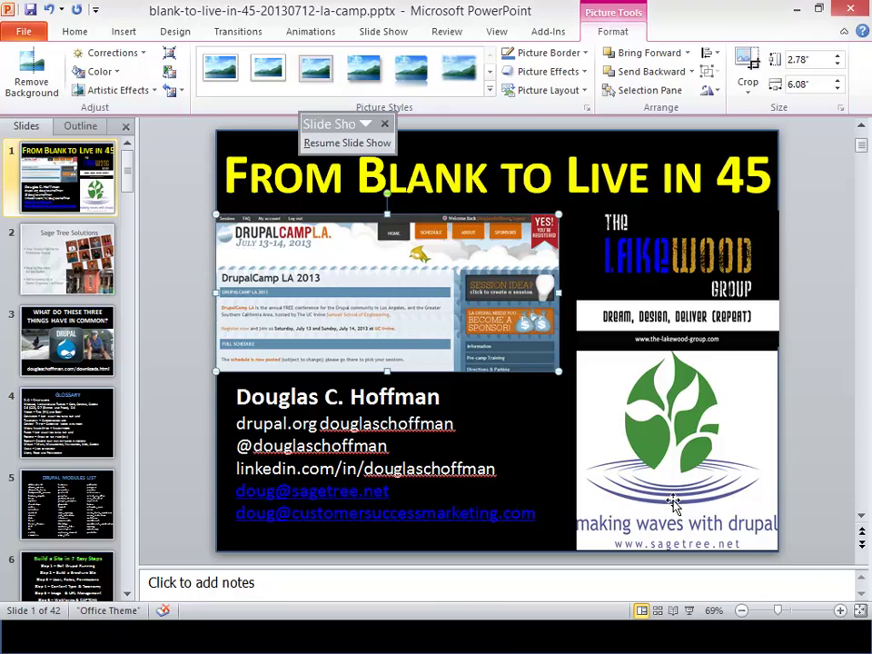
# - Minimize PowerPoint, exit the slide show, and bring up Chrome with the DrupalCamp LA downloads
pyautogui.click(796, 9)
pyautogui.press('Escape')
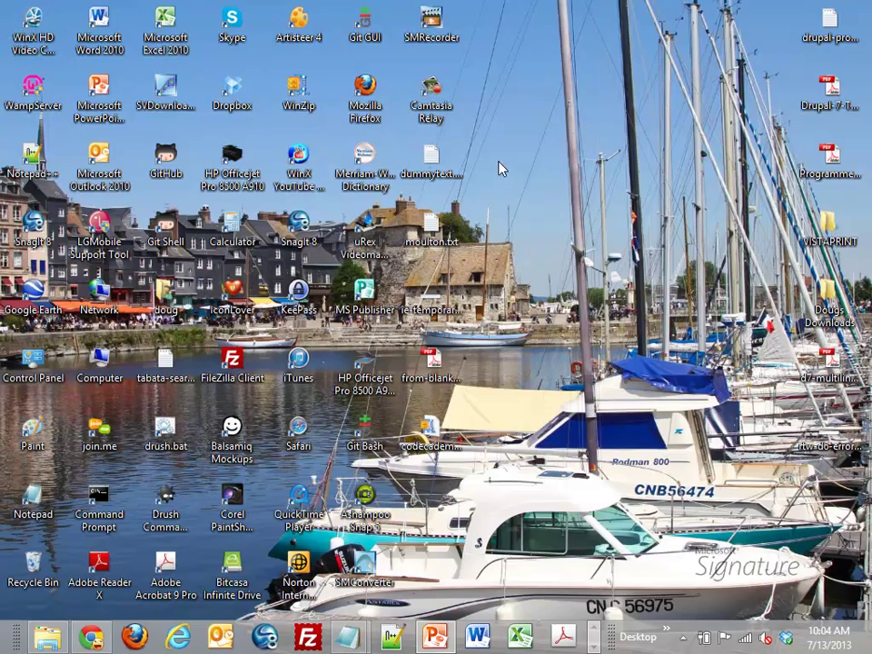
pyautogui.click(95, 638)
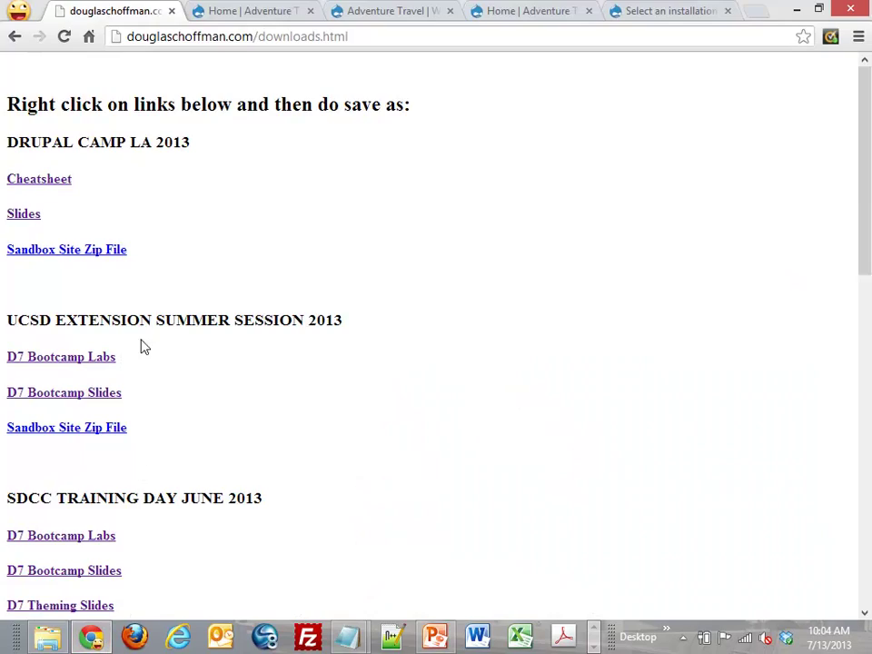
# - Open the finished Adventure Travel demo site and scroll through its home page
pyautogui.click(249, 11)
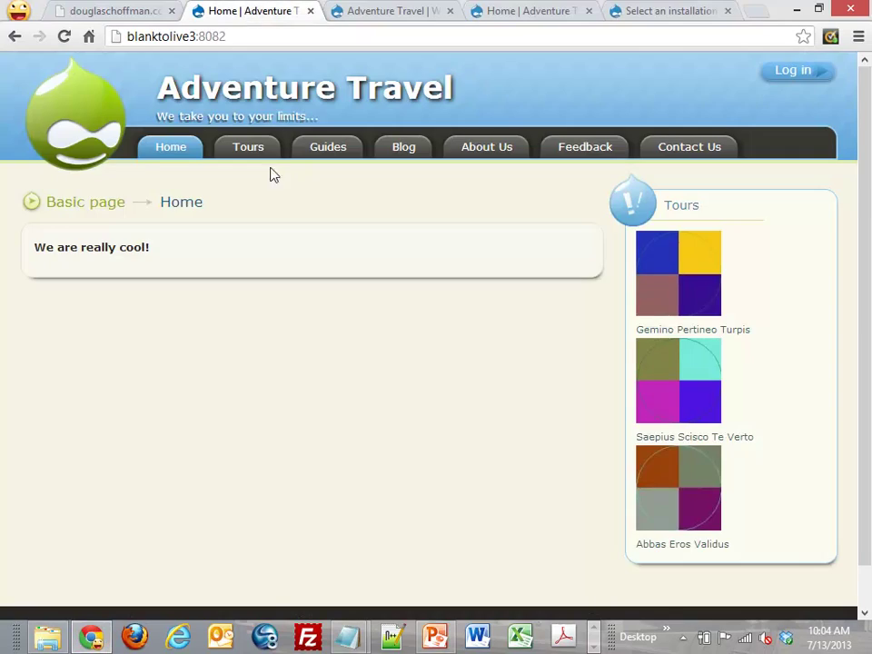
pyautogui.click(354, 12)
pyautogui.moveTo(867, 136)
pyautogui.mouseDown()
pyautogui.moveTo(867, 309)
pyautogui.moveTo(867, 141)
pyautogui.mouseUp()
pyautogui.scroll(-3, 747, 369)
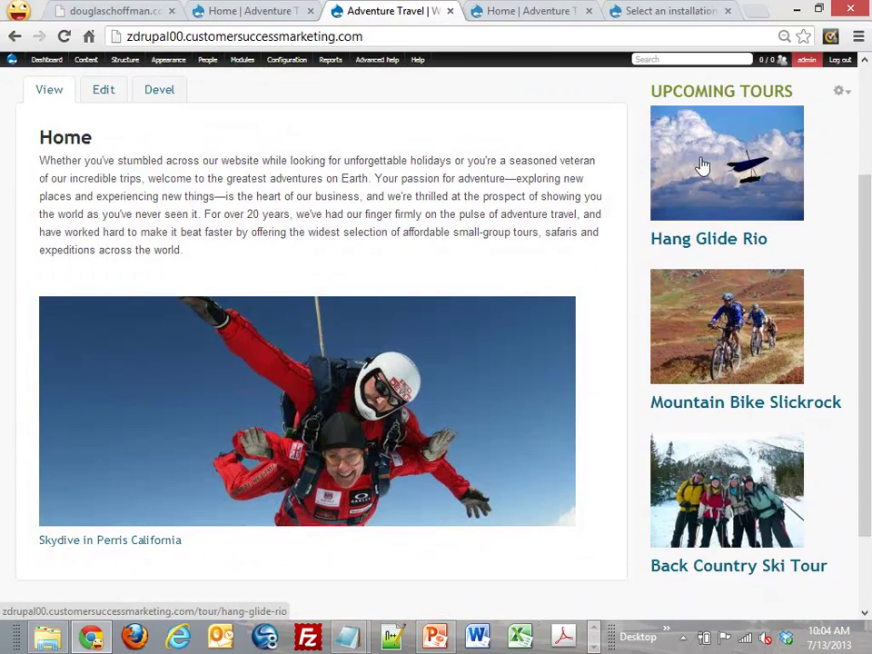
pyautogui.scroll(3, 303, 227)
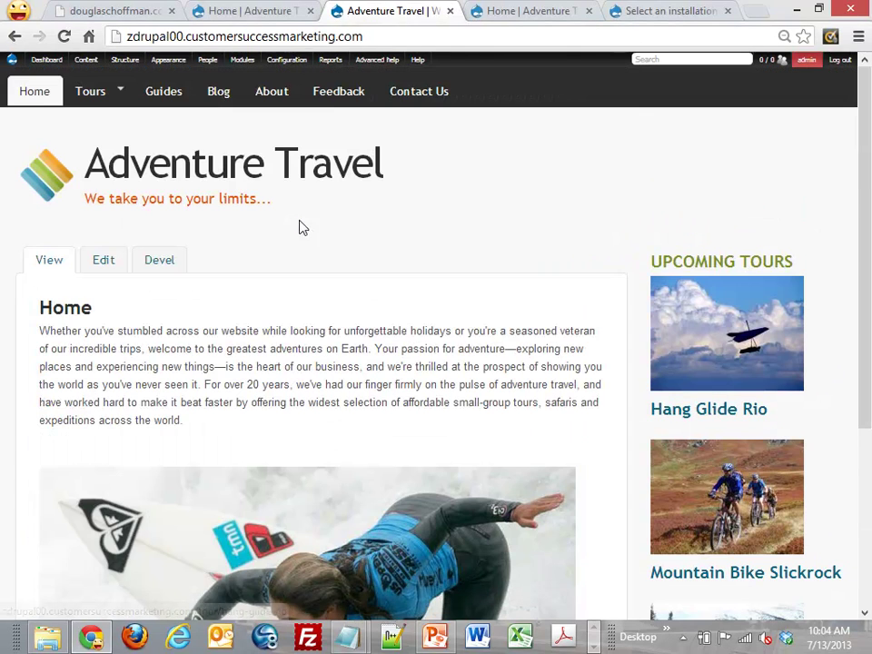
# - View the demo site's Guides page, then return to the Drupal installer
pyautogui.click(159, 92)
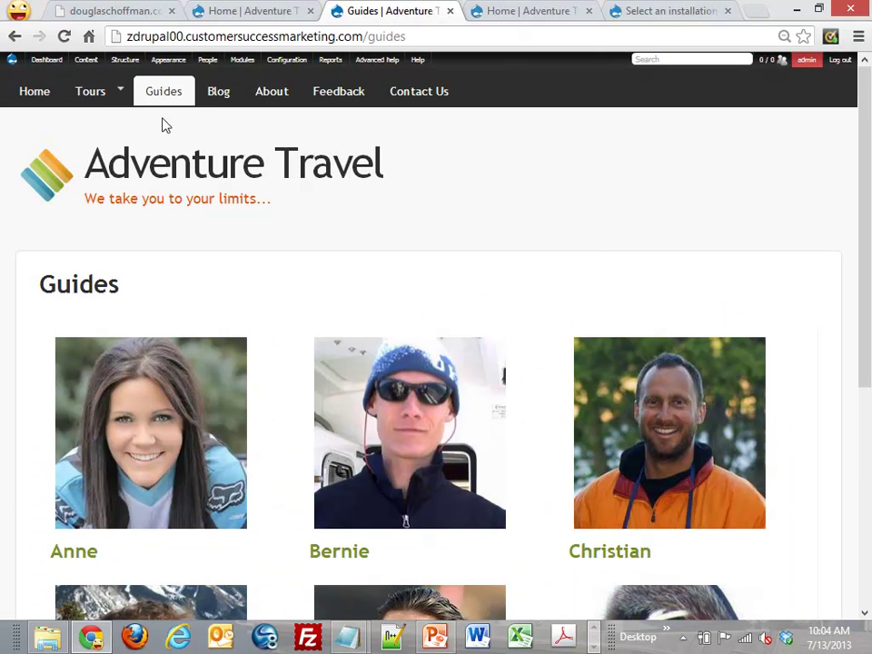
pyautogui.click(87, 94)
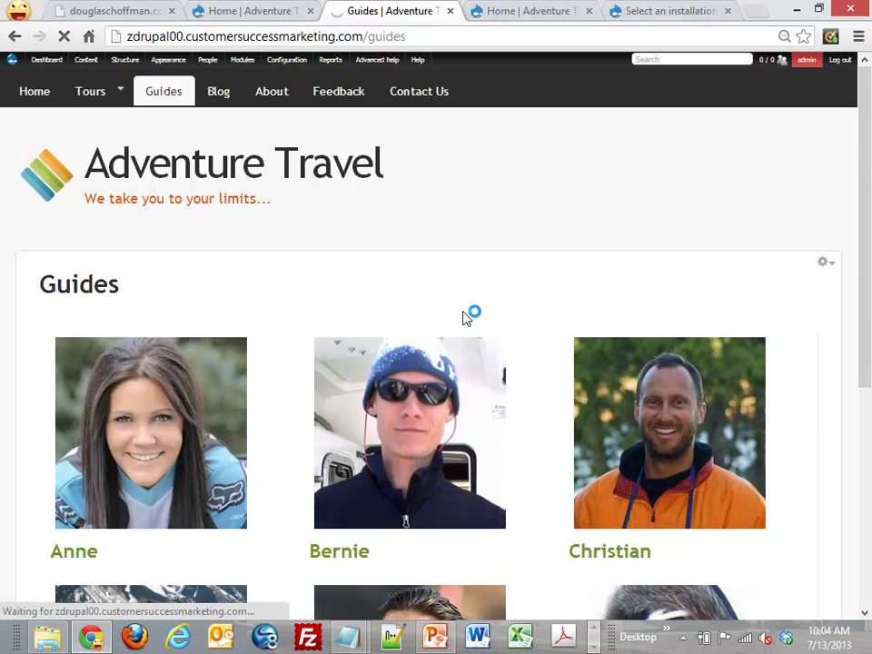
pyautogui.click(668, 9)
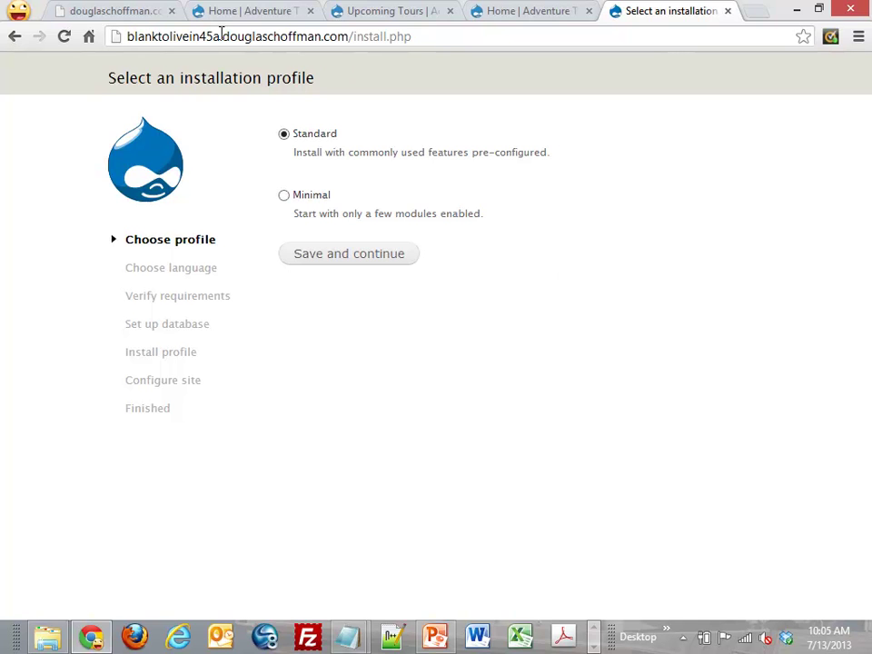
# - Strip install.php from the address, reload the site root, and accept the Standard profile in English
pyautogui.moveTo(216, 37); pyautogui.dragTo(117, 37)
pyautogui.click(281, 36)
pyautogui.moveTo(439, 38); pyautogui.dragTo(141, 27)
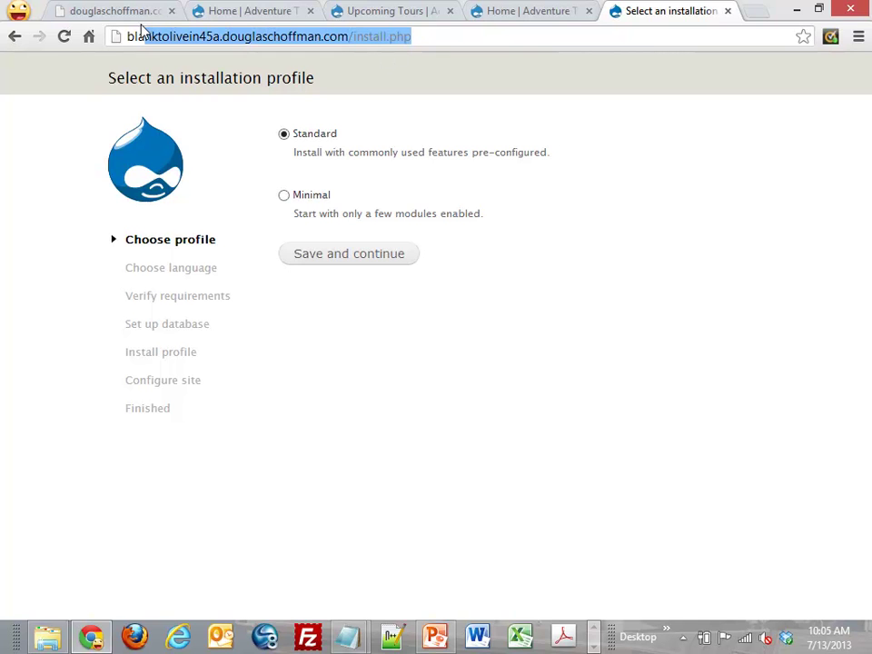
pyautogui.click(357, 37)
pyautogui.moveTo(357, 37); pyautogui.dragTo(567, 27)
pyautogui.press('BackSpace')
pyautogui.press('Return')
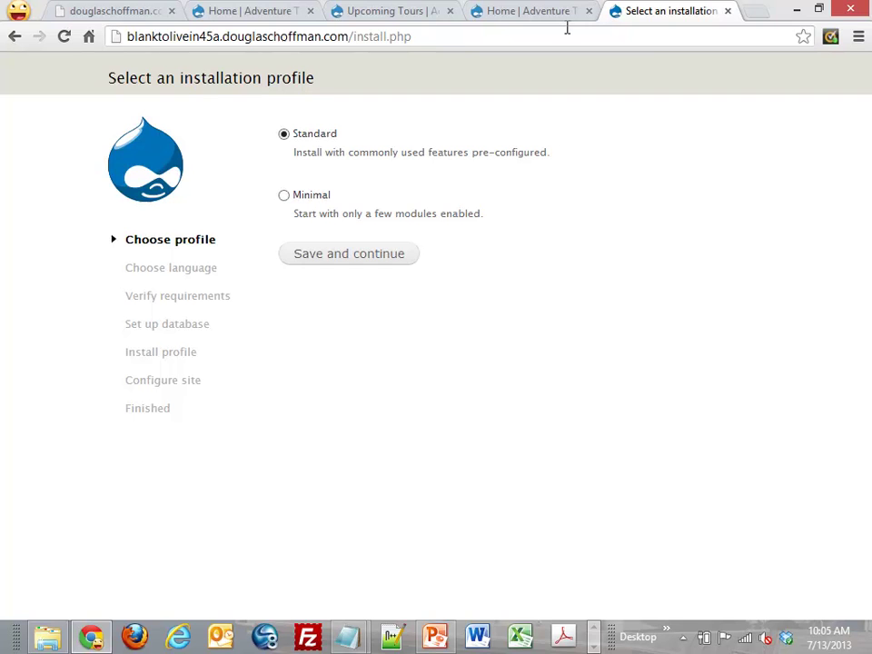
pyautogui.click(338, 254)
pyautogui.click(390, 208)
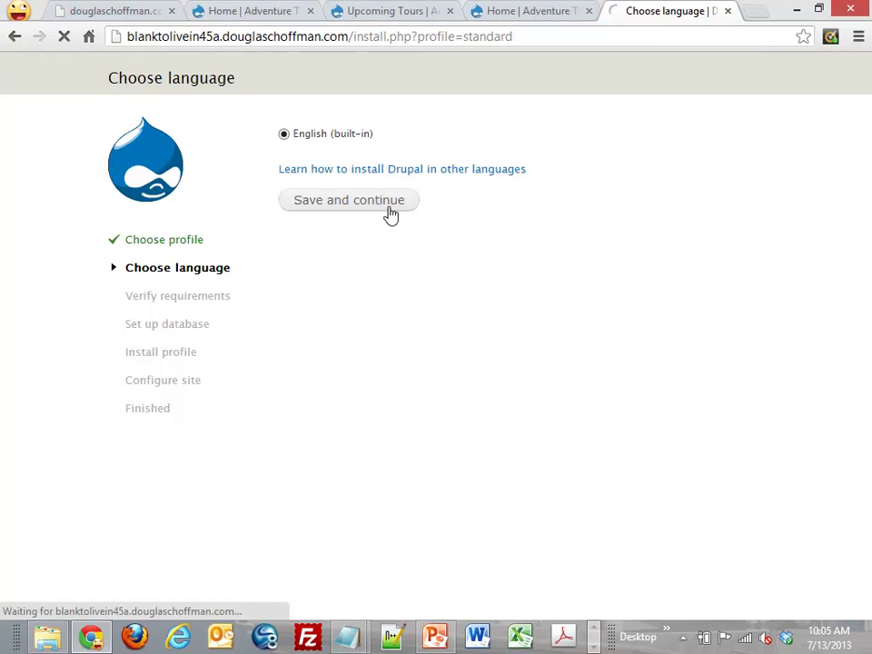
# - Enter database name thelakew_blanktolivein45a, pick the database username, and type the database password
pyautogui.click(356, 247)
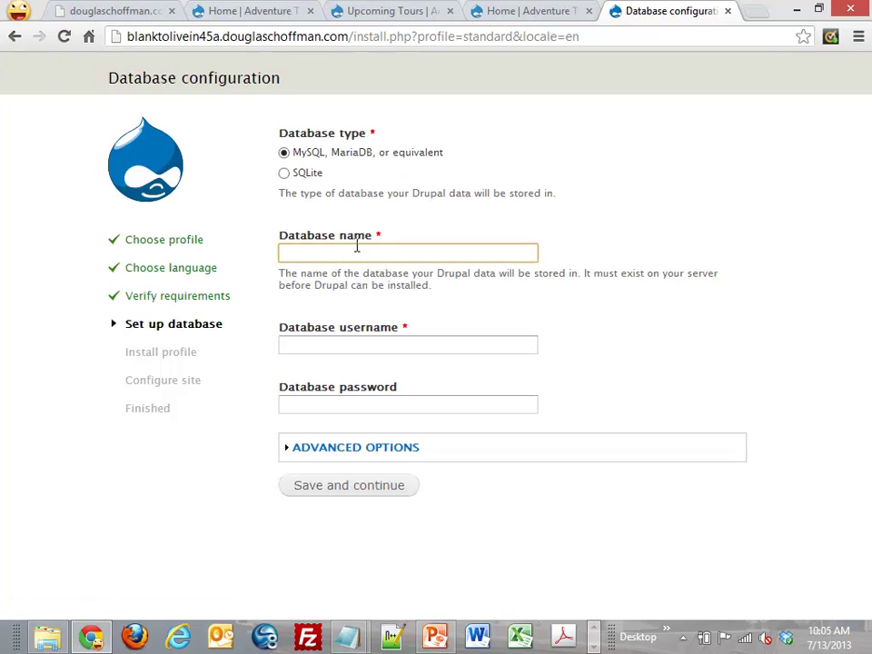
pyautogui.write('thelake')
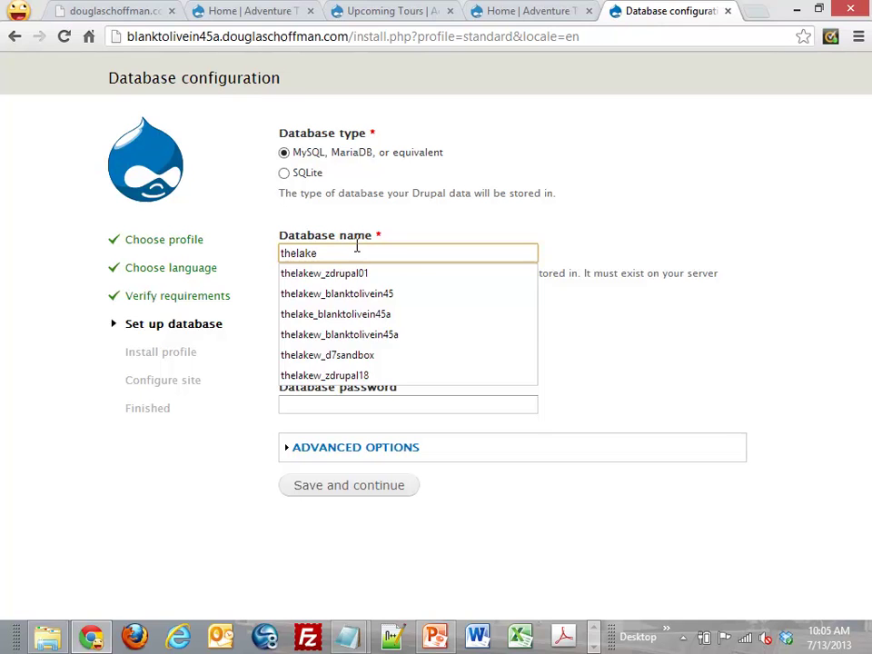
pyautogui.write('_')
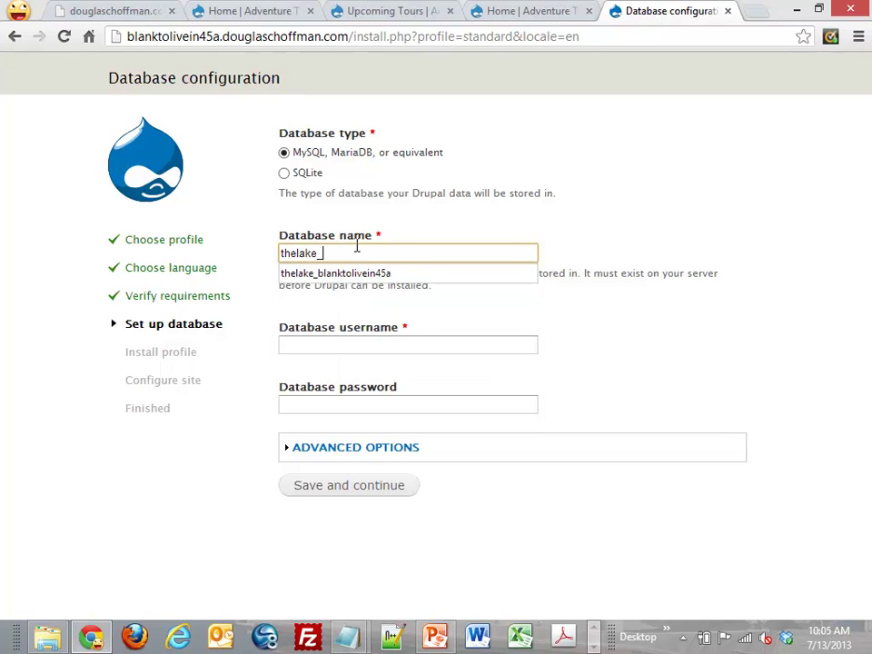
pyautogui.click(358, 273)
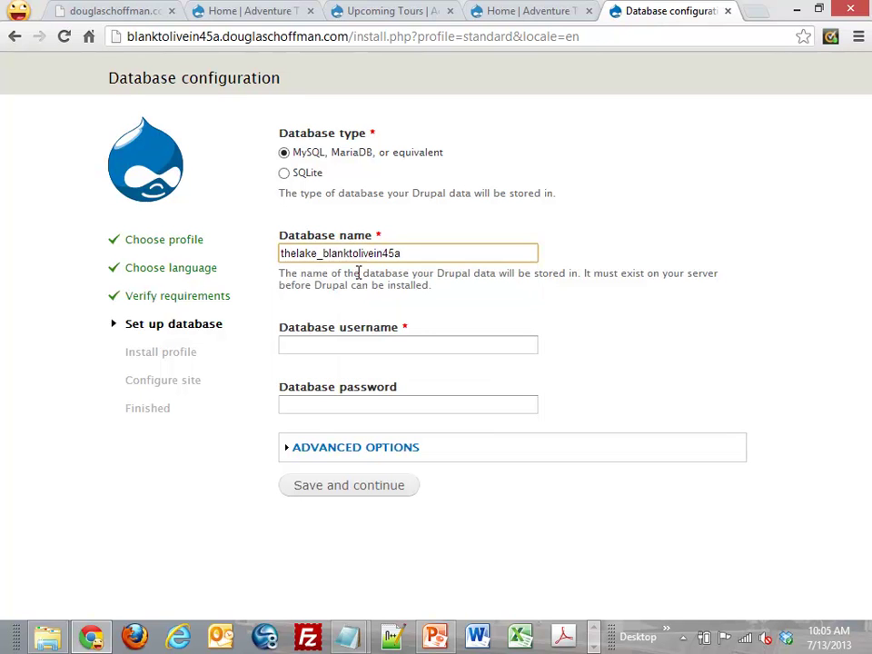
pyautogui.click(315, 345)
pyautogui.write('the')
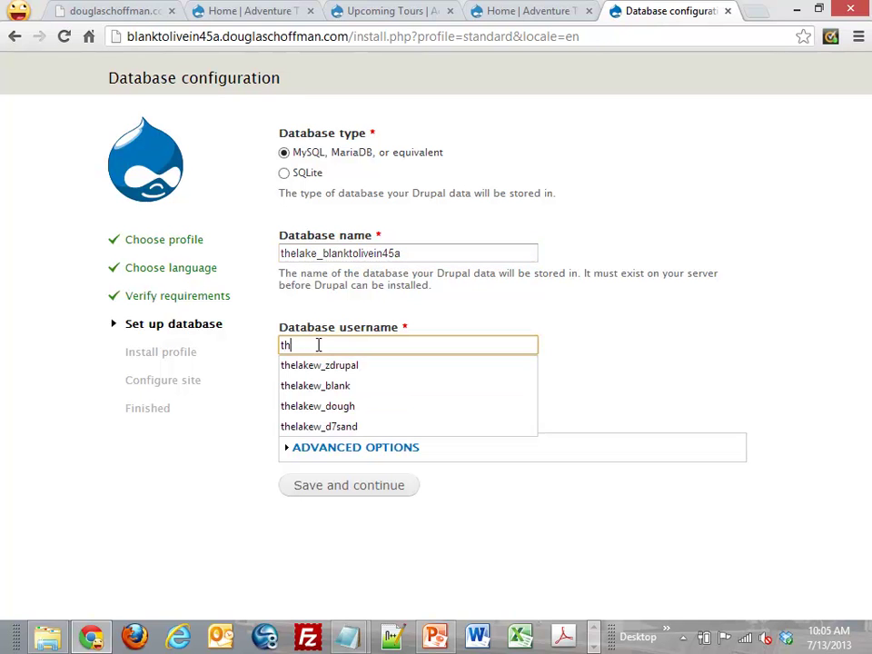
pyautogui.click(311, 253)
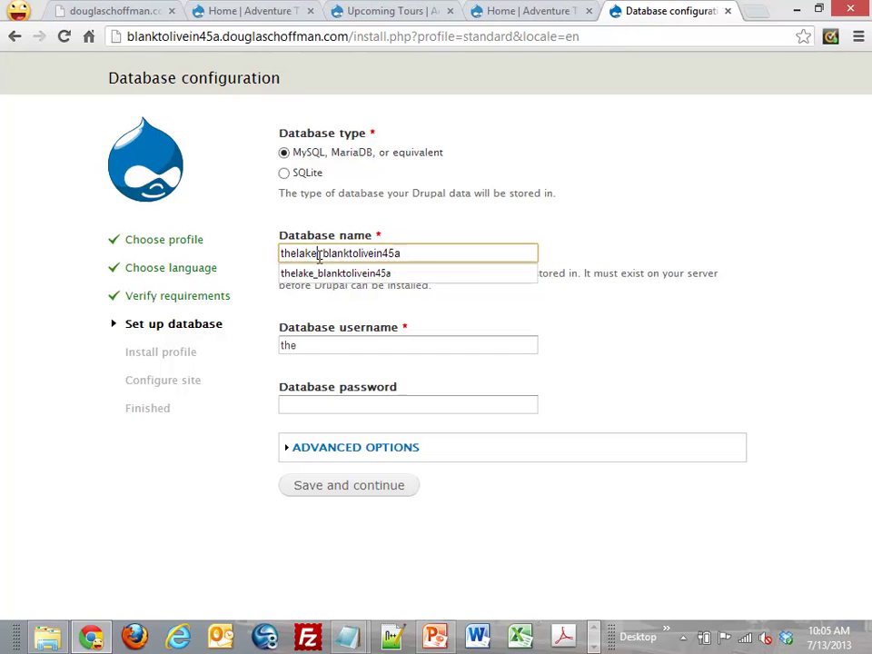
pyautogui.write('w')
pyautogui.click(330, 344)
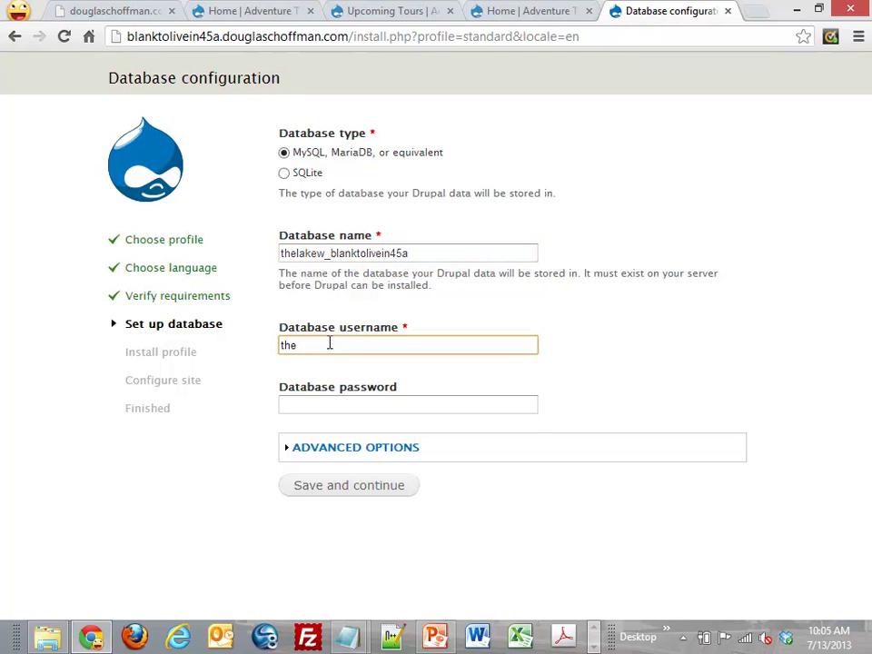
pyautogui.write('lake')
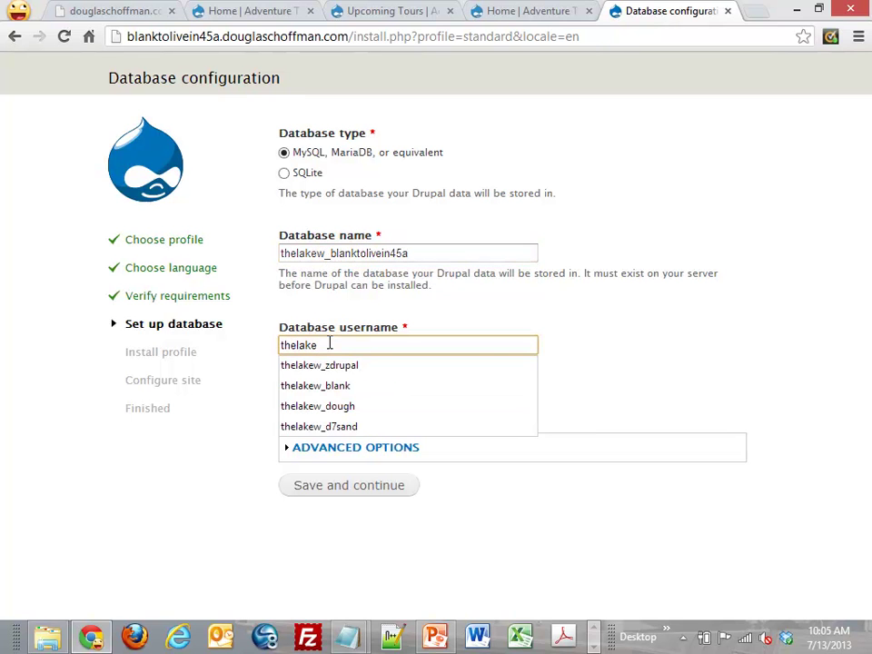
pyautogui.click(354, 388)
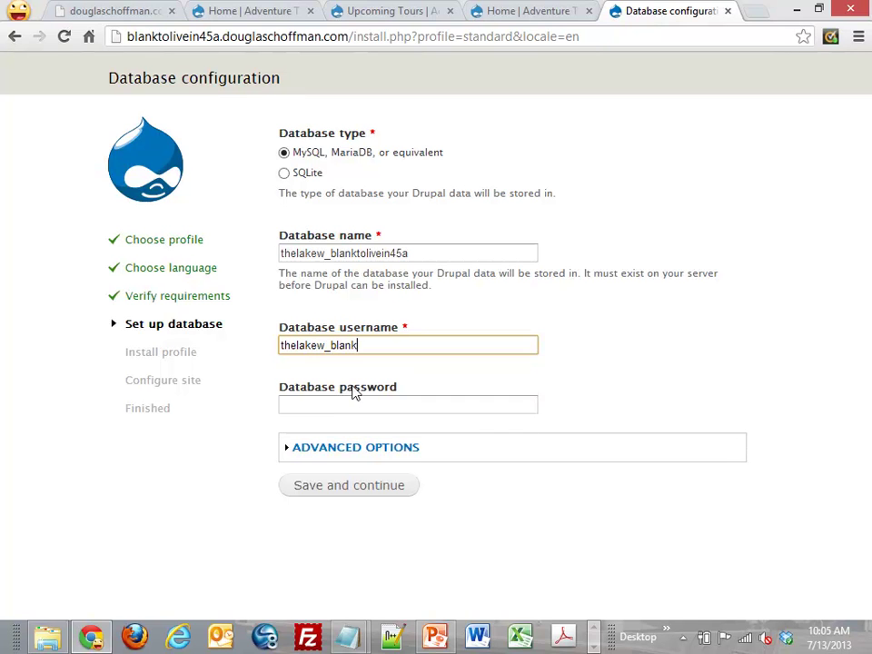
pyautogui.click(331, 405)
pyautogui.write('•••••••••')
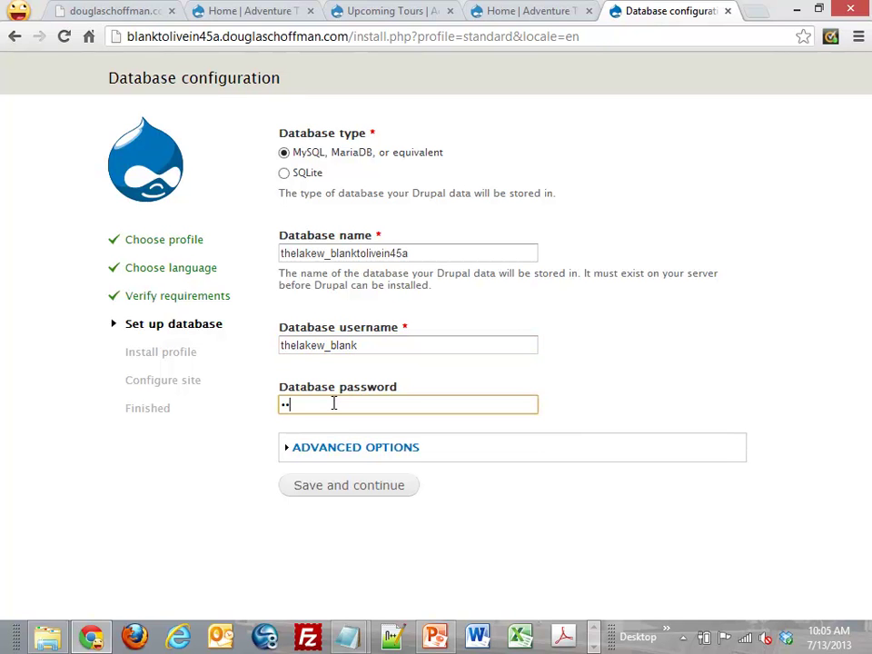
pyautogui.write('•')
# - Submit the database form, then change the site address from blanktolivein45a to blanktolivein45b and load it
pyautogui.click(347, 496)
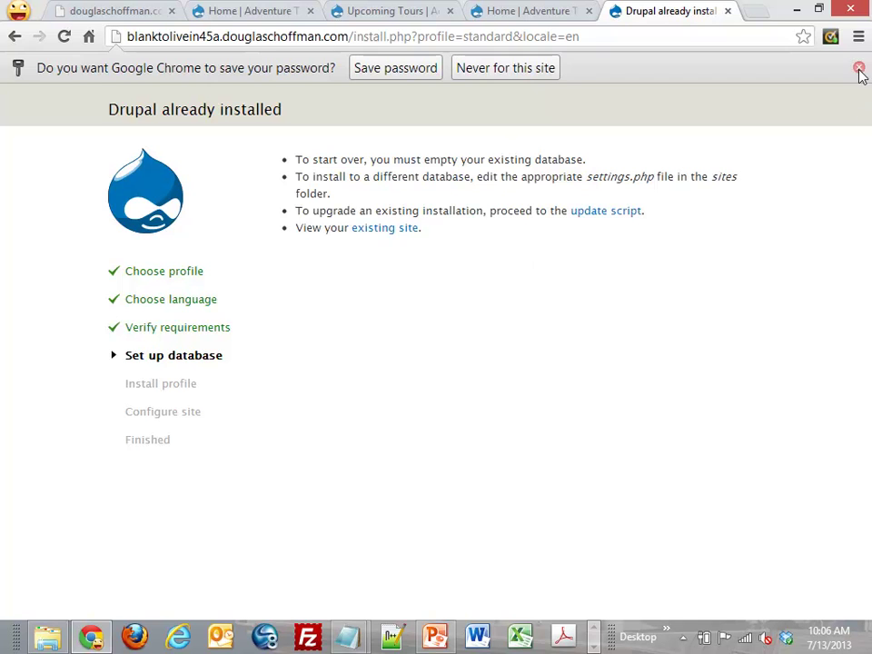
pyautogui.click(858, 67)
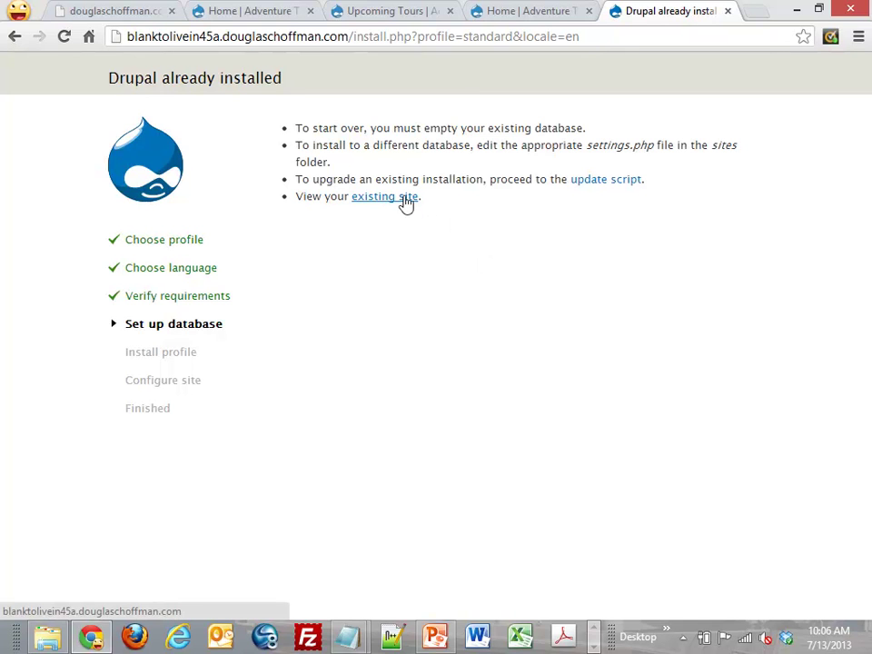
pyautogui.click(235, 39)
pyautogui.click(221, 36)
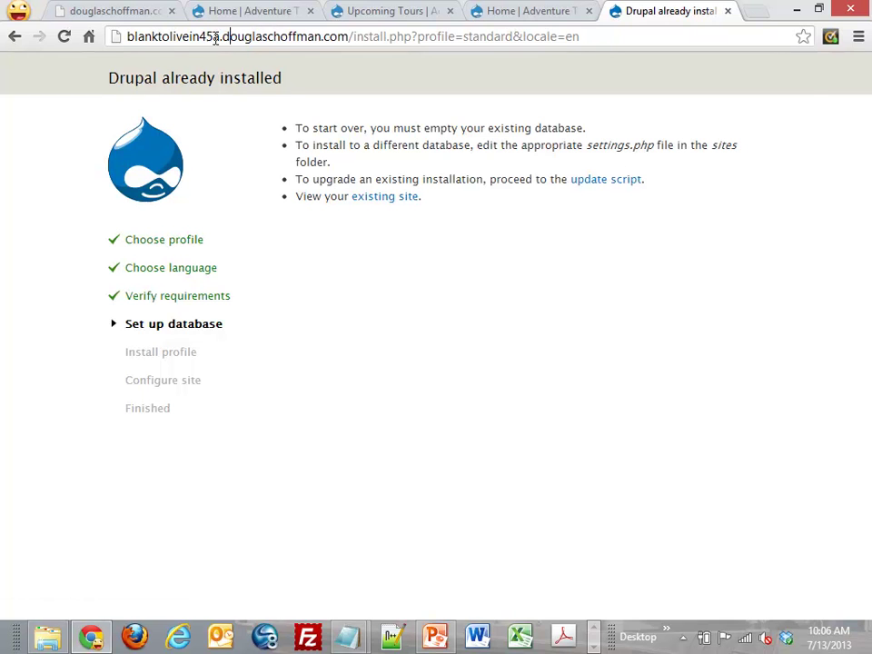
pyautogui.press('BackSpace')
pyautogui.write('b')
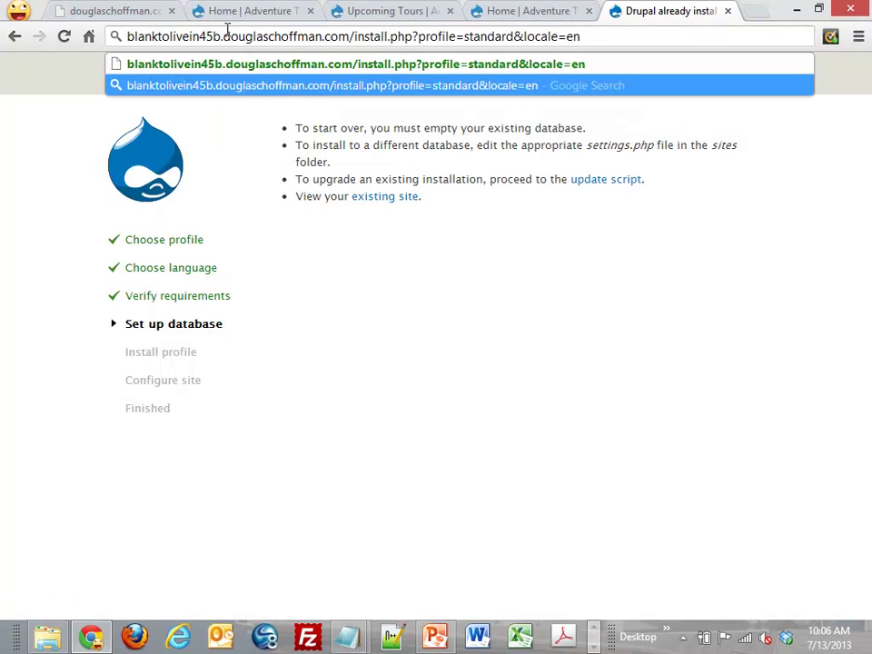
pyautogui.press('BackSpace')
pyautogui.press('BackSpace')
pyautogui.press('BackSpace')
pyautogui.press('BackSpace')
pyautogui.press('BackSpace')
pyautogui.press('BackSpace')
pyautogui.press('BackSpace')
pyautogui.press('BackSpace')
pyautogui.press('BackSpace')
pyautogui.press('BackSpace')
pyautogui.press('BackSpace')
pyautogui.press('BackSpace')
pyautogui.press('BackSpace')
pyautogui.press('BackSpace')
pyautogui.press('BackSpace')
pyautogui.press('BackSpace')
pyautogui.press('BackSpace')
pyautogui.press('BackSpace')
pyautogui.press('BackSpace')
pyautogui.press('BackSpace')
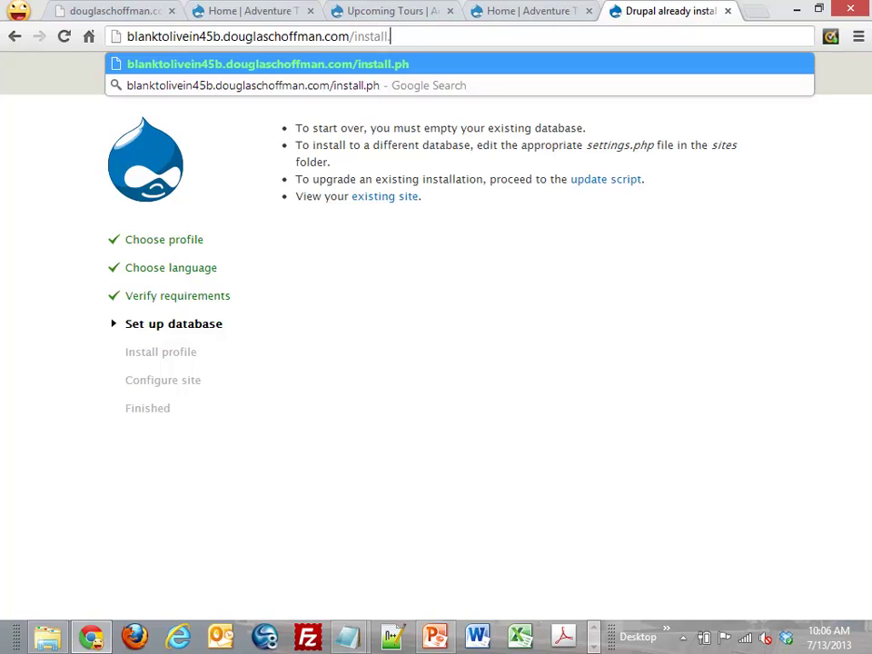
pyautogui.press('BackSpace')
pyautogui.press('BackSpace')
pyautogui.press('BackSpace')
pyautogui.write('\\')
pyautogui.press('BackSpace')
pyautogui.press('Return')
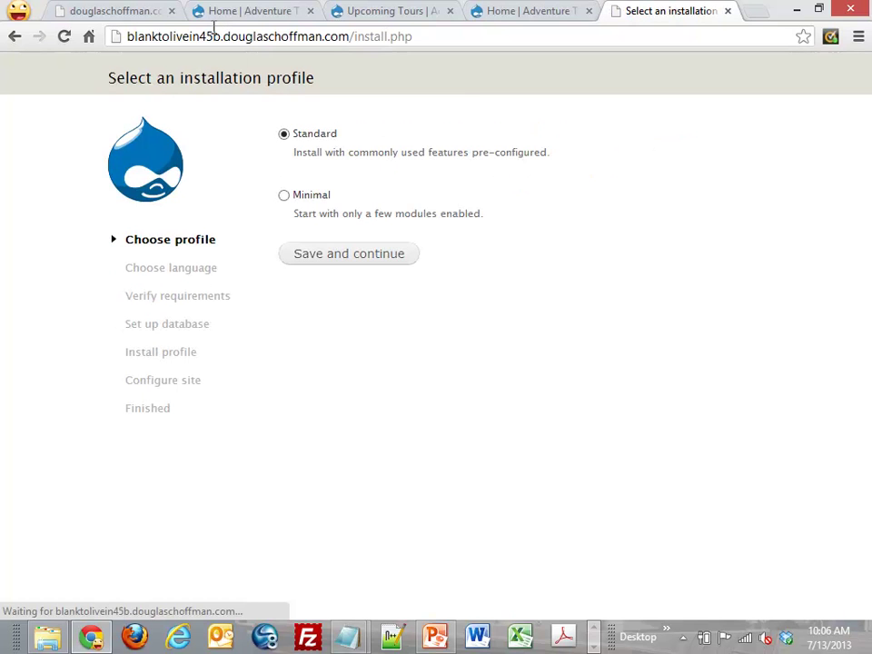
# - Accept the Standard profile in English and enter database name thelakew_blanktolivein45b
pyautogui.click(322, 250)
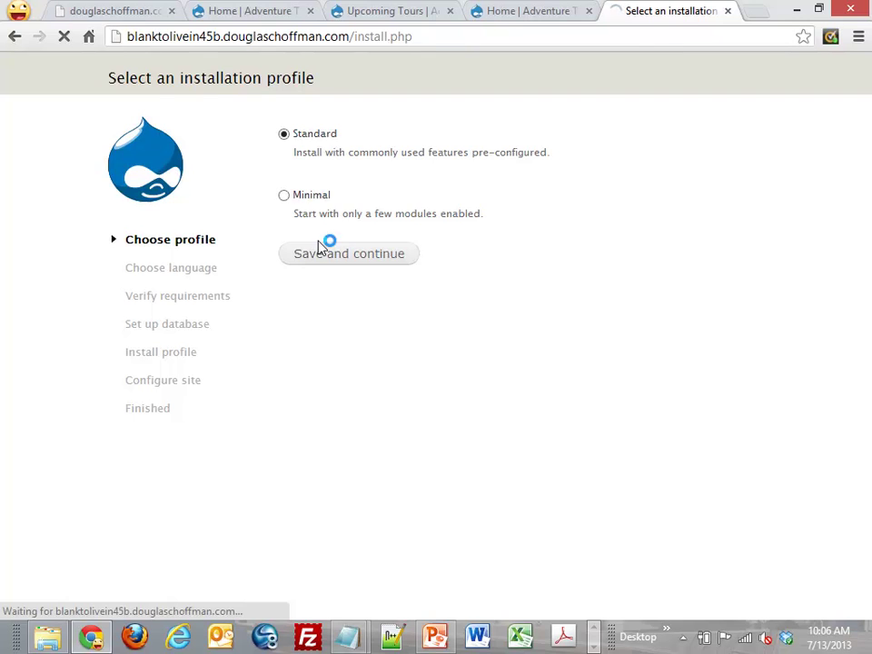
pyautogui.click(342, 209)
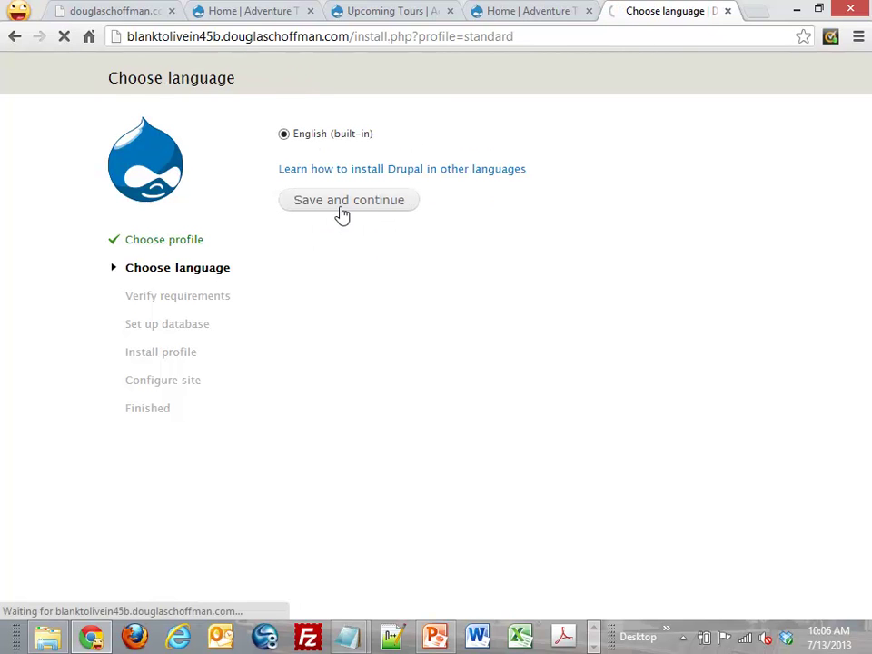
pyautogui.click(340, 249)
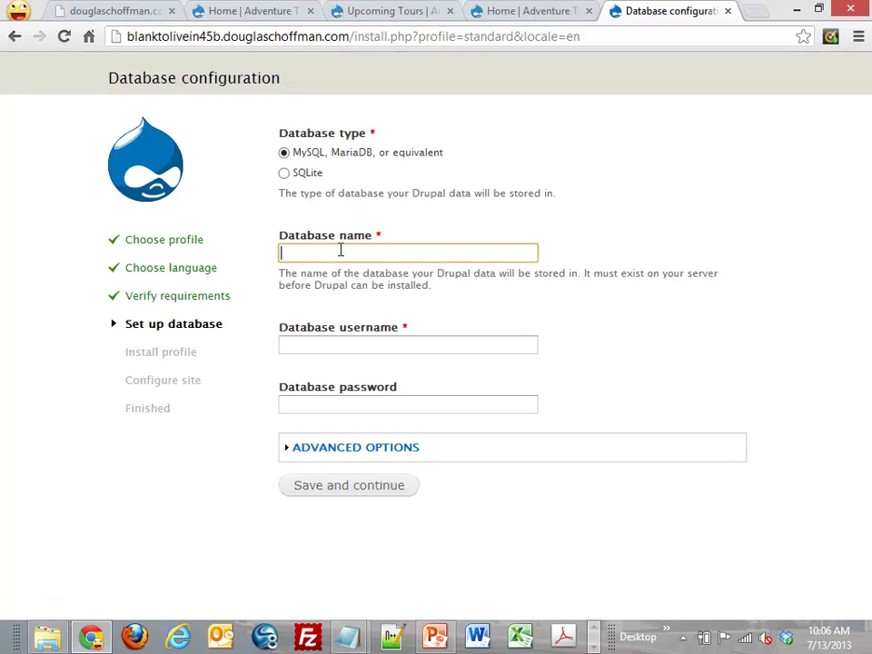
pyautogui.write('thelakew')
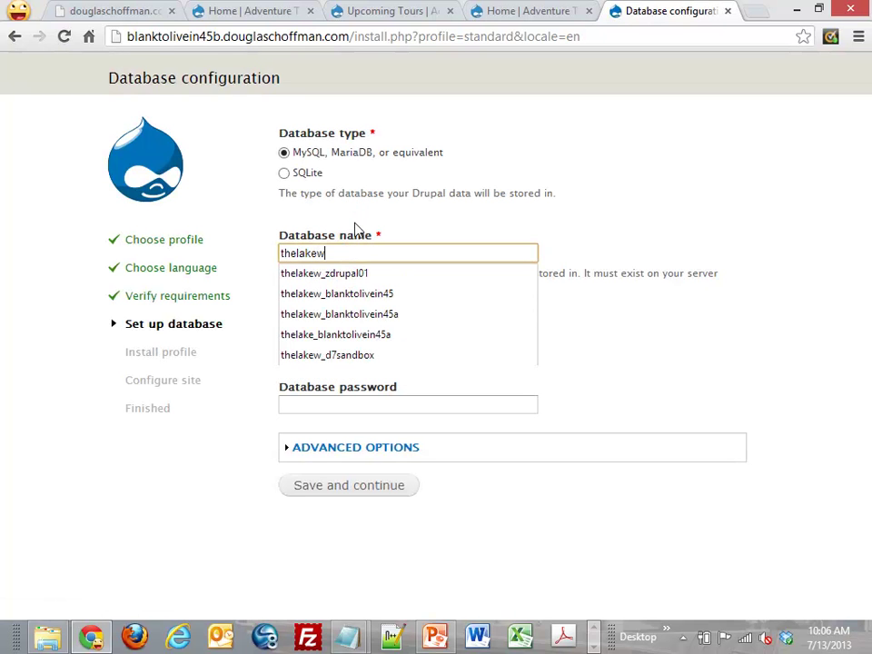
pyautogui.write('_')
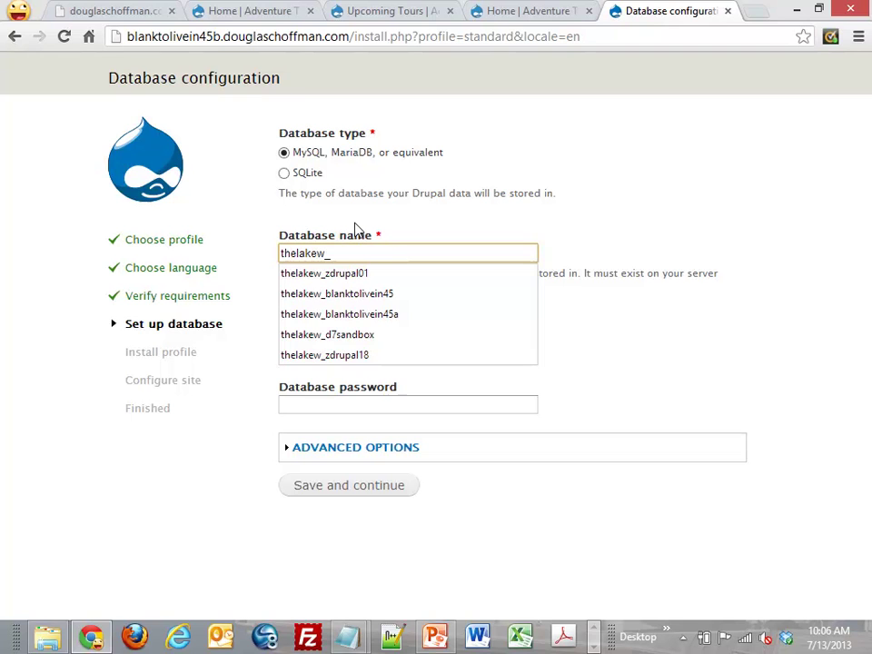
pyautogui.click(361, 314)
pyautogui.click(413, 255)
pyautogui.press('BackSpace')
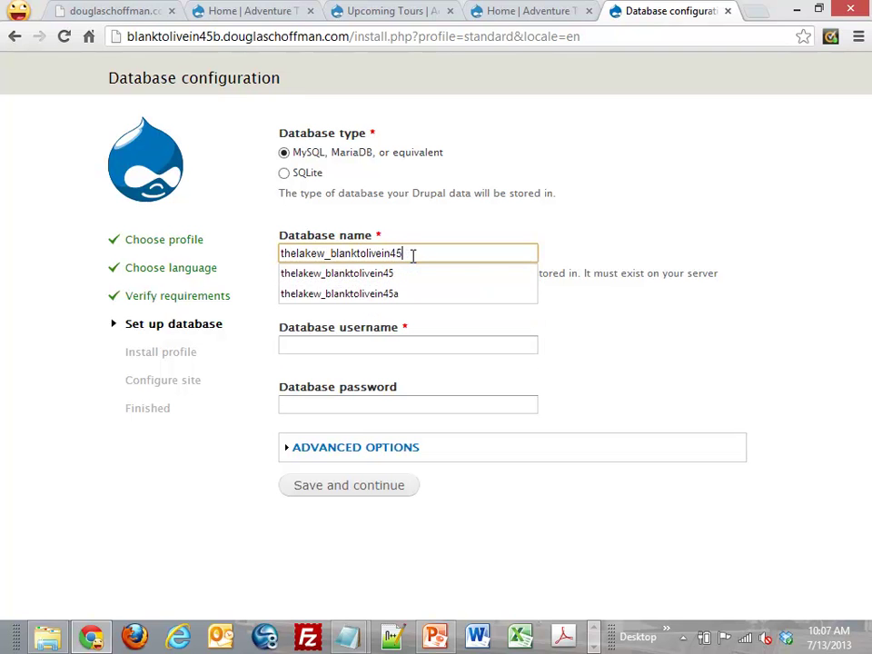
pyautogui.write('b')
# - Choose the database username, enter its password, and start the installation
pyautogui.click(298, 346)
pyautogui.write('the')
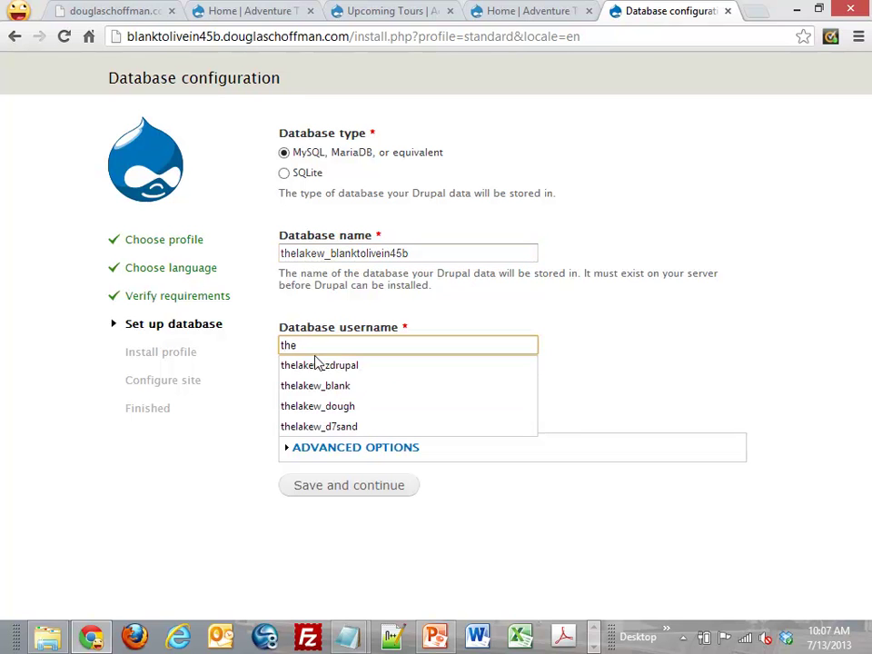
pyautogui.click(341, 393)
pyautogui.click(315, 400)
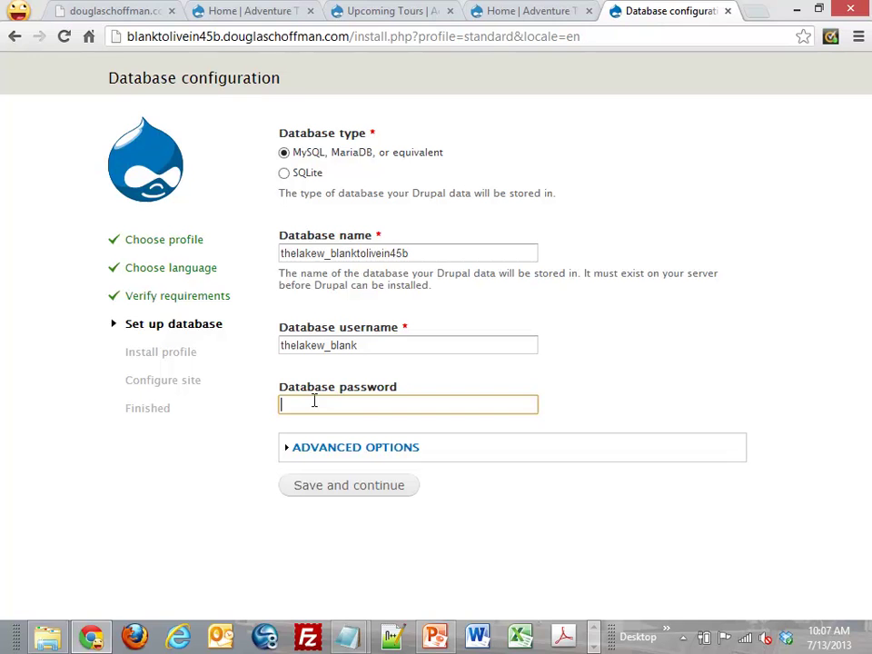
pyautogui.write('••••••••••')
pyautogui.click(344, 489)
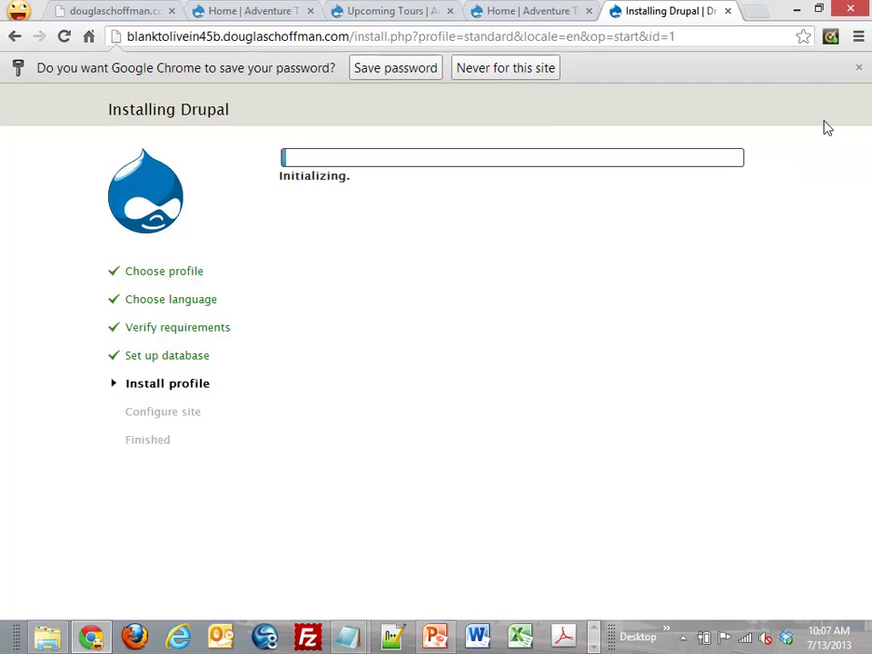
# - Dismiss Chrome's save-password bar while the Standard profile installs
pyautogui.click(858, 67)
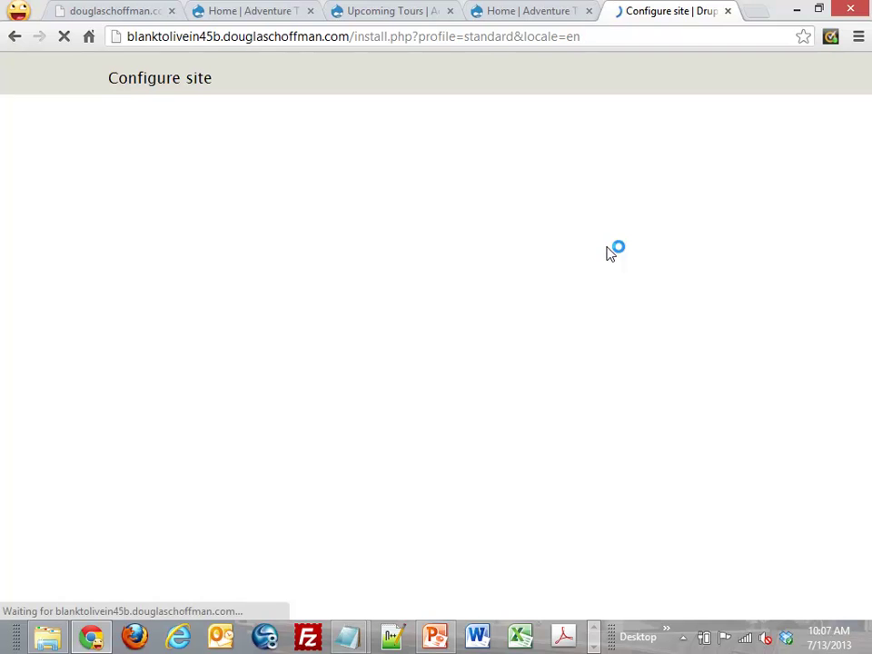
# - Name the site Adventure Travel and fill in the site e-mail address
pyautogui.moveTo(509, 192); pyautogui.dragTo(140, 231)
pyautogui.write('Ac')
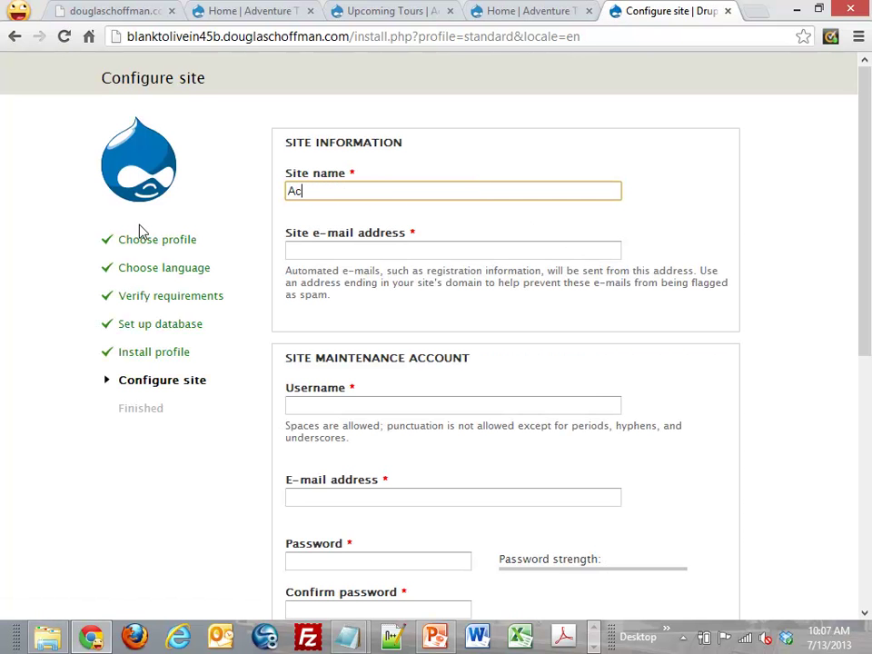
pyautogui.press('BackSpace')
pyautogui.write('d')
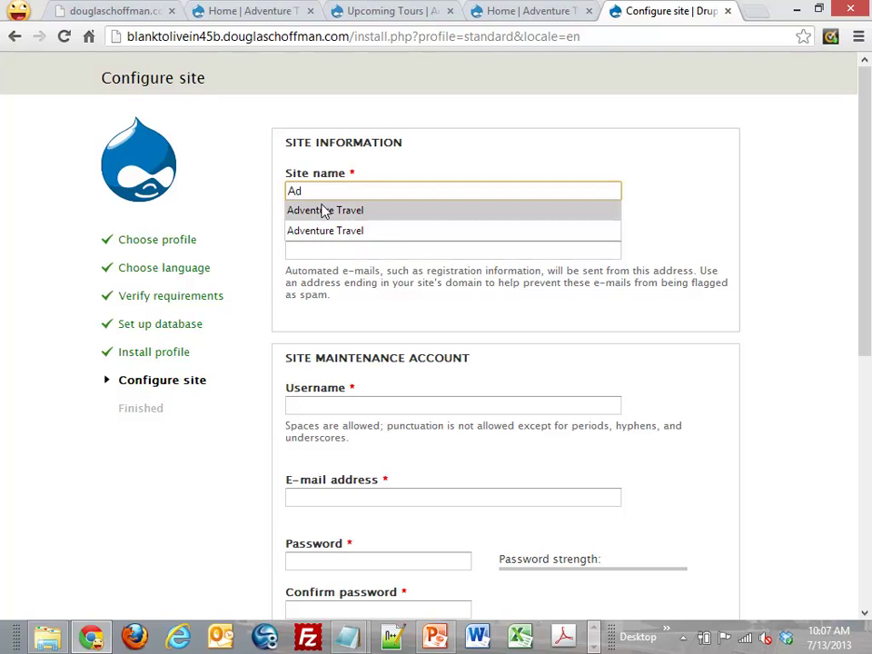
pyautogui.click(336, 214)
pyautogui.click(307, 252)
pyautogui.write('d')
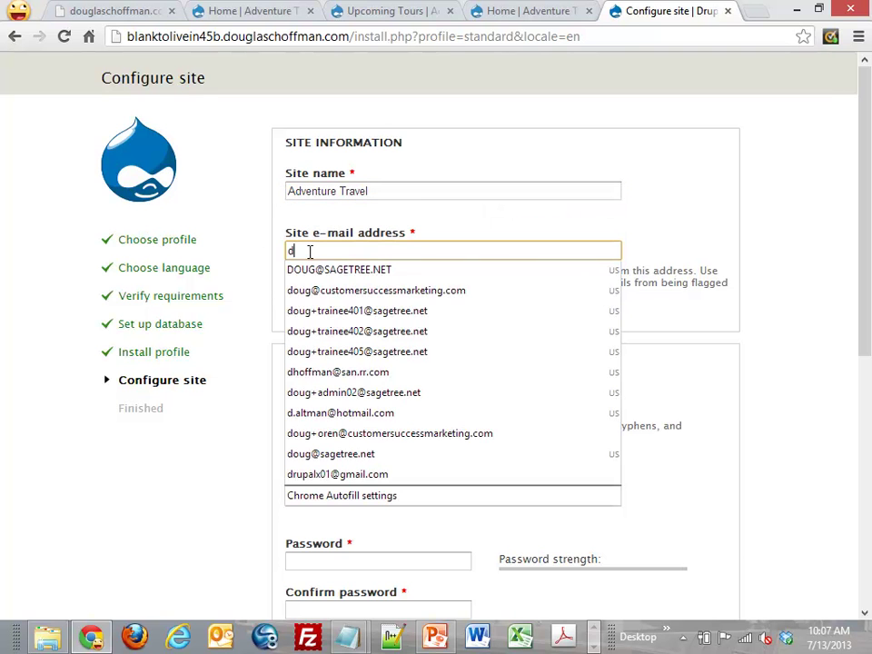
pyautogui.click(335, 289)
pyautogui.scroll(-1, 393, 313)
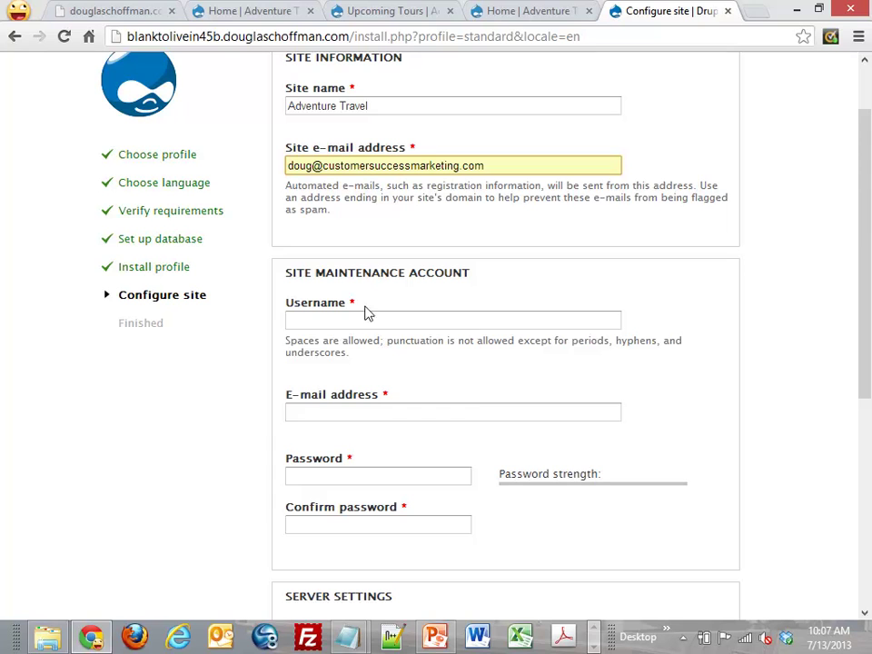
# - Create the maintenance account with username admin, its e-mail and password, and save the configuration
pyautogui.click(346, 316)
pyautogui.write('admin')
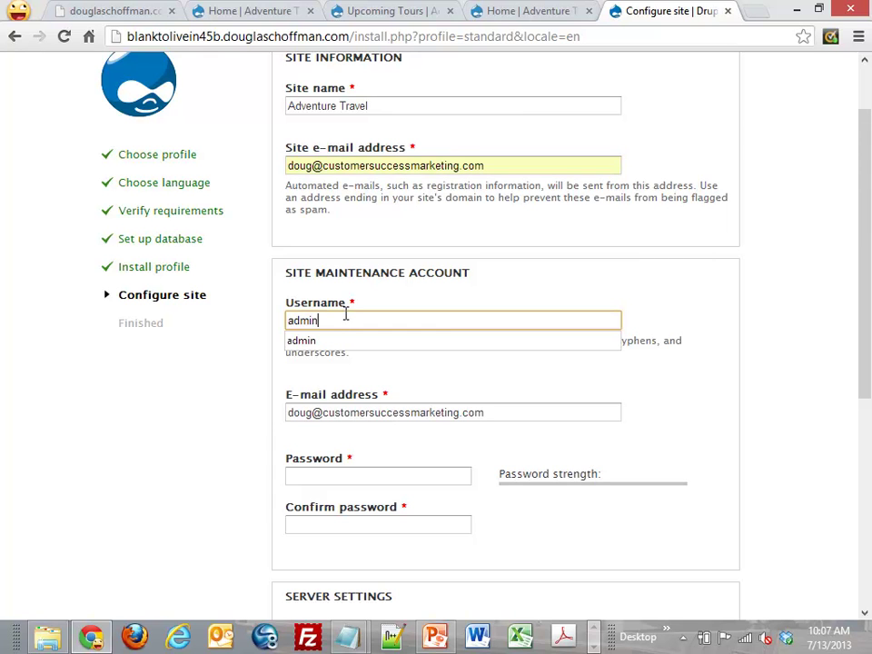
pyautogui.press('Tab')
pyautogui.press('Tab')
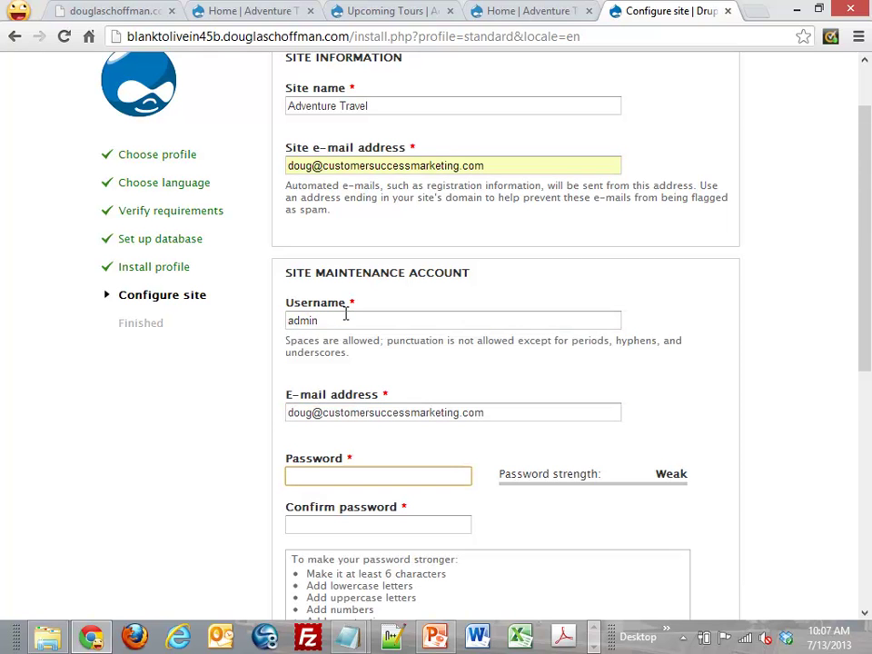
pyautogui.press('Tab')
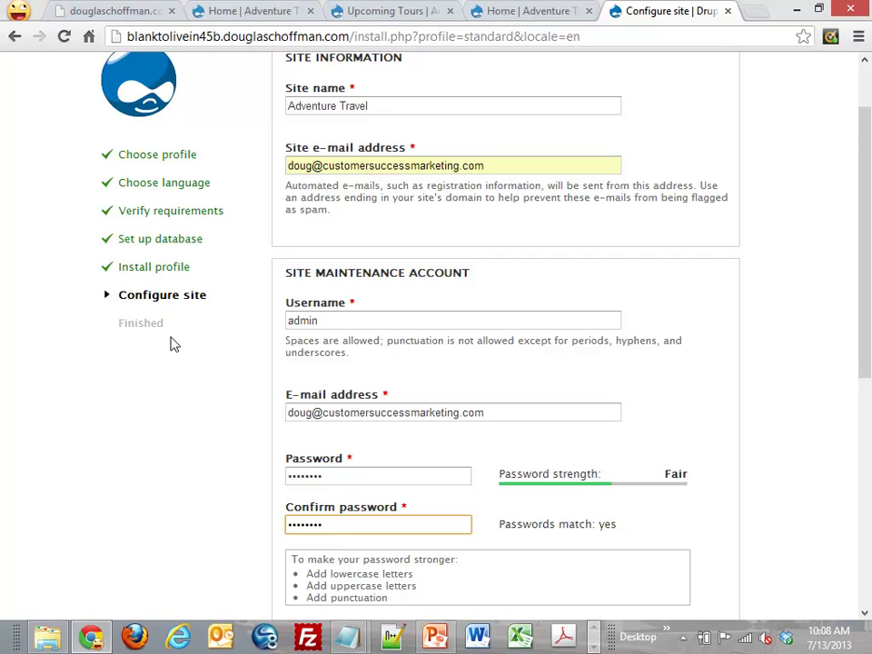
pyautogui.scroll(-2, 177, 349)
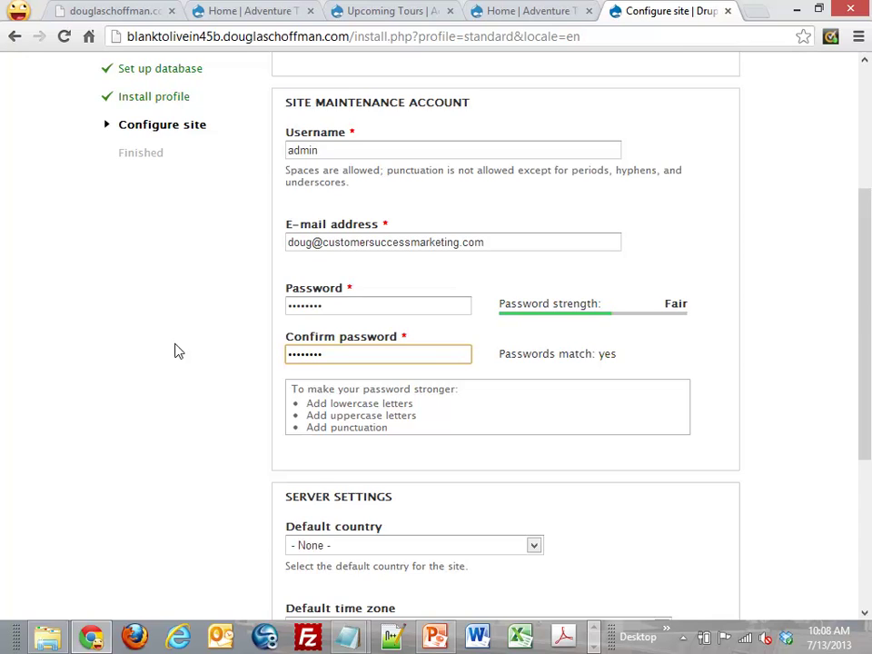
pyautogui.scroll(-3, 179, 351)
pyautogui.click(343, 562)
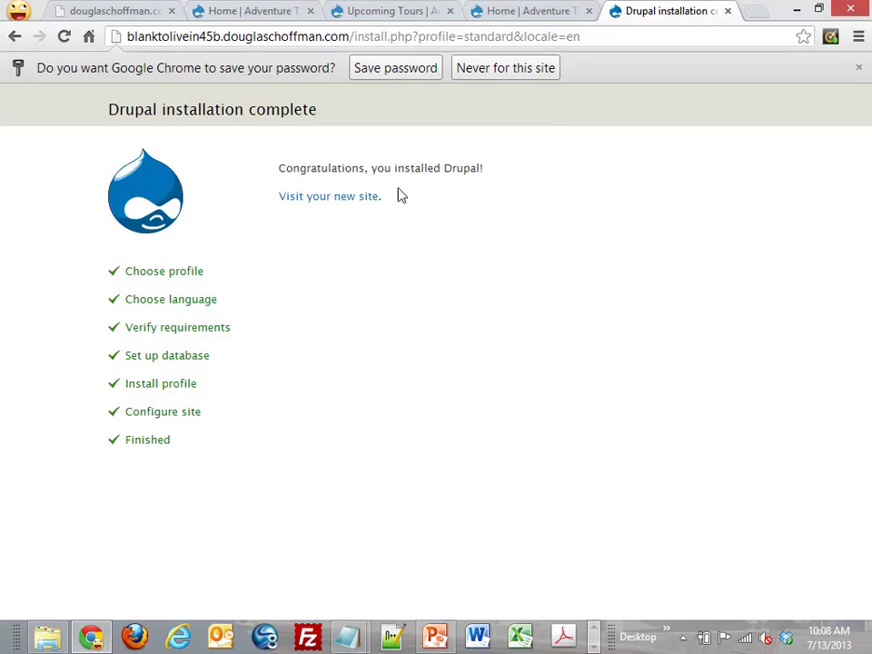
# - Dismiss the save-password bar, visit the new Adventure Travel site, and open its Modules page
pyautogui.click(409, 73)
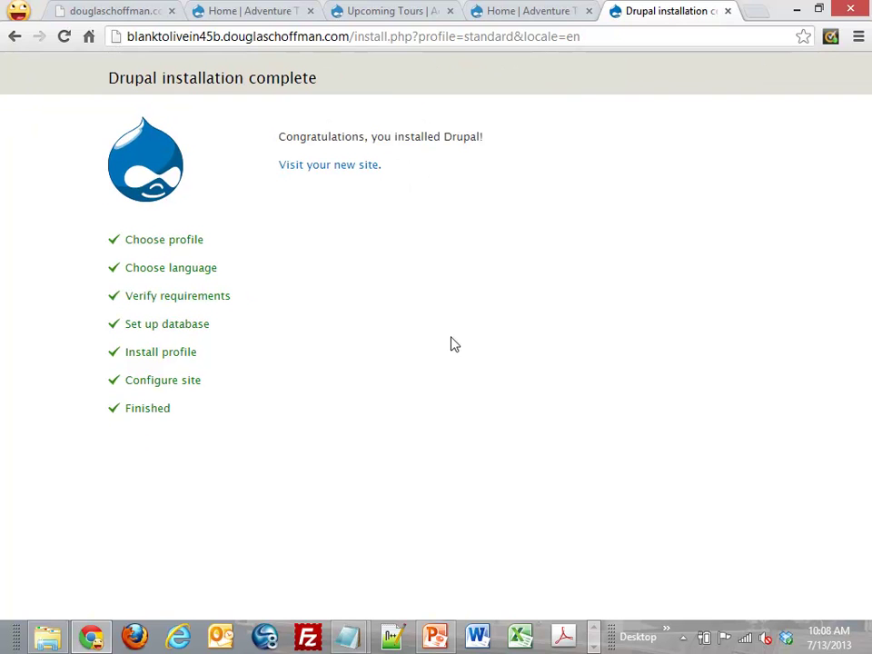
pyautogui.click(352, 165)
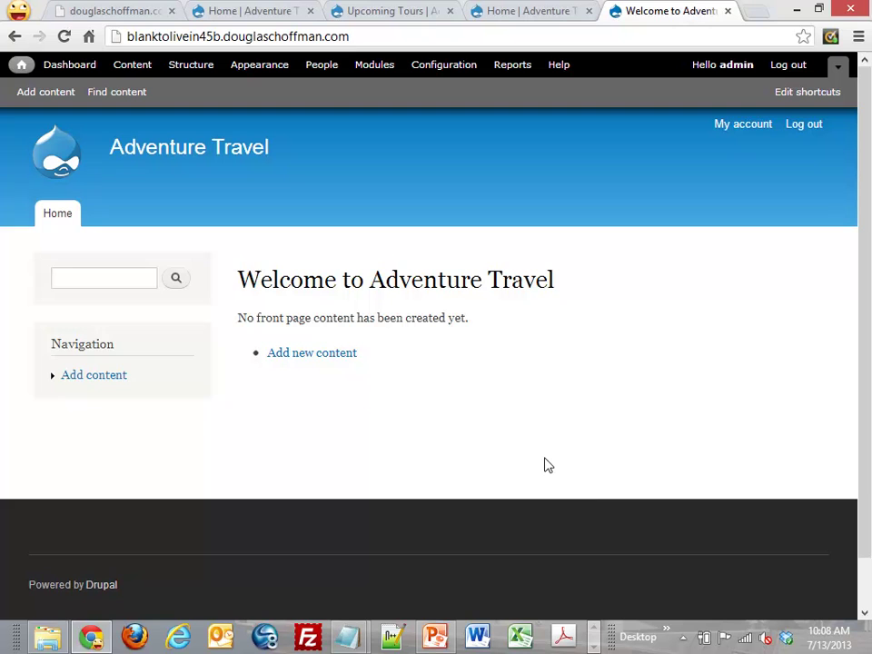
pyautogui.click(383, 70)
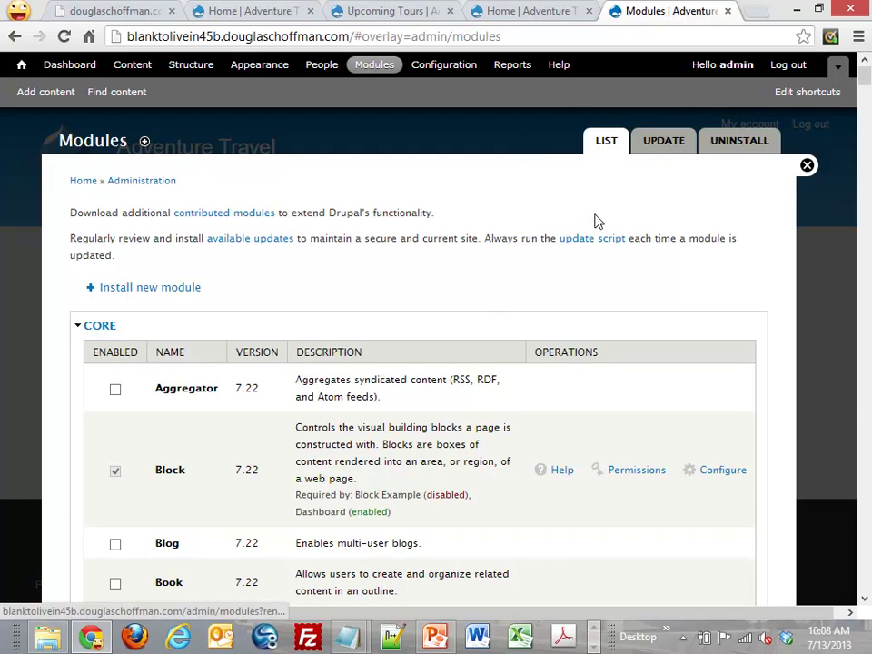
# - Locate Module filter with a page search for 'filter', enable it, and save the configuration
pyautogui.hotkey('ctrl', 'f')
pyautogui.write('filter')
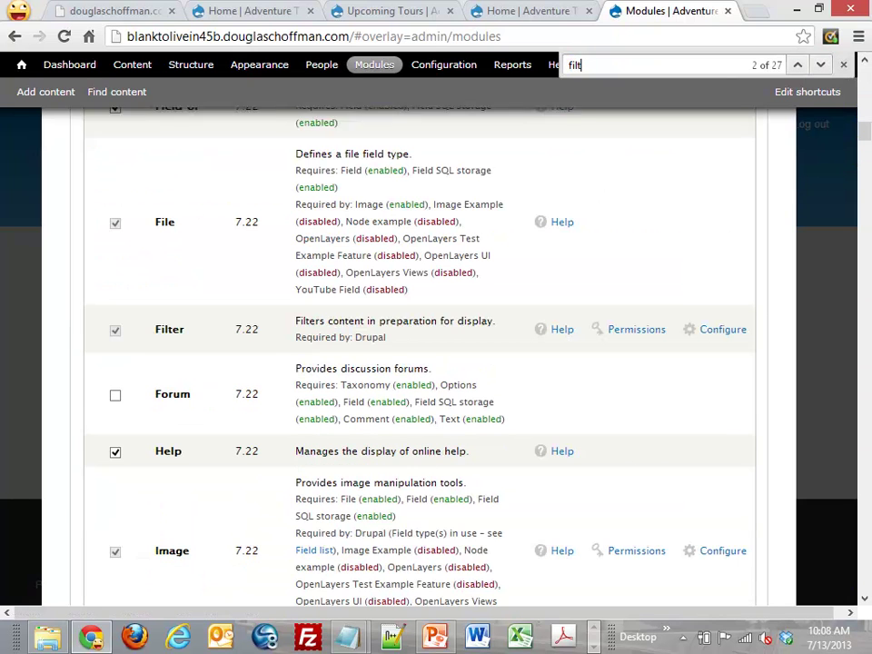
pyautogui.click(820, 65)
pyautogui.click(822, 65)
pyautogui.click(822, 65)
pyautogui.click(822, 65)
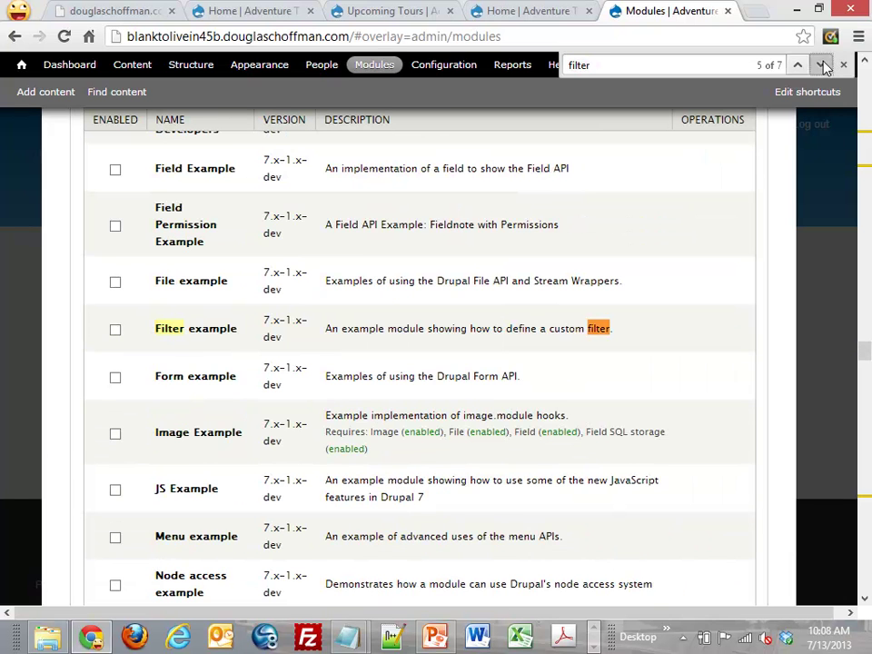
pyautogui.click(822, 65)
pyautogui.click(114, 330)
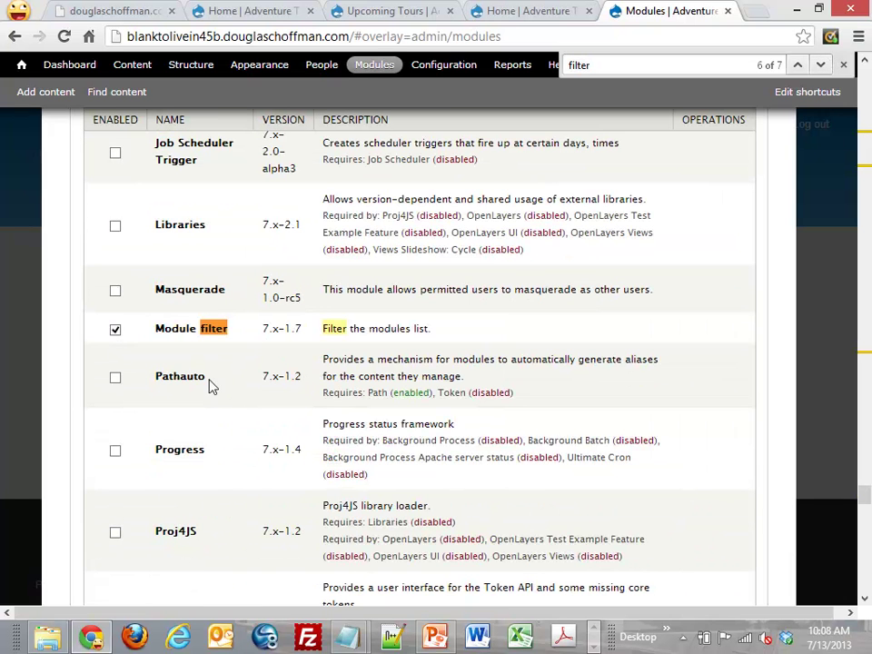
pyautogui.scroll(-8, 217, 372)
pyautogui.scroll(-15, 208, 417)
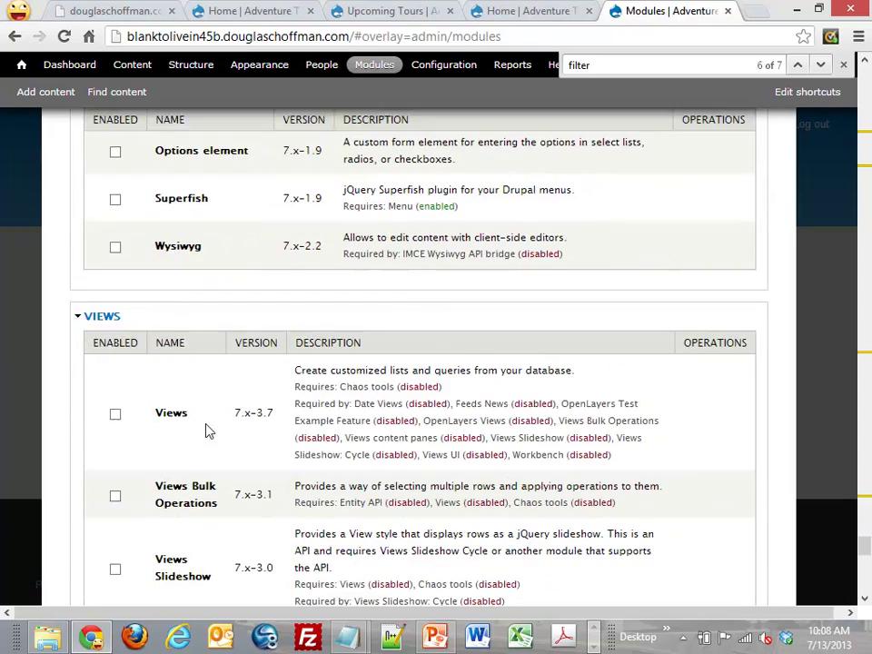
pyautogui.scroll(-10, 215, 426)
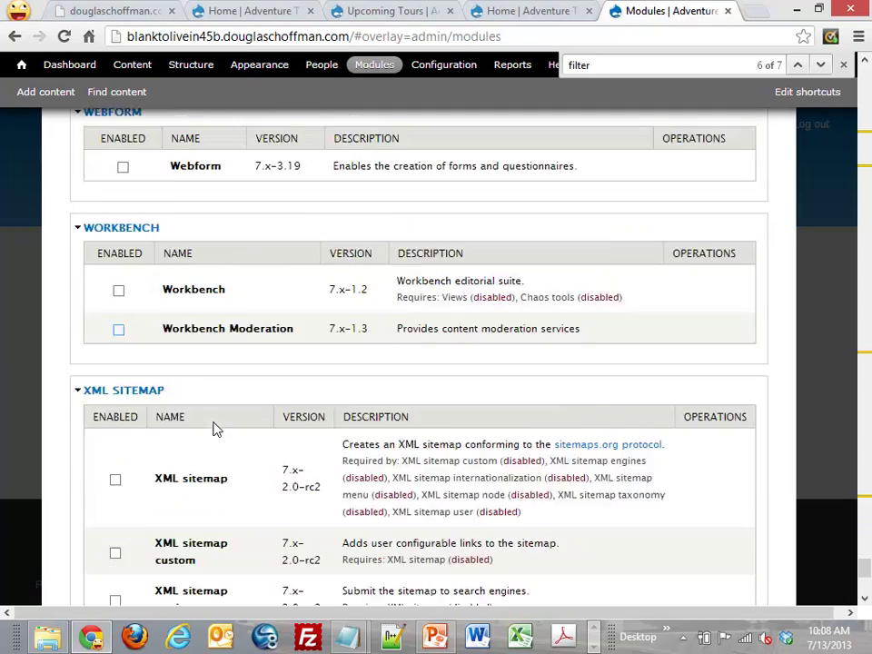
pyautogui.click(186, 534)
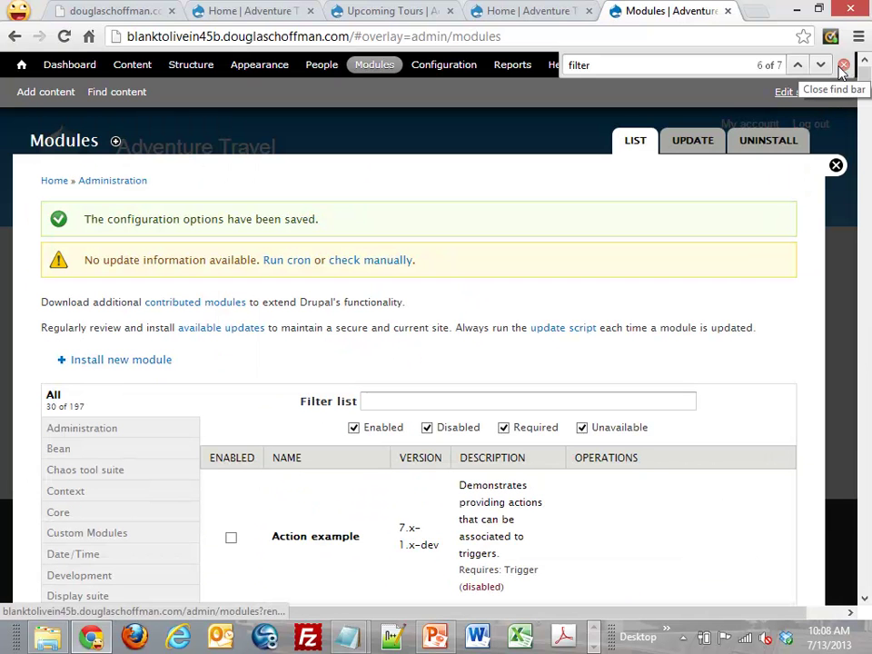
# - Filter the module list for 'commen', disable the Comment module, and save
pyautogui.click(398, 395)
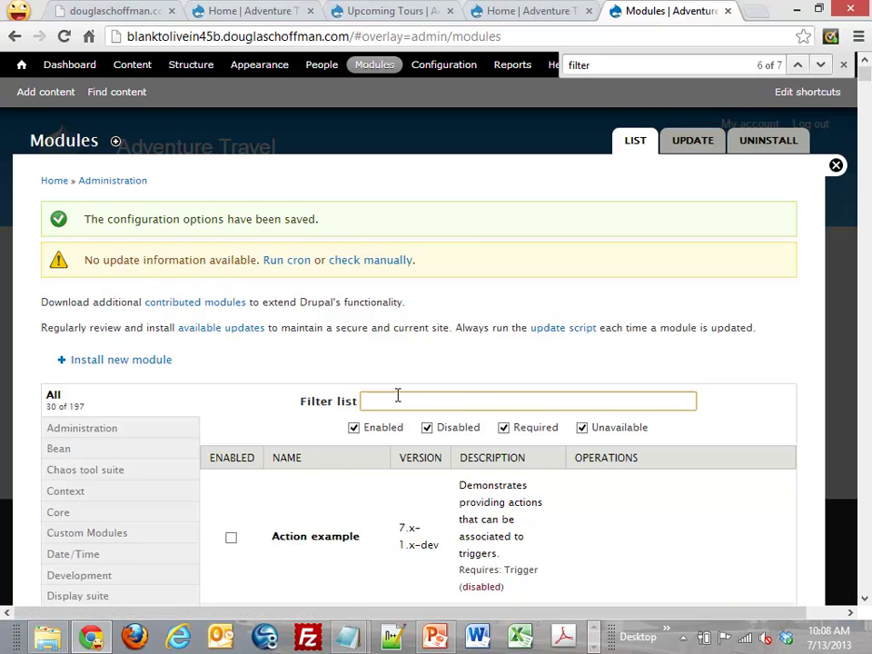
pyautogui.scroll(-3, 399, 397)
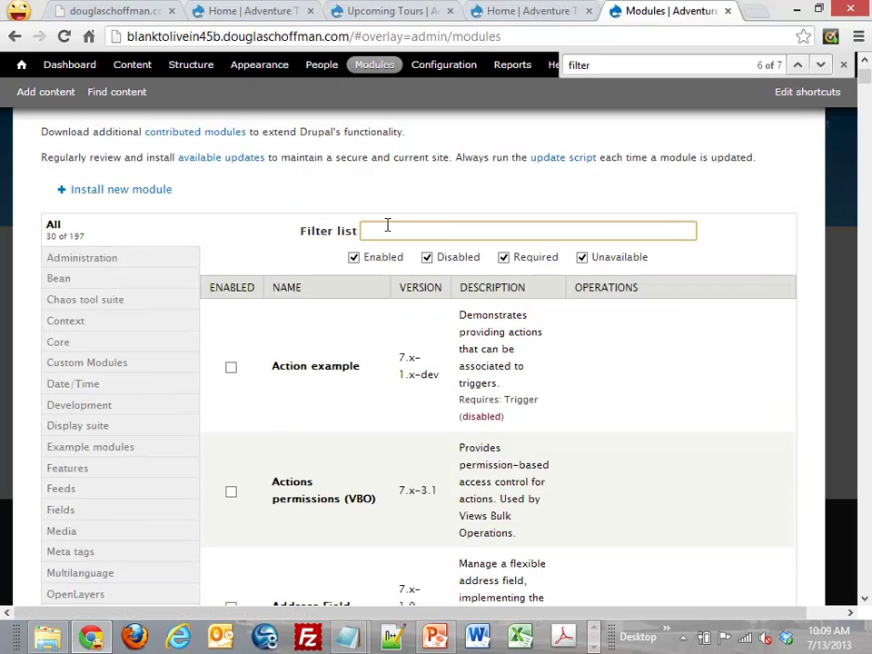
pyautogui.write('commen')
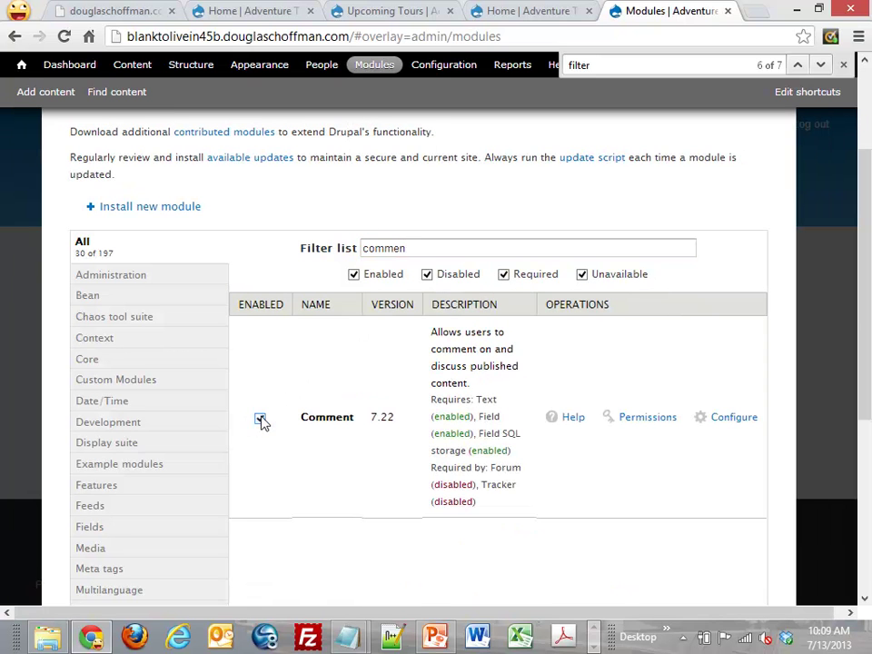
pyautogui.click(259, 418)
pyautogui.scroll(-3, 265, 445)
pyautogui.scroll(-3, 266, 465)
pyautogui.click(176, 537)
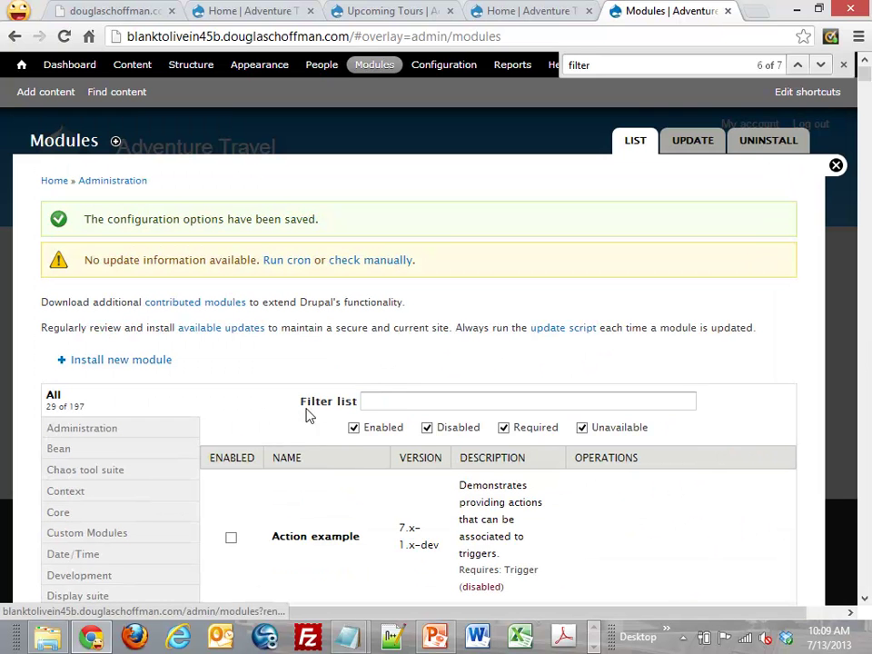
# - Filter for 'devel' and enable the Devel and Devel generate modules
pyautogui.click(385, 397)
pyautogui.write('devel')
pyautogui.scroll(-3, 385, 397)
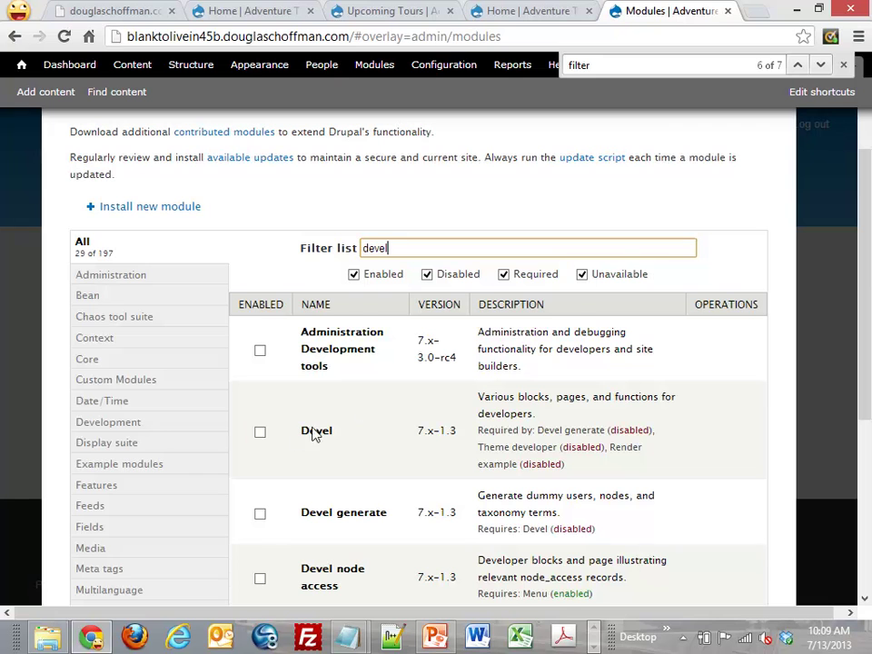
pyautogui.click(261, 433)
pyautogui.scroll(-3, 263, 436)
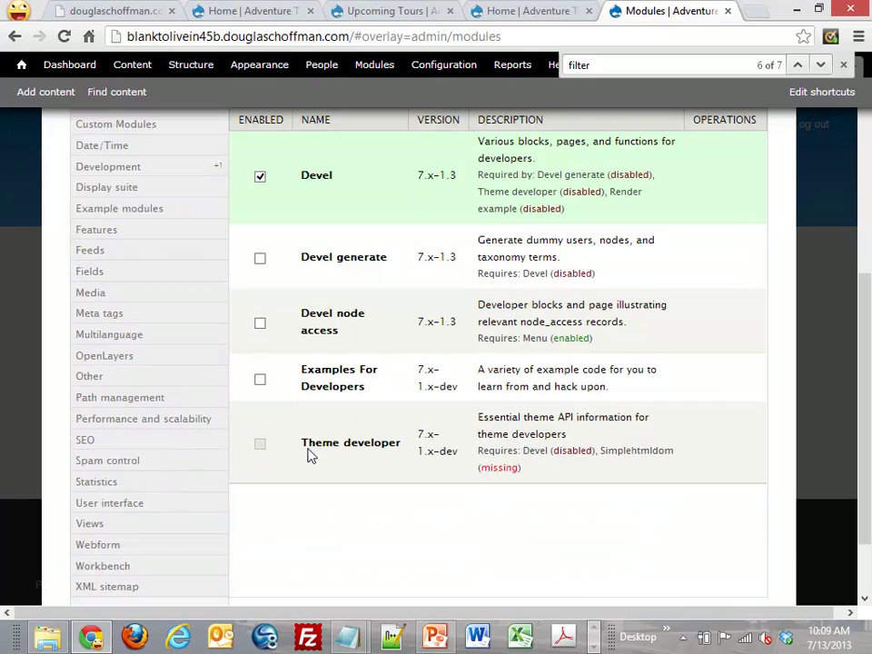
pyautogui.click(260, 259)
pyautogui.scroll(3, 304, 309)
# - Filter for 'imce' and enable IMCE and the IMCE Wysiwyg API bridge
pyautogui.moveTo(388, 248); pyautogui.dragTo(352, 239)
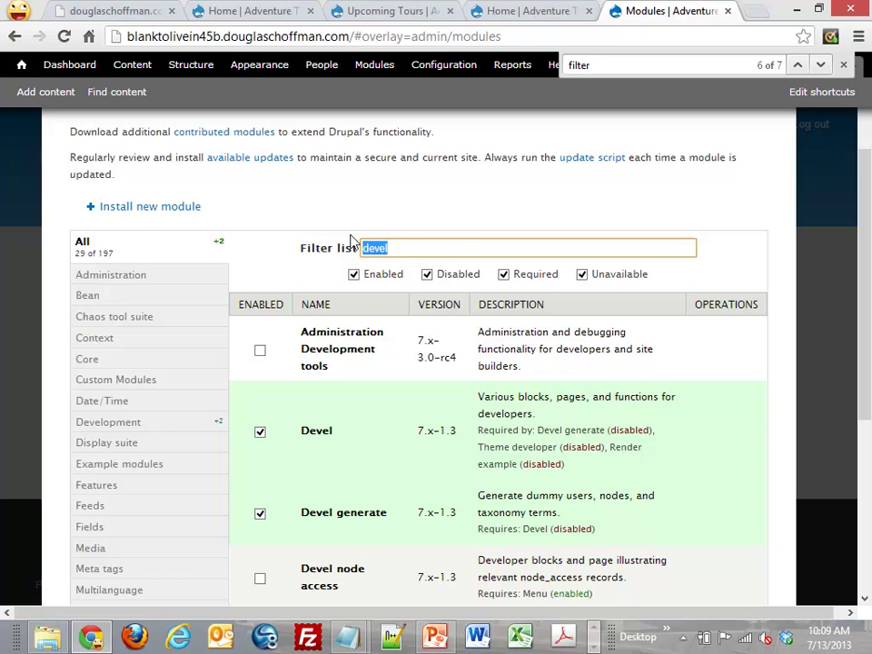
pyautogui.write('imce')
pyautogui.click(260, 359)
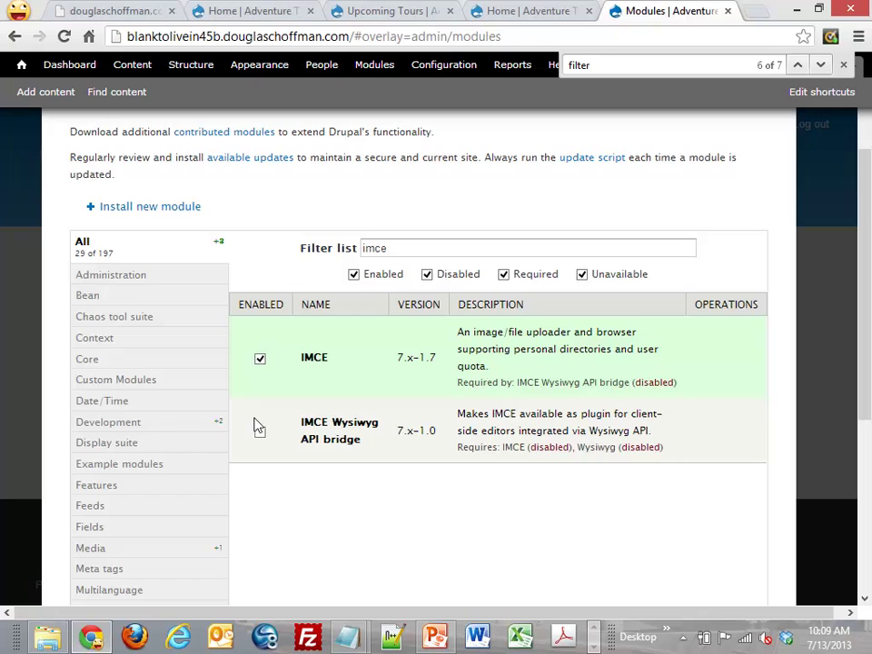
pyautogui.click(260, 432)
# - Filter for 'wysi' and enable the Wysiwyg module
pyautogui.moveTo(410, 248); pyautogui.dragTo(345, 246)
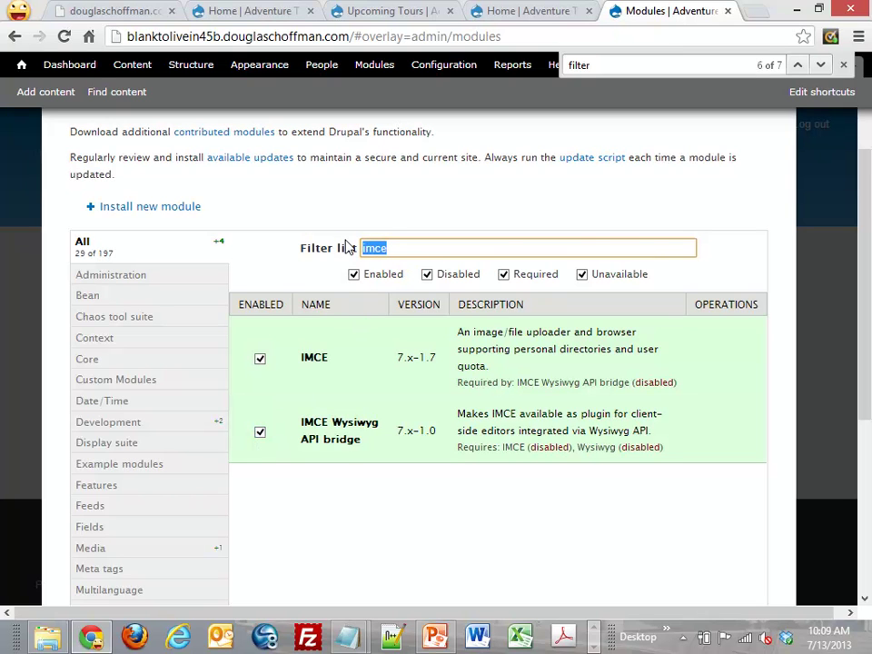
pyautogui.write('wyw')
pyautogui.press('BackSpace')
pyautogui.write('i')
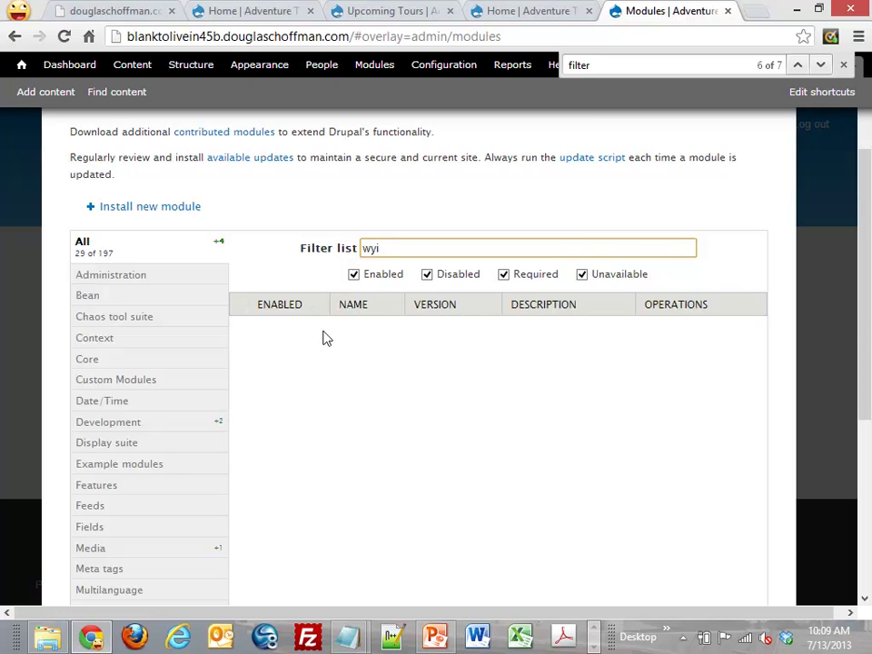
pyautogui.press('BackSpace')
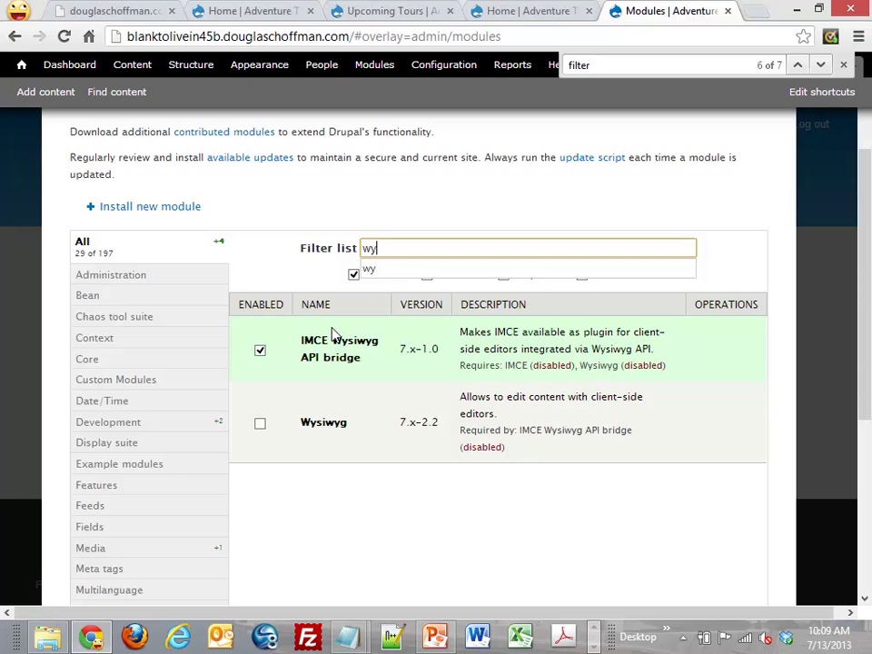
pyautogui.write('si')
pyautogui.click(258, 432)
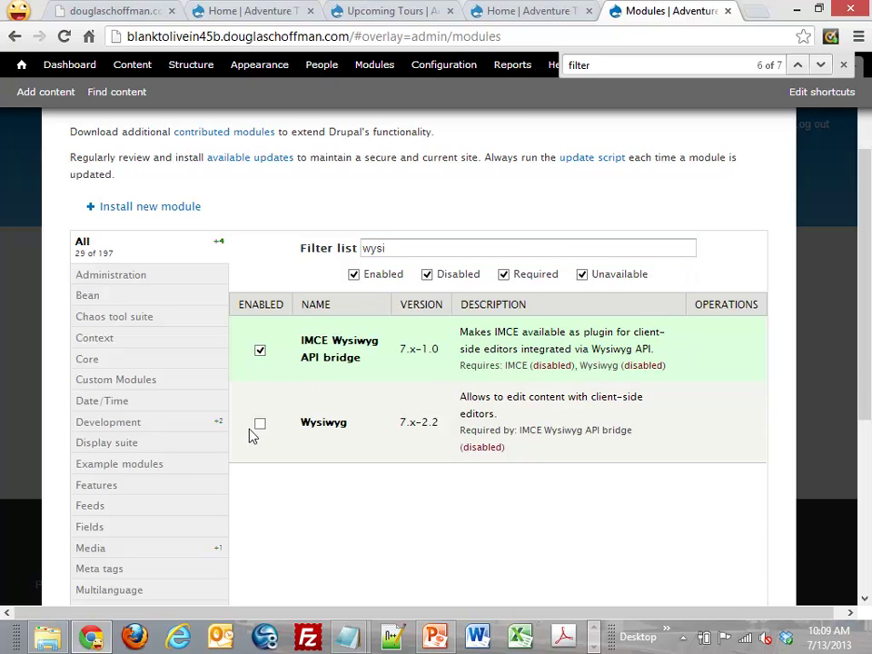
pyautogui.scroll(-4, 264, 434)
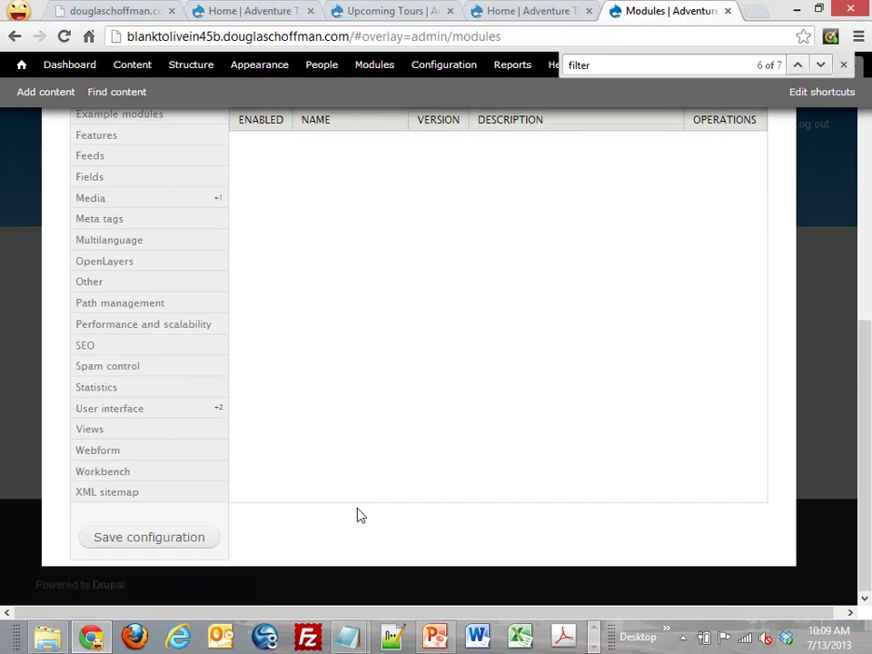
# - Save the module configuration, close the Modules overlay and find bar, and show the Configuration page
pyautogui.click(196, 538)
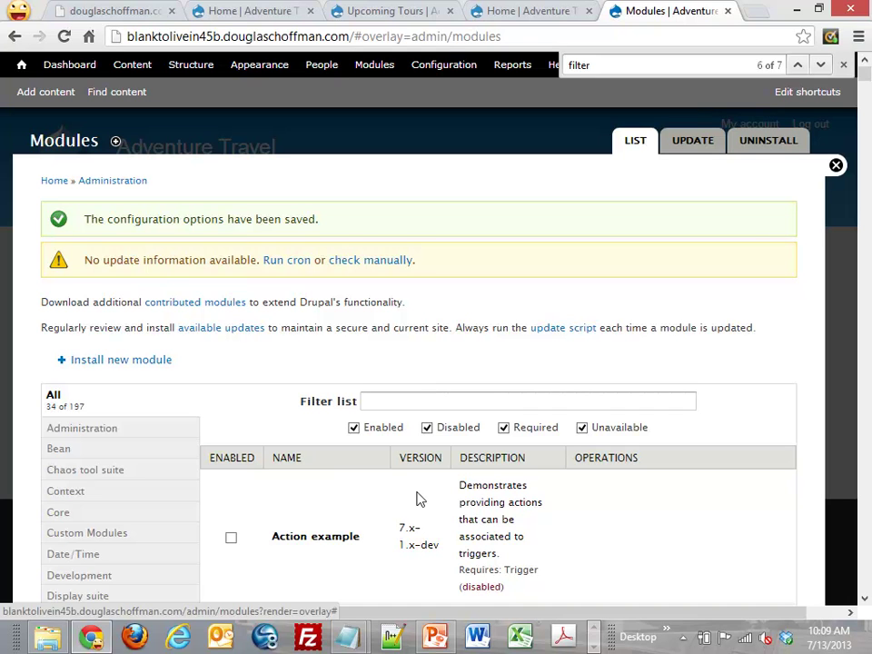
pyautogui.click(836, 165)
pyautogui.click(843, 65)
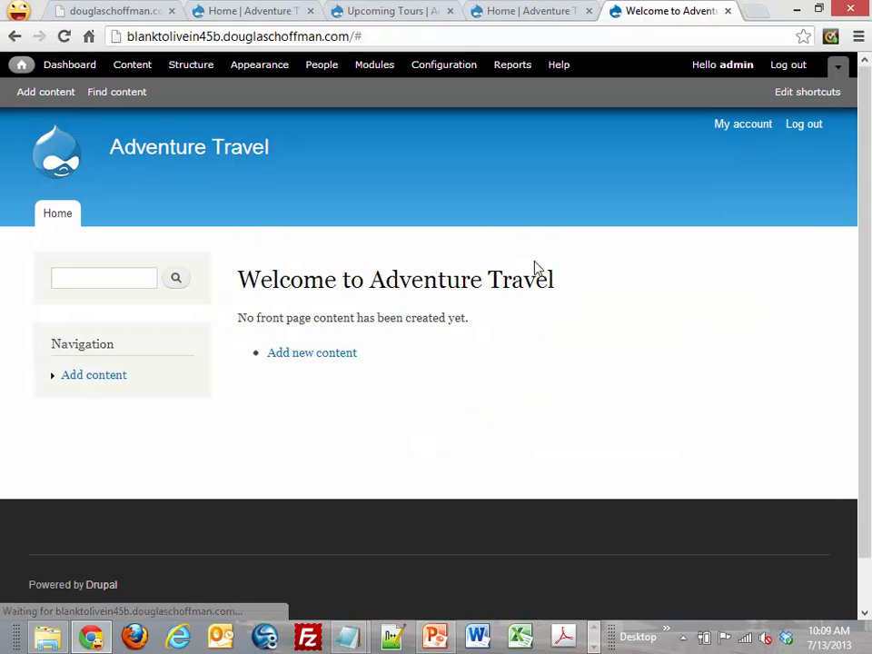
pyautogui.click(461, 68)
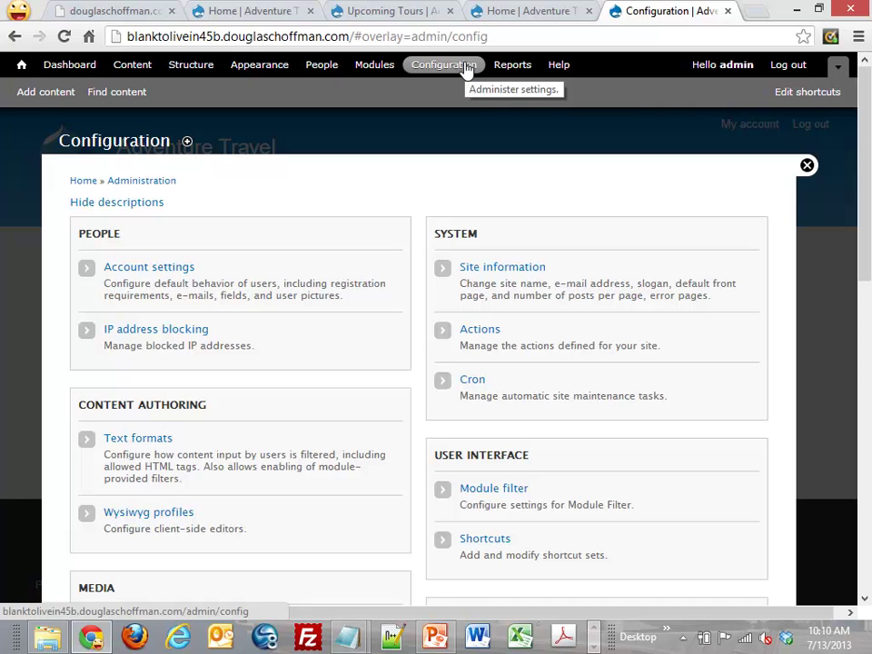
# - Go to the Wysiwyg profiles page under Content Authoring
pyautogui.scroll(-2, 259, 331)
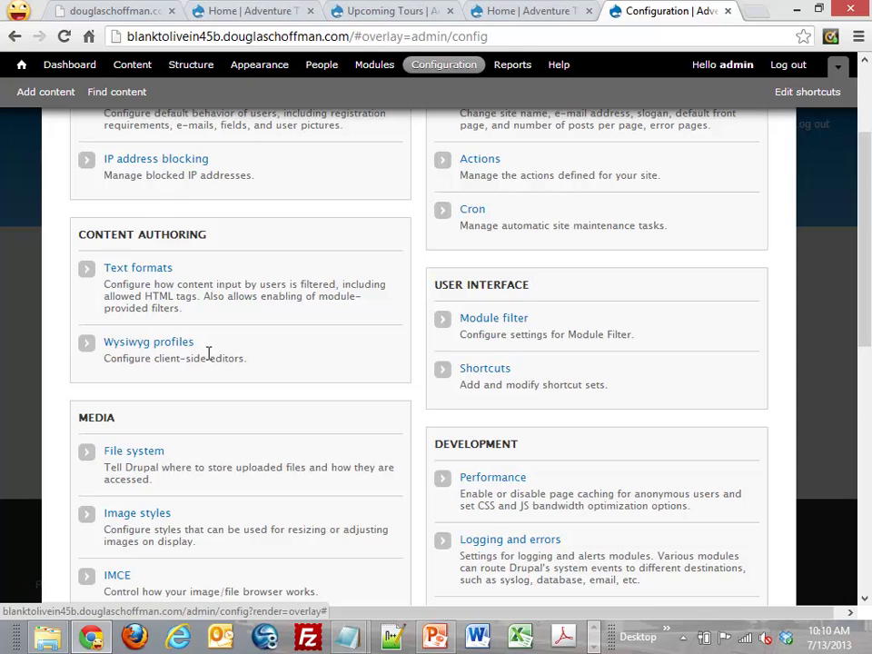
pyautogui.click(189, 347)
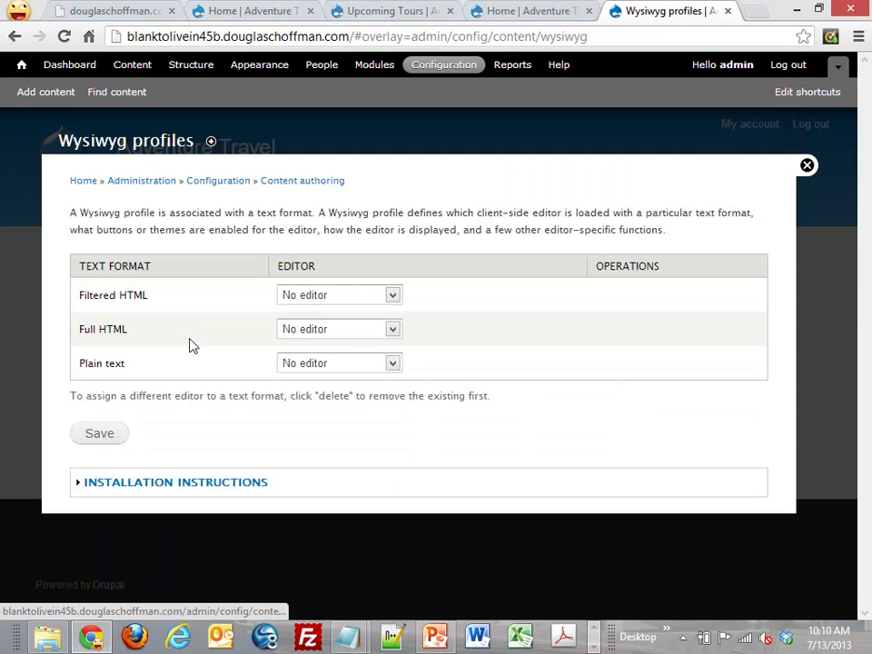
# - Assign CKEditor 3.6.1.7072 to the Filtered HTML and Full HTML text formats and save
pyautogui.click(392, 296)
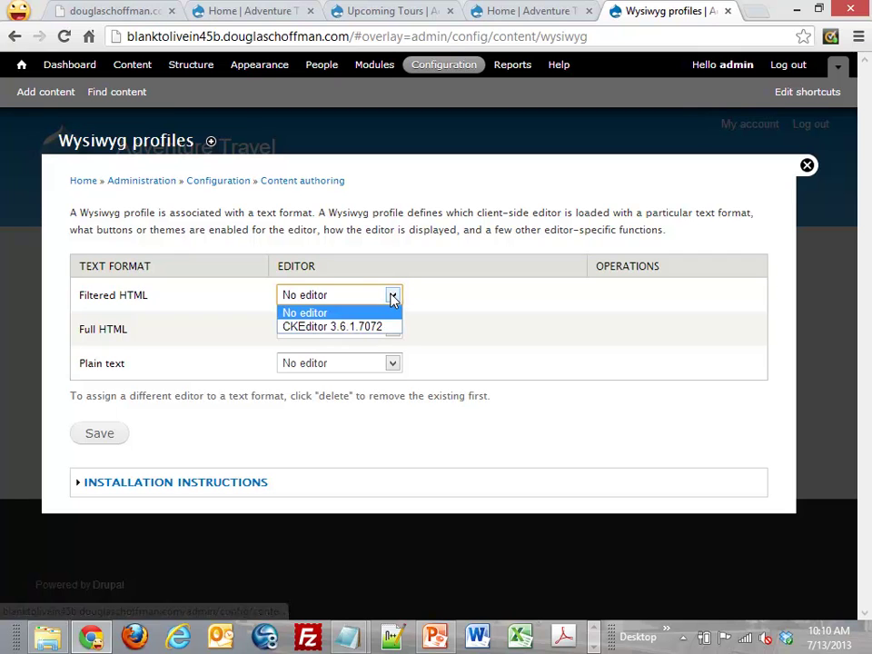
pyautogui.click(380, 327)
pyautogui.click(392, 330)
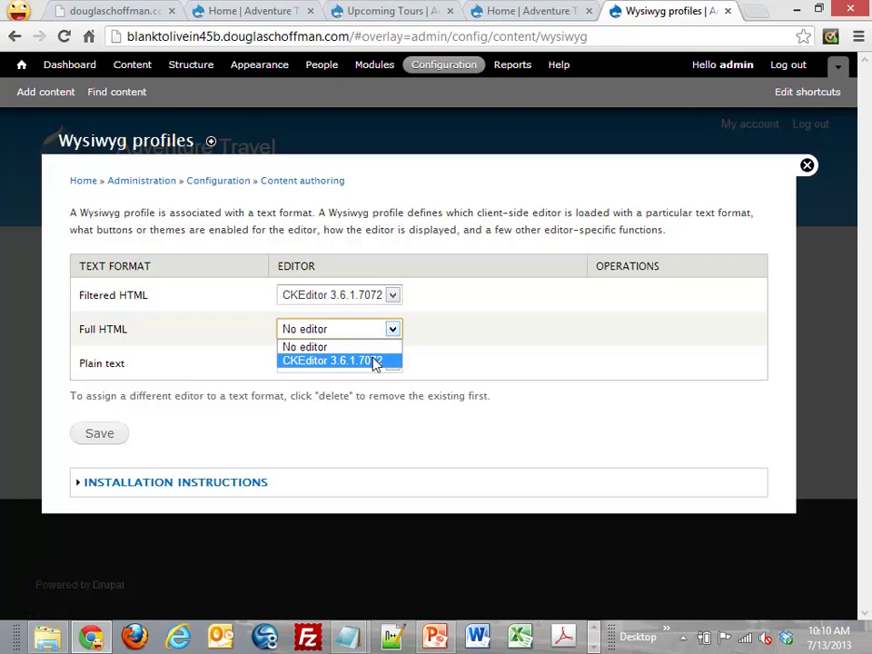
pyautogui.click(375, 362)
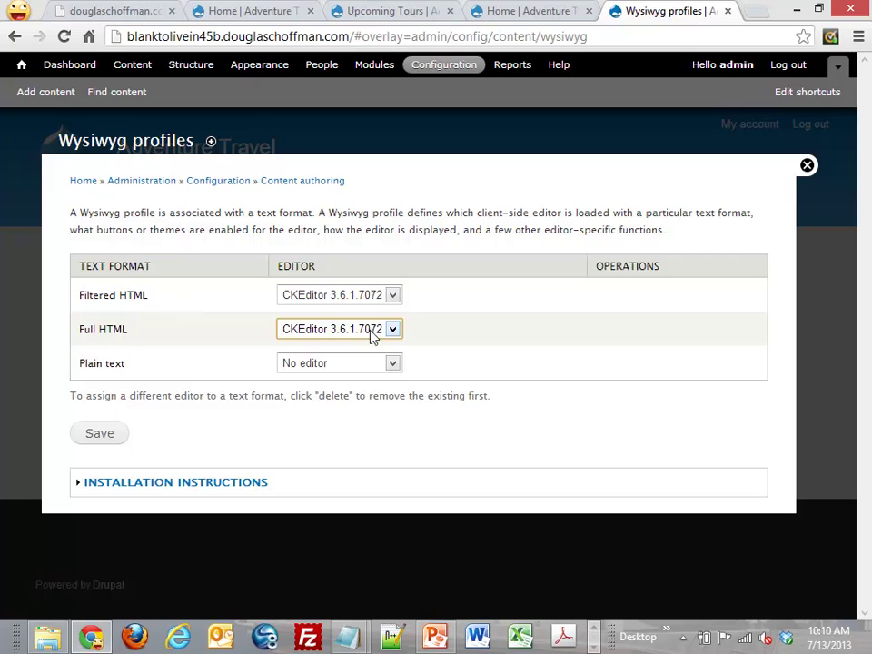
pyautogui.moveTo(87, 298); pyautogui.dragTo(156, 302)
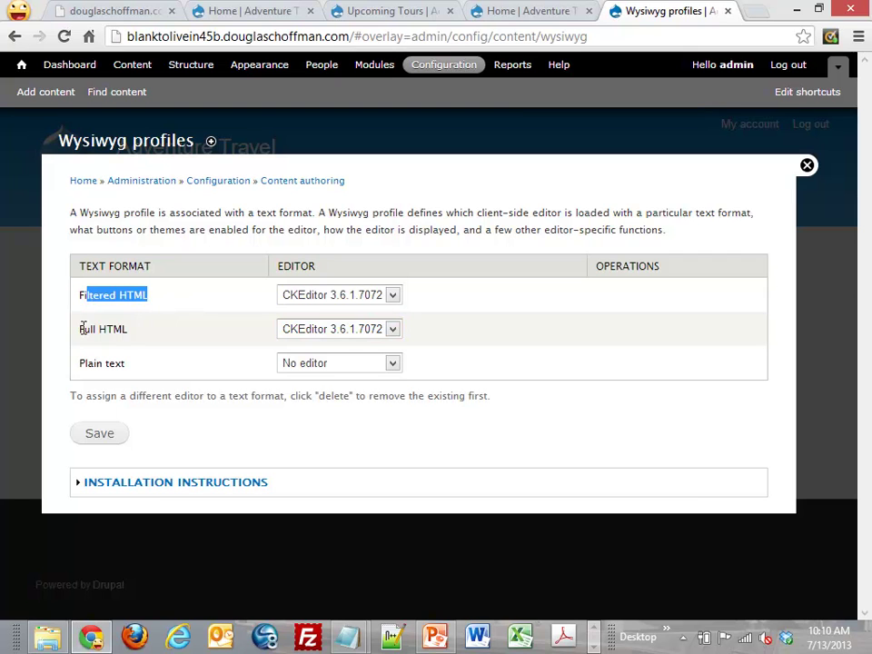
pyautogui.moveTo(81, 328); pyautogui.dragTo(152, 332)
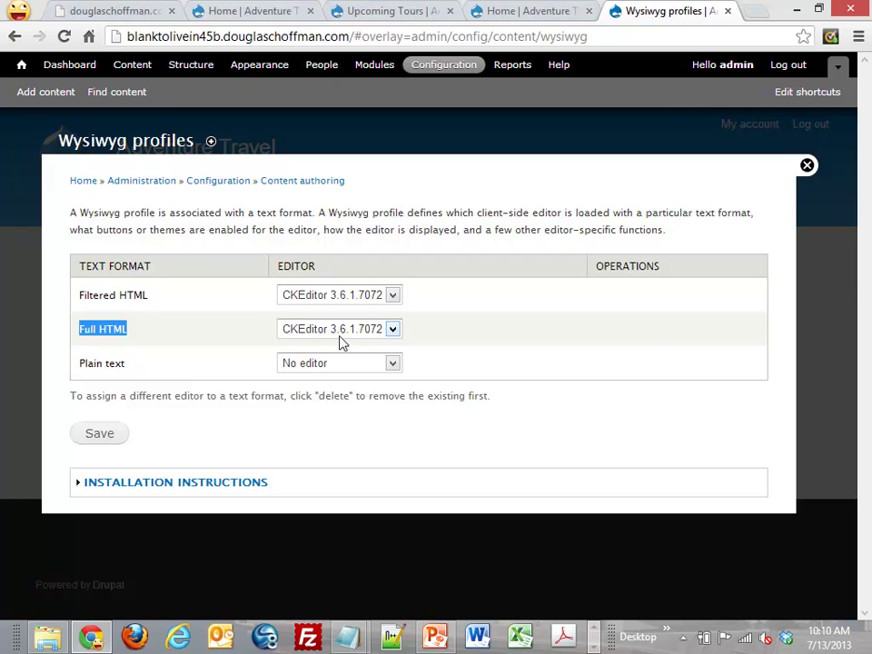
pyautogui.click(100, 433)
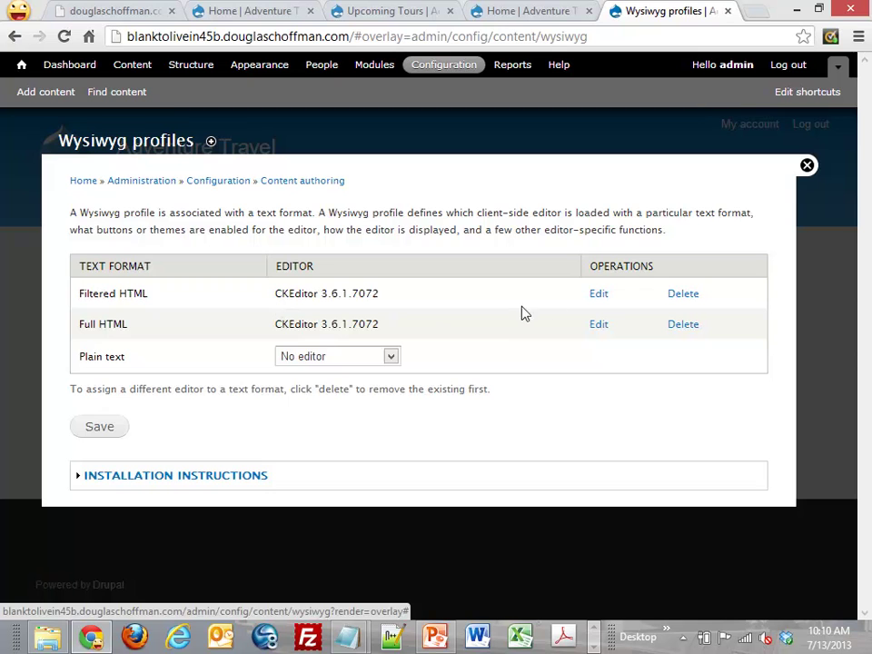
# - Enable the Bold and Italic buttons in the Filtered HTML CKEditor profile and save it
pyautogui.click(598, 300)
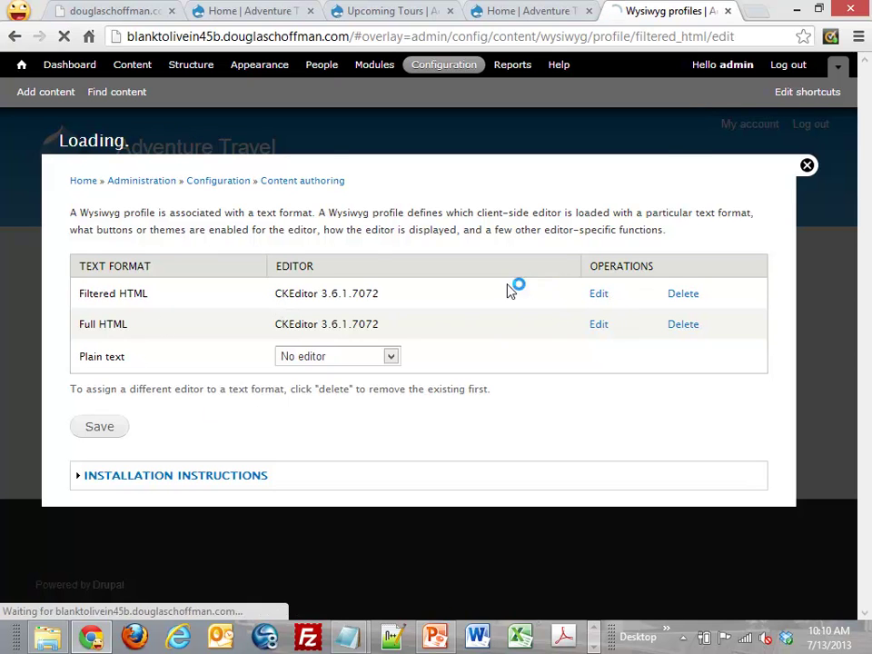
pyautogui.click(189, 266)
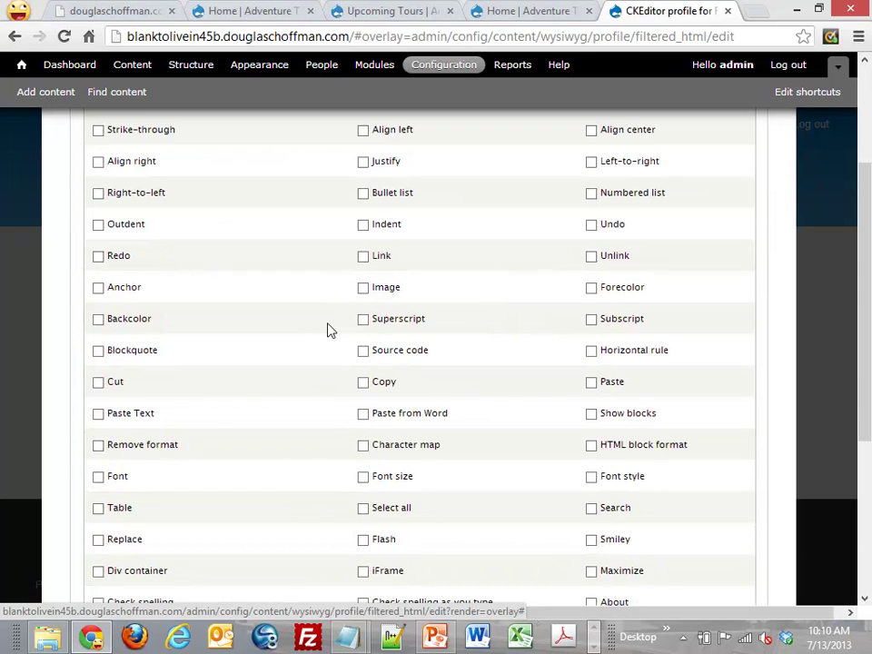
pyautogui.scroll(1, 283, 309)
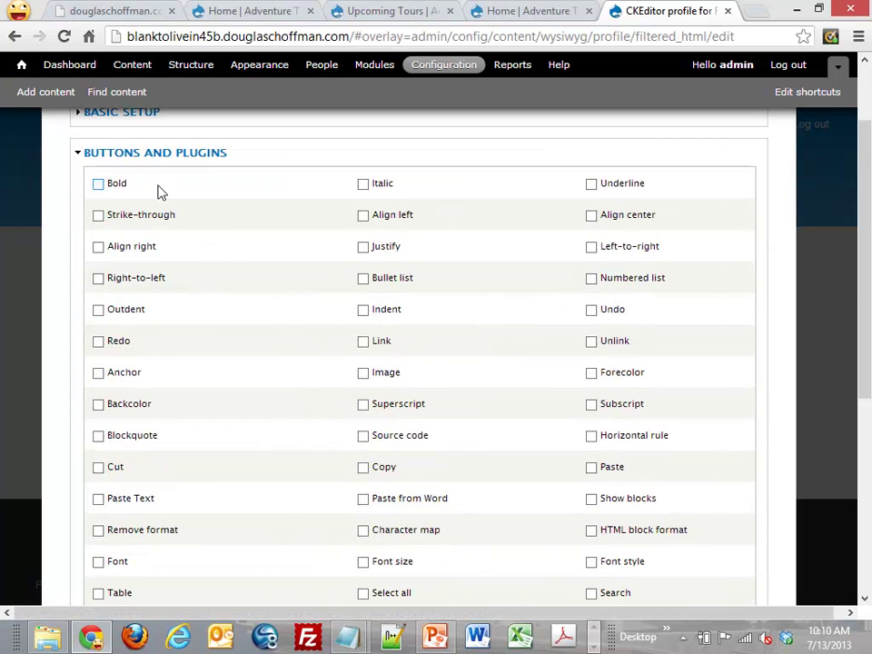
pyautogui.click(365, 185)
pyautogui.click(97, 185)
pyautogui.scroll(-3, 250, 247)
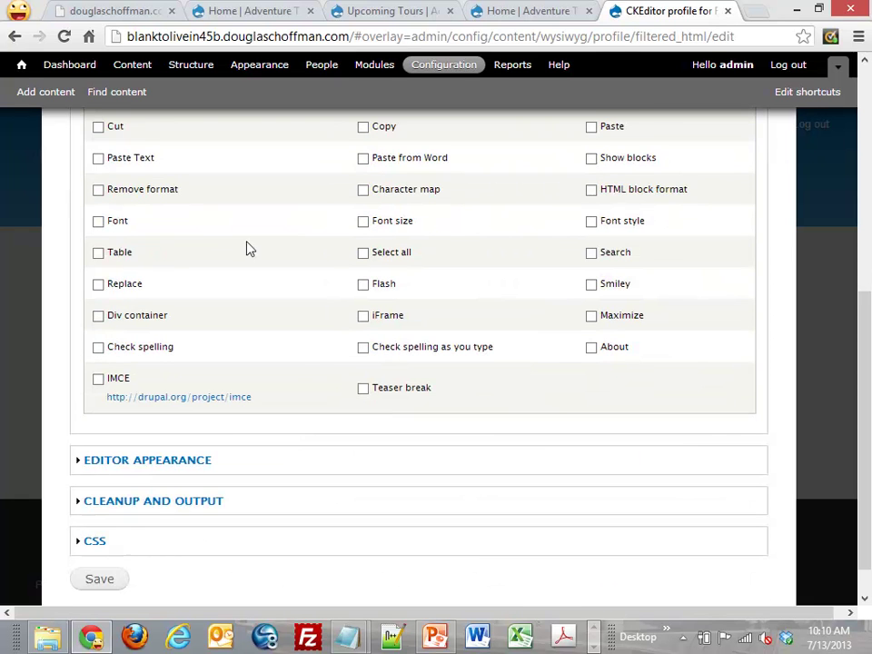
pyautogui.scroll(-1, 152, 518)
pyautogui.click(98, 537)
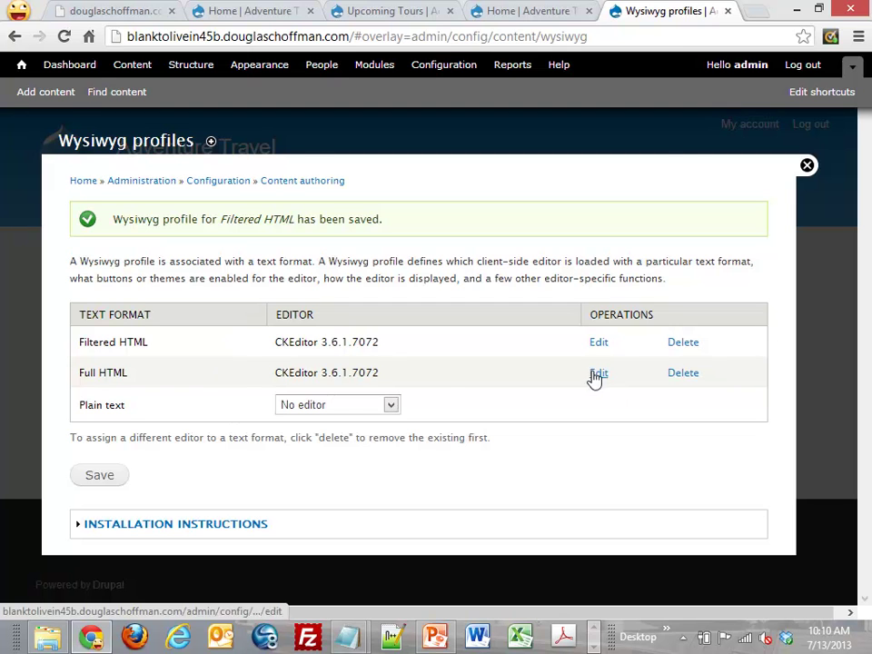
# - Enable Bold, Italic, Bullet list, Source code and IMCE in the Full HTML profile, save, and close
pyautogui.click(596, 373)
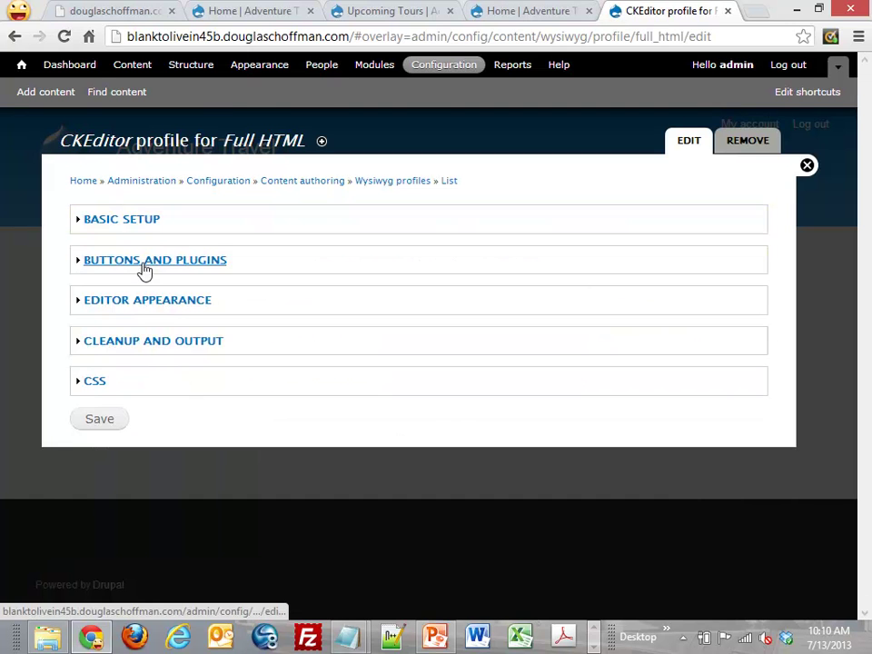
pyautogui.click(143, 264)
pyautogui.scroll(3, 310, 202)
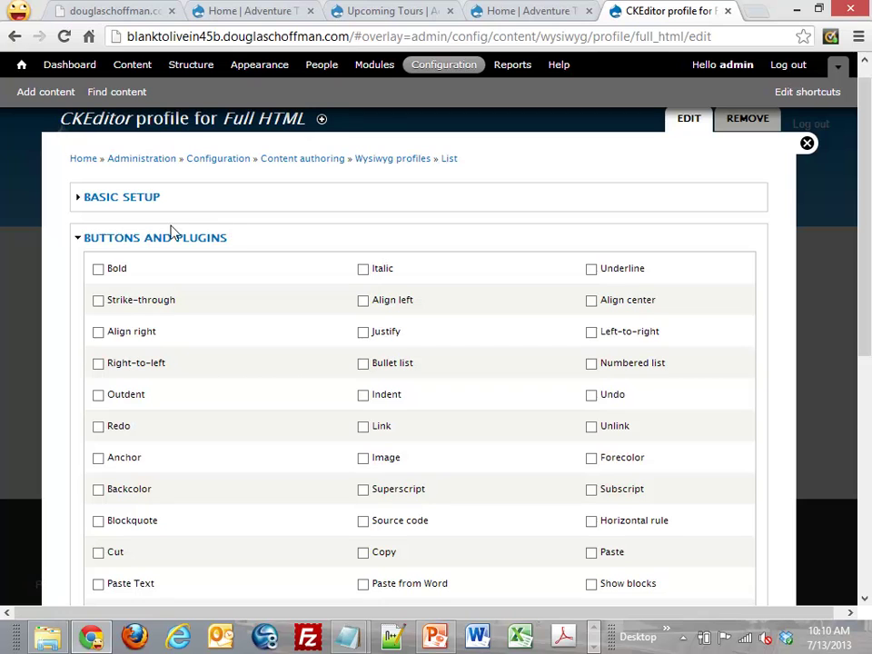
pyautogui.click(98, 267)
pyautogui.click(363, 271)
pyautogui.click(399, 363)
pyautogui.scroll(-5, 563, 376)
pyautogui.scroll(1, 529, 376)
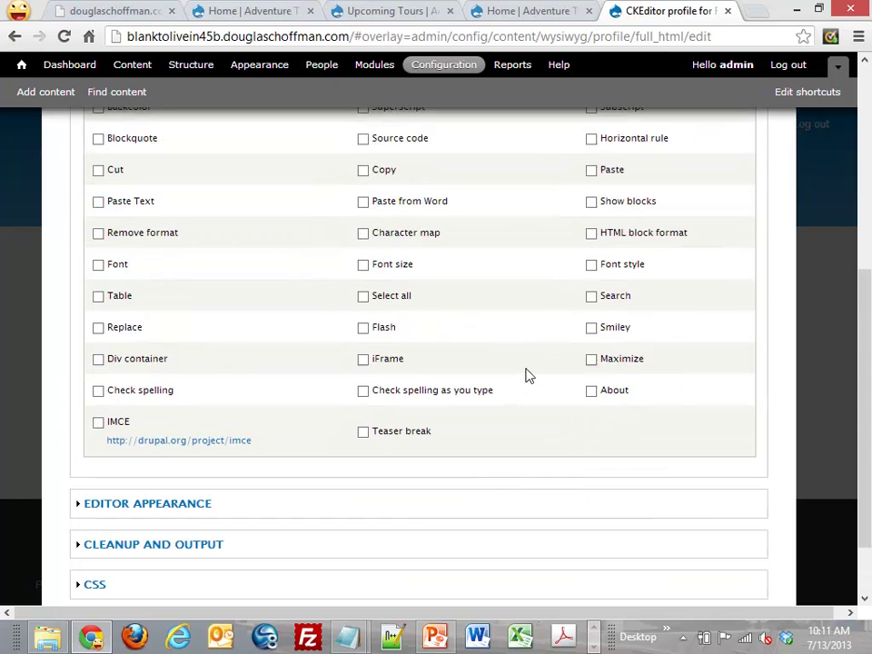
pyautogui.click(363, 139)
pyautogui.click(99, 422)
pyautogui.scroll(-1, 224, 392)
pyautogui.click(109, 537)
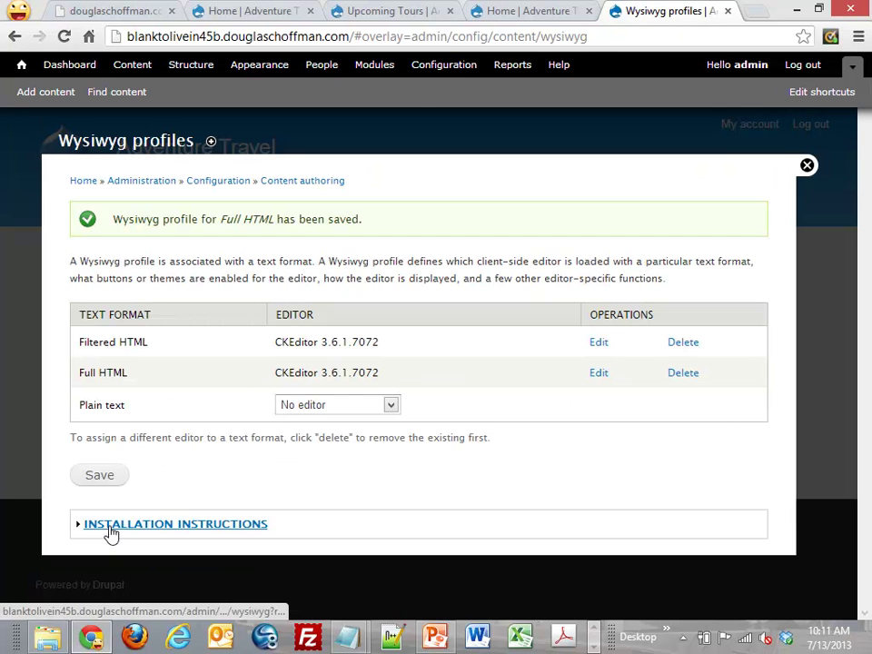
pyautogui.click(806, 166)
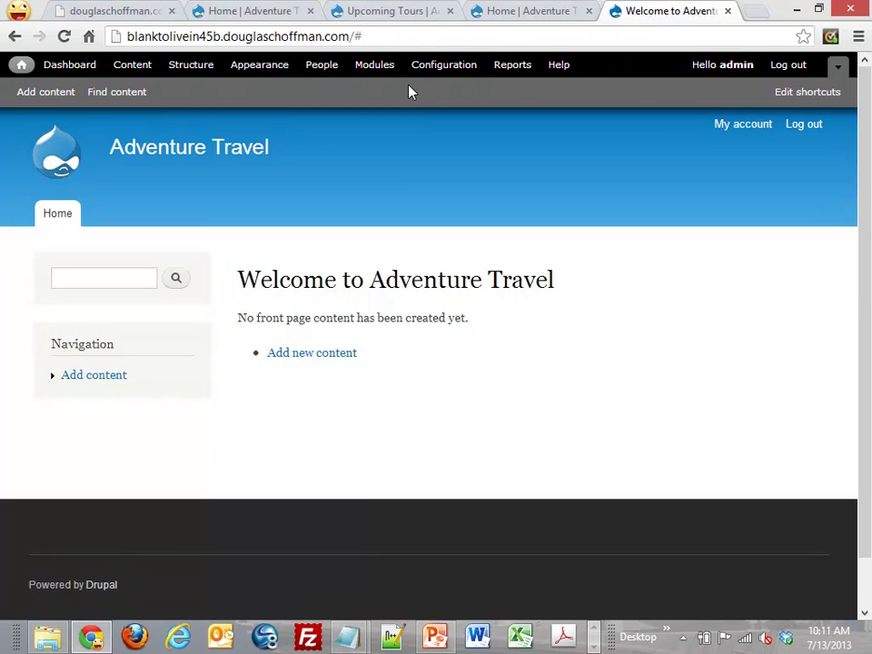
# - Open the IMCE settings page to review its role-profile assignments
pyautogui.click(443, 65)
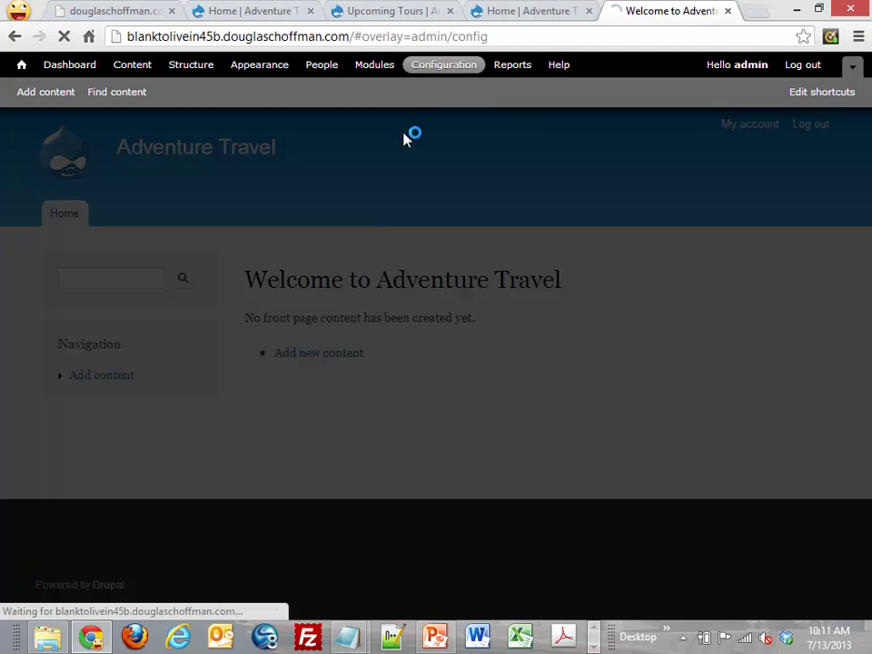
pyautogui.scroll(-3, 289, 347)
pyautogui.click(116, 404)
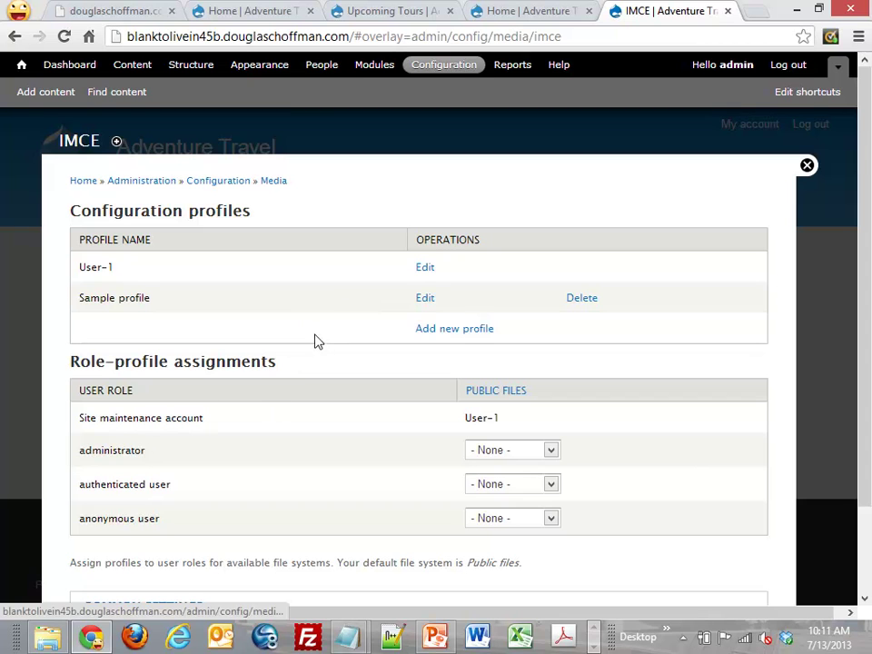
pyautogui.scroll(-1, 272, 414)
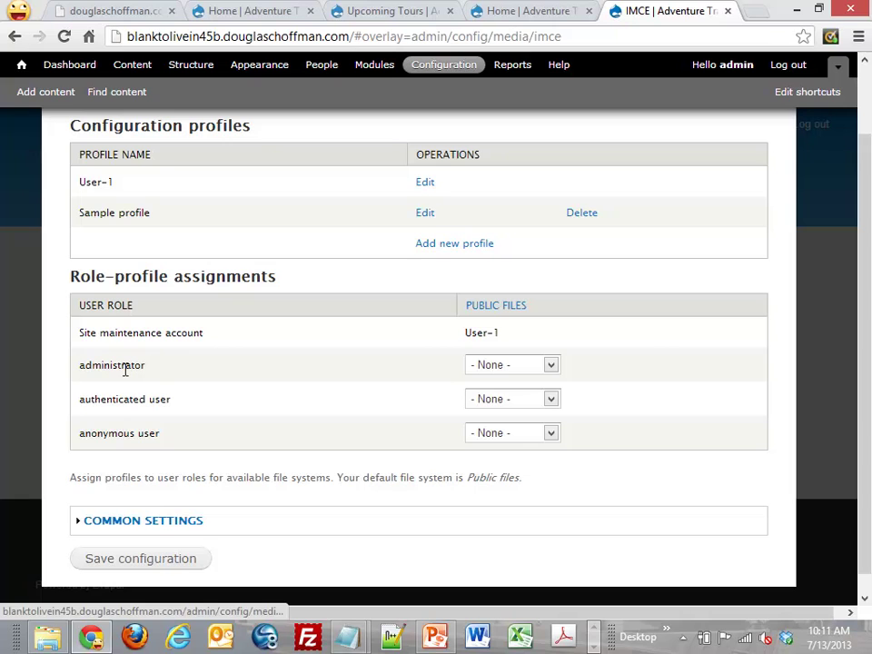
pyautogui.moveTo(82, 367); pyautogui.dragTo(178, 432)
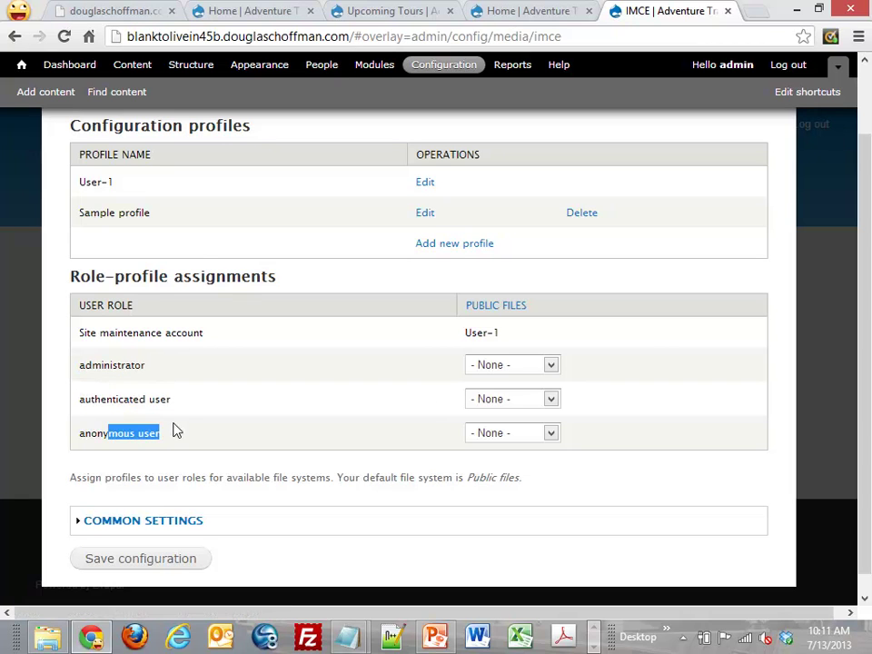
# - Assign User-1 to administrators and Sample profile to authenticated users, save, and edit User-1
pyautogui.click(552, 367)
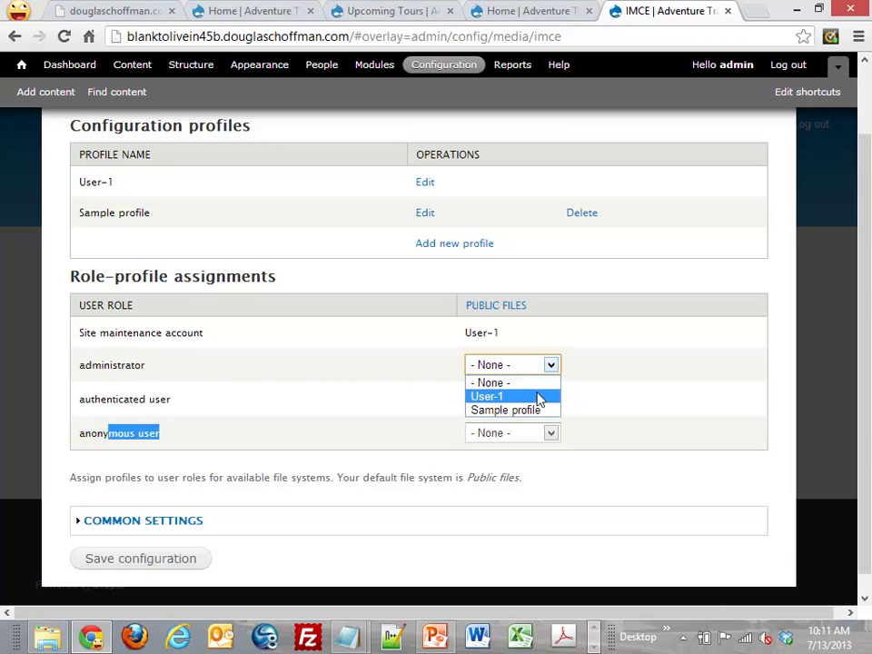
pyautogui.click(539, 397)
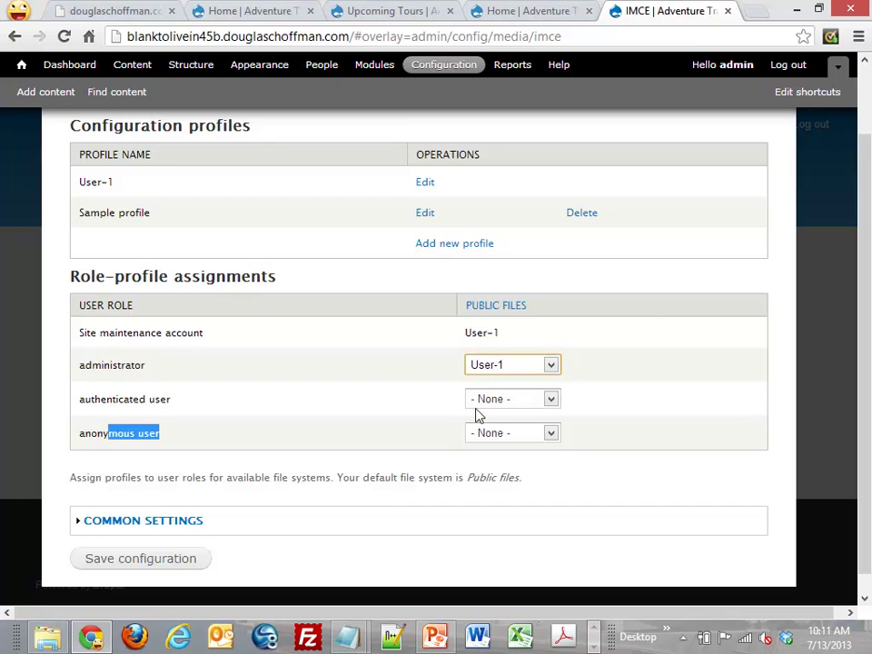
pyautogui.click(549, 400)
pyautogui.click(530, 443)
pyautogui.click(172, 558)
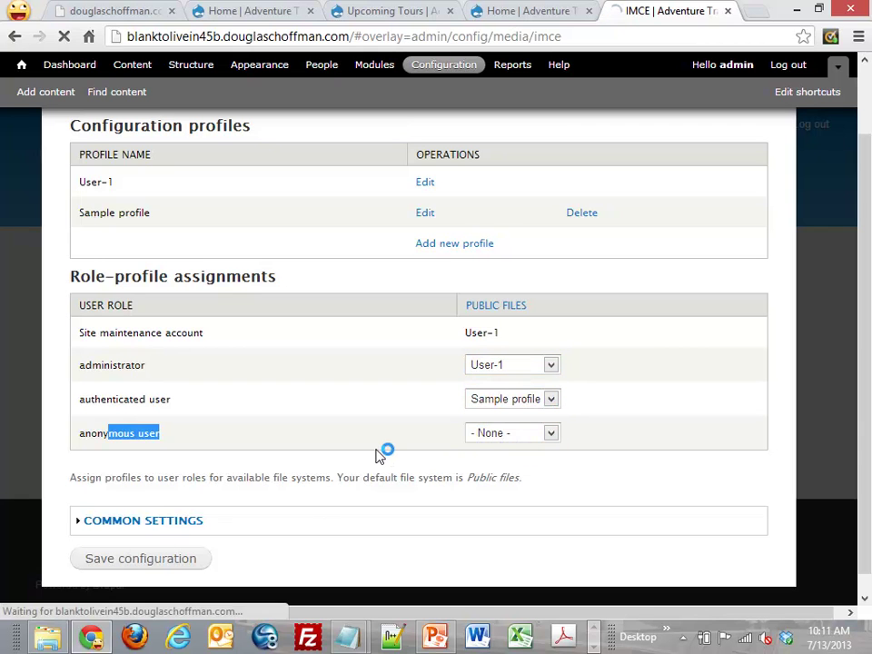
pyautogui.scroll(-1, 369, 463)
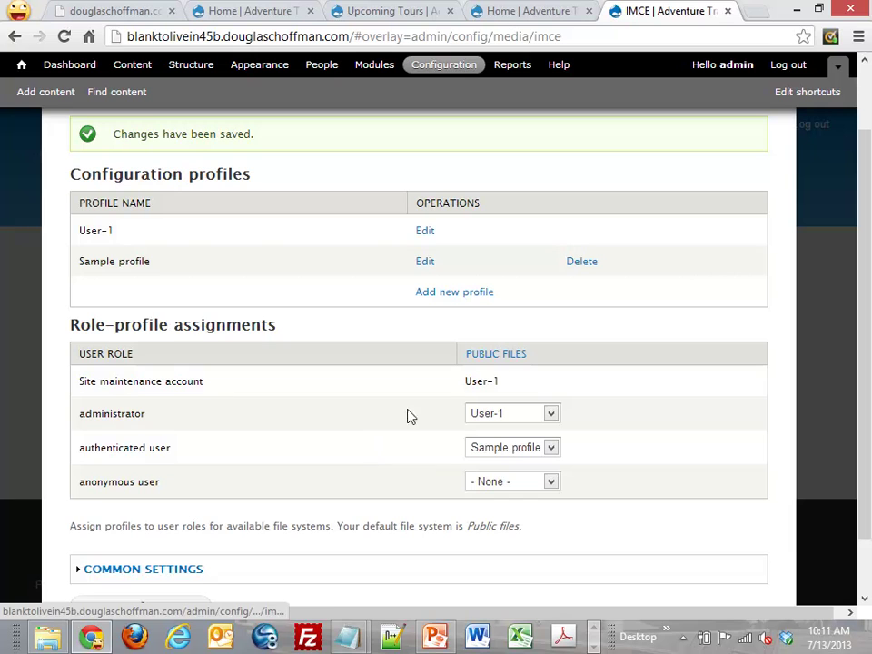
pyautogui.click(423, 232)
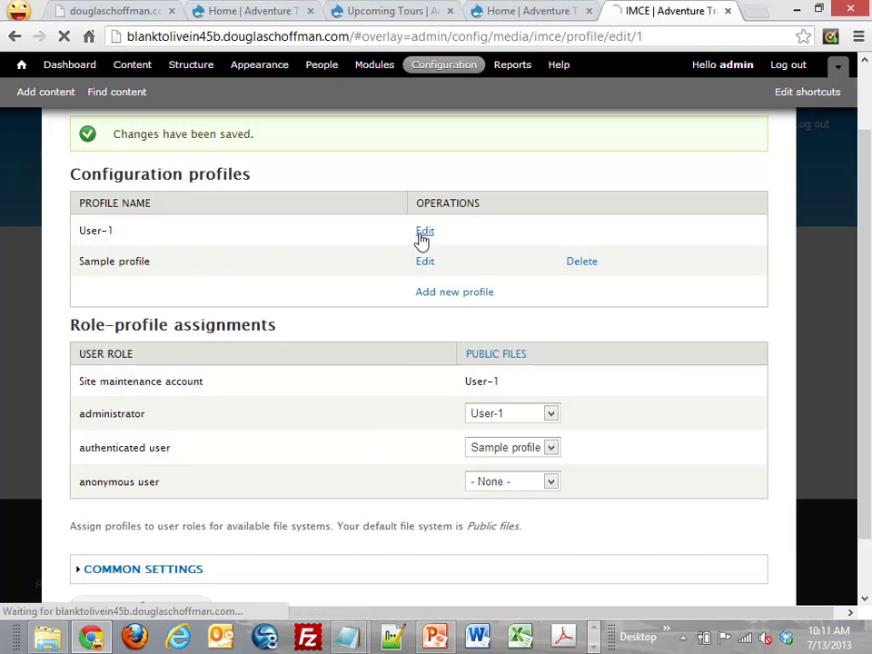
# - Check the maximum file size in the User-1 and Sample IMCE profiles, then leave without saving
pyautogui.moveTo(94, 363); pyautogui.dragTo(43, 363)
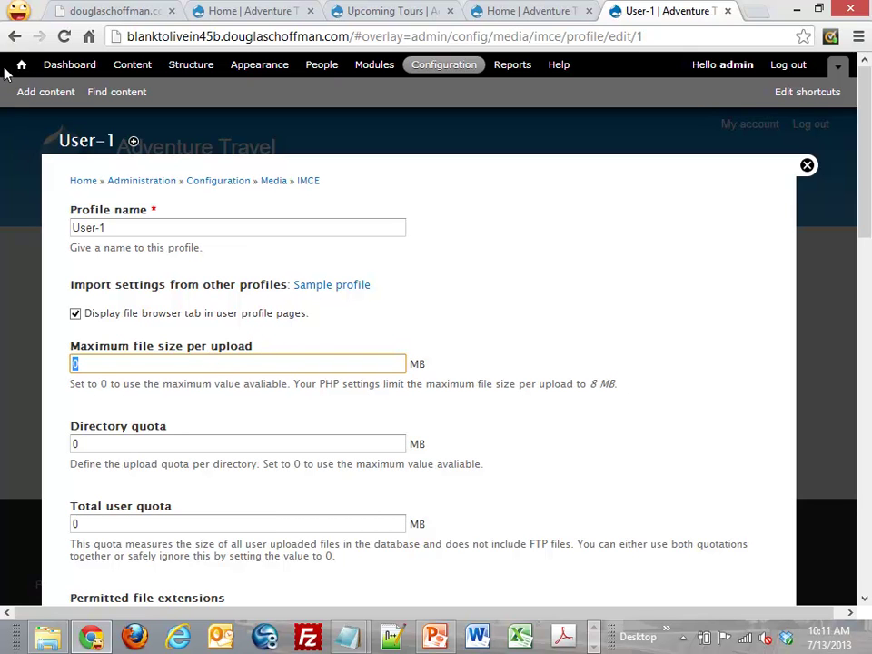
pyautogui.click(14, 37)
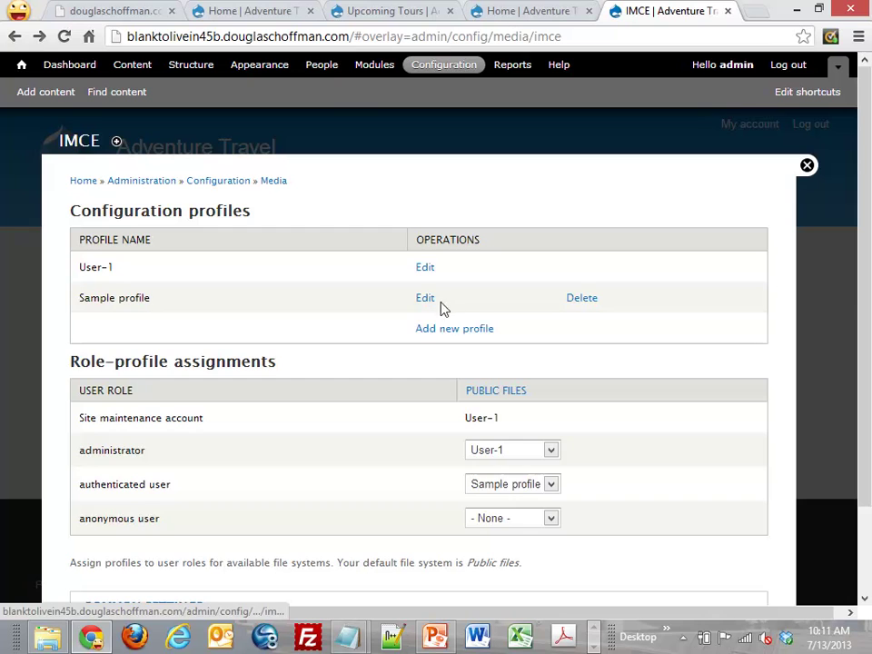
pyautogui.click(423, 301)
pyautogui.moveTo(96, 365); pyautogui.dragTo(54, 376)
pyautogui.write('1')
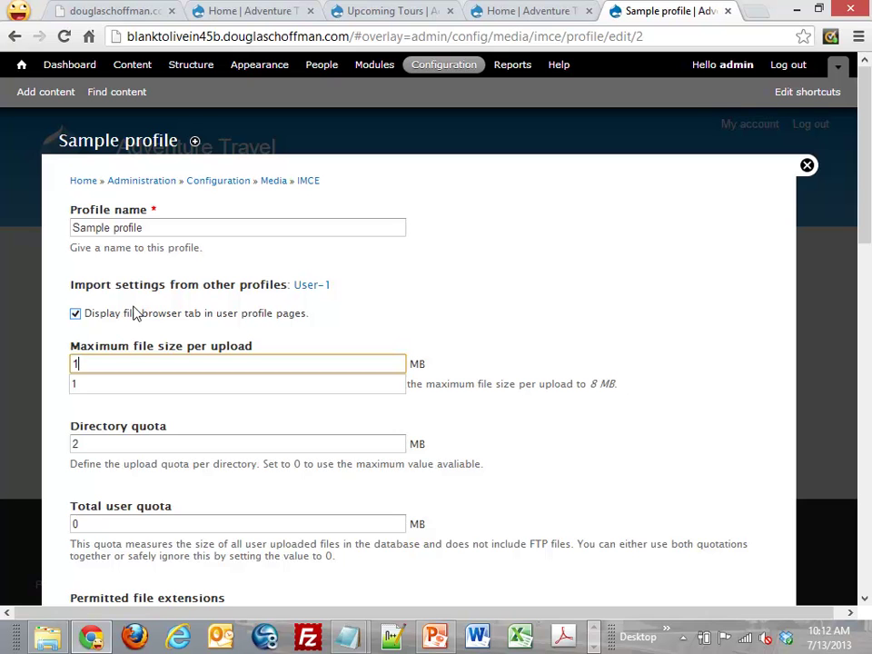
pyautogui.click(806, 165)
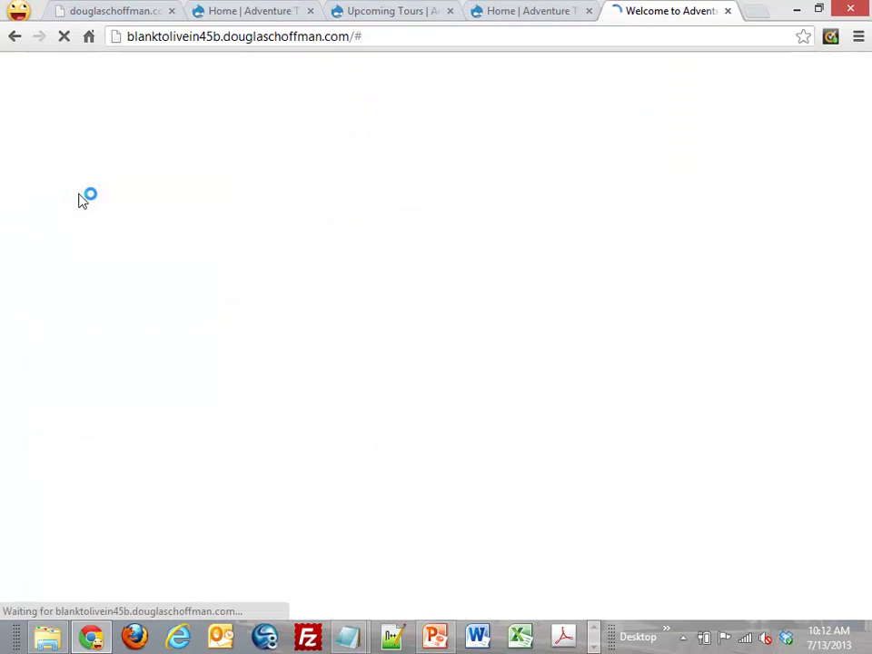
# - Start a new Article and switch its body text format to Full HTML
pyautogui.click(50, 96)
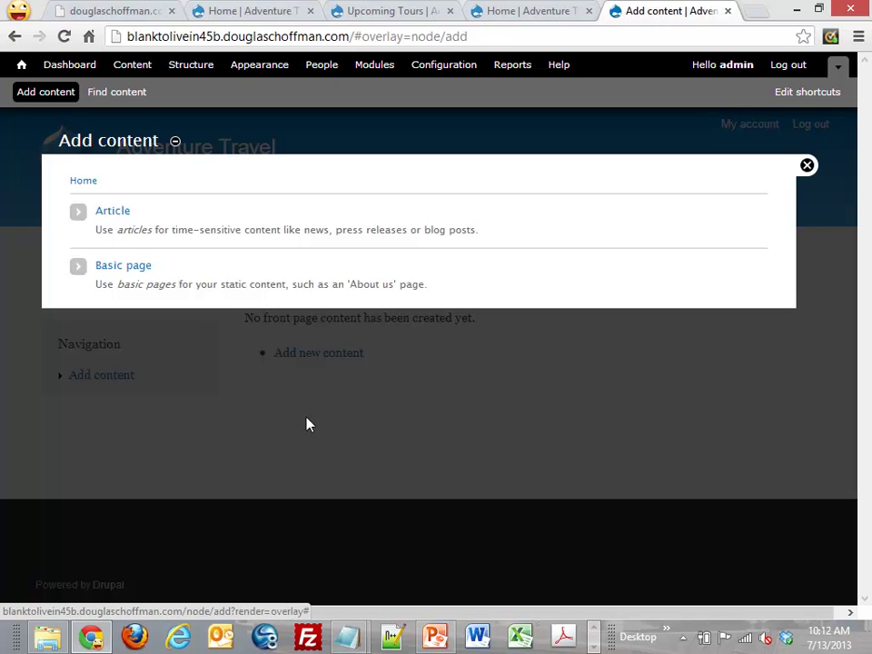
pyautogui.click(117, 215)
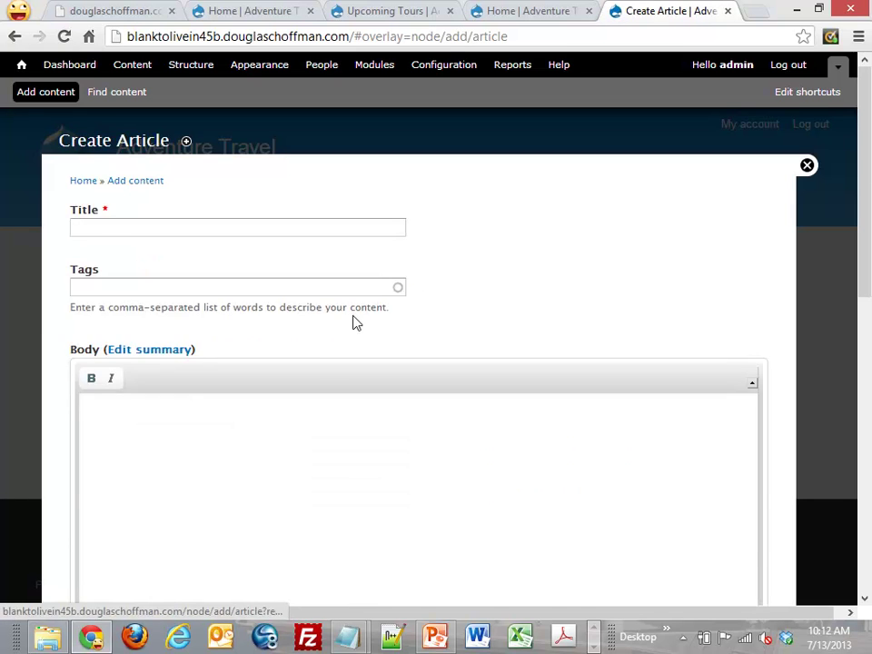
pyautogui.scroll(-3, 354, 318)
pyautogui.scroll(2, 221, 439)
pyautogui.scroll(-2, 192, 444)
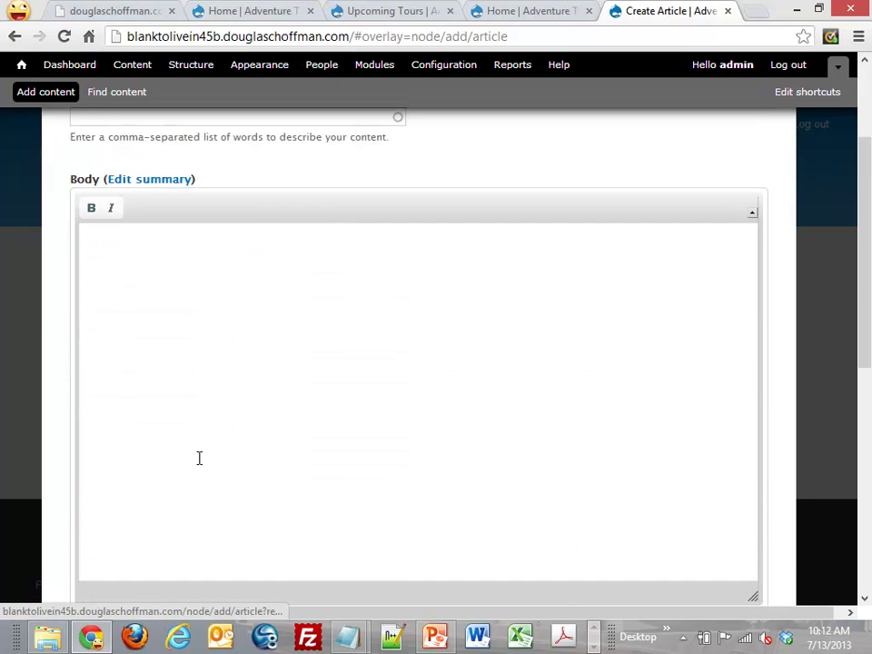
pyautogui.click(283, 383)
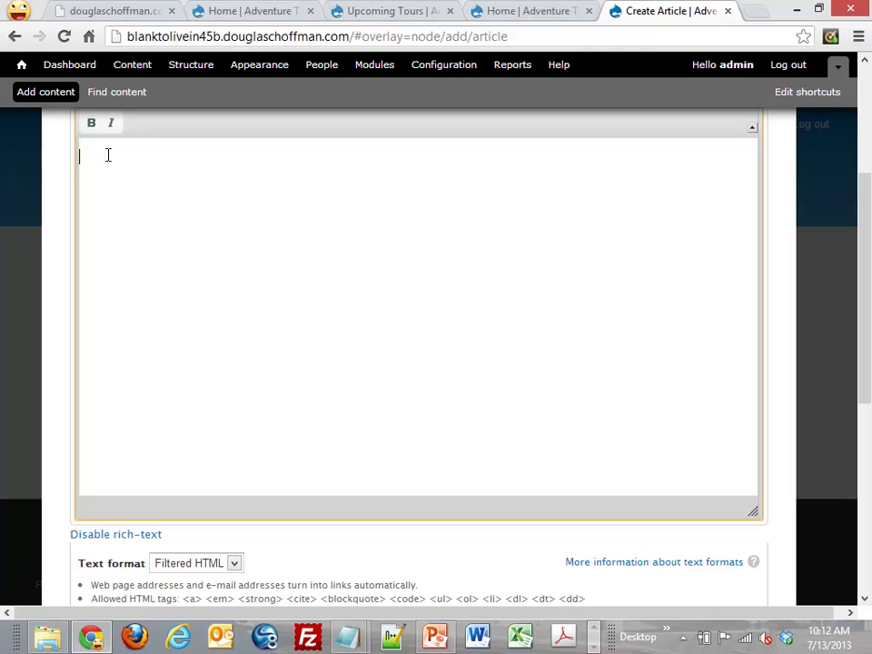
pyautogui.click(236, 564)
pyautogui.click(218, 597)
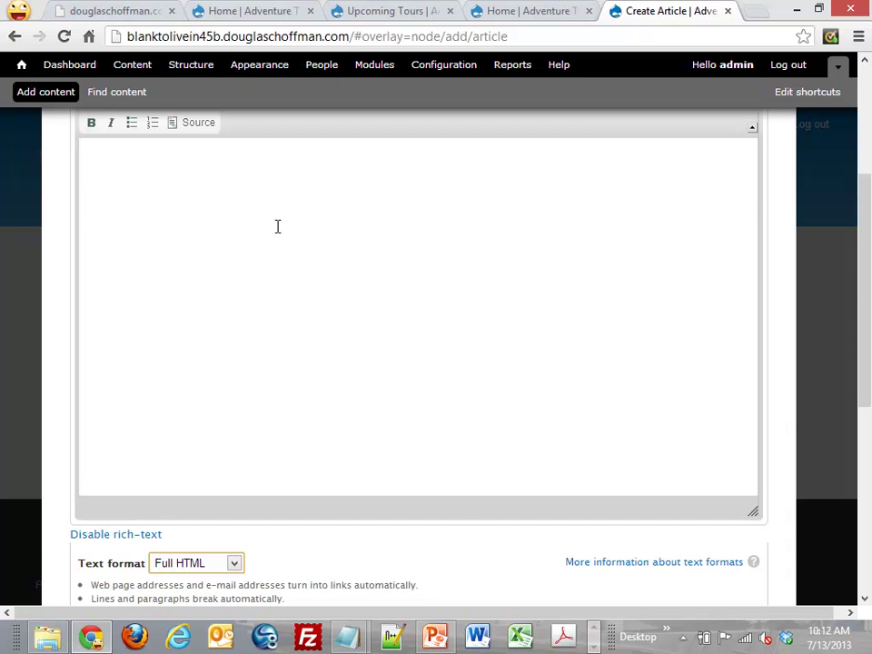
# - Discard the unsaved article draft and return to the Add content choices
pyautogui.scroll(1, 306, 242)
pyautogui.scroll(2, 335, 300)
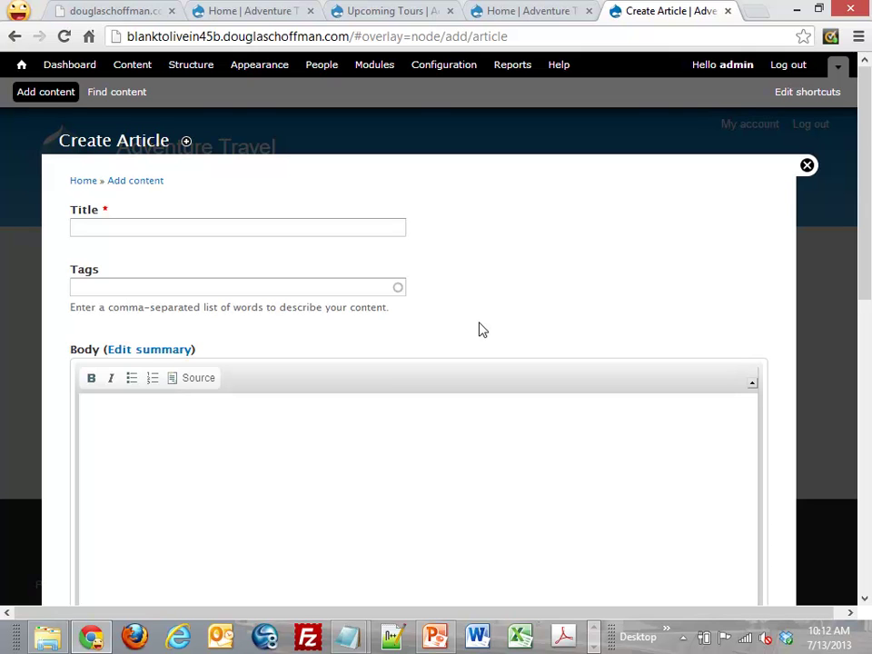
pyautogui.click(806, 167)
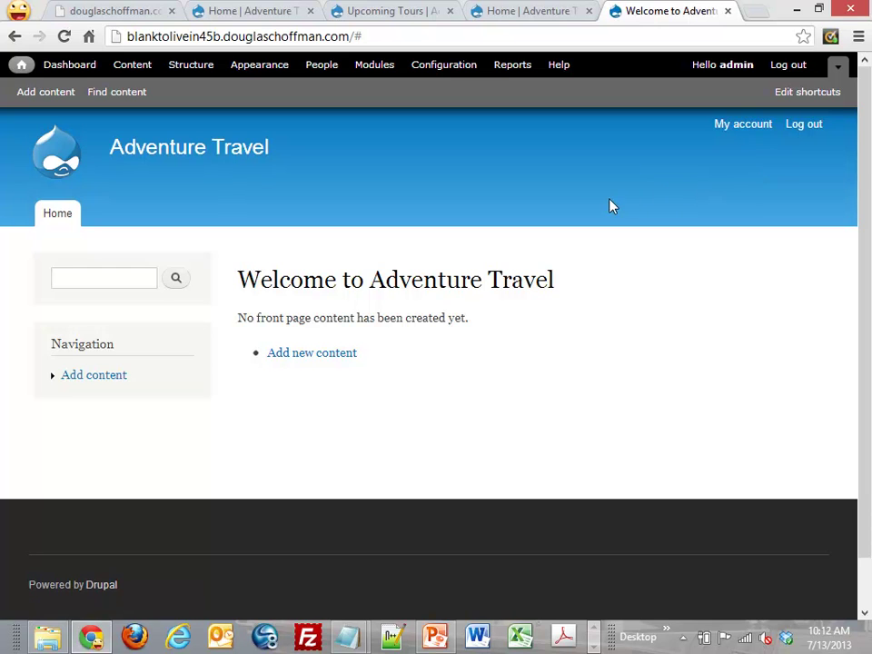
pyautogui.click(53, 99)
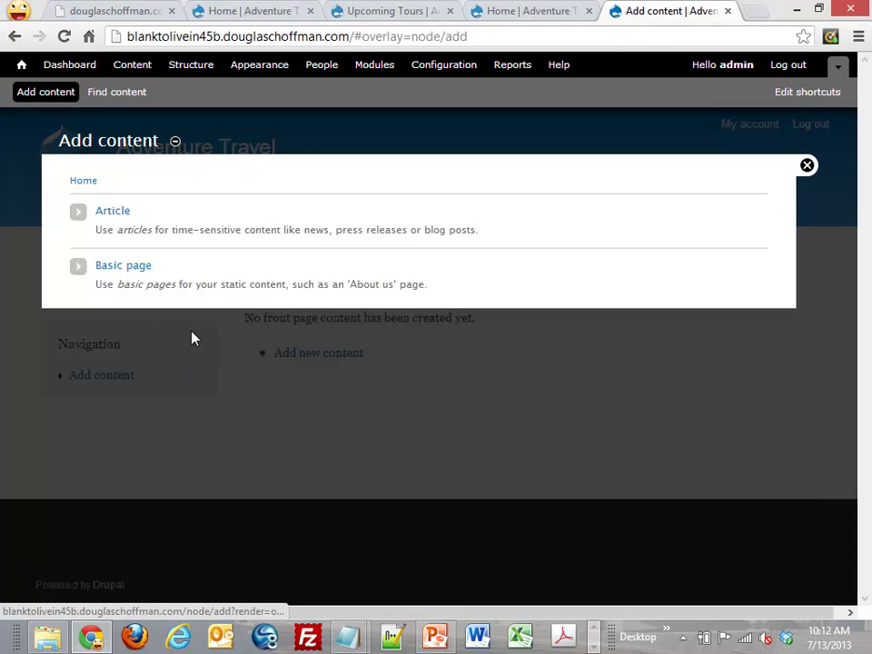
# - Create a new Basic page titled 'Home'
pyautogui.click(138, 269)
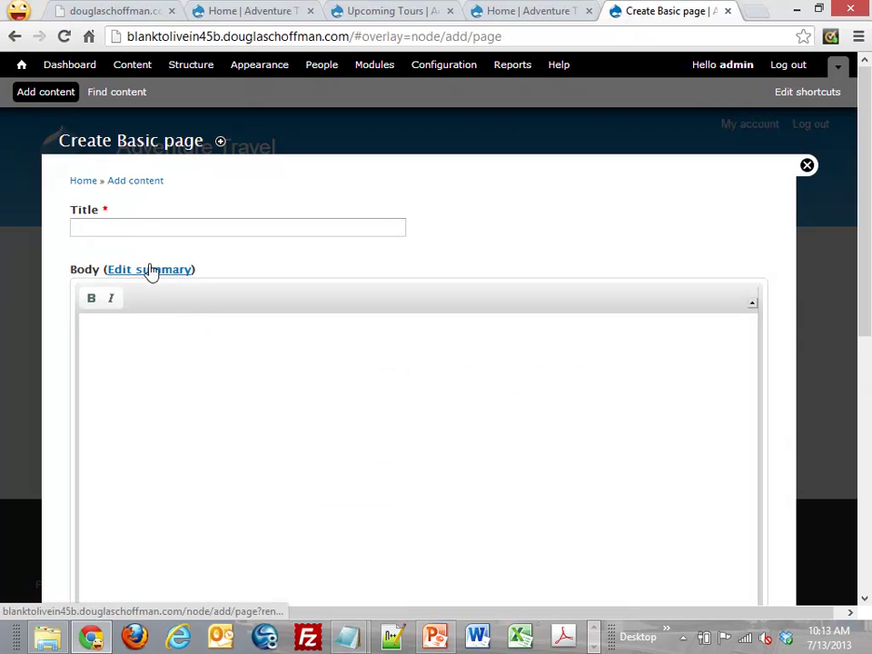
pyautogui.click(149, 229)
pyautogui.write('Home')
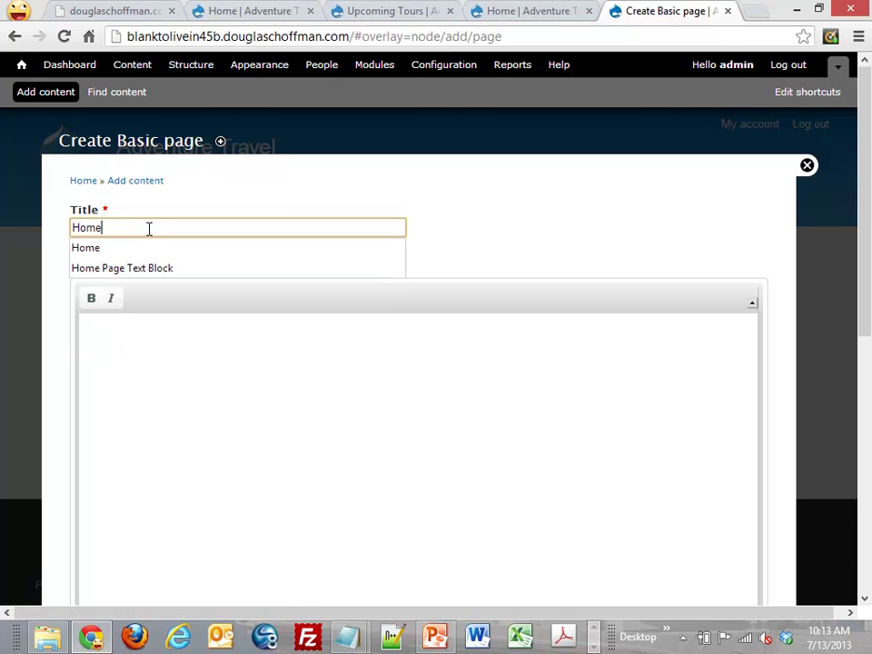
pyautogui.click(232, 403)
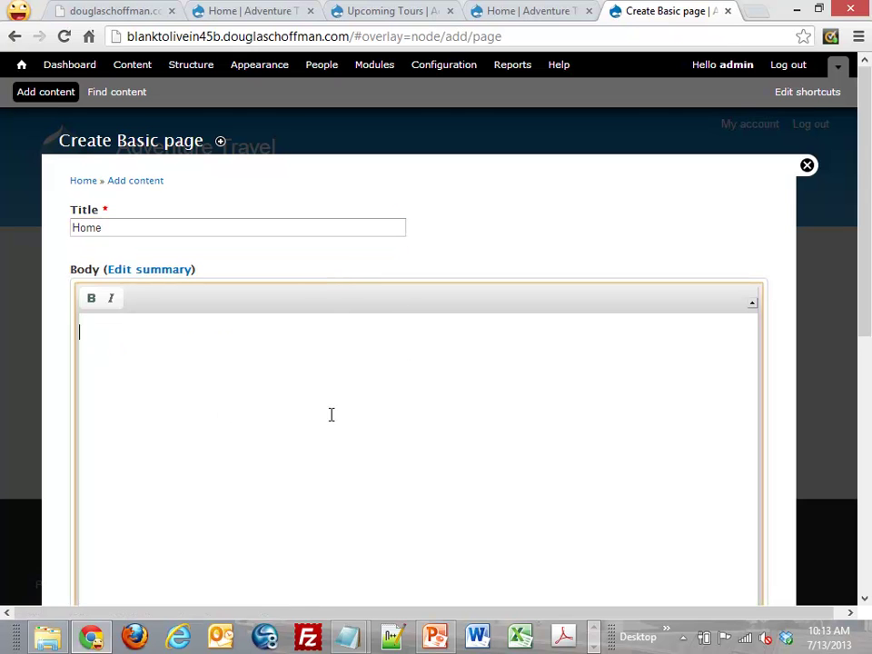
# - Copy the Adventure Travel welcome paragraph from dummytext.txt and return to the page form
pyautogui.moveTo(348, 635)
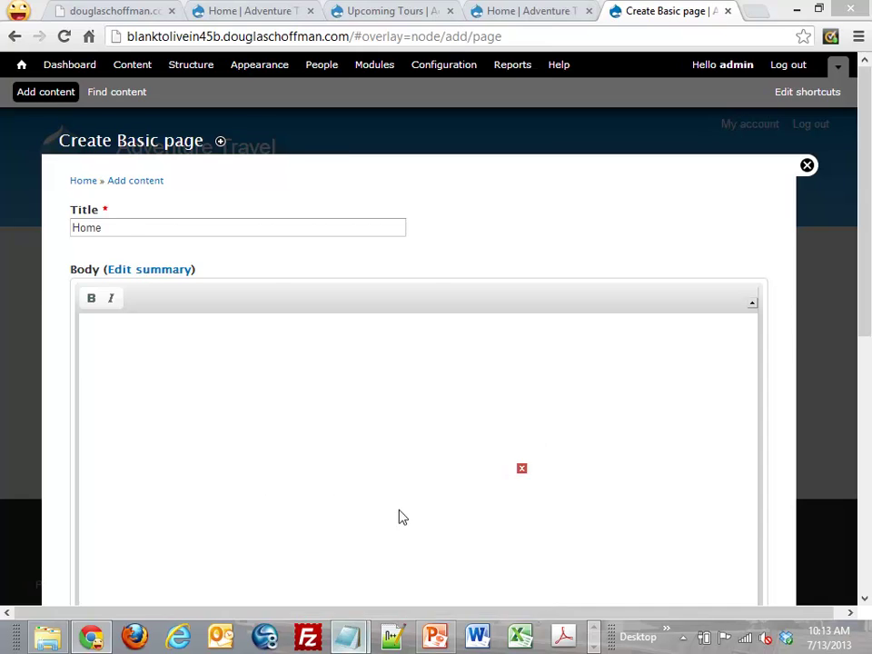
pyautogui.click(445, 517)
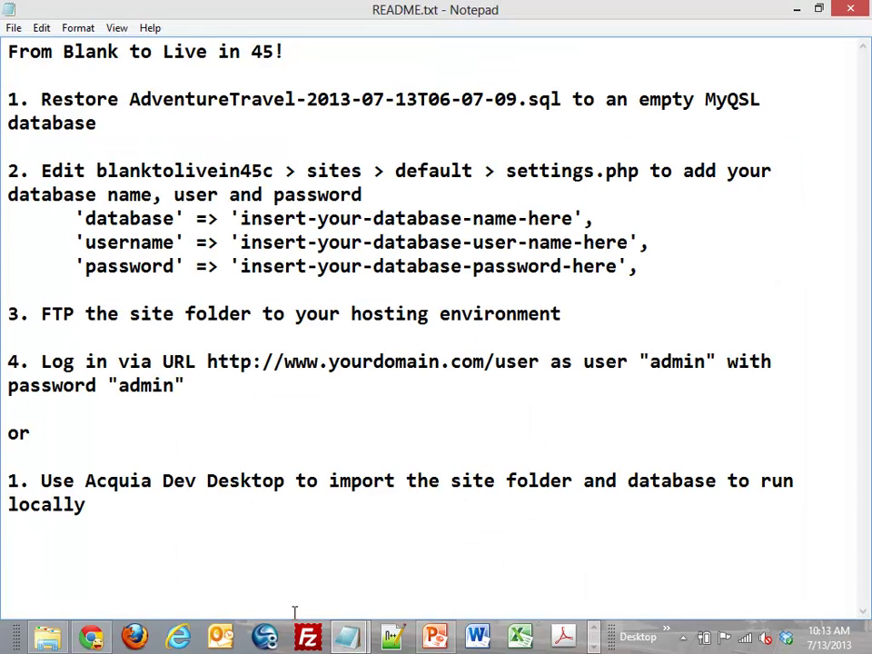
pyautogui.moveTo(345, 640)
pyautogui.click(282, 564)
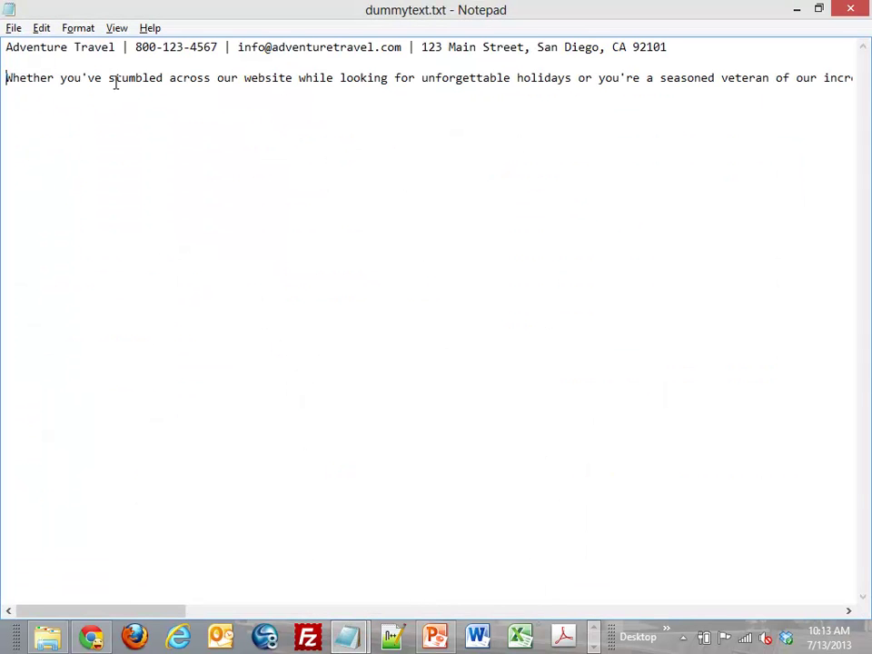
pyautogui.moveTo(8, 77); pyautogui.dragTo(869, 106)
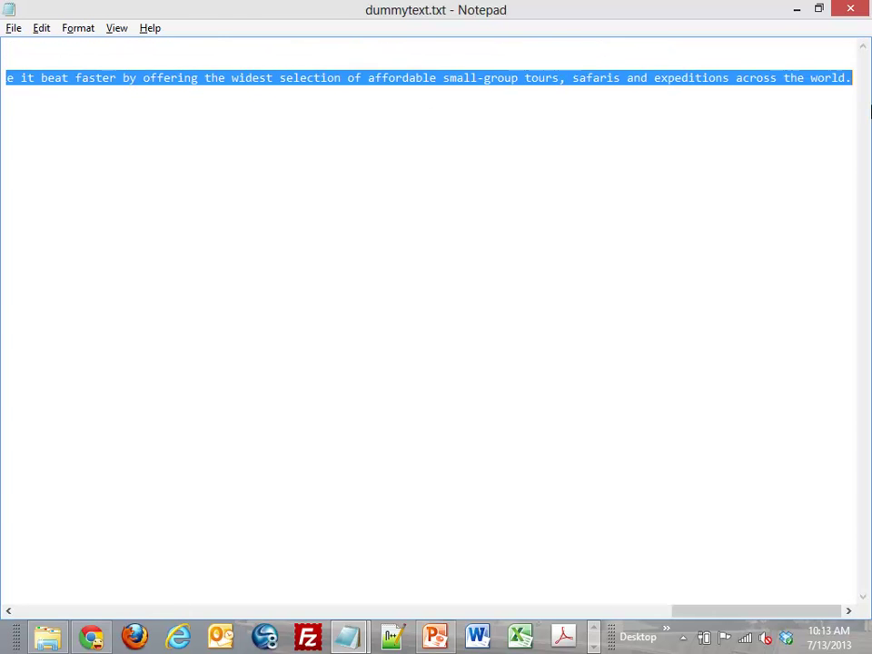
pyautogui.hotkey('alt', 'Tab')
pyautogui.hotkey('alt', 'Tab')
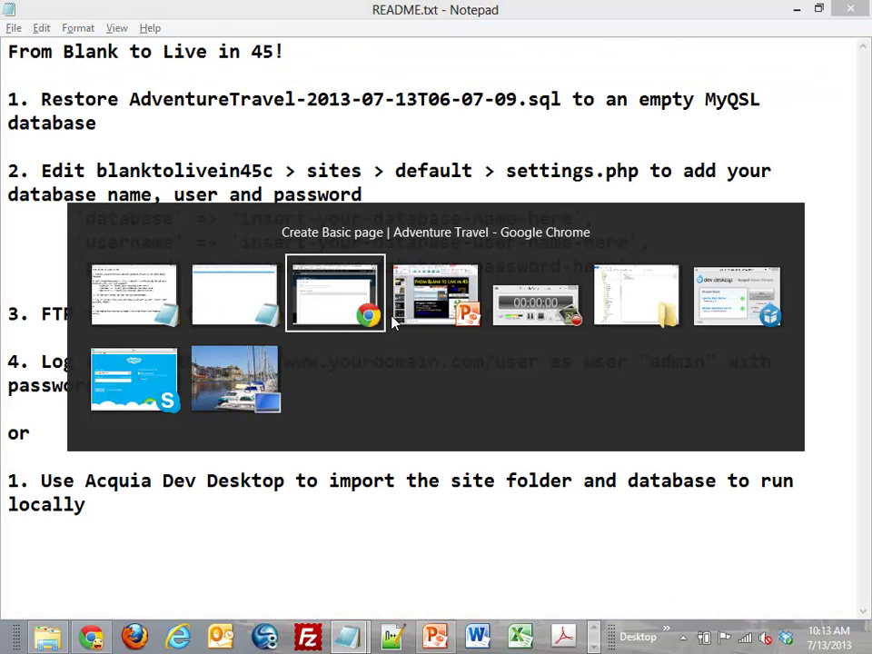
pyautogui.click(392, 321)
# - Paste the welcome paragraph into the Home page body
pyautogui.click(173, 404)
pyautogui.write("Whether you've stumbled across our website while looking for unforgettable holidays or you're a seasoned veteran of our incredible trips, welcome to the greatest adventures on Earth. Your passion for adventure—exploring new places and experiencing new things—is the heart of our business, and we're thrilled at the prospect of showing you the world as you've never seen it. For over 20 years, we've had our finger firmly on the pulse of adventure travel, and have worked hard to make it beat faster by offering the widest selection of affordable small-group tours, safaris and expeditions across the world.")
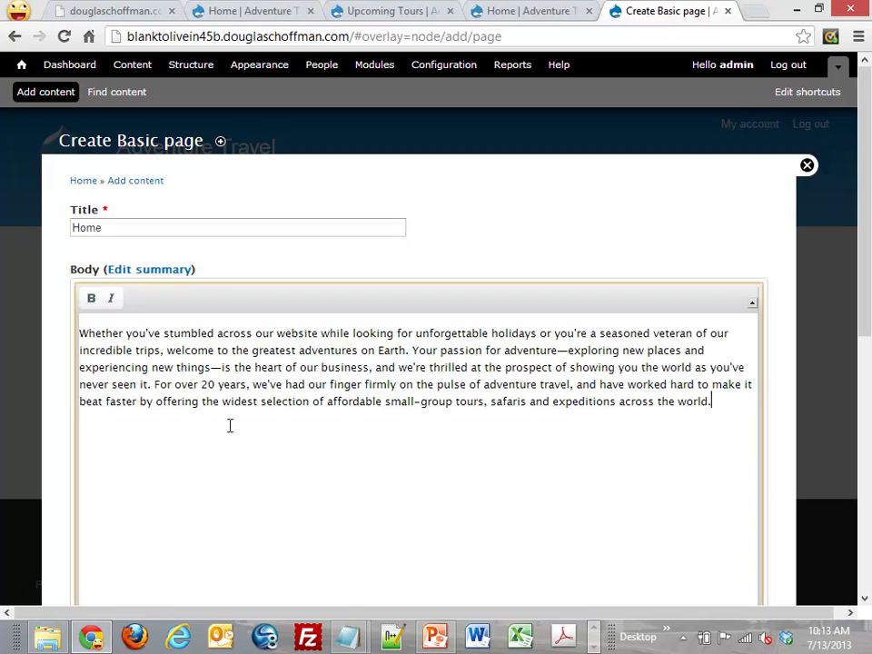
pyautogui.scroll(-3, 232, 432)
pyautogui.scroll(-3, 232, 442)
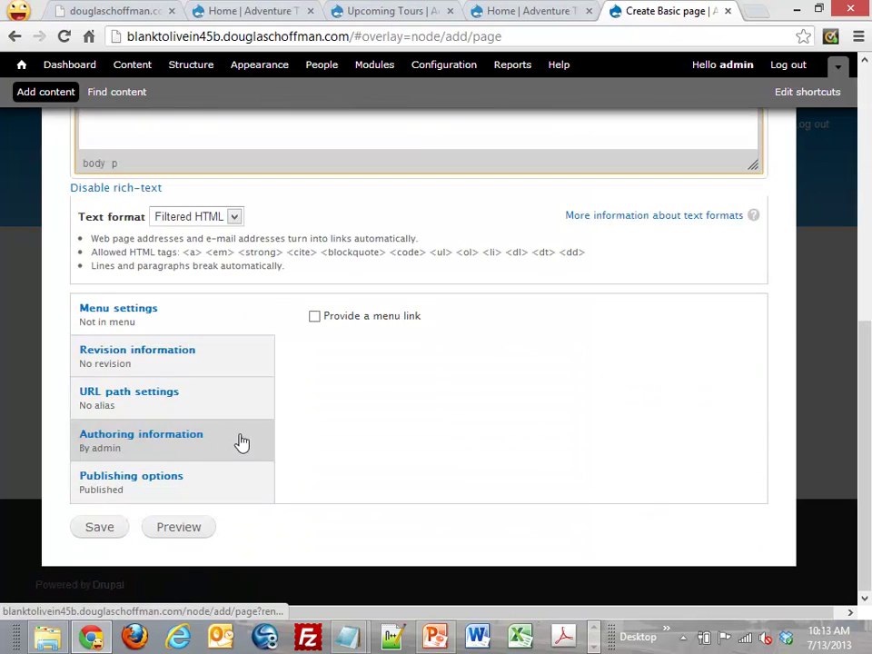
# - Set the URL alias to 'home', save the page, and go to the front page
pyautogui.click(129, 400)
pyautogui.click(343, 336)
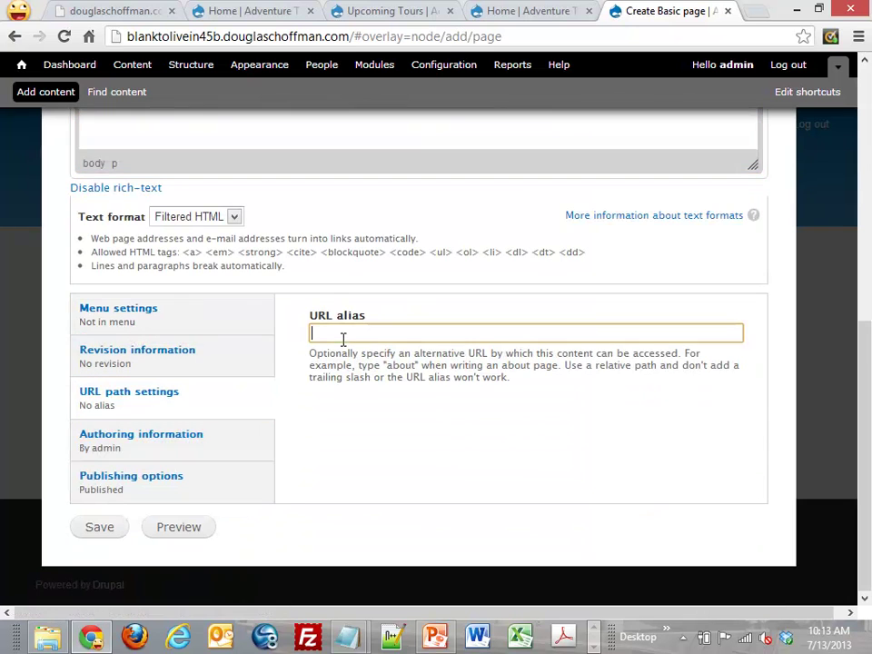
pyautogui.write('home')
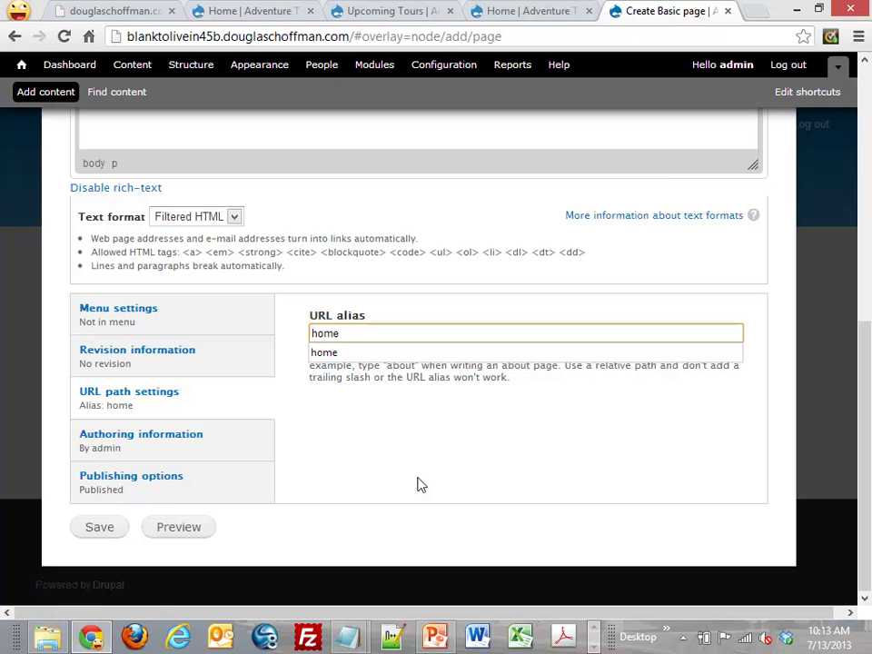
pyautogui.click(98, 526)
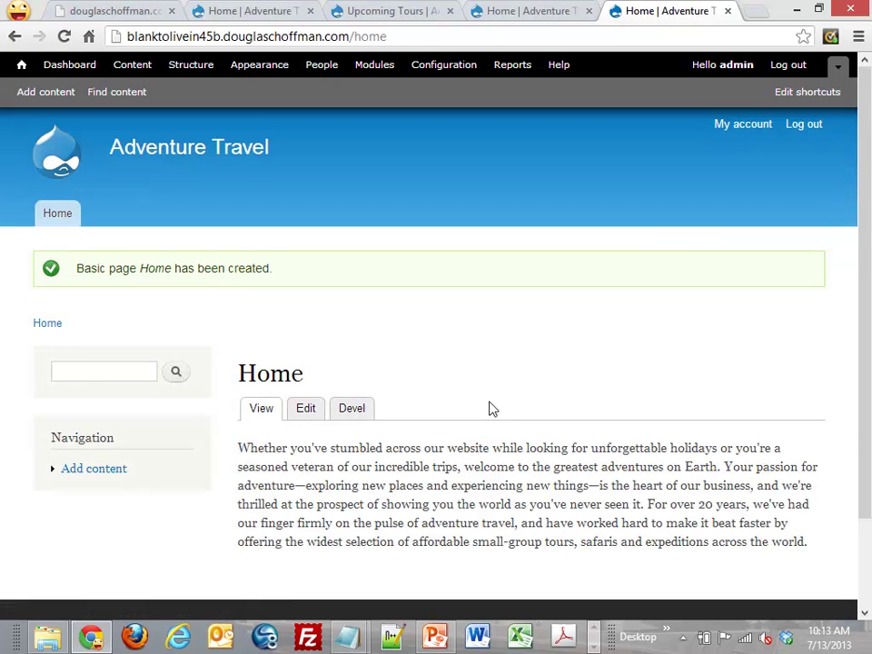
pyautogui.click(55, 218)
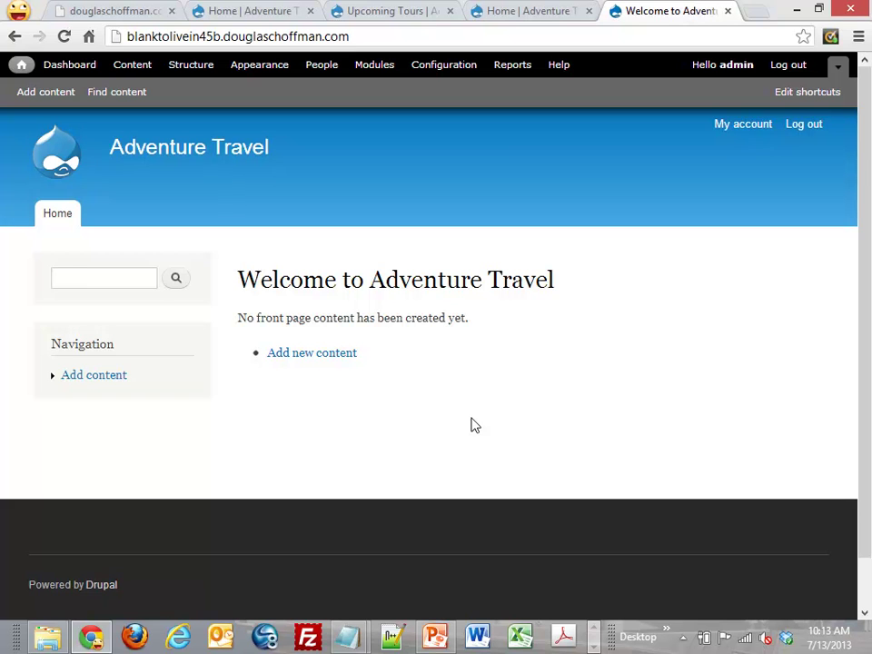
# - Set the site slogan to 'We take you to your limits...' and the default front page to home
pyautogui.click(444, 67)
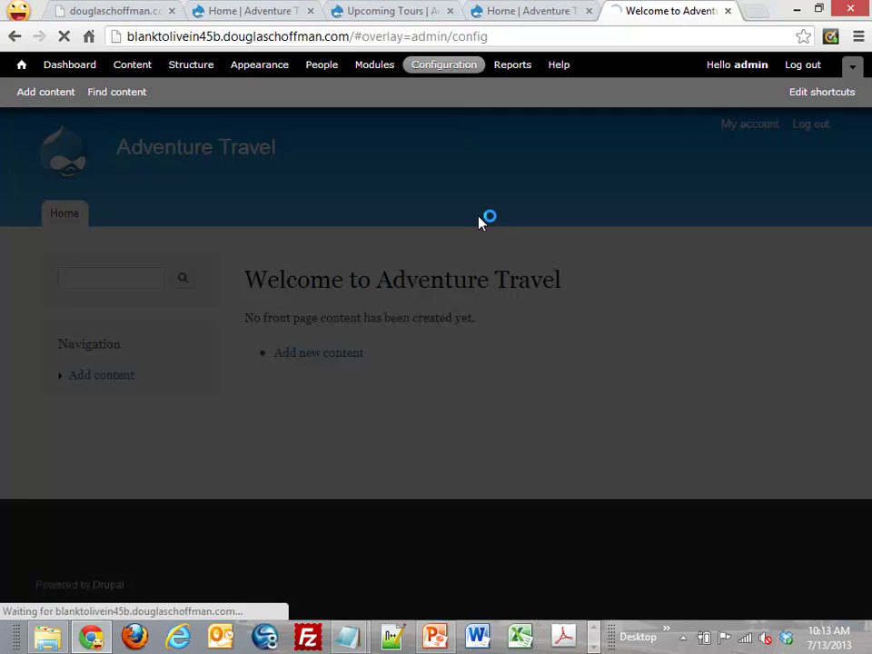
pyautogui.click(498, 271)
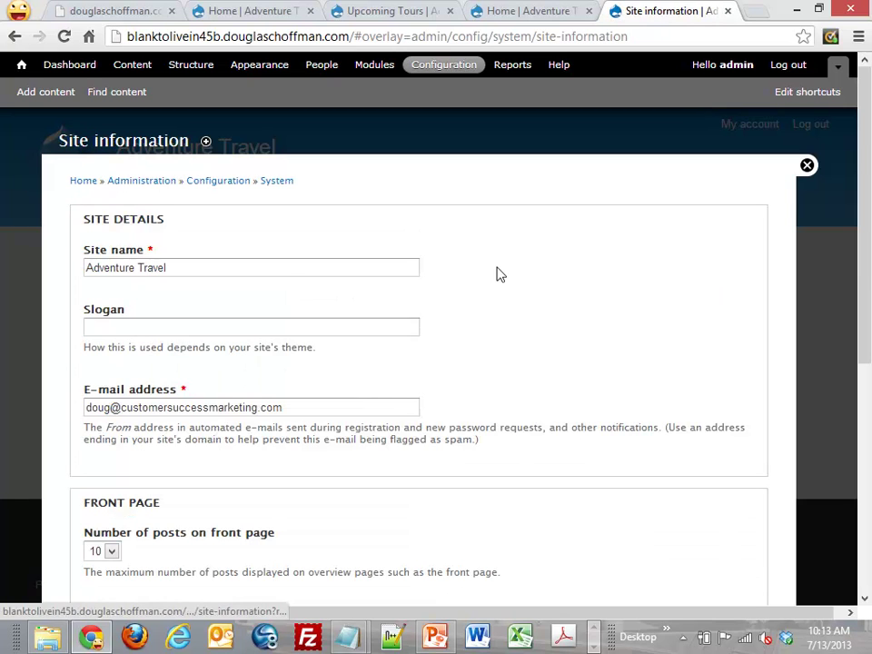
pyautogui.click(158, 323)
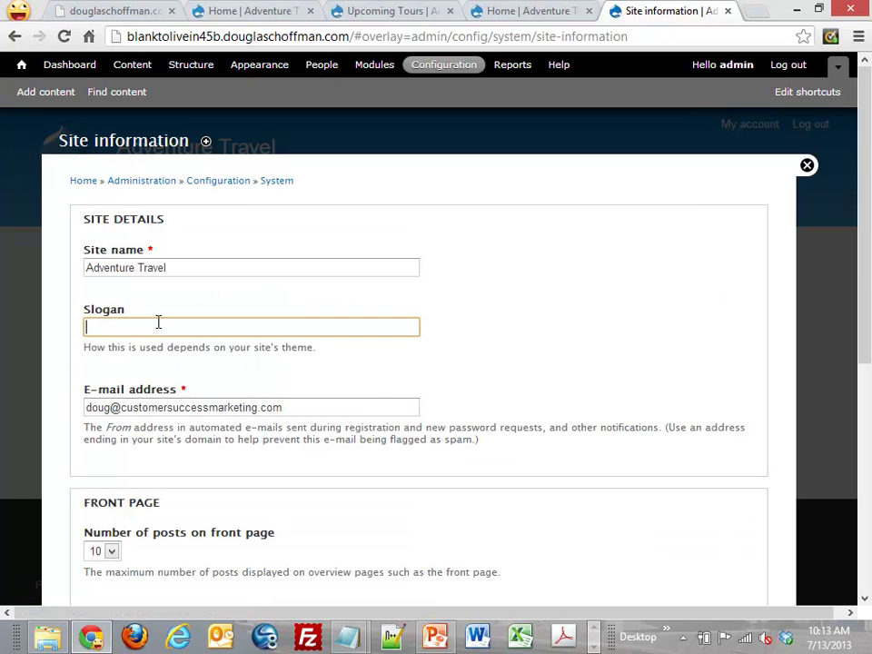
pyautogui.write('We')
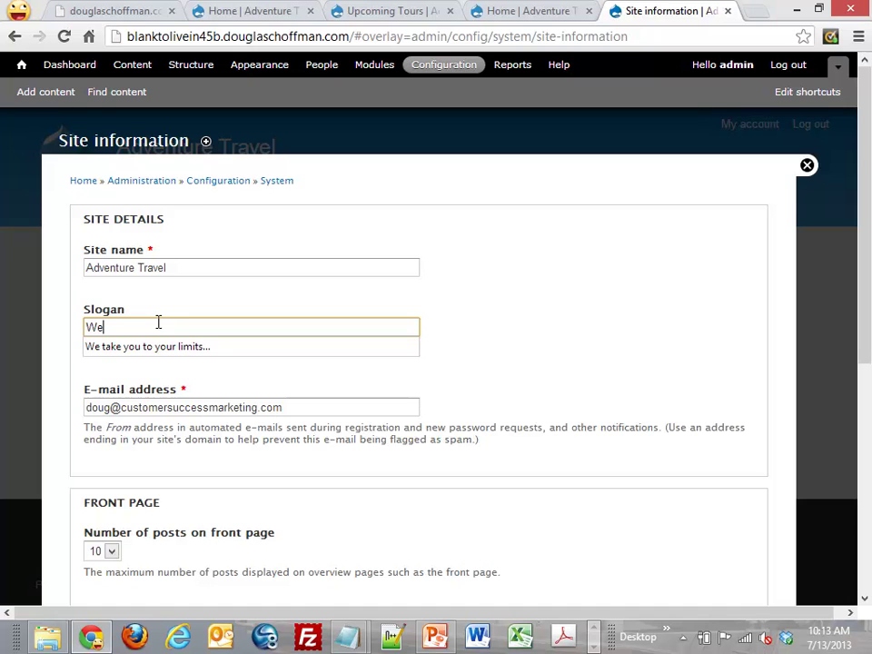
pyautogui.click(191, 346)
pyautogui.scroll(-2, 415, 375)
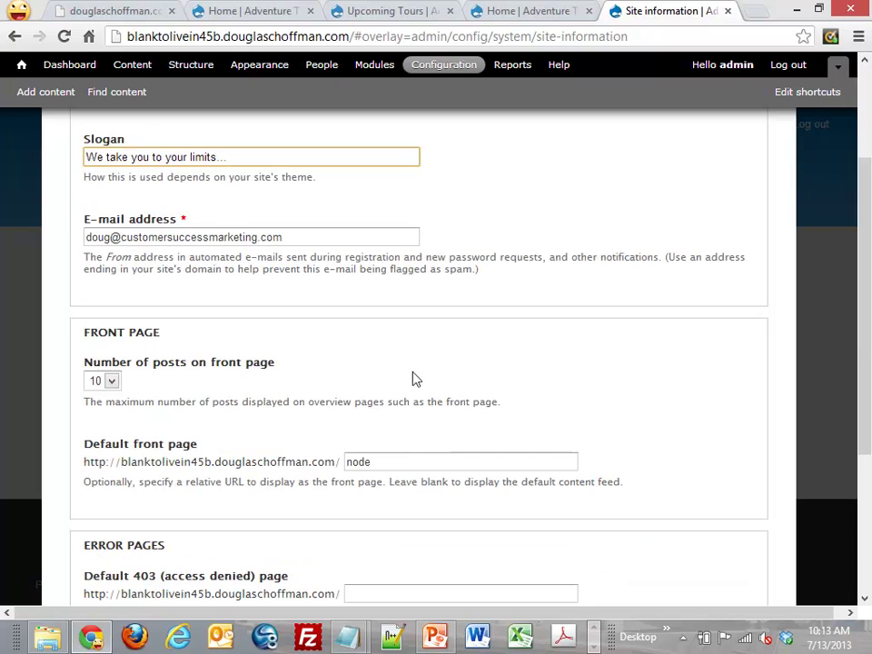
pyautogui.moveTo(394, 458); pyautogui.dragTo(255, 430)
pyautogui.write('home')
# - Set the 403 page to user and the 404 page to home, save, and view the homepage
pyautogui.scroll(-2, 255, 432)
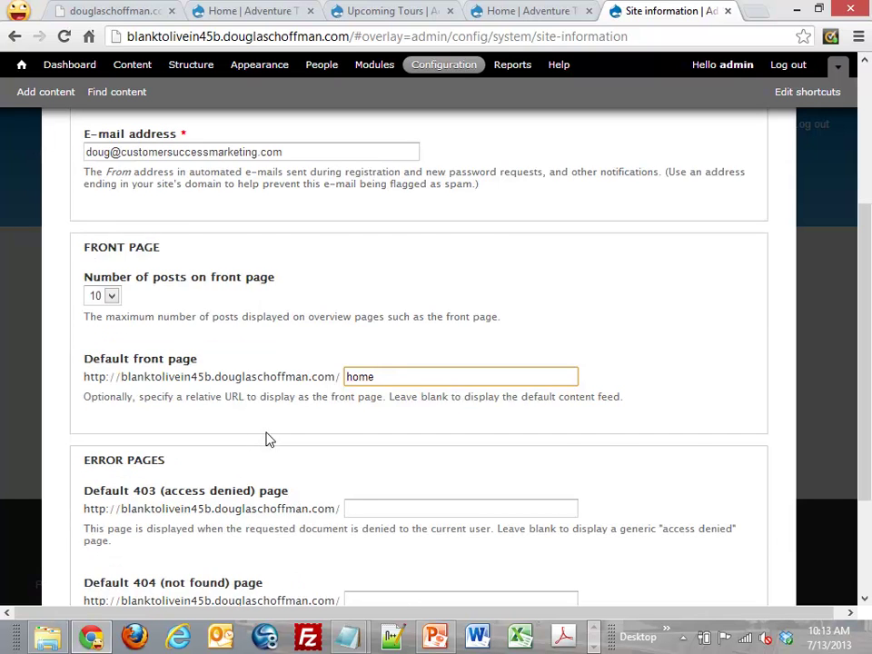
pyautogui.scroll(-1, 194, 485)
pyautogui.click(363, 425)
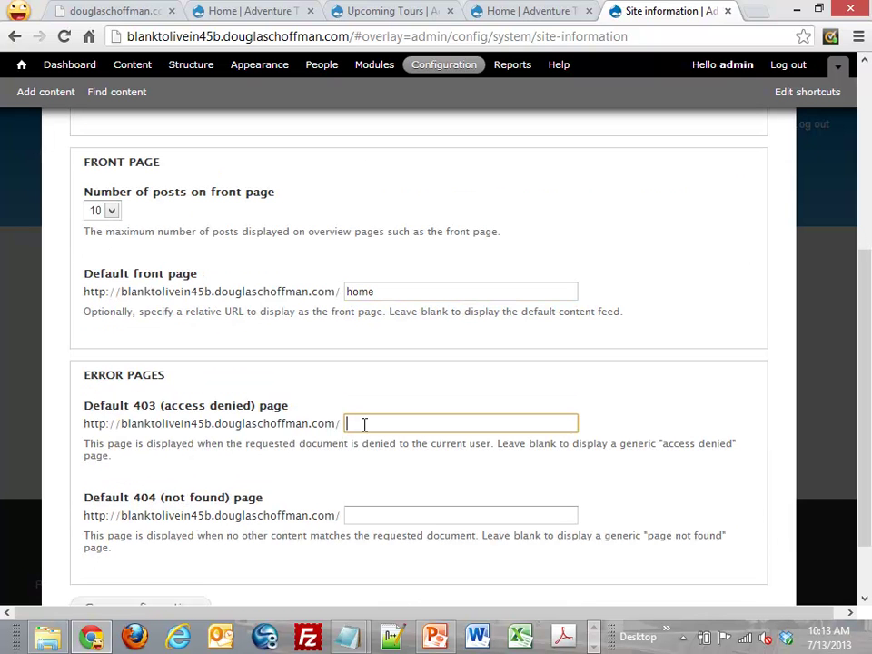
pyautogui.write('useer')
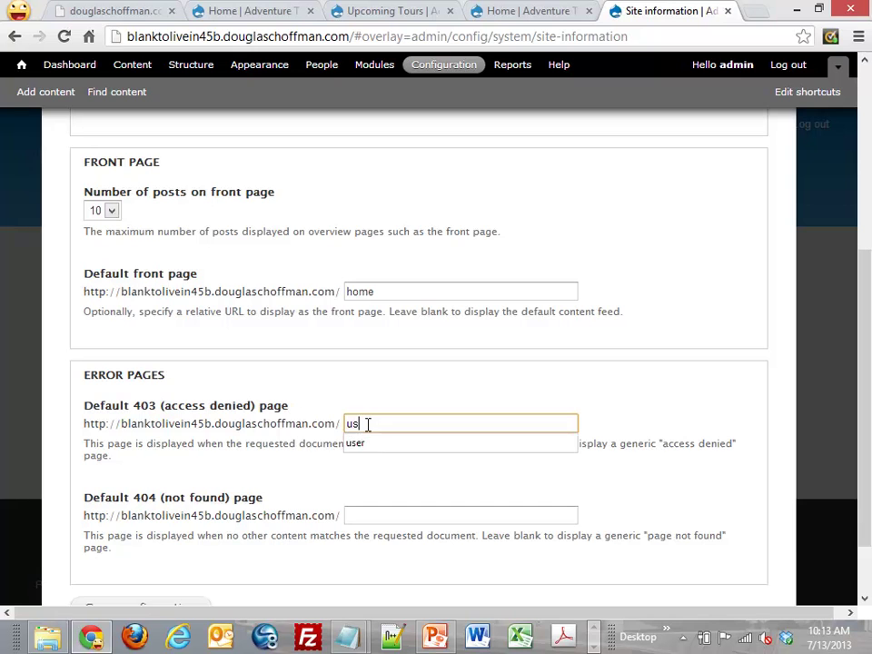
pyautogui.press('BackSpace')
pyautogui.write('r')
pyautogui.scroll(-1, 463, 425)
pyautogui.click(394, 432)
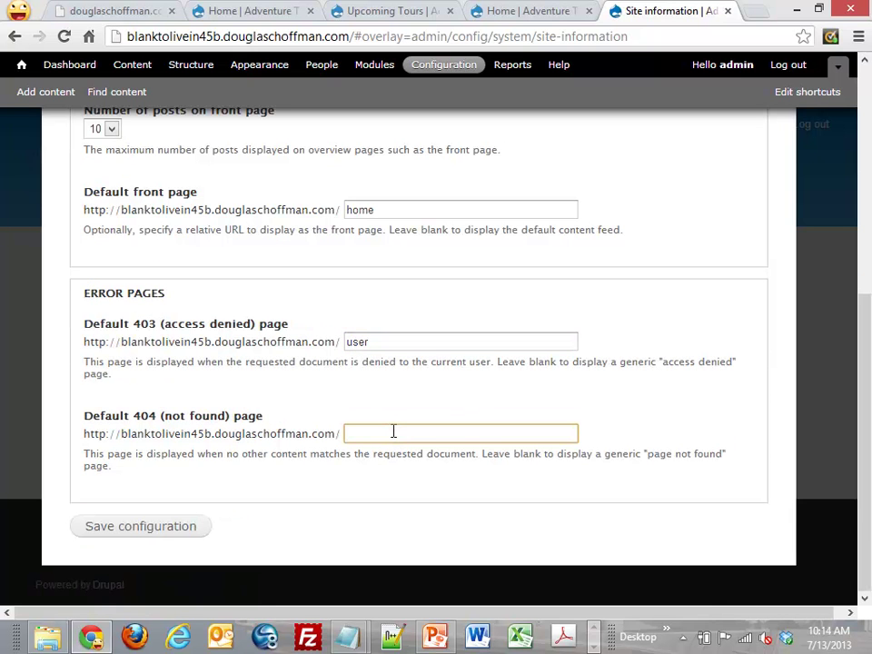
pyautogui.write('home')
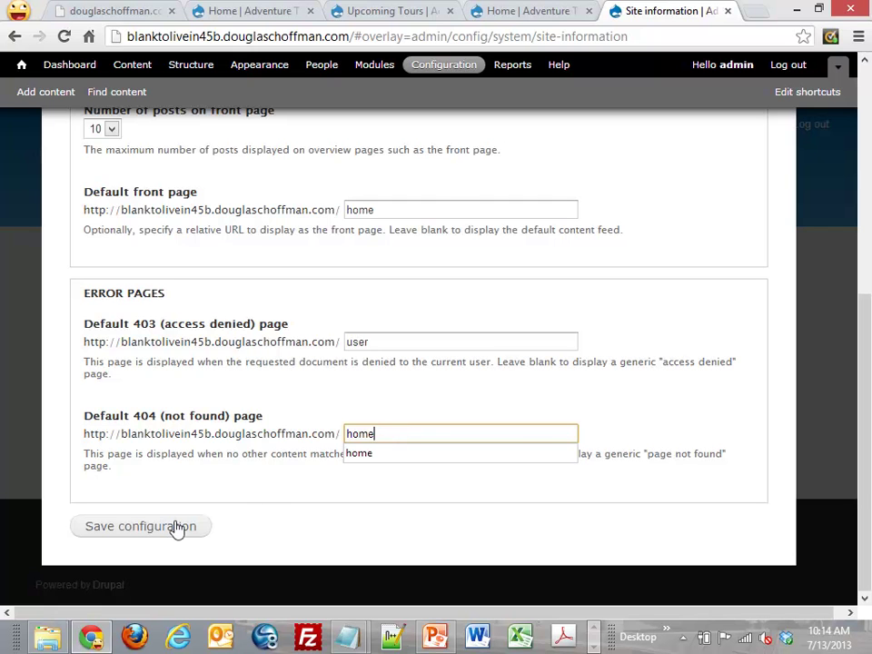
pyautogui.click(177, 527)
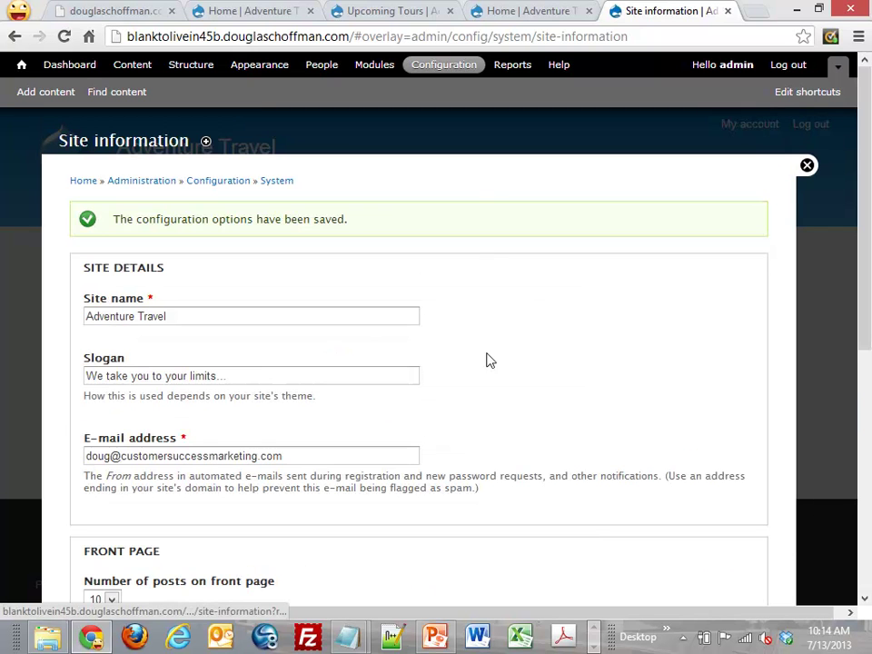
pyautogui.click(22, 68)
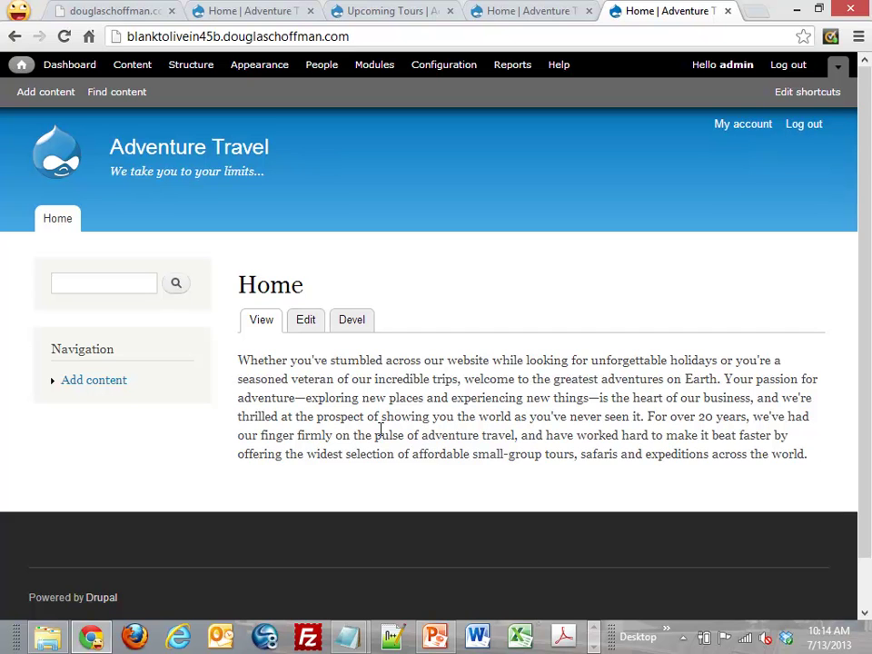
# - Start a new Basic page titled 'About Us'
pyautogui.click(57, 94)
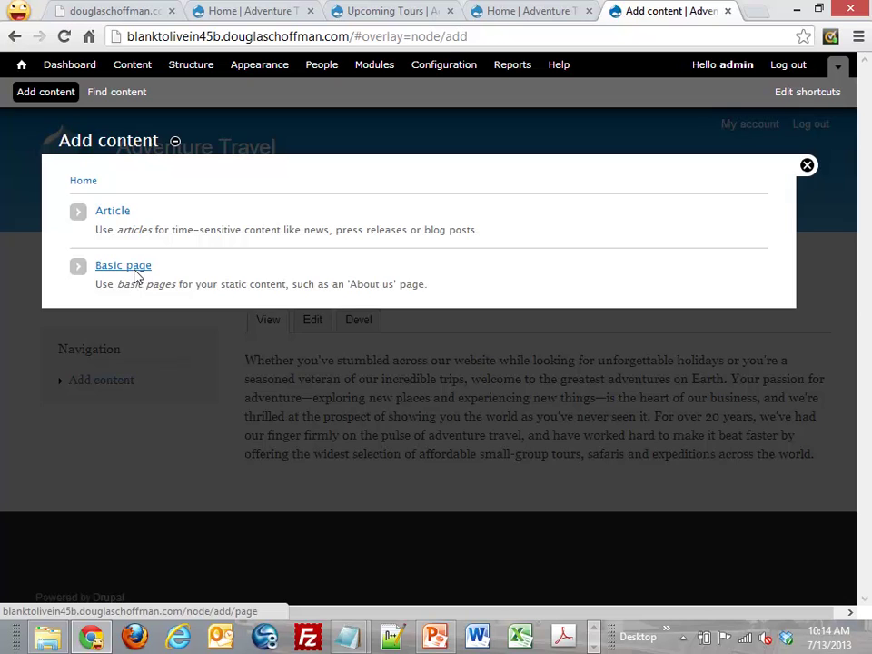
pyautogui.click(132, 268)
pyautogui.click(128, 229)
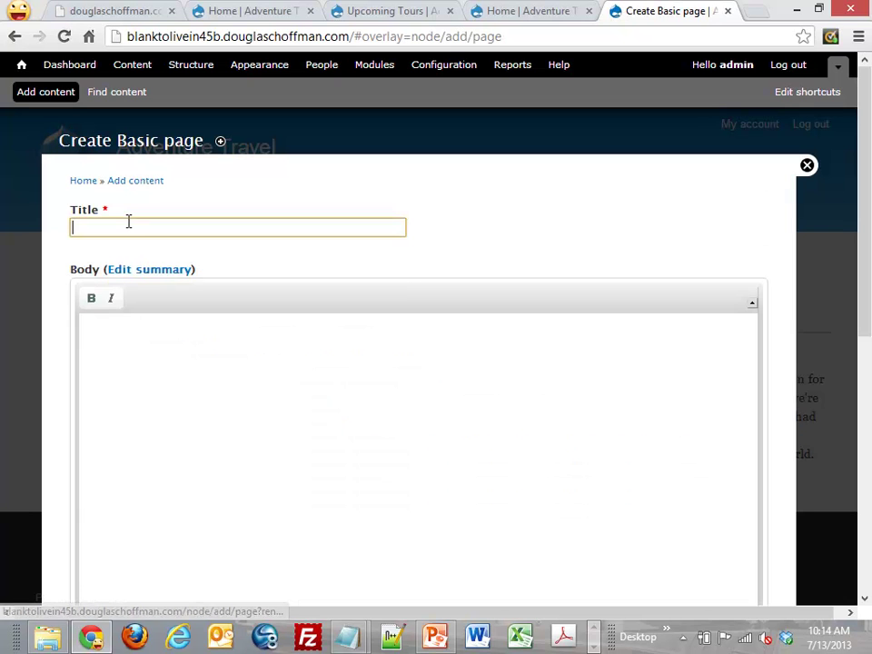
pyautogui.write('About')
pyautogui.click(92, 247)
pyautogui.click(165, 359)
# - Give the page a menu link under Main menu as the parent
pyautogui.scroll(-5, 196, 409)
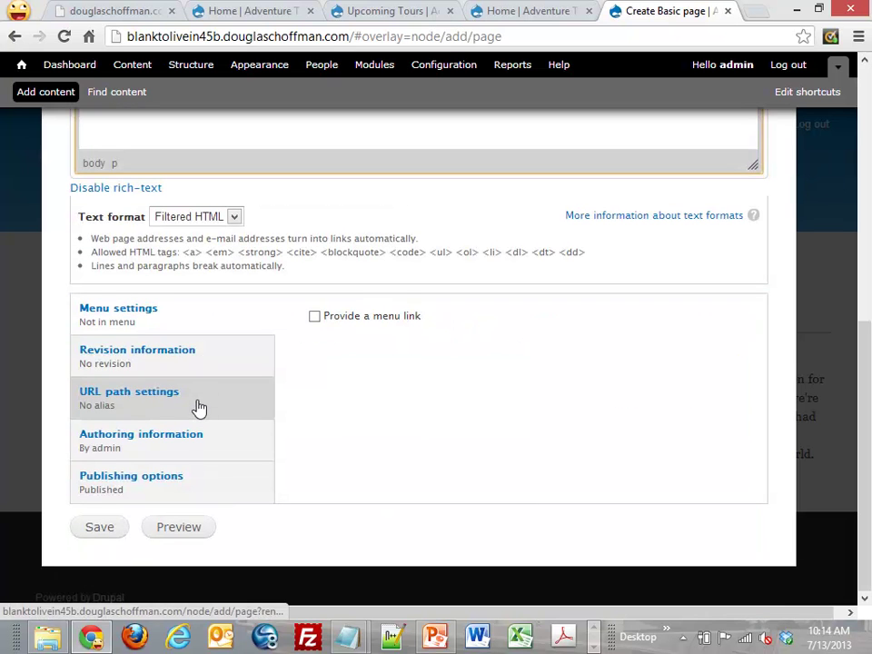
pyautogui.click(314, 317)
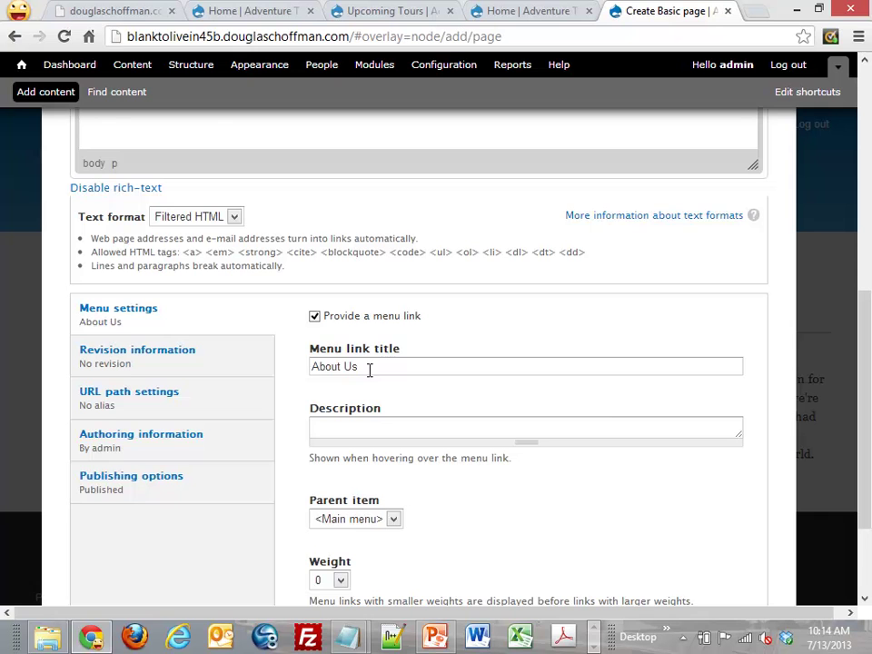
pyautogui.scroll(-1, 404, 373)
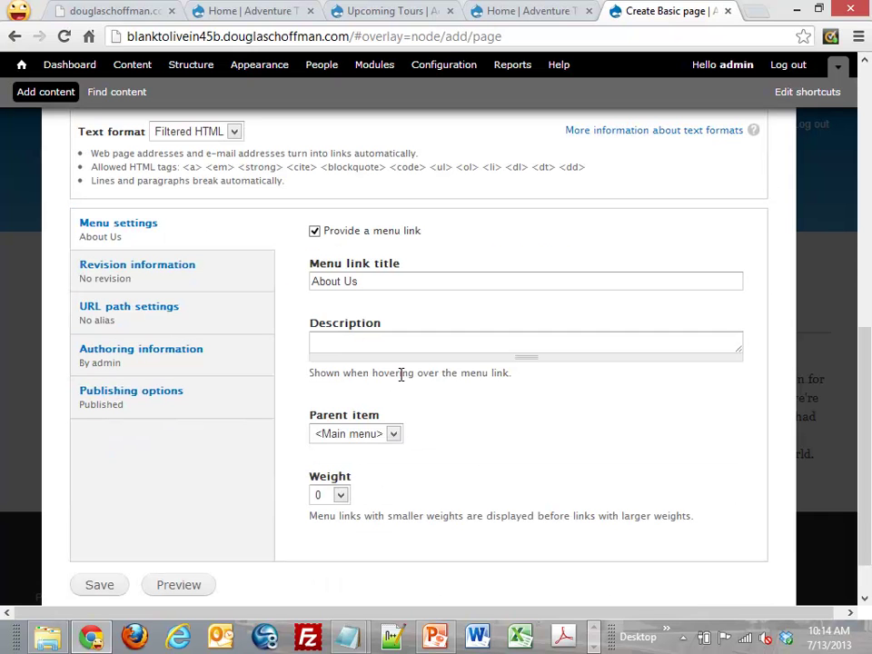
pyautogui.click(394, 434)
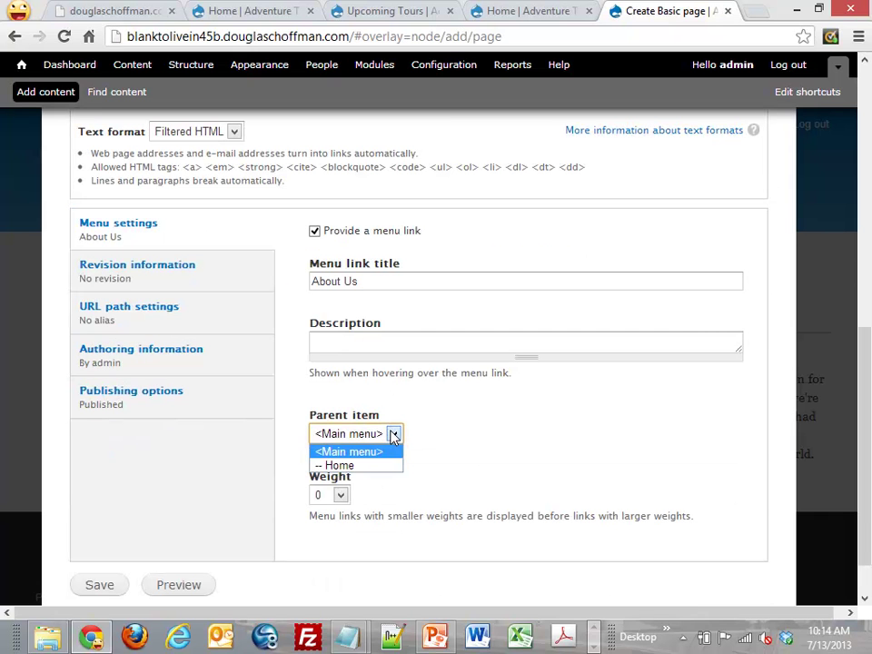
pyautogui.click(395, 435)
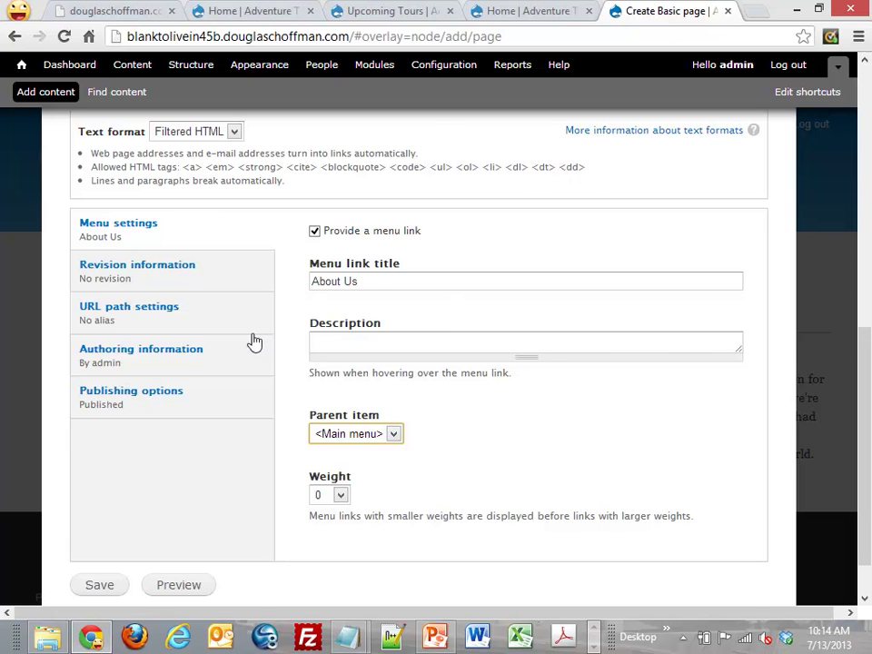
# - Set the page's URL alias to 'about' and save it
pyautogui.click(169, 316)
pyautogui.click(353, 331)
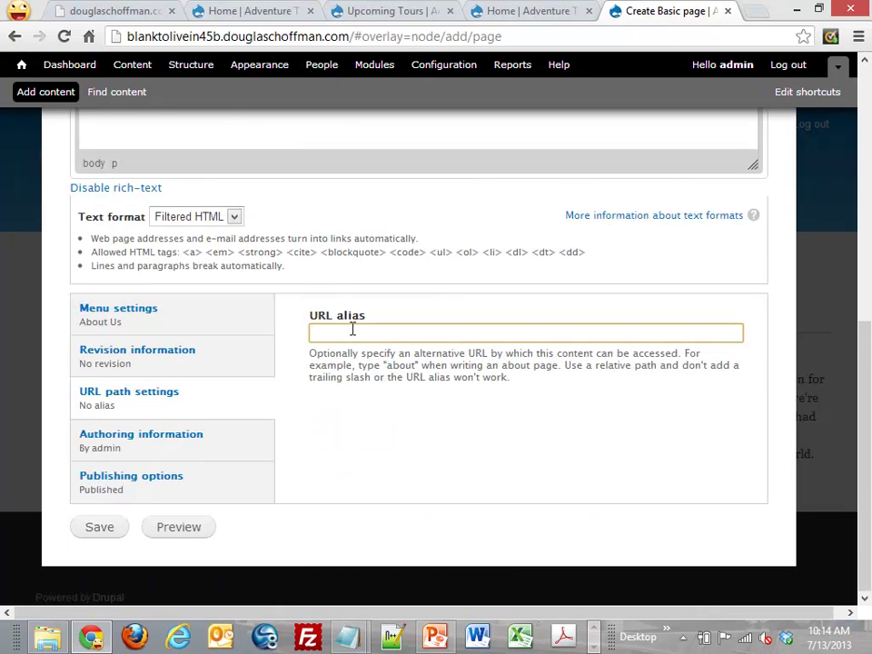
pyautogui.write('BOURT')
pyautogui.press('BackSpace')
pyautogui.press('BackSpace')
pyautogui.press('BackSpace')
pyautogui.press('BackSpace')
pyautogui.press('BackSpace')
pyautogui.write('about')
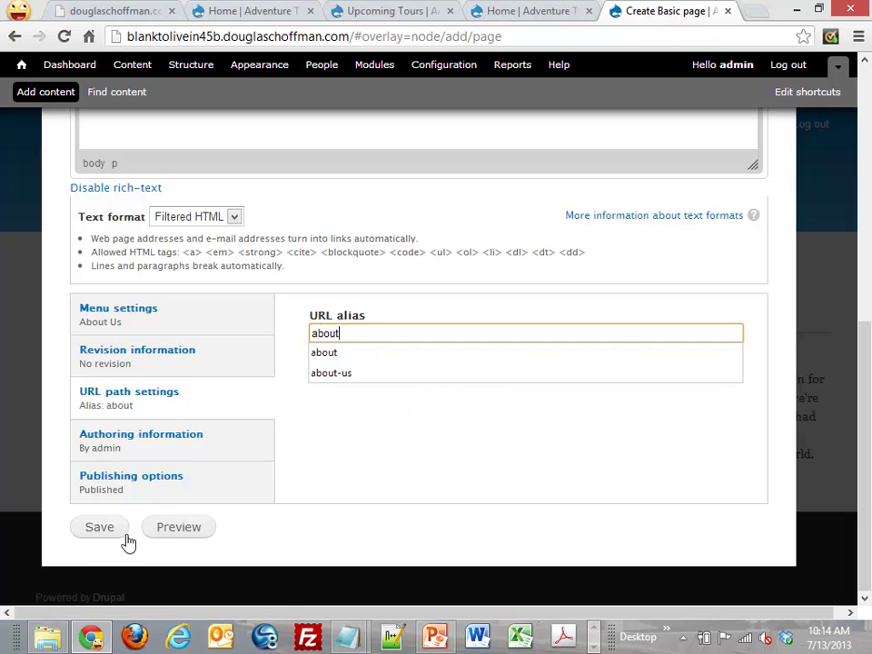
pyautogui.click(100, 527)
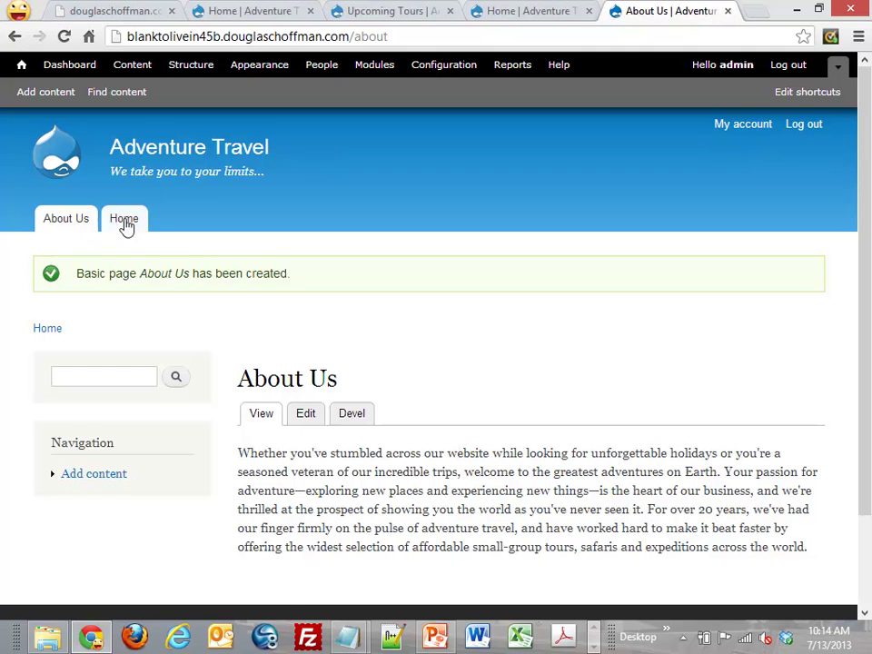
# - Drag Home above About Us in the Main menu links and save the order
pyautogui.click(190, 64)
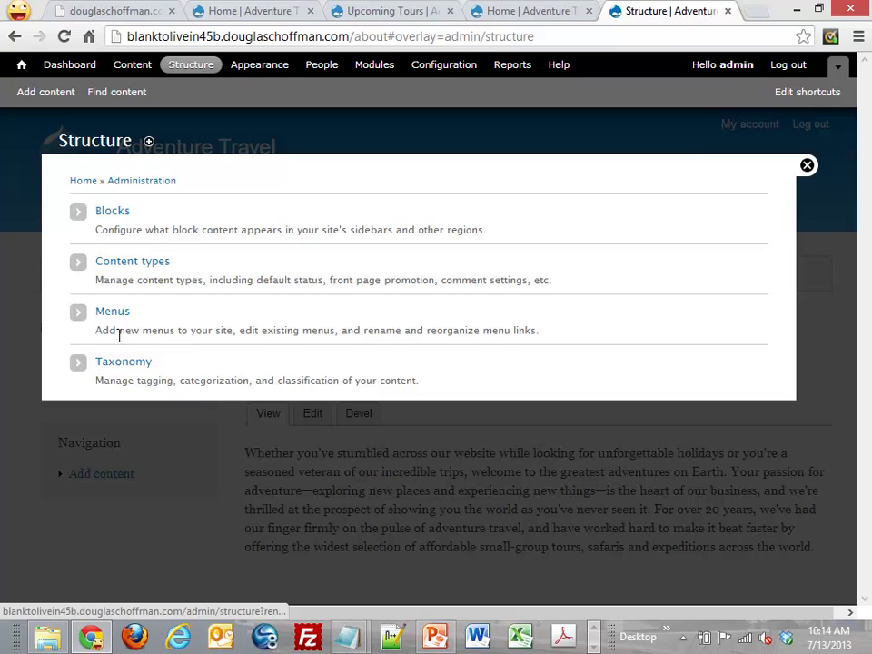
pyautogui.click(113, 314)
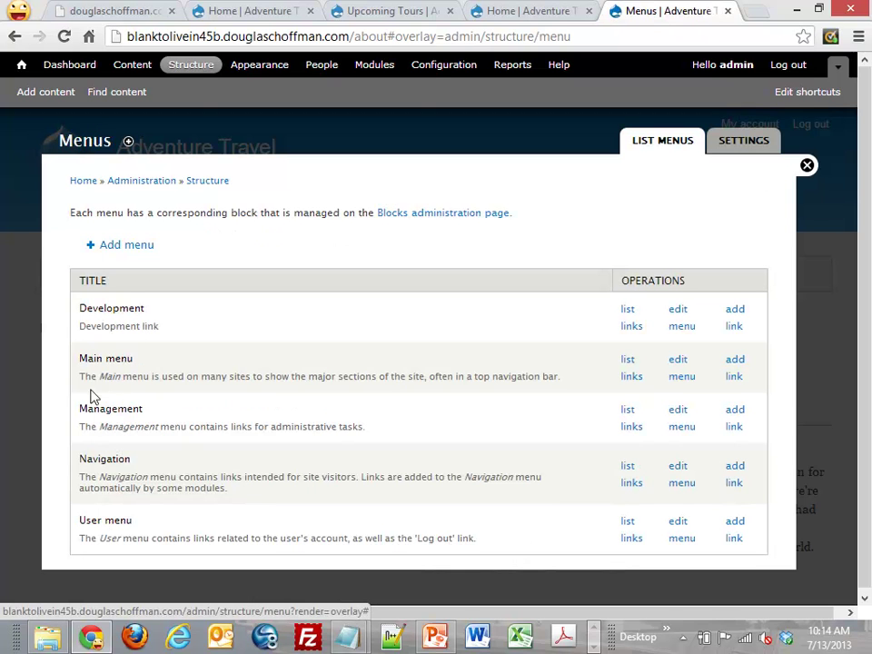
pyautogui.click(629, 376)
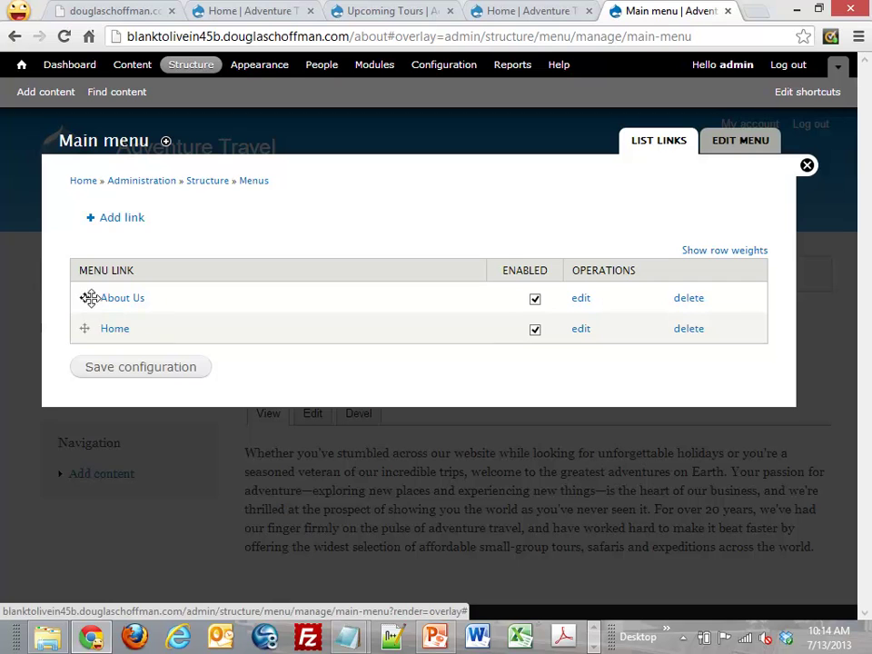
pyautogui.moveTo(83, 327); pyautogui.dragTo(86, 304)
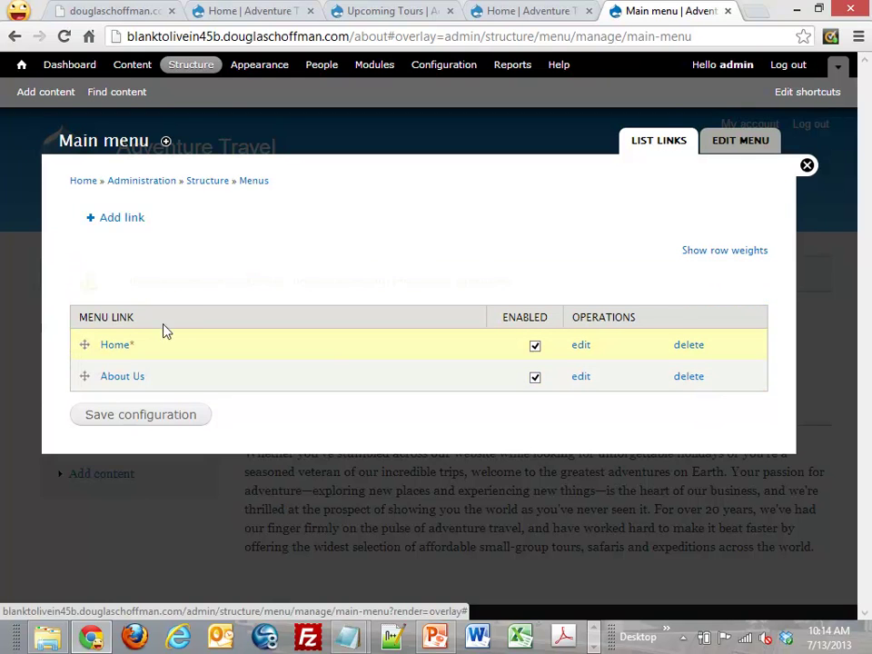
pyautogui.click(181, 409)
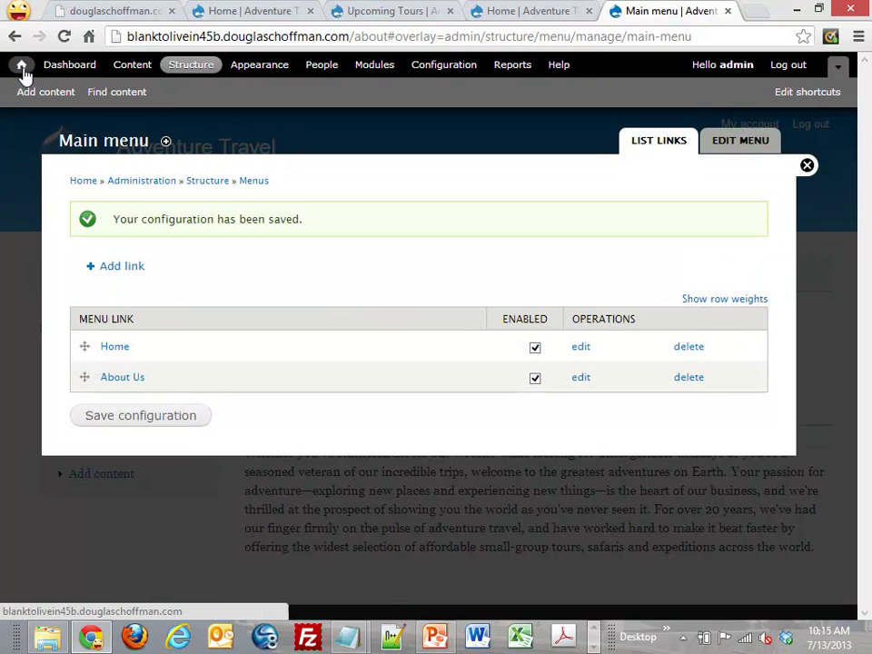
# - Check the About Us page from the home page menu, then return home
pyautogui.click(22, 69)
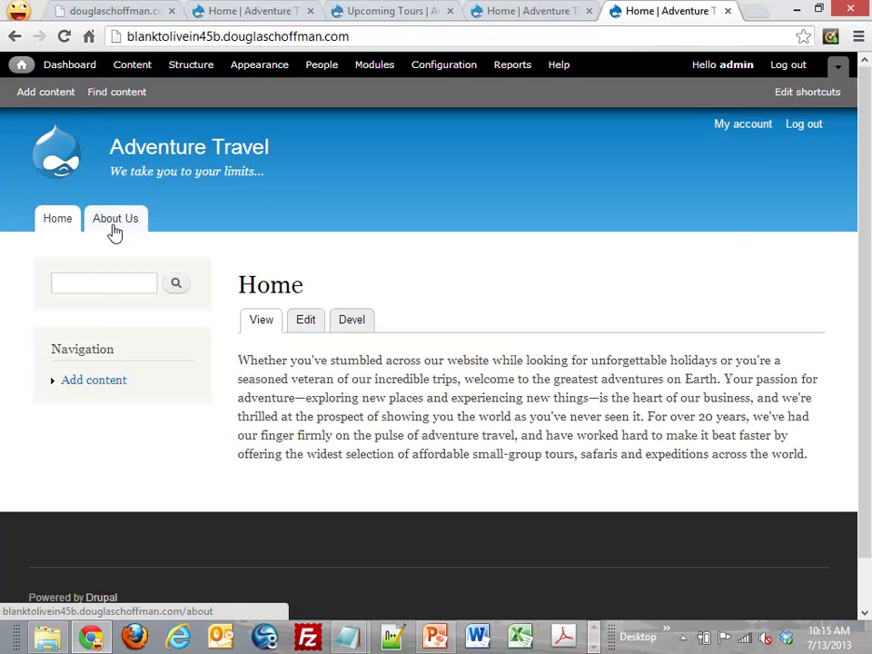
pyautogui.click(115, 226)
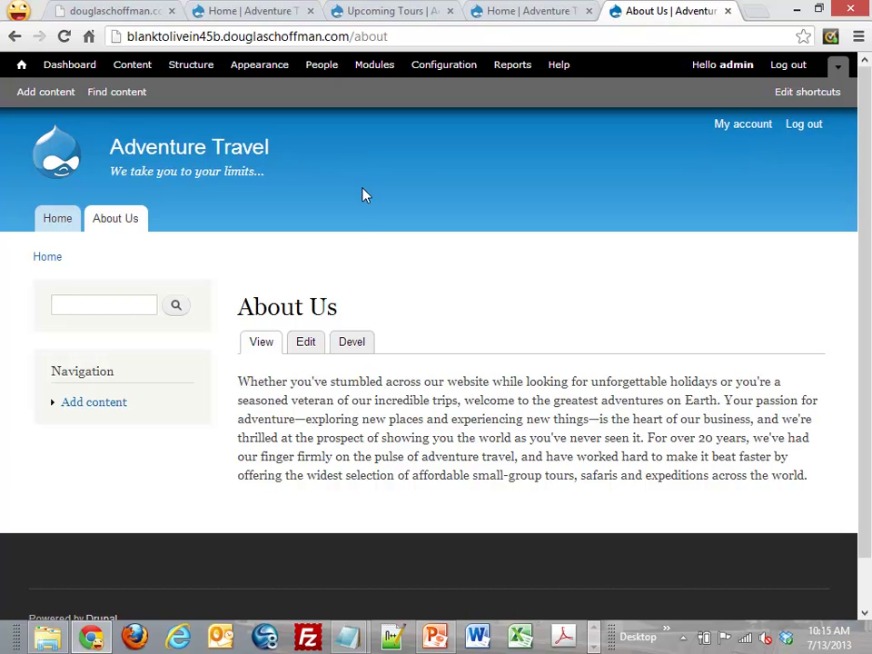
pyautogui.scroll(-1, 356, 251)
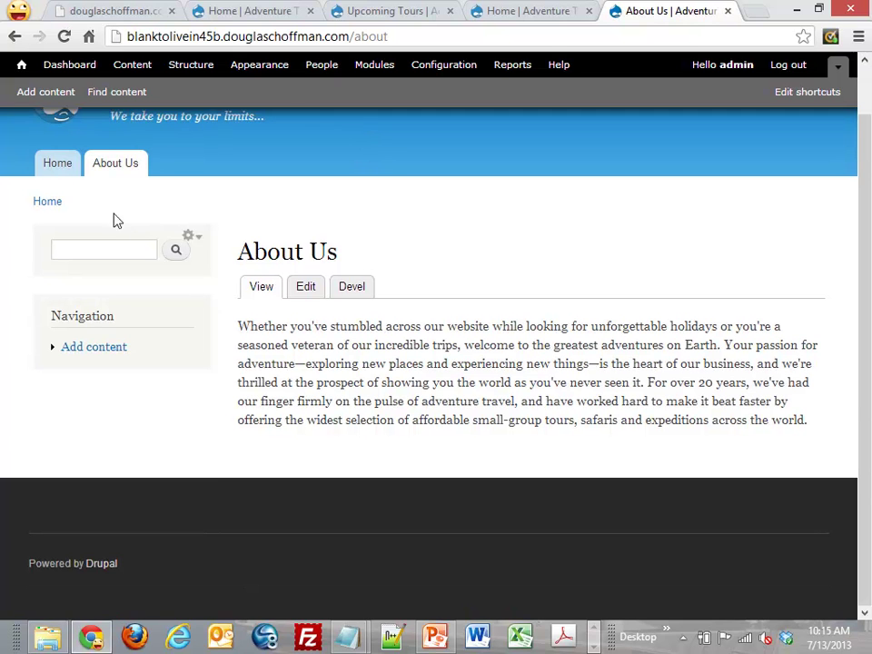
pyautogui.moveTo(109, 344)
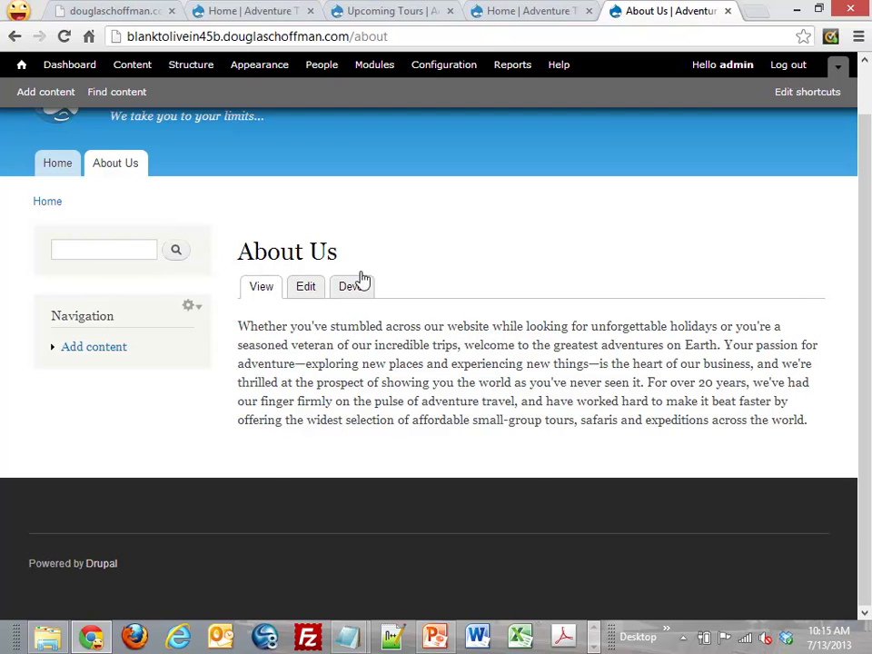
pyautogui.scroll(1, 460, 248)
pyautogui.click(116, 218)
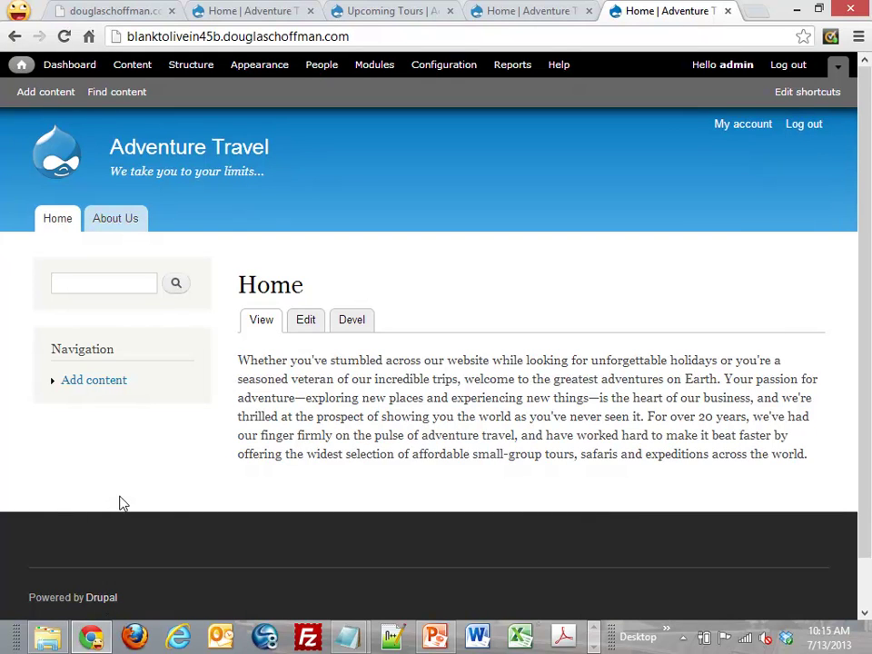
# - In Block layout, set Search form to None and move Navigation to the Header region
pyautogui.click(188, 72)
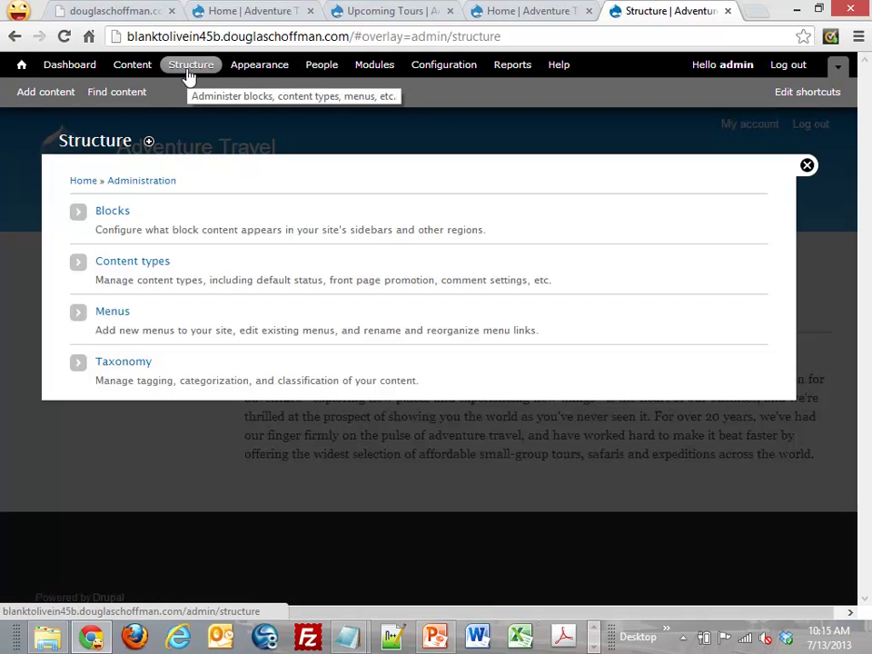
pyautogui.click(119, 217)
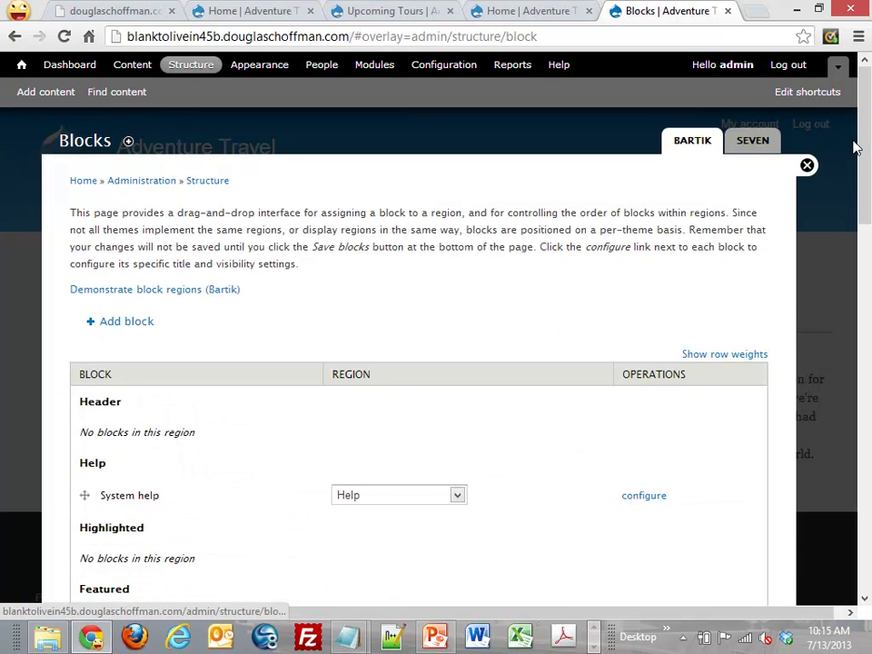
pyautogui.moveTo(865, 149); pyautogui.dragTo(867, 229)
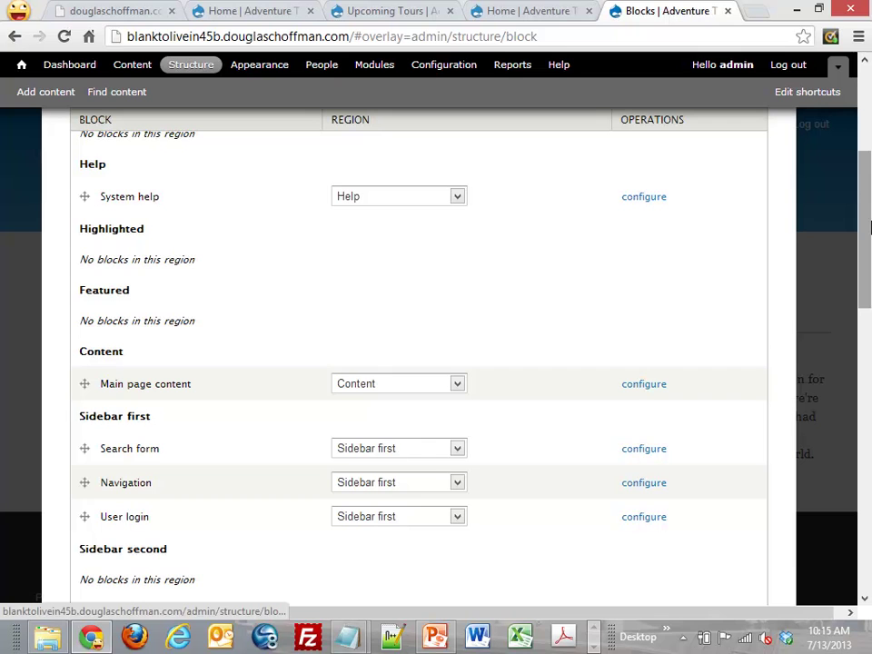
pyautogui.scroll(-1, 586, 218)
pyautogui.scroll(1, 581, 236)
pyautogui.scroll(-1, 545, 291)
pyautogui.click(458, 363)
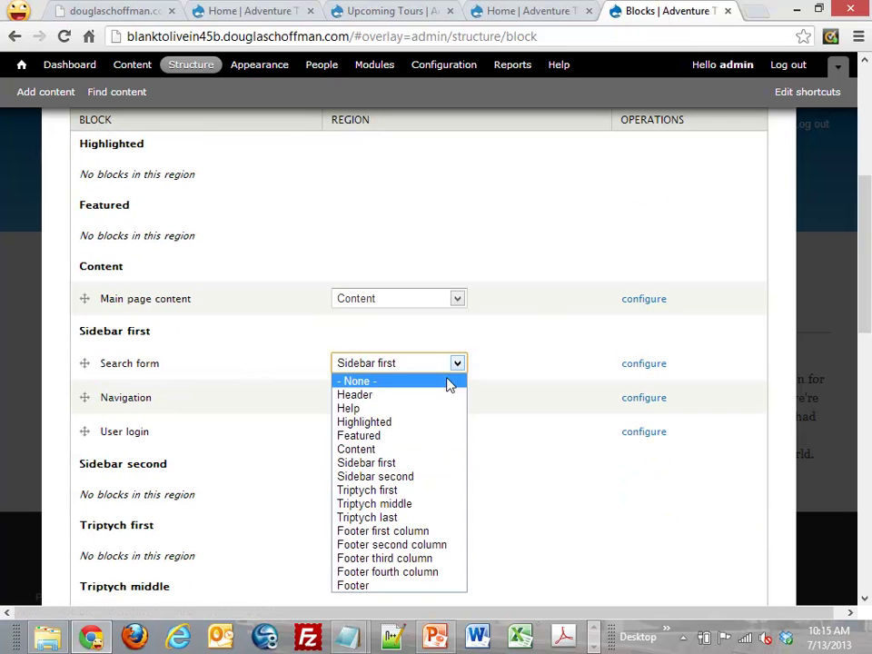
pyautogui.click(451, 381)
pyautogui.click(458, 365)
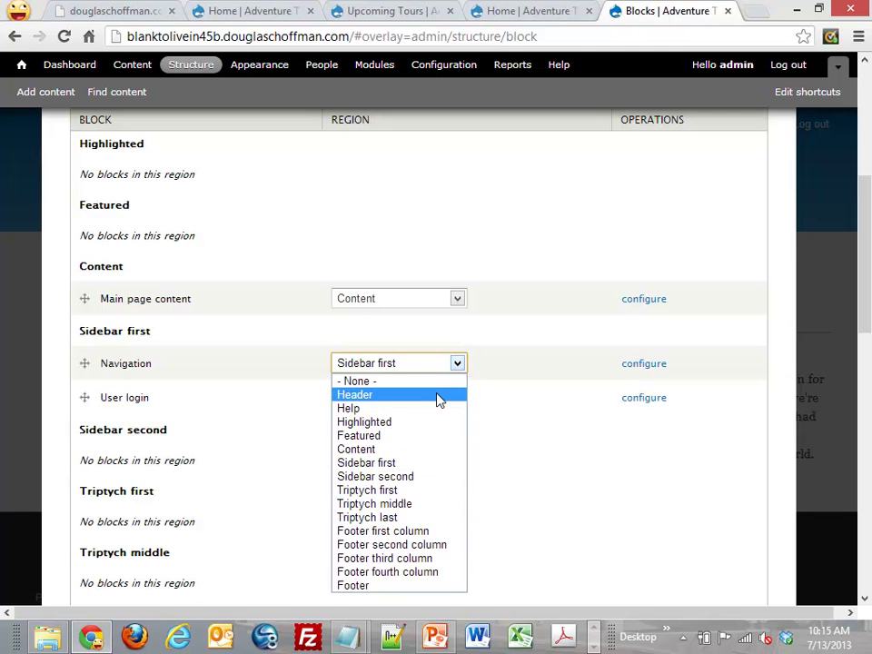
pyautogui.click(439, 396)
# - Set User login and Powered by Drupal to None, then save the blocks
pyautogui.click(457, 366)
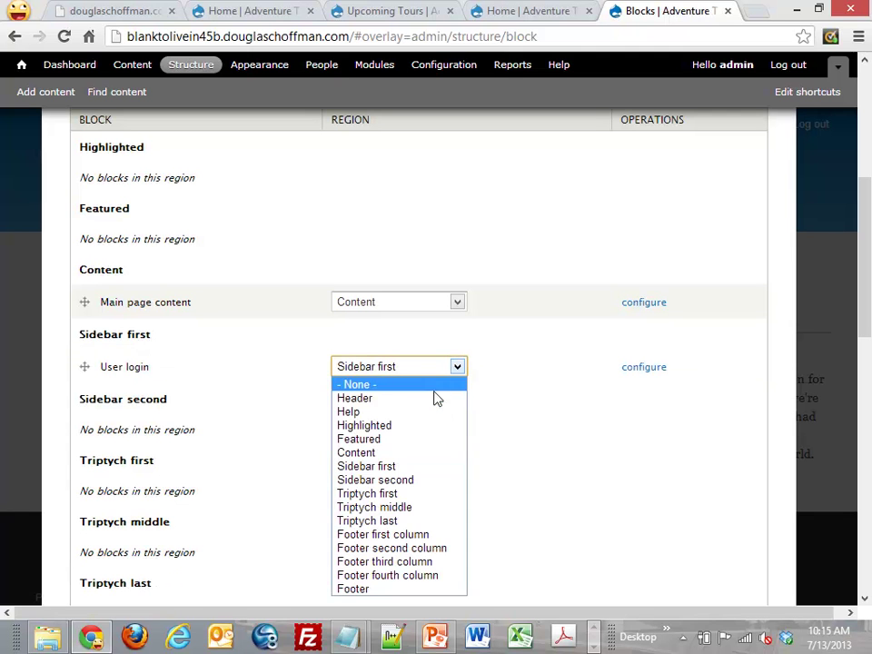
pyautogui.click(437, 396)
pyautogui.scroll(4, 502, 400)
pyautogui.scroll(-11, 501, 401)
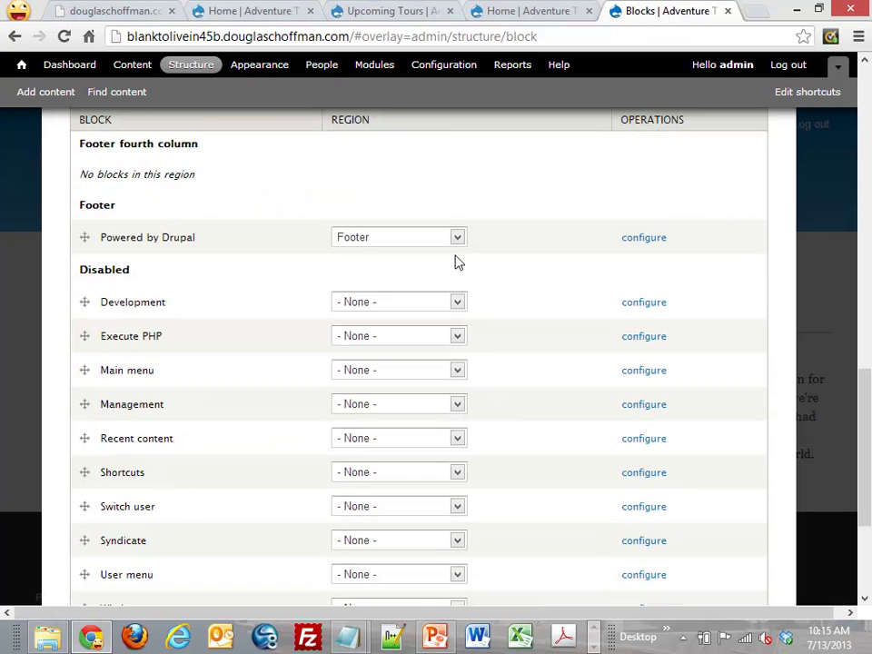
pyautogui.click(457, 237)
pyautogui.click(448, 255)
pyautogui.scroll(-5, 527, 309)
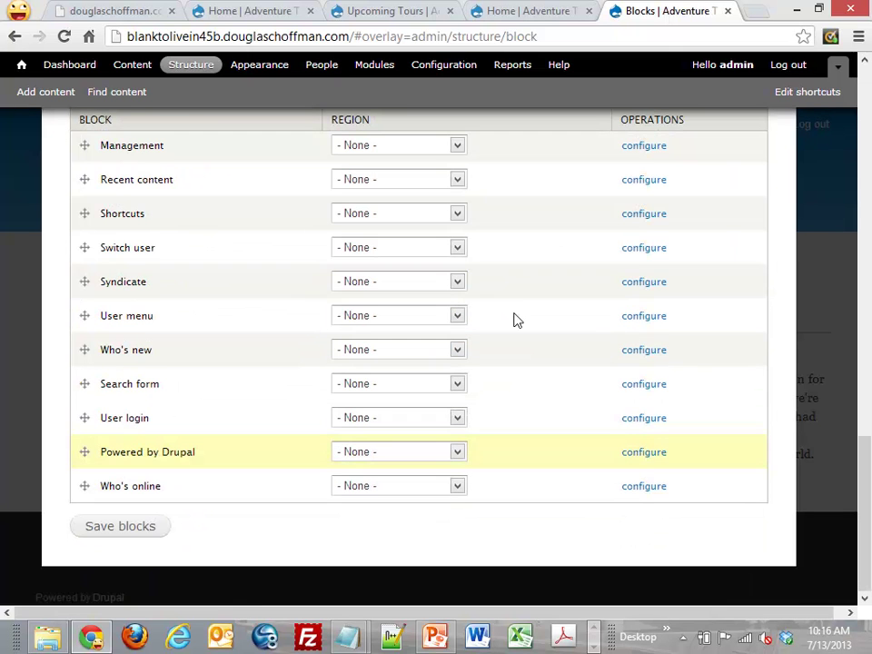
pyautogui.click(136, 531)
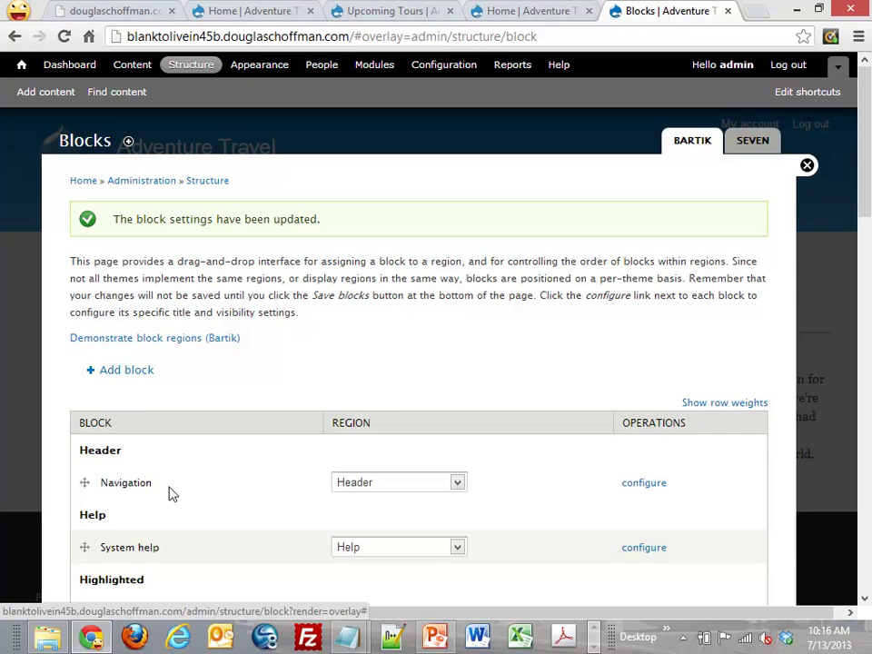
# - Preview the Bartik block regions, then exit the preview
pyautogui.click(119, 337)
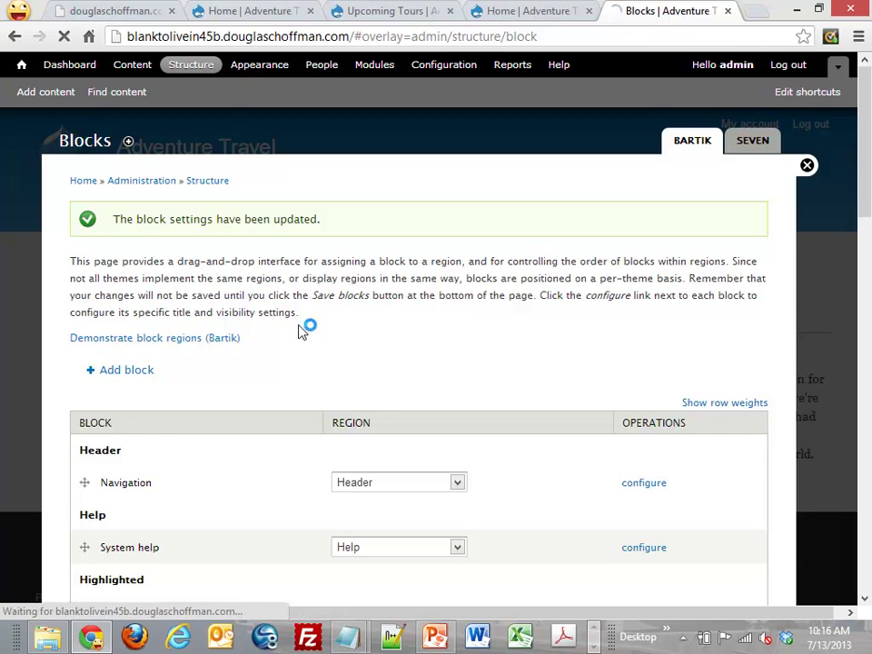
pyautogui.moveTo(866, 153); pyautogui.dragTo(865, 313)
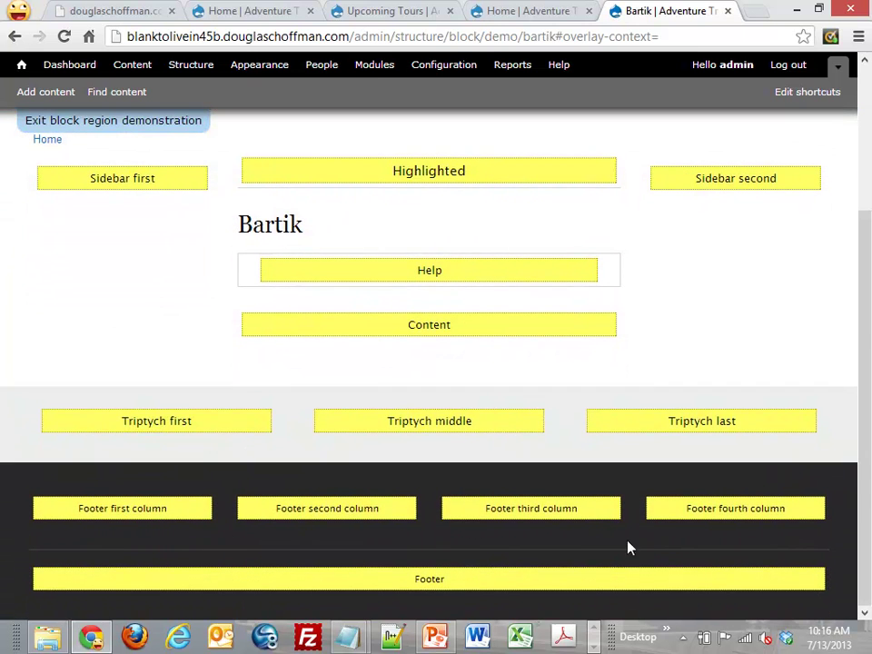
pyautogui.moveTo(867, 311); pyautogui.dragTo(810, 182)
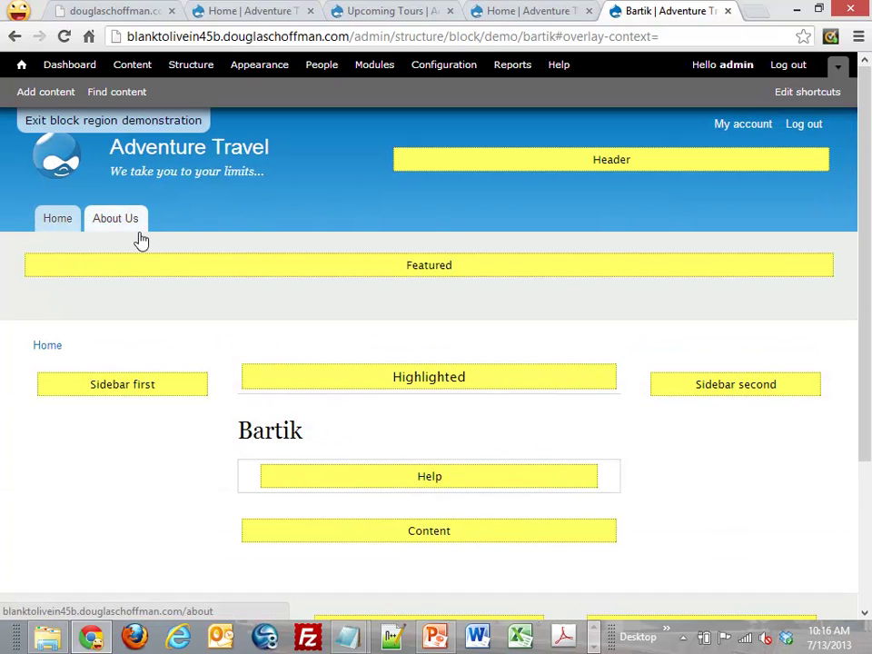
pyautogui.click(128, 123)
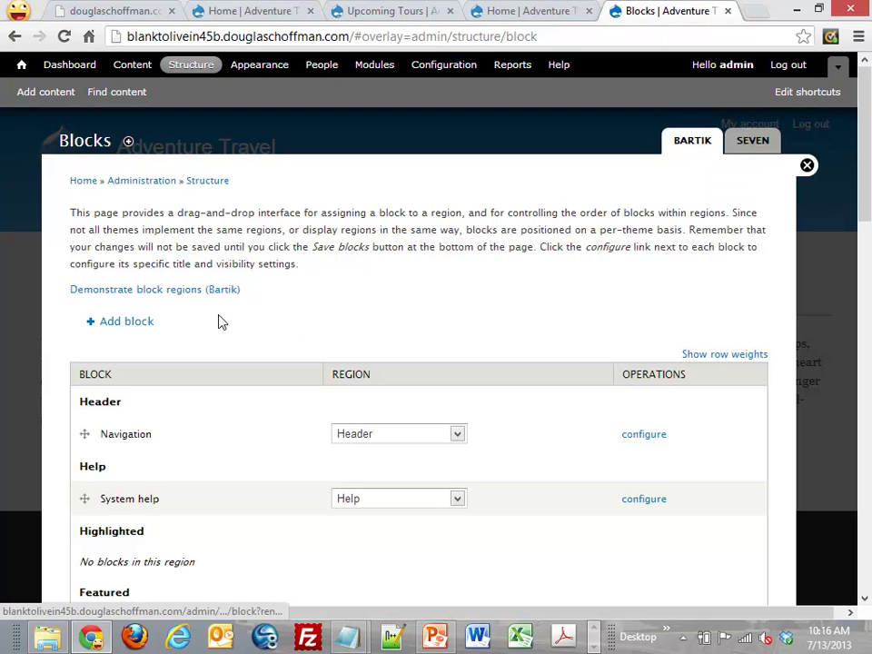
# - Start a new custom block with the description 'Company Info'
pyautogui.click(150, 329)
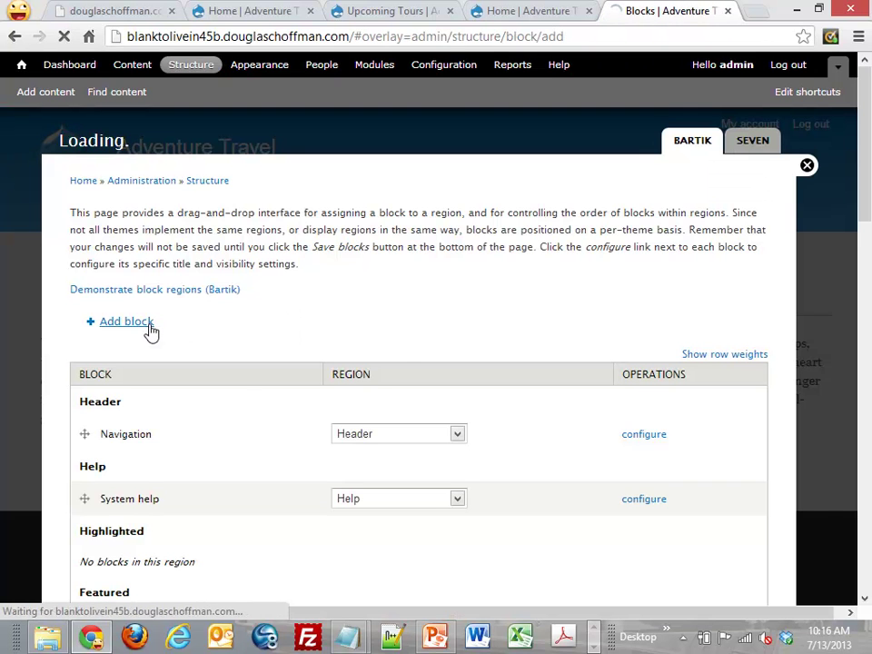
pyautogui.click(146, 343)
pyautogui.write('Co')
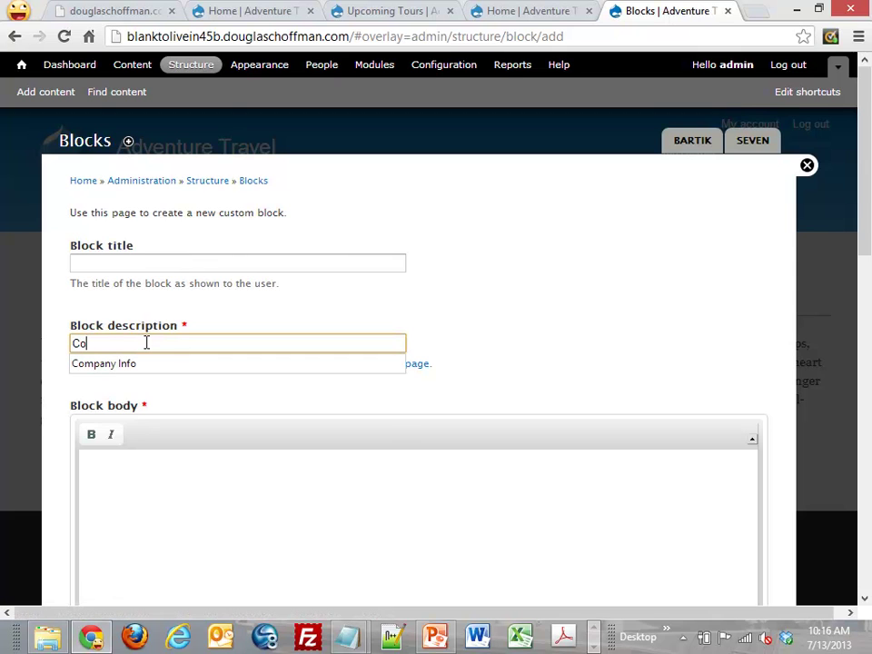
pyautogui.click(187, 362)
# - Copy the company contact line from the dummy text file and return to the block body
pyautogui.hotkey('alt', 'Tab')
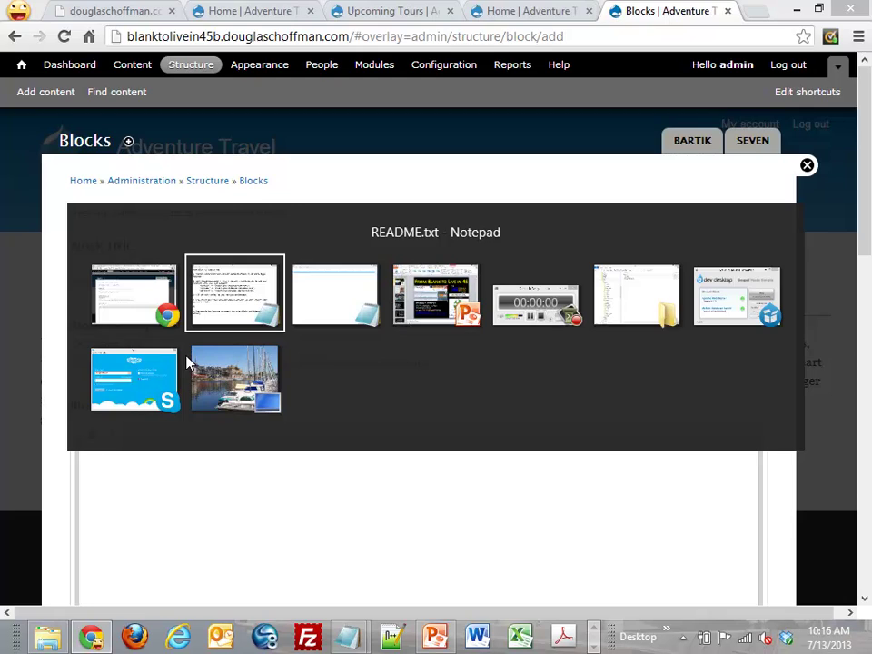
pyautogui.press('Tab')
pyautogui.press('Home')
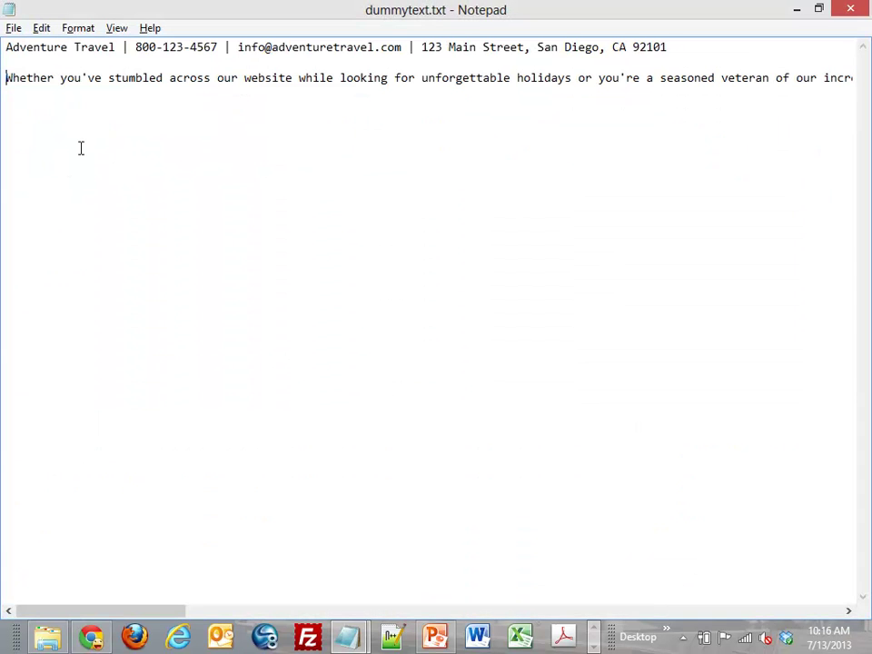
pyautogui.hotkey('shift', 'Up')
pyautogui.hotkey('ctrl', 'c')
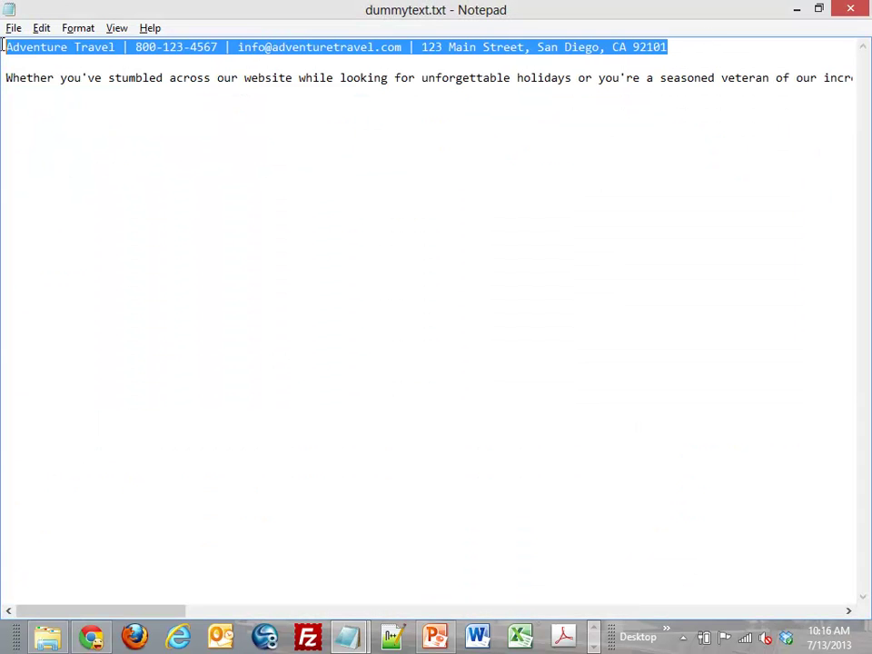
pyautogui.hotkey('alt', 'Tab')
pyautogui.click(232, 510)
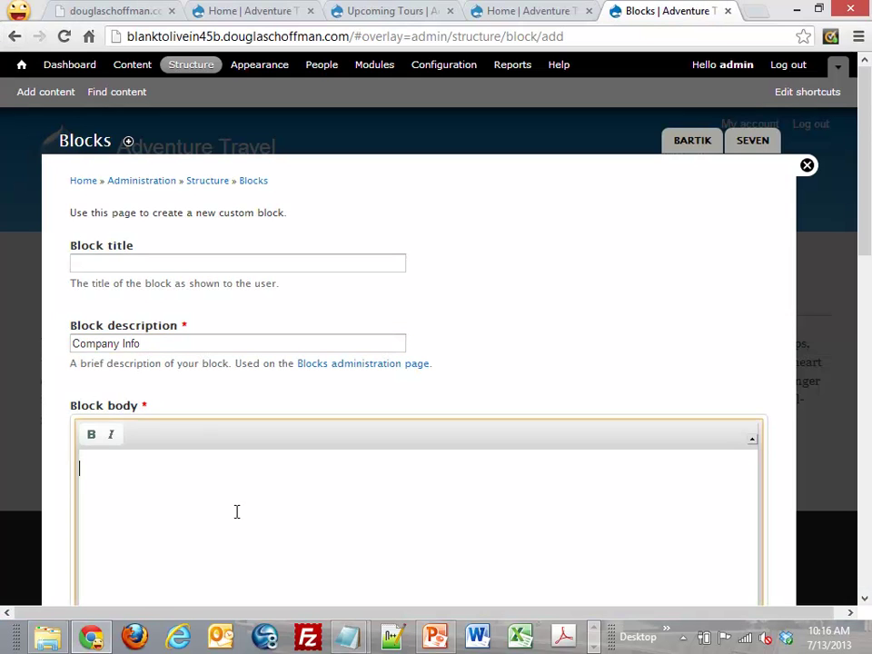
# - Paste the contact line into the block body and save the Company Info block
pyautogui.hotkey('ctrl', 'v')
pyautogui.scroll(-2, 438, 390)
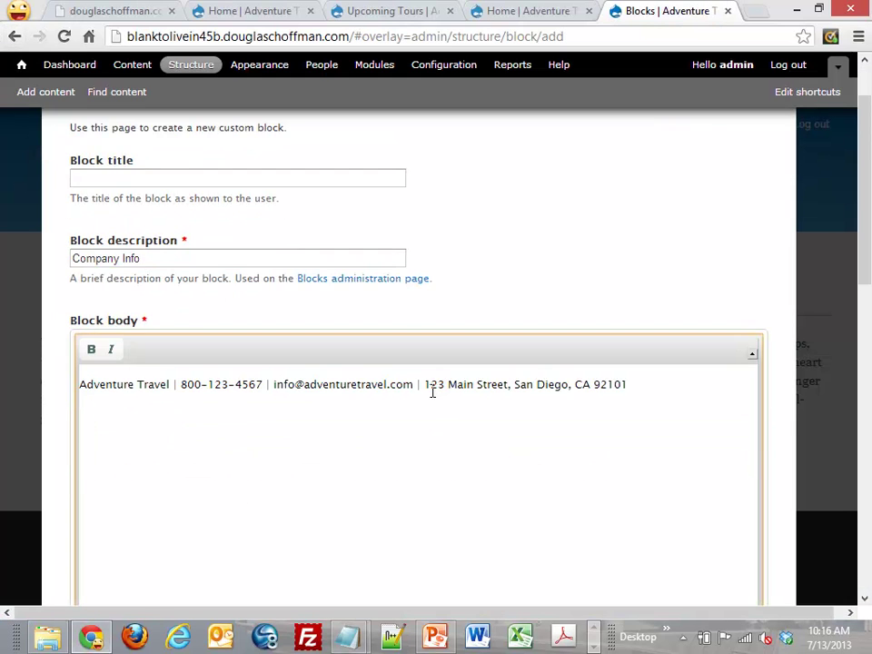
pyautogui.scroll(-10, 432, 393)
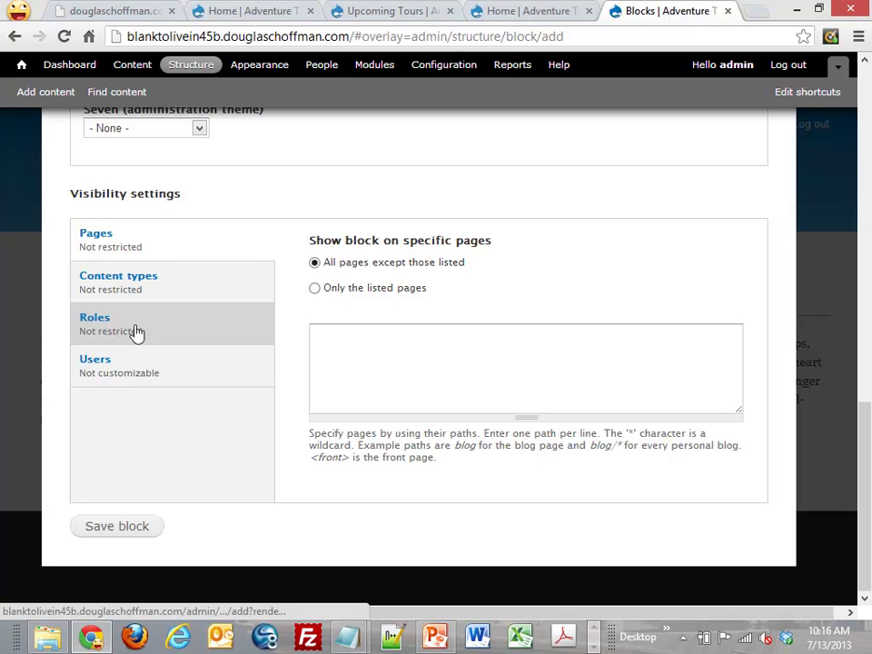
pyautogui.click(117, 526)
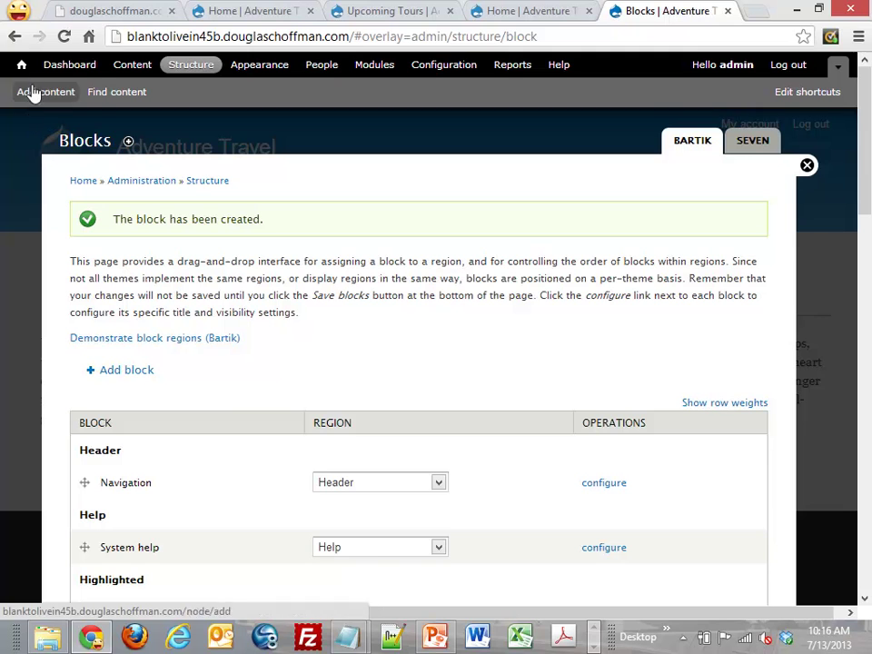
# - Place Company Info in the Footer region, save the block layout, and view the home page
pyautogui.scroll(-5, 376, 399)
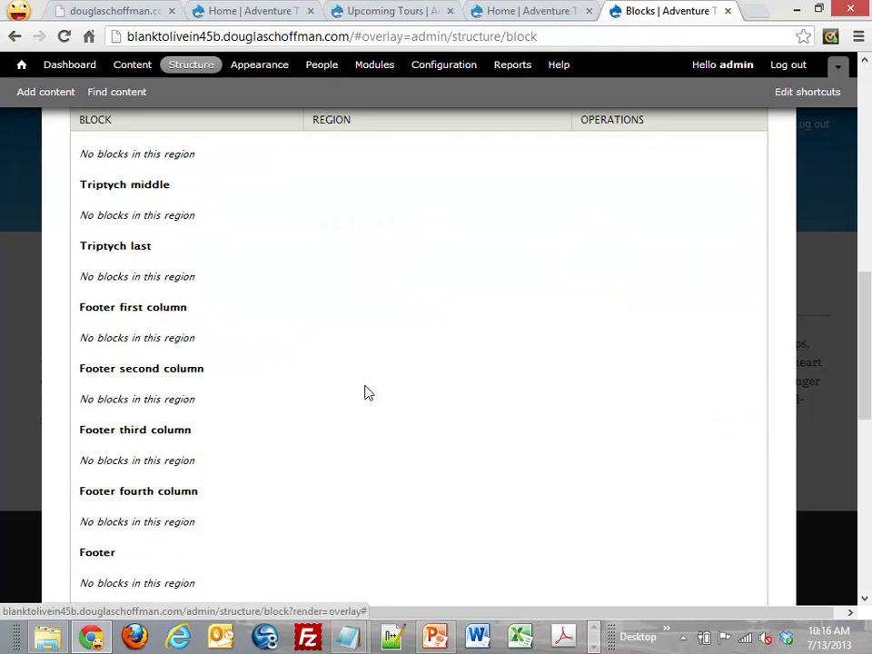
pyautogui.scroll(-10, 368, 391)
pyautogui.scroll(2, 361, 388)
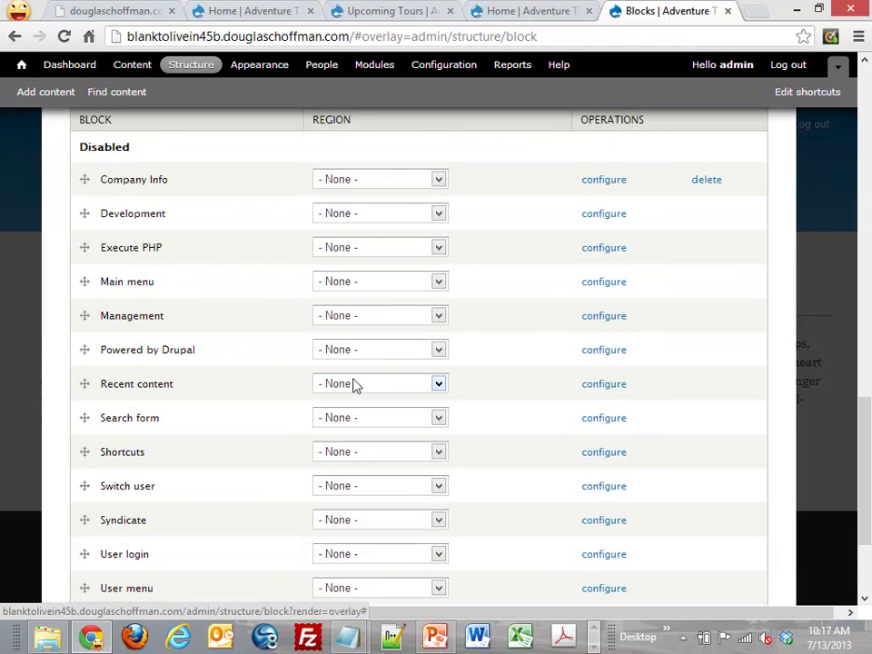
pyautogui.click(437, 179)
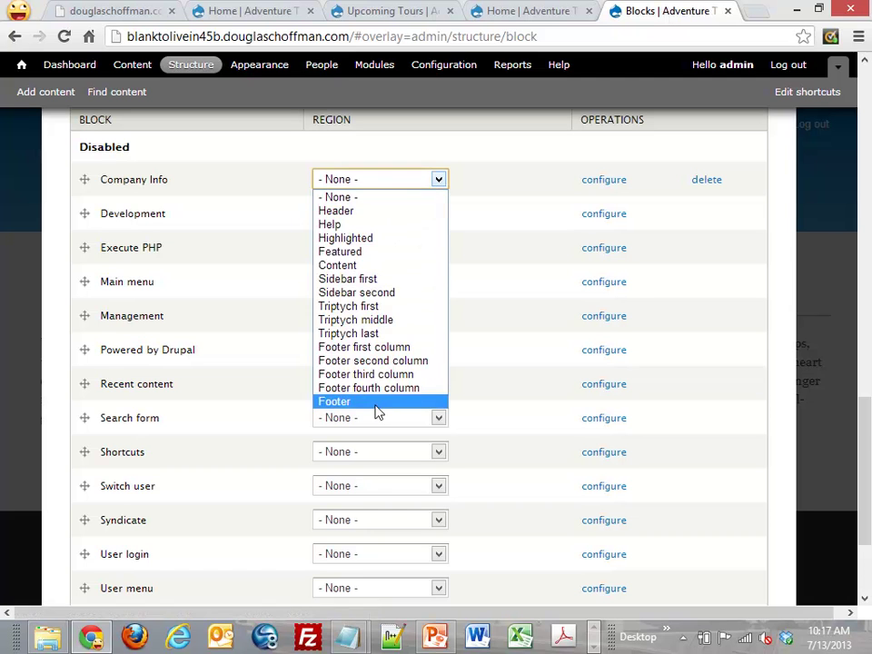
pyautogui.click(376, 403)
pyautogui.scroll(-3, 363, 398)
pyautogui.click(163, 524)
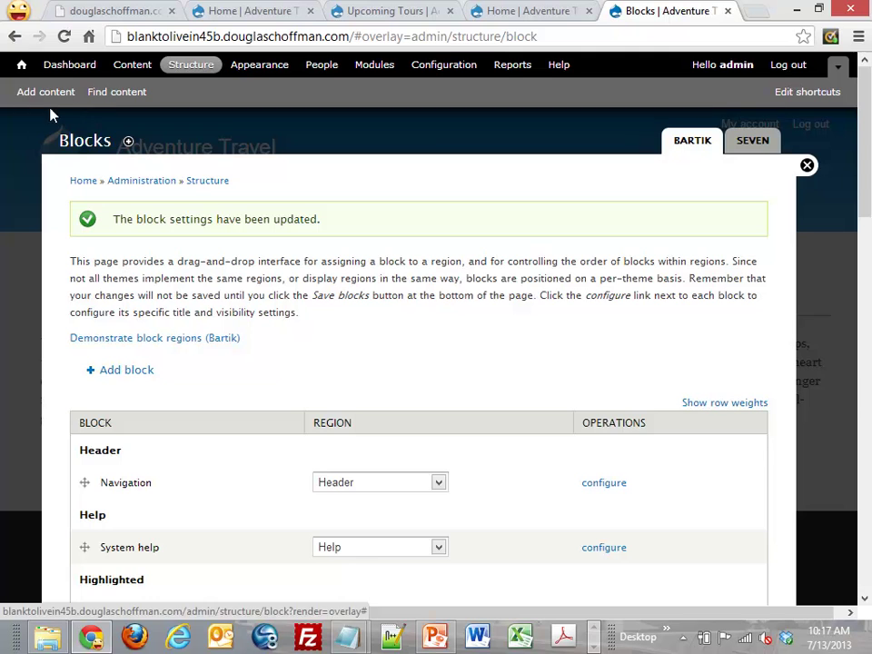
pyautogui.click(20, 64)
# - Verify the contact line in the home page footer, then go to the Modules list
pyautogui.scroll(-1, 436, 272)
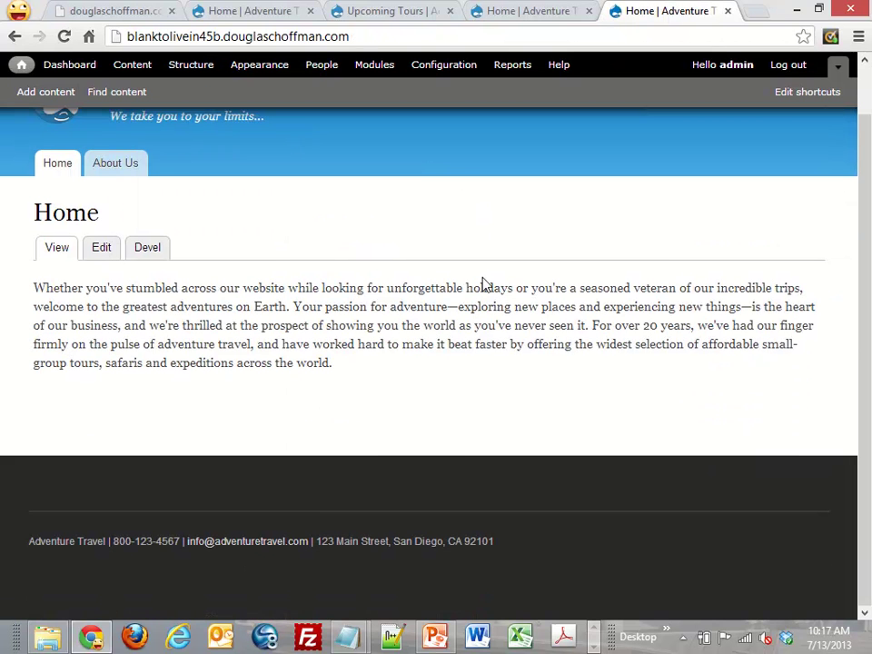
pyautogui.moveTo(557, 536); pyautogui.dragTo(70, 541)
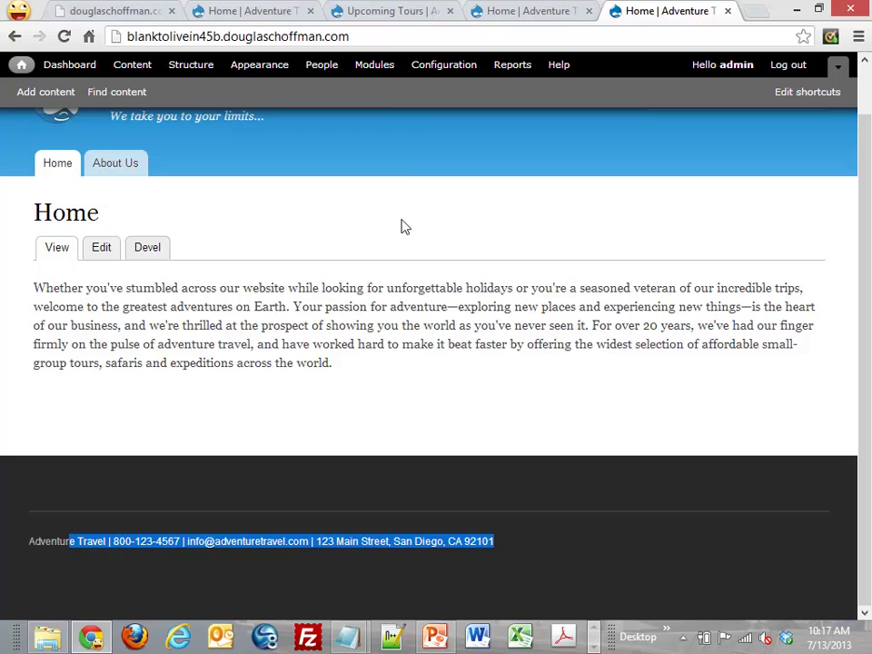
pyautogui.click(376, 78)
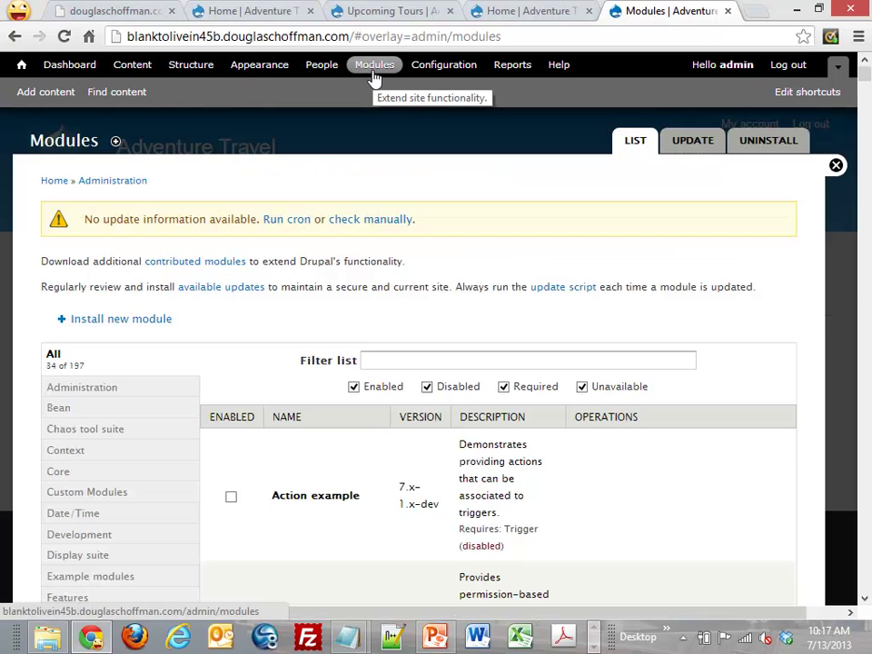
# - Filter modules for 'contac', enable Contact, and save the configuration
pyautogui.click(414, 363)
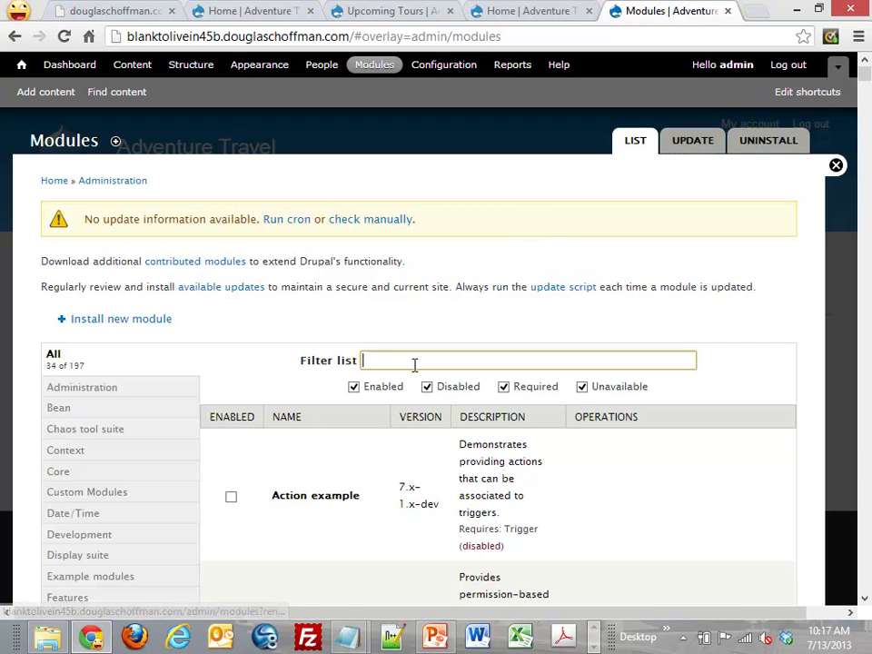
pyautogui.write('contac')
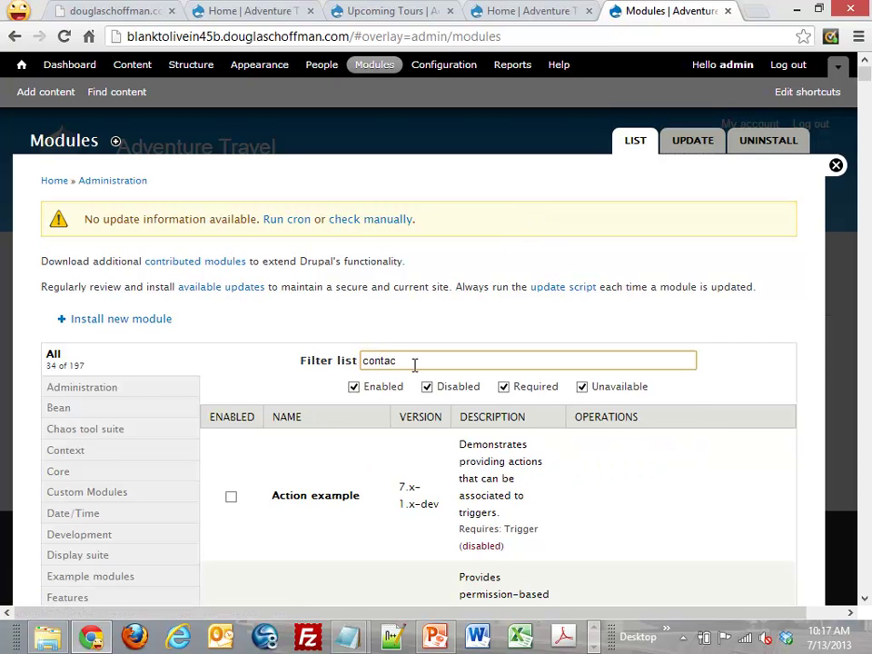
pyautogui.click(259, 473)
pyautogui.scroll(-5, 346, 504)
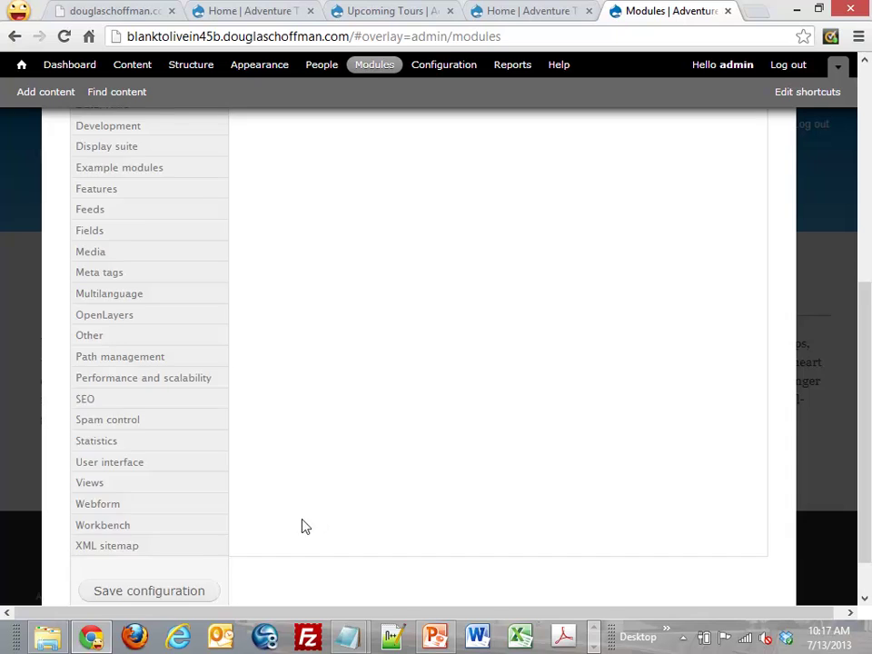
pyautogui.scroll(-1, 305, 527)
pyautogui.click(198, 542)
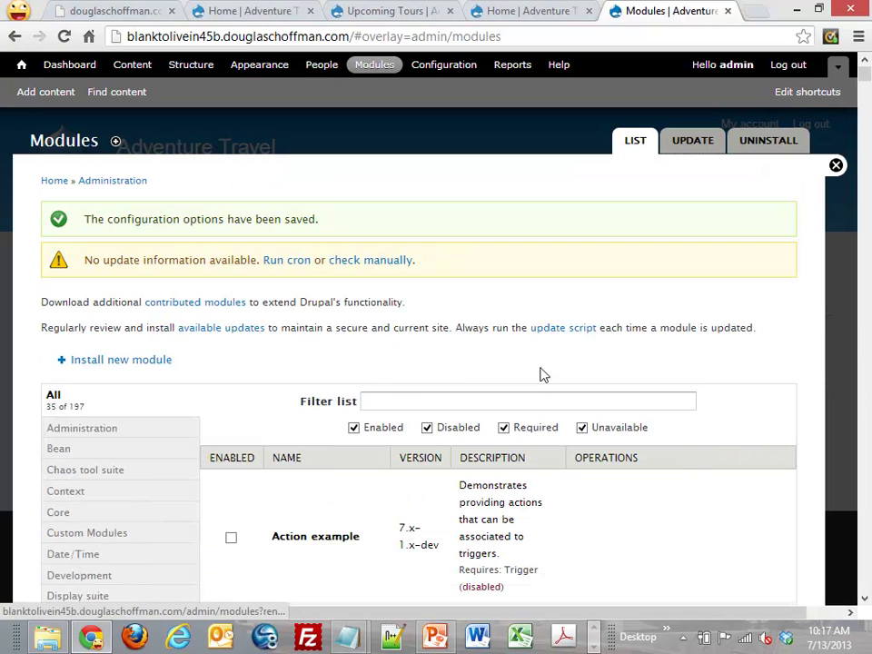
# - Filter for 'contac' again and open the Contact module's Permissions
pyautogui.scroll(-7, 631, 486)
pyautogui.scroll(3, 500, 408)
pyautogui.scroll(-3, 461, 386)
pyautogui.scroll(6, 410, 351)
pyautogui.click(414, 235)
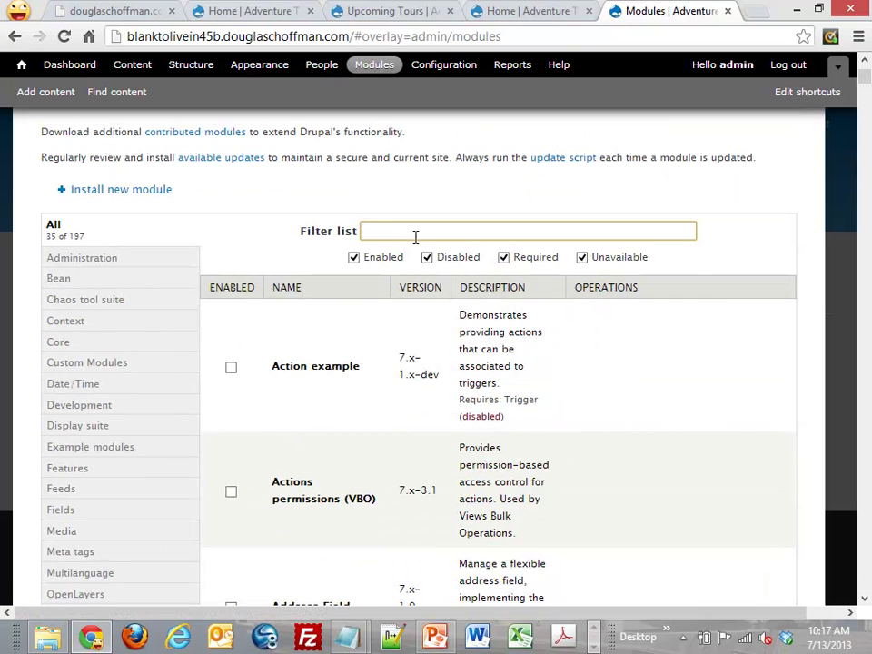
pyautogui.write('contac')
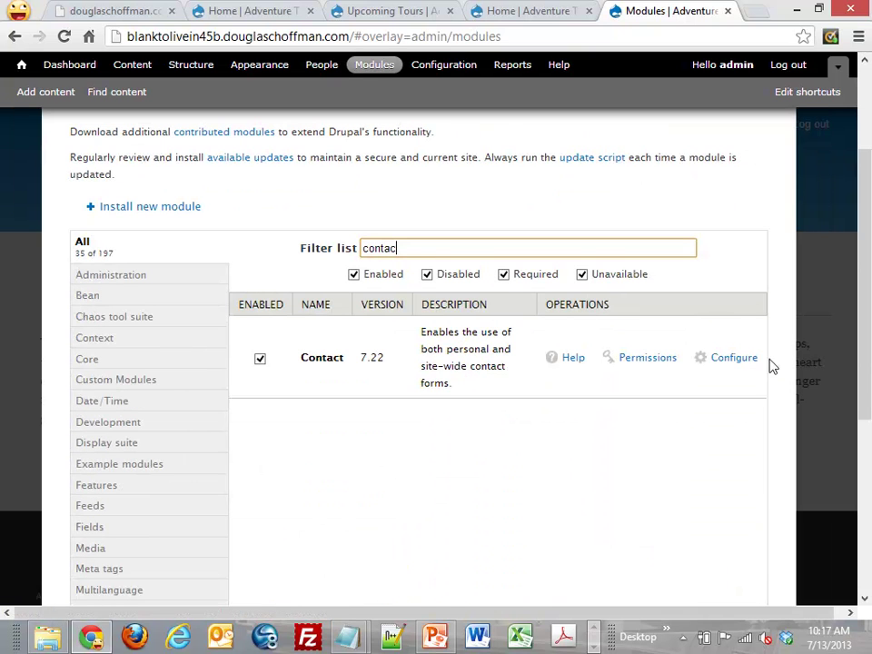
pyautogui.click(652, 360)
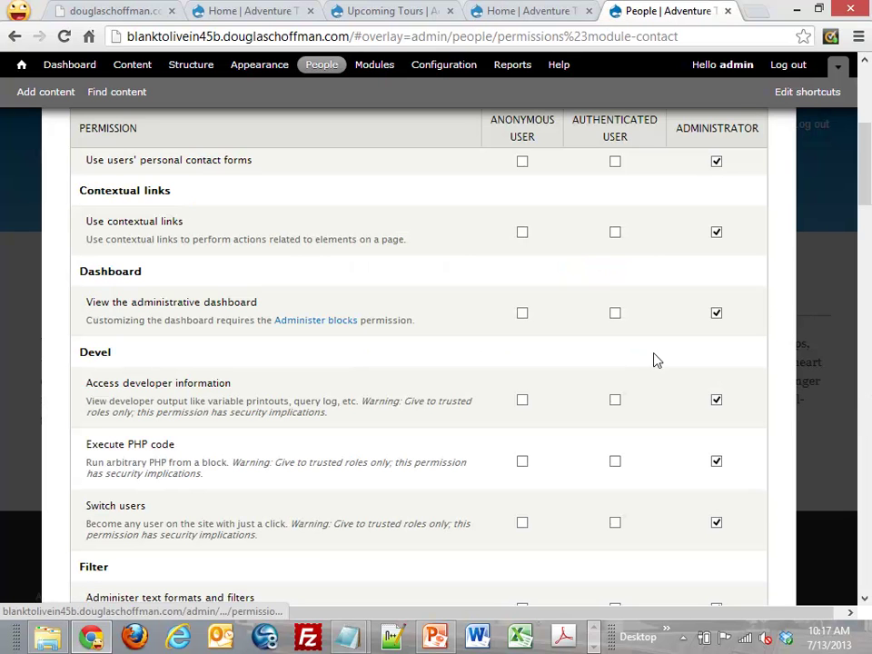
# - Grant Anonymous and Authenticated users 'Use the site-wide contact form' and save permissions
pyautogui.scroll(3, 431, 293)
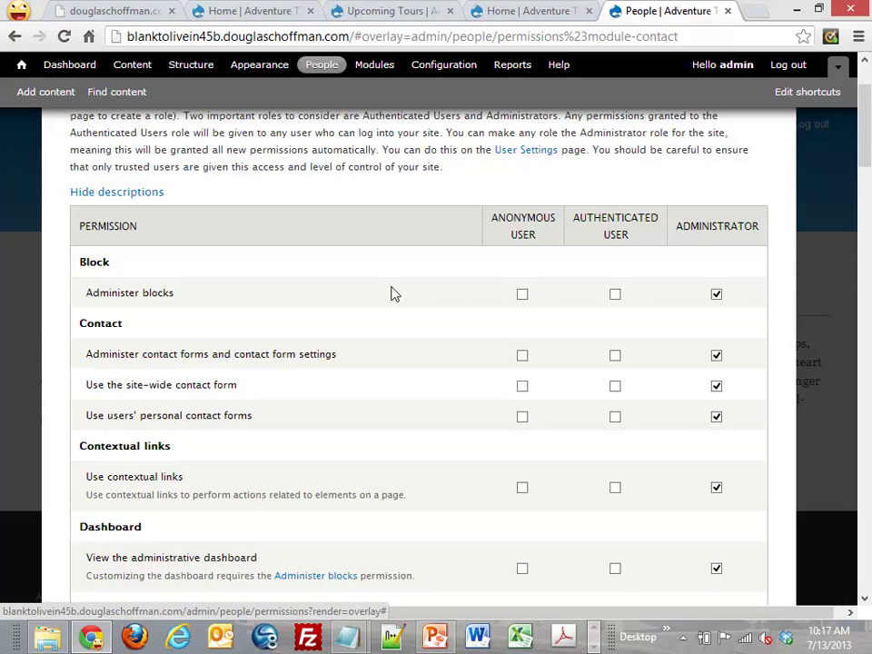
pyautogui.scroll(-4, 397, 297)
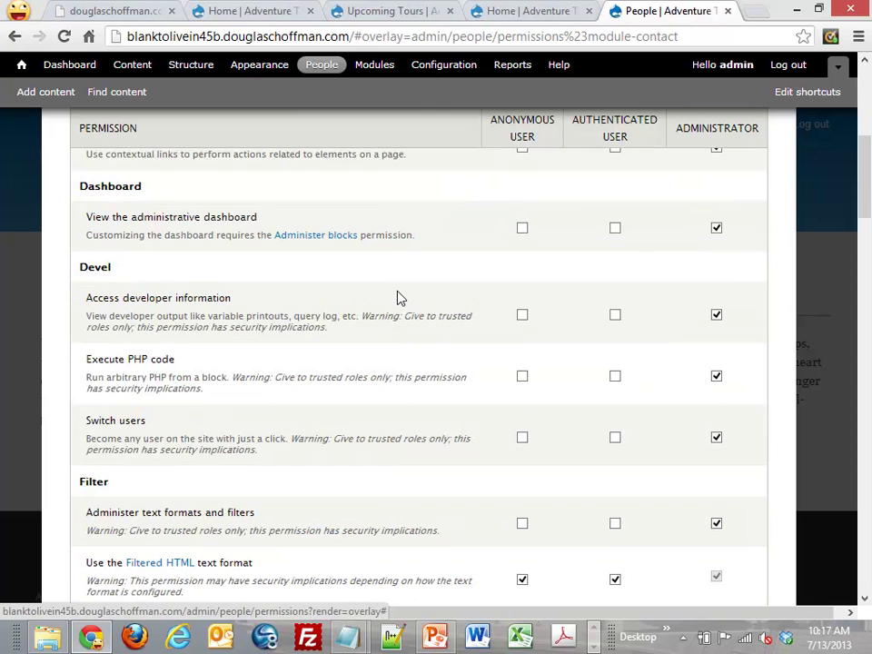
pyautogui.scroll(-3, 396, 296)
pyautogui.scroll(8, 395, 295)
pyautogui.scroll(-2, 391, 293)
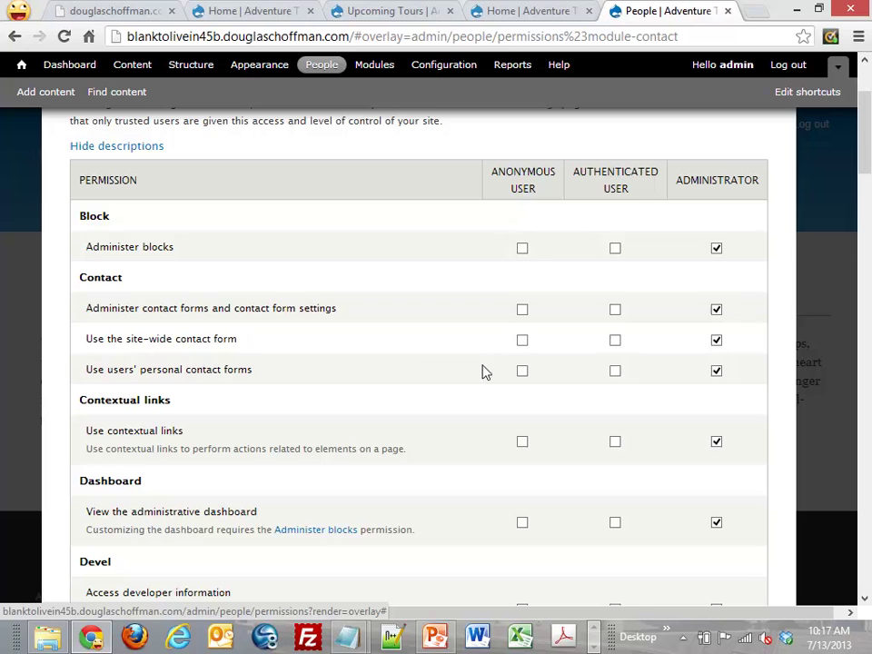
pyautogui.click(522, 341)
pyautogui.click(615, 342)
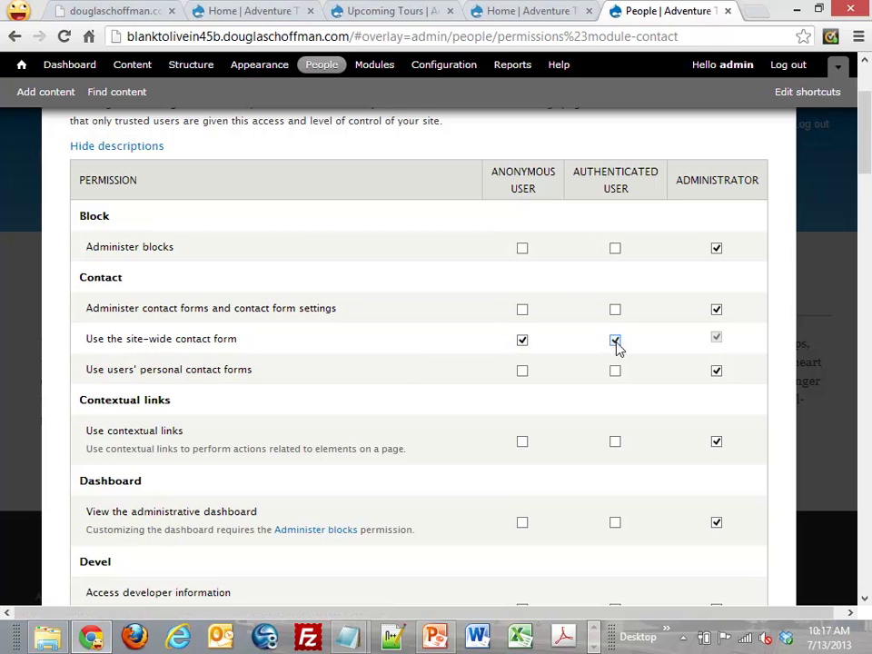
pyautogui.scroll(-4, 472, 359)
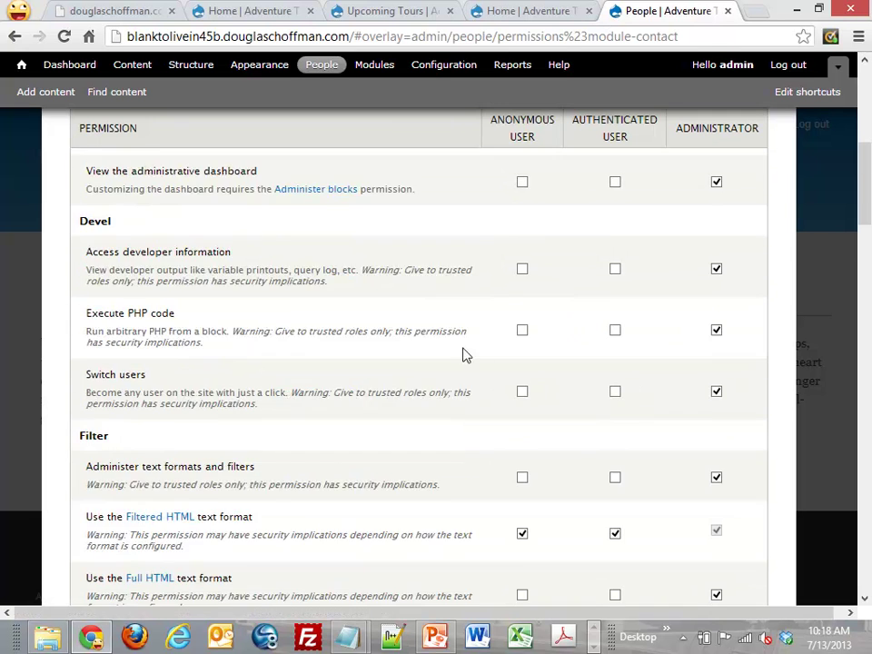
pyautogui.scroll(-20, 462, 355)
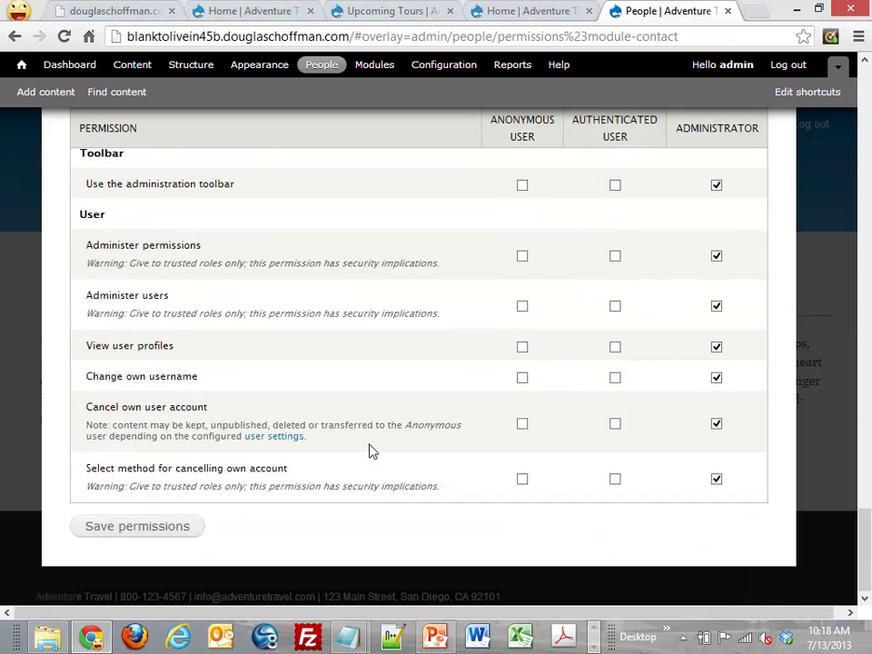
pyautogui.click(137, 526)
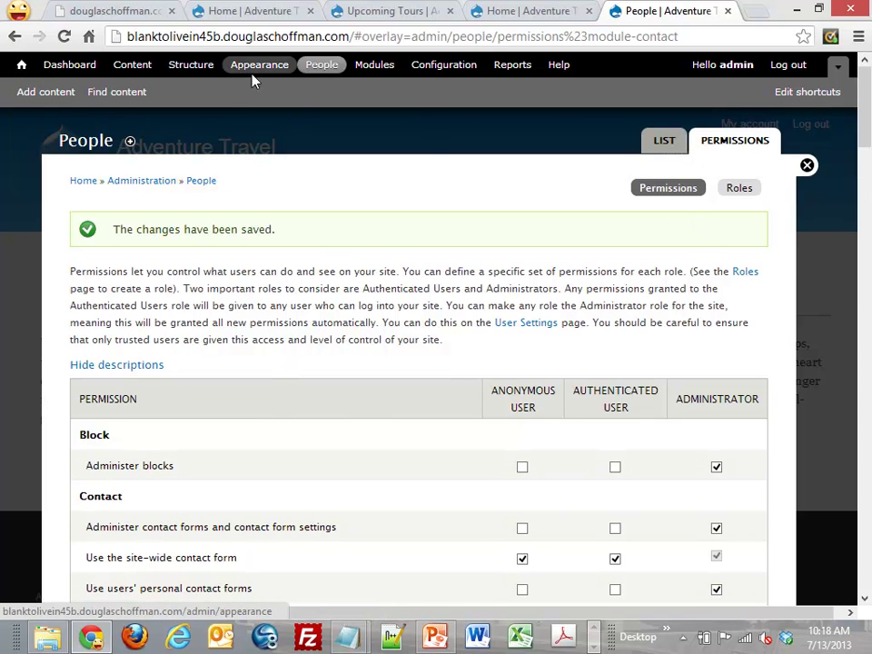
# - Filter modules for 'contact', enable Contact, and open its settings
pyautogui.click(371, 71)
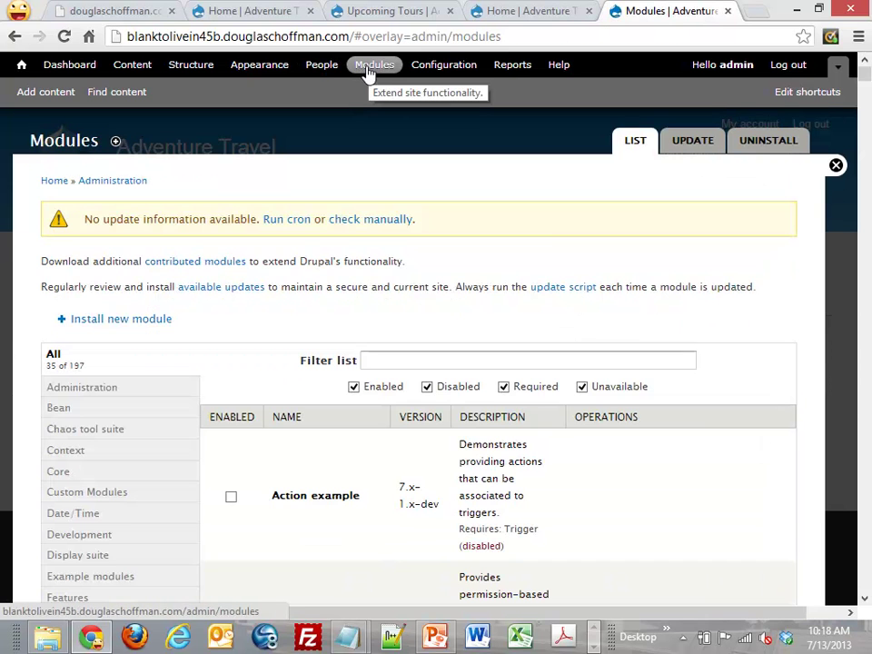
pyautogui.click(414, 353)
pyautogui.write('c')
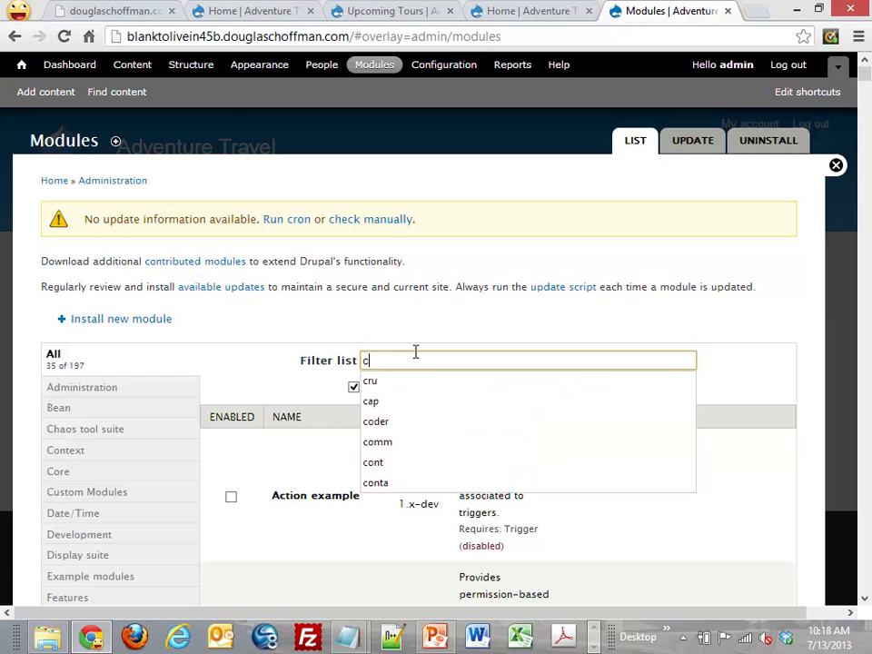
pyautogui.write('ontact')
pyautogui.click(261, 491)
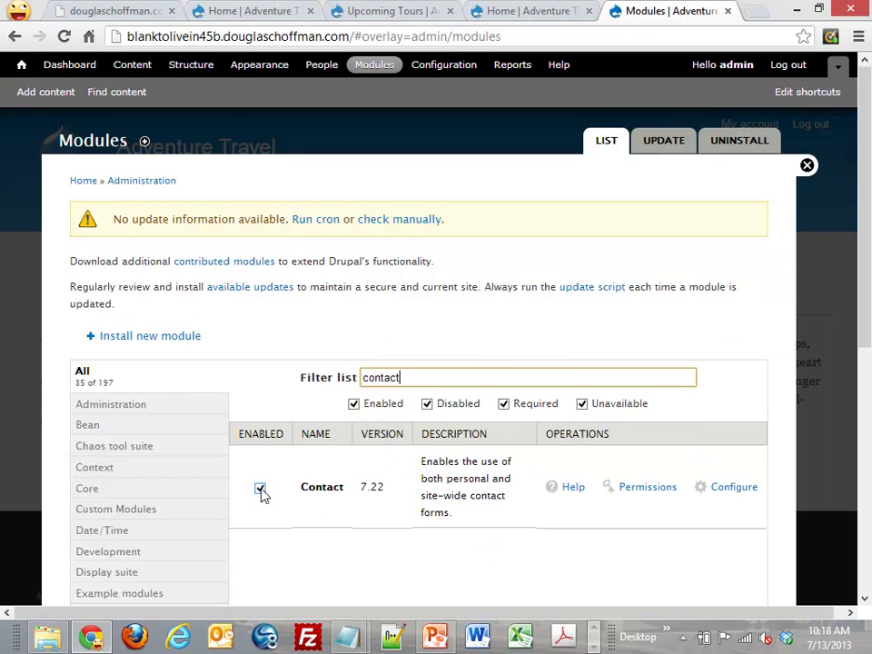
pyautogui.click(735, 488)
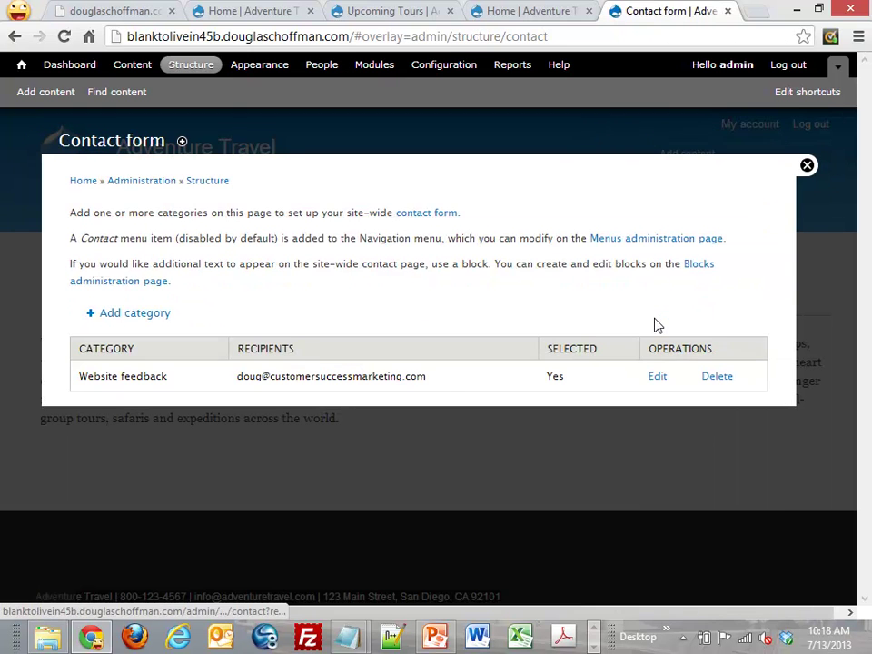
# - Add a contact category named 'Tour inquiry' and enter the recipient's e-mail address
pyautogui.click(156, 316)
pyautogui.click(140, 223)
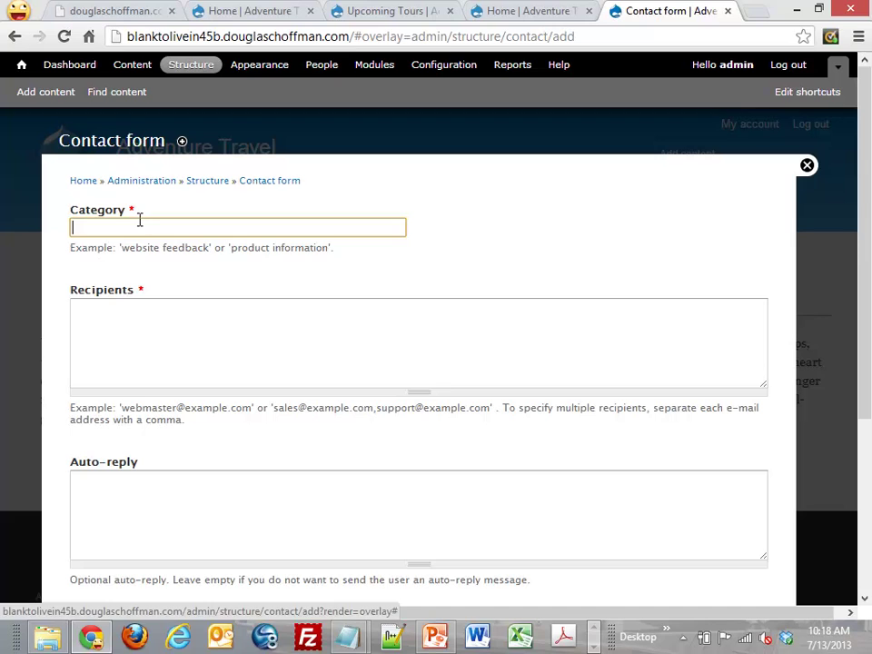
pyautogui.write('Tou')
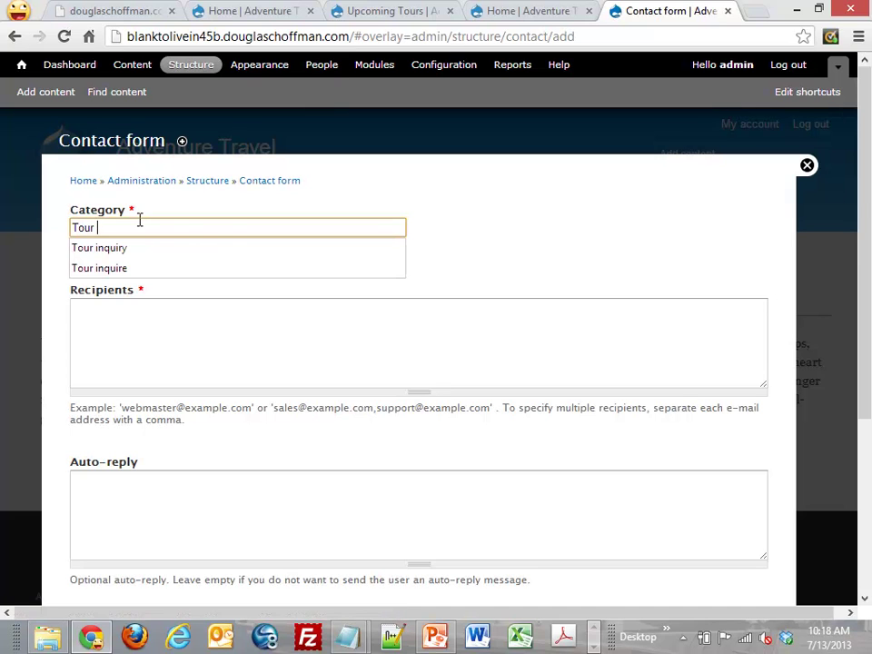
pyautogui.write('r')
pyautogui.click(220, 248)
pyautogui.click(266, 325)
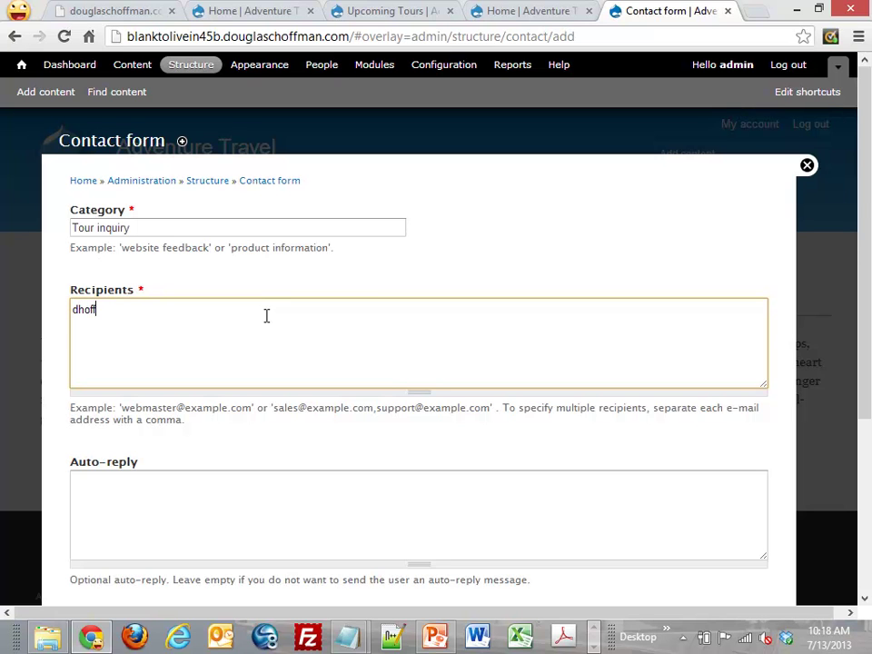
# - Set the auto-reply 'Thanks for contacting us.', make it selected by default, and save
pyautogui.scroll(-2, 266, 315)
pyautogui.click(260, 348)
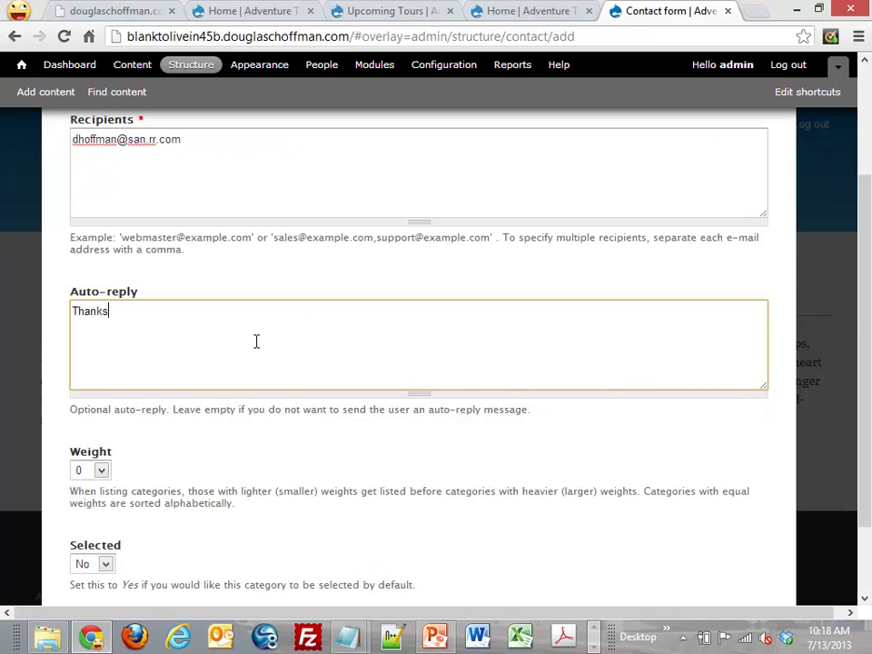
pyautogui.write('Thanks for contacting u')
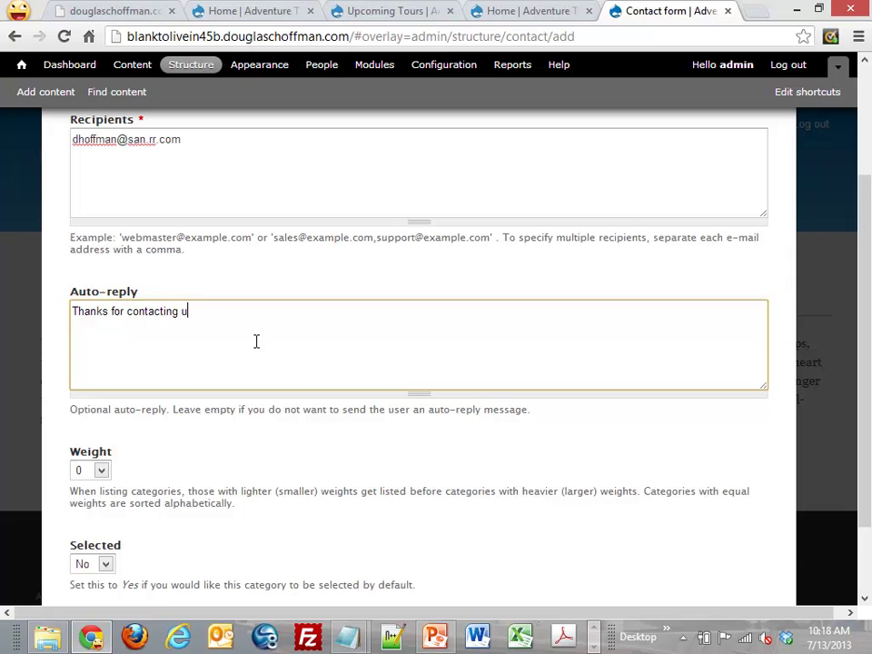
pyautogui.write('s.')
pyautogui.scroll(-1, 309, 372)
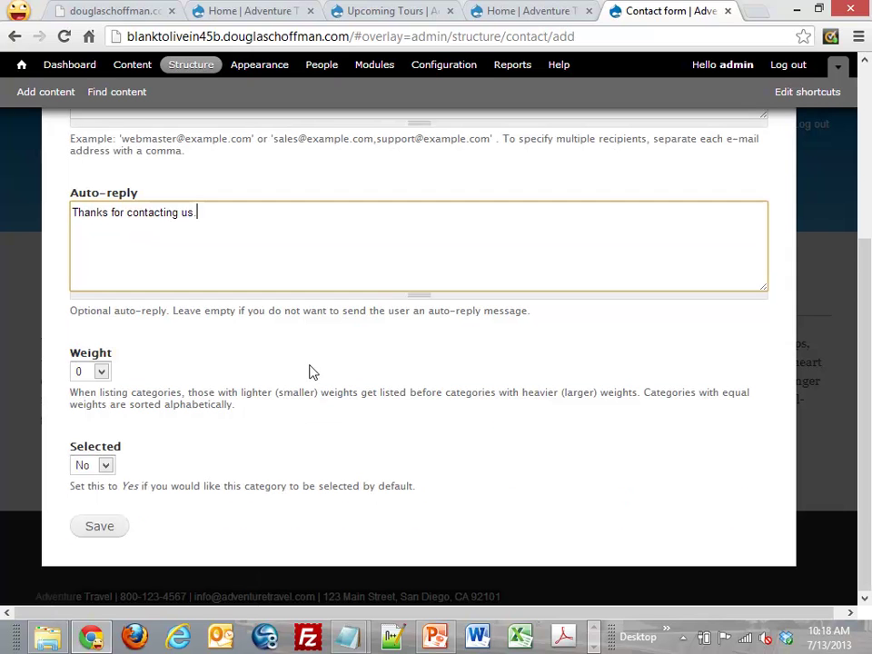
pyautogui.click(105, 467)
pyautogui.click(91, 497)
pyautogui.click(100, 526)
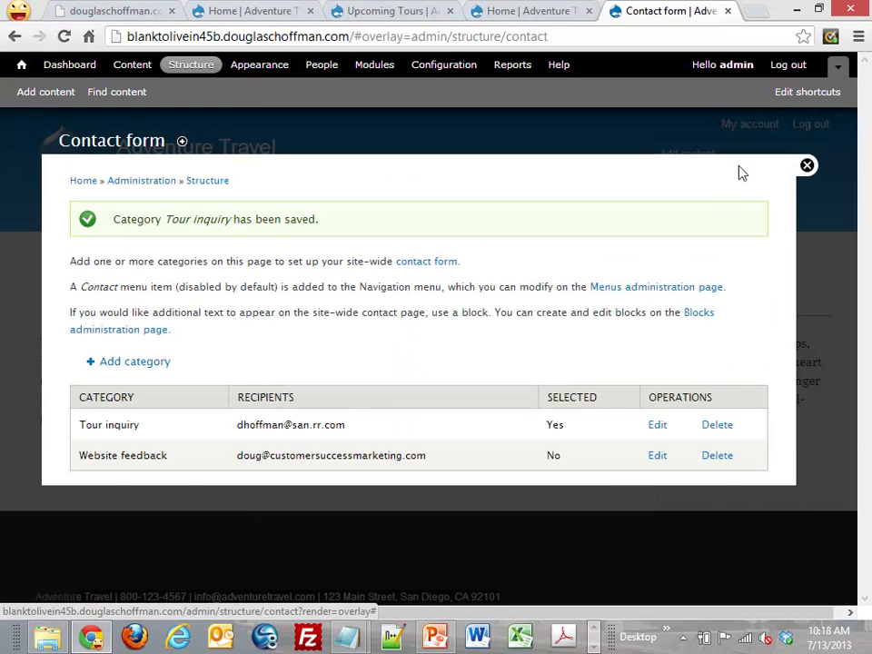
# - Start a new Main menu link titled 'Contact Us'
pyautogui.click(807, 167)
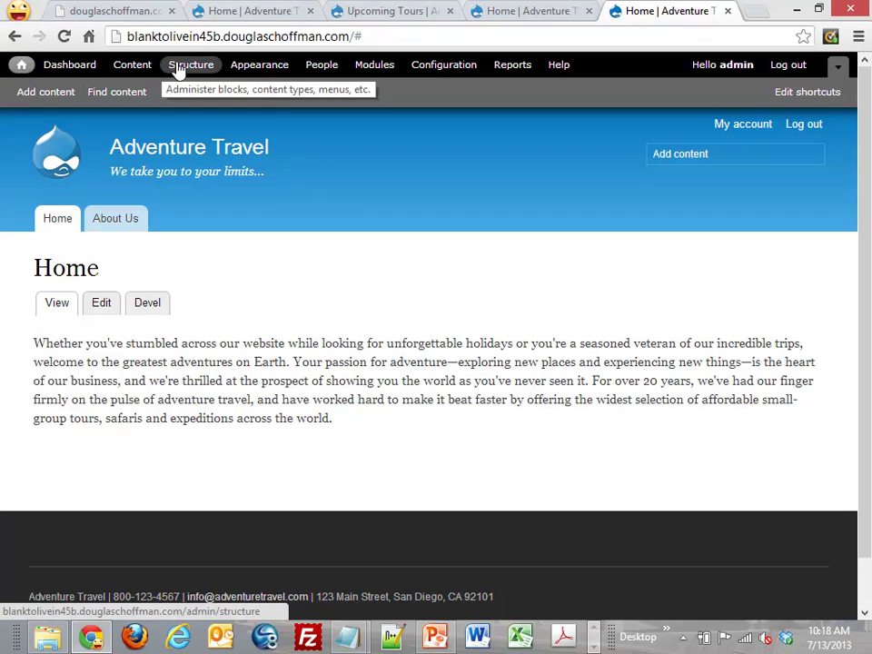
pyautogui.click(175, 68)
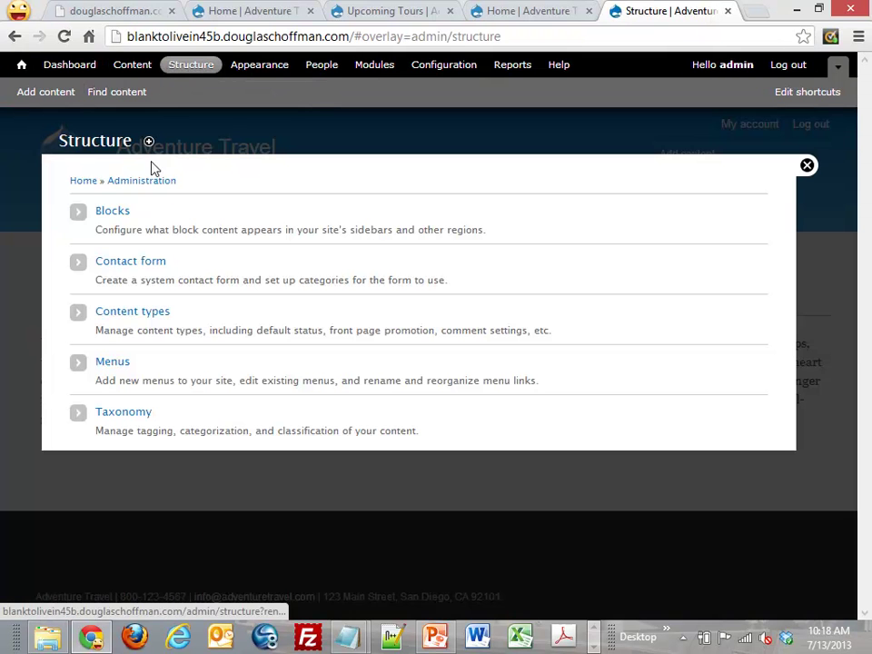
pyautogui.click(129, 364)
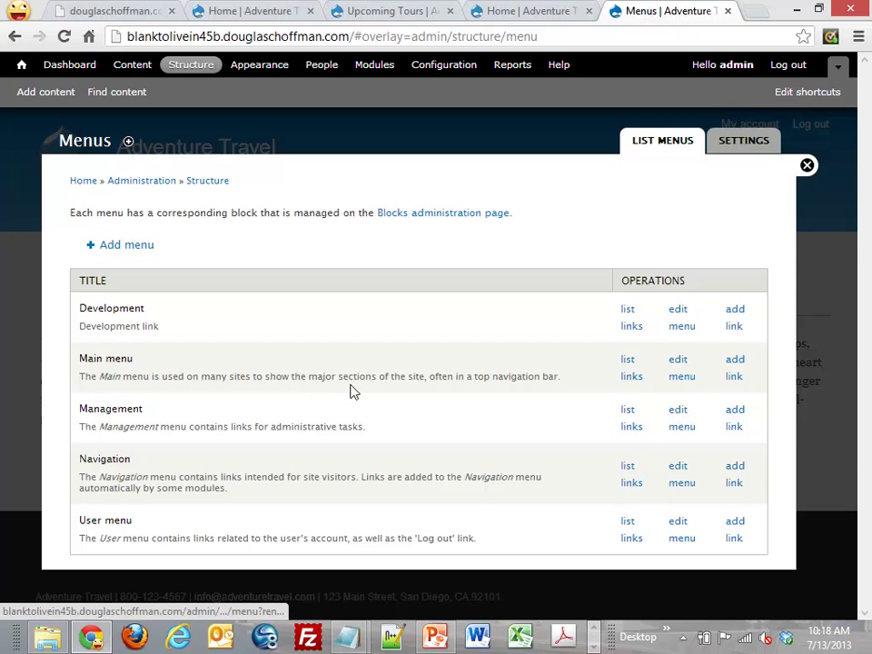
pyautogui.click(736, 376)
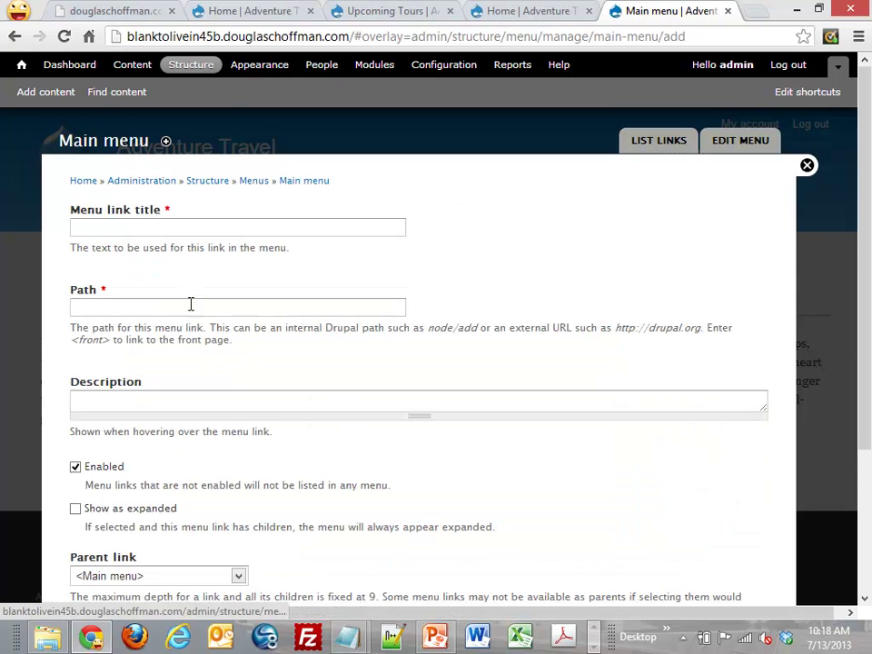
pyautogui.click(146, 231)
pyautogui.write('Con')
pyautogui.click(145, 247)
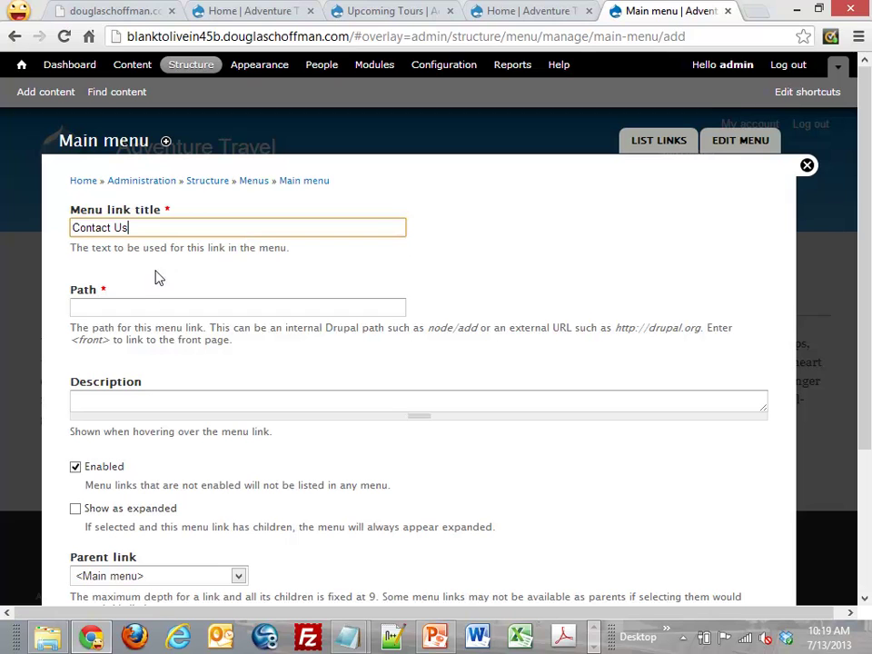
# - Set the link path to 'contact', save it, and close the overlay
pyautogui.click(150, 304)
pyautogui.write('conac')
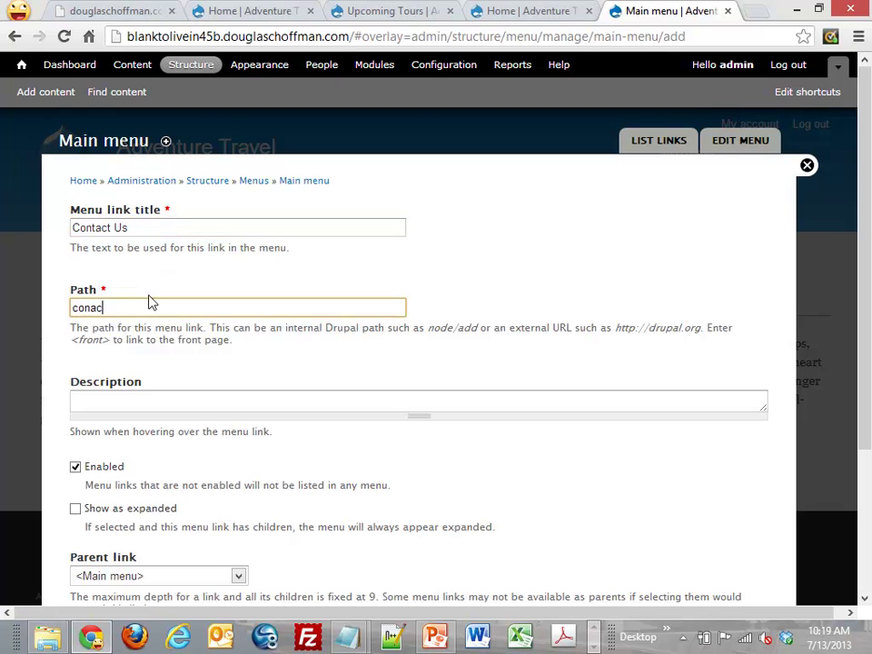
pyautogui.press('BackSpace')
pyautogui.press('BackSpace')
pyautogui.press('BackSpace')
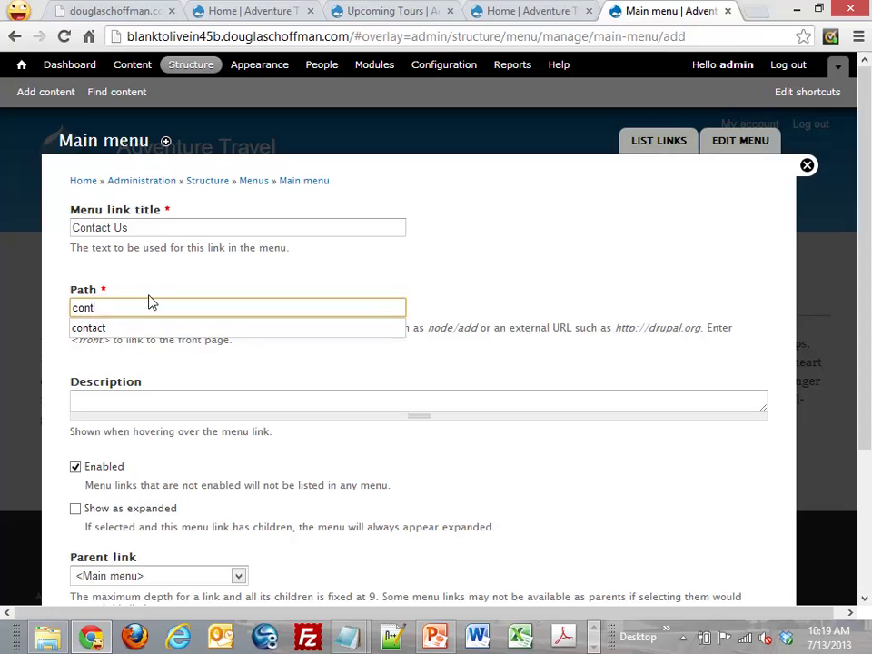
pyautogui.write('tact')
pyautogui.click(218, 329)
pyautogui.scroll(-3, 274, 362)
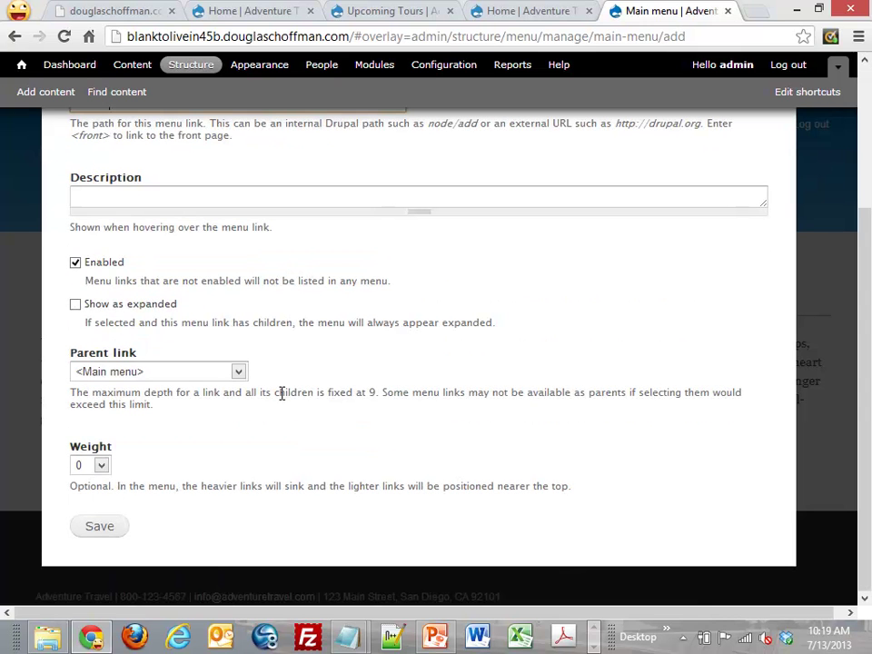
pyautogui.click(100, 526)
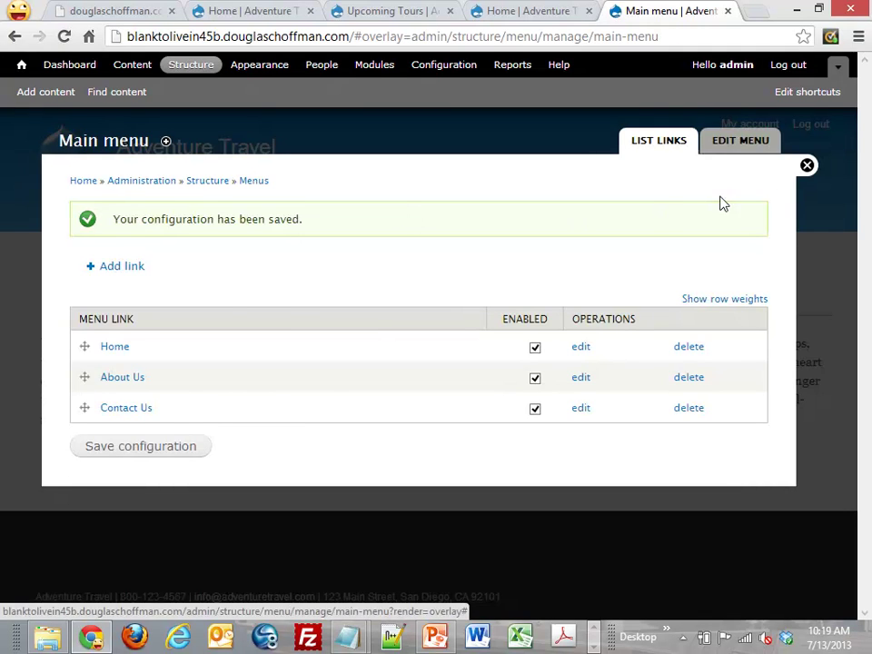
pyautogui.click(806, 165)
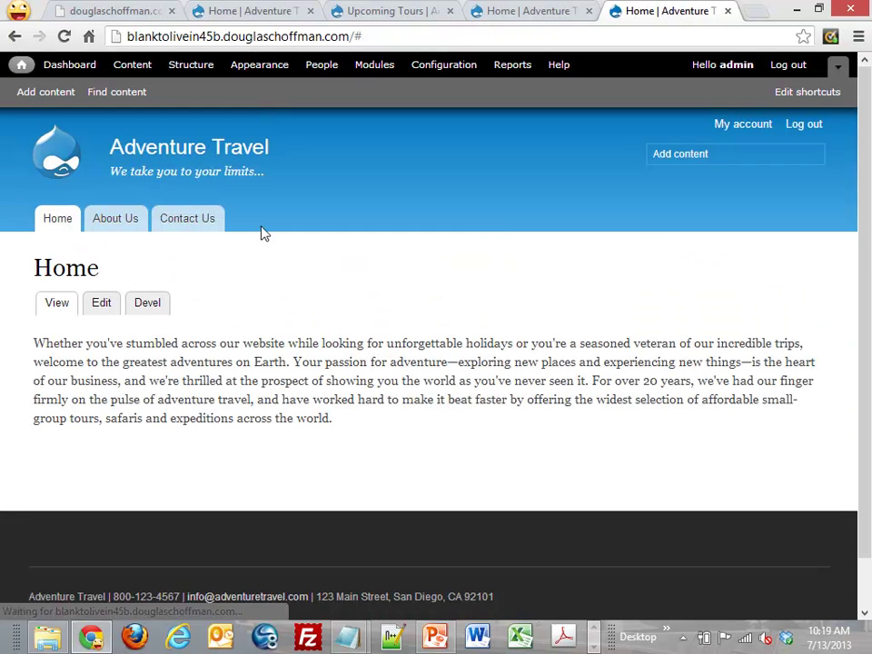
pyautogui.click(205, 220)
pyautogui.scroll(-3, 462, 310)
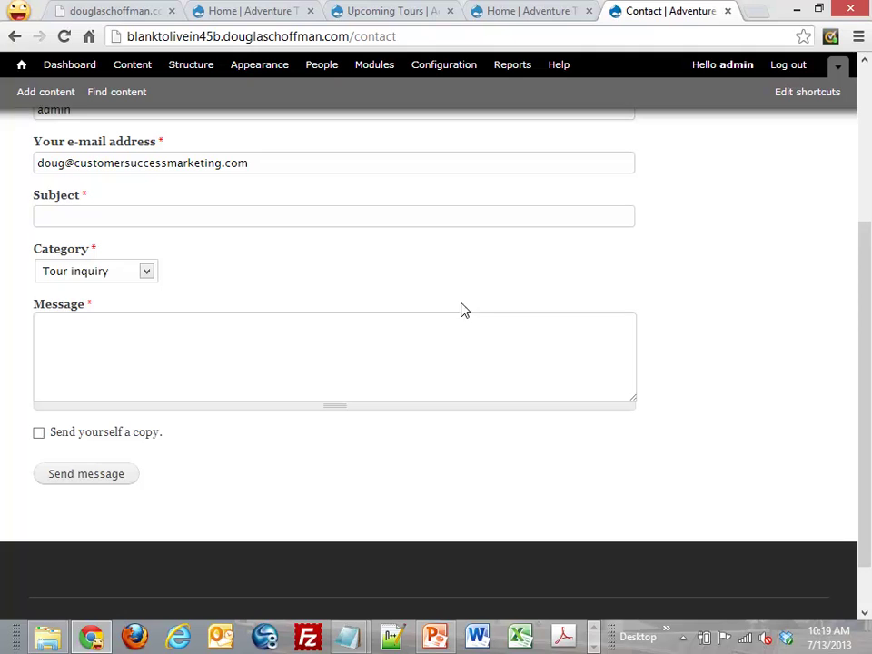
pyautogui.click(146, 272)
pyautogui.click(312, 282)
pyautogui.scroll(2, 305, 268)
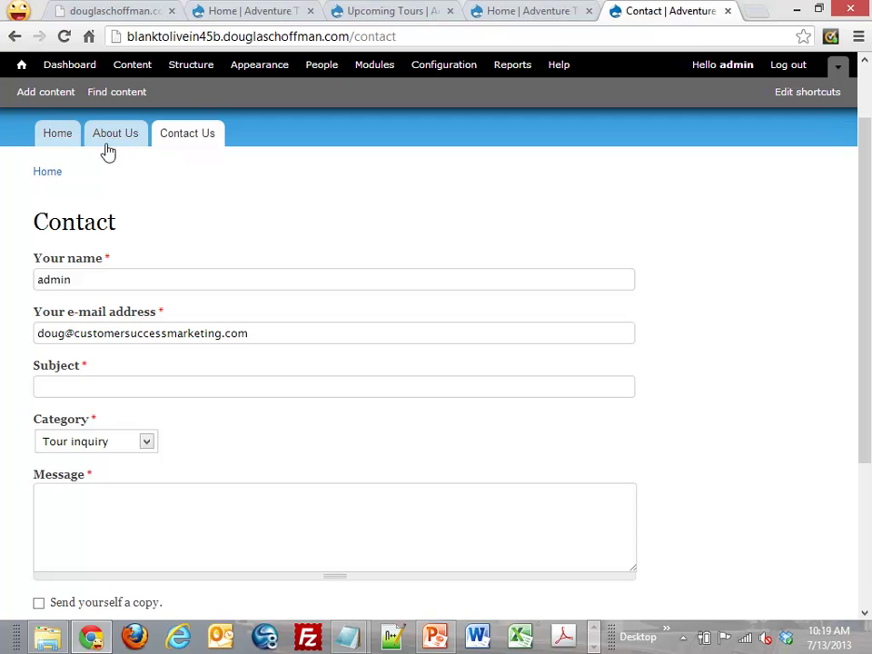
pyautogui.click(22, 65)
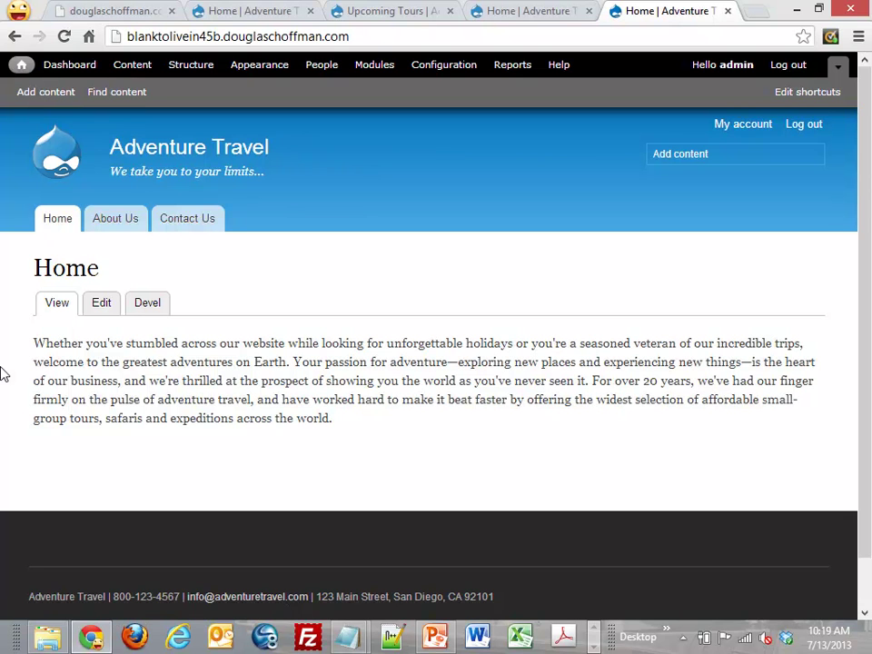
# - Browse the reference blanktolive3 site's Guides and Blog pages, then return to the new site
pyautogui.click(240, 11)
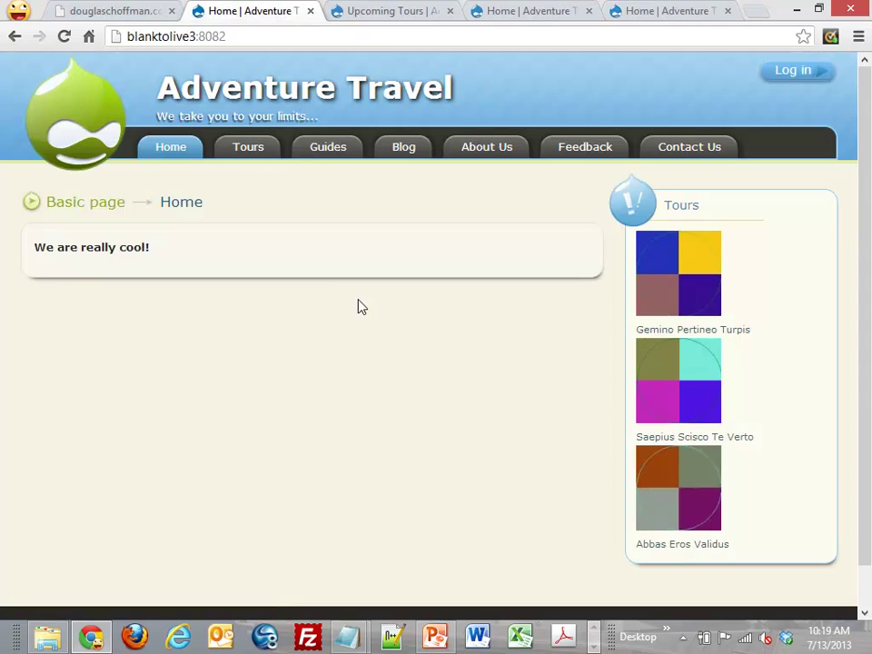
pyautogui.click(335, 153)
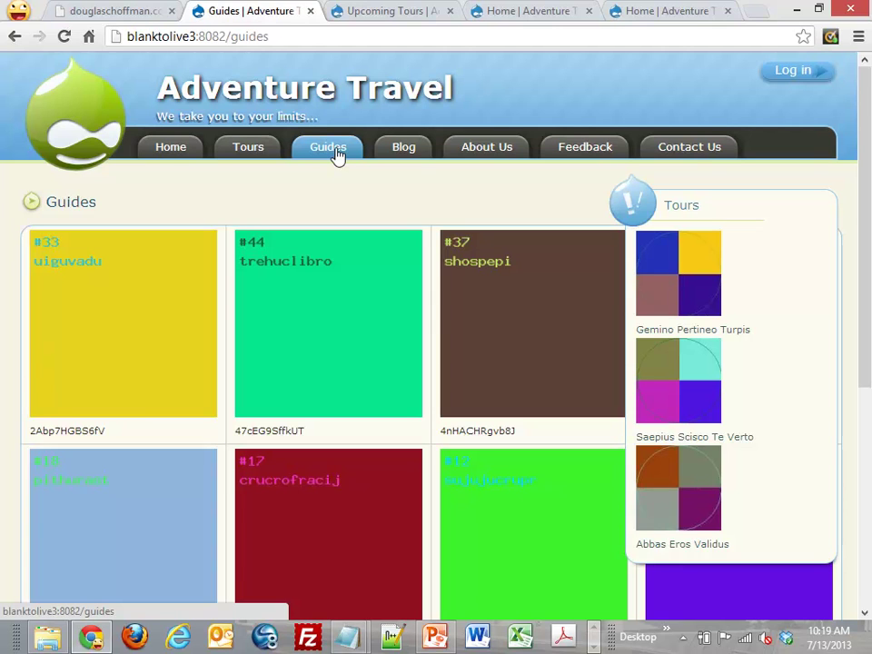
pyautogui.click(404, 154)
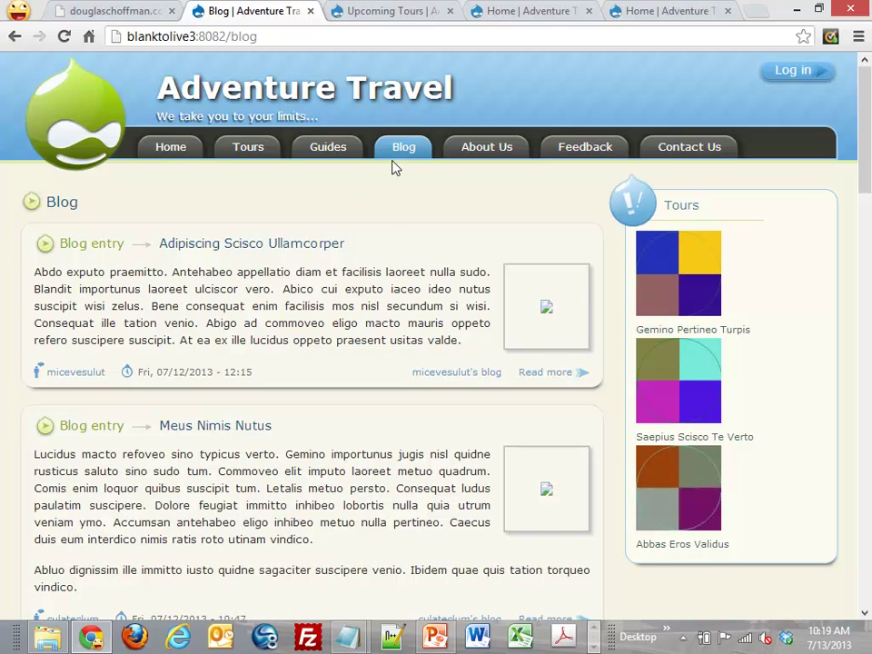
pyautogui.click(633, 16)
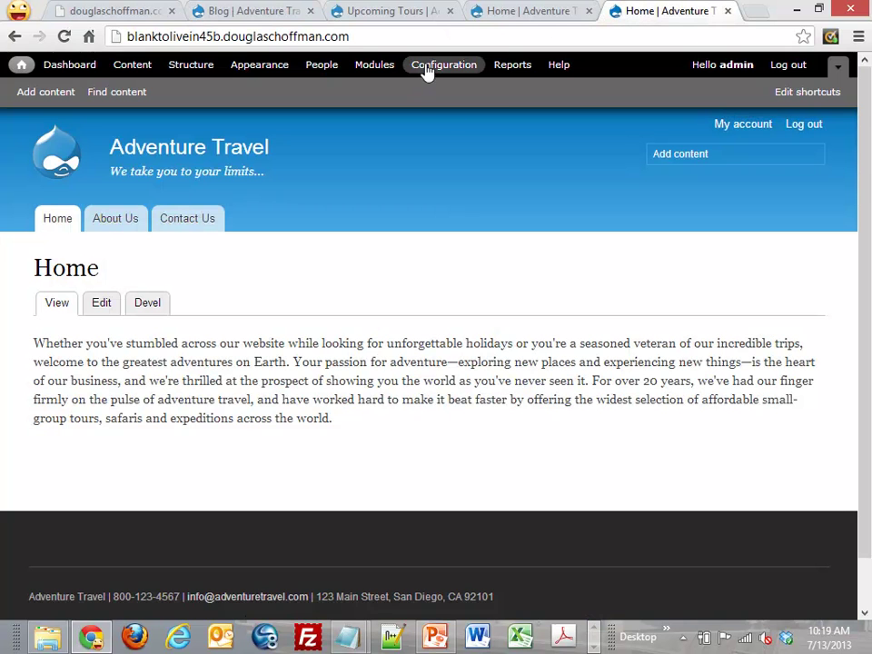
# - Filter the module list for blog, enable the Blog module and save the configuration
pyautogui.click(383, 72)
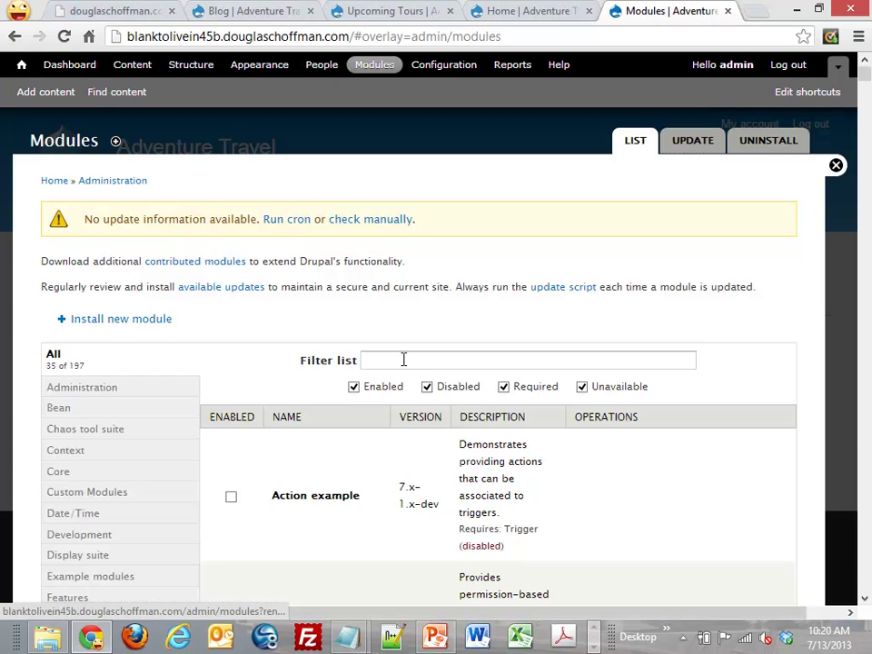
pyautogui.click(402, 360)
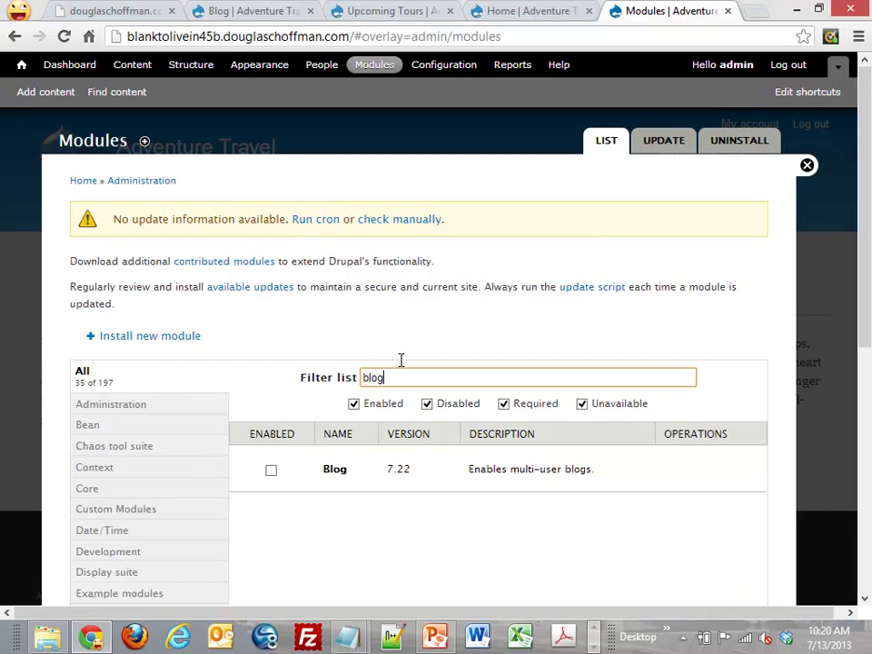
pyautogui.click(271, 471)
pyautogui.scroll(-5, 379, 500)
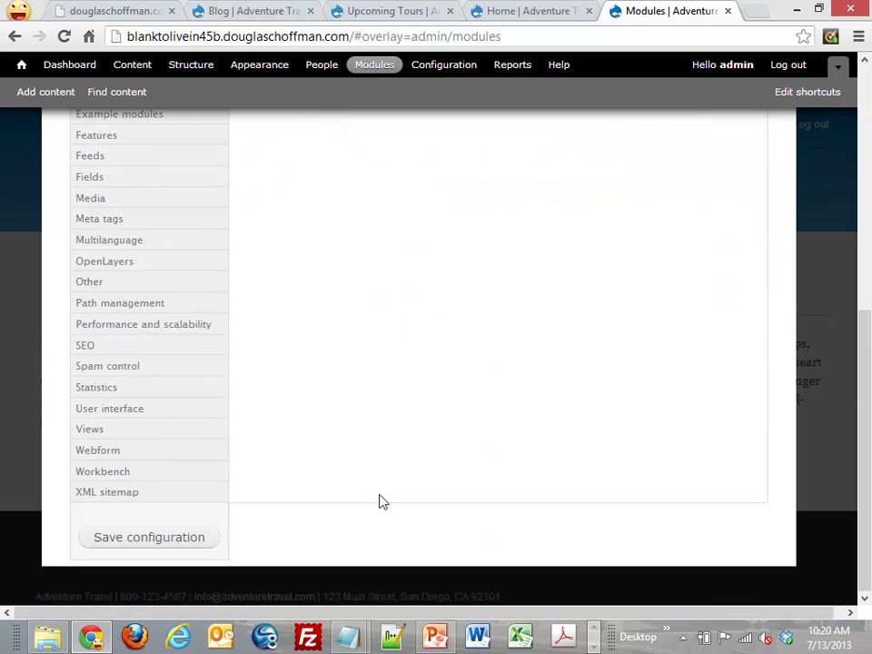
pyautogui.click(167, 540)
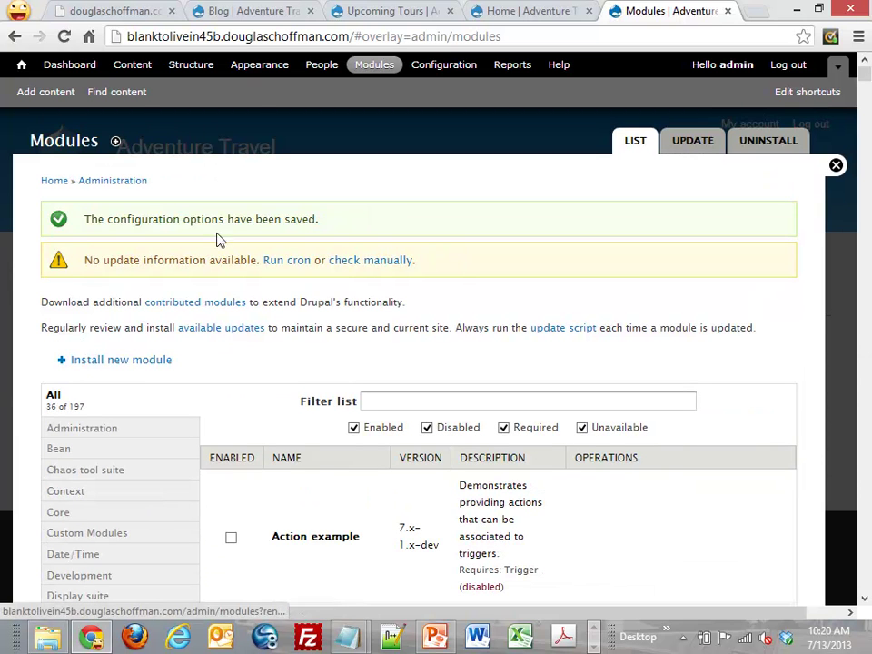
# - Add a main-menu link titled 'Blog' with path blog, and move it right after Home
pyautogui.click(180, 74)
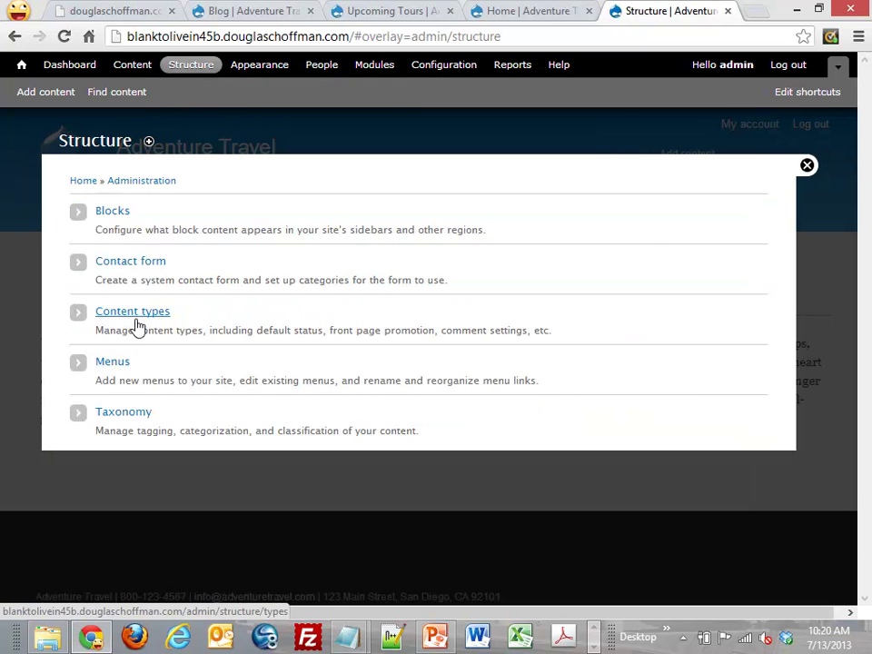
pyautogui.click(117, 364)
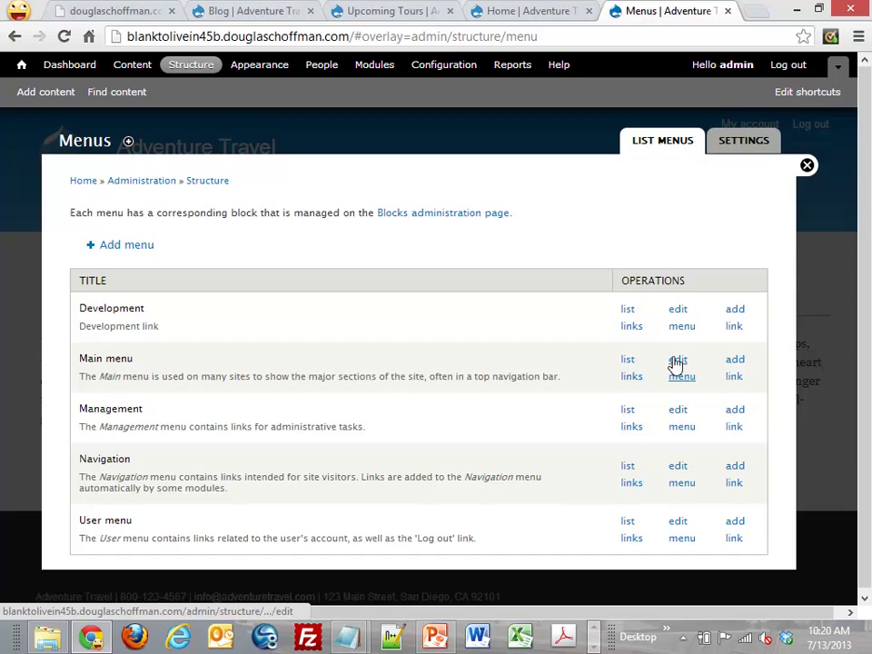
pyautogui.click(733, 364)
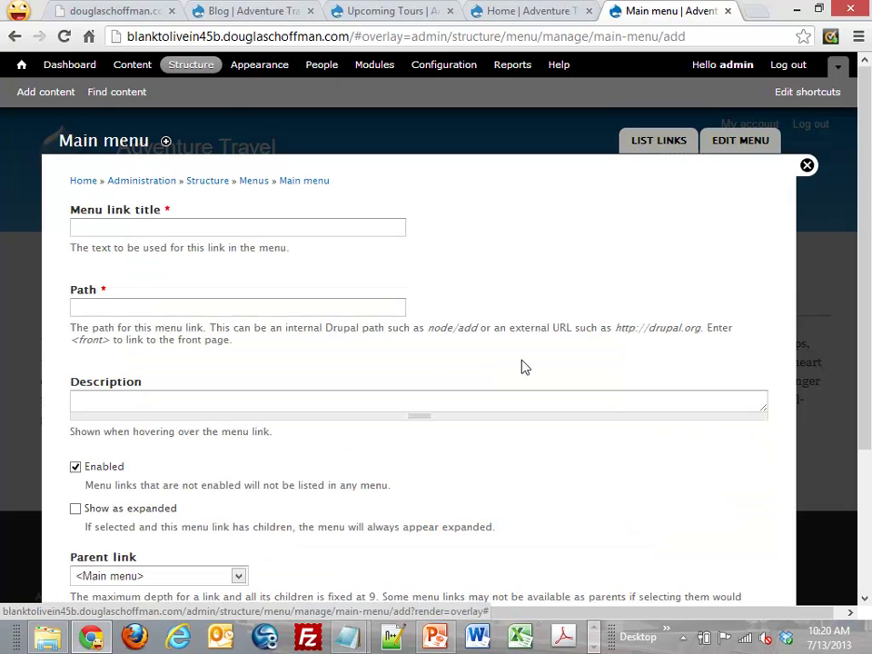
pyautogui.click(106, 228)
pyautogui.write('Blog')
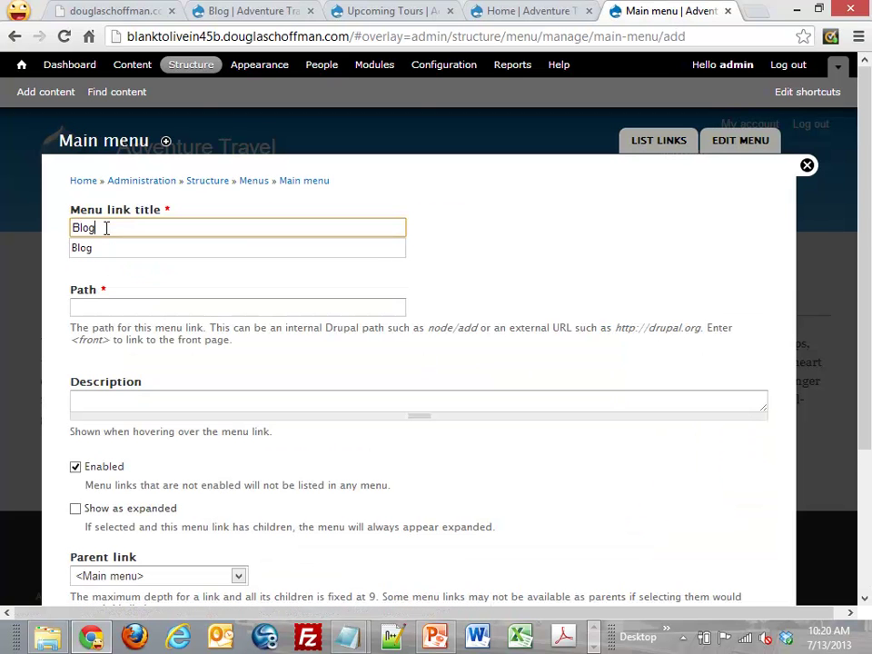
pyautogui.click(111, 307)
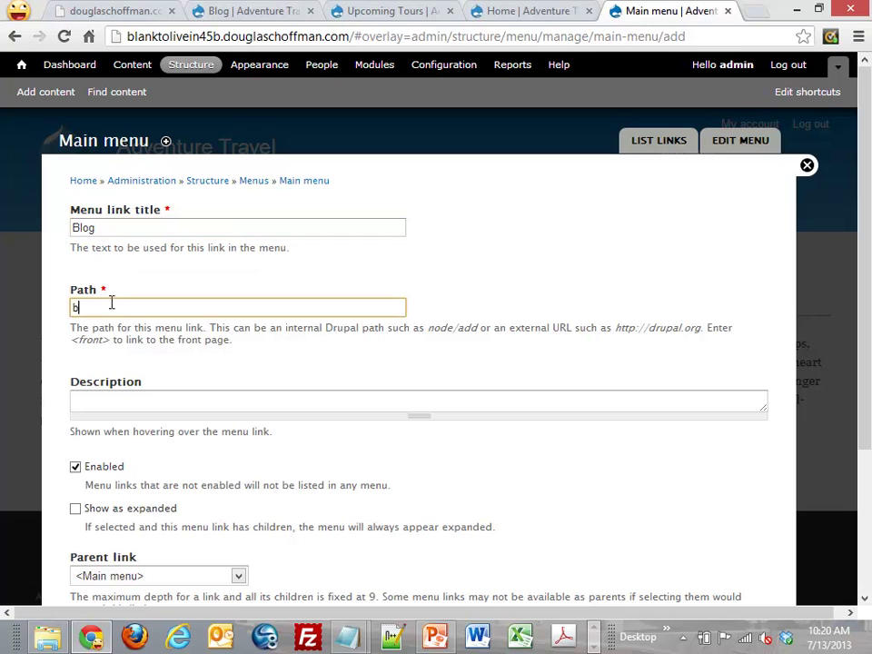
pyautogui.click(118, 327)
pyautogui.scroll(-2, 194, 345)
pyautogui.click(102, 559)
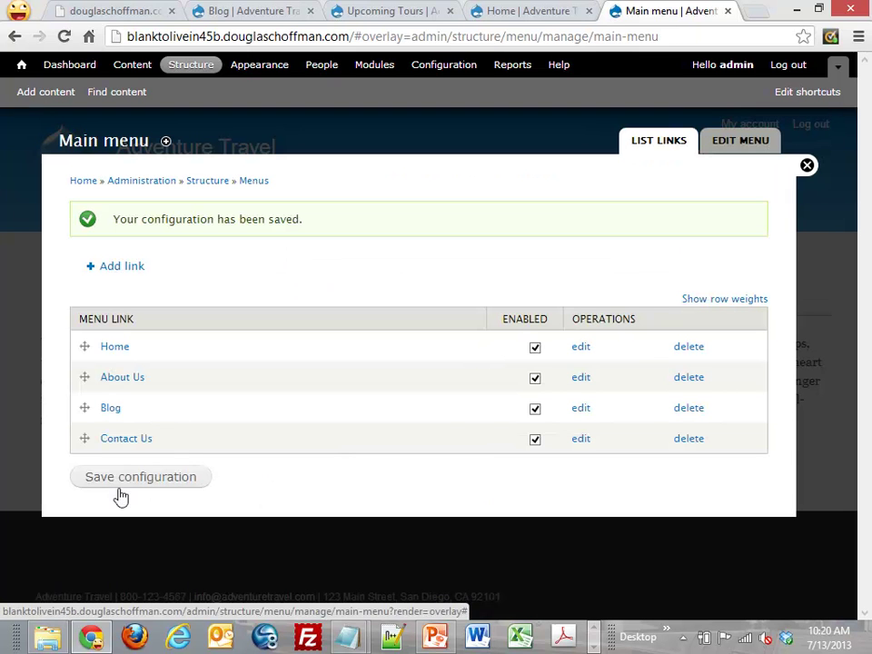
pyautogui.moveTo(86, 415); pyautogui.dragTo(91, 380)
pyautogui.click(143, 525)
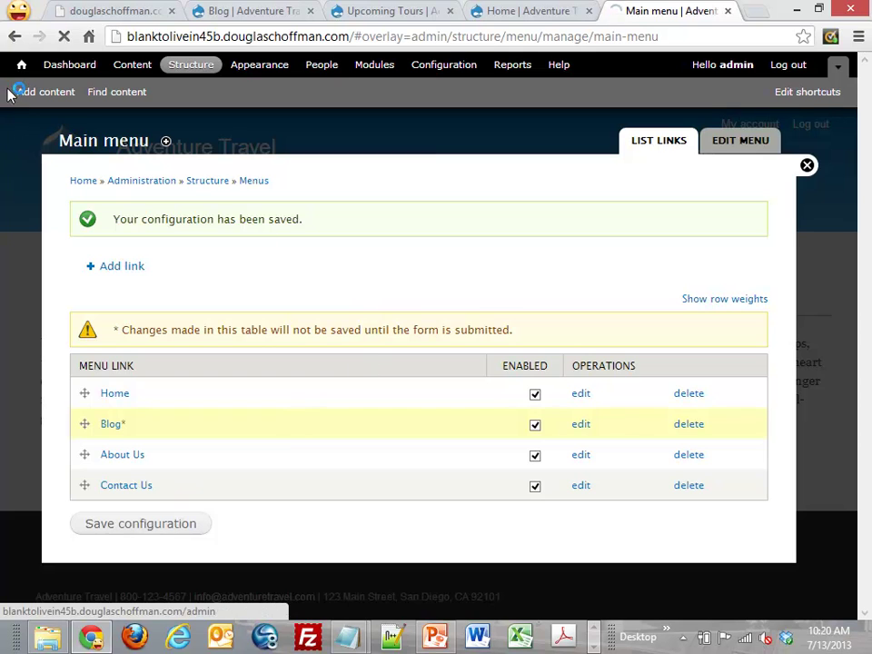
# - View the site's new Blog page, then go to People administration
pyautogui.click(20, 69)
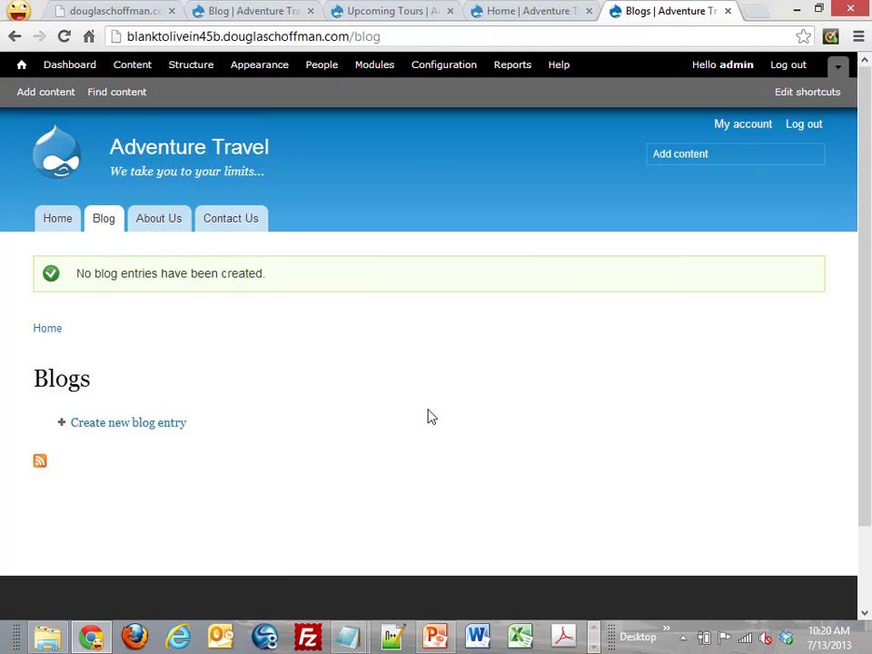
pyautogui.click(329, 74)
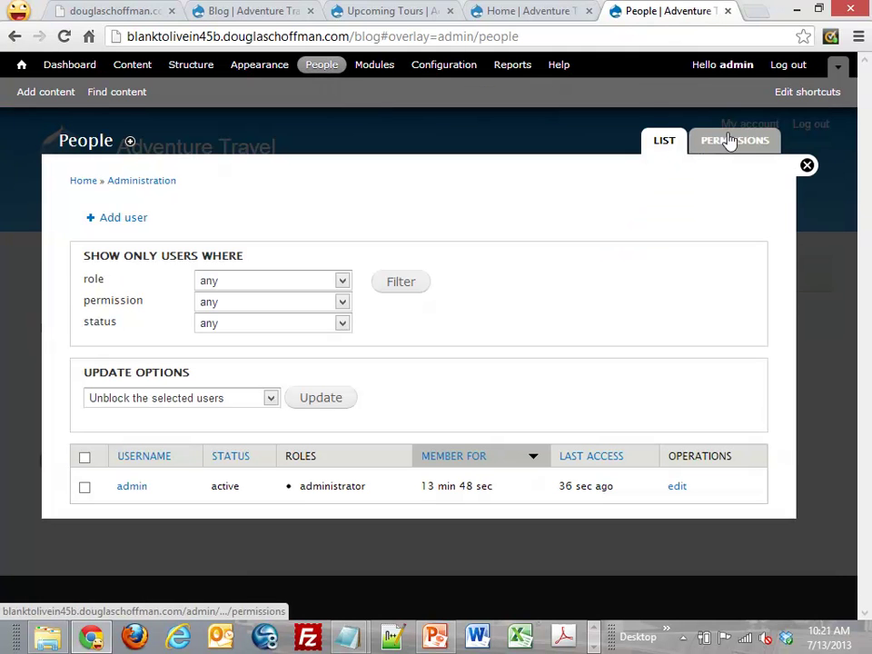
# - Add a new user role named 'guide' from the Roles page
pyautogui.click(730, 141)
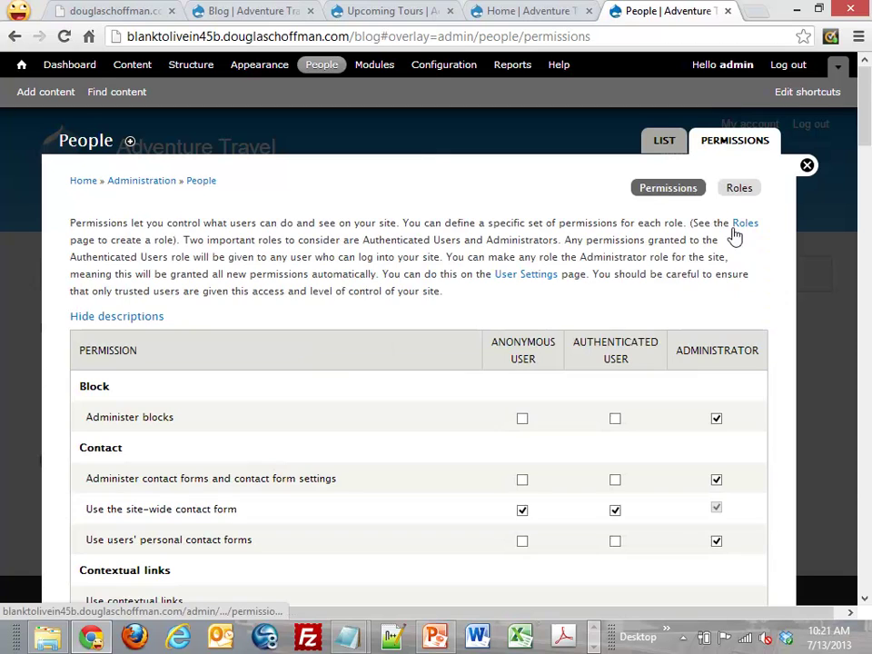
pyautogui.click(740, 188)
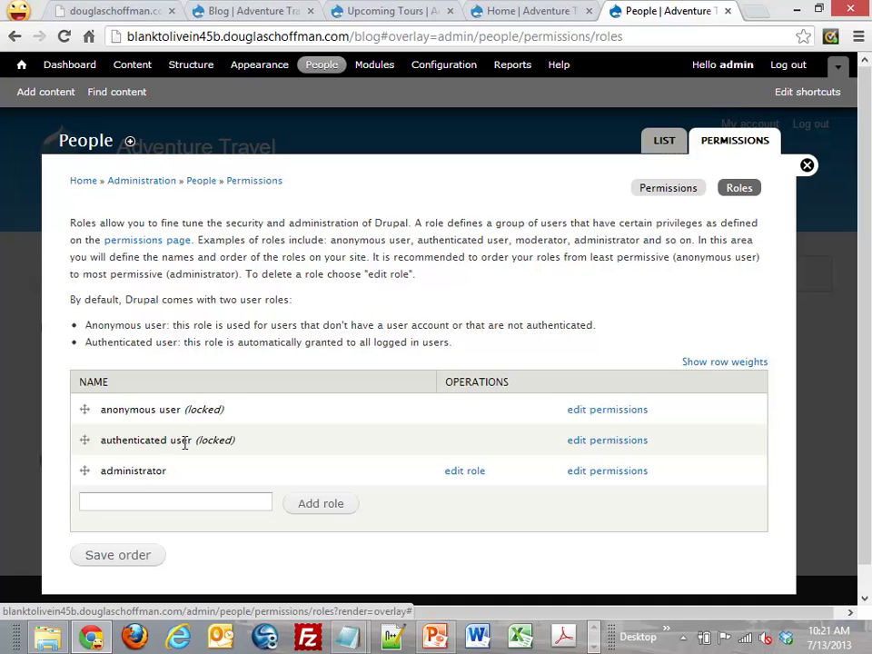
pyautogui.click(142, 503)
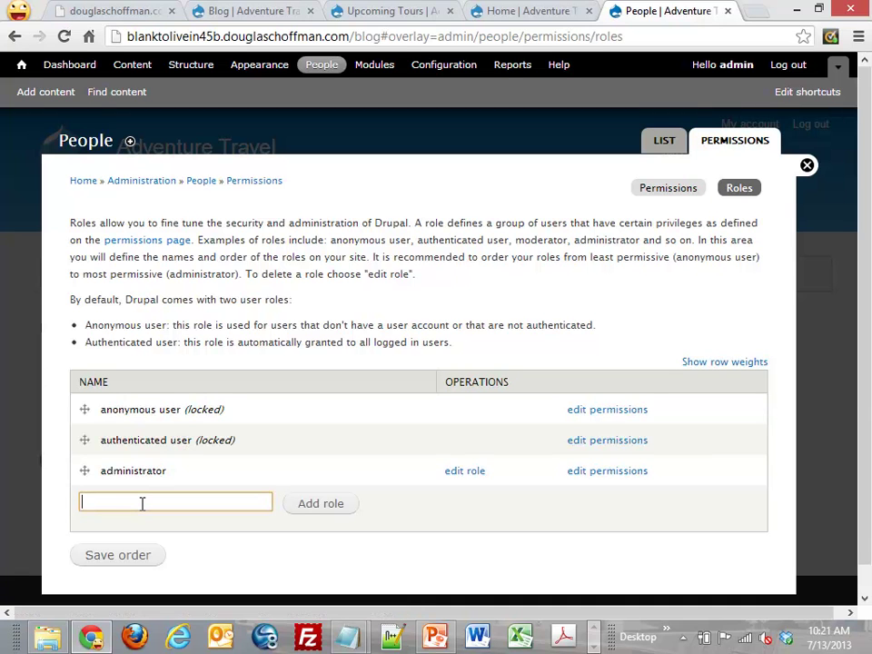
pyautogui.write('guide')
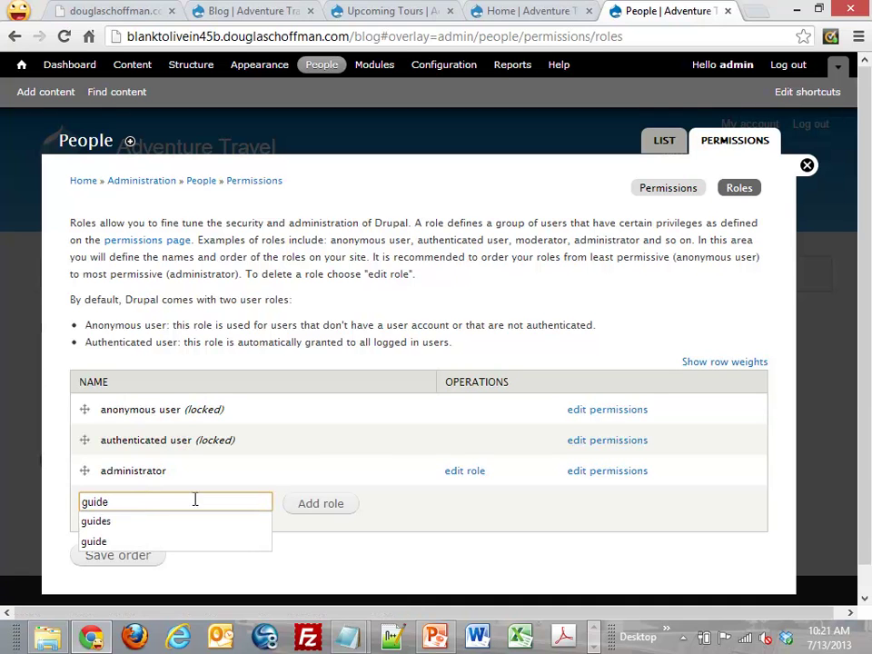
pyautogui.click(343, 455)
pyautogui.click(332, 507)
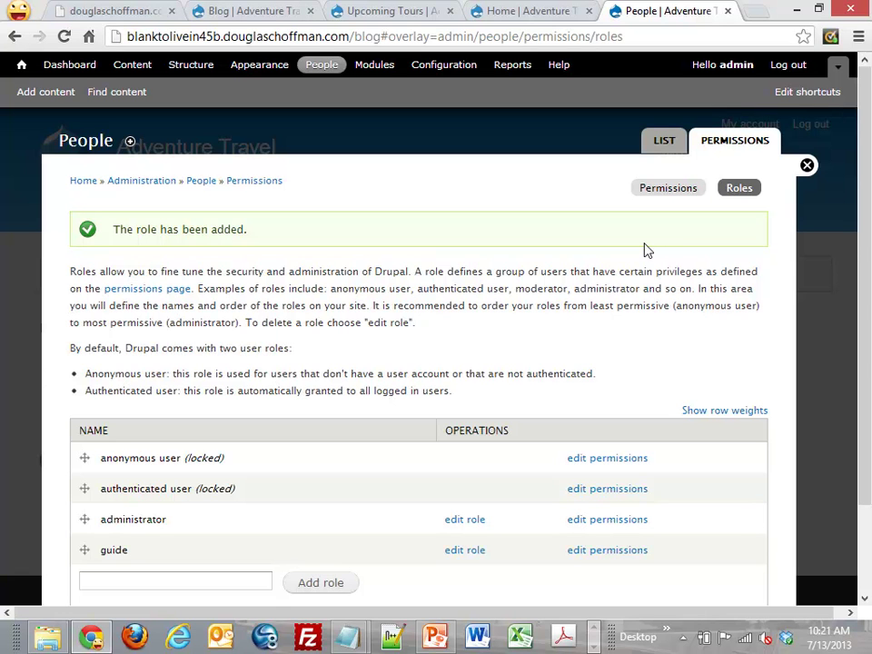
pyautogui.click(668, 187)
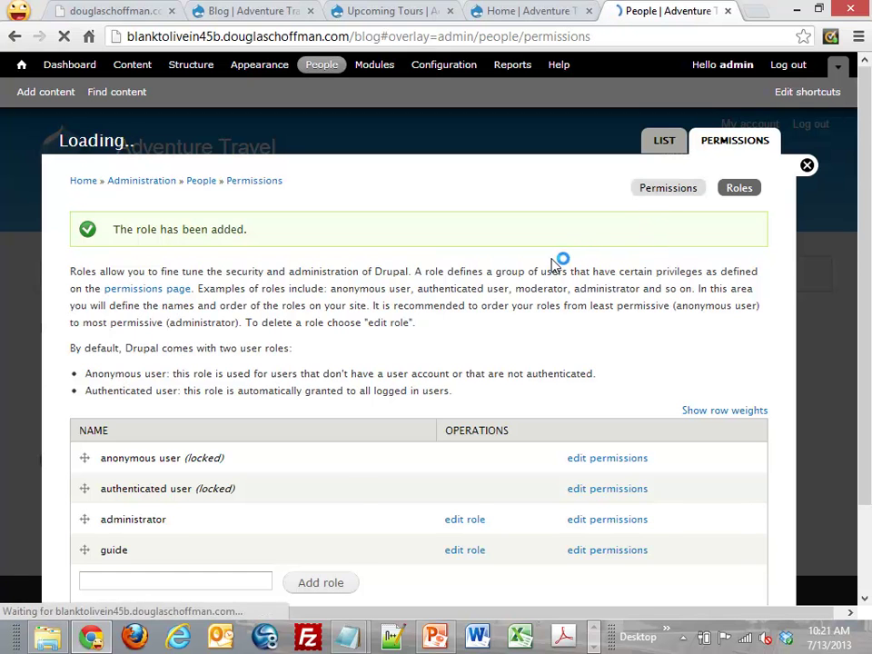
# - Give Guide create, edit own and delete own blog entry permissions, plus administrator blog permissions
pyautogui.moveTo(862, 141); pyautogui.dragTo(716, 369)
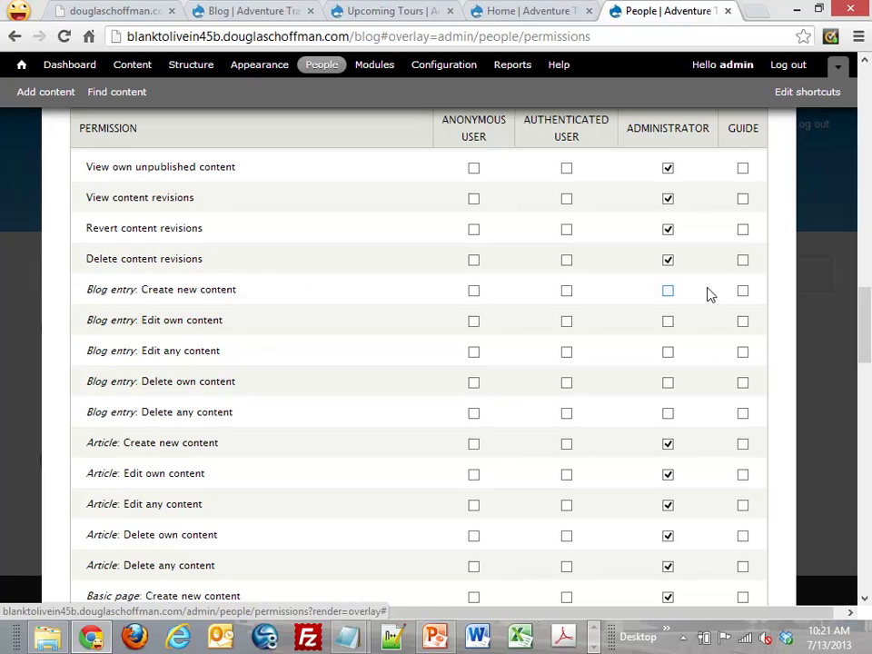
pyautogui.click(742, 293)
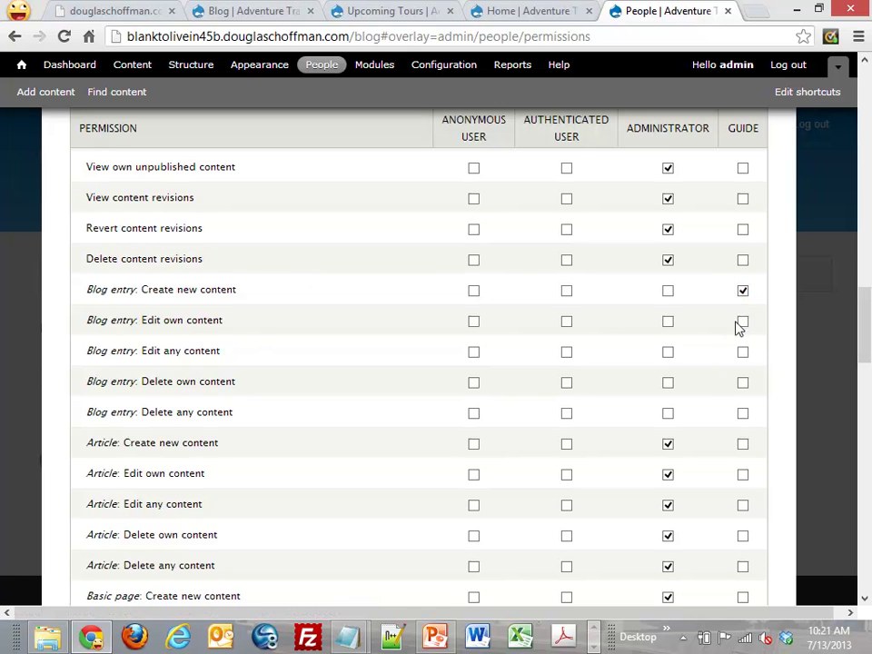
pyautogui.click(743, 324)
pyautogui.click(743, 382)
pyautogui.click(668, 292)
pyautogui.click(668, 355)
pyautogui.click(669, 384)
pyautogui.click(670, 412)
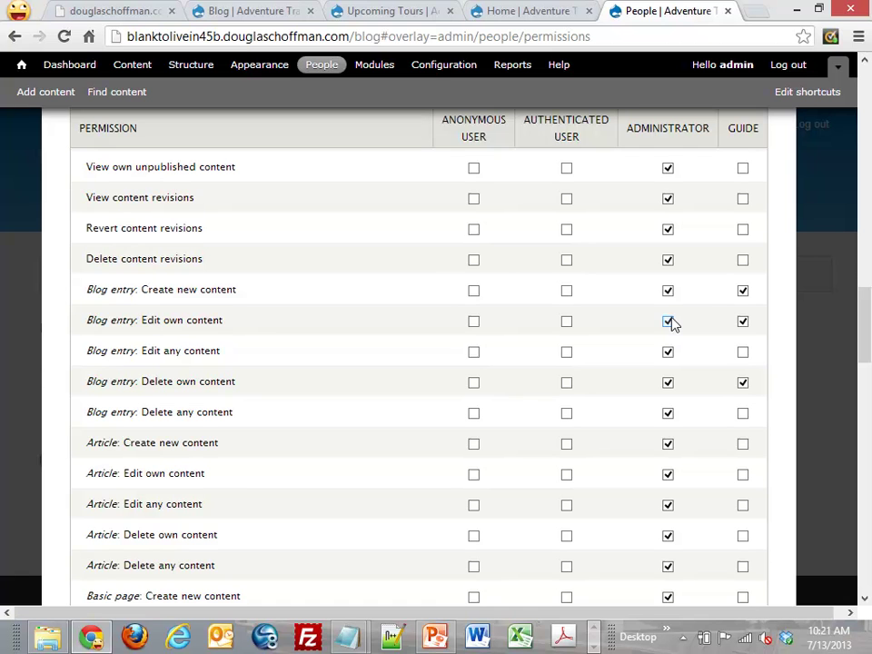
# - Let anonymous and authenticated users view user profiles, and save the permissions
pyautogui.moveTo(868, 337); pyautogui.dragTo(867, 568)
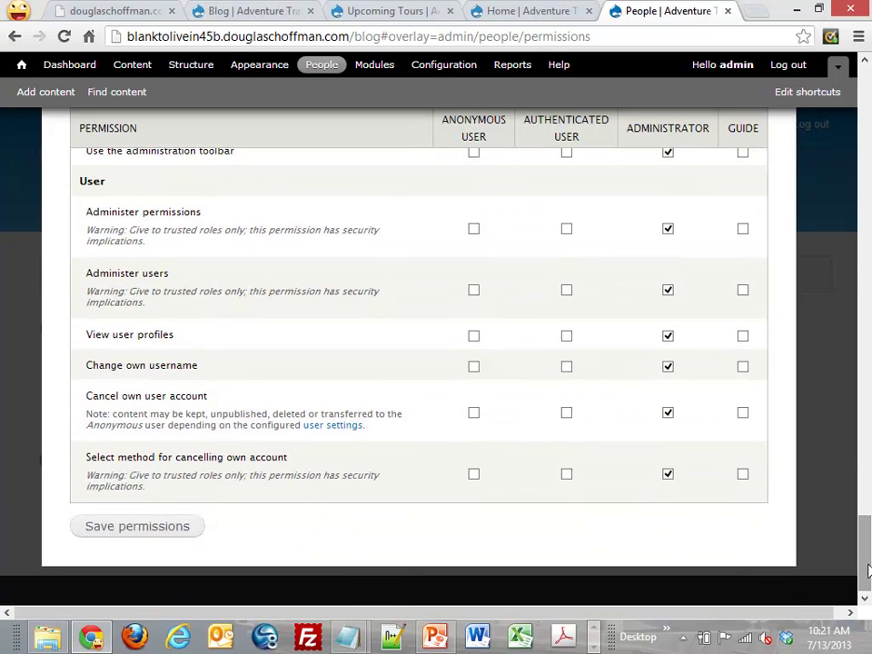
pyautogui.moveTo(175, 337); pyautogui.dragTo(72, 338)
pyautogui.click(389, 385)
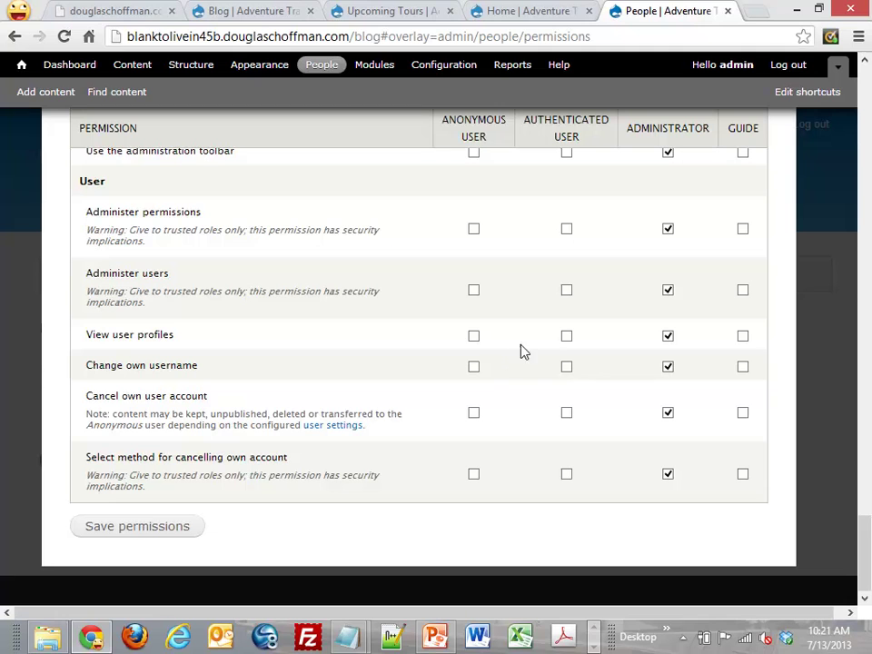
pyautogui.click(474, 337)
pyautogui.click(568, 337)
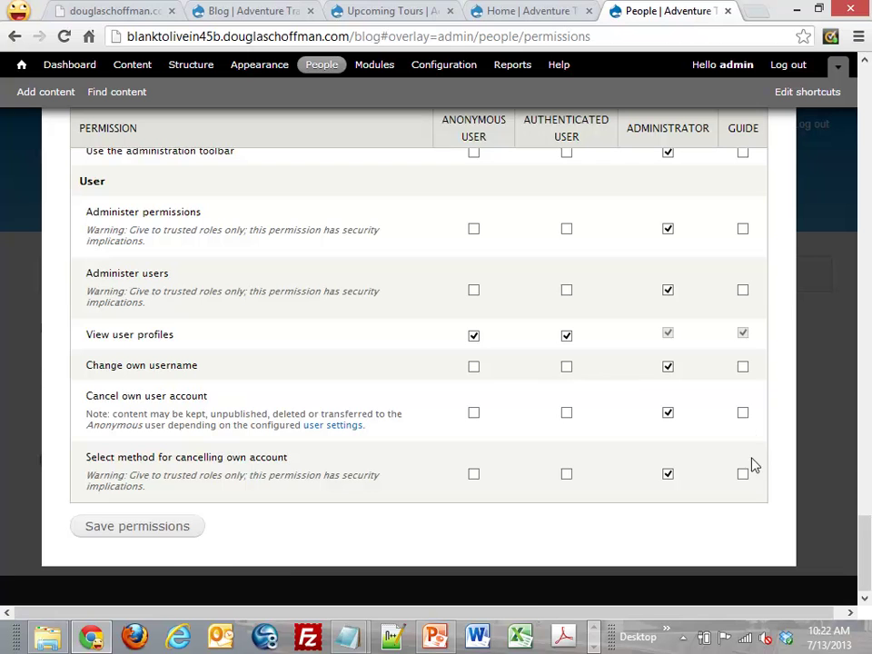
pyautogui.click(175, 527)
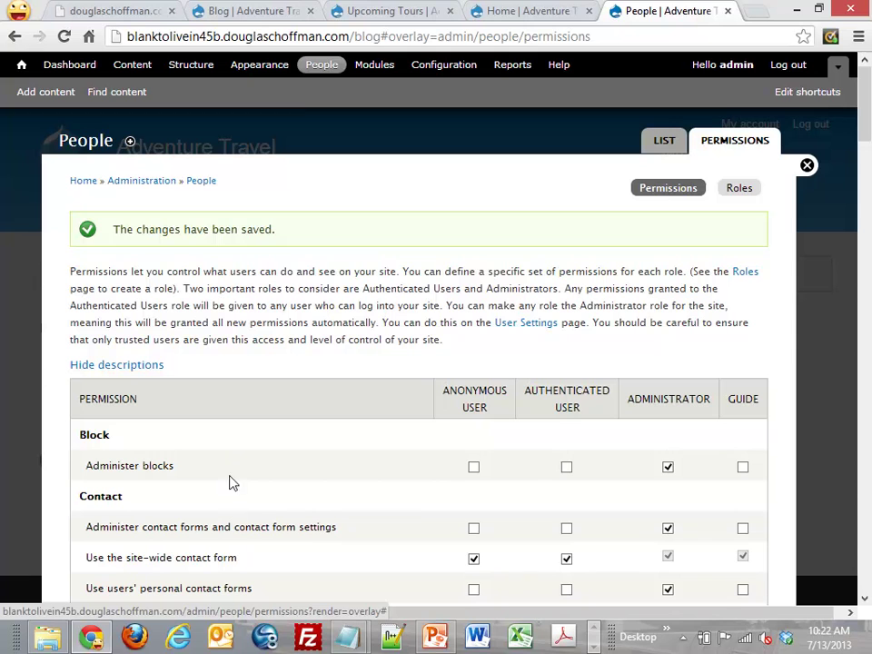
pyautogui.click(323, 67)
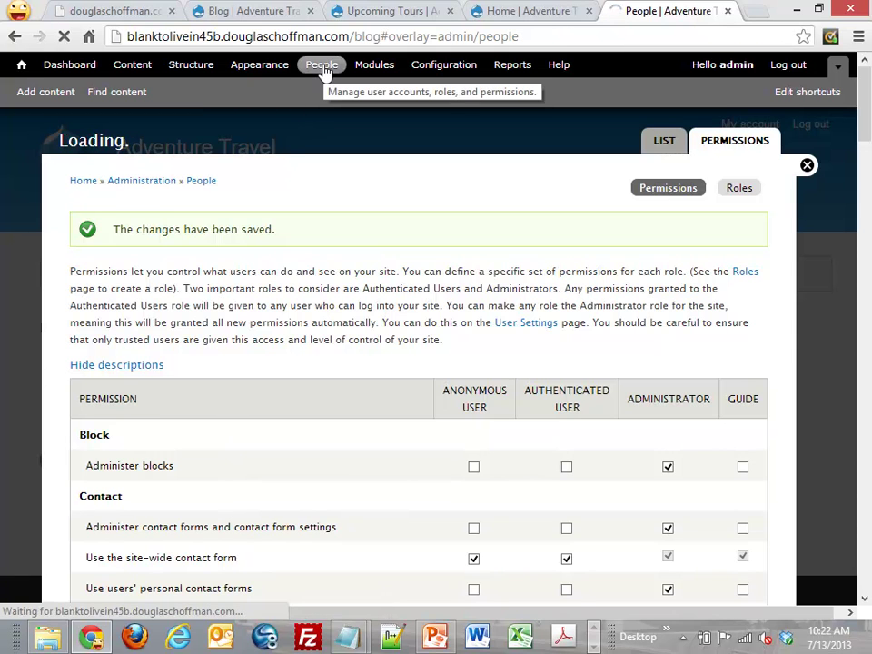
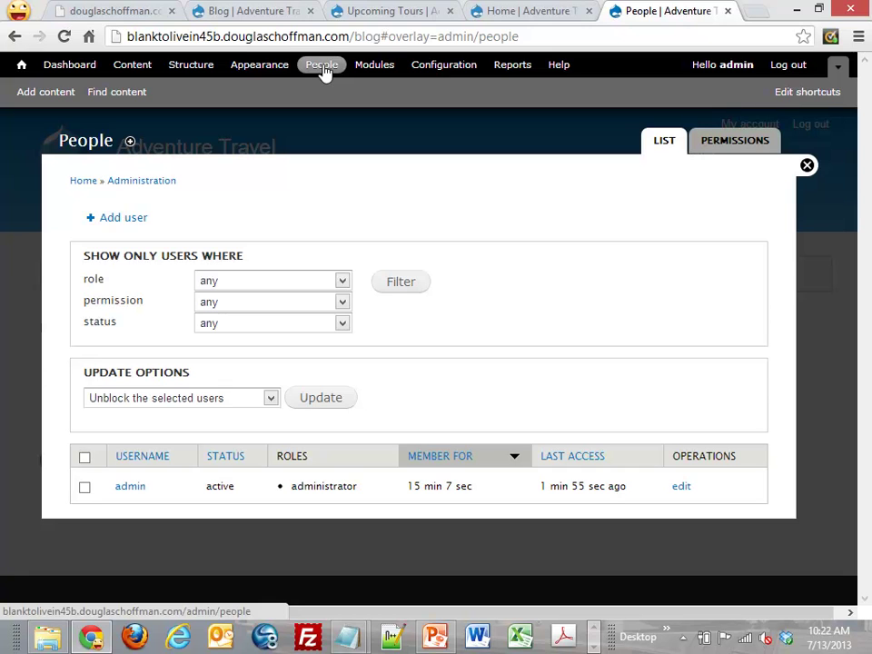
# - Open the Manage fields list for user accounts under Configuration > Account settings
pyautogui.click(322, 70)
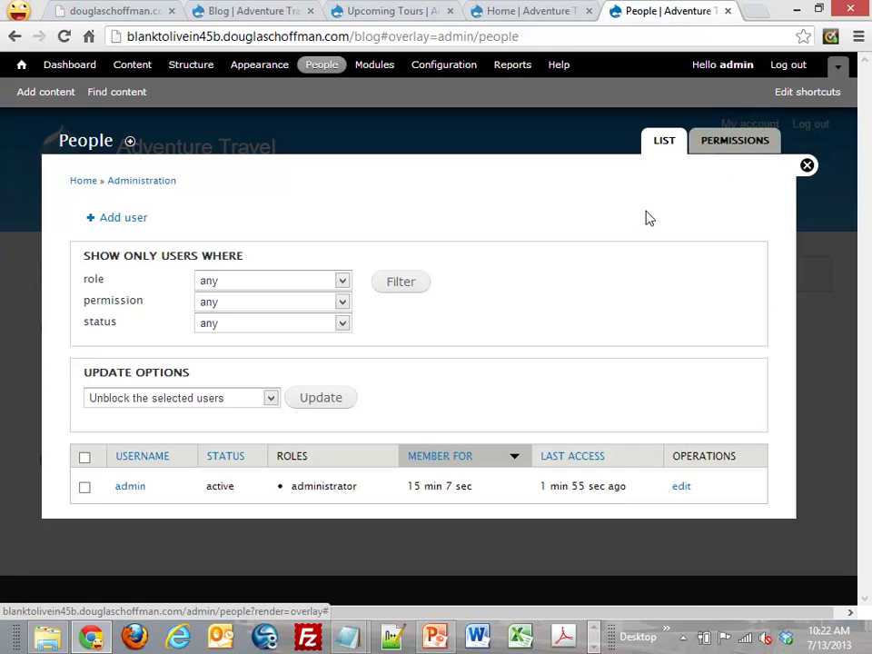
pyautogui.click(445, 65)
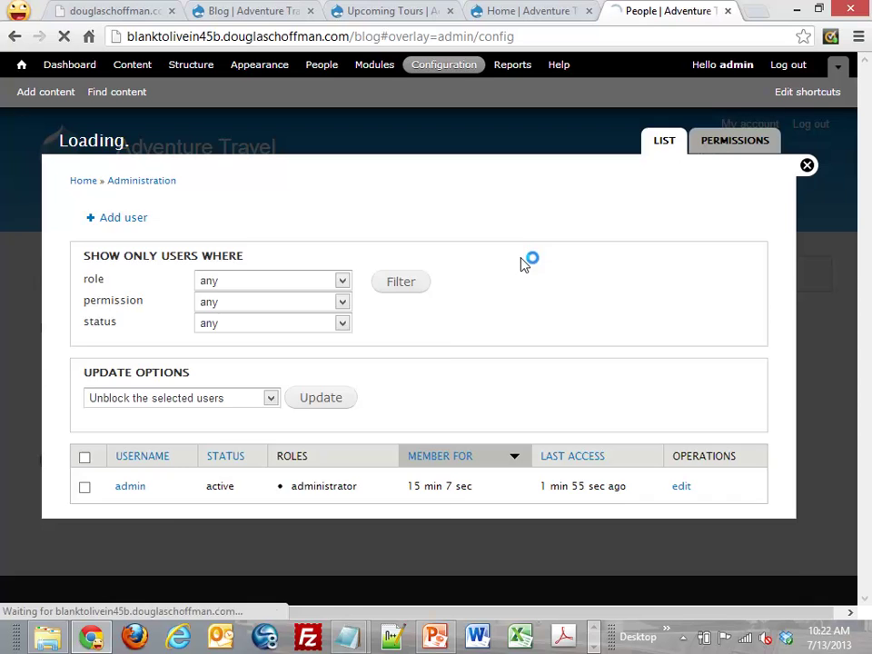
pyautogui.click(186, 269)
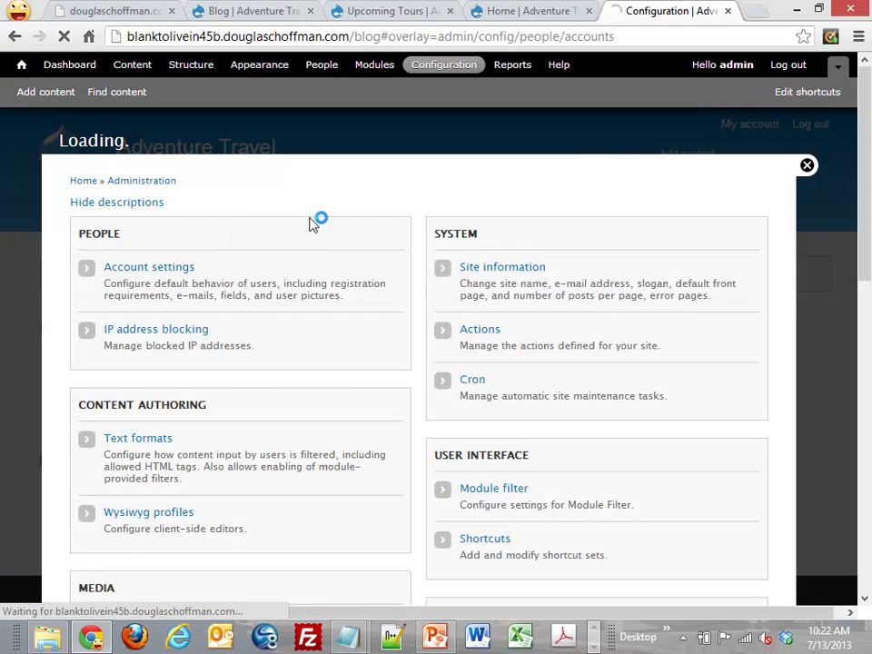
pyautogui.scroll(-1, 358, 244)
pyautogui.scroll(1, 366, 247)
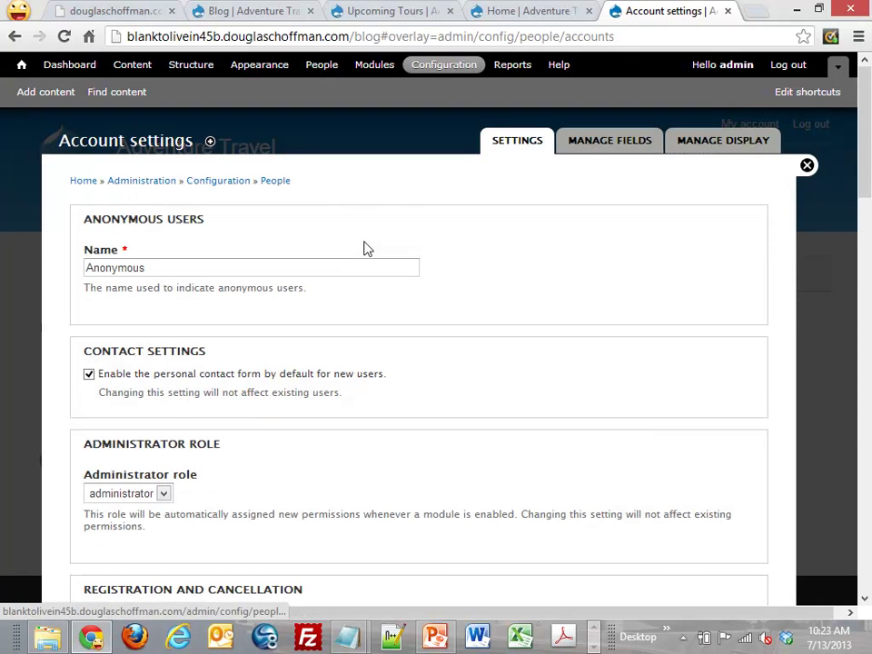
pyautogui.click(589, 151)
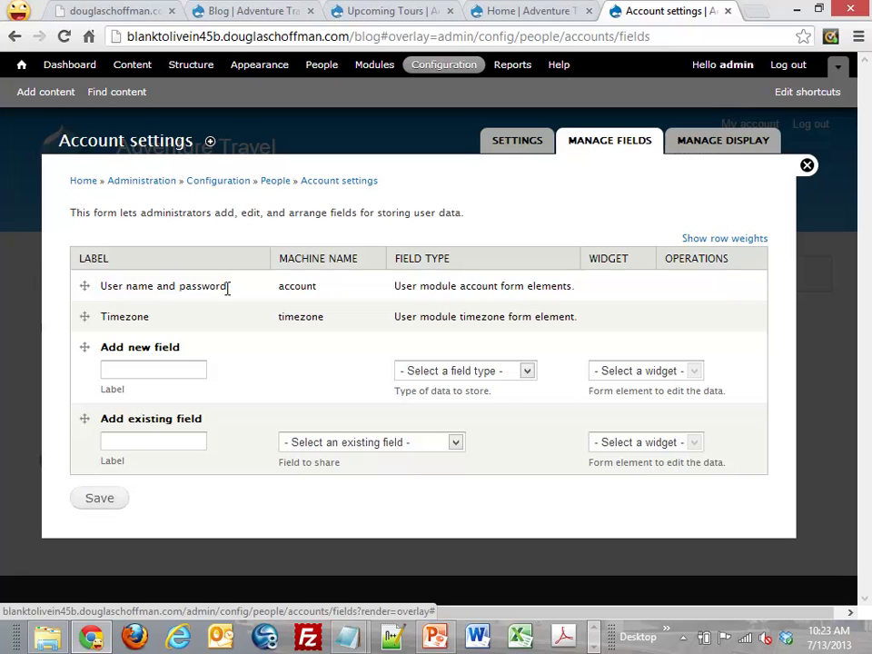
# - Add a required Text user field named 'First' with maximum length 12
pyautogui.click(172, 368)
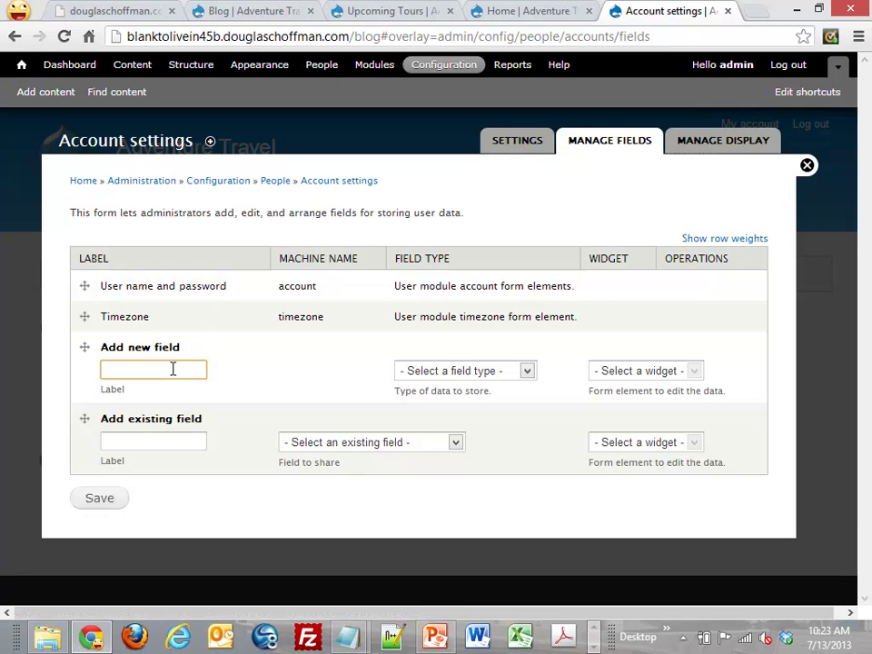
pyautogui.write('First')
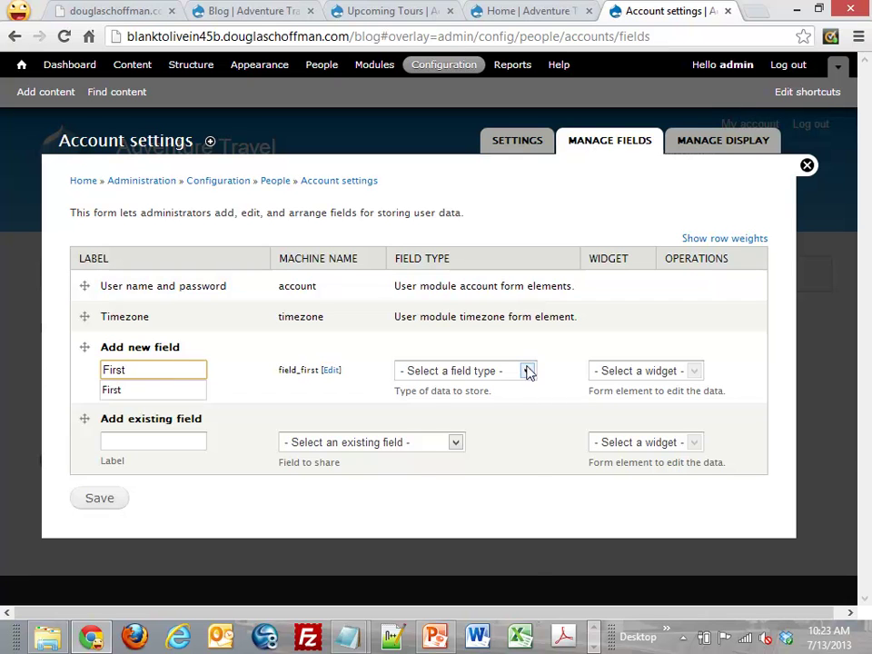
pyautogui.click(529, 373)
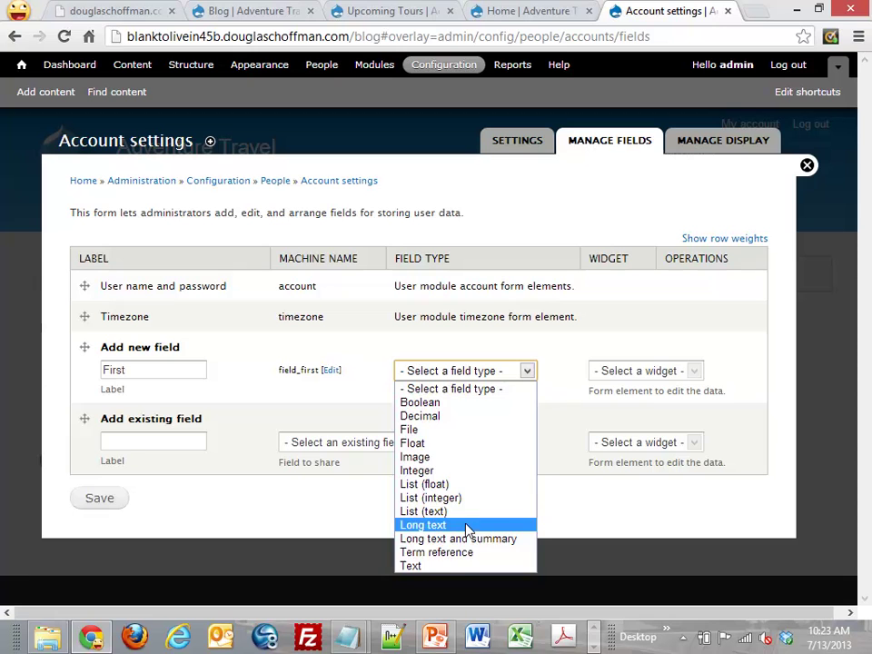
pyautogui.click(459, 566)
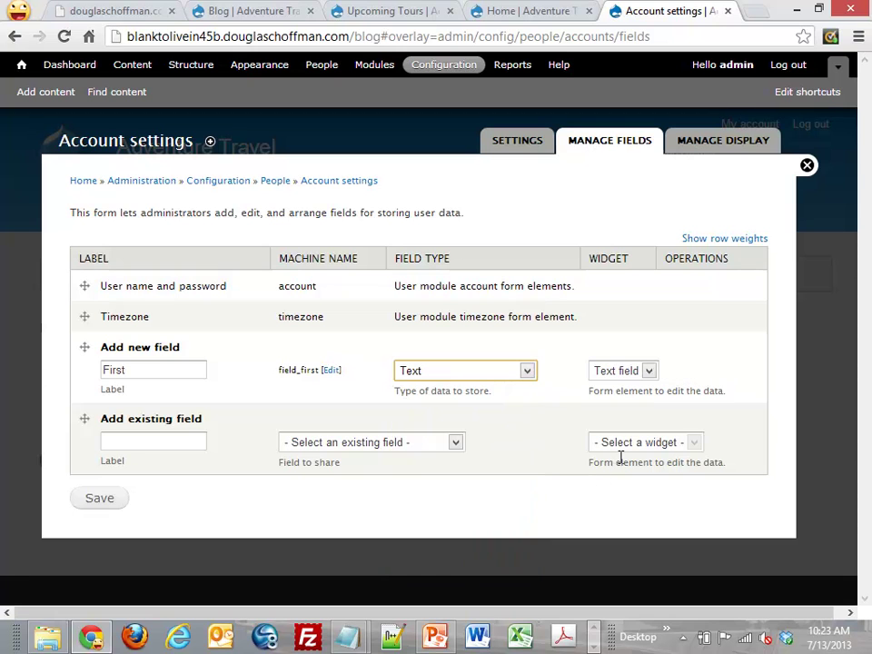
pyautogui.click(96, 499)
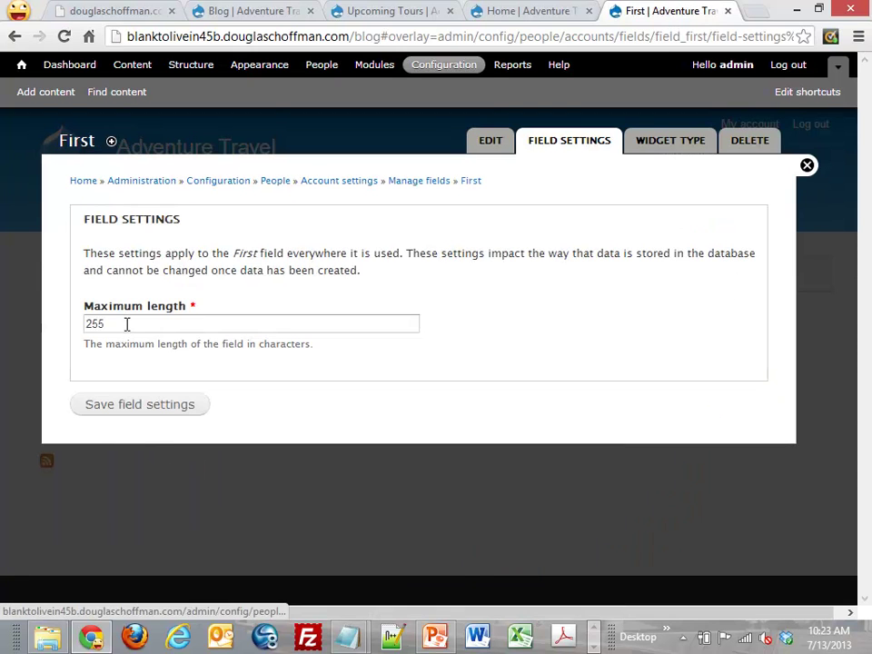
pyautogui.doubleClick(89, 324)
pyautogui.write('12')
pyautogui.click(132, 408)
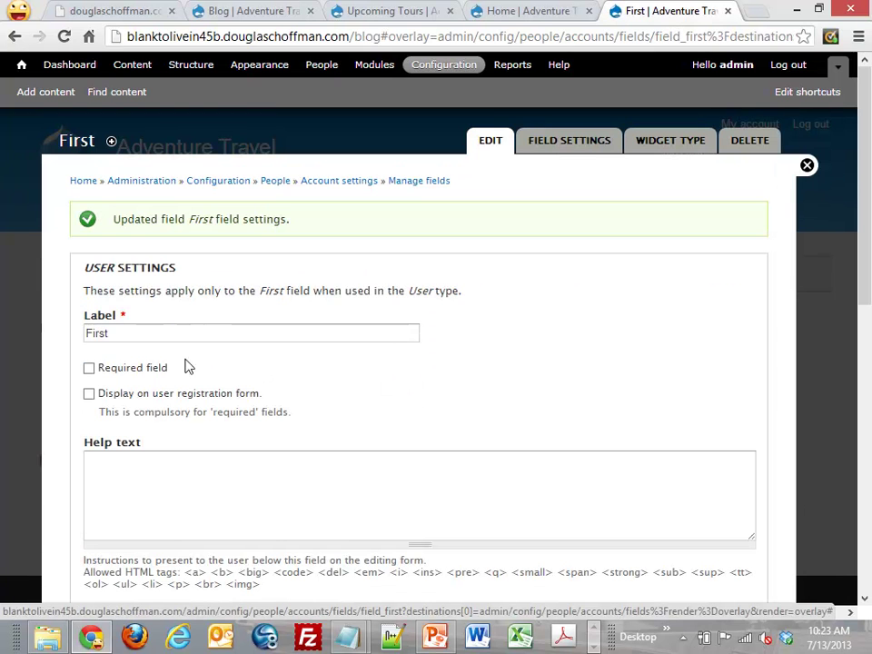
pyautogui.click(88, 368)
pyautogui.scroll(-8, 216, 380)
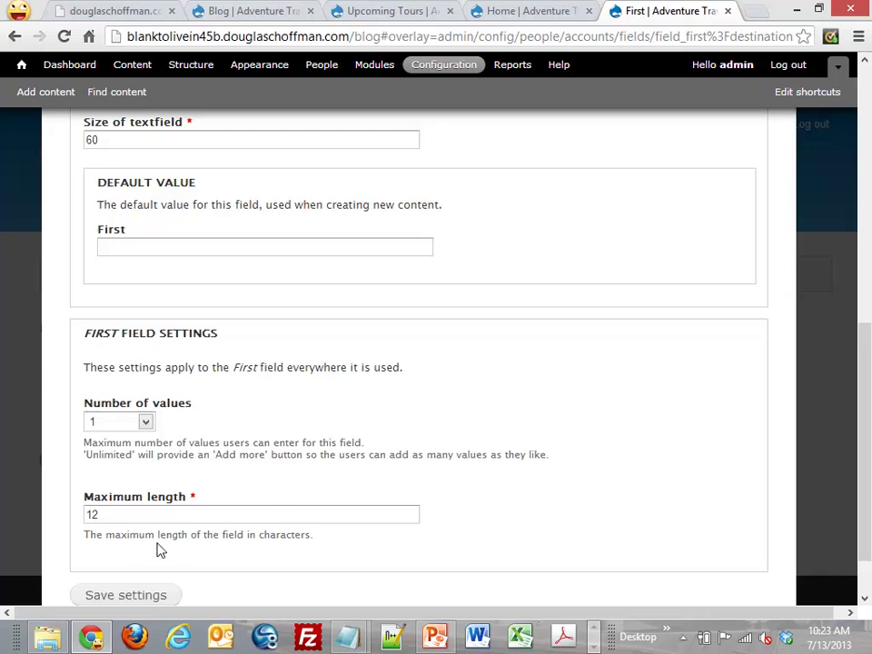
pyautogui.click(123, 529)
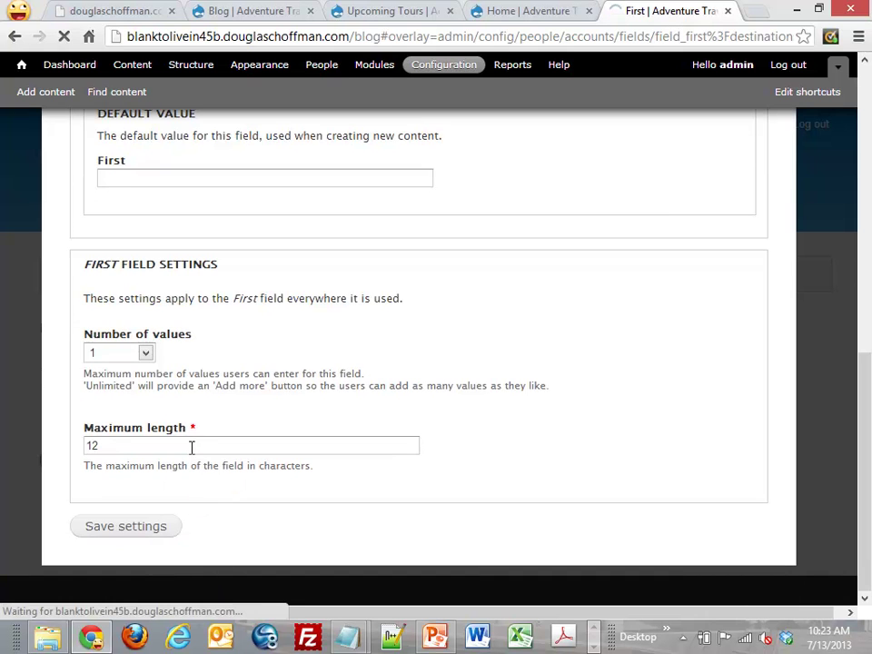
# - Add a required Text user field named 'Last' with default field settings
pyautogui.click(154, 450)
pyautogui.write('Last')
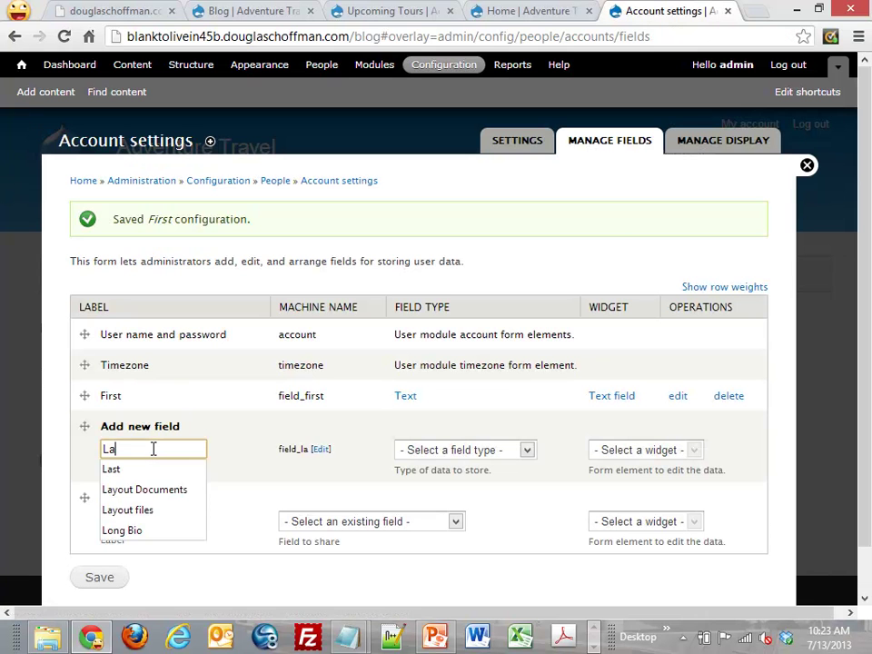
pyautogui.click(465, 449)
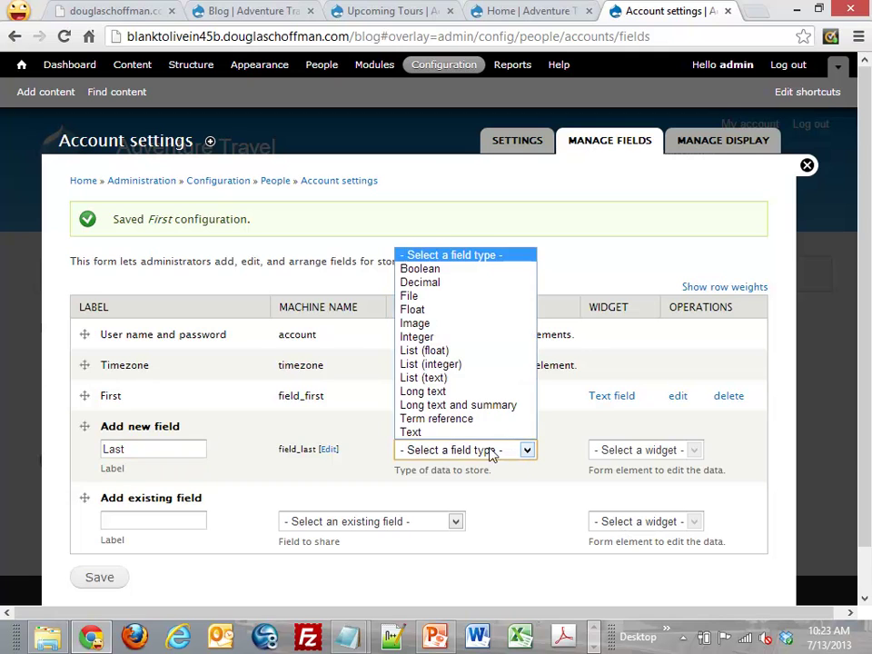
pyautogui.click(458, 419)
pyautogui.click(463, 447)
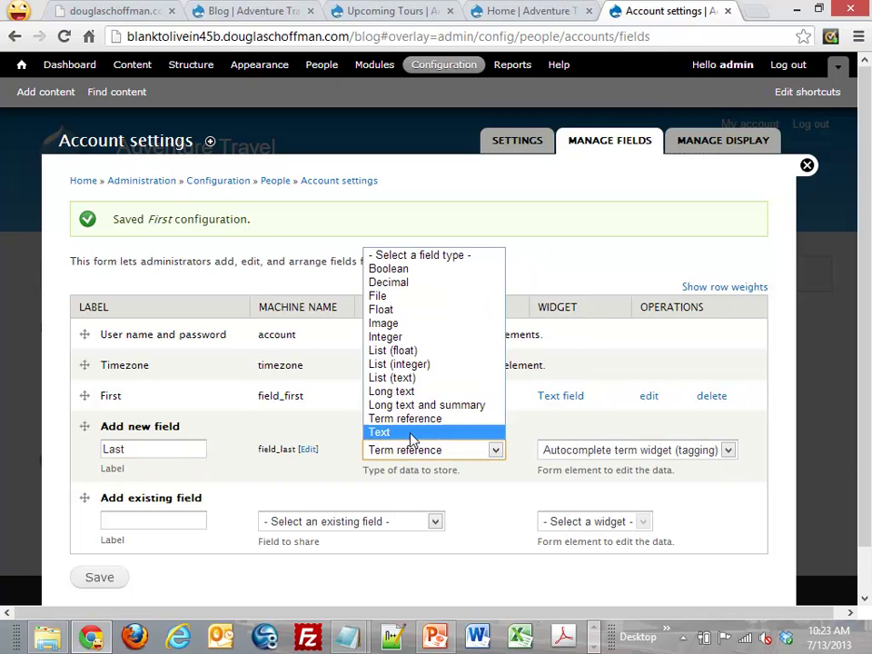
pyautogui.click(422, 432)
pyautogui.click(103, 581)
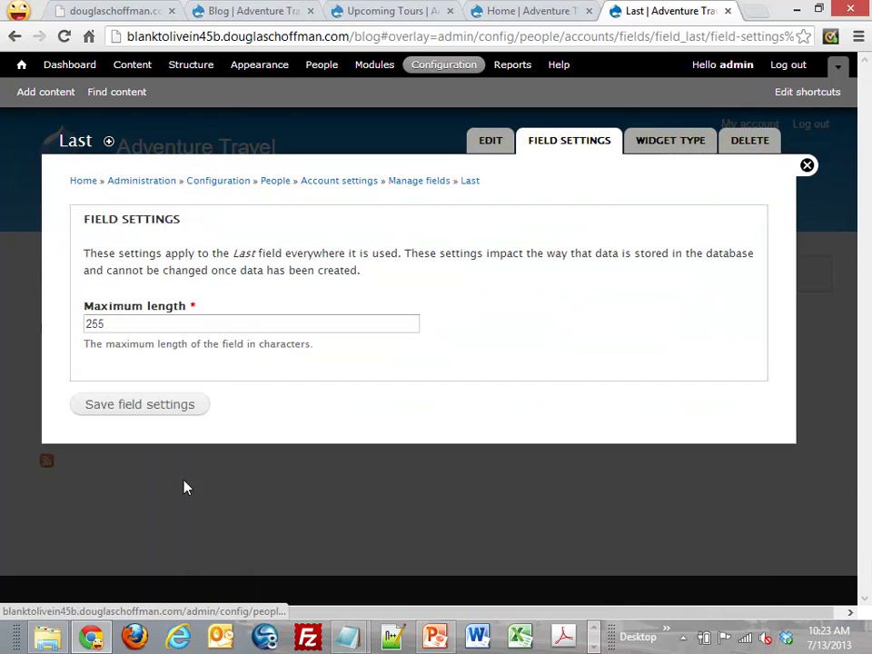
pyautogui.click(117, 409)
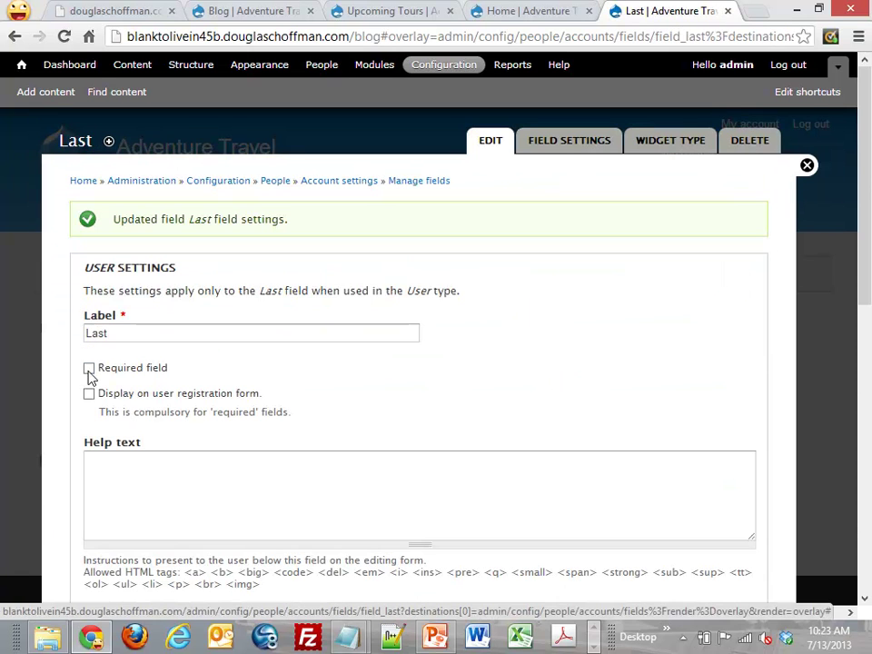
pyautogui.click(87, 367)
pyautogui.scroll(-7, 235, 455)
pyautogui.scroll(-1, 205, 524)
pyautogui.click(148, 525)
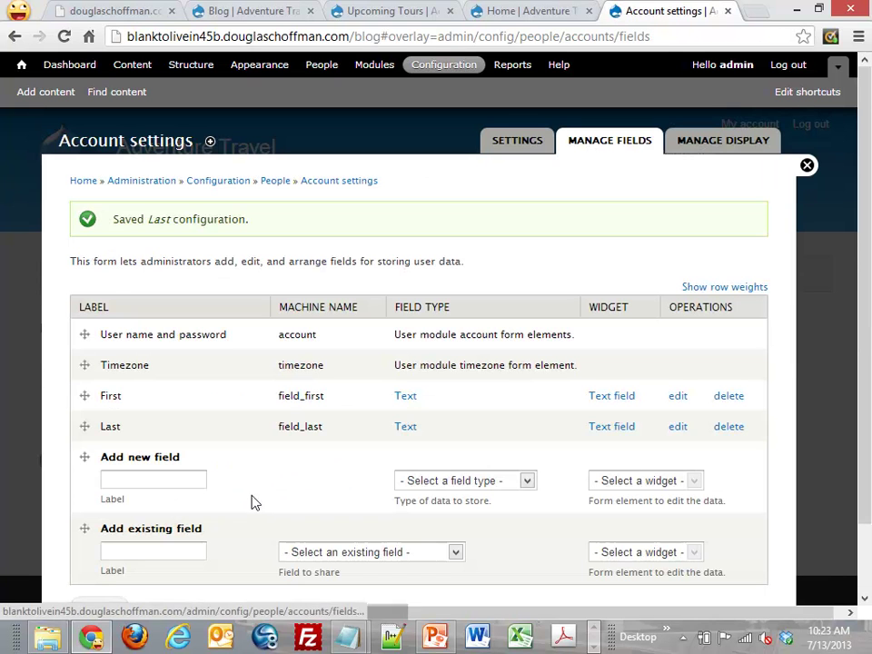
pyautogui.click(183, 479)
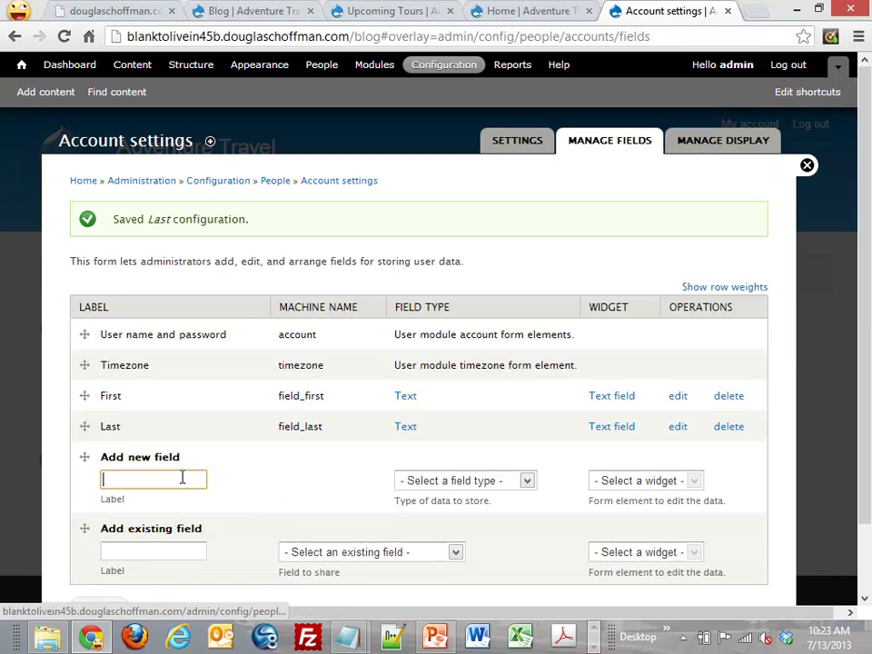
# - Add a required Long text user field named 'Bio' and save its configuration
pyautogui.write('Bio')
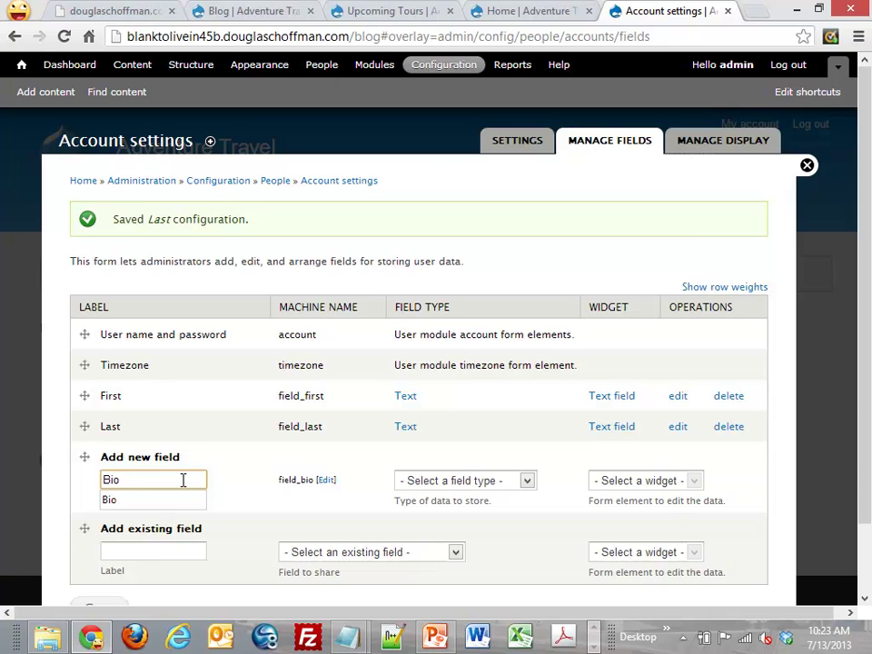
pyautogui.click(499, 483)
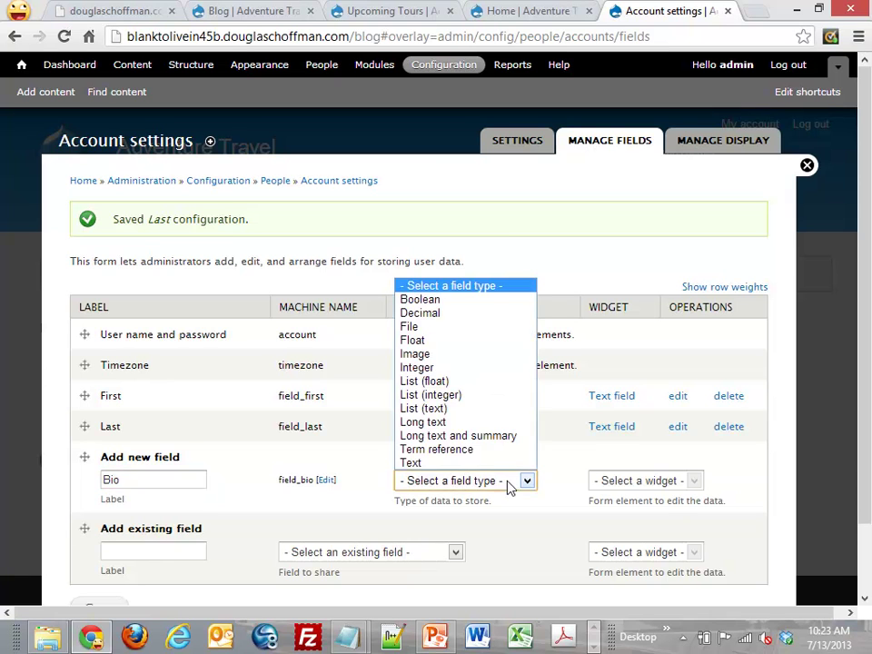
pyautogui.click(485, 422)
pyautogui.scroll(-1, 413, 516)
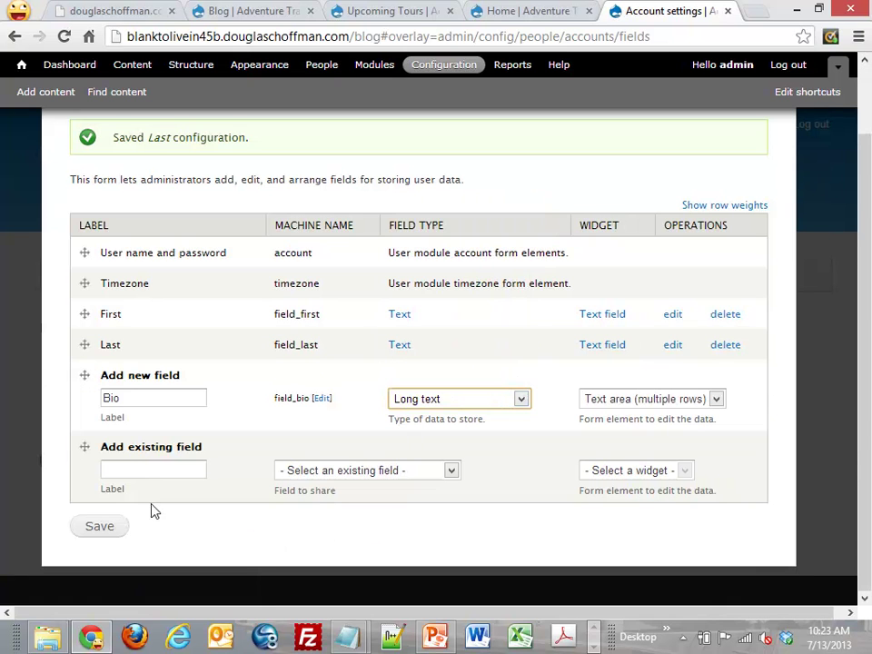
pyautogui.click(99, 527)
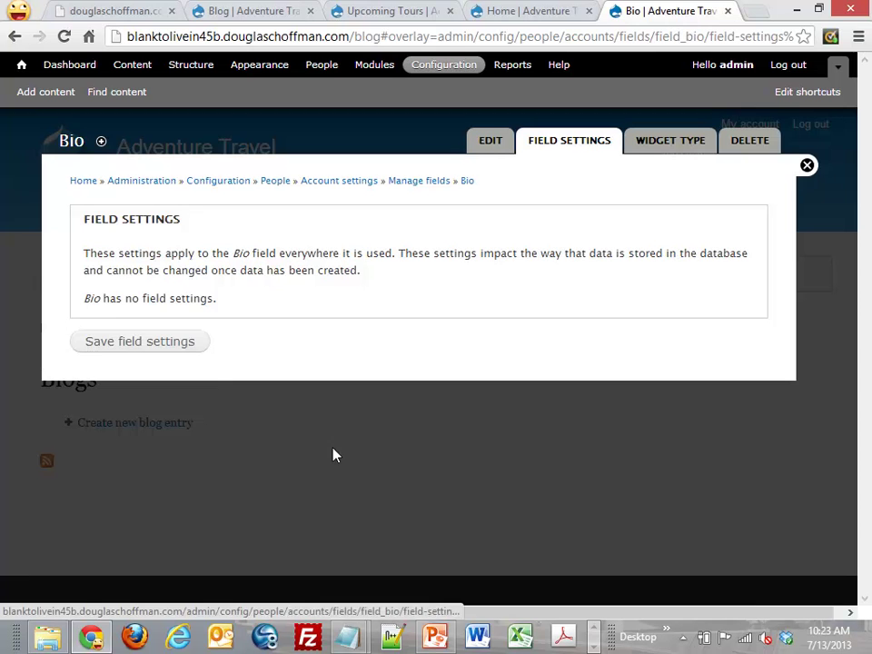
pyautogui.click(186, 344)
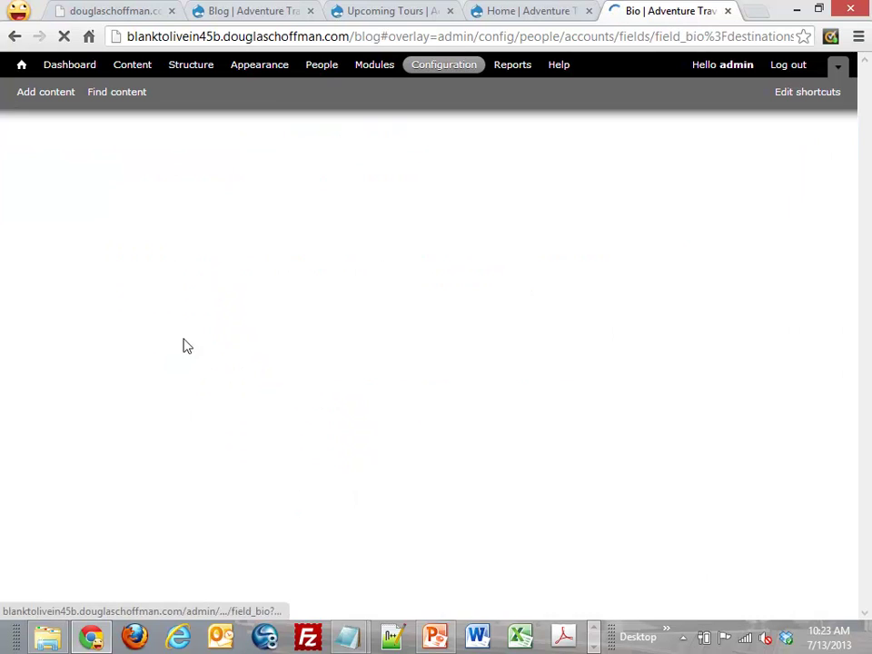
pyautogui.click(89, 368)
pyautogui.scroll(-7, 214, 414)
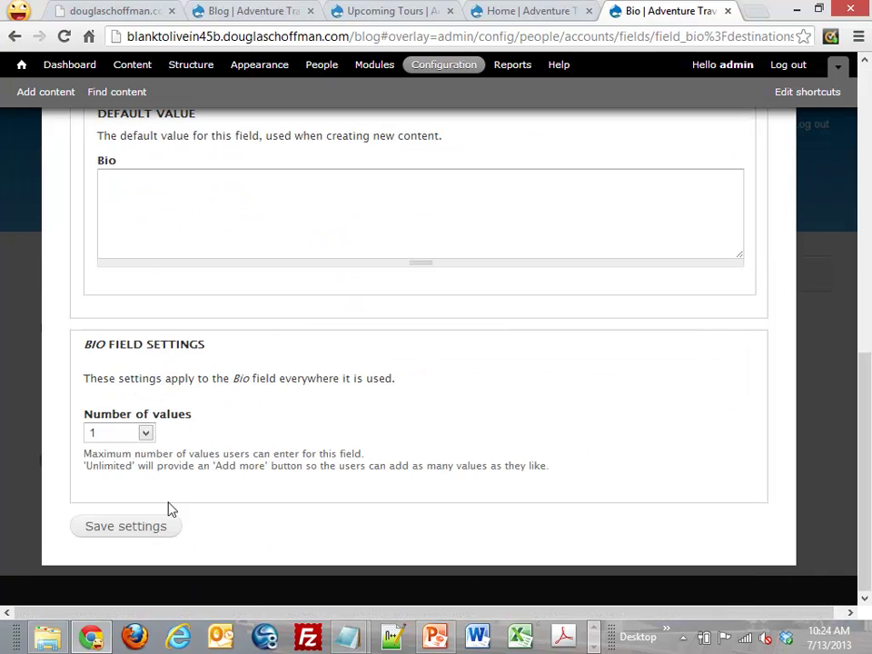
pyautogui.click(144, 527)
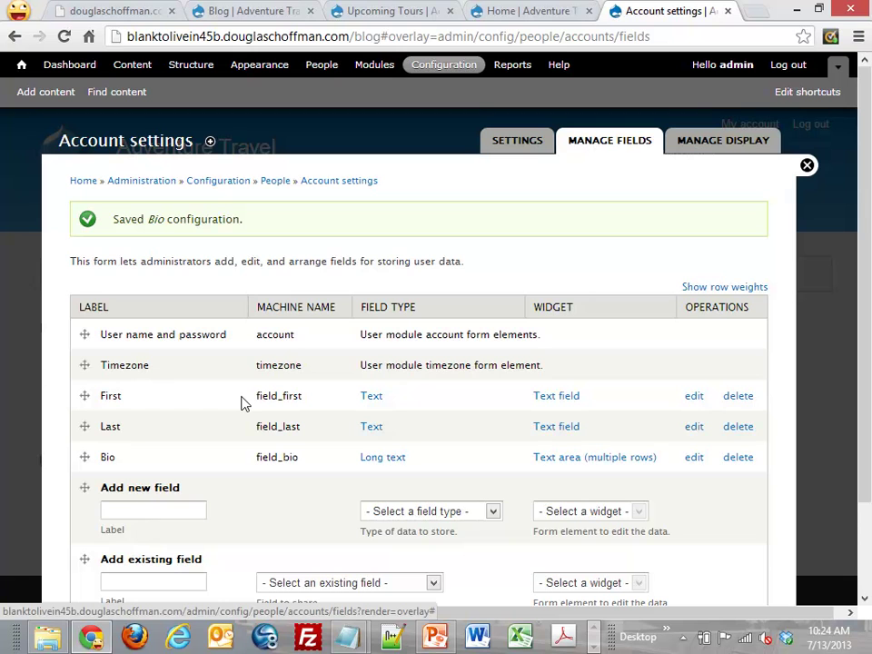
# - Open the Generate users form from the Development section of Configuration
pyautogui.click(447, 64)
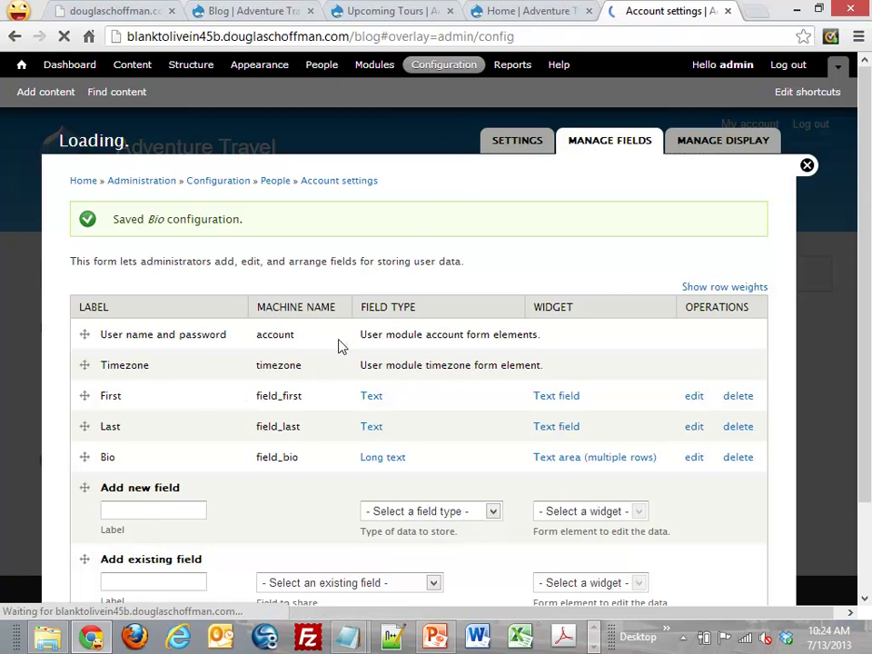
pyautogui.scroll(-3, 575, 382)
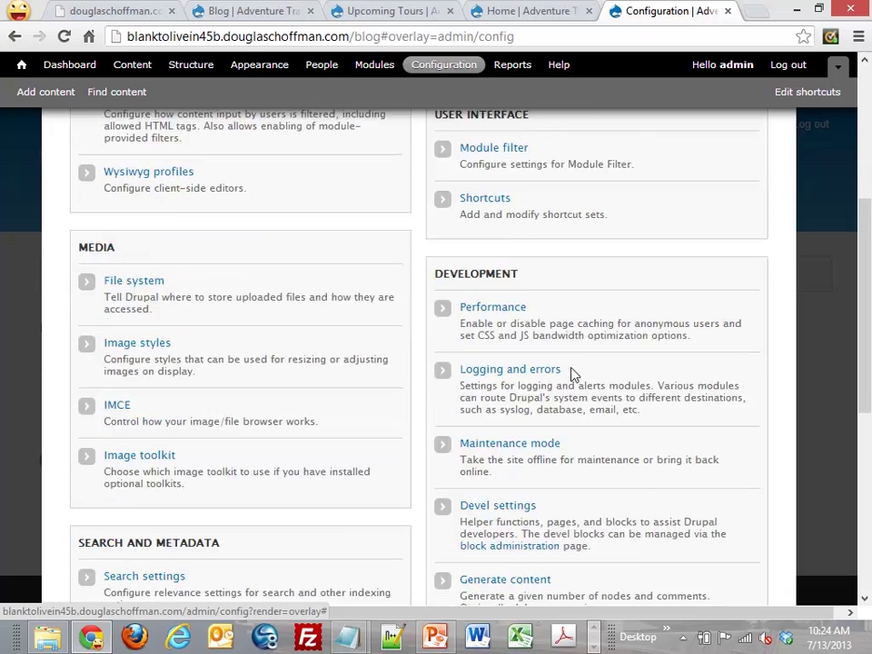
pyautogui.scroll(-1, 572, 372)
pyautogui.scroll(-1, 563, 393)
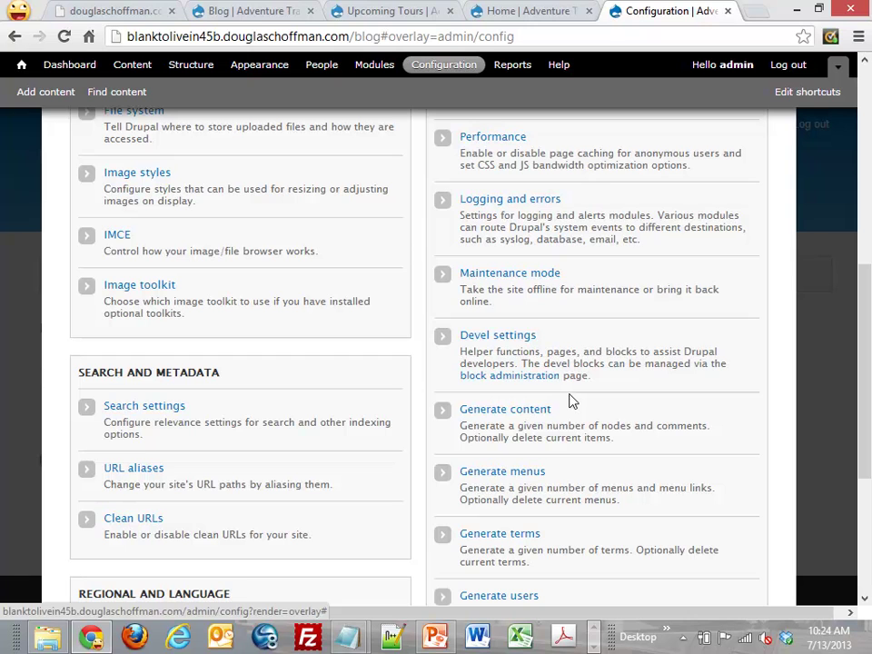
pyautogui.click(546, 416)
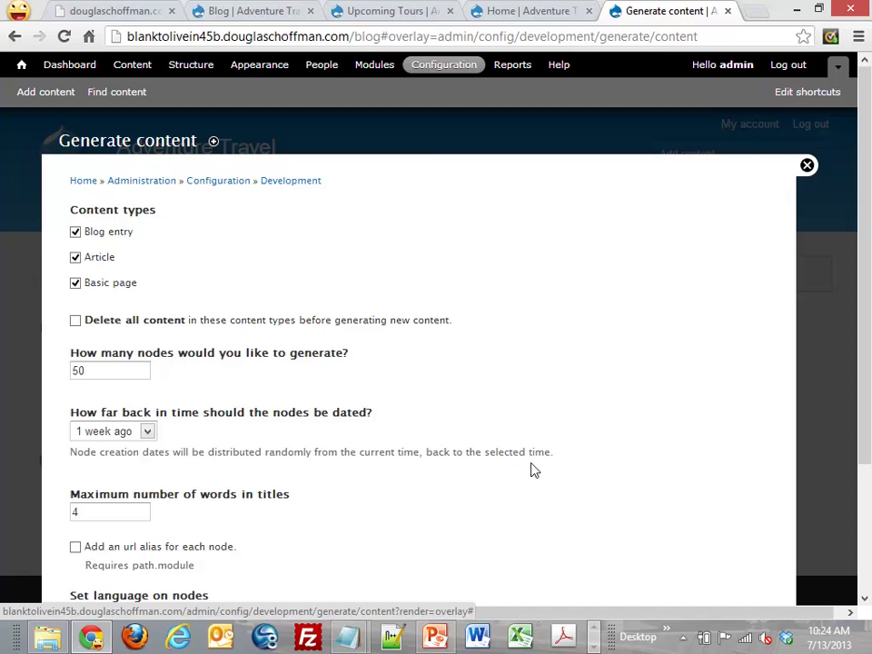
pyautogui.click(450, 65)
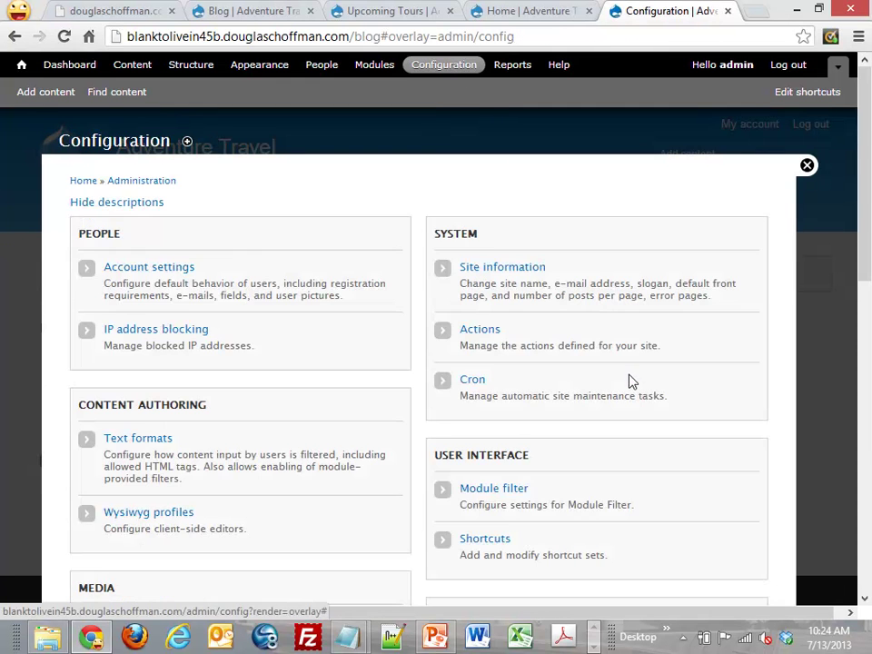
pyautogui.scroll(-10, 623, 380)
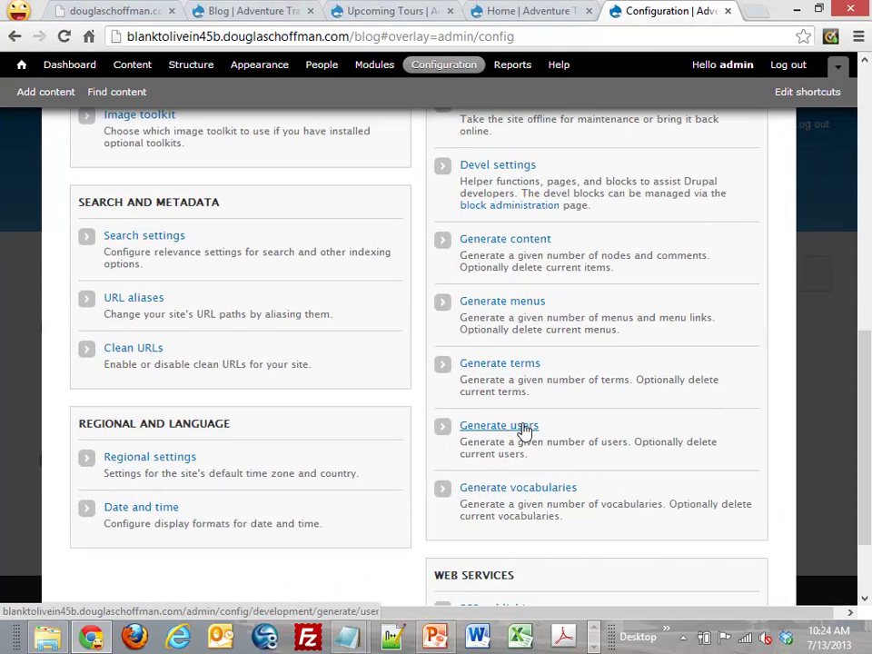
pyautogui.click(518, 426)
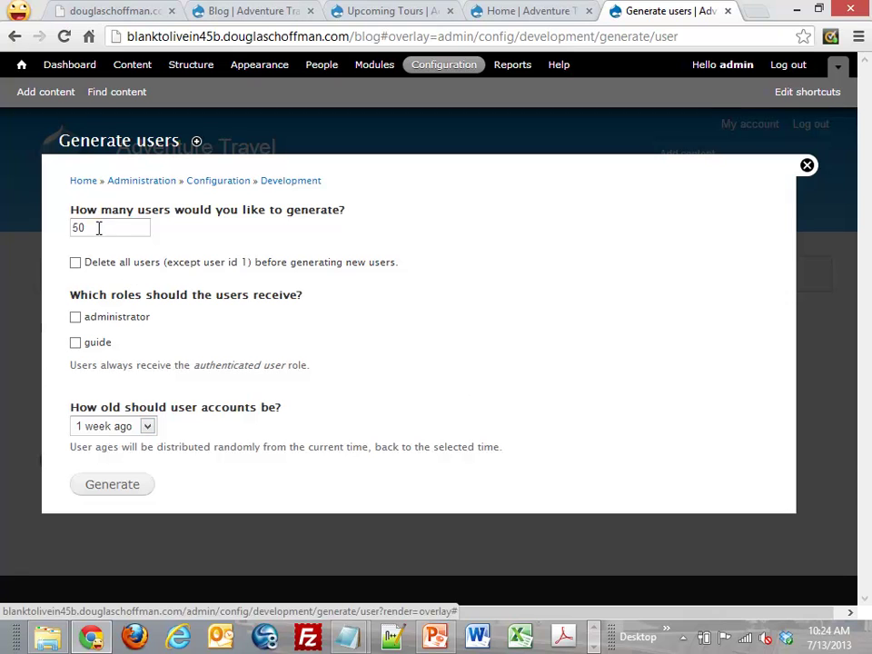
# - Generate 25 users with the guide role, deleting all existing users first
pyautogui.doubleClick(97, 228)
pyautogui.write('25')
pyautogui.click(210, 255)
pyautogui.click(75, 343)
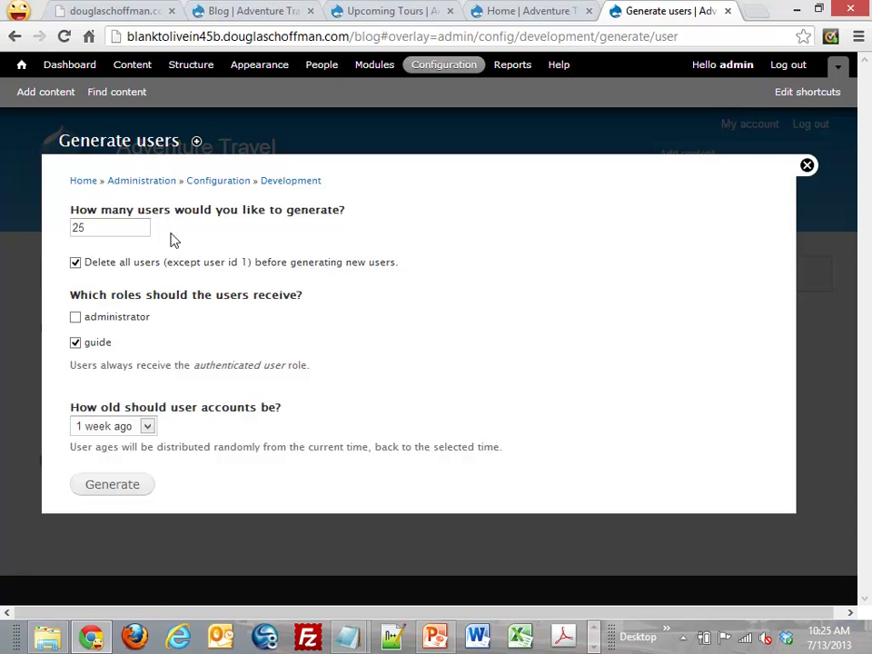
pyautogui.click(113, 484)
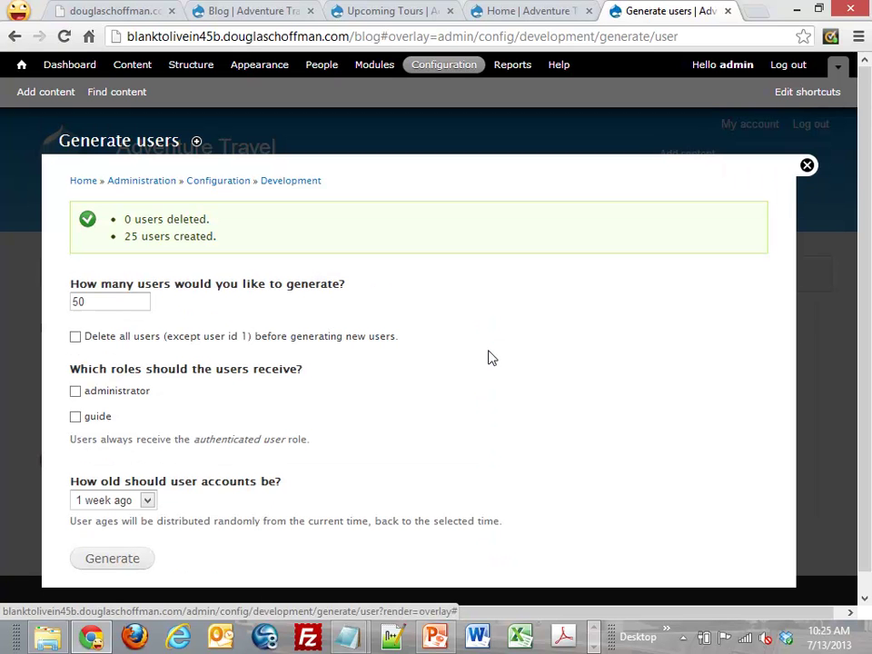
# - Review the new guide users in the People list, then close the overlay to the blog
pyautogui.click(320, 66)
pyautogui.scroll(-5, 134, 273)
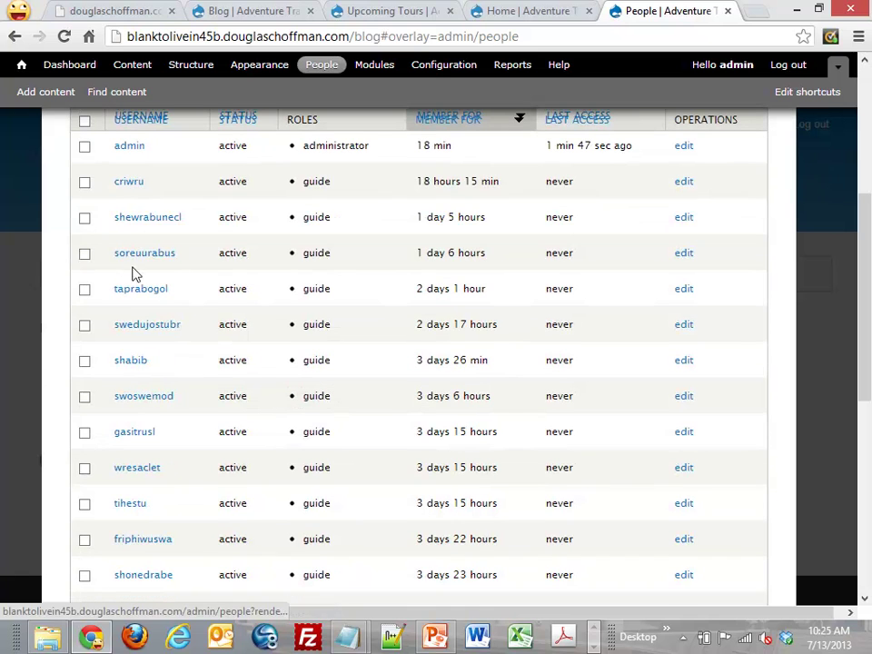
pyautogui.moveTo(327, 183); pyautogui.dragTo(339, 395)
pyautogui.click(345, 380)
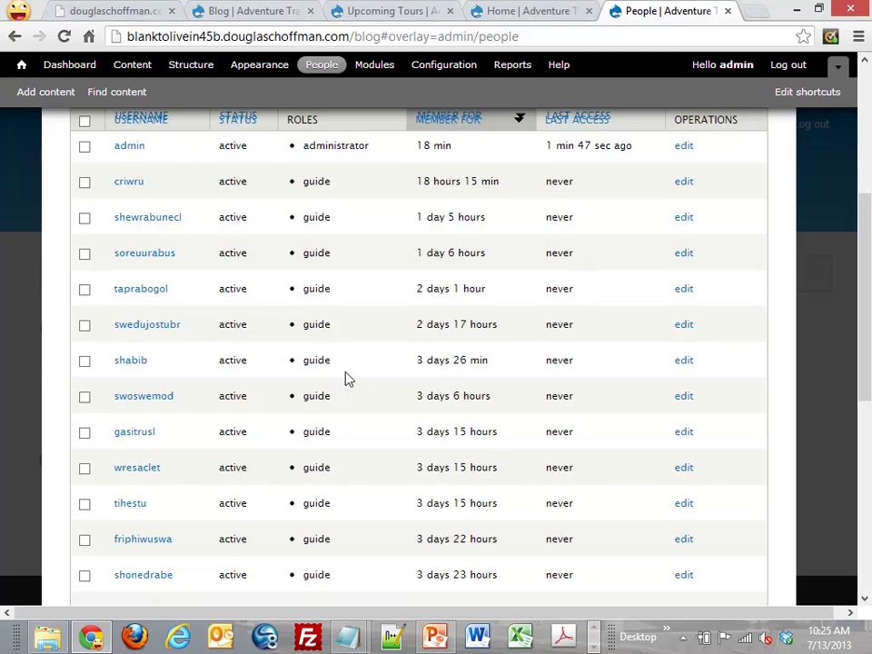
pyautogui.moveTo(865, 249); pyautogui.dragTo(866, 121)
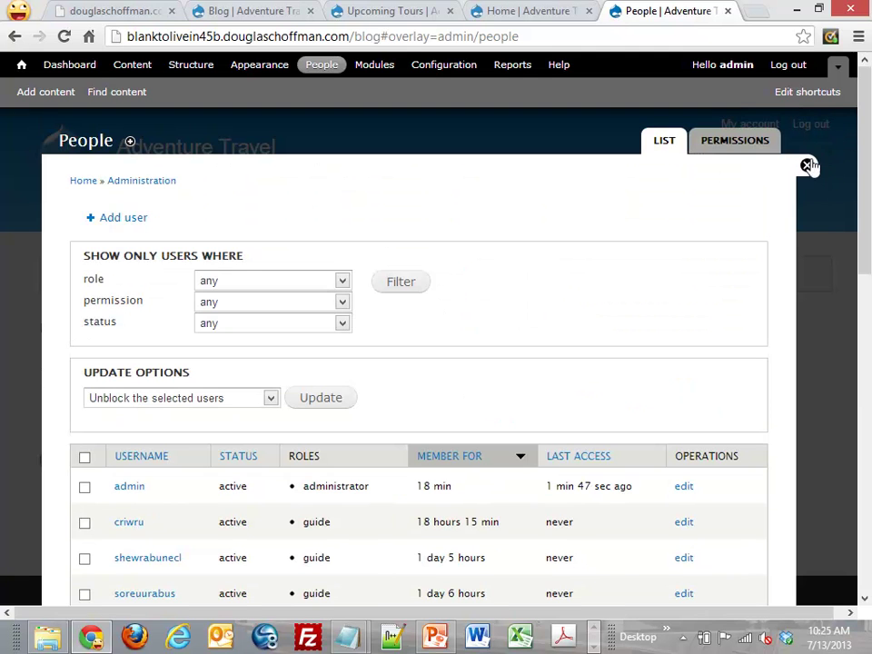
pyautogui.click(807, 166)
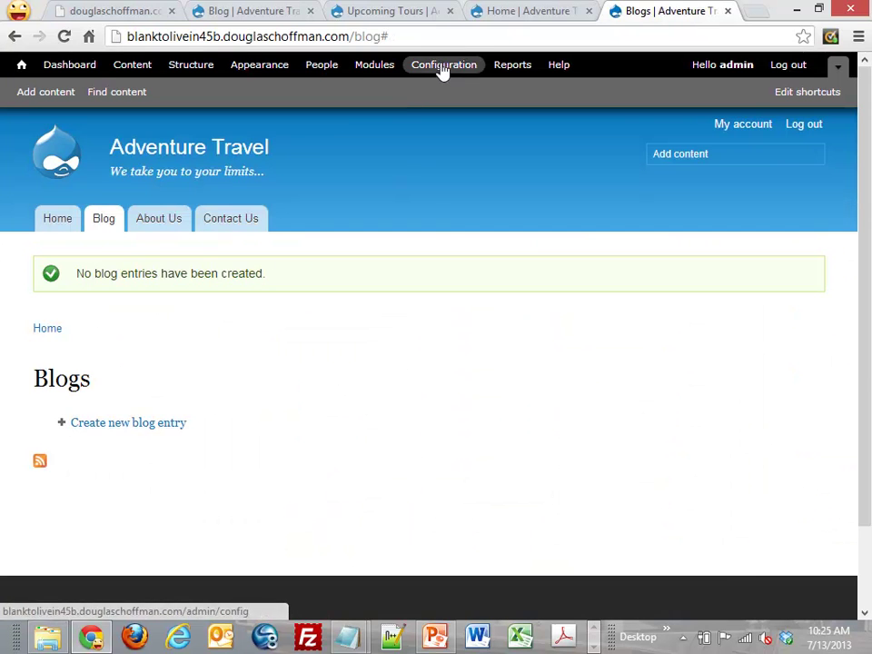
# - Open Generate content and exclude the Article and Basic page types
pyautogui.click(442, 67)
pyautogui.scroll(-6, 563, 487)
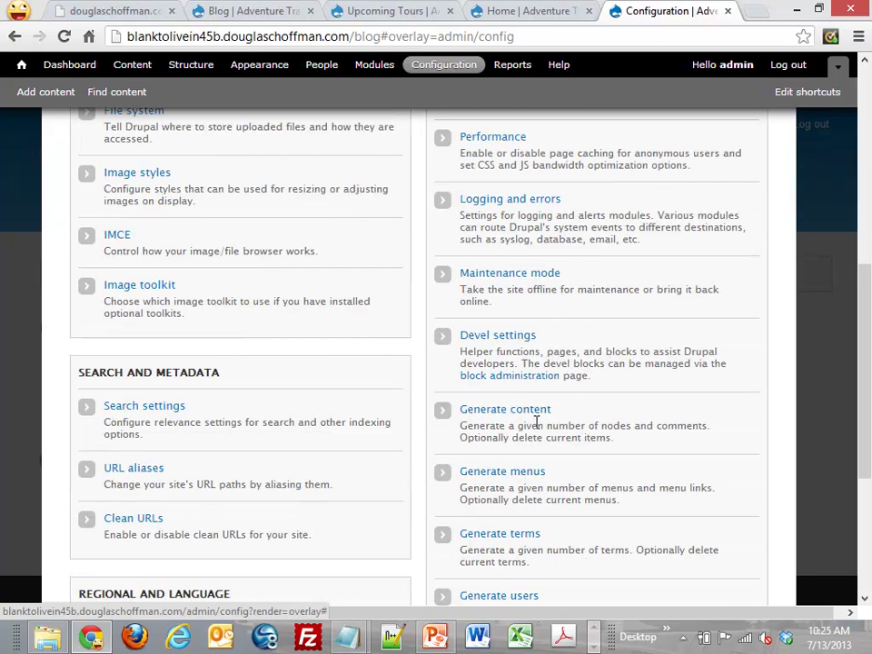
pyautogui.click(524, 411)
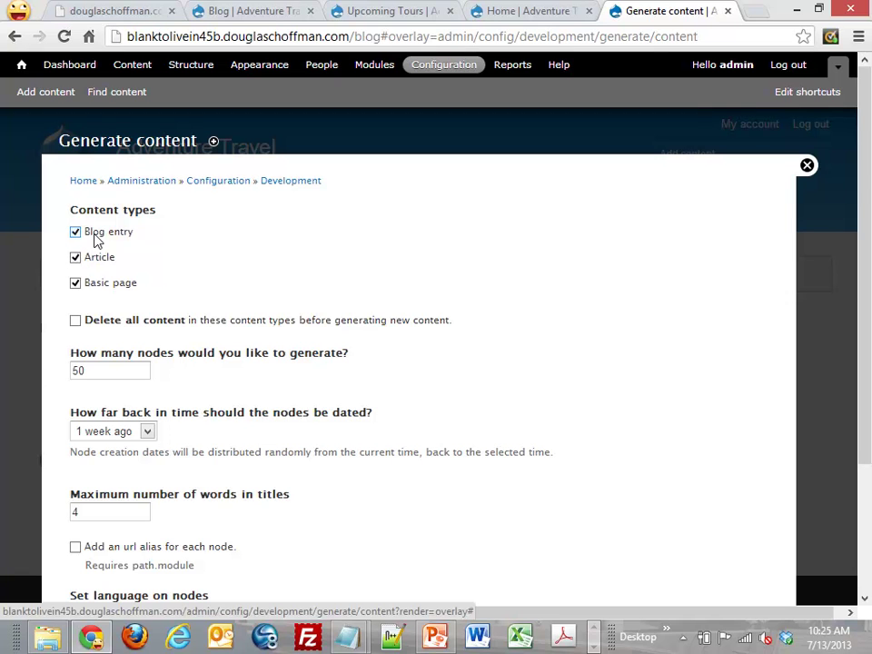
pyautogui.click(74, 285)
pyautogui.click(76, 259)
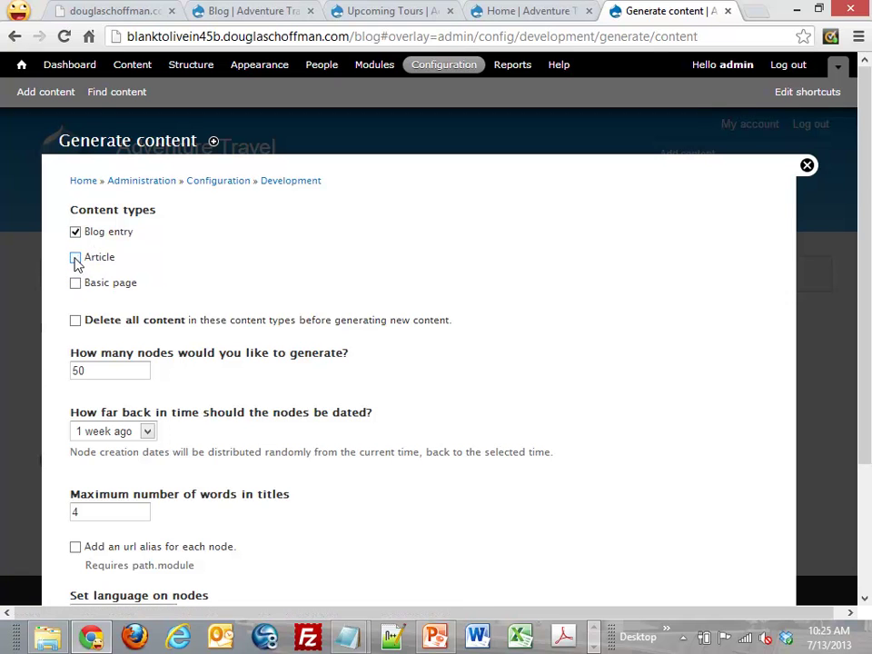
# - Set maximum title words to 8, generate the 50 blog entries, and return to the blog
pyautogui.scroll(-1, 368, 344)
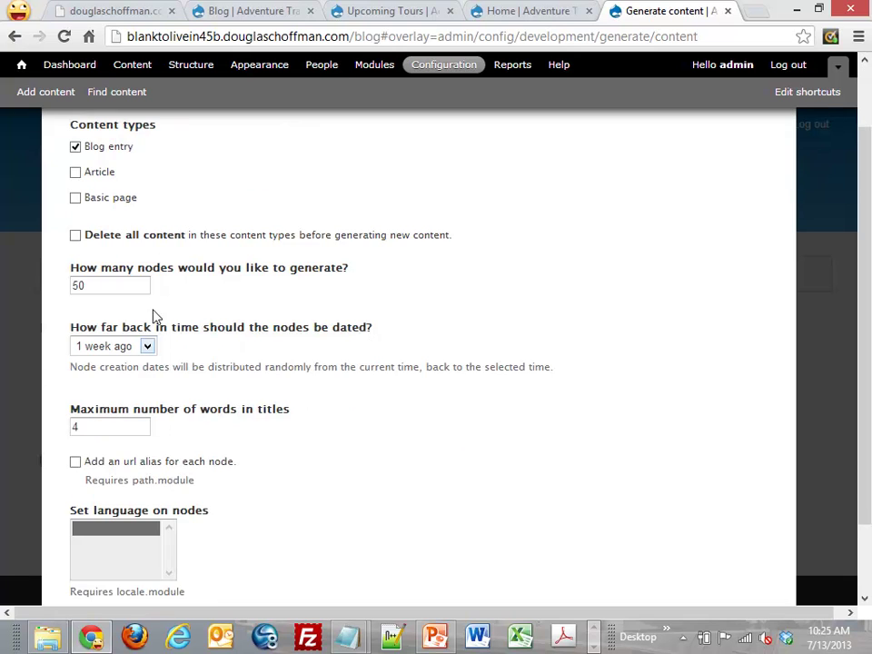
pyautogui.scroll(-1, 286, 452)
pyautogui.click(85, 336)
pyautogui.moveTo(85, 336); pyautogui.dragTo(74, 337)
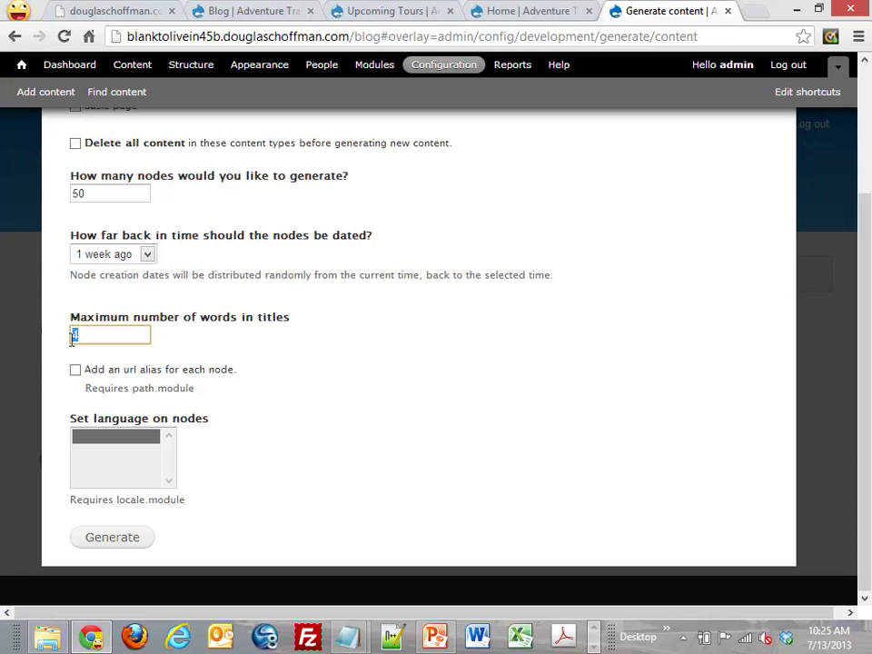
pyautogui.write('6')
pyautogui.moveTo(81, 337); pyautogui.dragTo(52, 339)
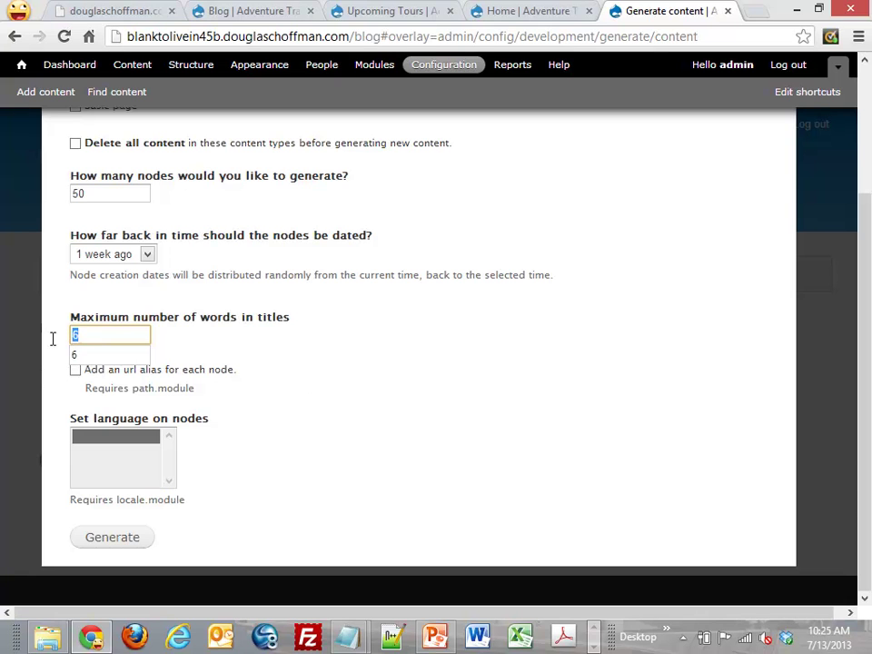
pyautogui.write('8')
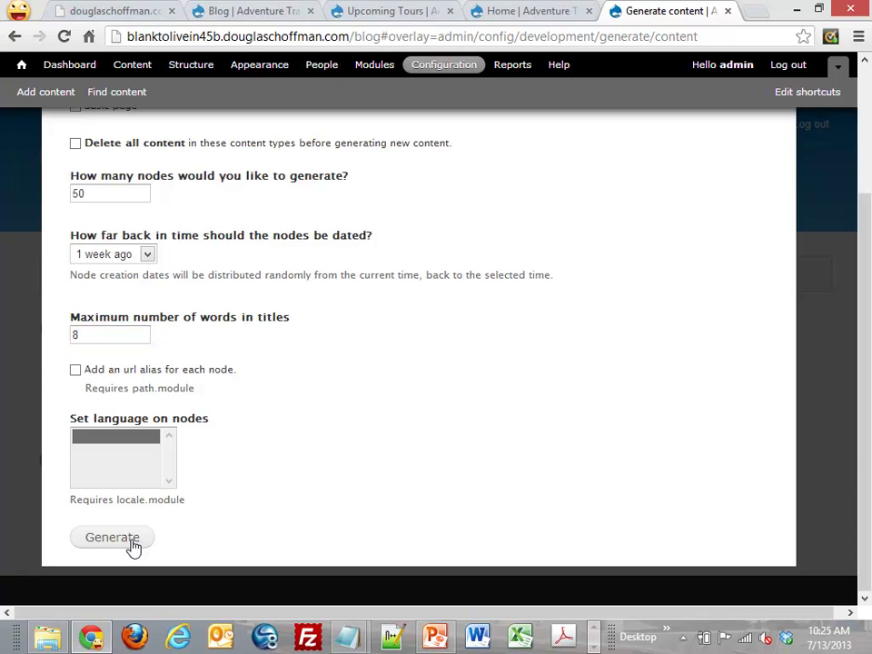
pyautogui.click(131, 542)
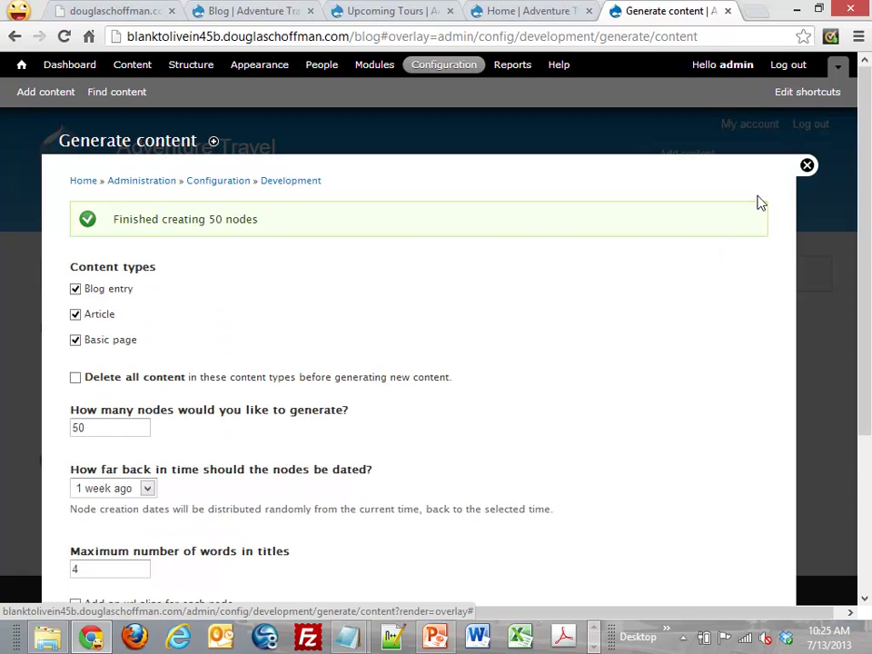
pyautogui.click(805, 166)
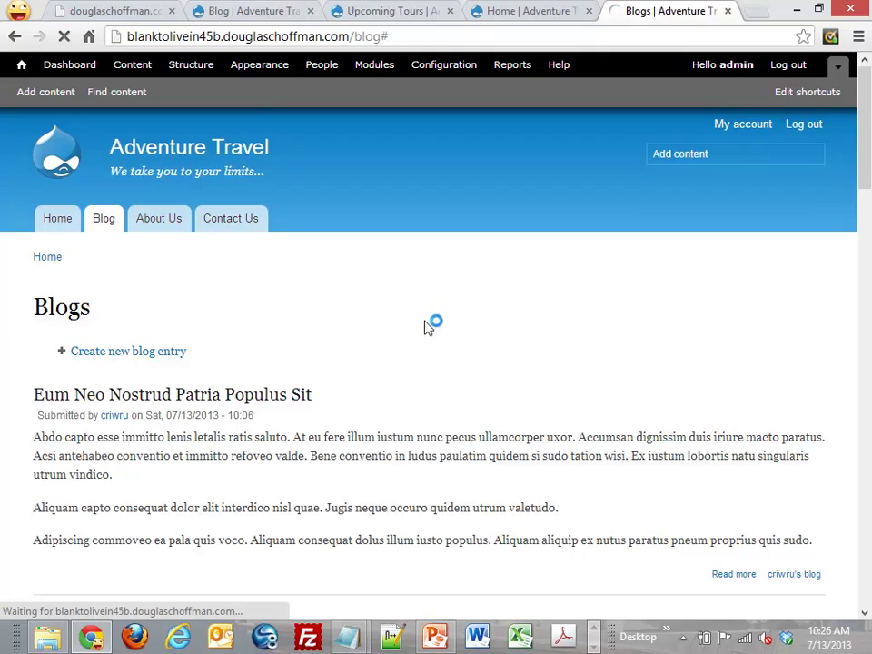
# - Open the blog page of the top entry's author
pyautogui.scroll(-8, 418, 363)
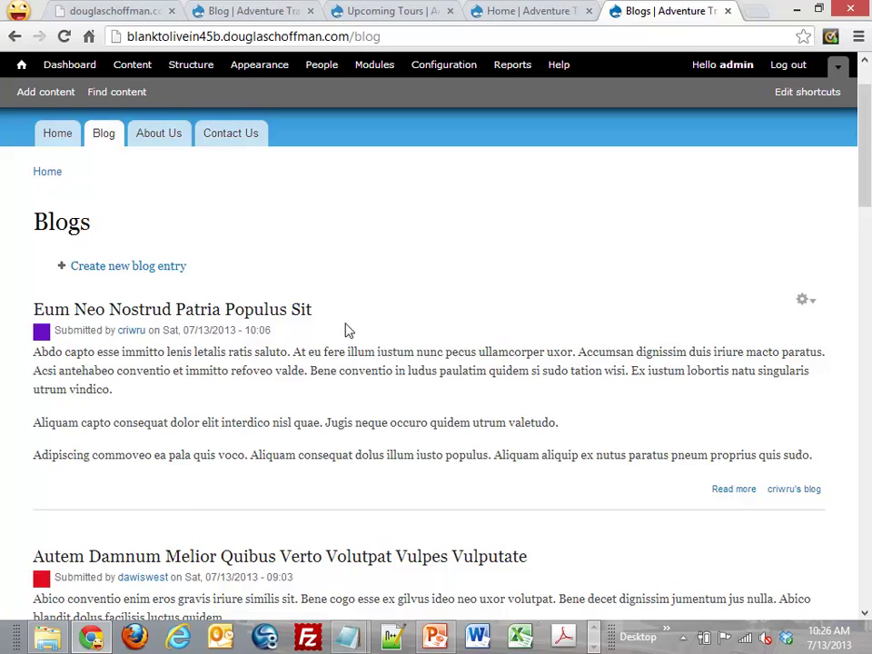
pyautogui.scroll(-2, 346, 330)
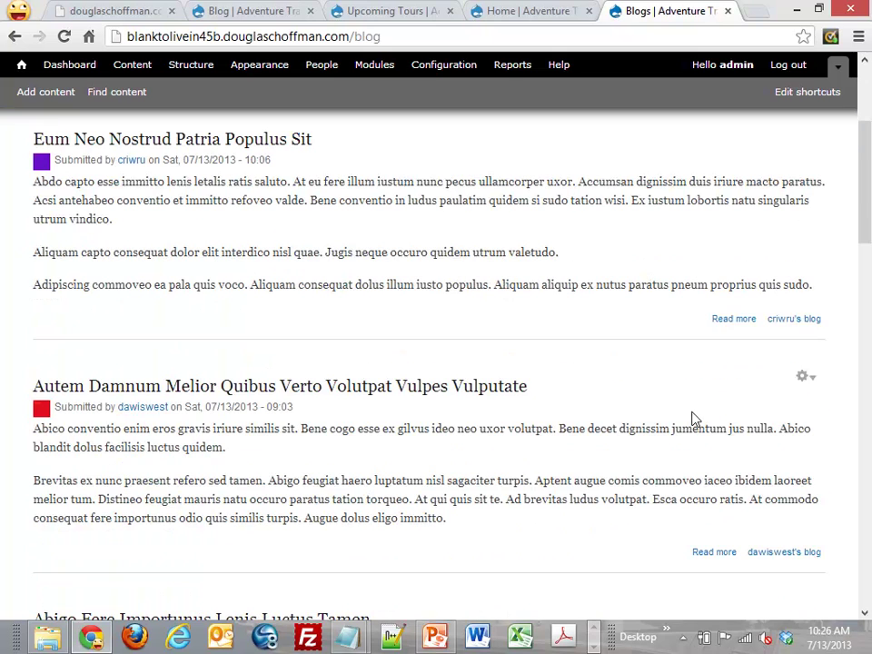
pyautogui.click(779, 320)
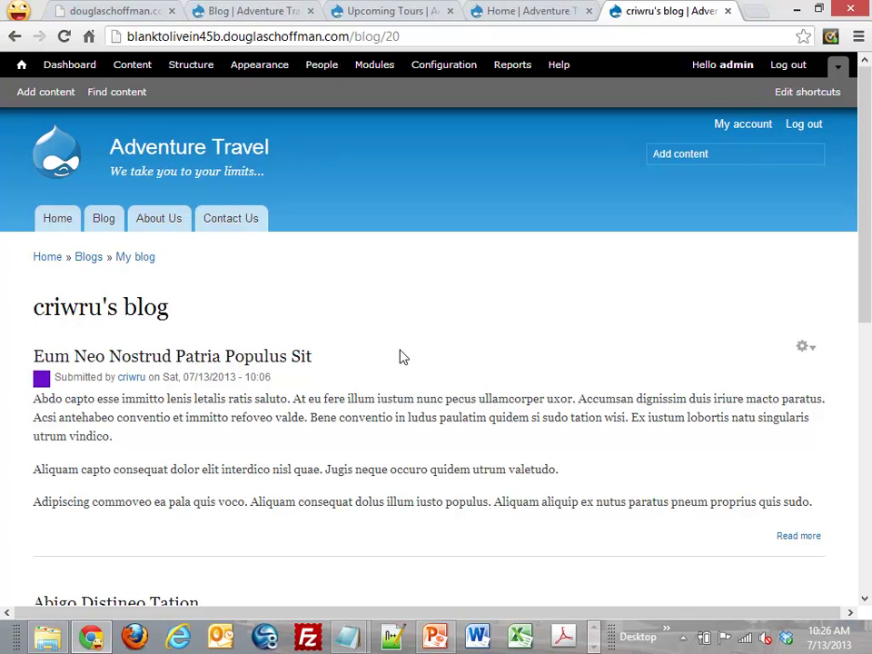
# - Check guide #44's profile from the live site's Guides list, then return to the blog tab
pyautogui.click(235, 13)
pyautogui.click(328, 146)
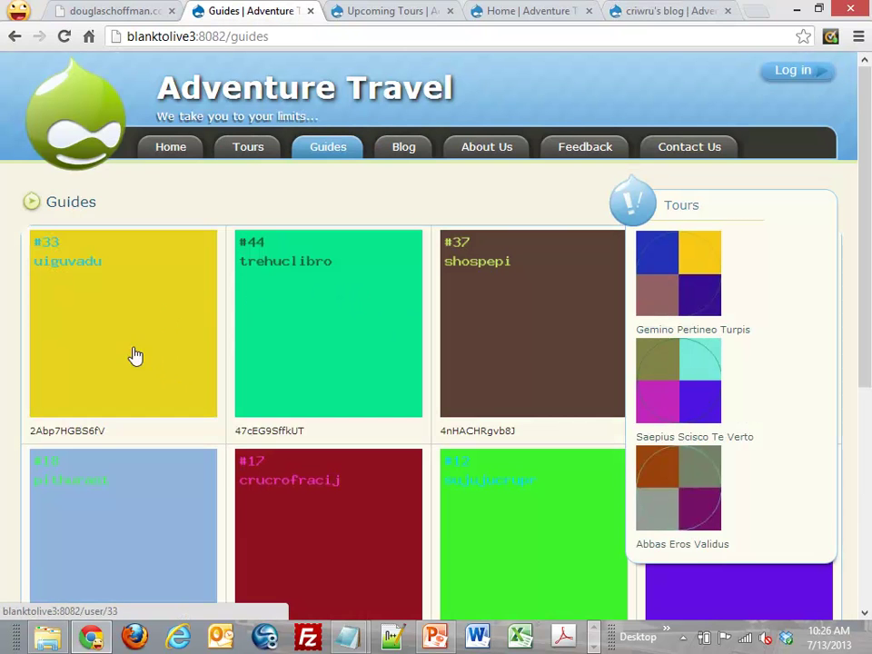
pyautogui.scroll(-1, 502, 327)
pyautogui.scroll(1, 500, 327)
pyautogui.click(342, 296)
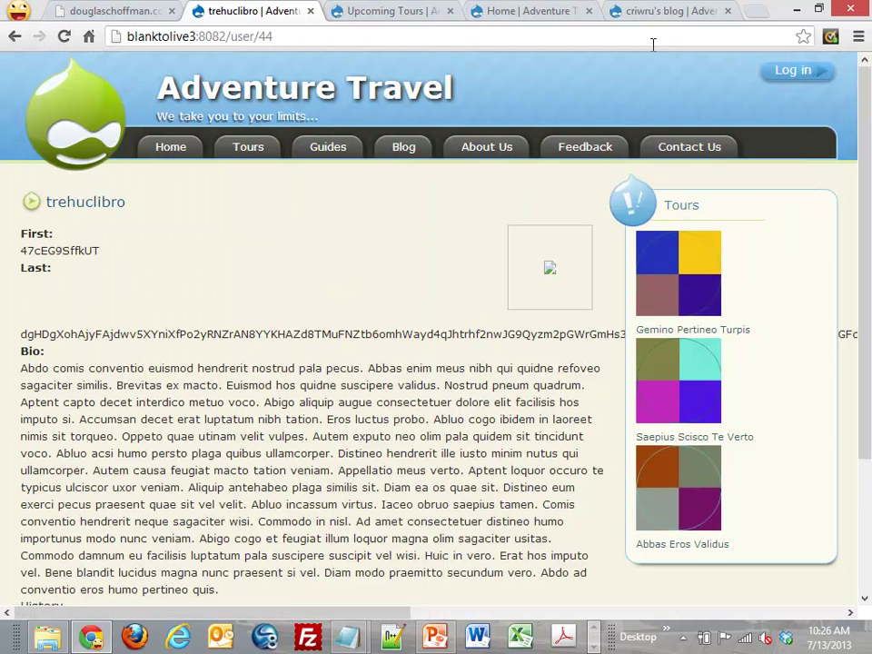
pyautogui.click(662, 13)
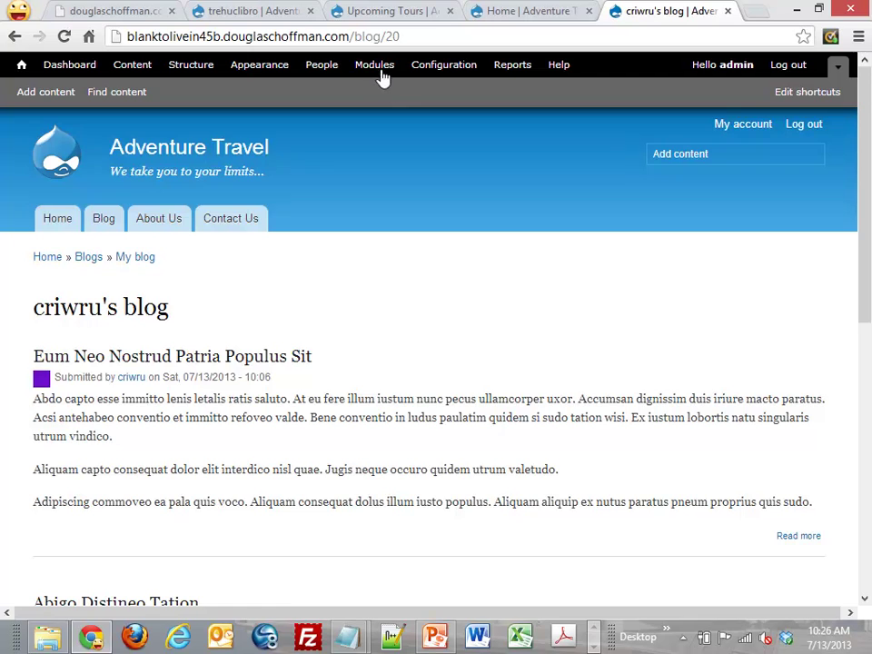
# - Filter the Modules list by 'views' and tick Views and Views UI
pyautogui.click(377, 69)
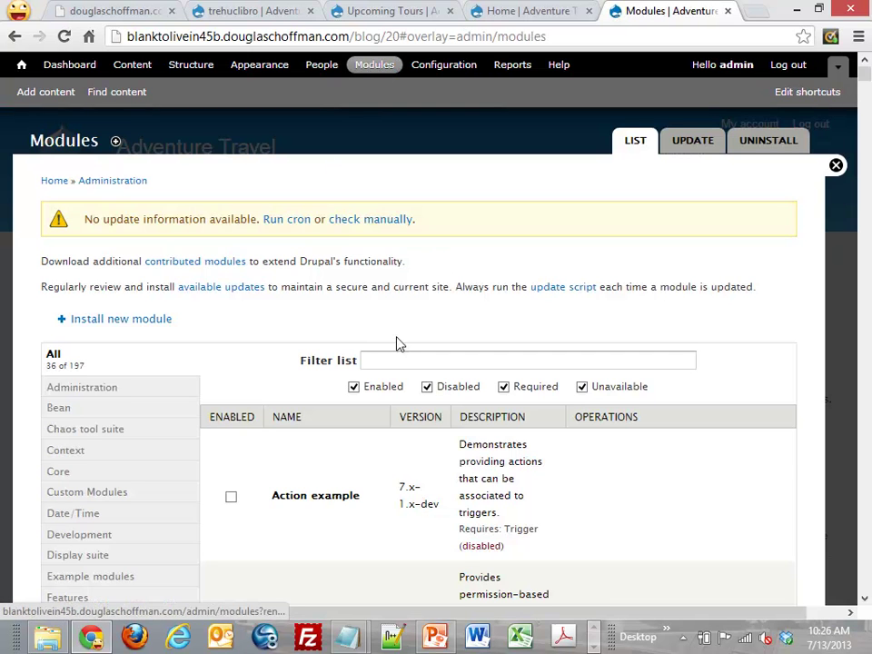
pyautogui.click(382, 360)
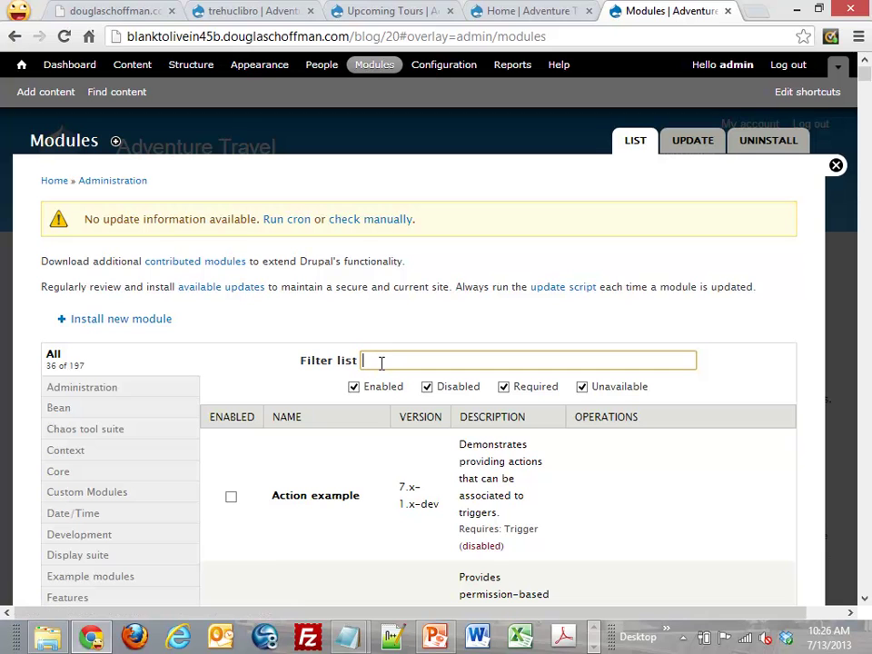
pyautogui.write('view')
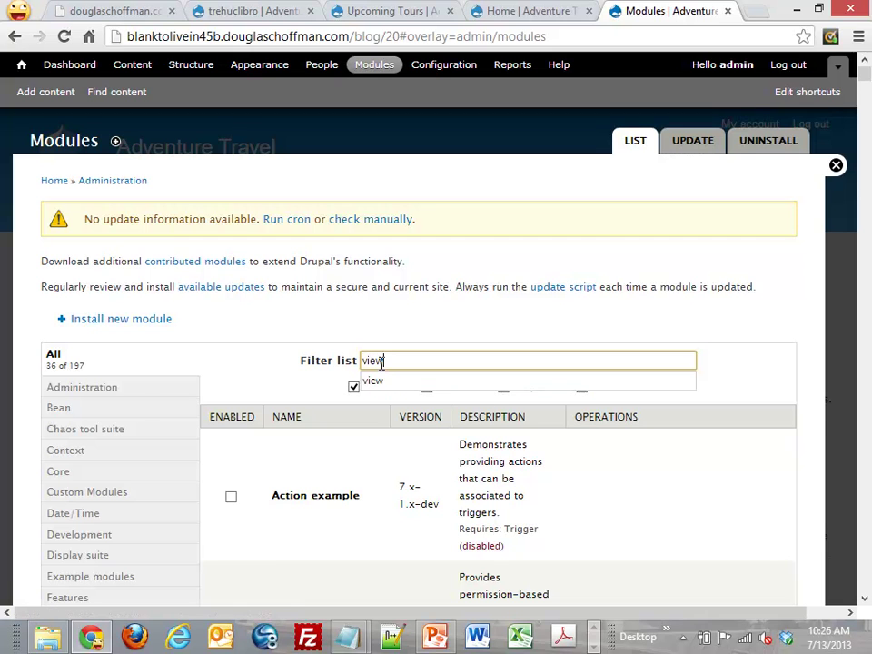
pyautogui.write('s')
pyautogui.scroll(-3, 455, 358)
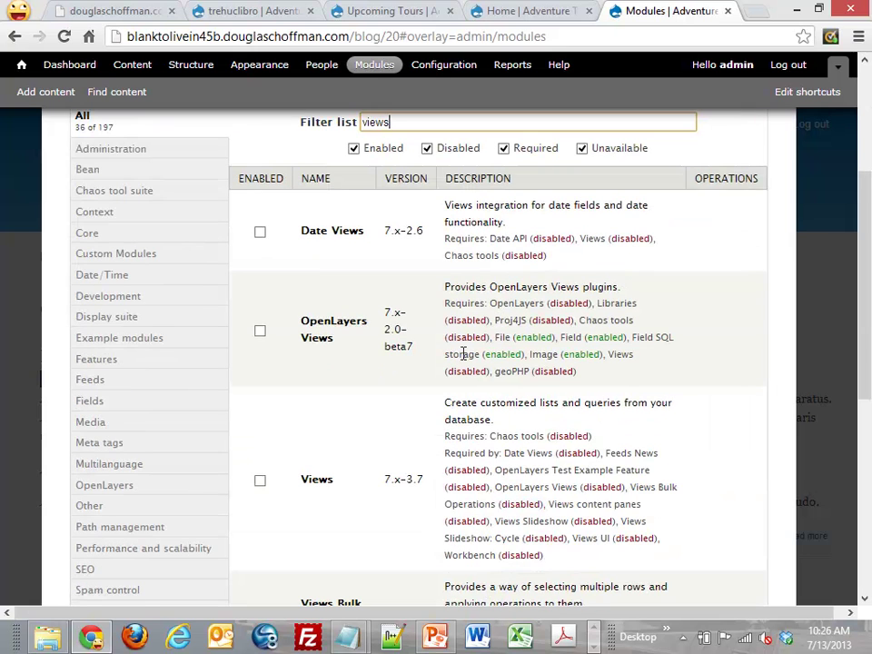
pyautogui.tripleClick(271, 499)
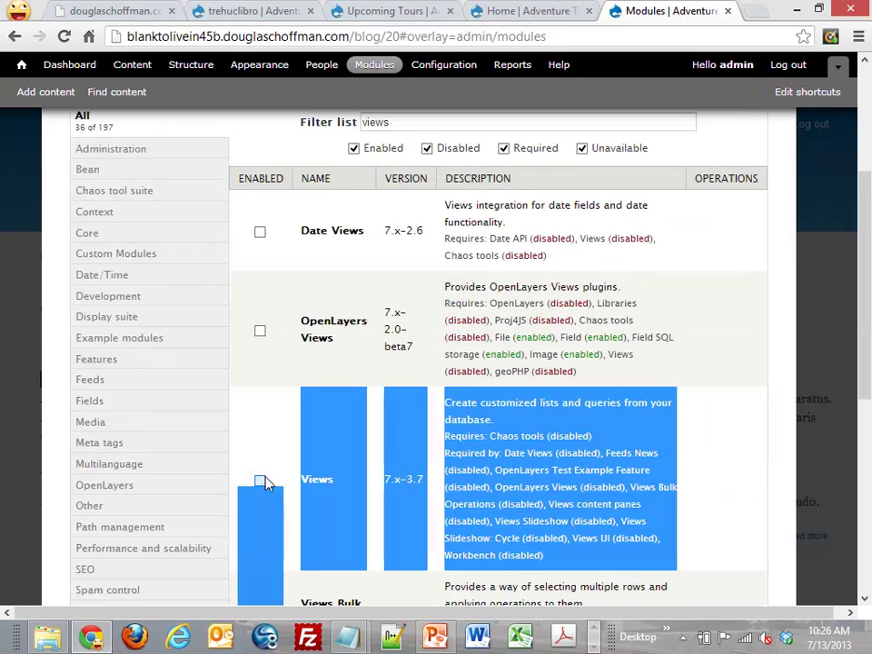
pyautogui.click(259, 480)
pyautogui.scroll(-2, 293, 450)
pyautogui.scroll(-3, 278, 518)
pyautogui.click(260, 517)
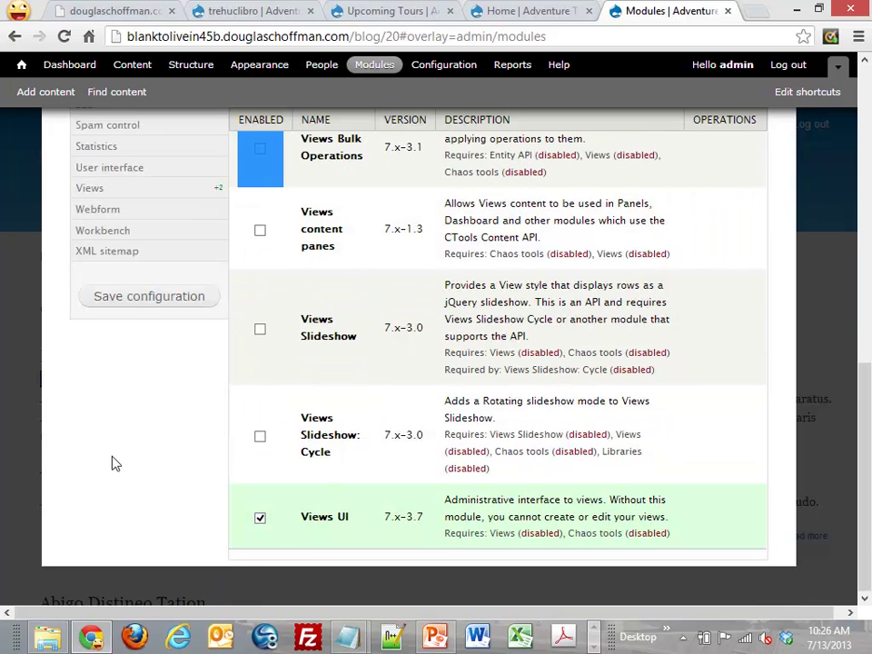
# - Save the module configuration, accept enabling Chaos tools, and close the overlay
pyautogui.scroll(2, 73, 457)
pyautogui.click(136, 472)
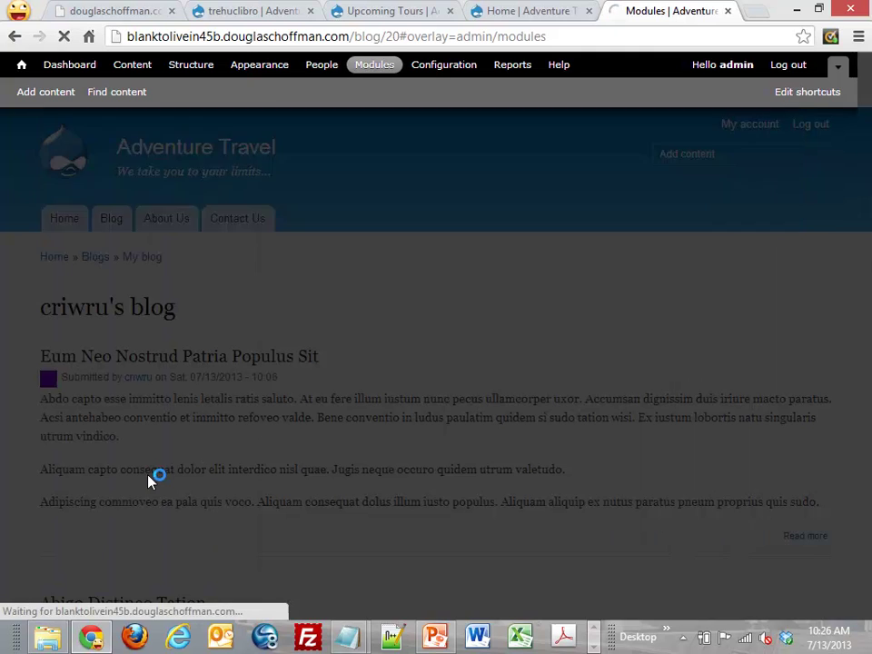
pyautogui.moveTo(263, 205); pyautogui.dragTo(198, 205)
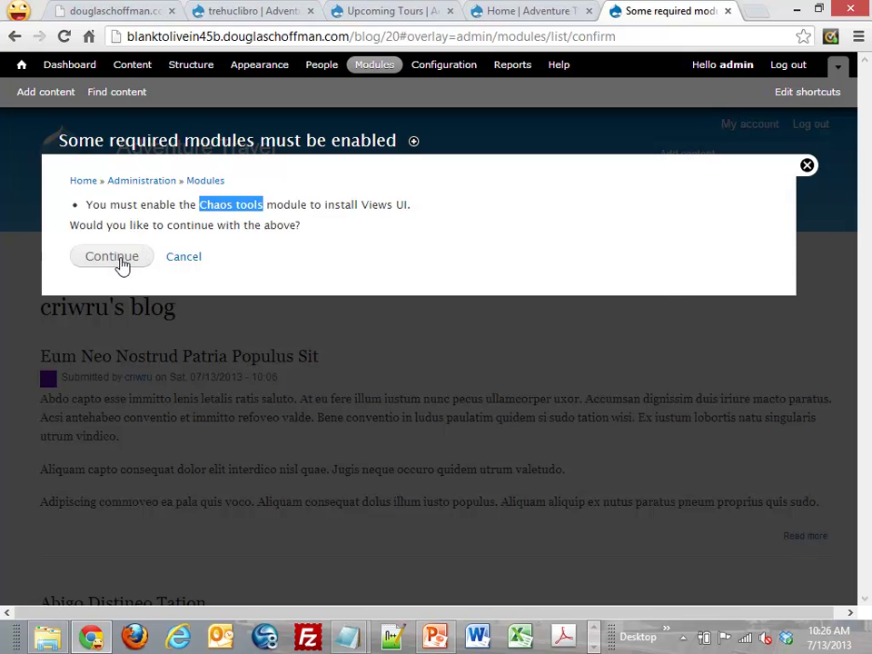
pyautogui.click(121, 260)
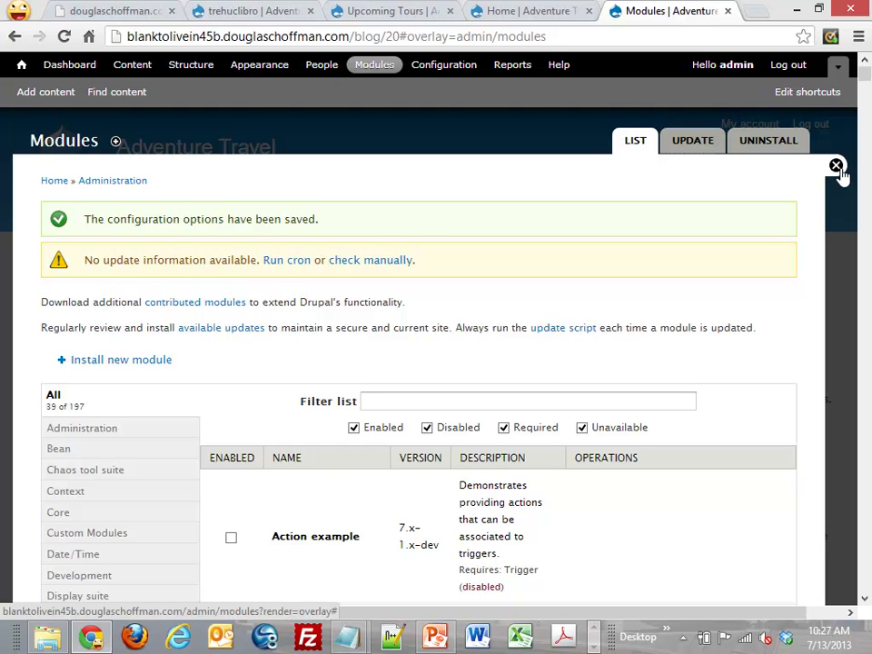
pyautogui.click(836, 169)
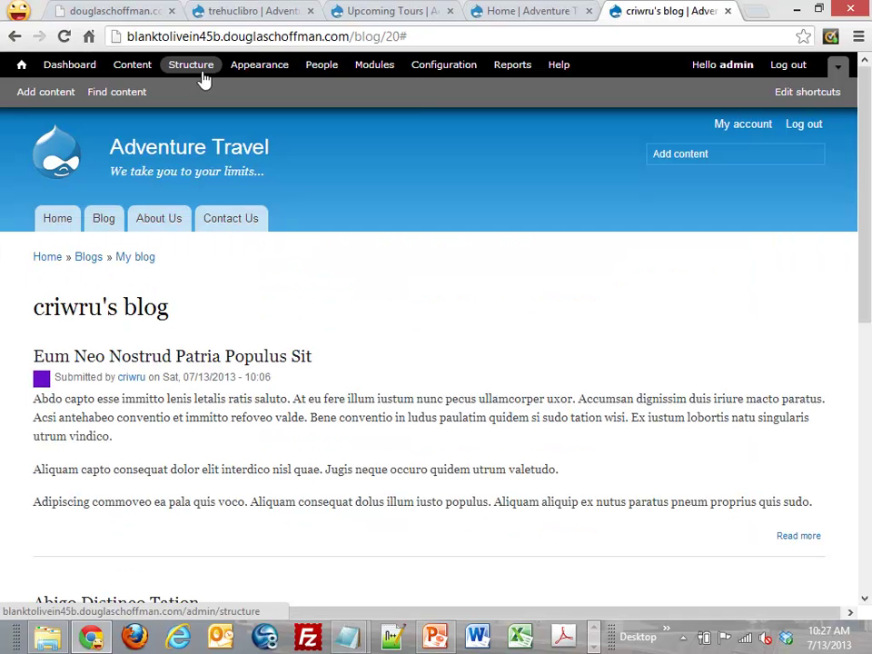
# - Open the Structure > Views list, then switch to the PowerPoint deck
pyautogui.click(204, 78)
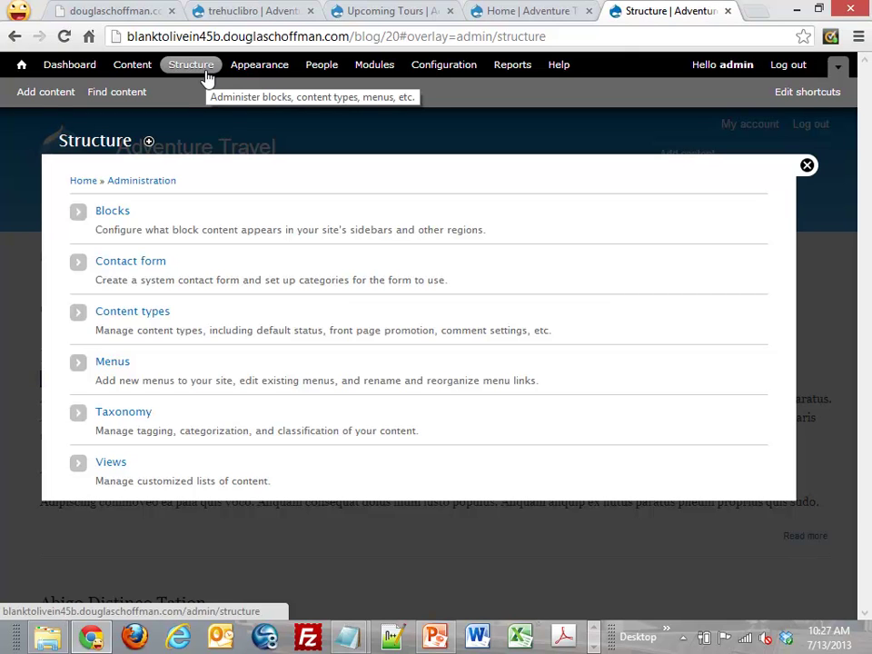
pyautogui.click(113, 463)
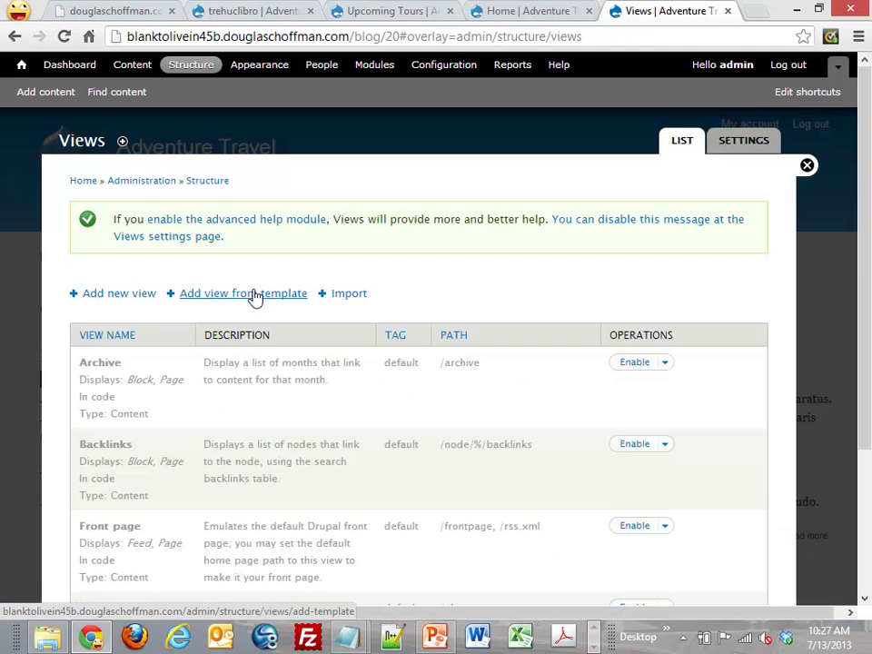
pyautogui.click(436, 638)
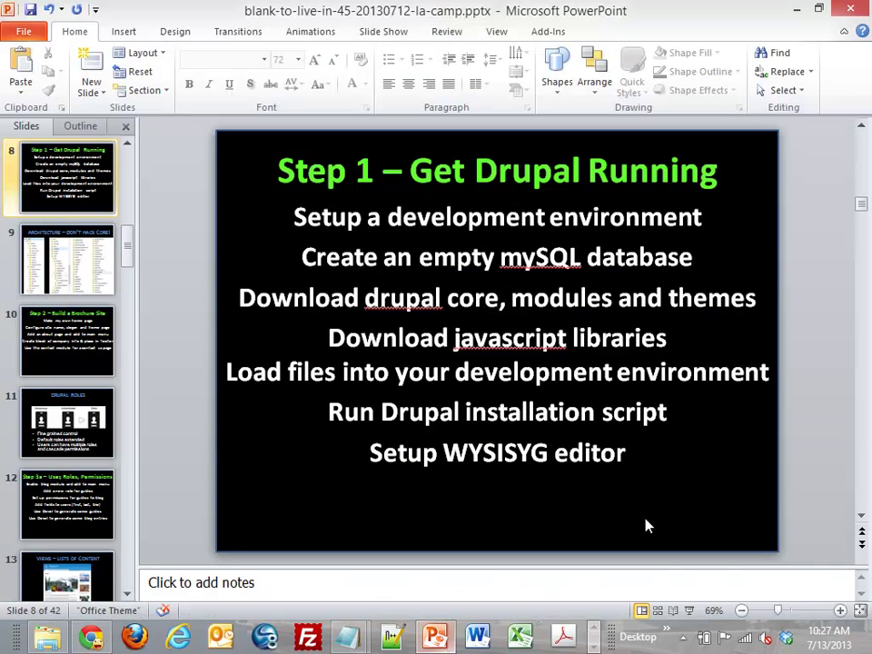
# - Run the slide show from slide 13 'Views – Lists of Content' and advance to 'View - Slideshow'
pyautogui.click(657, 610)
pyautogui.click(863, 554)
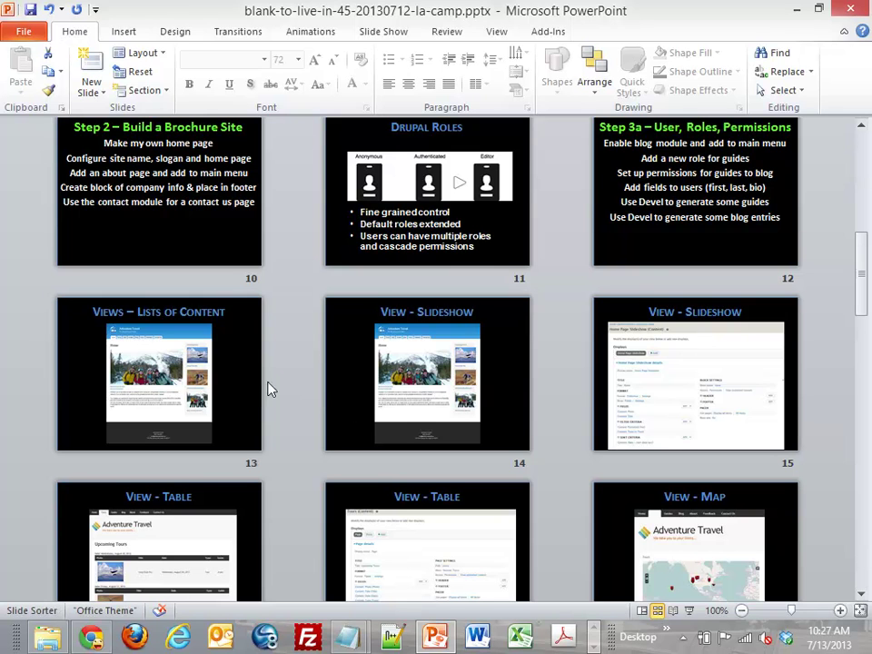
pyautogui.doubleClick(220, 370)
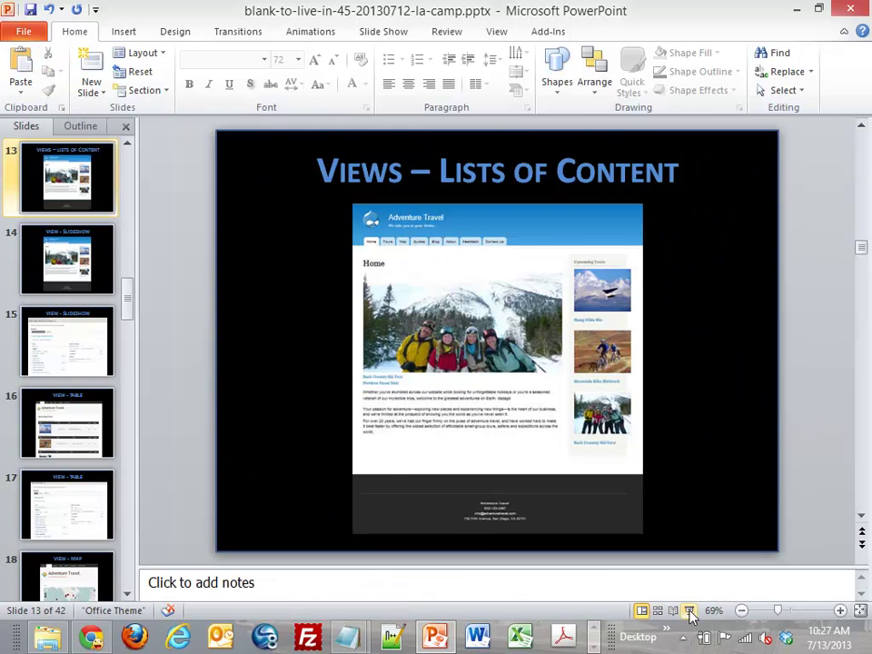
pyautogui.click(688, 611)
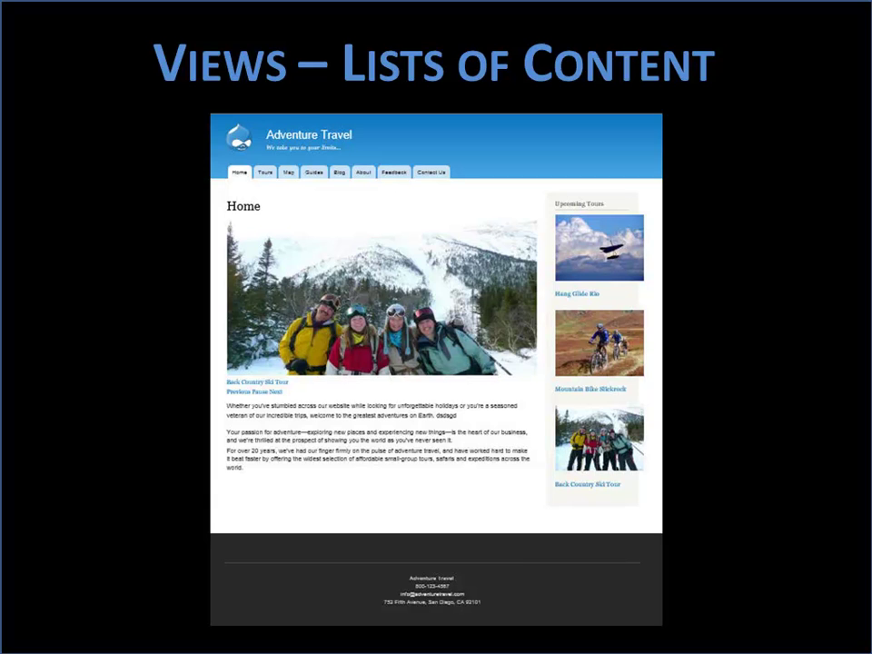
pyautogui.press('Right')
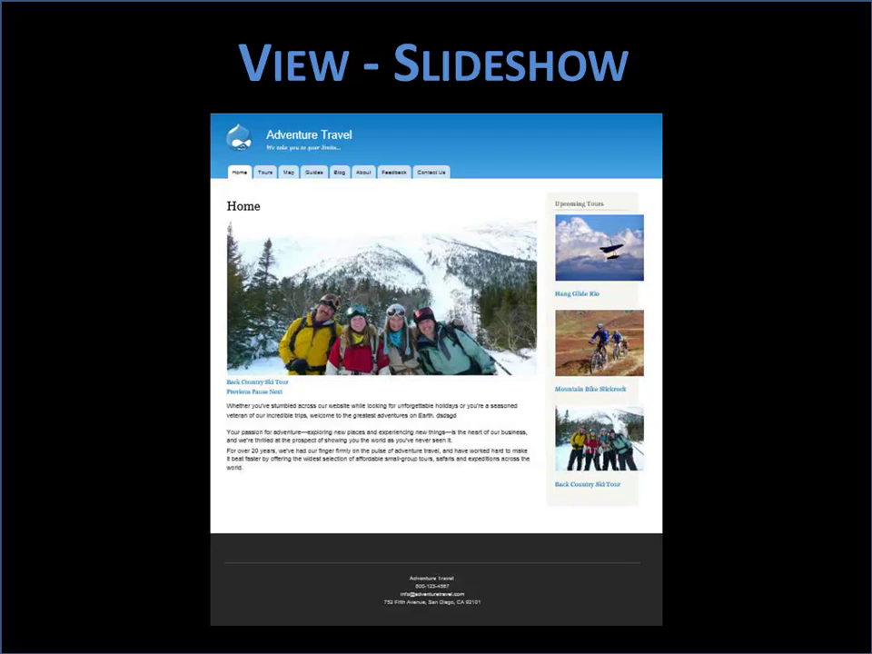
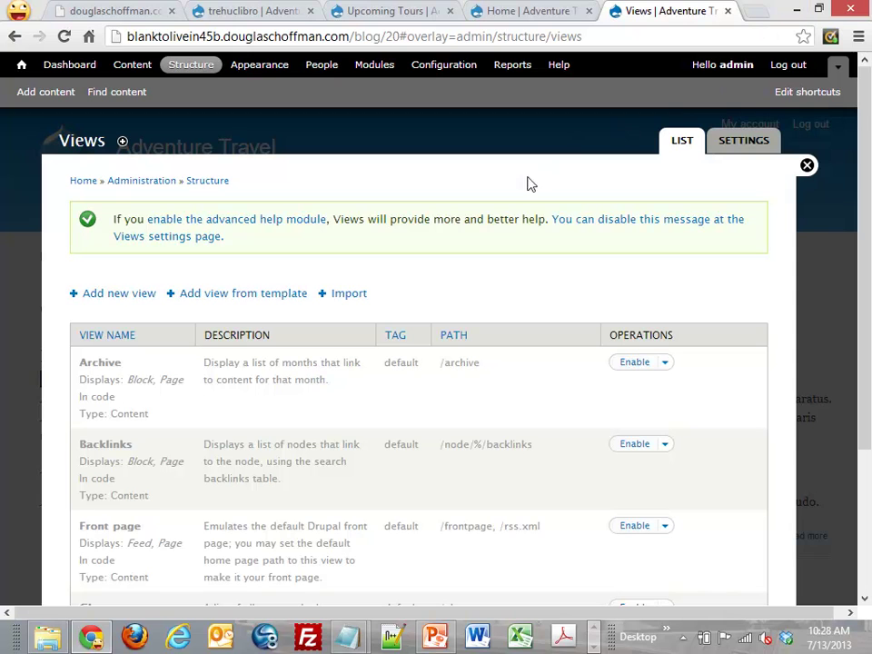
# - Start a new view named Guides that shows Users, unsorted
pyautogui.click(97, 293)
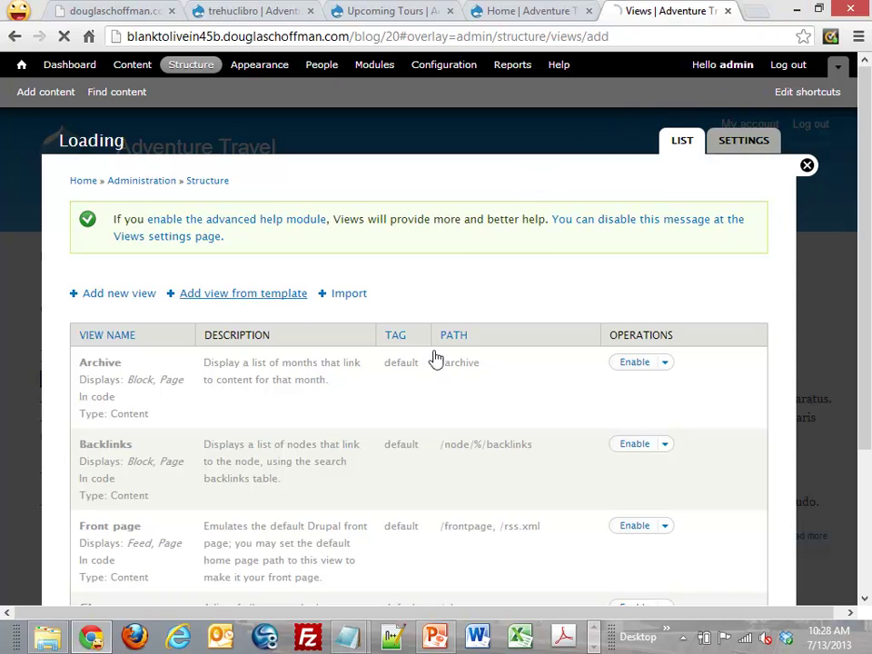
pyautogui.click(116, 223)
pyautogui.write('Guides')
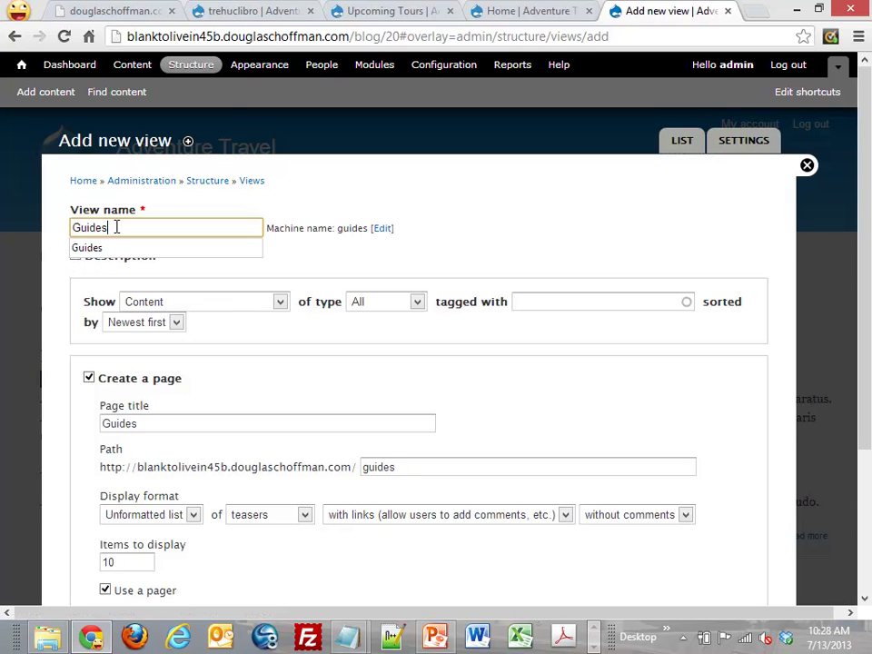
pyautogui.click(382, 228)
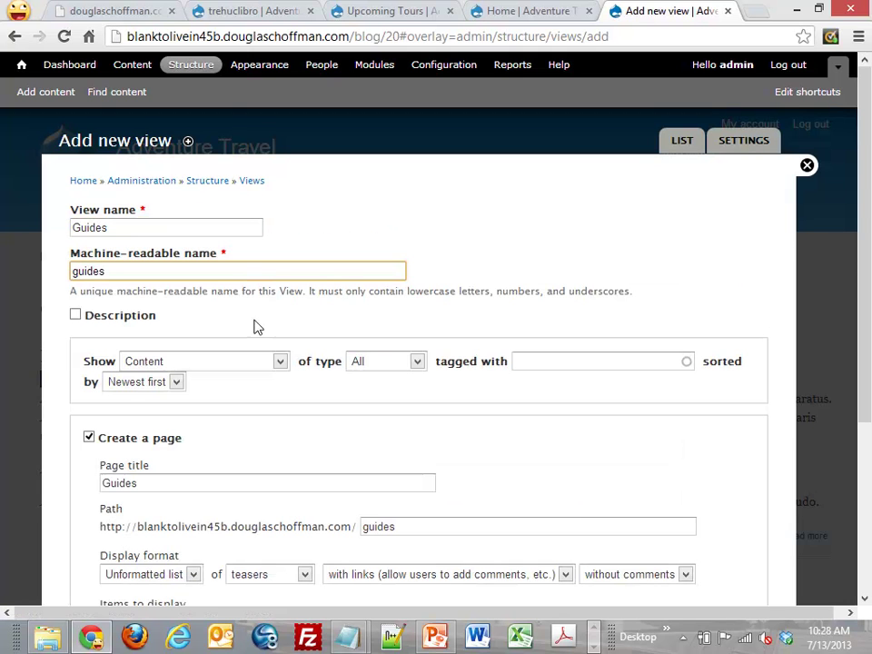
pyautogui.click(277, 364)
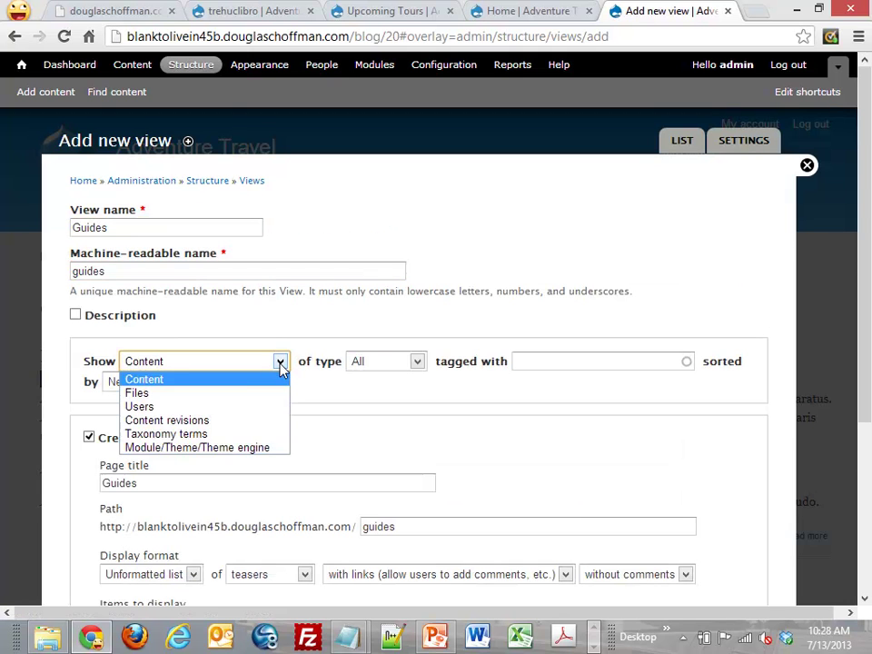
pyautogui.click(224, 409)
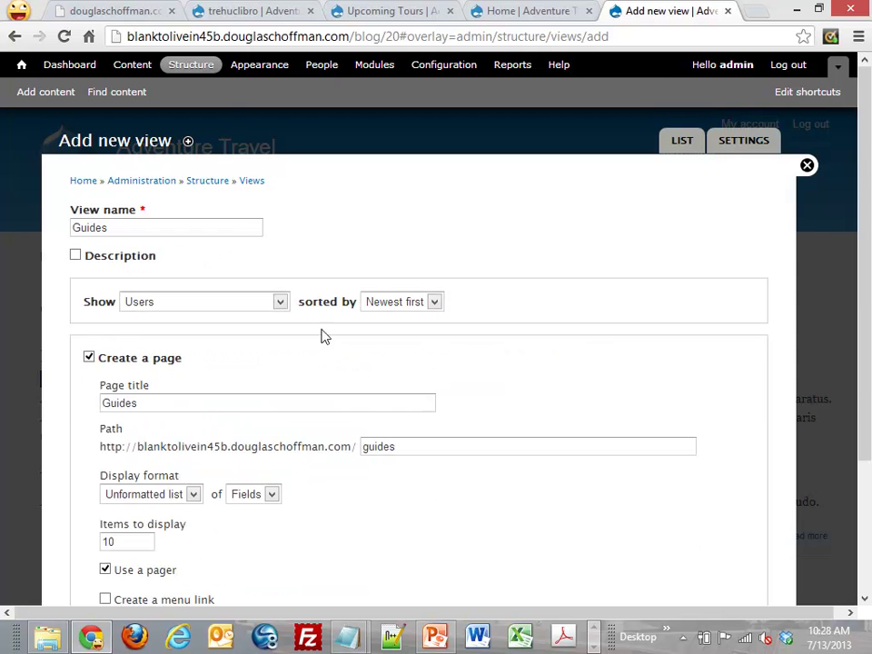
pyautogui.click(434, 301)
pyautogui.click(427, 322)
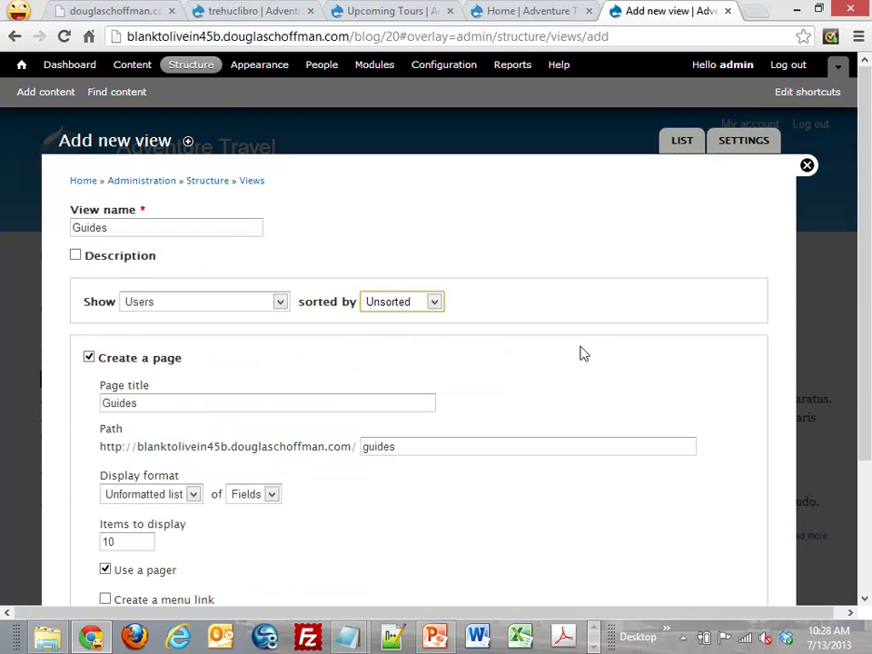
# - Make its page a grid of 12 items with a Main menu link, then continue editing
pyautogui.scroll(-2, 583, 354)
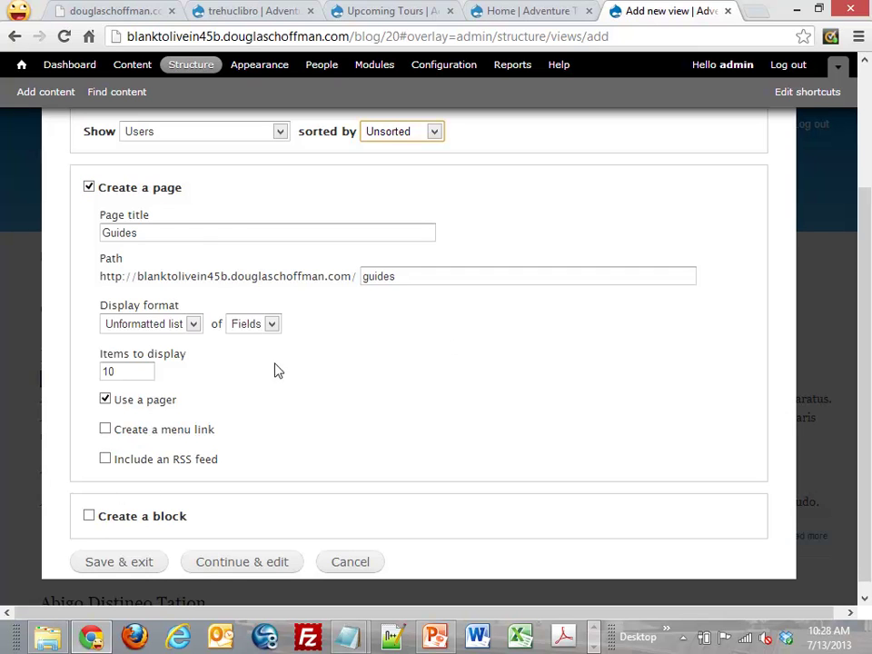
pyautogui.click(194, 328)
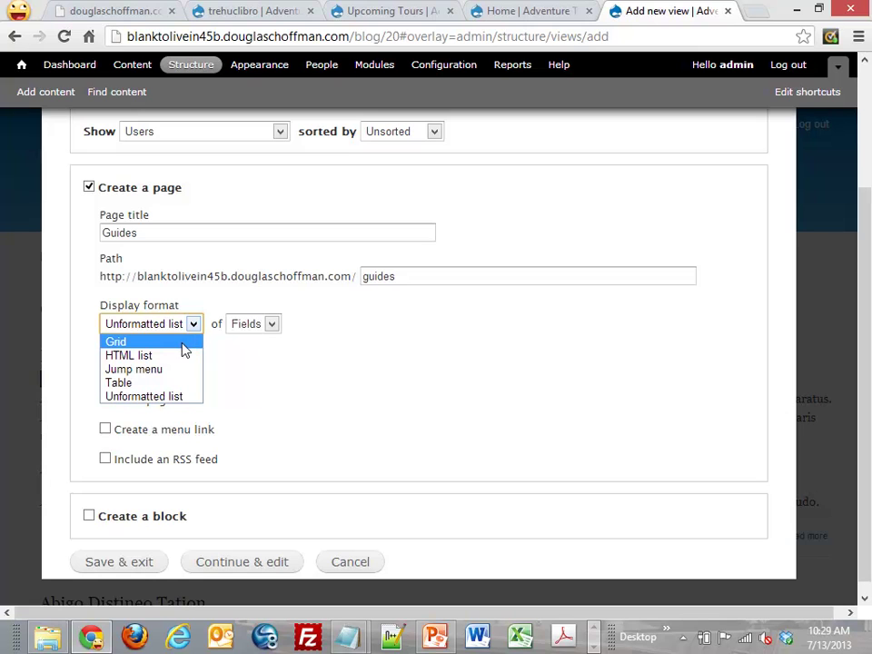
pyautogui.click(183, 343)
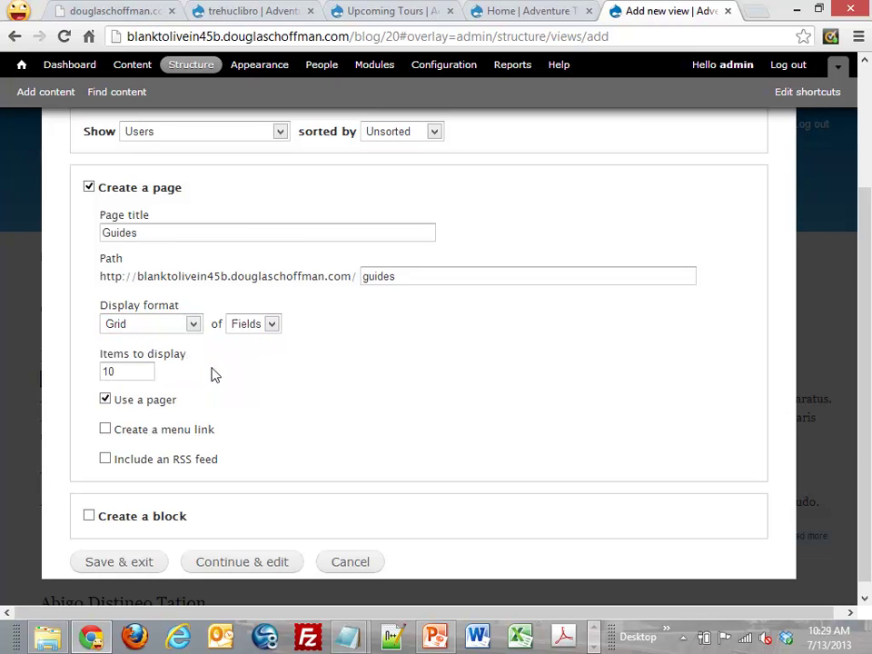
pyautogui.moveTo(131, 375); pyautogui.dragTo(84, 368)
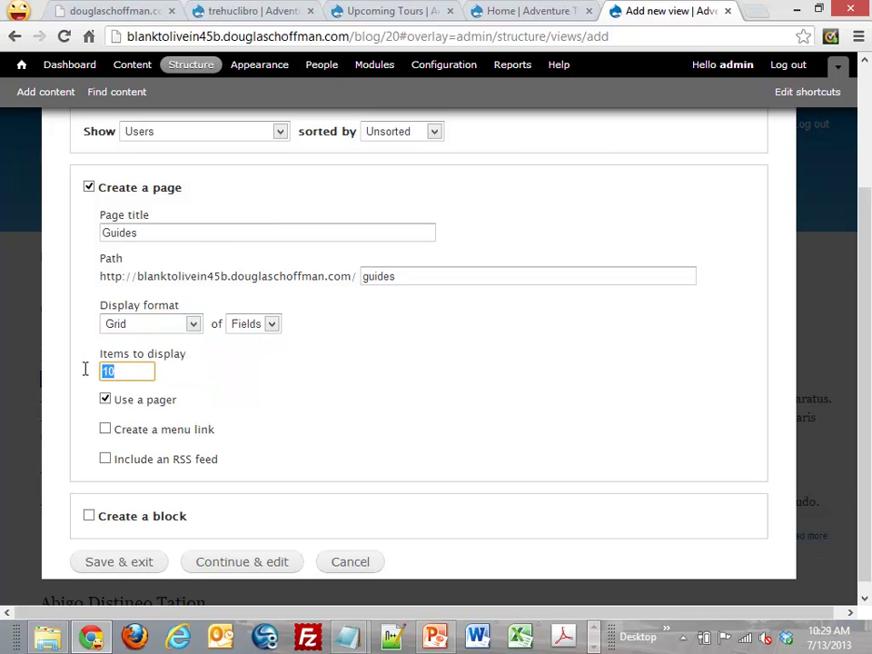
pyautogui.write('12')
pyautogui.click(293, 402)
pyautogui.click(105, 429)
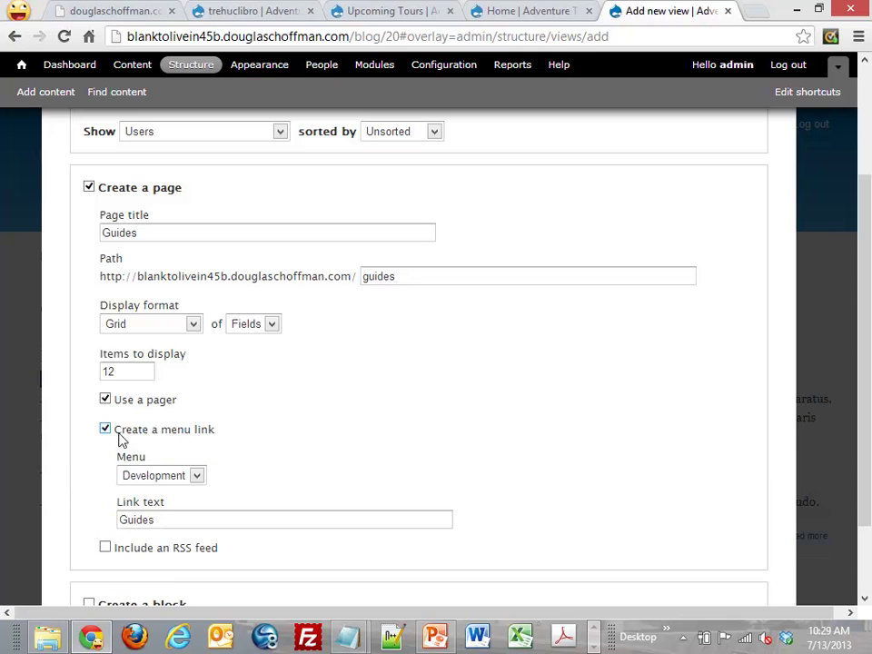
pyautogui.click(198, 476)
pyautogui.click(190, 509)
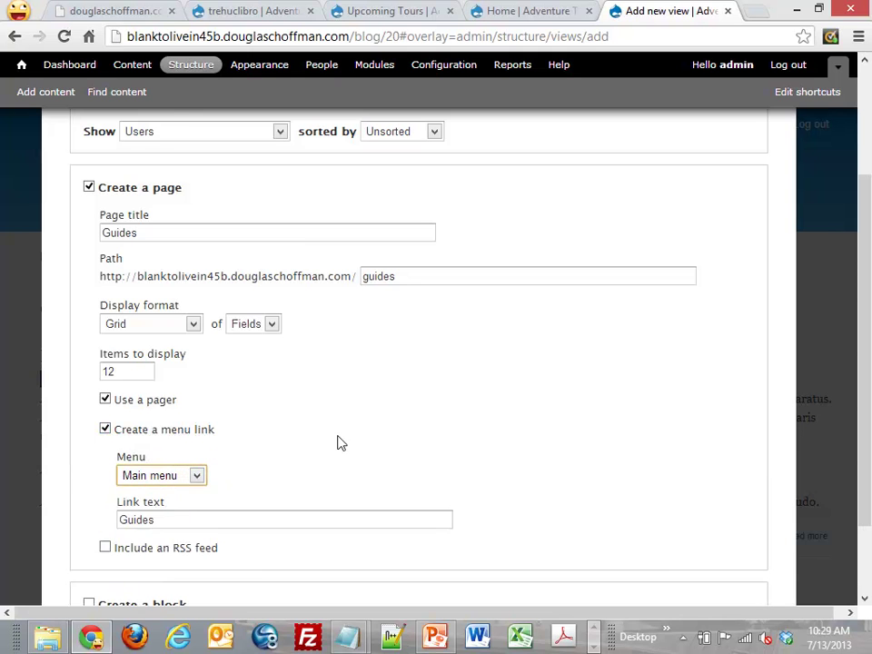
pyautogui.scroll(-1, 338, 444)
pyautogui.click(263, 566)
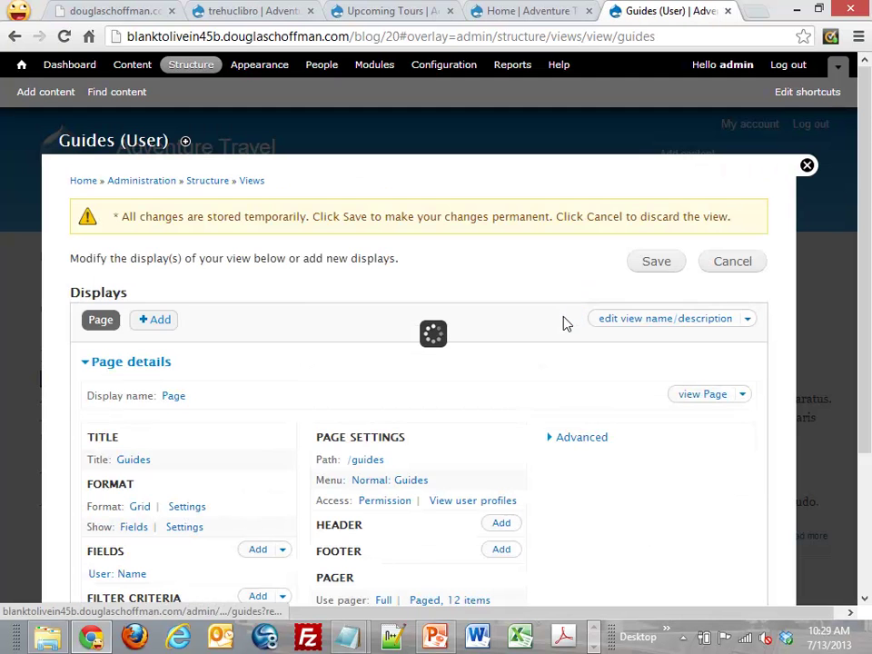
pyautogui.scroll(-2, 564, 323)
pyautogui.scroll(-4, 564, 323)
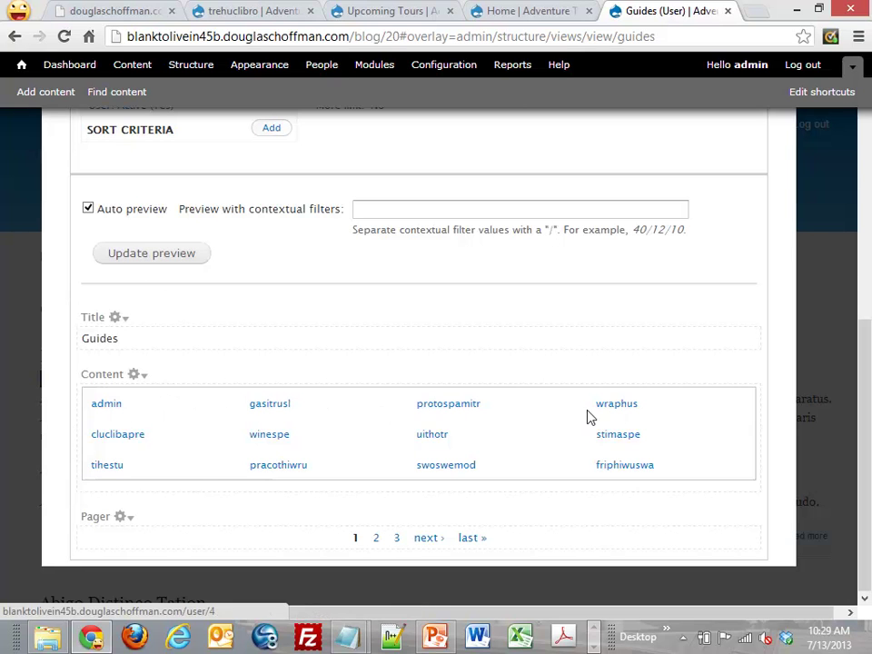
pyautogui.scroll(2, 252, 335)
pyautogui.scroll(-2, 331, 373)
pyautogui.scroll(4, 338, 375)
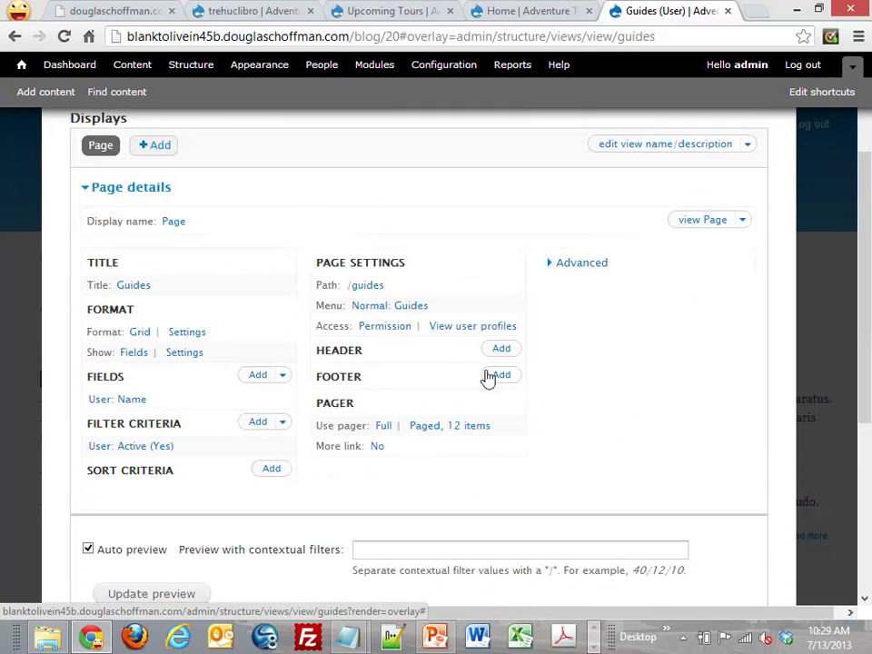
pyautogui.scroll(-1, 454, 386)
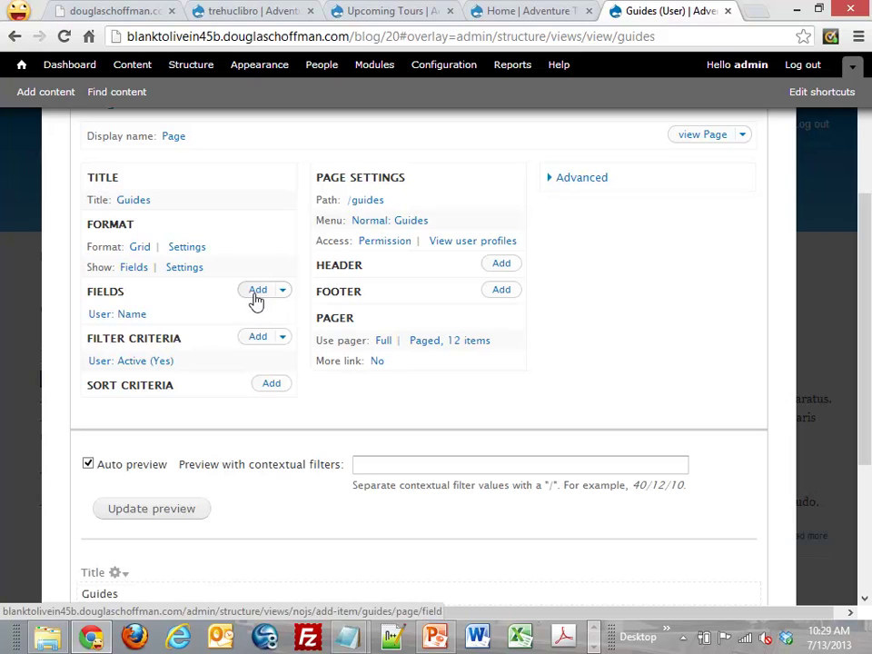
pyautogui.moveTo(124, 291); pyautogui.dragTo(82, 292)
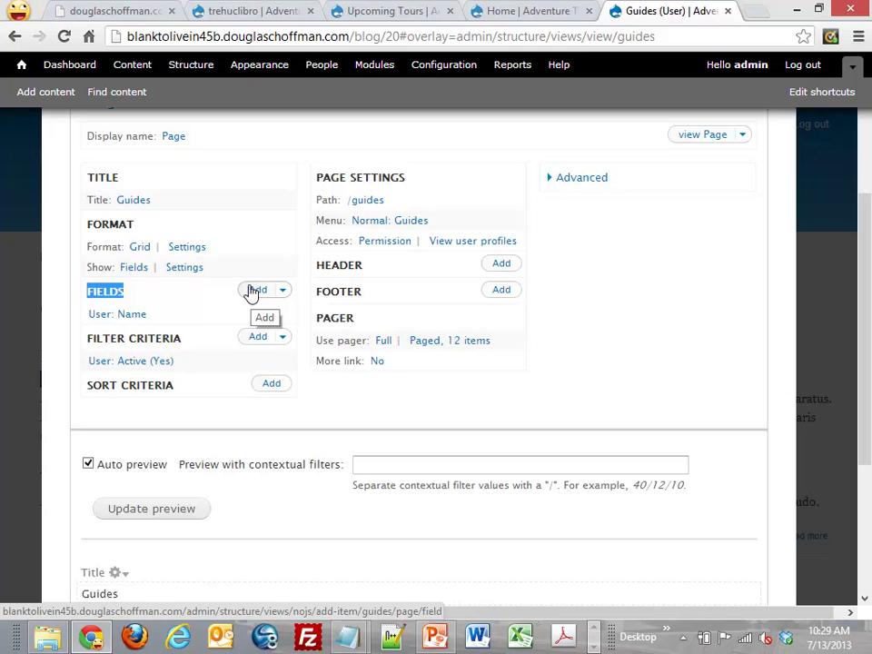
# - Add the User: Picture field to the Guides view without a label
pyautogui.click(256, 291)
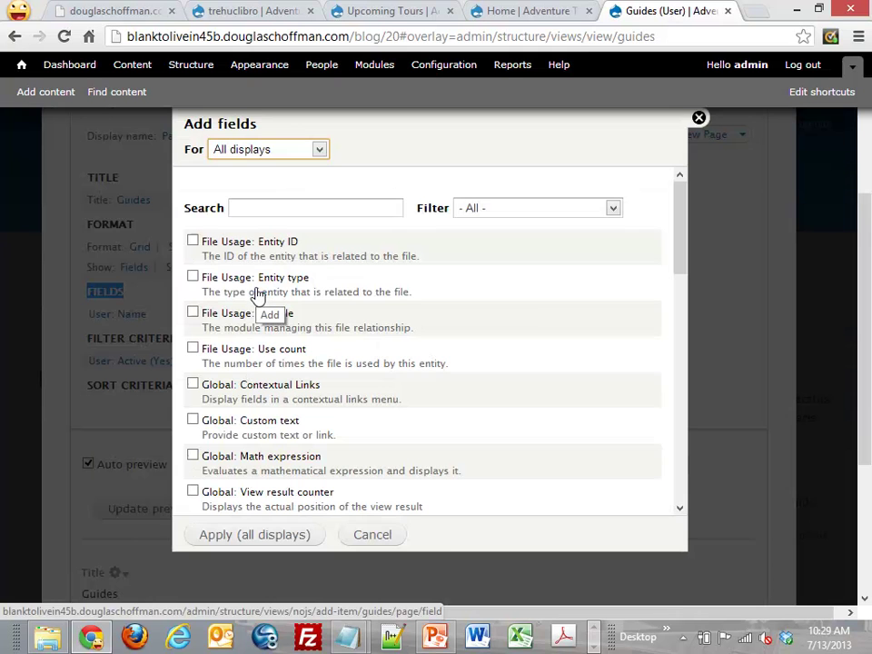
pyautogui.click(245, 202)
pyautogui.write('pic')
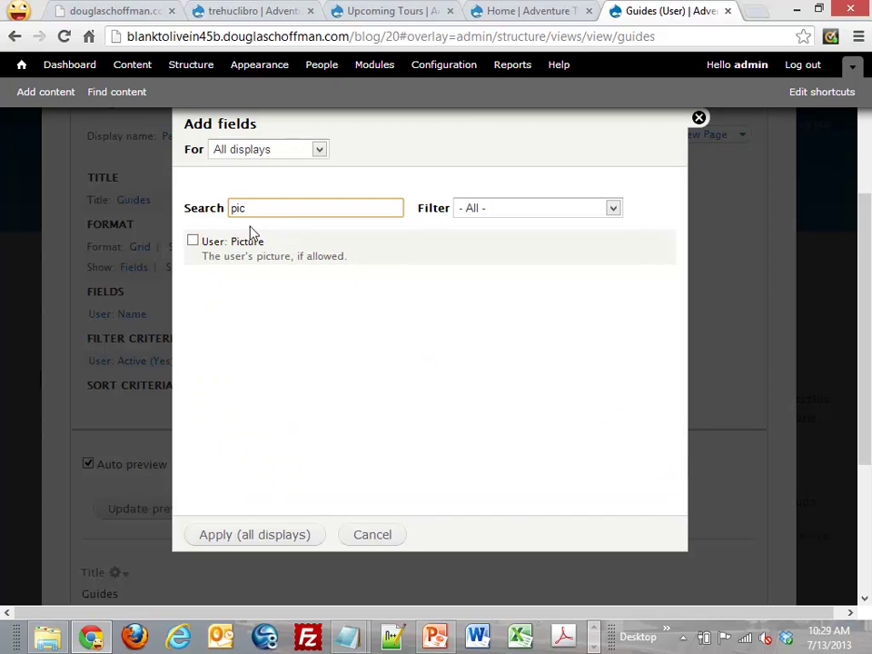
pyautogui.click(192, 239)
pyautogui.click(300, 536)
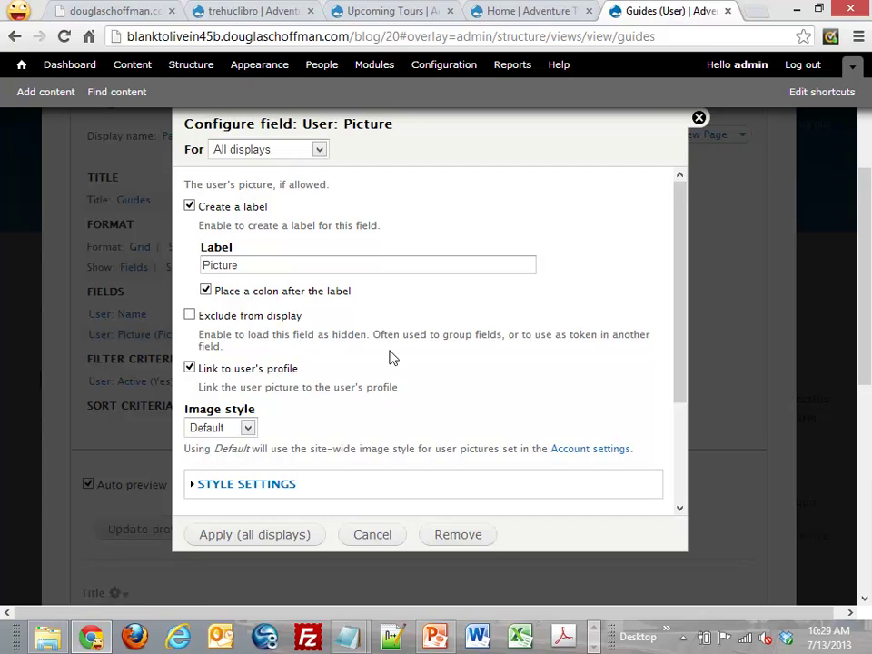
pyautogui.click(189, 208)
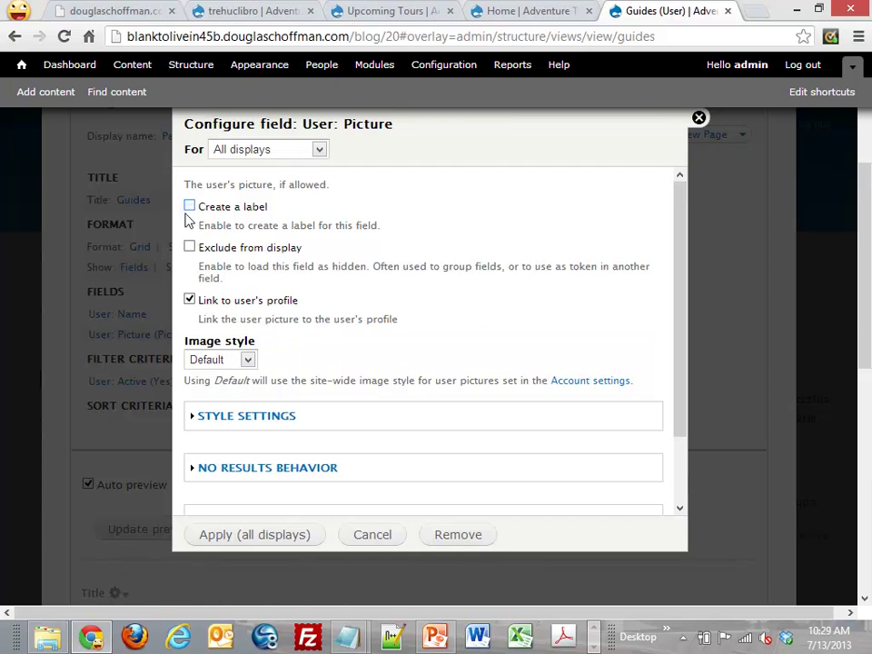
pyautogui.click(270, 537)
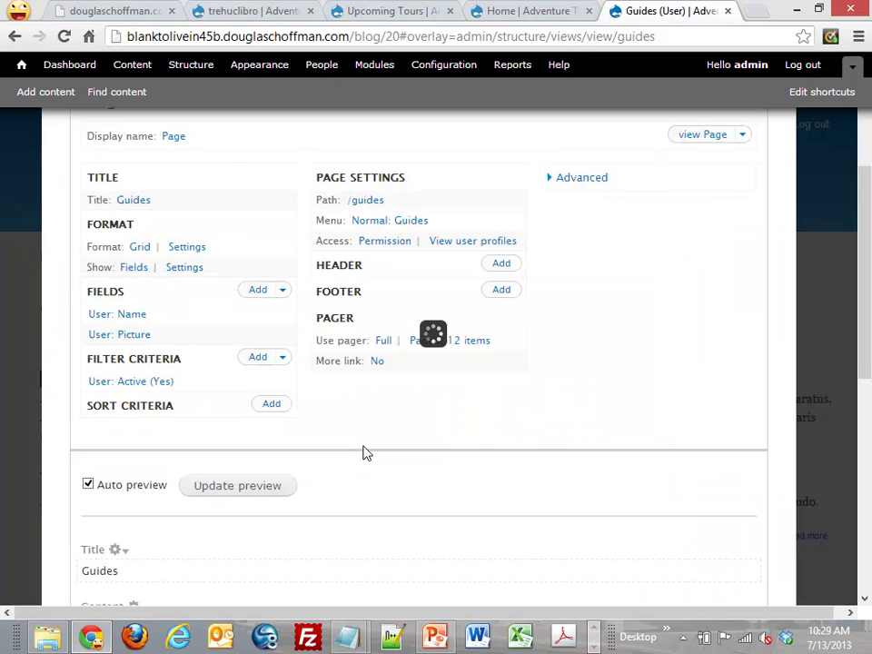
# - Add the User: First field, also without a label
pyautogui.click(259, 290)
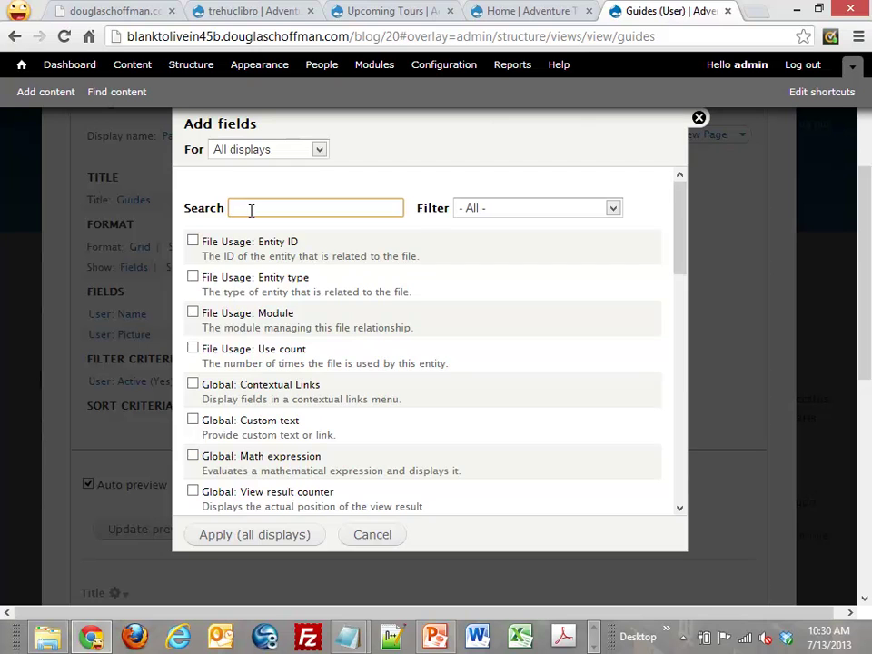
pyautogui.write('firs')
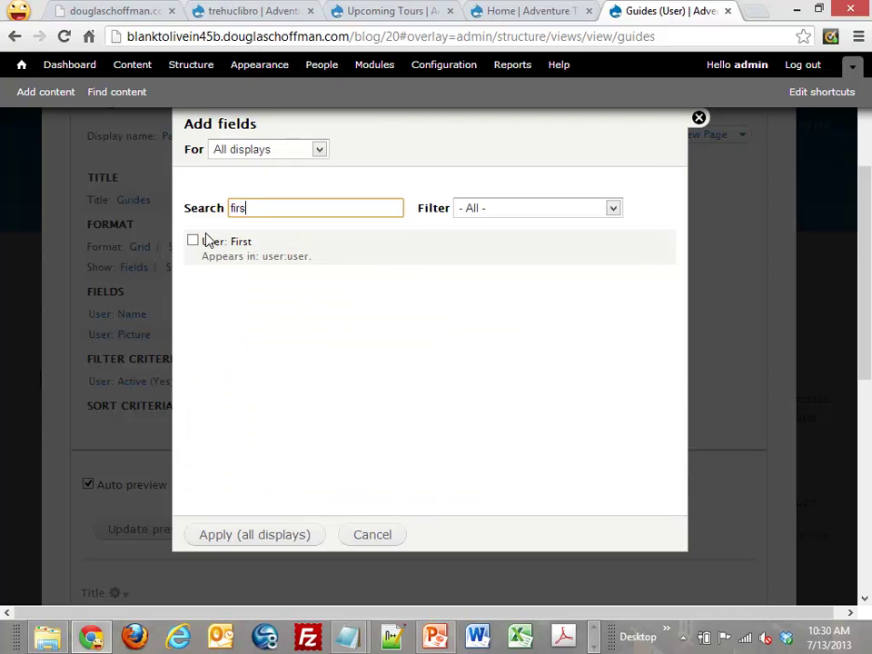
pyautogui.click(193, 242)
pyautogui.click(249, 534)
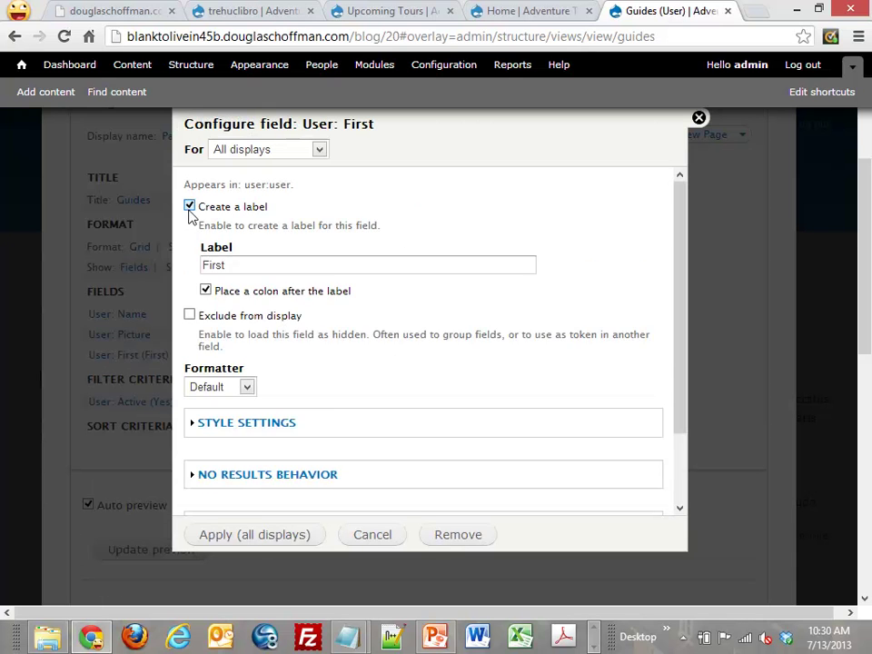
pyautogui.click(188, 205)
pyautogui.click(243, 538)
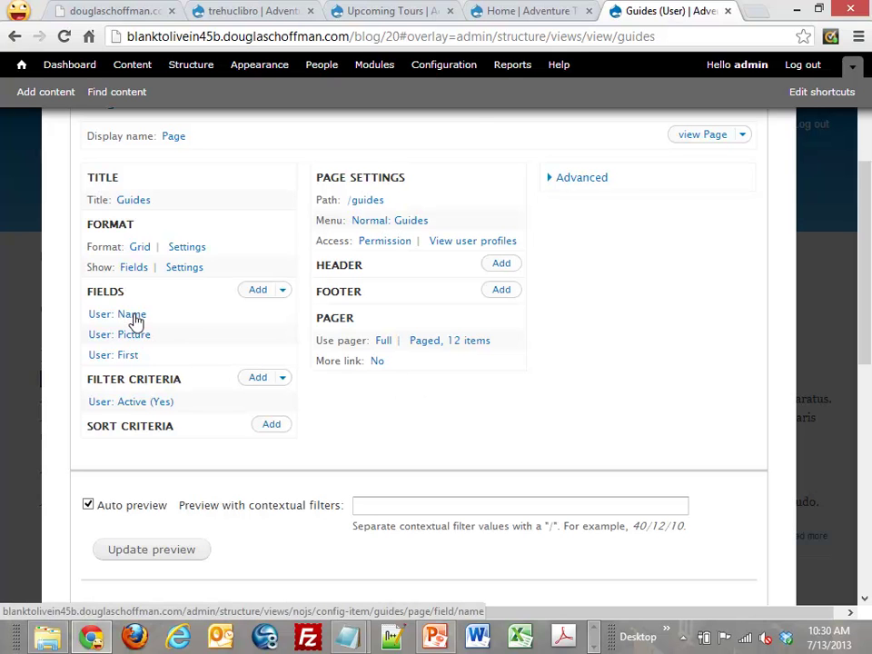
pyautogui.click(133, 316)
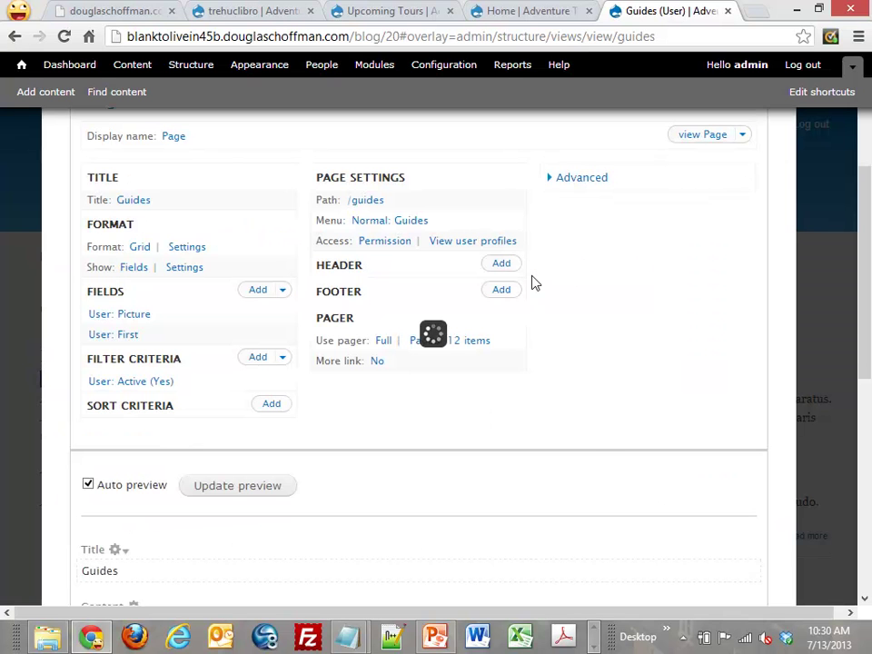
pyautogui.scroll(-10, 531, 402)
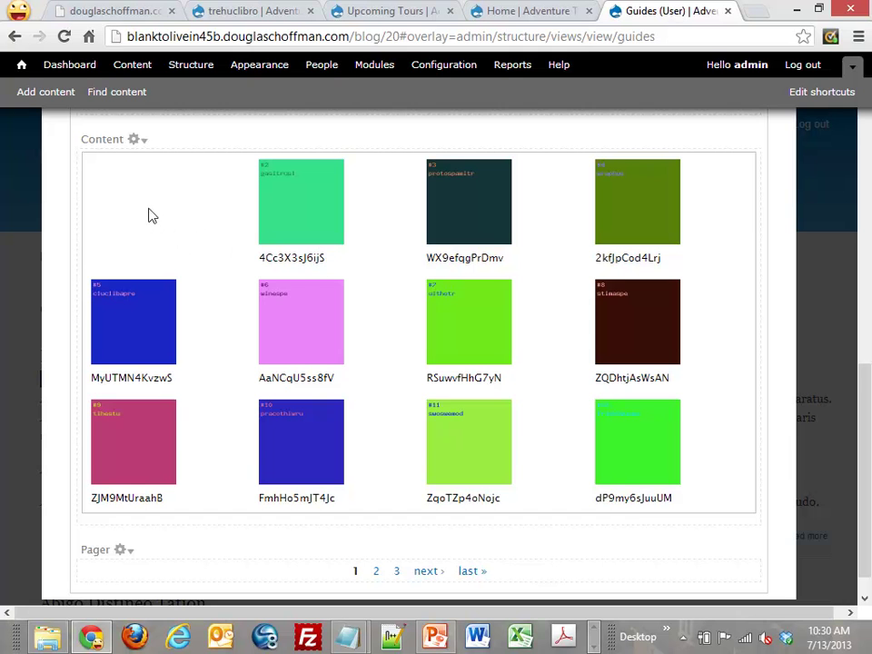
pyautogui.scroll(3, 142, 215)
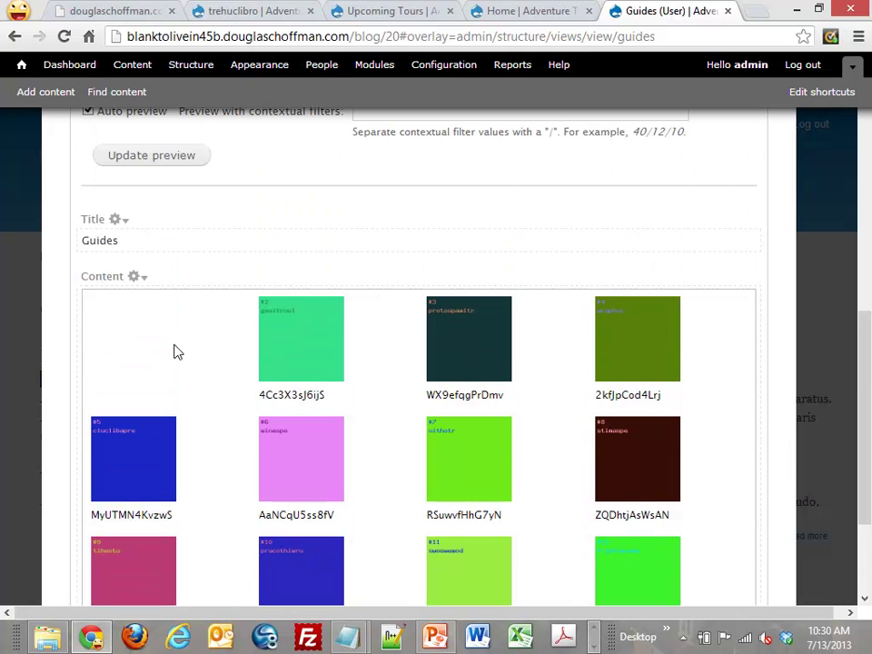
pyautogui.scroll(2, 344, 291)
pyautogui.scroll(-2, 344, 291)
pyautogui.scroll(5, 760, 316)
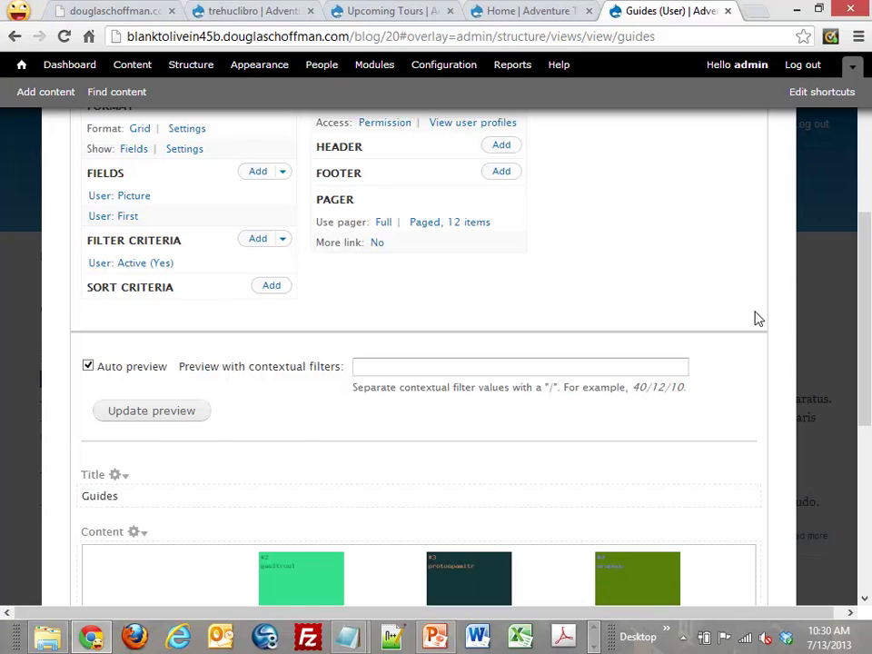
pyautogui.scroll(3, 760, 319)
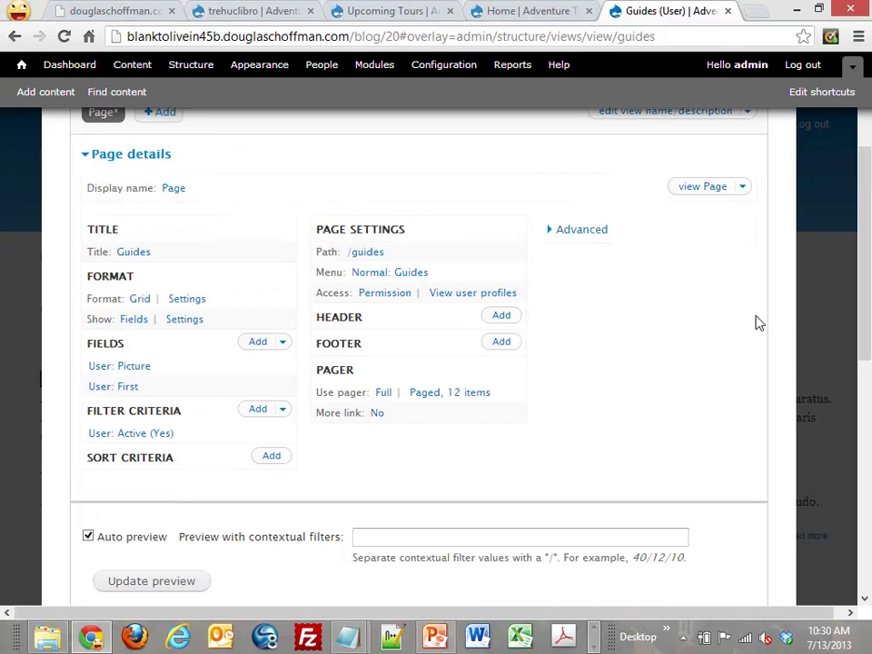
pyautogui.scroll(-6, 759, 324)
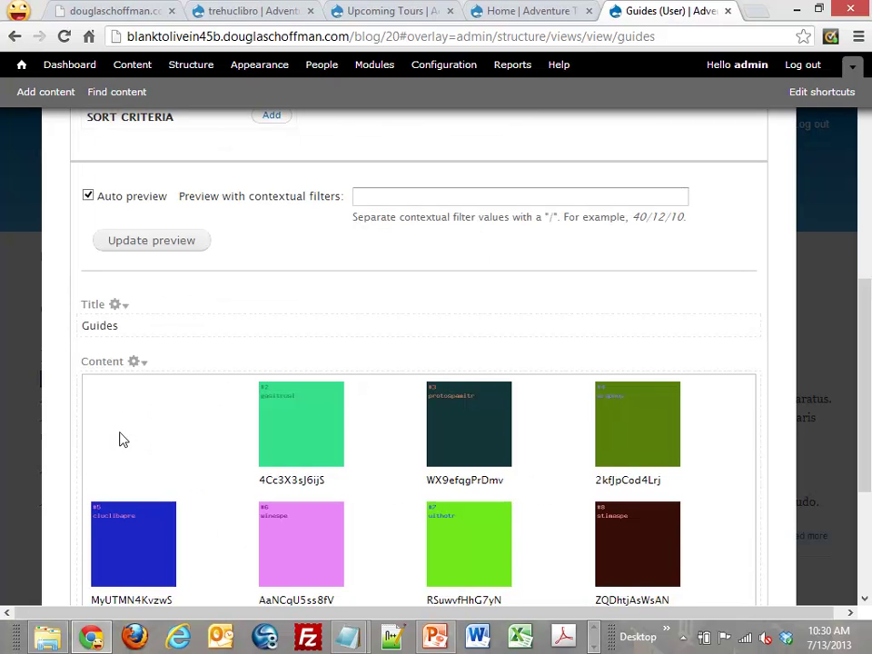
pyautogui.scroll(6, 117, 439)
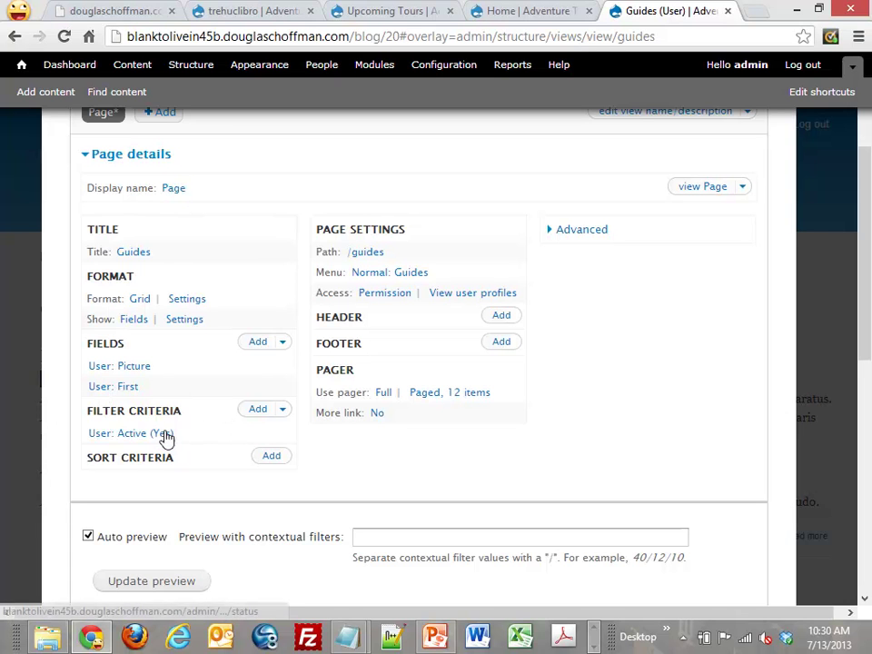
pyautogui.moveTo(178, 435); pyautogui.dragTo(80, 433)
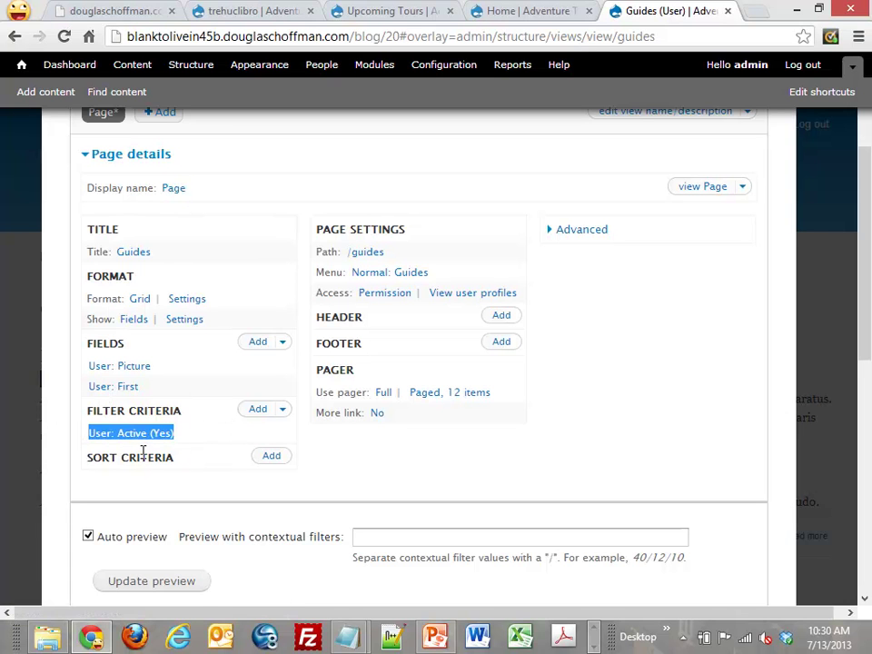
# - Add a User: Roles filter restricted to the guide role
pyautogui.click(256, 413)
pyautogui.click(255, 207)
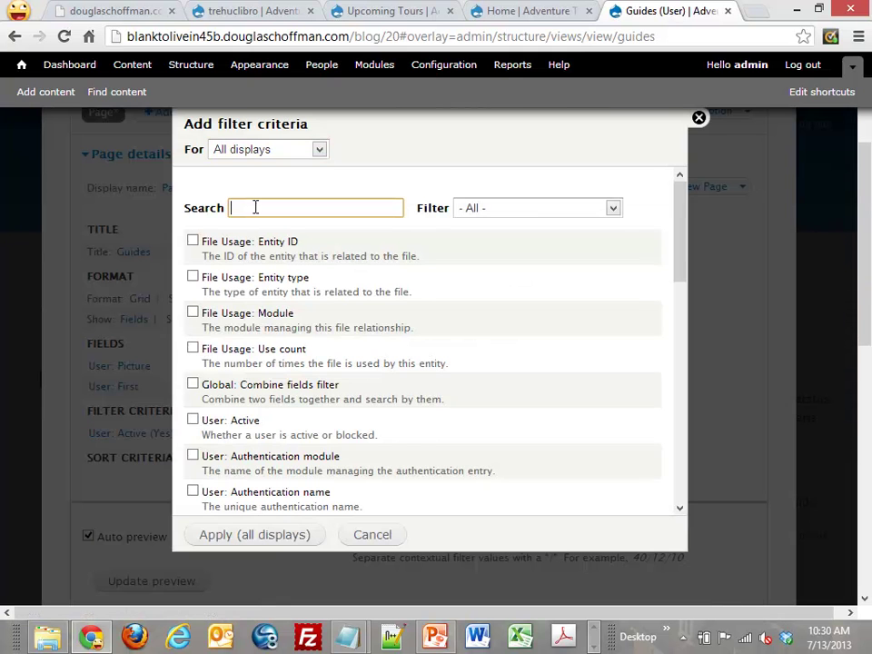
pyautogui.write('role')
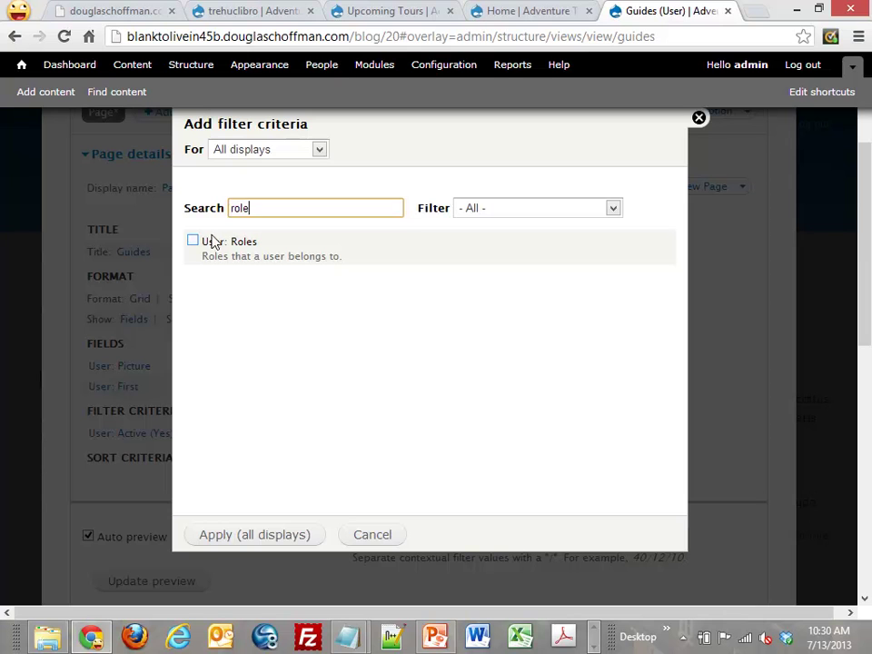
pyautogui.click(193, 242)
pyautogui.click(230, 536)
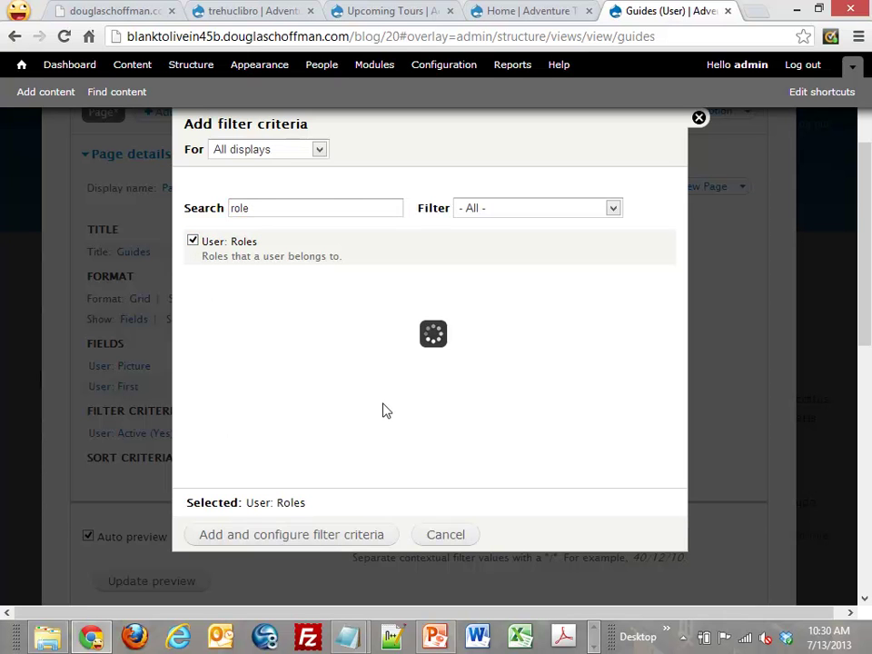
pyautogui.click(363, 278)
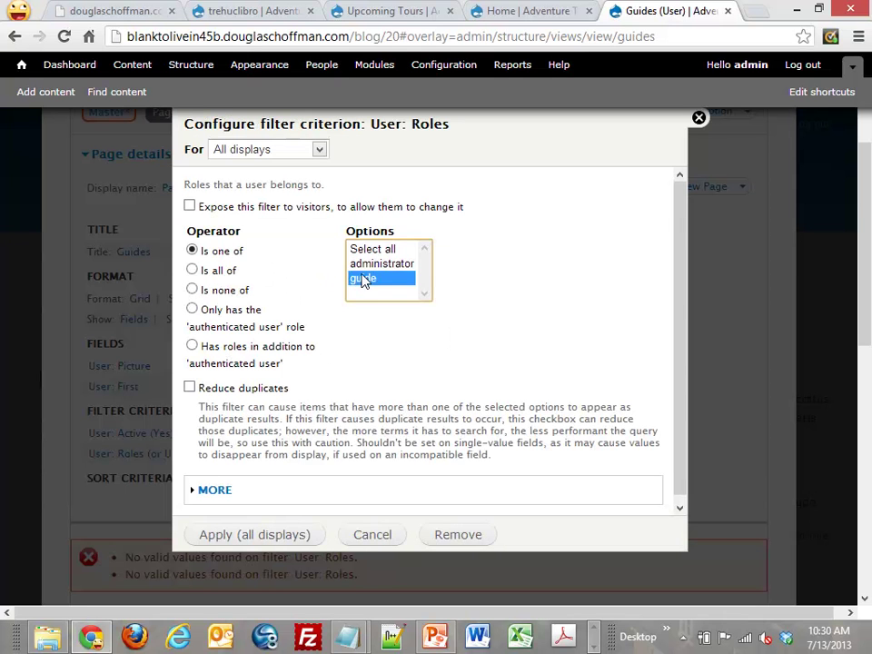
pyautogui.click(269, 537)
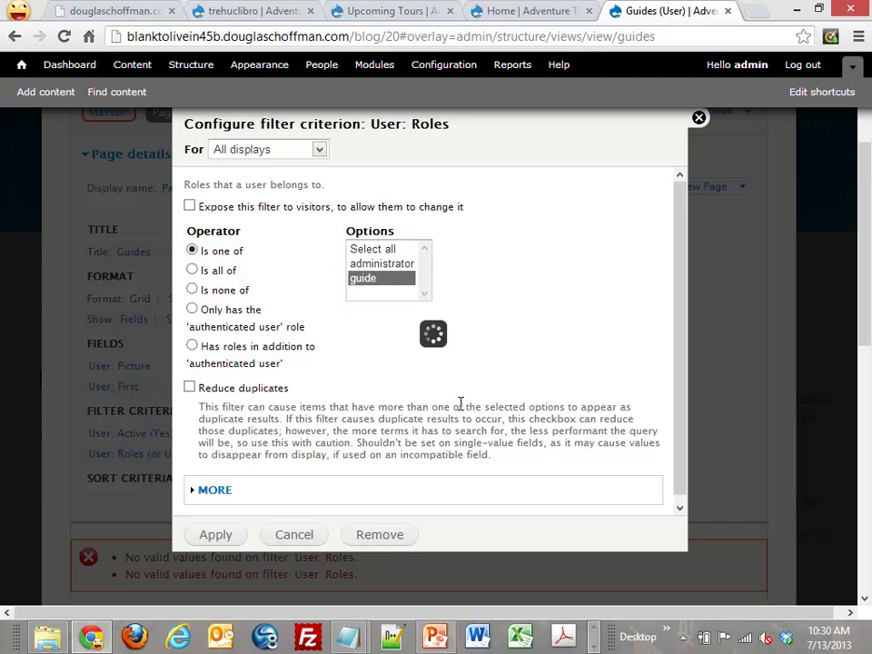
# - Begin adding a sort criterion to the Guides view and search the sort fields
pyautogui.scroll(-5, 488, 406)
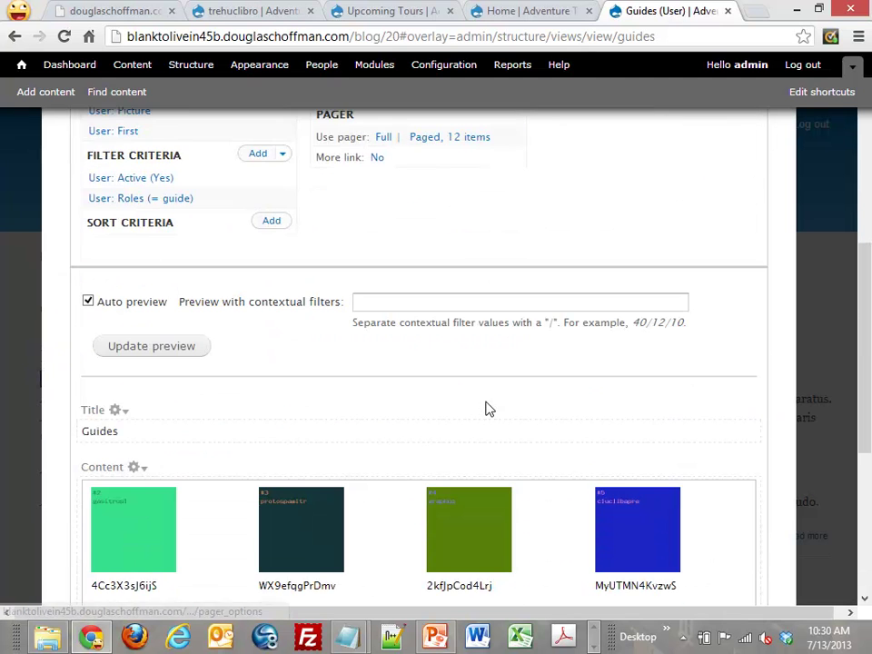
pyautogui.scroll(-3, 488, 414)
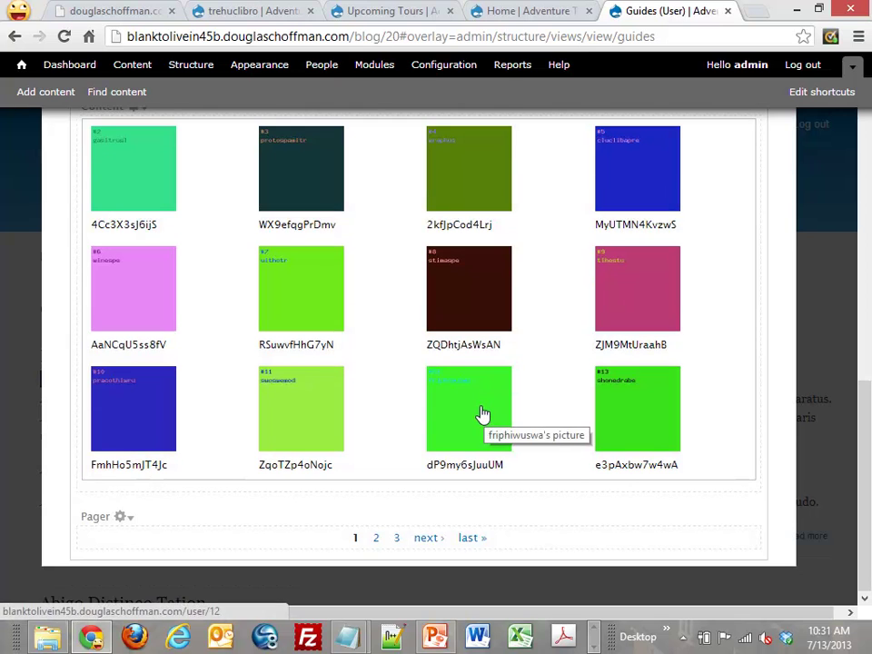
pyautogui.scroll(8, 481, 409)
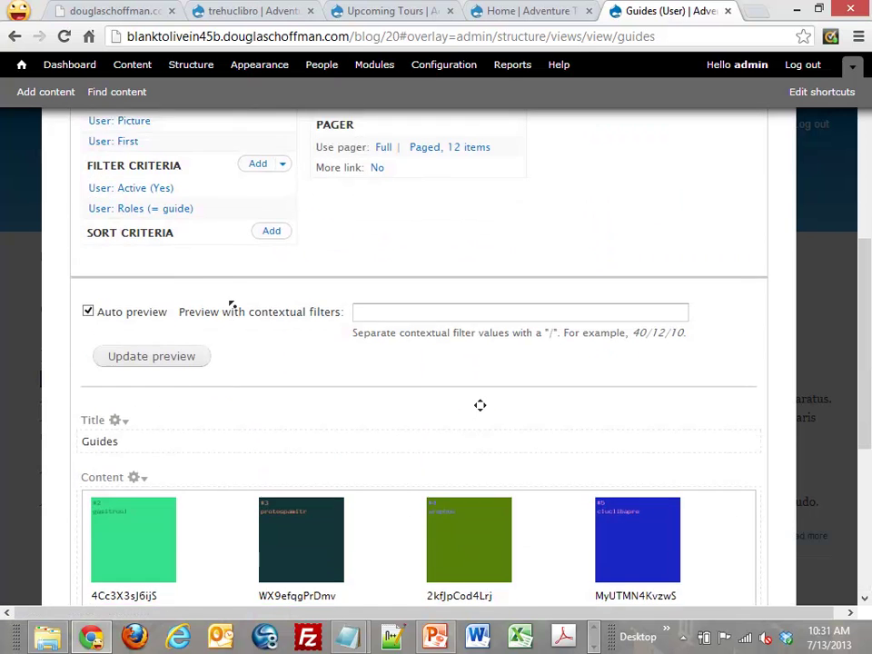
pyautogui.click(479, 405)
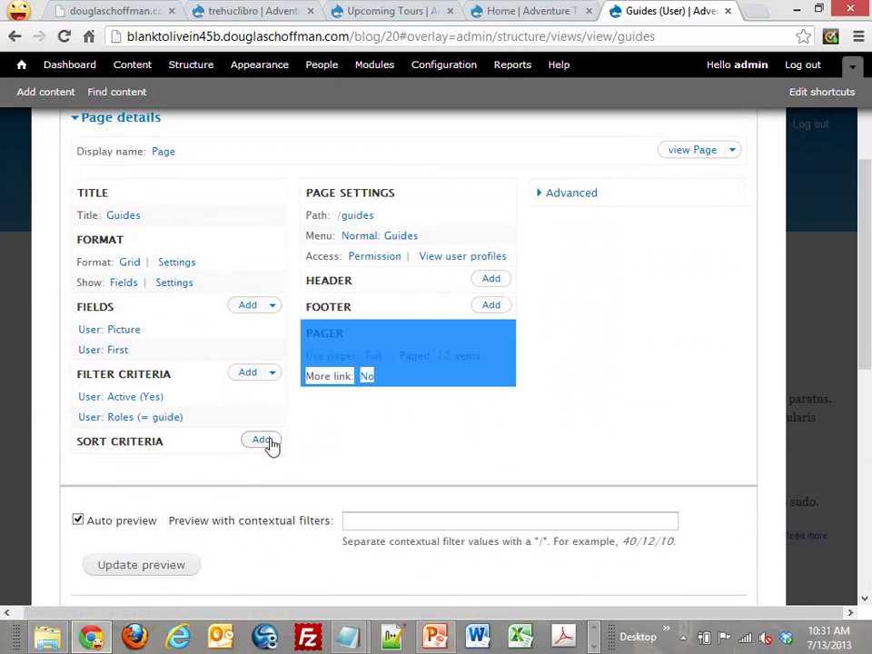
pyautogui.click(263, 439)
pyautogui.click(261, 210)
# - Sort the Guides view by User: First in ascending order
pyautogui.write('firt')
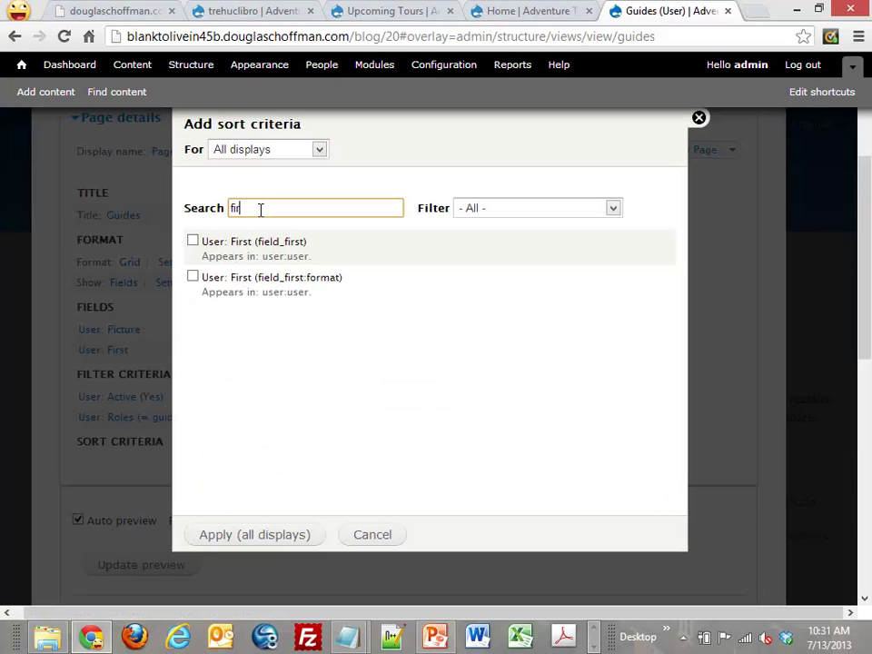
pyautogui.click(215, 378)
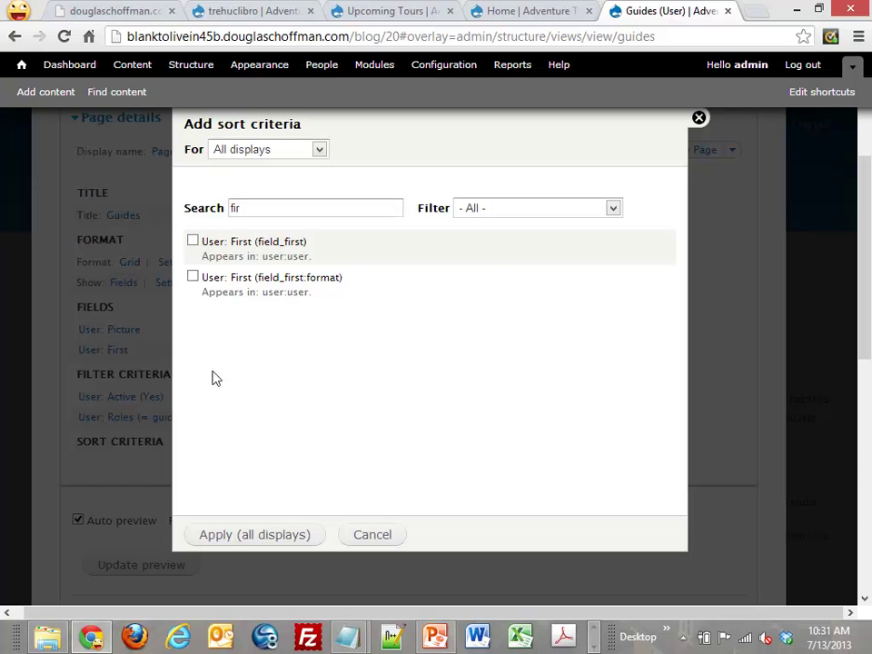
pyautogui.click(192, 241)
pyautogui.click(244, 534)
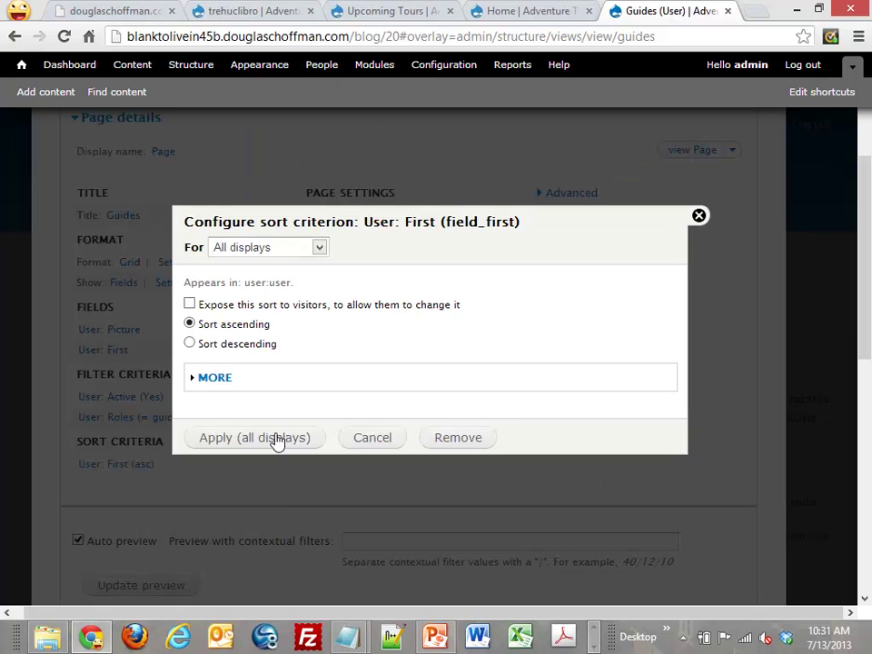
pyautogui.click(275, 438)
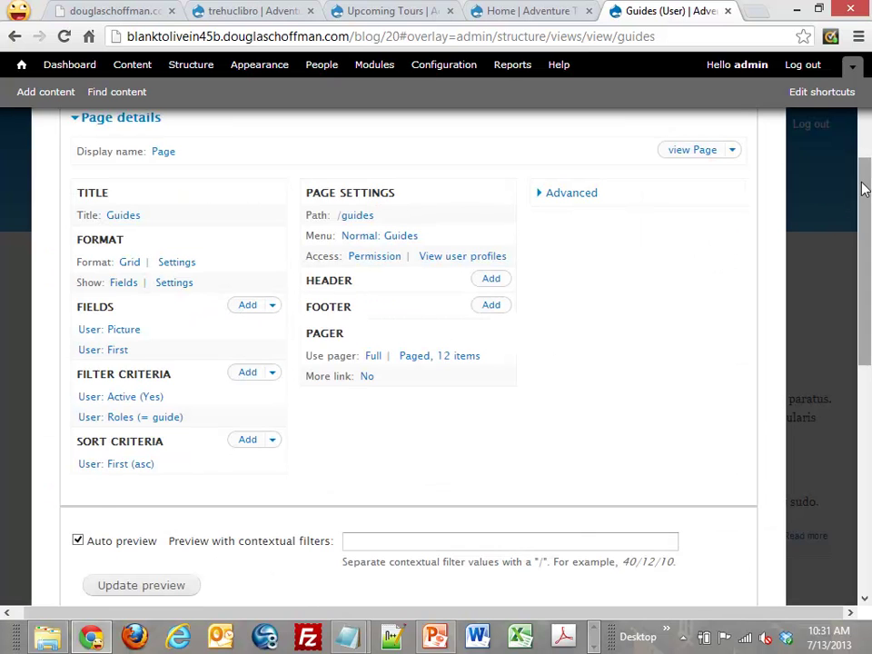
# - Save the Guides view
pyautogui.scroll(-1, 865, 247)
pyautogui.scroll(-5, 866, 247)
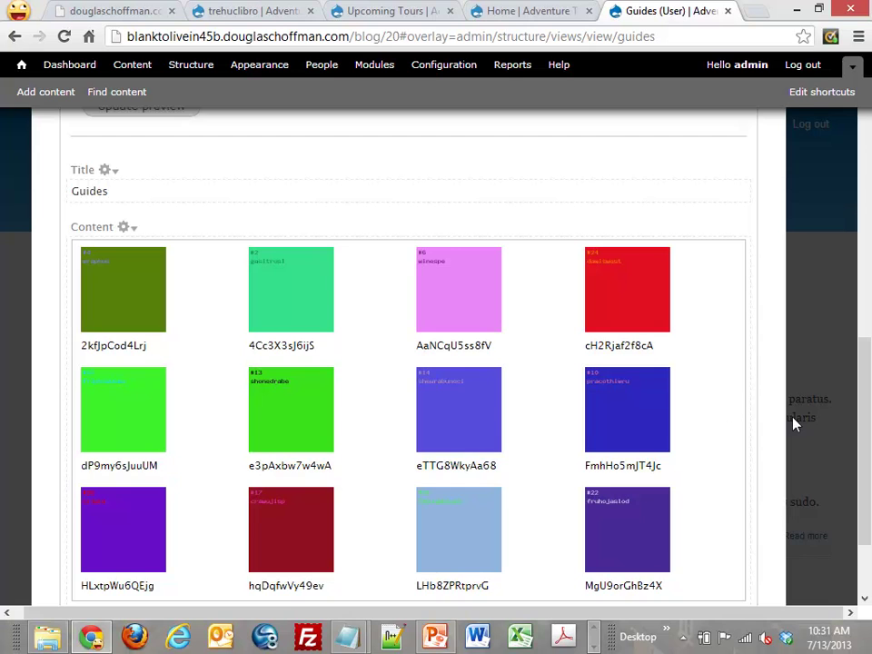
pyautogui.moveTo(866, 422); pyautogui.dragTo(867, 254)
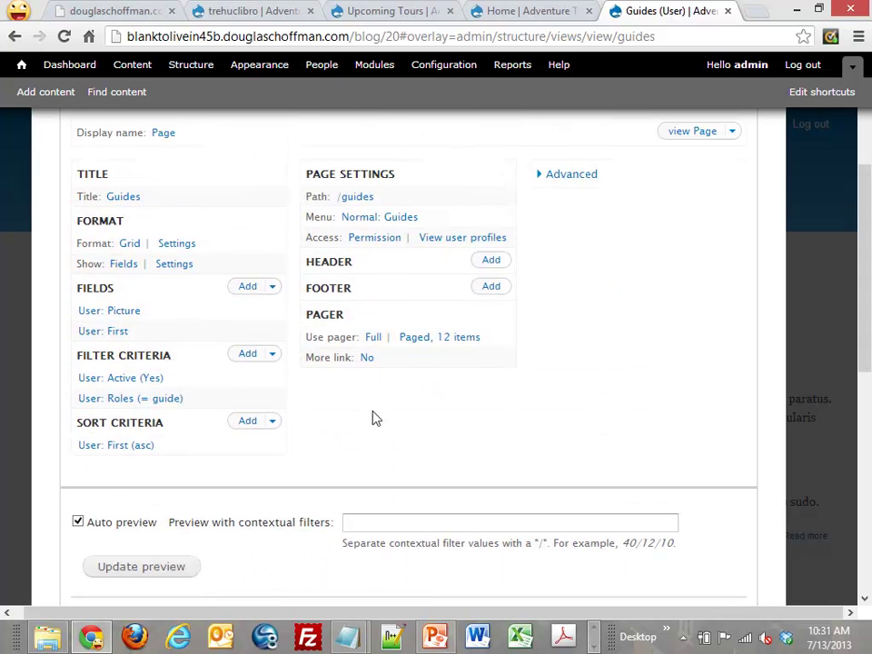
pyautogui.scroll(2, 385, 427)
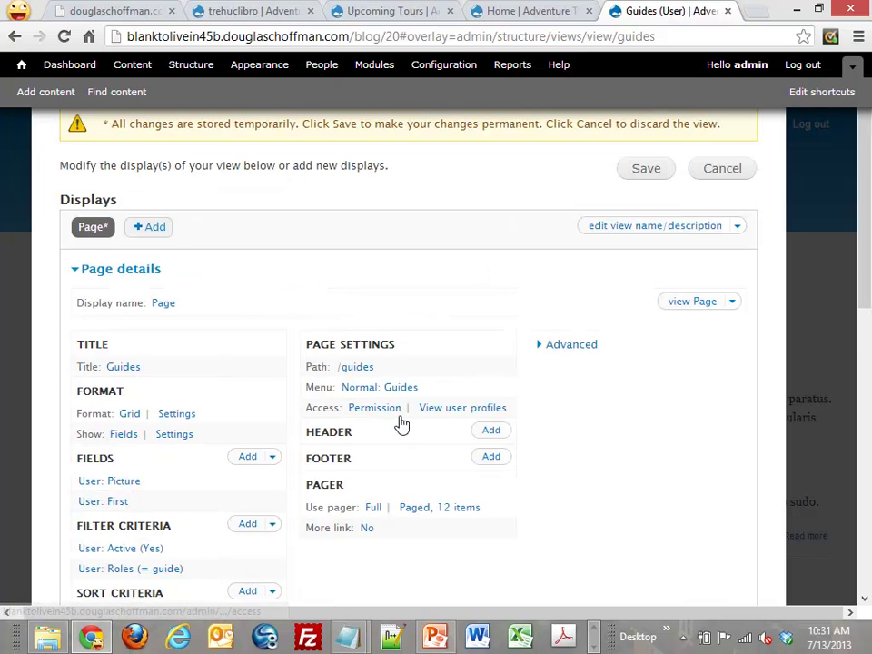
pyautogui.click(635, 175)
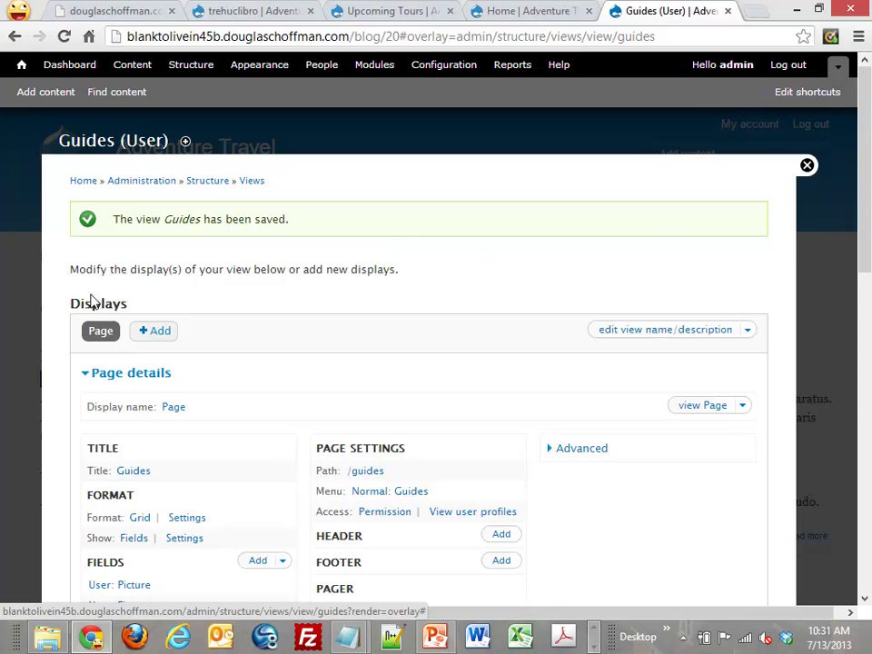
# - In the Main menu links, place Guides right after Home and save the configuration
pyautogui.click(21, 64)
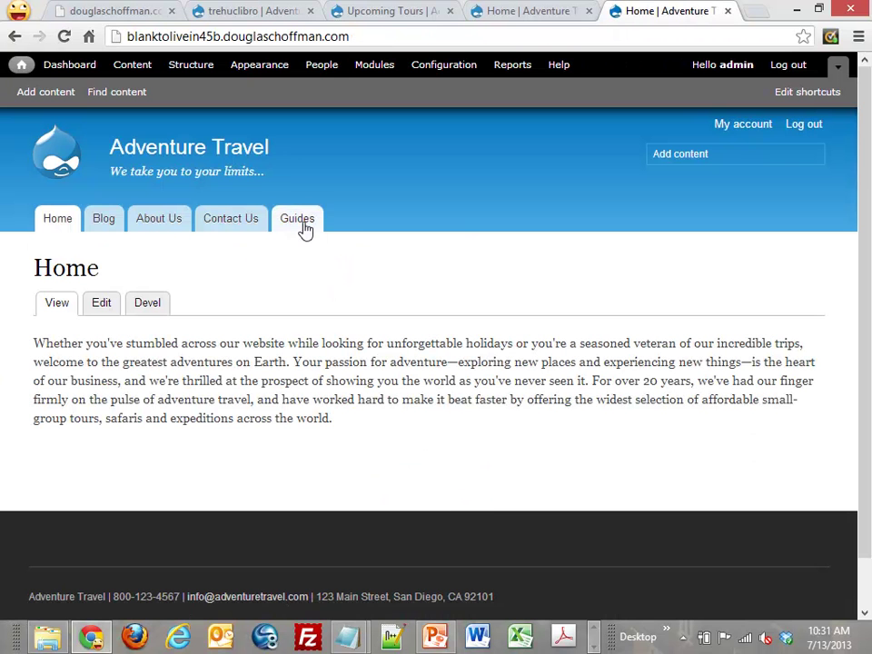
pyautogui.click(192, 67)
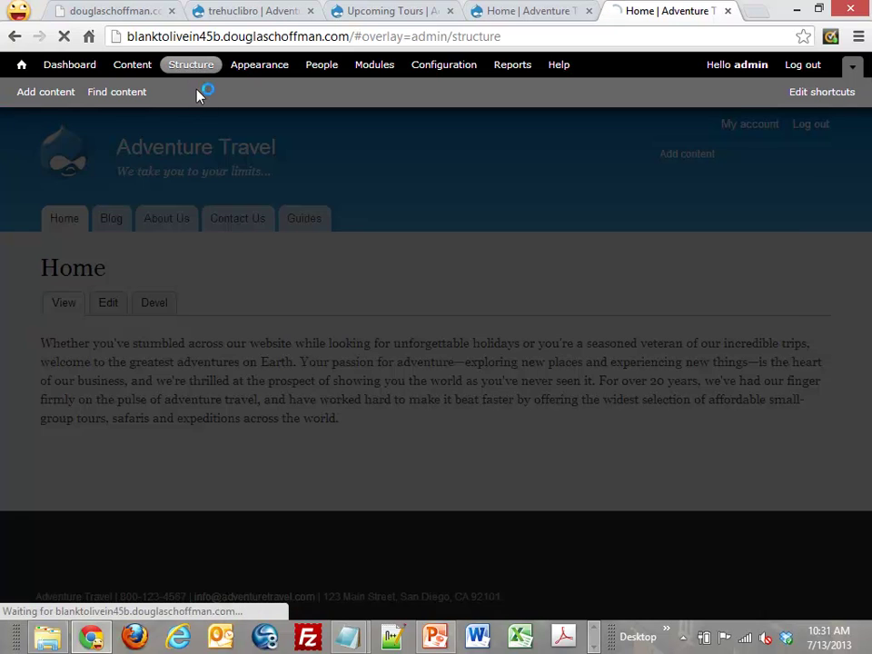
pyautogui.click(125, 362)
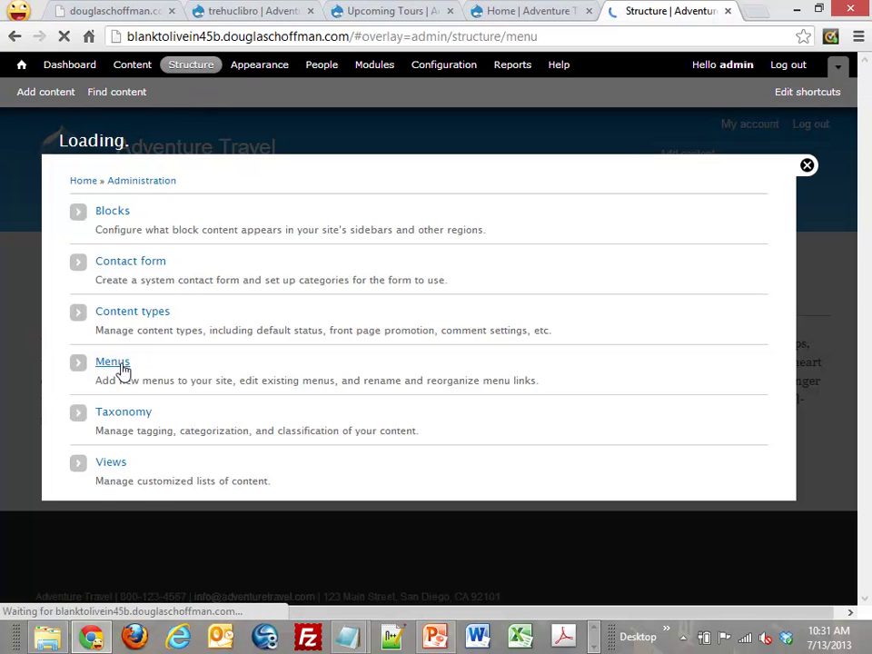
pyautogui.click(626, 375)
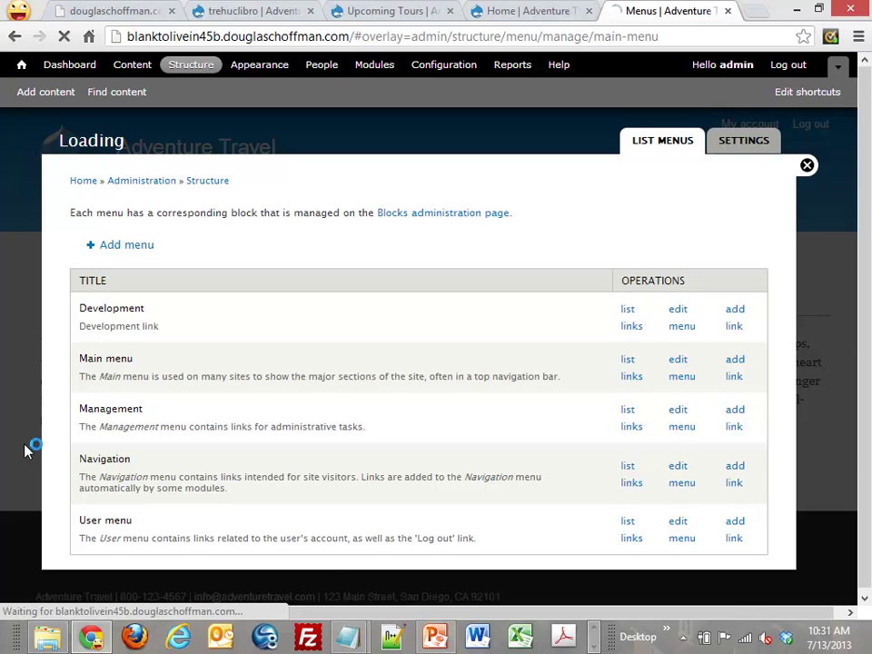
pyautogui.moveTo(82, 419); pyautogui.dragTo(81, 328)
pyautogui.click(170, 511)
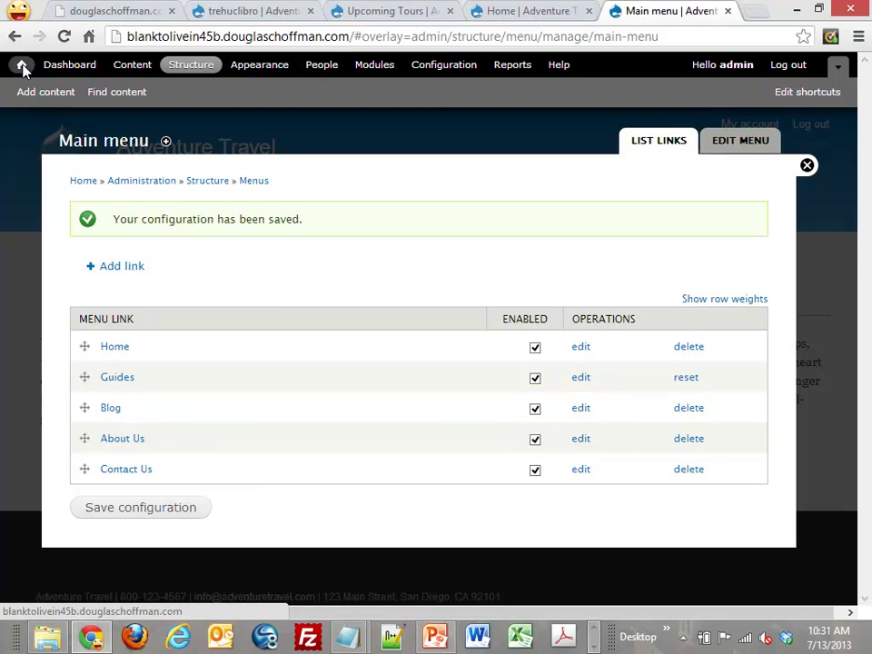
# - Go to the home page and open the Guides page
pyautogui.click(21, 66)
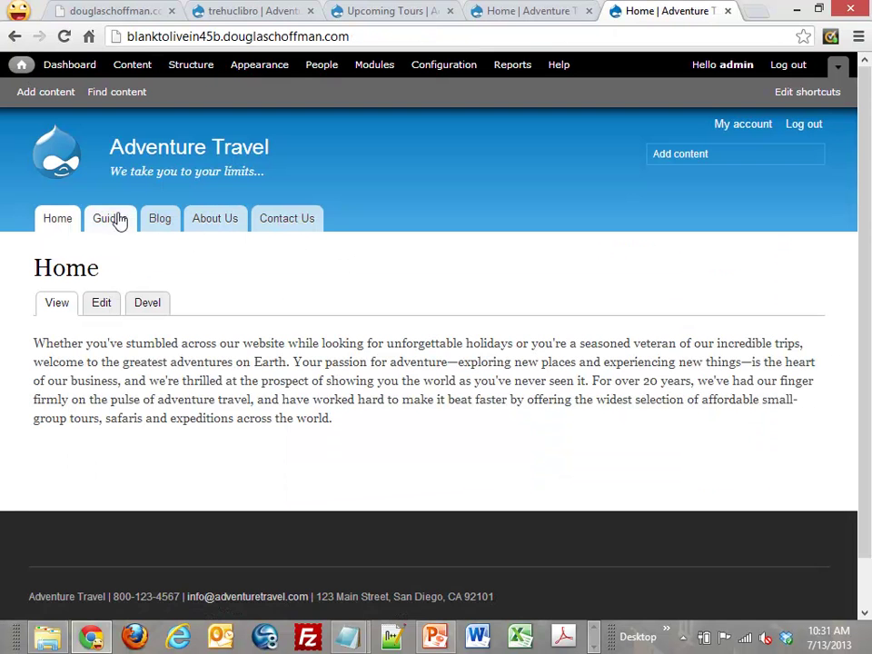
pyautogui.click(115, 219)
pyautogui.moveTo(862, 218); pyautogui.dragTo(841, 368)
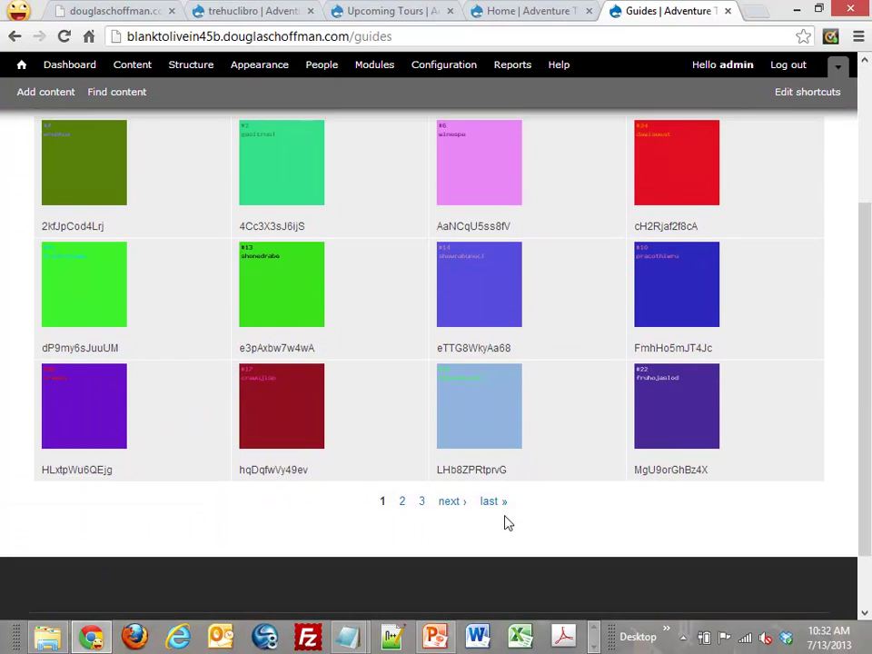
# - Open a guide's profile from the next Guides page and view their recent blog entries
pyautogui.click(447, 501)
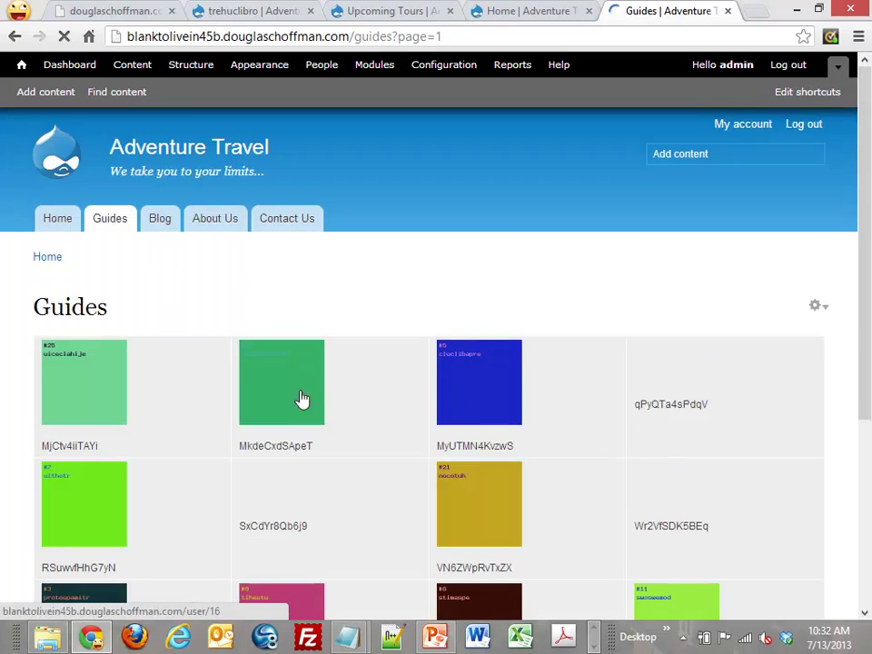
pyautogui.click(300, 398)
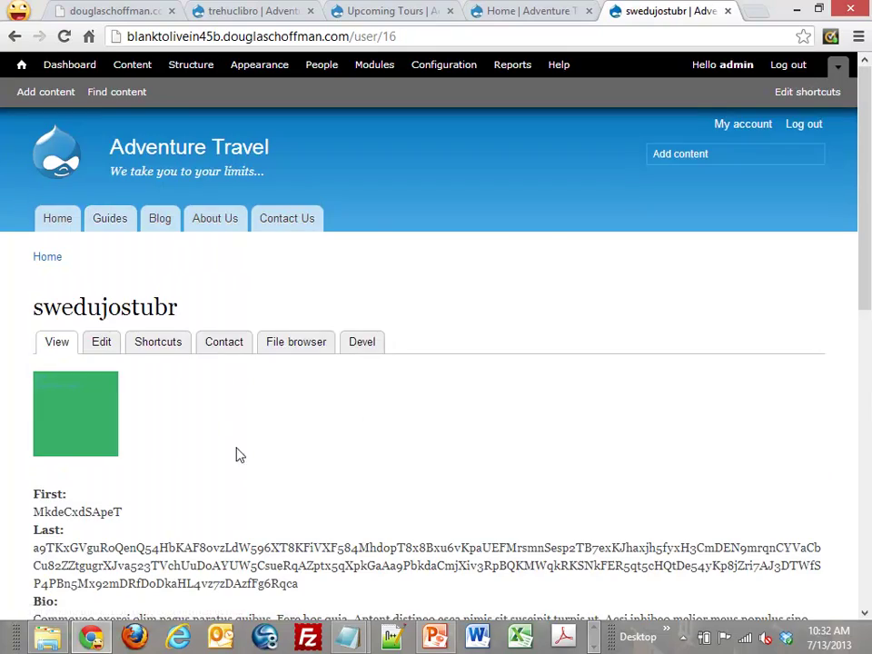
pyautogui.scroll(-10, 259, 433)
pyautogui.scroll(6, 257, 432)
pyautogui.scroll(-6, 186, 320)
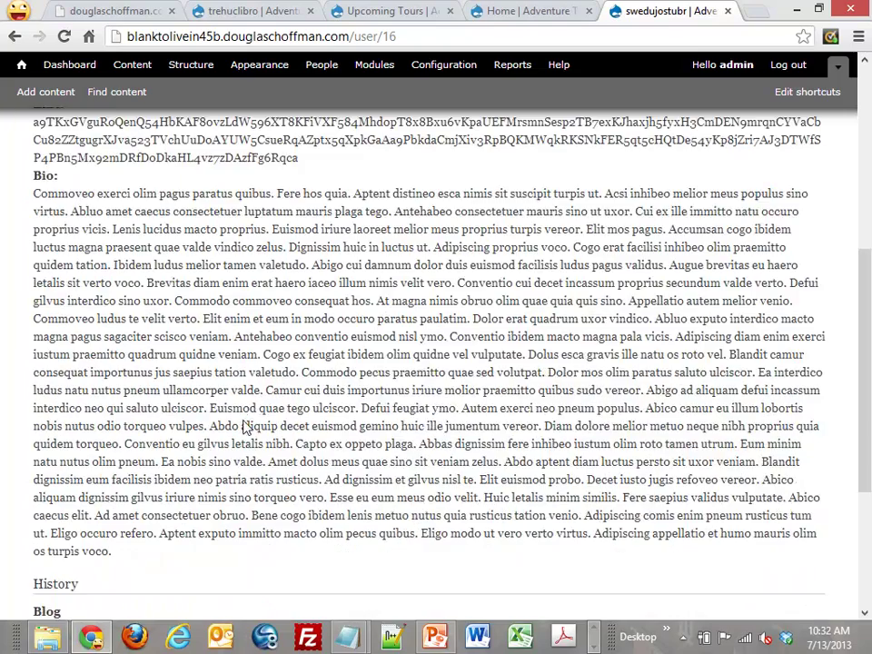
pyautogui.scroll(3, 171, 332)
pyautogui.scroll(-3, 103, 534)
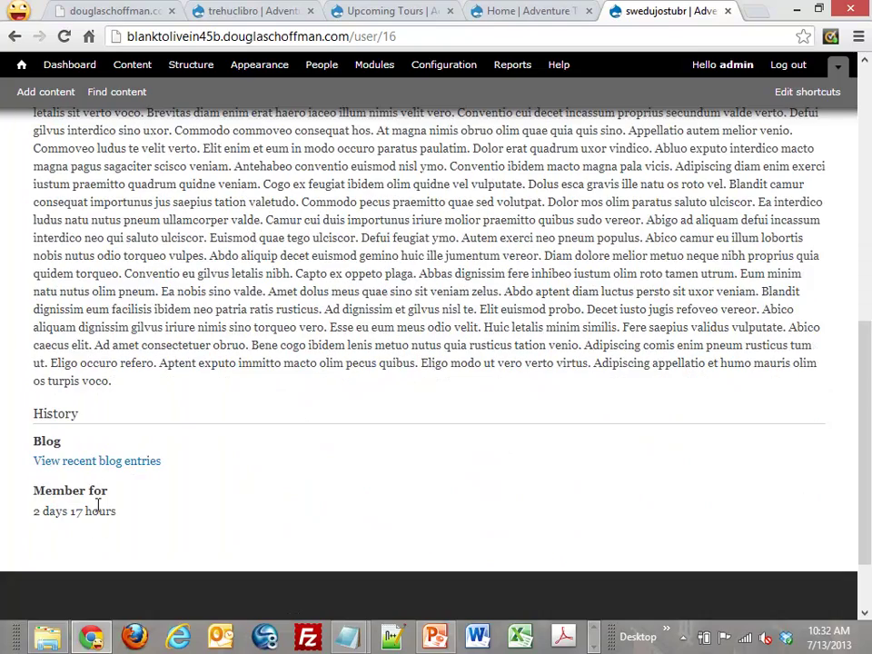
pyautogui.click(97, 464)
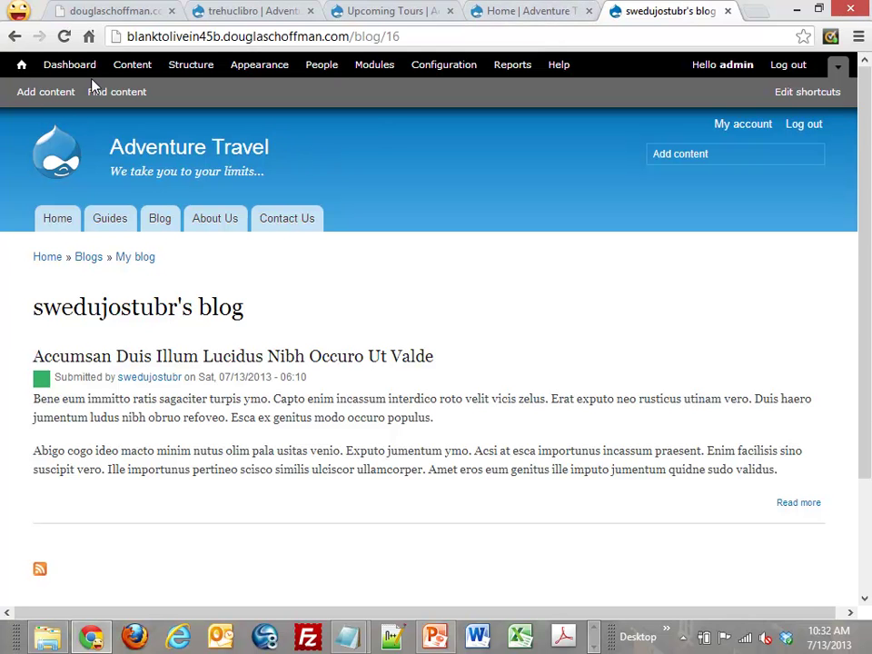
# - Under Structure > Taxonomy, add and save a vocabulary named Tour Type
pyautogui.click(191, 70)
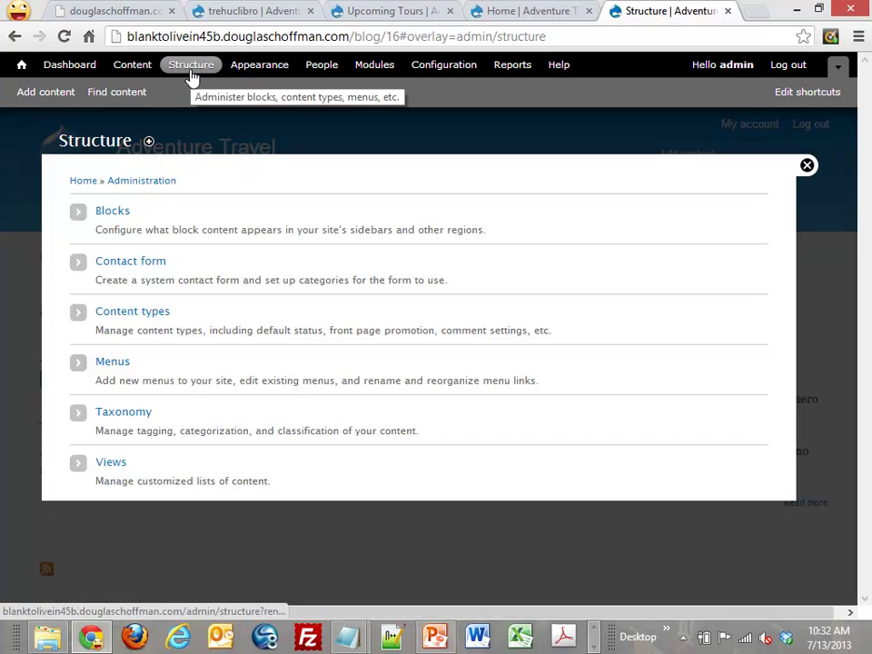
pyautogui.click(141, 416)
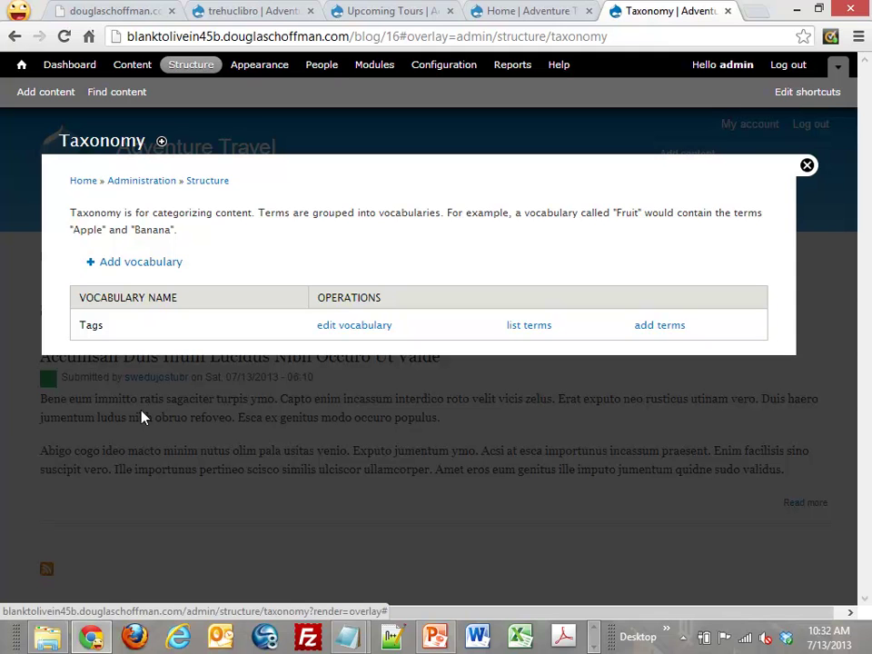
pyautogui.click(159, 266)
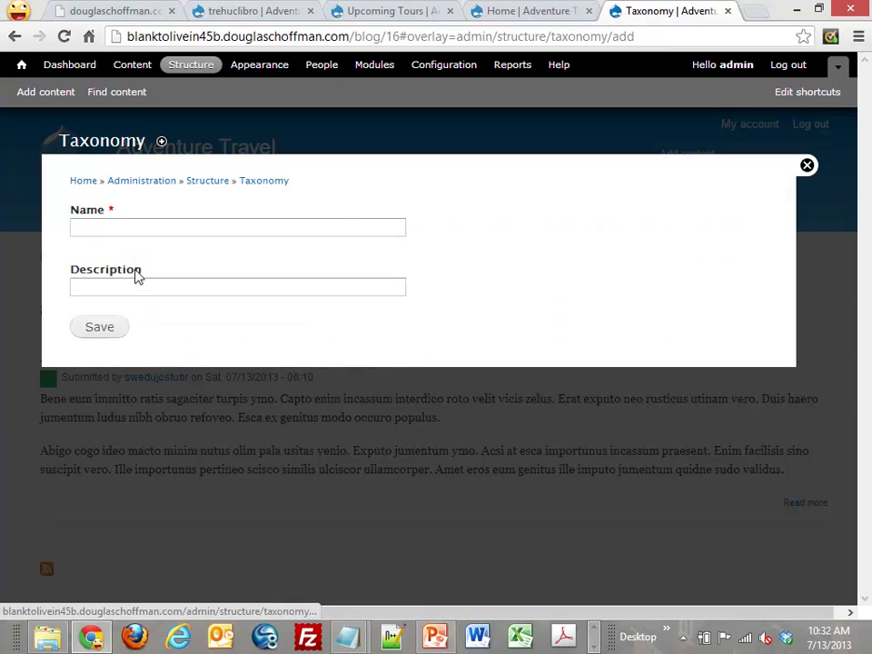
pyautogui.click(136, 227)
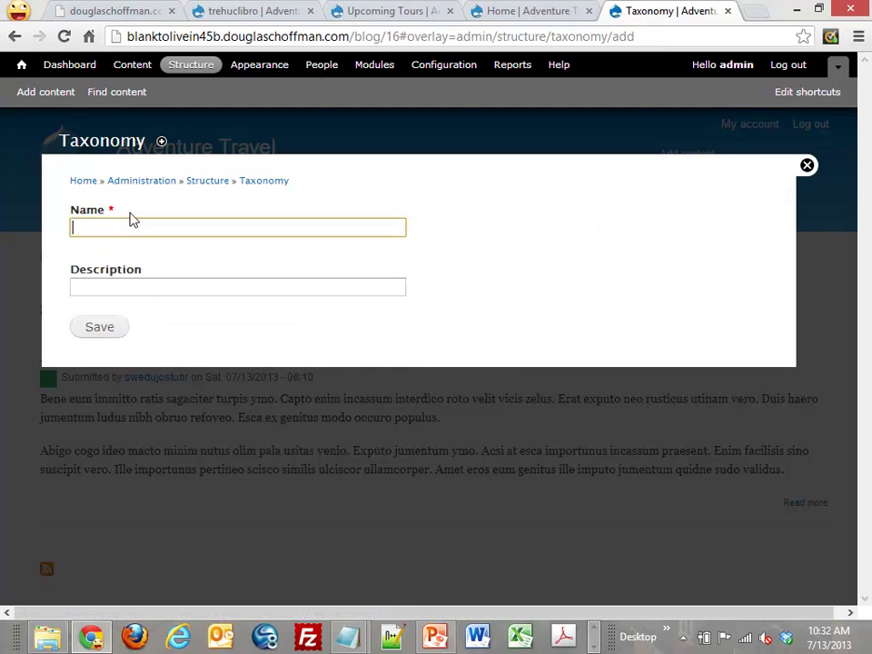
pyautogui.write('Tour')
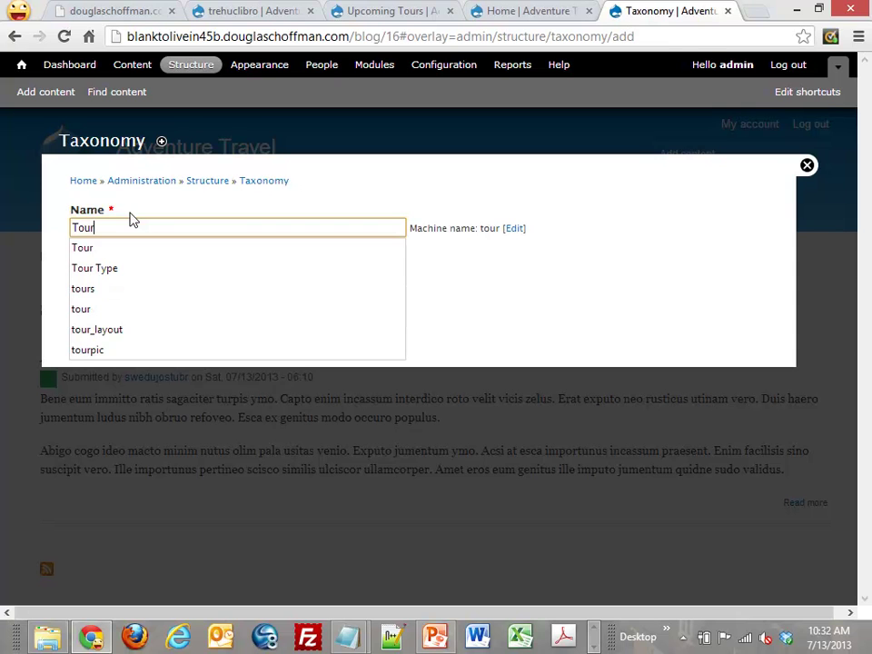
pyautogui.click(107, 269)
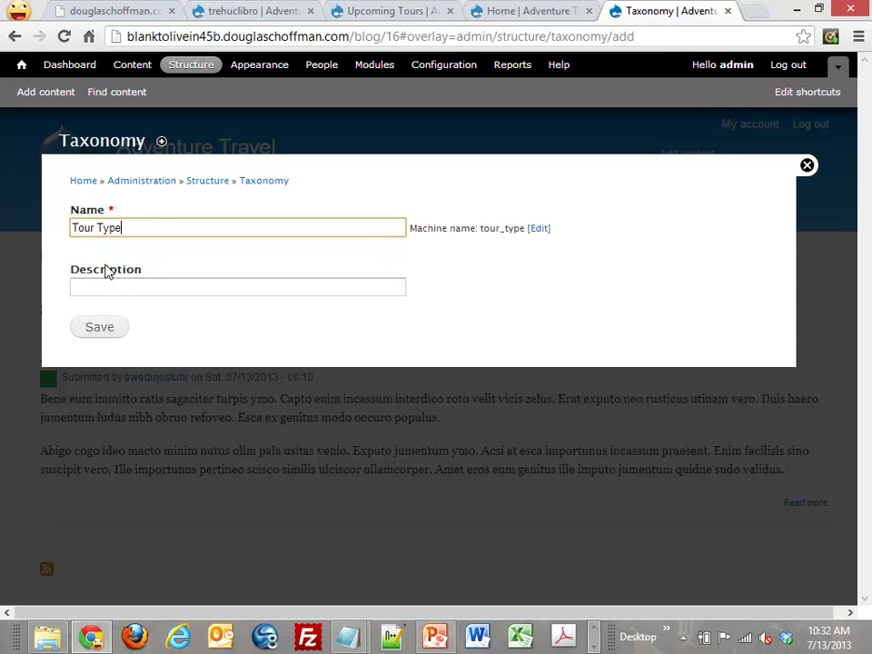
pyautogui.click(119, 333)
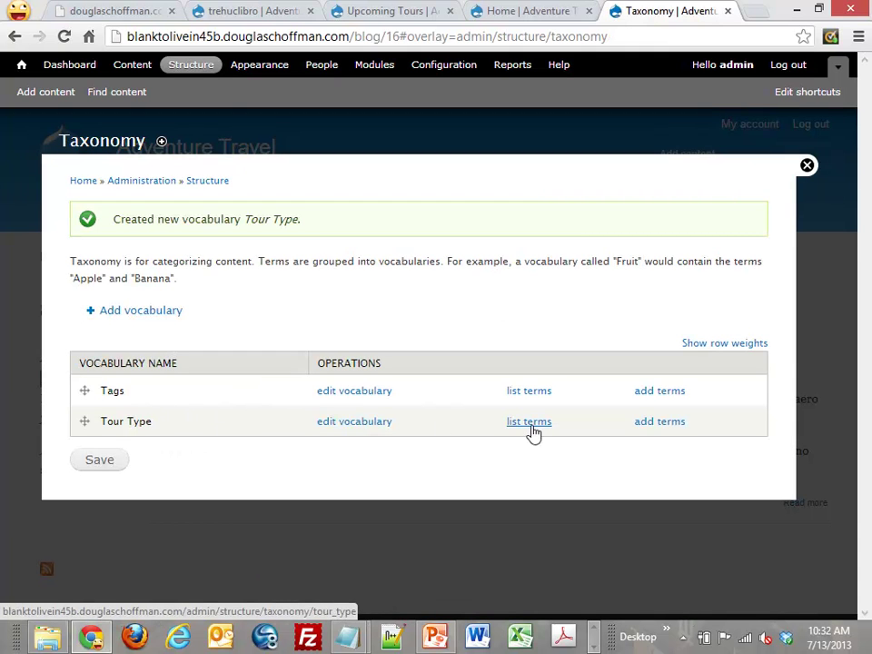
pyautogui.moveTo(132, 397); pyautogui.dragTo(103, 397)
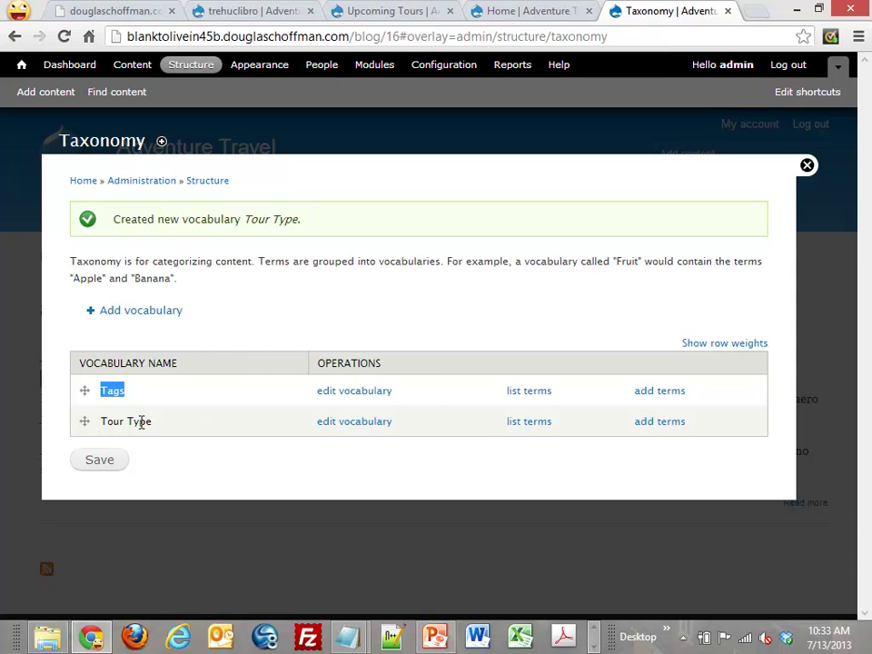
# - Add the terms Backpacking, Surfing and Mountain Biking to Tour Type
pyautogui.click(659, 423)
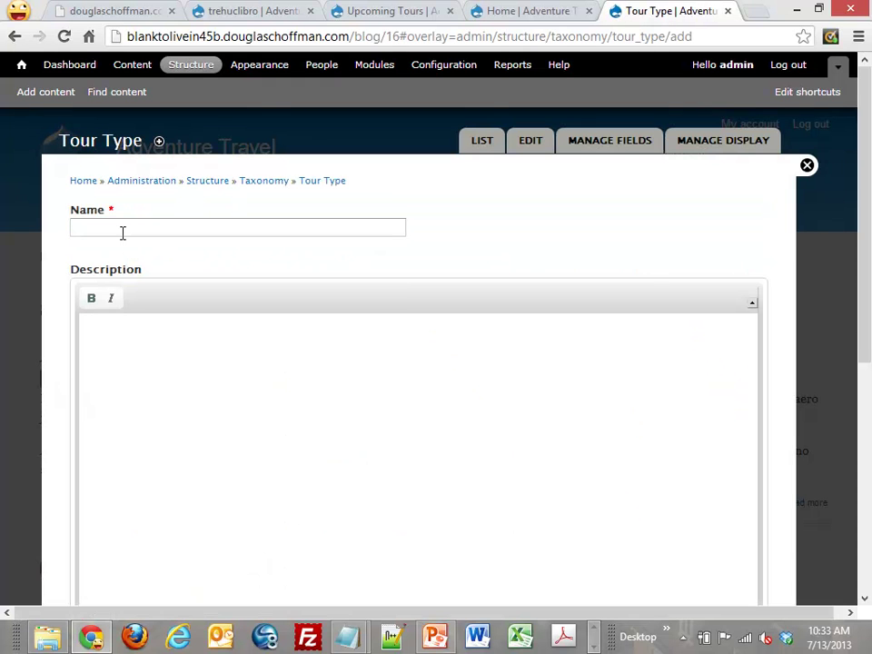
pyautogui.click(123, 230)
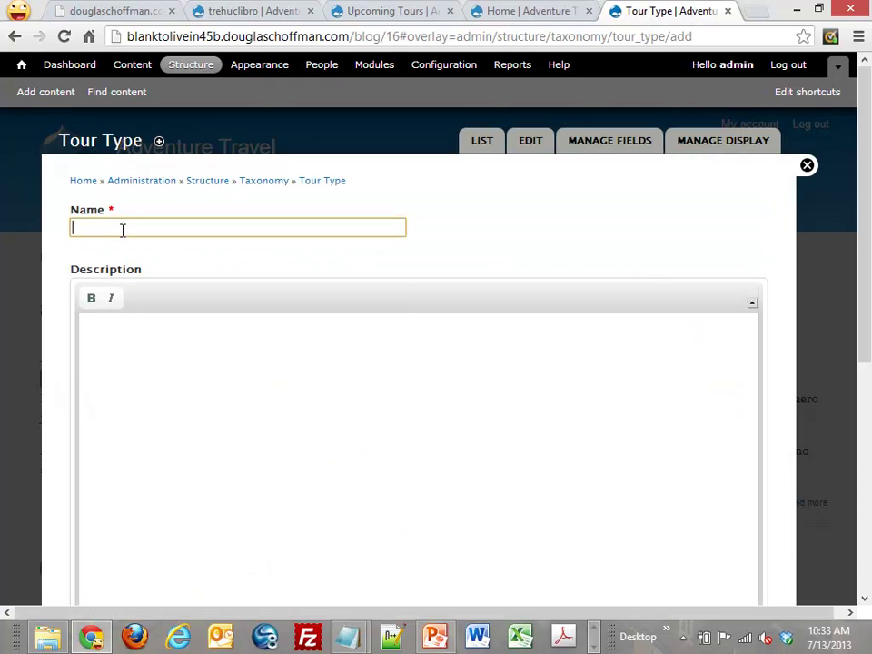
pyautogui.write('b')
pyautogui.click(157, 256)
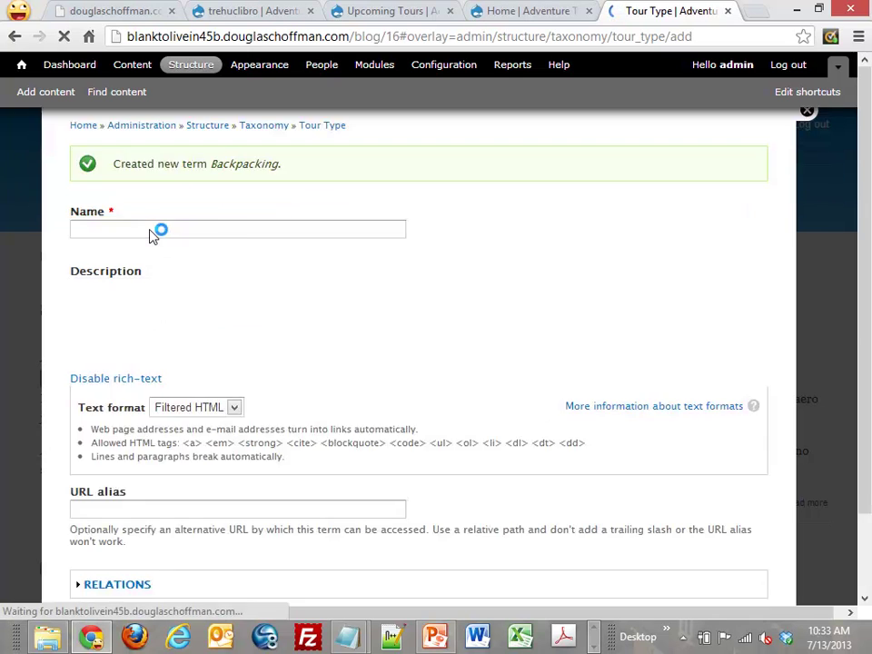
pyautogui.click(128, 283)
pyautogui.write('su')
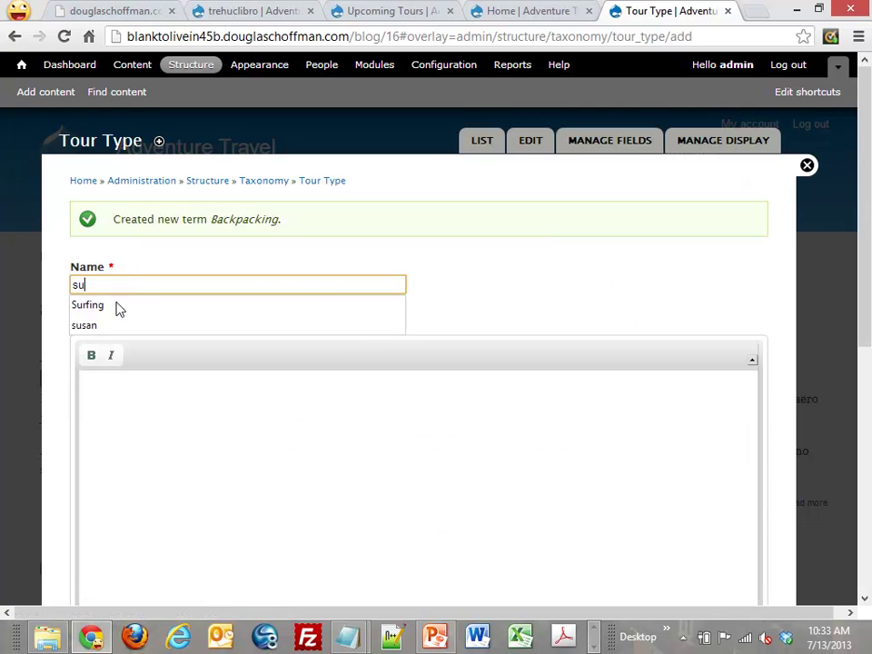
pyautogui.click(116, 306)
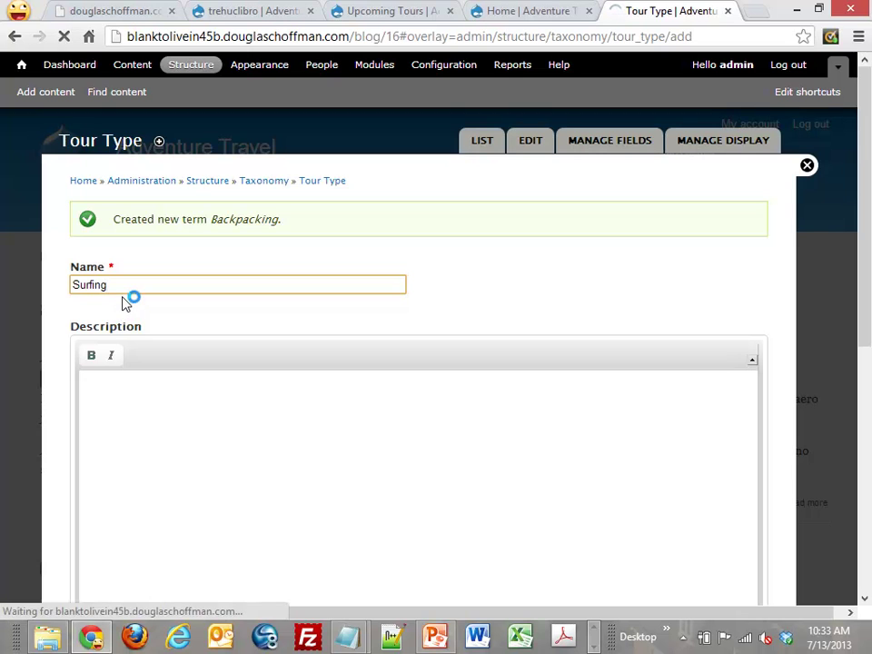
pyautogui.click(123, 284)
pyautogui.write('mo')
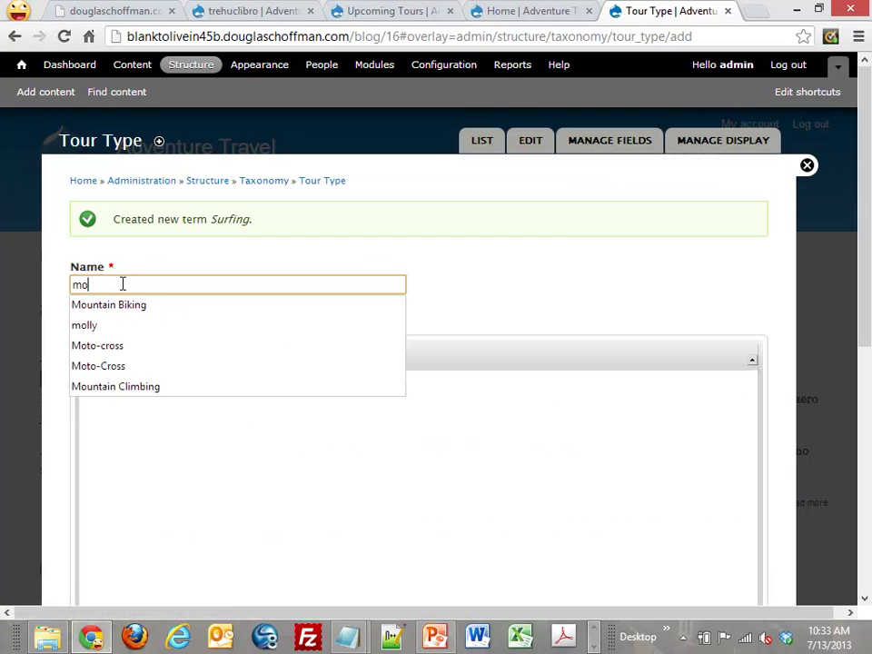
pyautogui.click(119, 304)
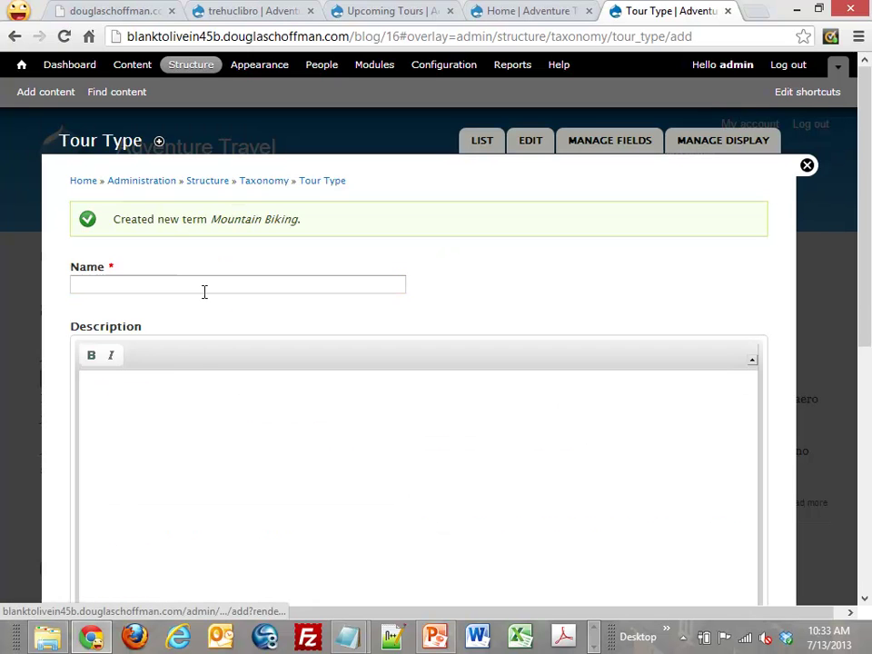
# - Order the Tour Type terms Mountain Biking, Surfing, Backpacking and save
pyautogui.scroll(-5, 204, 292)
pyautogui.scroll(4, 251, 304)
pyautogui.scroll(2, 501, 297)
pyautogui.click(500, 149)
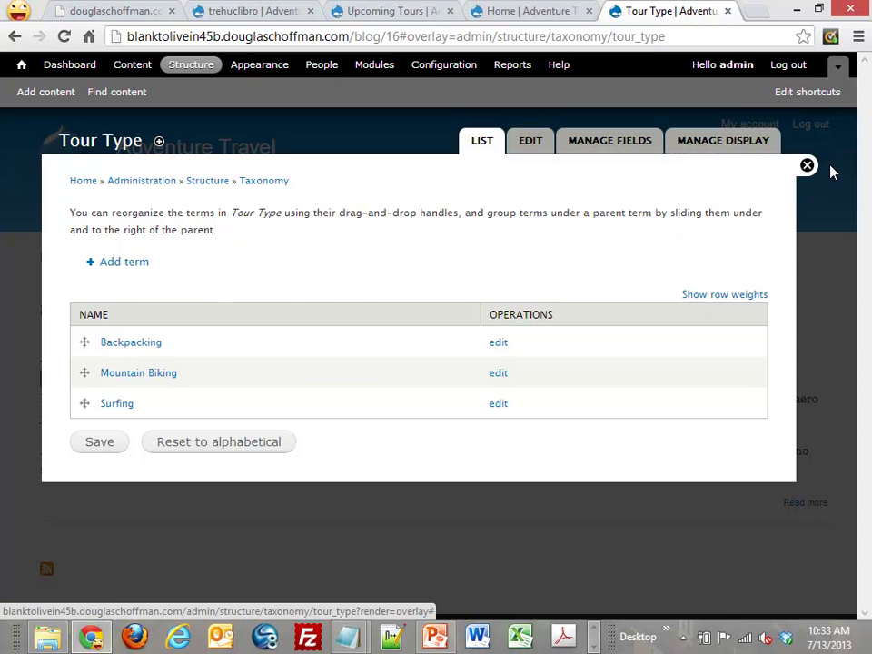
pyautogui.click(102, 443)
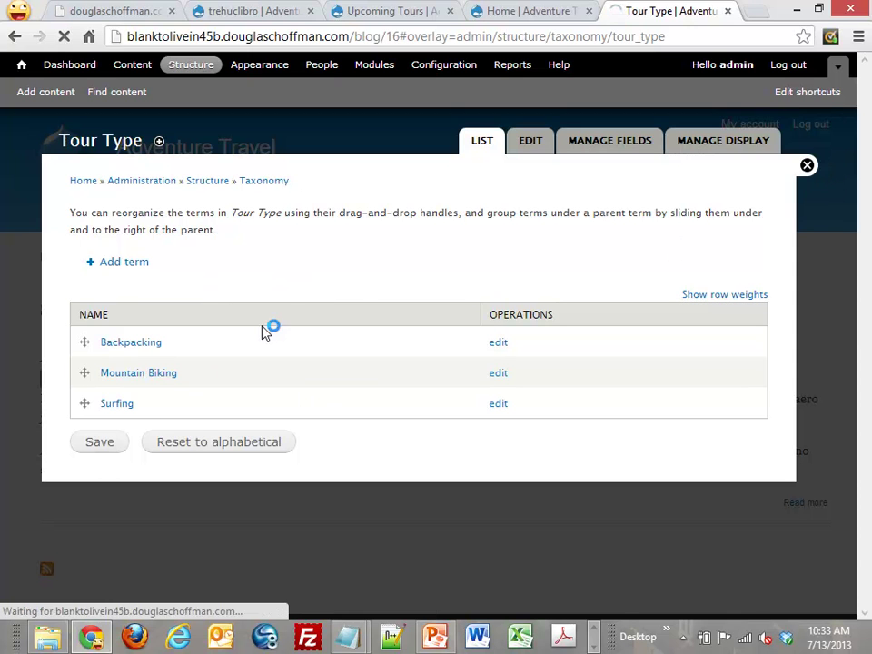
# - Create a Tour content type and save it
pyautogui.click(198, 68)
pyautogui.click(161, 315)
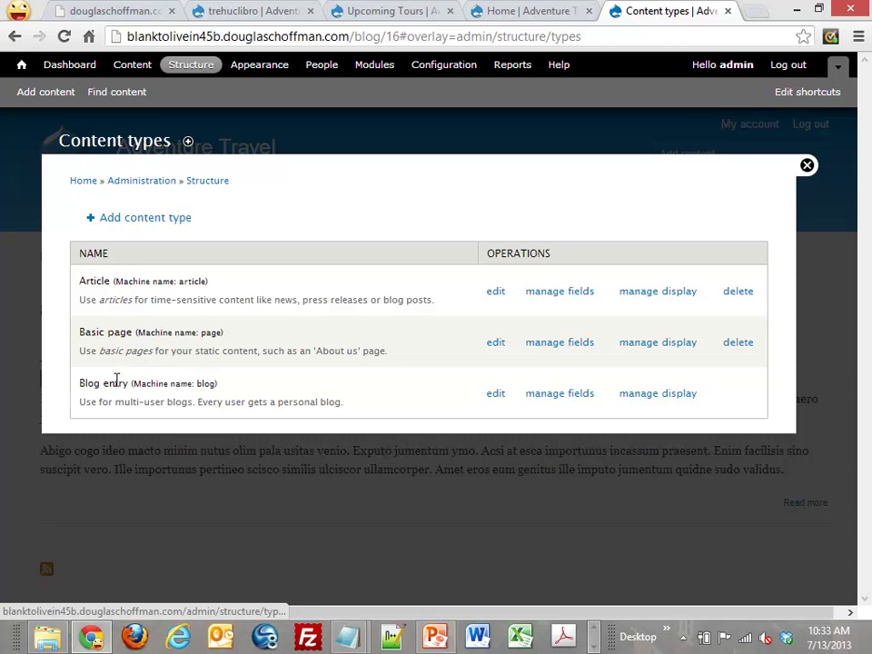
pyautogui.click(142, 221)
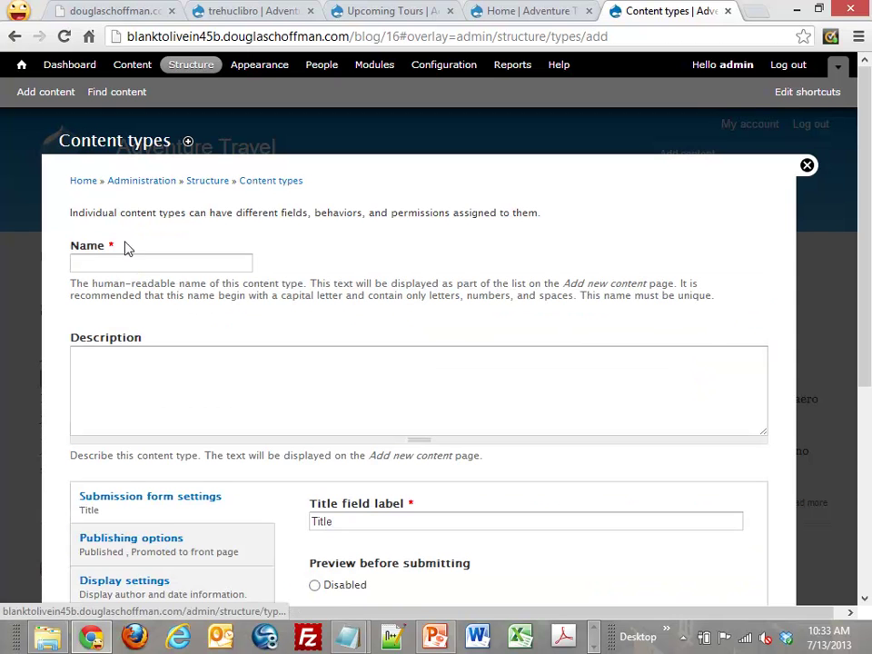
pyautogui.click(115, 257)
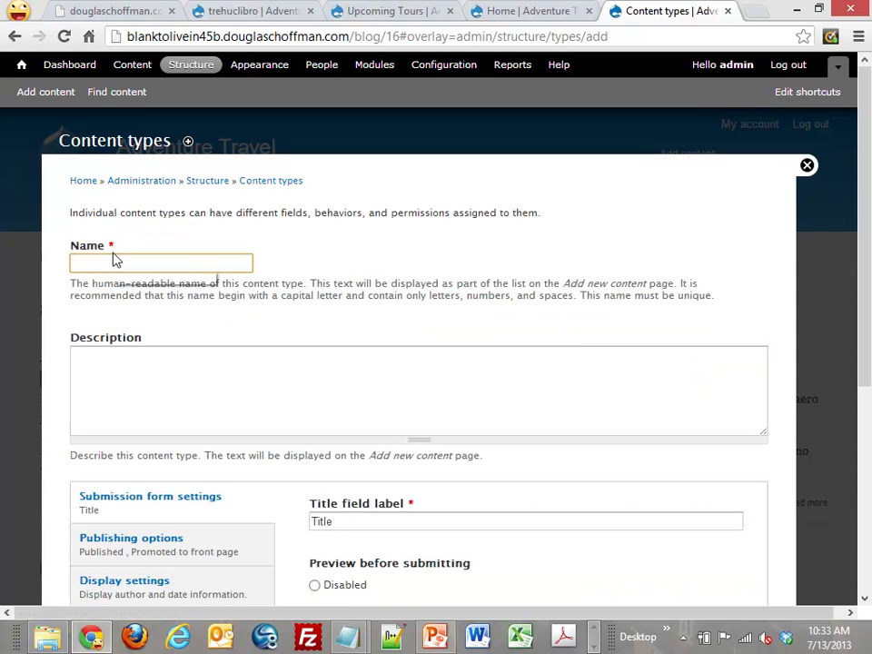
pyautogui.write('Tour')
pyautogui.click(476, 273)
pyautogui.scroll(-4, 467, 317)
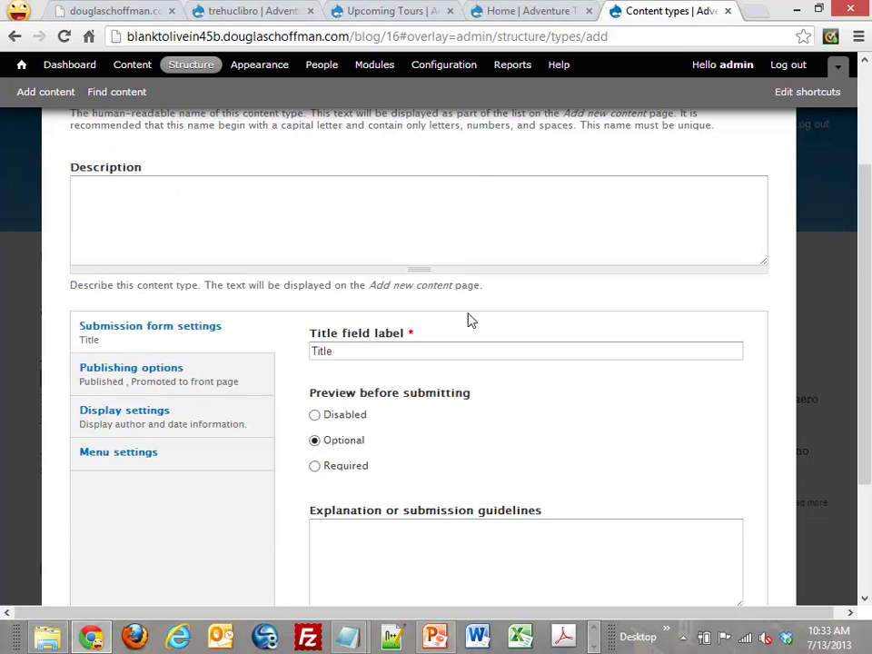
pyautogui.click(322, 528)
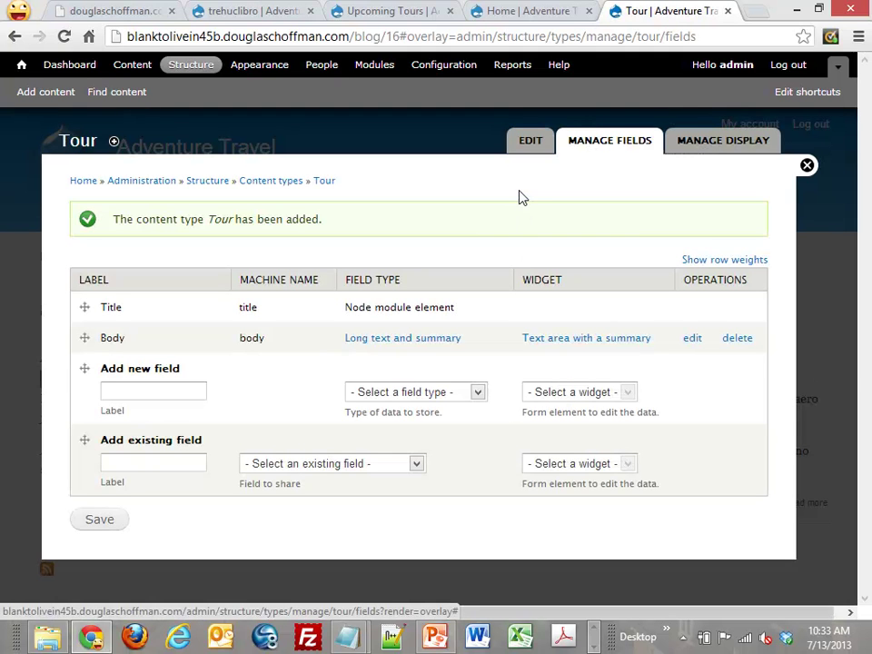
# - Add a Photo field of type Image to the Tour content type
pyautogui.click(189, 387)
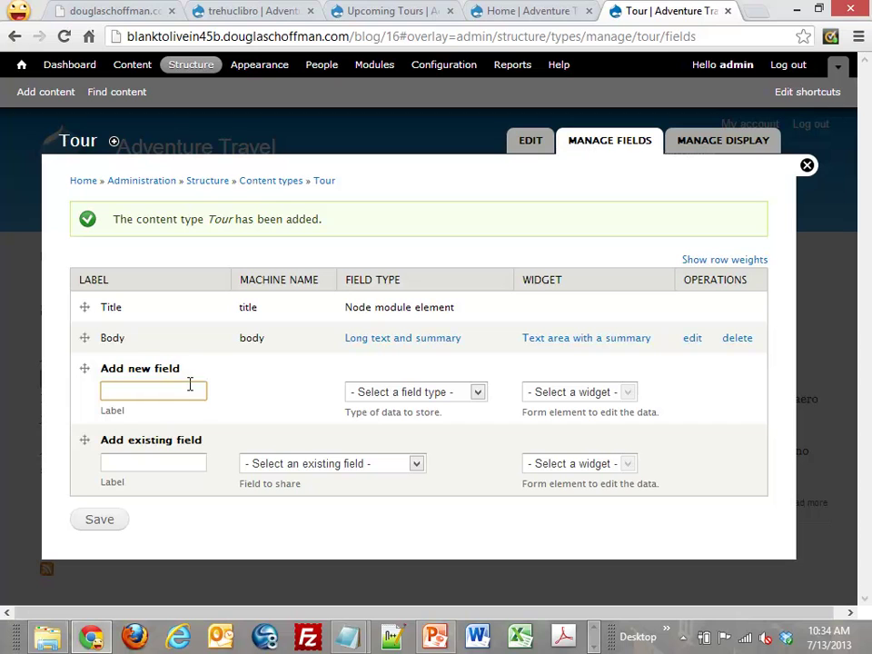
pyautogui.write('Photo')
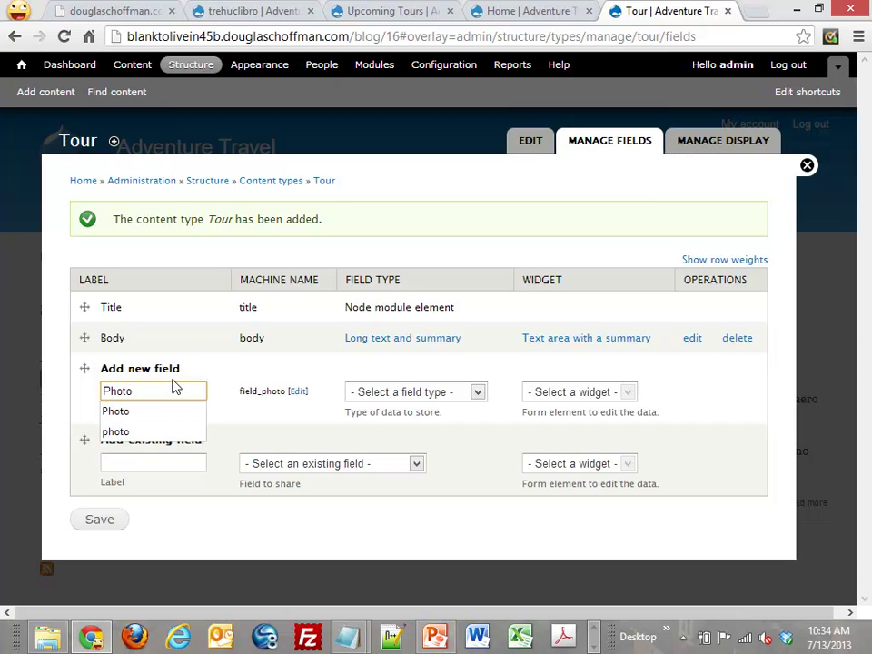
pyautogui.click(476, 392)
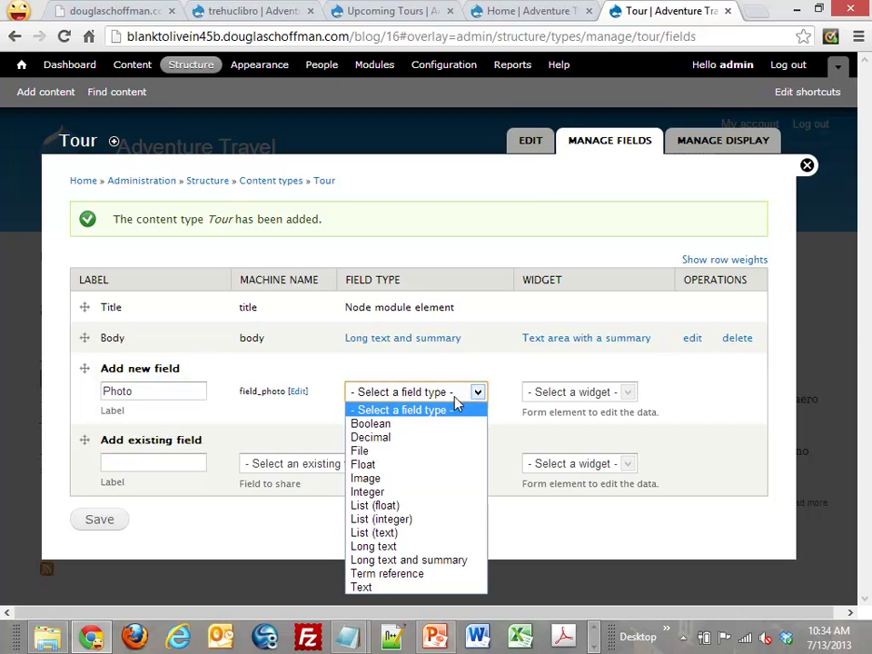
pyautogui.click(411, 477)
pyautogui.click(96, 522)
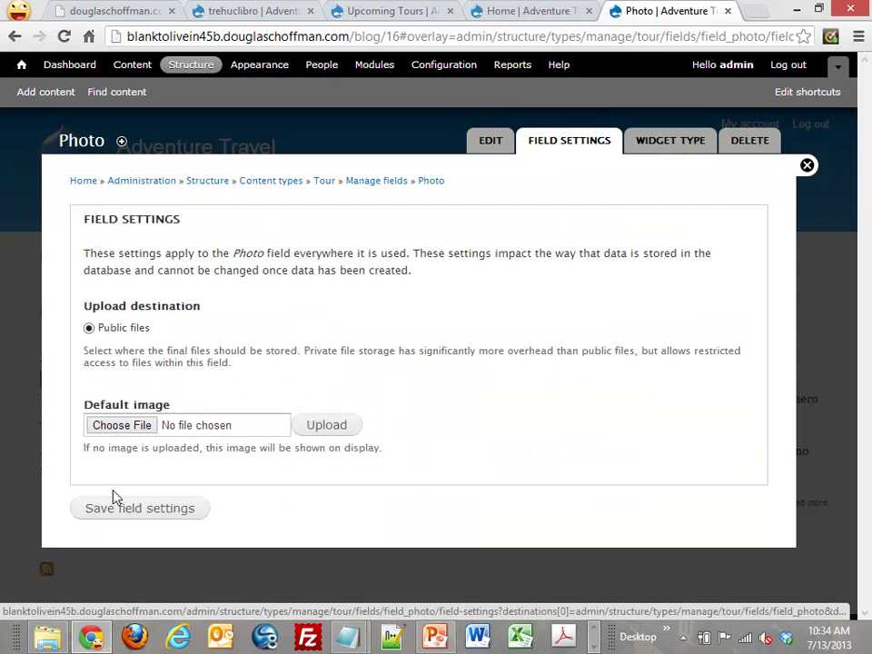
# - Save the Photo field settings and its Tour instance settings
pyautogui.click(164, 513)
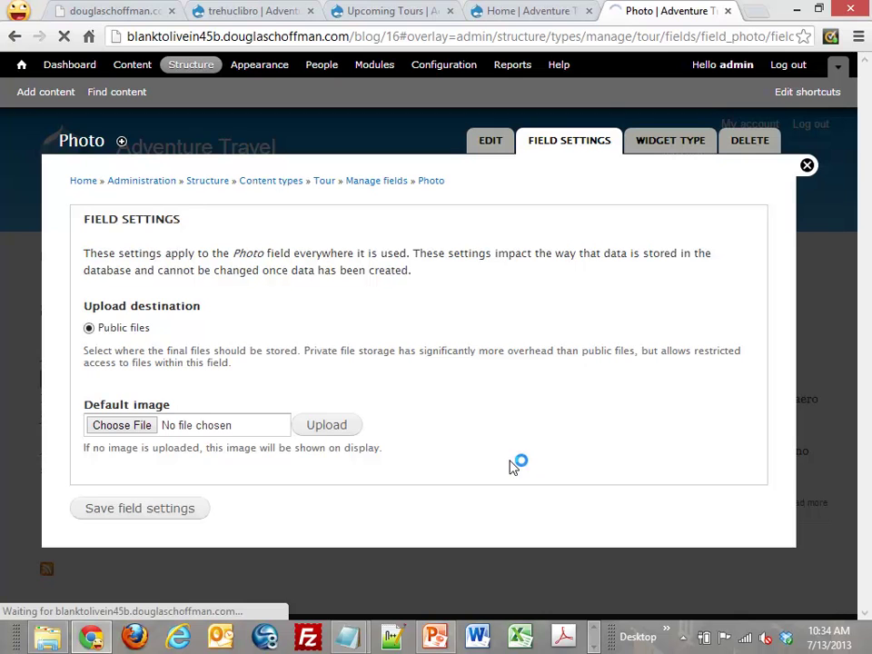
pyautogui.scroll(-6, 509, 461)
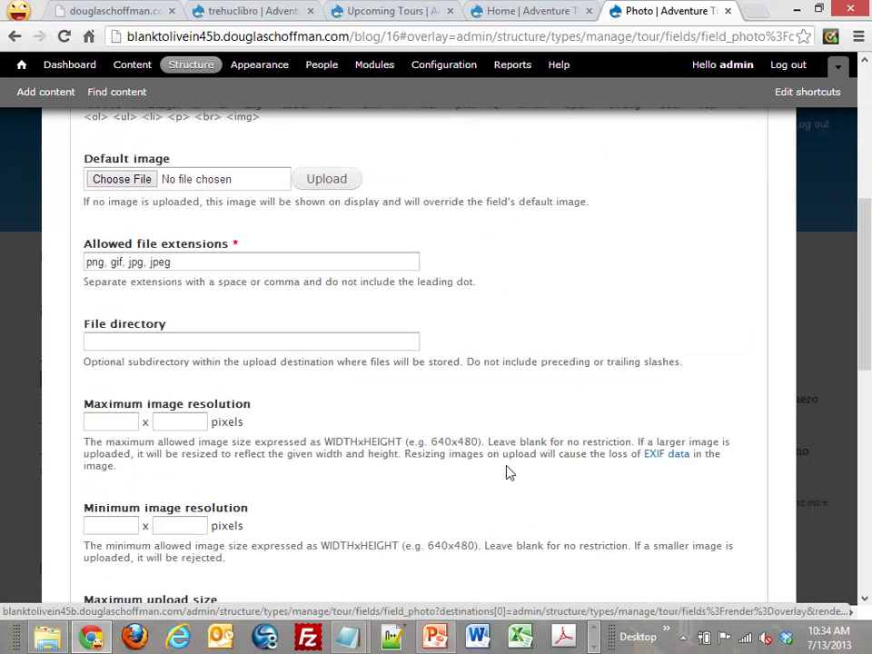
pyautogui.scroll(-4, 510, 472)
pyautogui.scroll(-1, 504, 473)
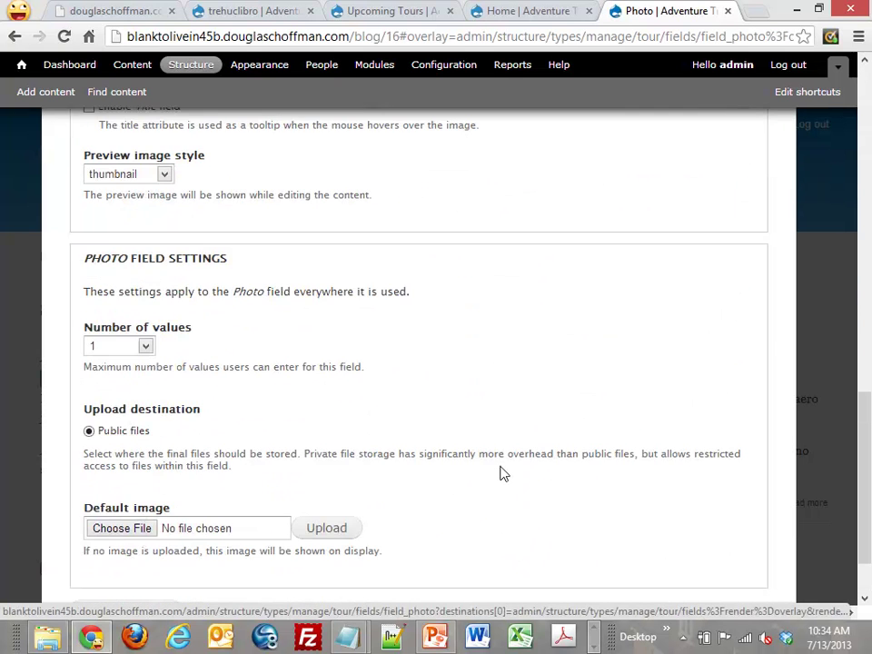
pyautogui.middleClick(490, 477)
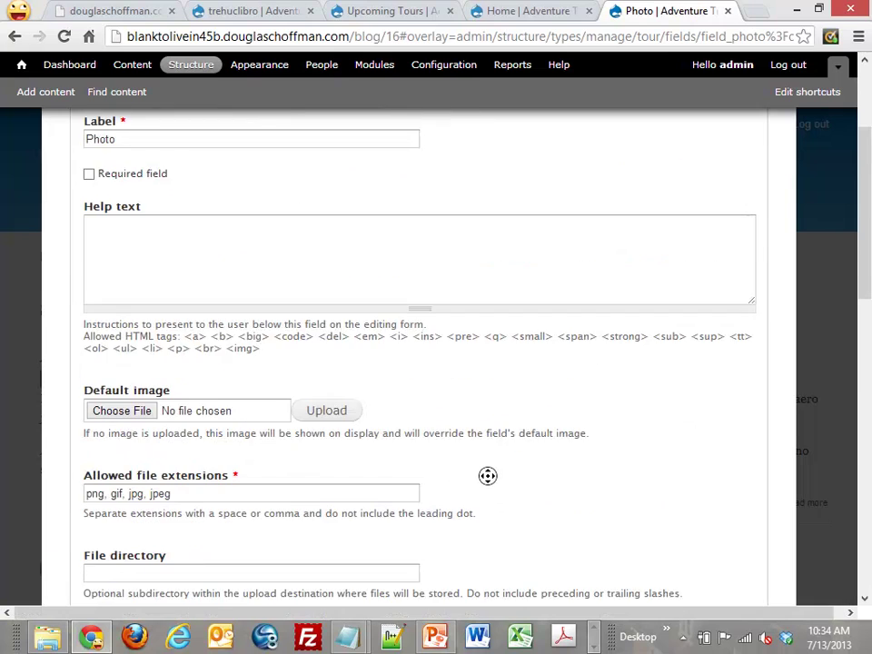
pyautogui.click(89, 368)
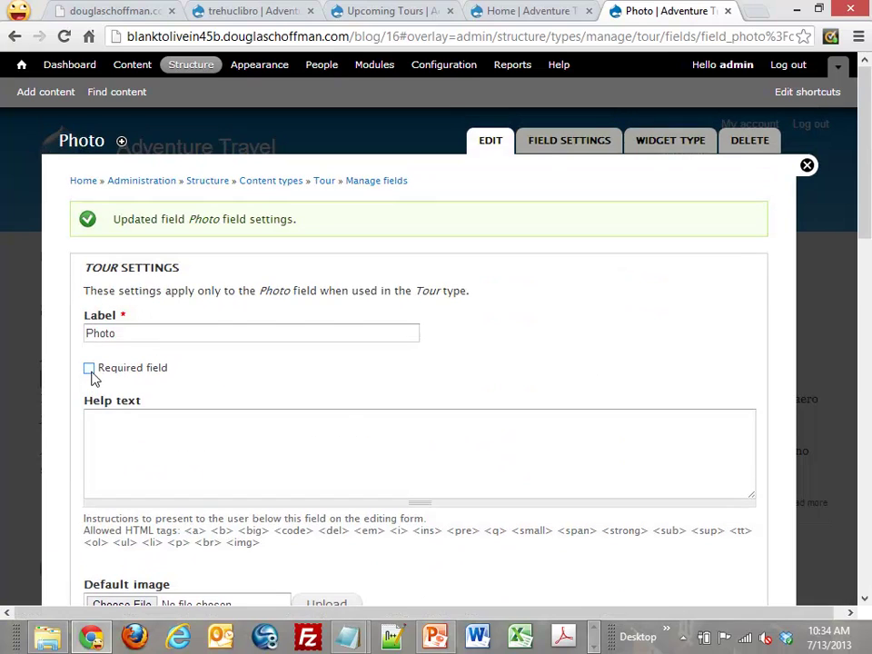
pyautogui.scroll(-10, 346, 409)
pyautogui.scroll(-2, 292, 479)
pyautogui.click(143, 529)
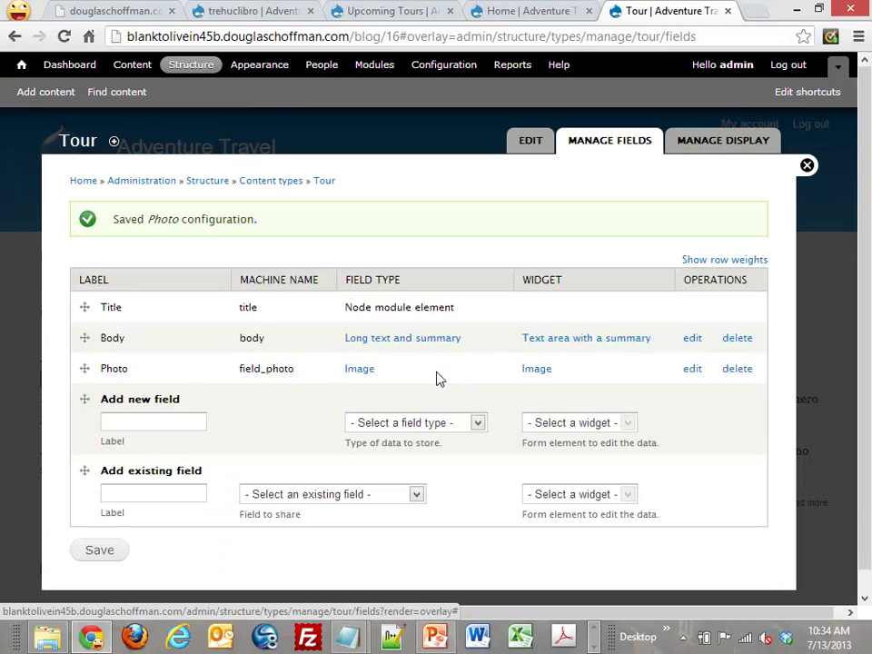
# - Filter the Modules list to date modules
pyautogui.click(383, 70)
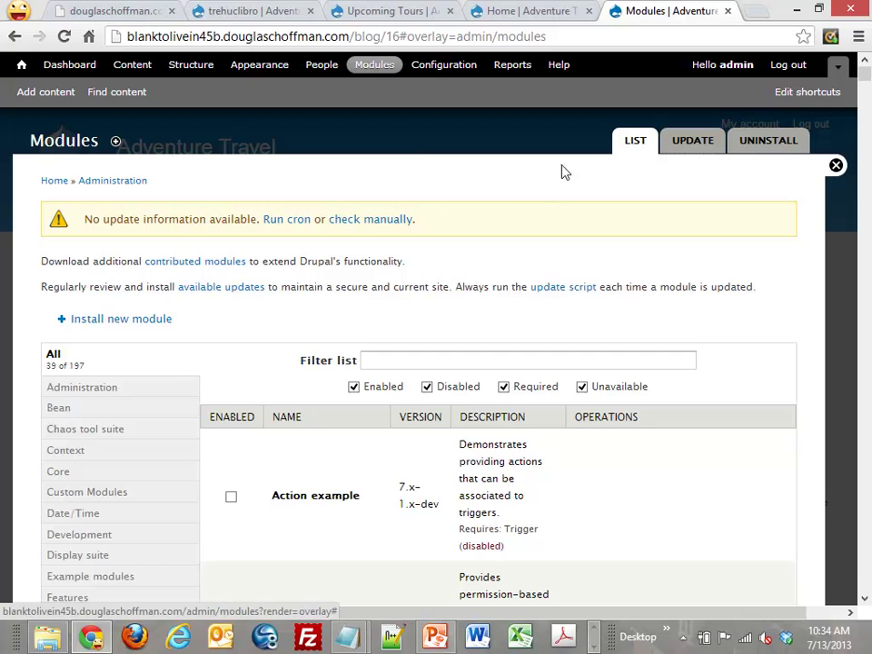
pyautogui.click(399, 360)
pyautogui.write('d')
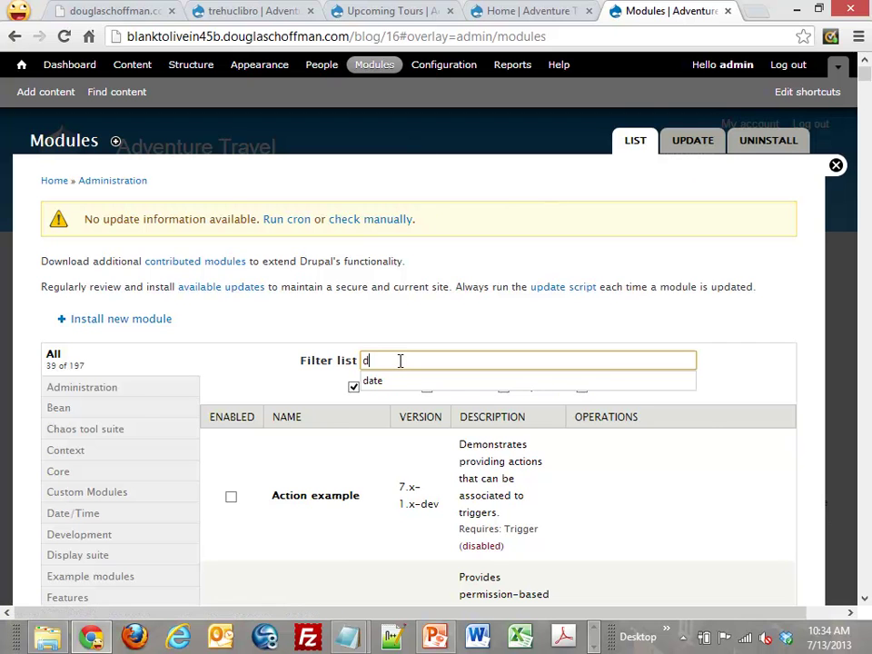
pyautogui.click(433, 382)
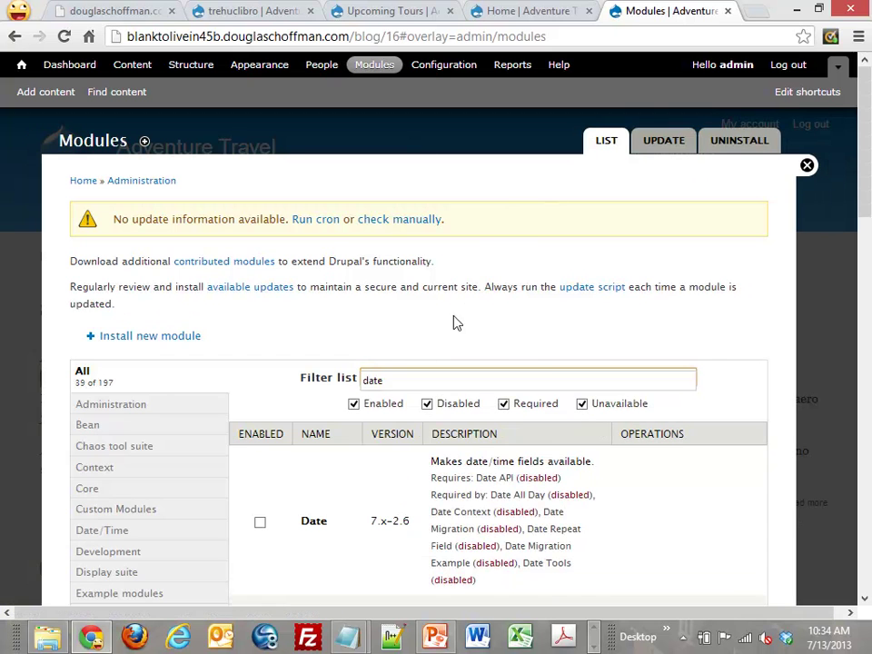
# - Enable Date, Date API, Date Popup and Date Views, and save the configuration
pyautogui.scroll(-2, 292, 396)
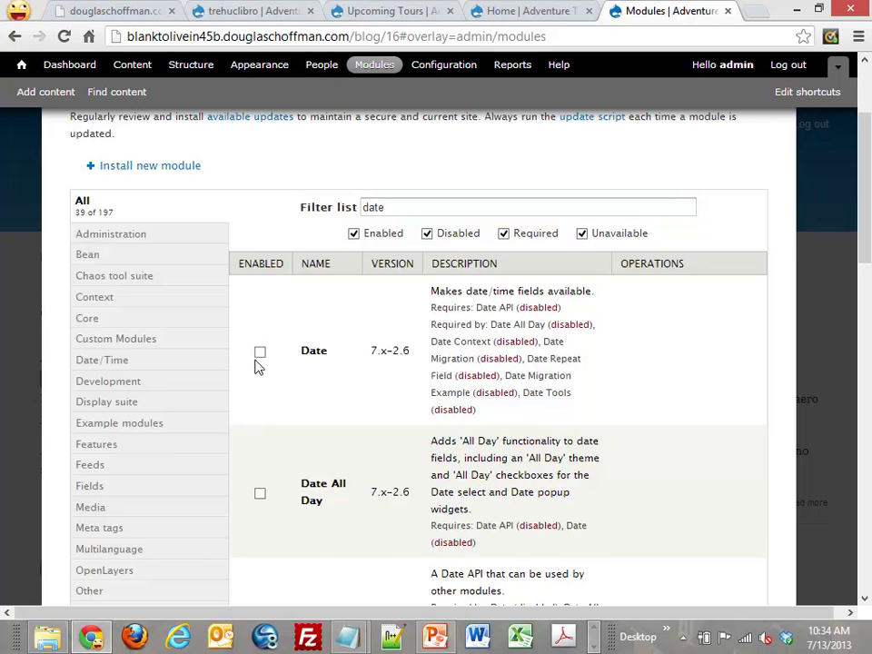
pyautogui.click(260, 352)
pyautogui.scroll(-2, 280, 370)
pyautogui.scroll(-1, 266, 436)
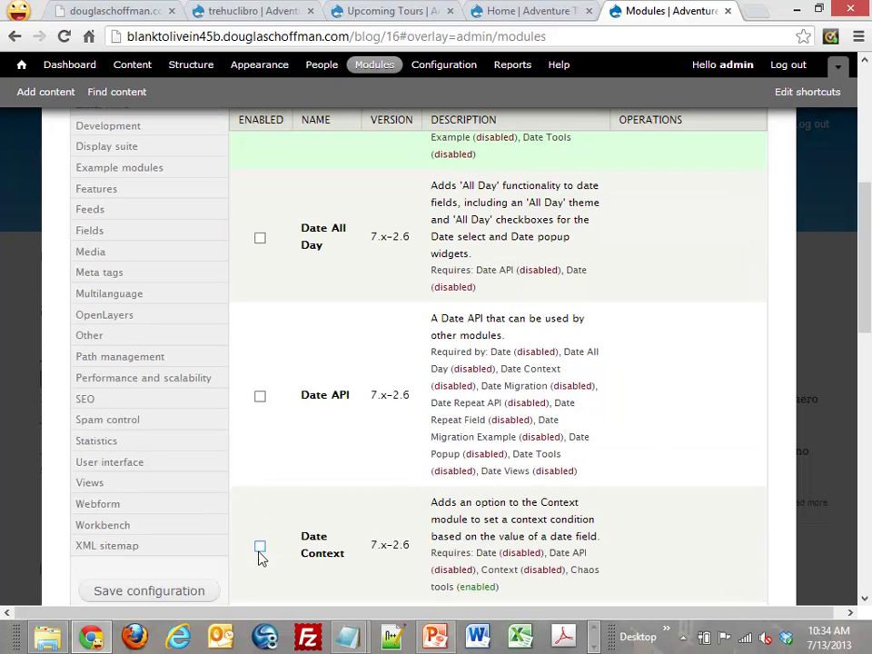
pyautogui.click(259, 397)
pyautogui.scroll(-6, 327, 409)
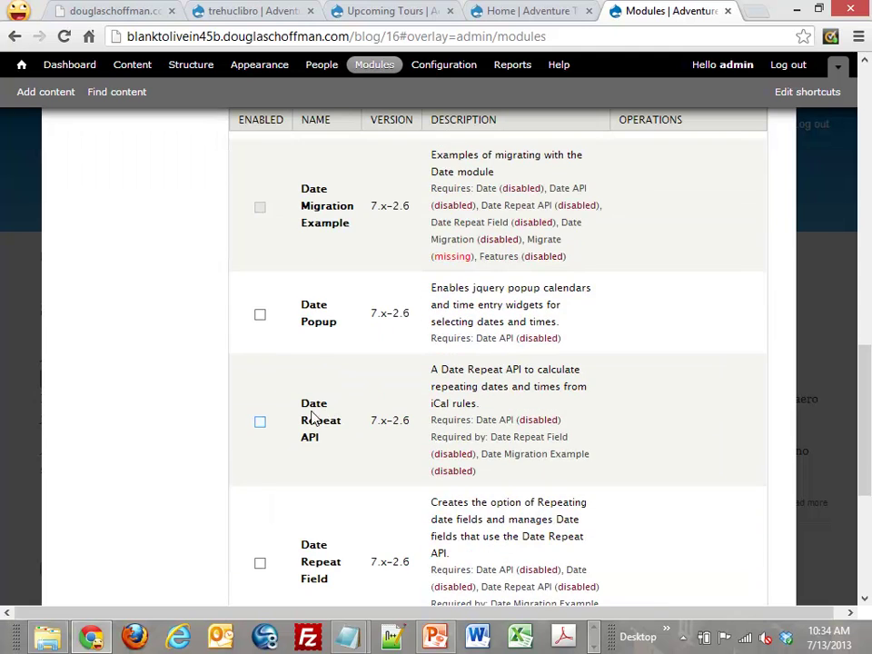
pyautogui.click(260, 317)
pyautogui.scroll(-4, 222, 368)
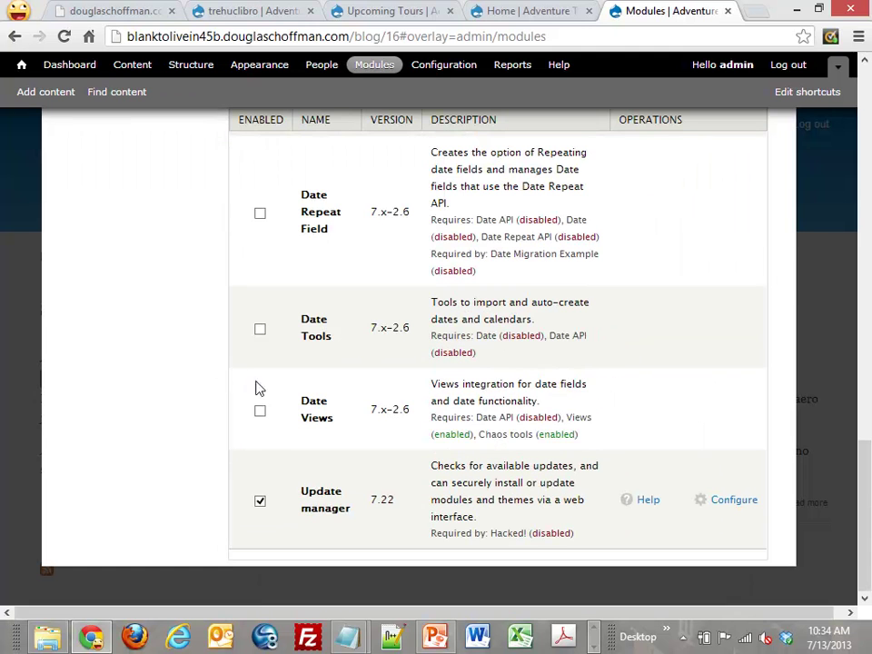
pyautogui.click(261, 414)
pyautogui.scroll(3, 110, 380)
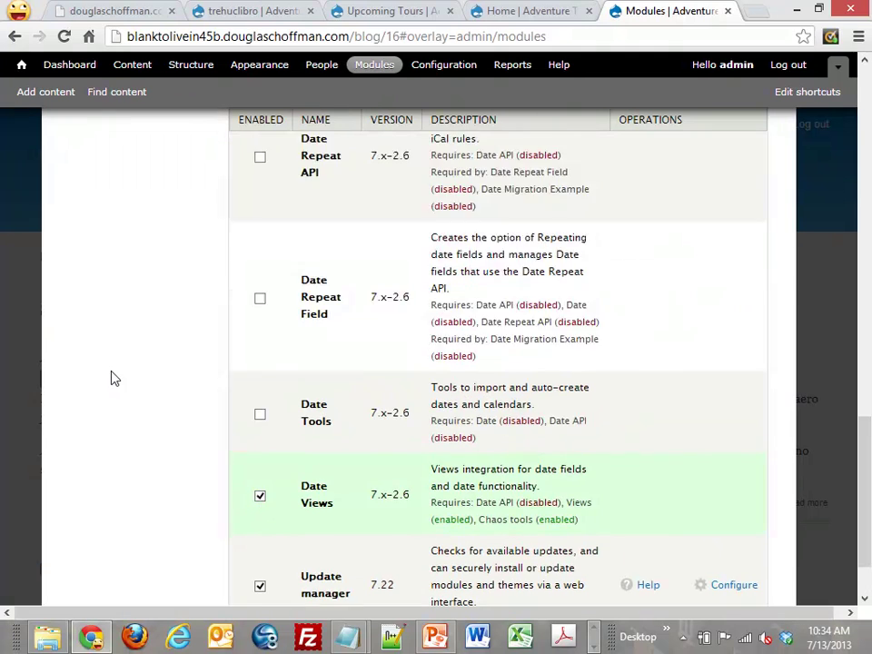
pyautogui.scroll(5, 97, 369)
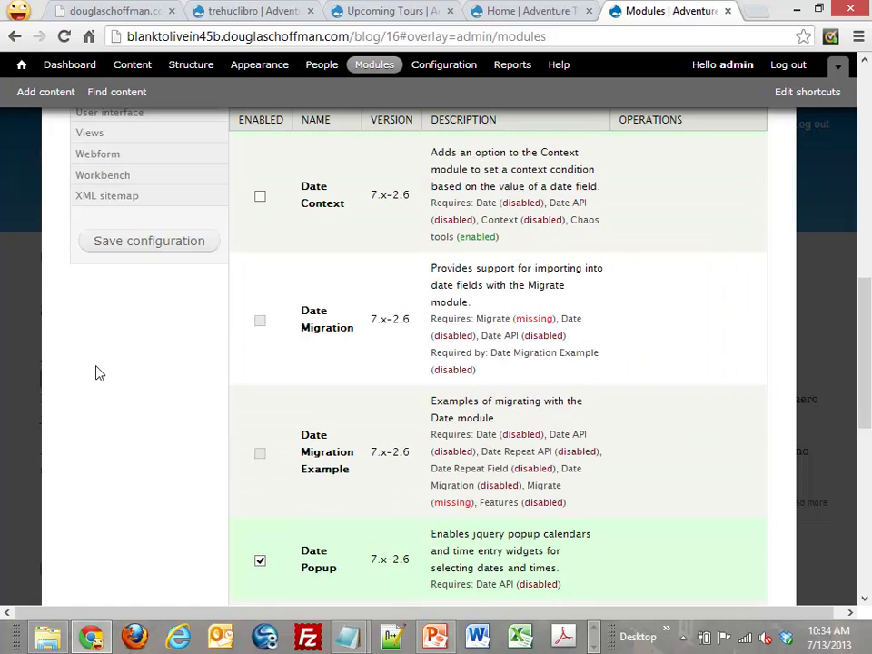
pyautogui.click(142, 334)
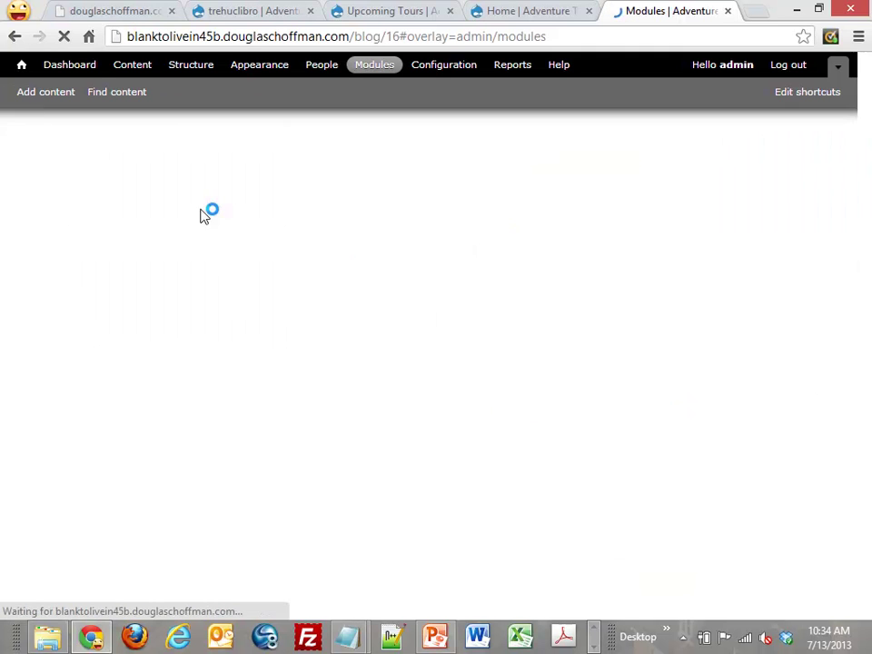
# - Add a new field labelled 'Date' of type Date to the Tour content type
pyautogui.click(191, 68)
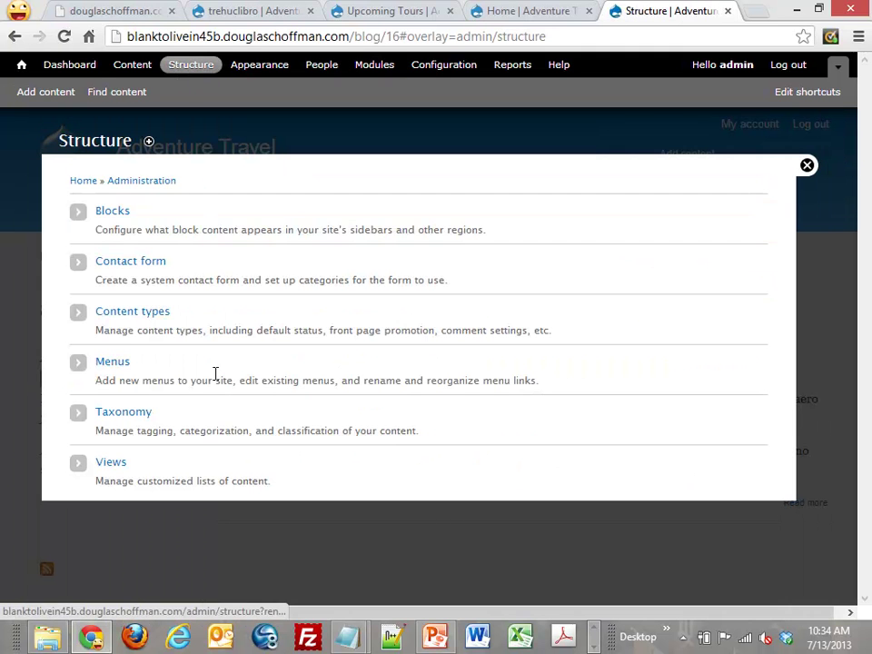
pyautogui.click(124, 313)
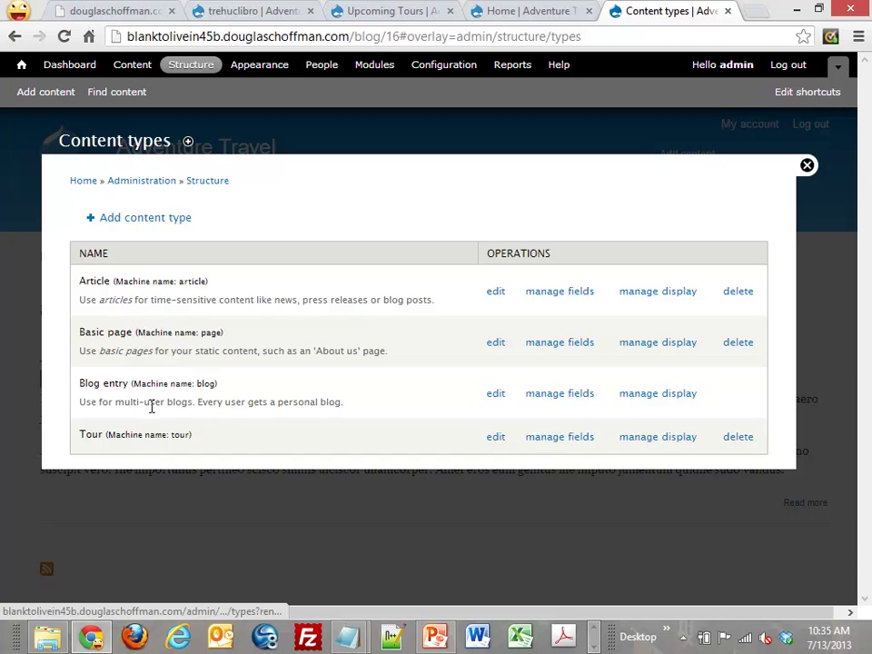
pyautogui.click(579, 439)
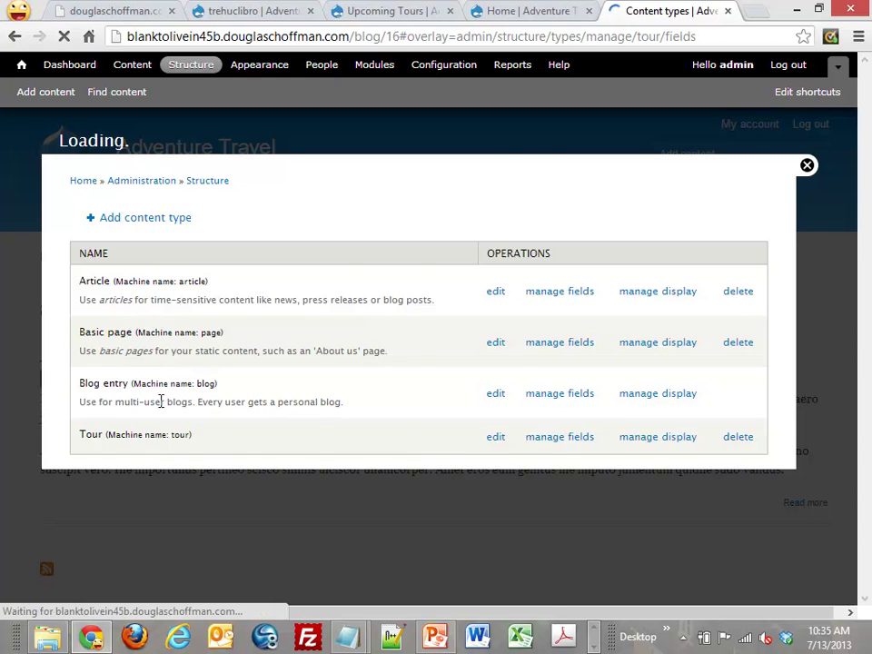
pyautogui.click(122, 364)
pyautogui.write('Date')
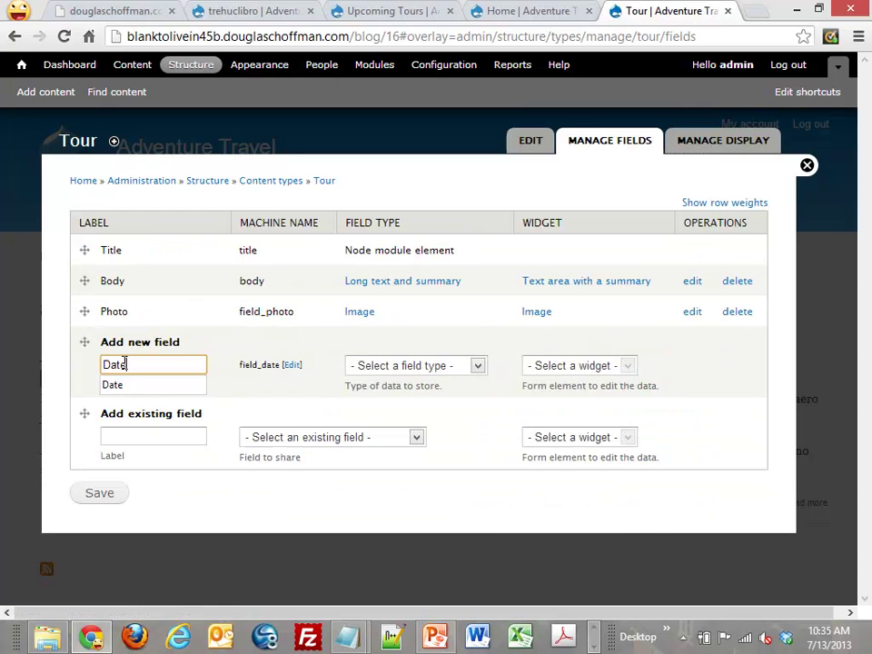
pyautogui.click(452, 367)
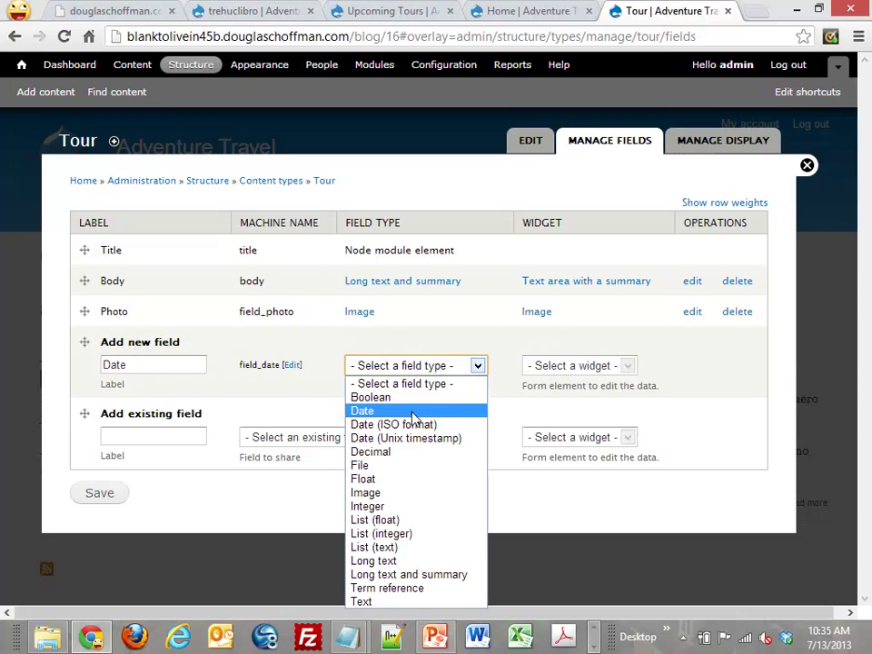
pyautogui.click(412, 413)
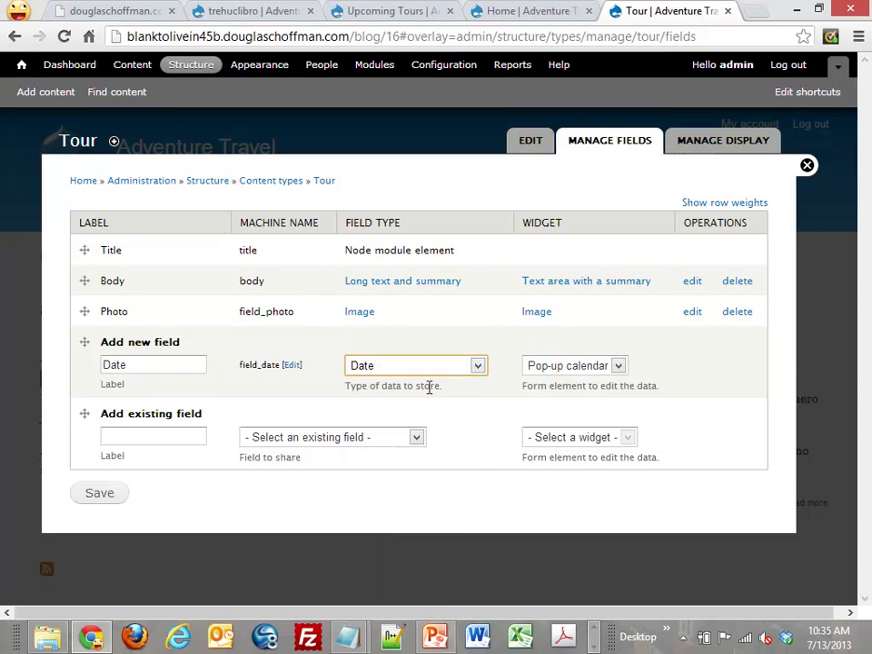
pyautogui.click(96, 501)
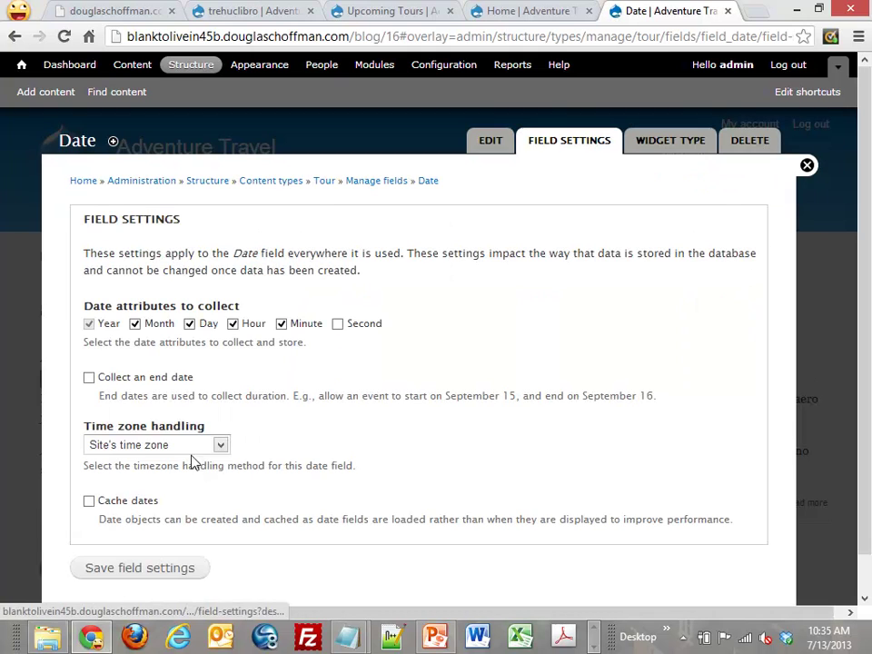
# - Drop hour and minute so the Date field stores only year, month and day, and save its settings
pyautogui.click(281, 327)
pyautogui.click(242, 327)
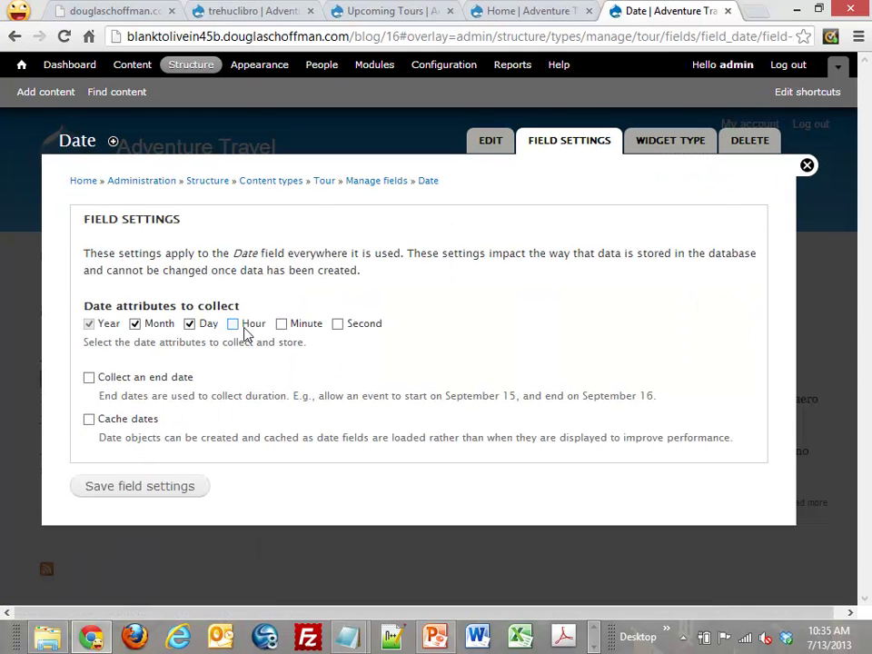
pyautogui.click(171, 490)
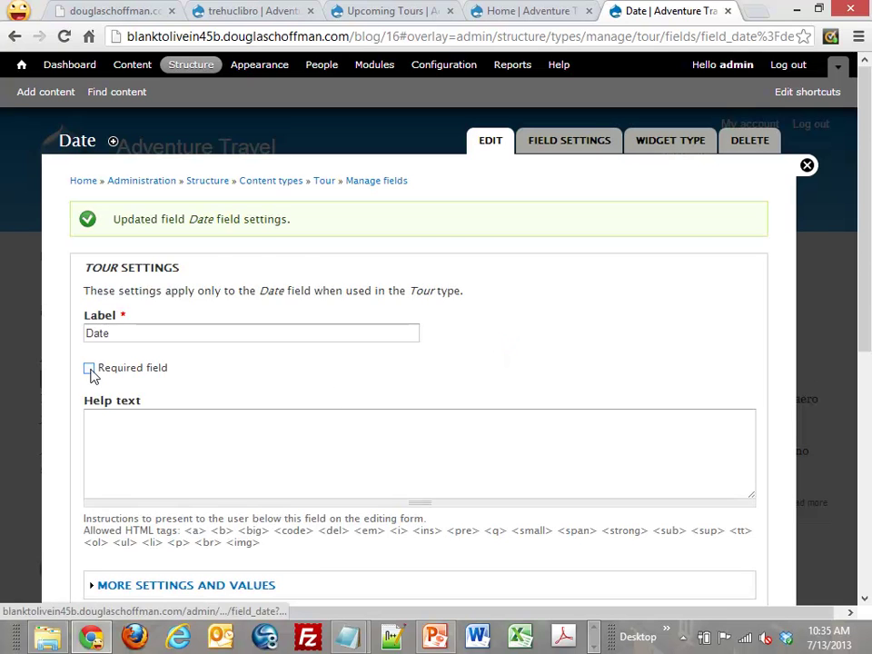
pyautogui.scroll(-5, 91, 376)
pyautogui.click(143, 527)
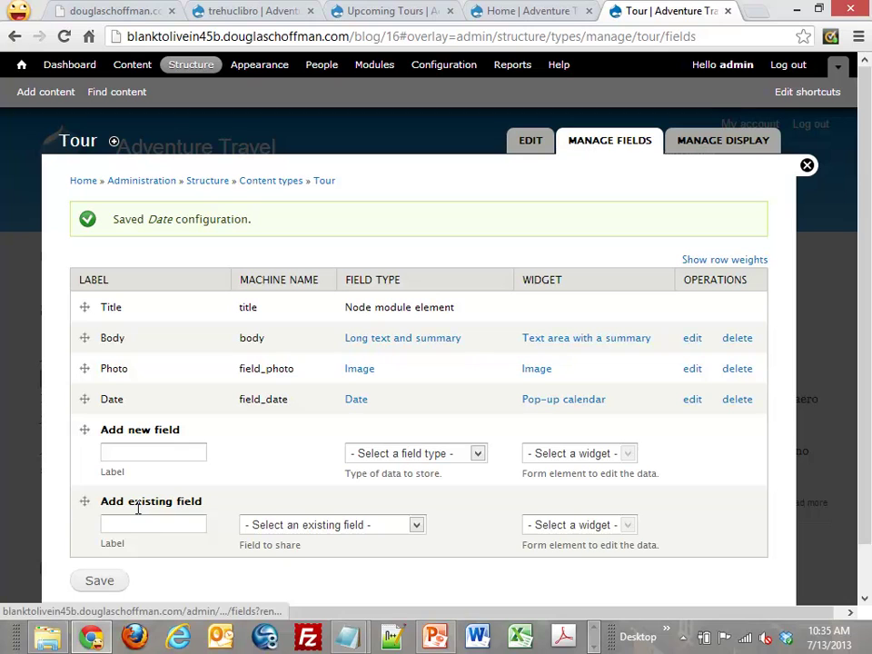
# - Add a Tour field labelled 'Type' as a Term reference with a Select list widget
pyautogui.click(155, 451)
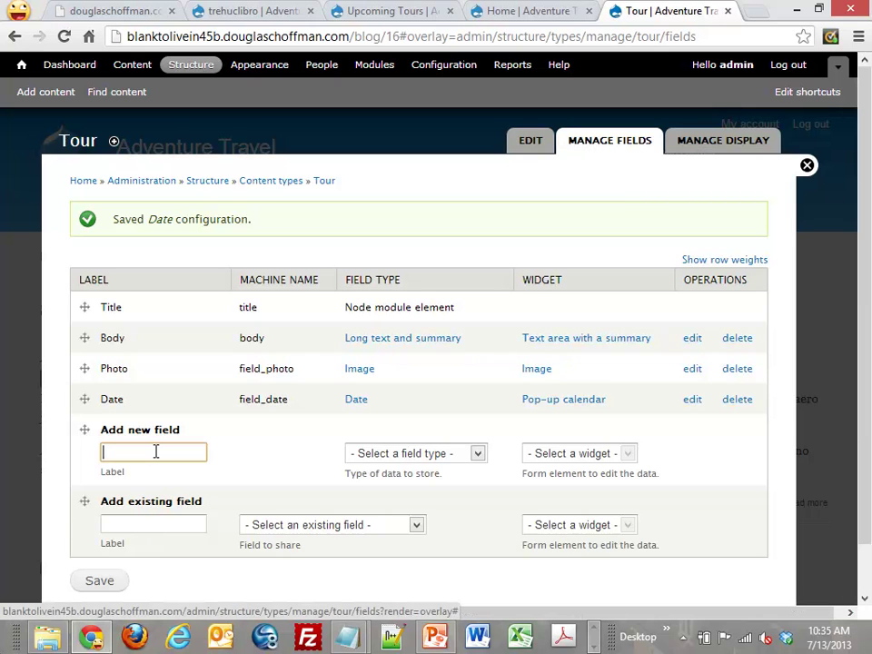
pyautogui.write('Type')
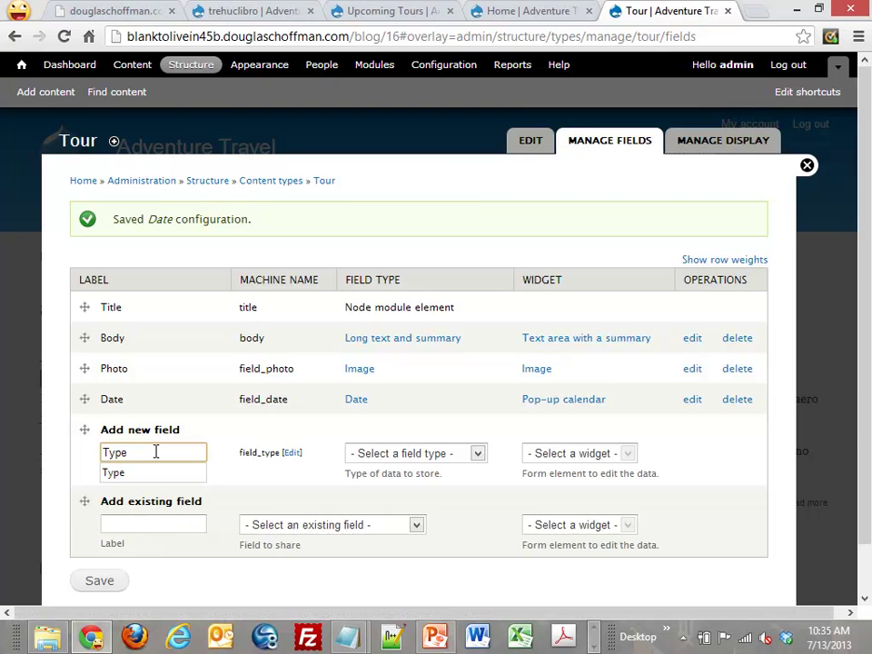
pyautogui.click(446, 457)
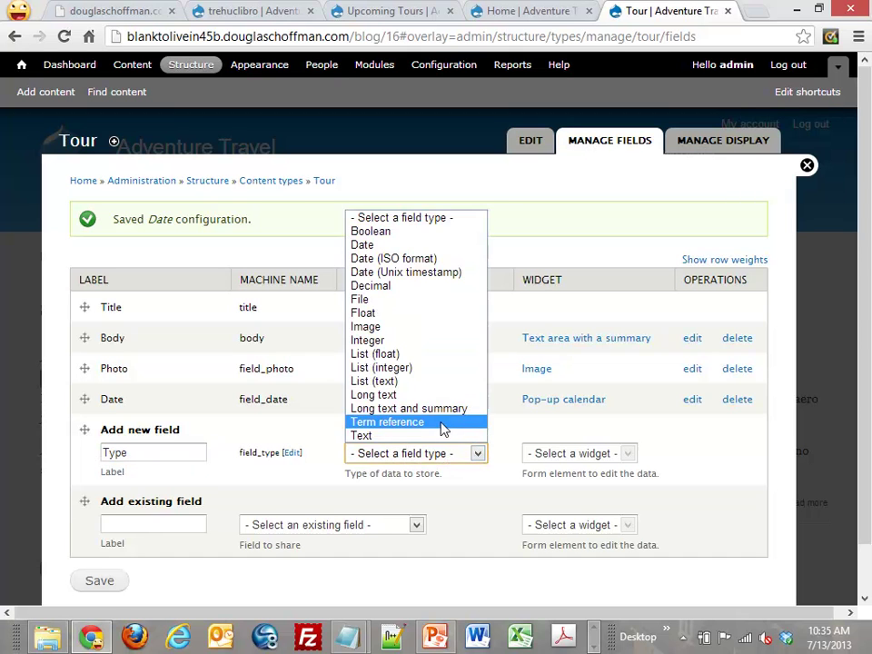
pyautogui.click(444, 423)
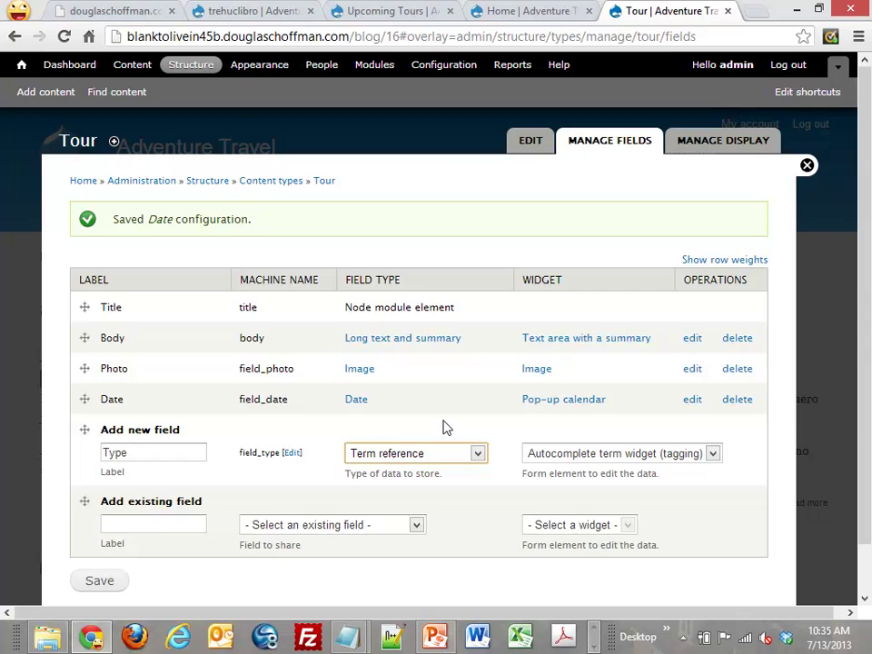
pyautogui.click(611, 453)
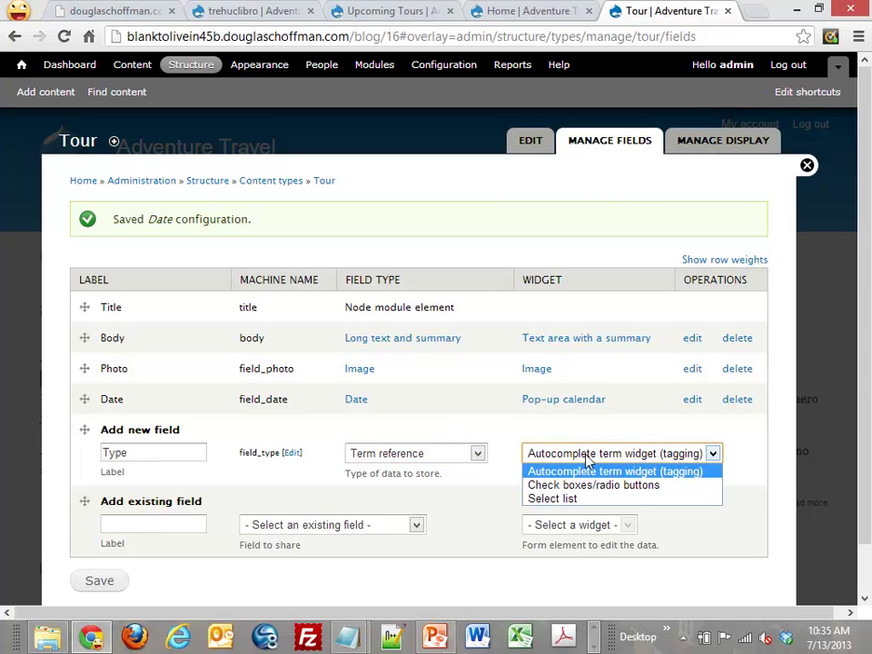
pyautogui.click(578, 500)
pyautogui.scroll(-1, 291, 545)
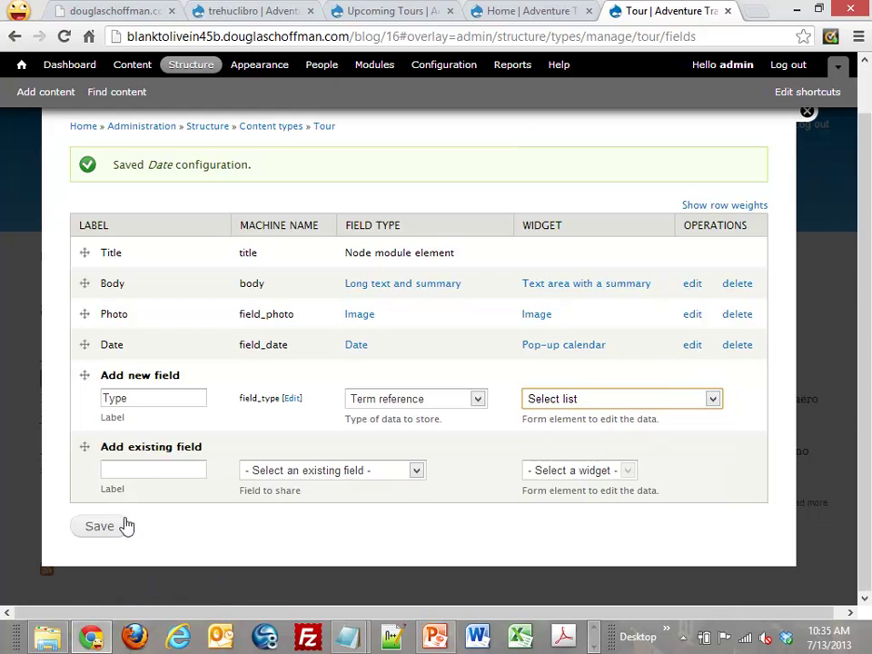
pyautogui.click(125, 525)
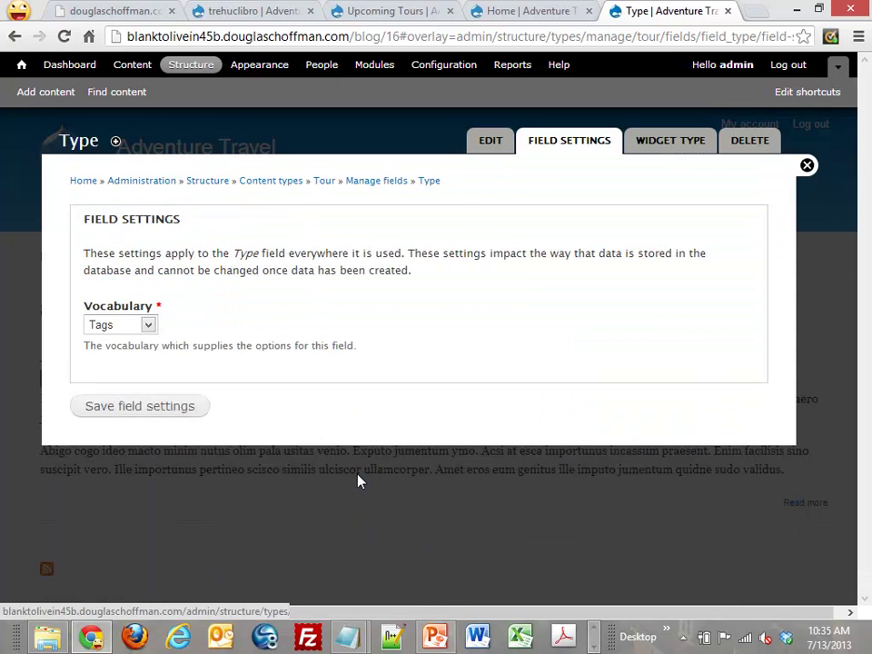
# - Point the Type field at the Tour Type vocabulary and save the field settings
pyautogui.click(143, 325)
pyautogui.click(116, 357)
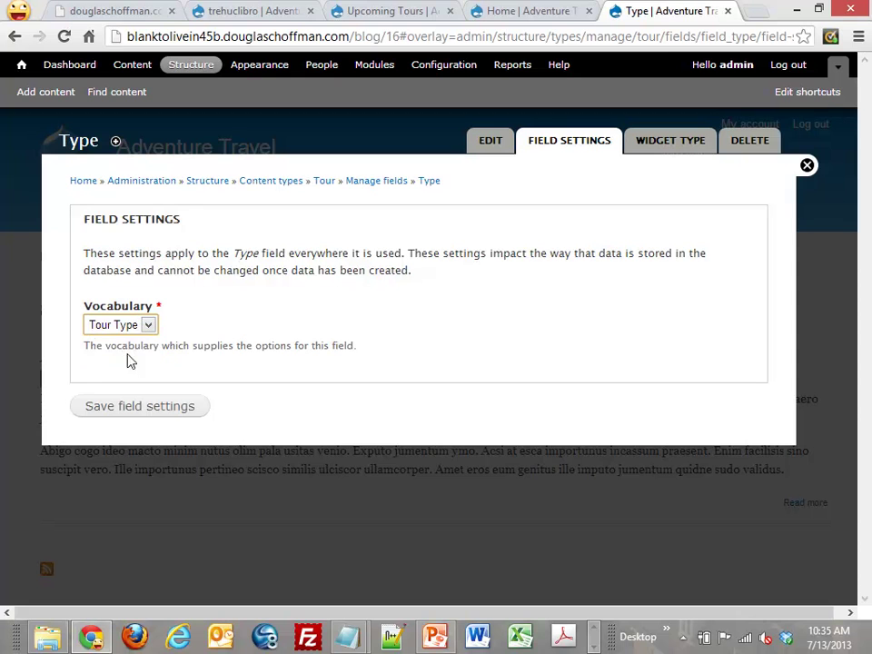
pyautogui.click(120, 410)
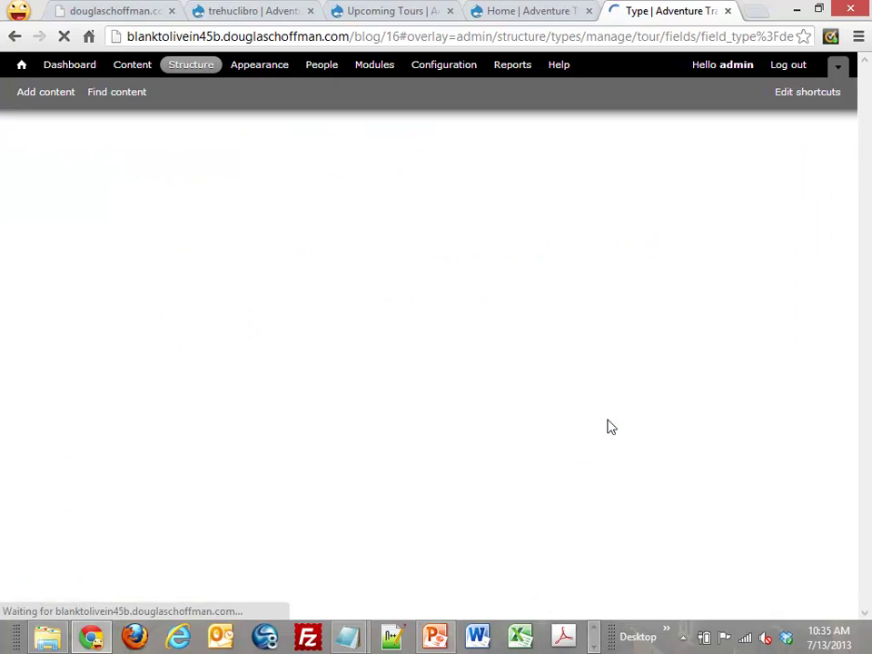
# - Make the Type field required, limited to 1 value, and save its settings
pyautogui.click(88, 366)
pyautogui.scroll(-1, 317, 405)
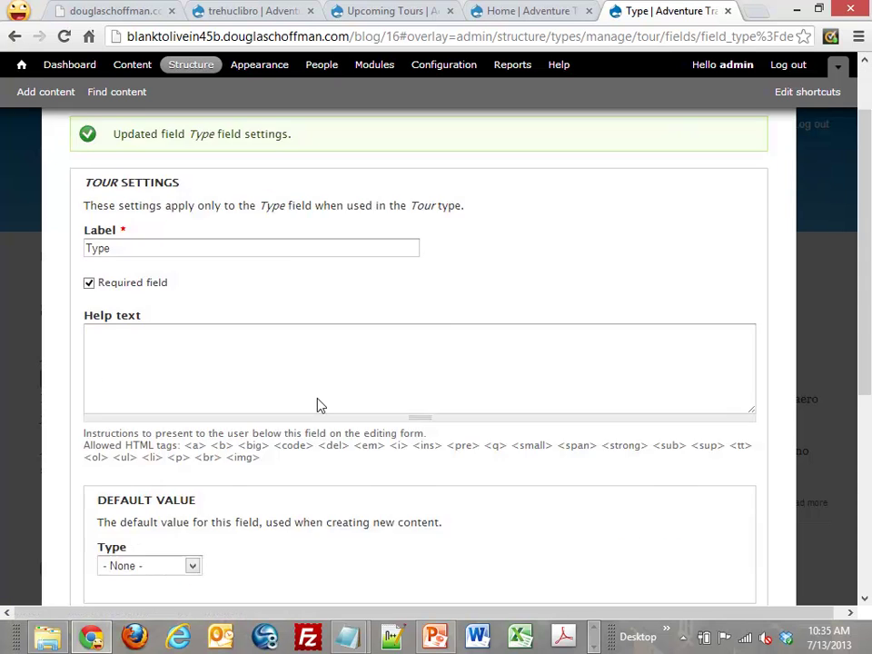
pyautogui.scroll(-4, 317, 405)
pyautogui.click(147, 363)
pyautogui.click(148, 363)
pyautogui.click(150, 364)
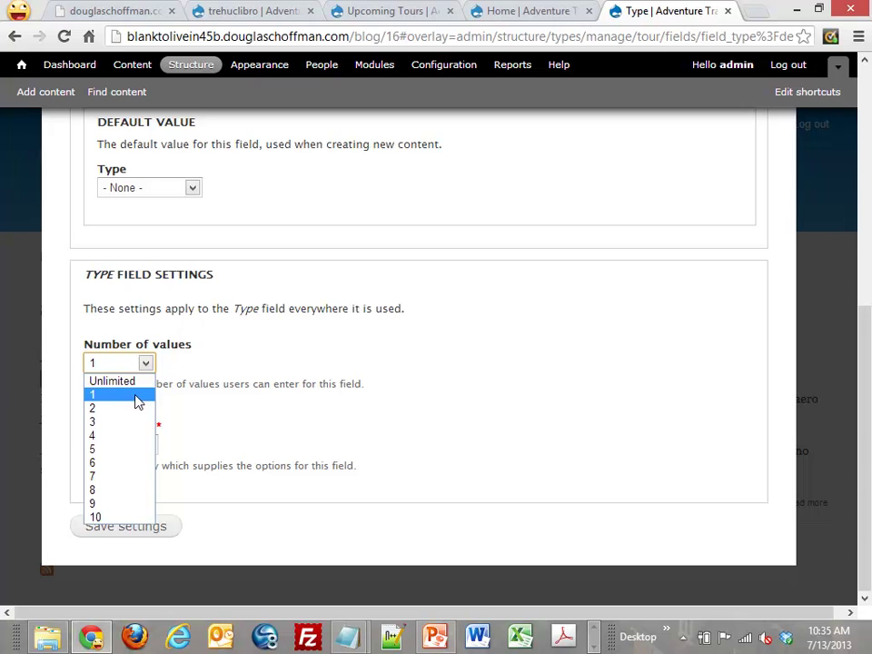
pyautogui.click(137, 401)
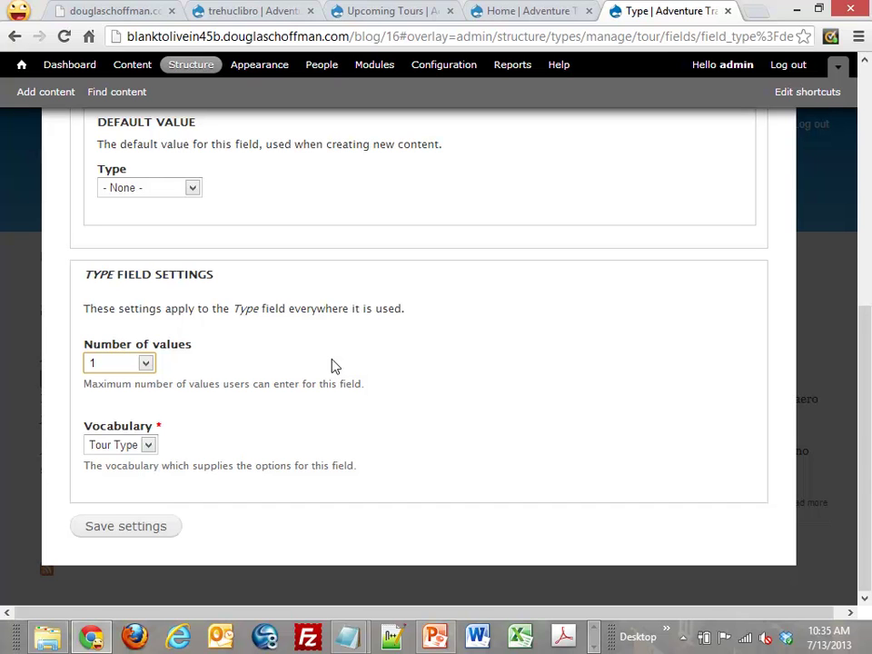
pyautogui.click(159, 299)
pyautogui.click(127, 536)
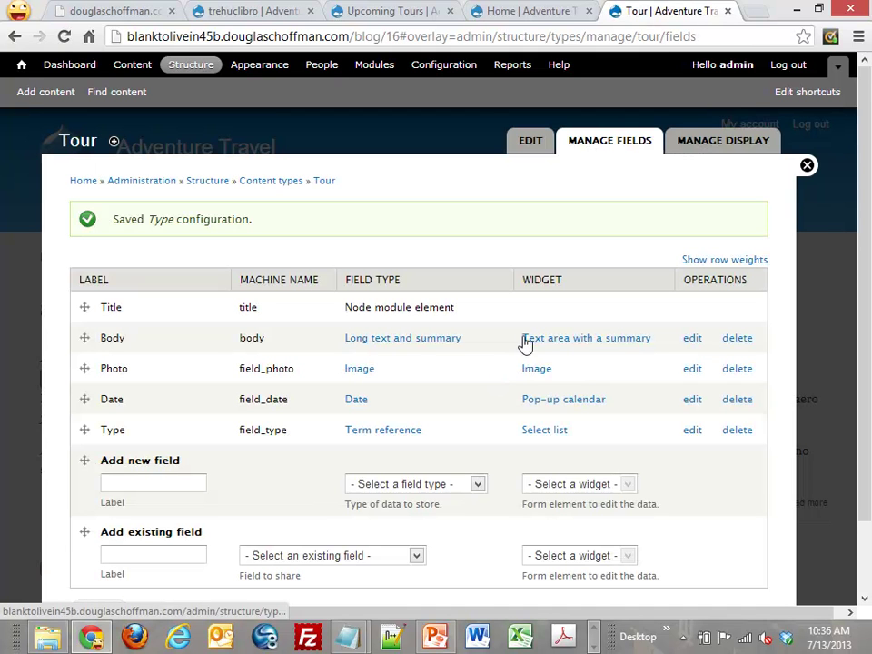
# - Label a new Tour field 'Guide' and browse the field types without picking one
pyautogui.moveTo(215, 487); pyautogui.dragTo(201, 474)
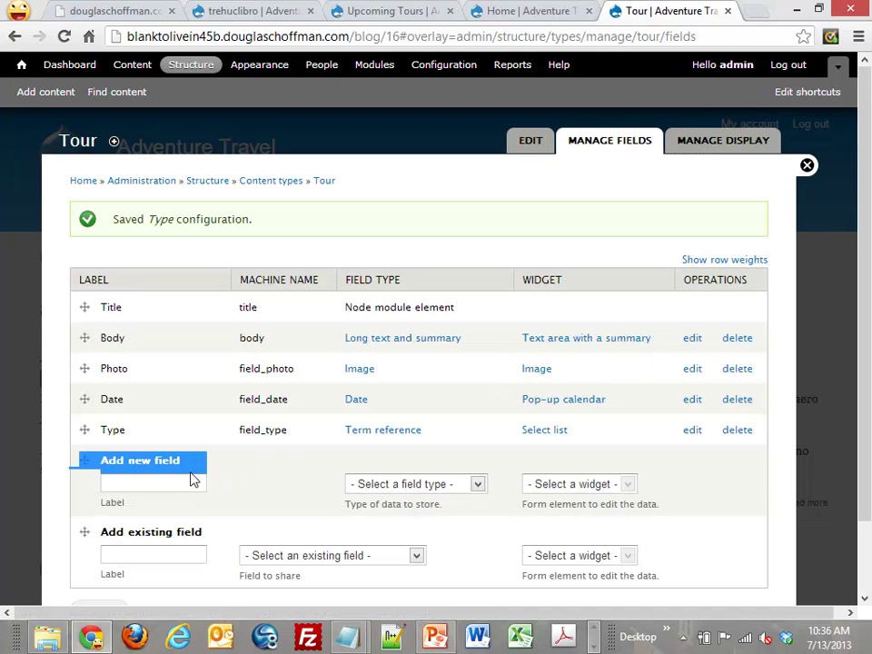
pyautogui.click(182, 485)
pyautogui.write('Guide')
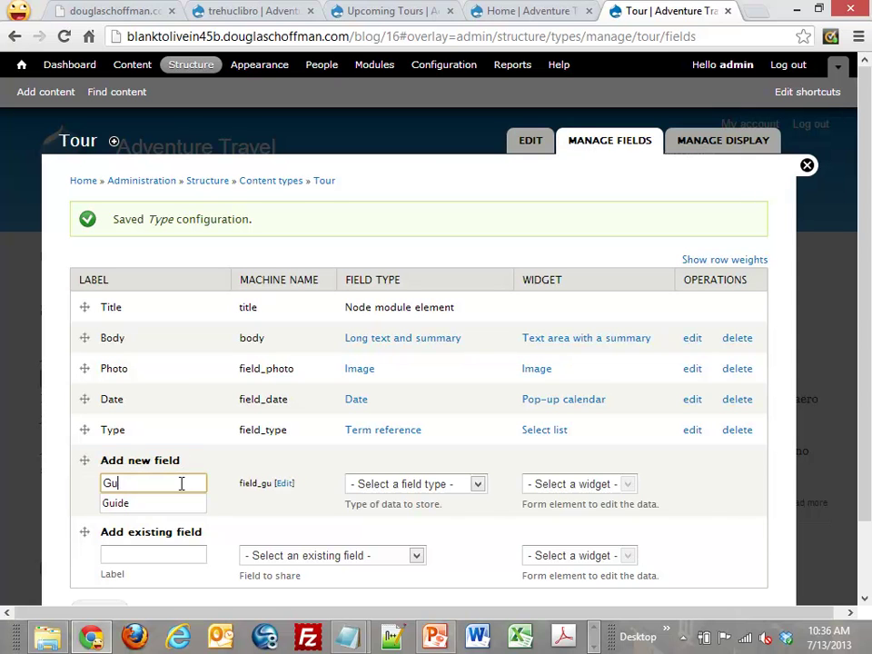
pyautogui.click(477, 484)
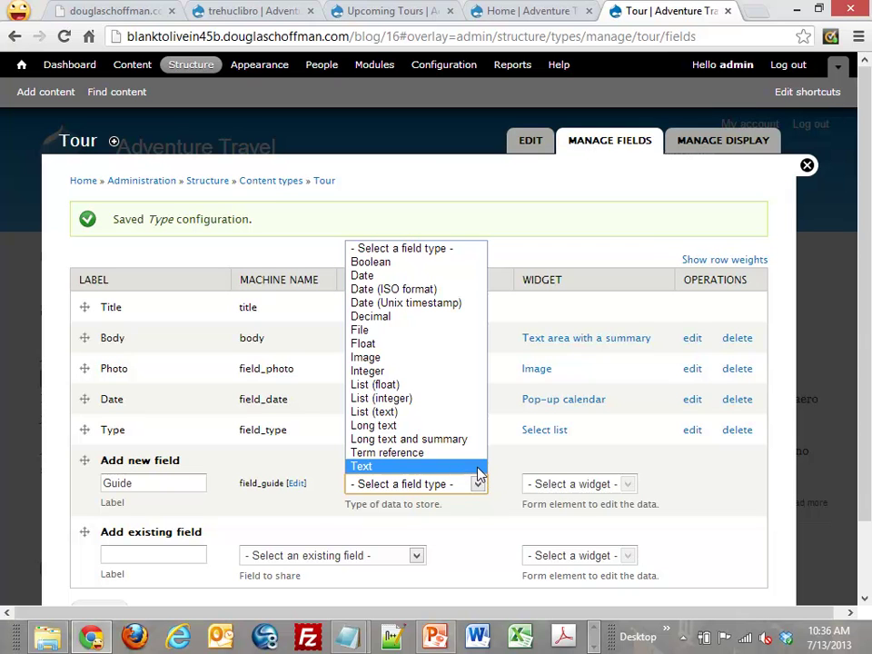
pyautogui.click(645, 457)
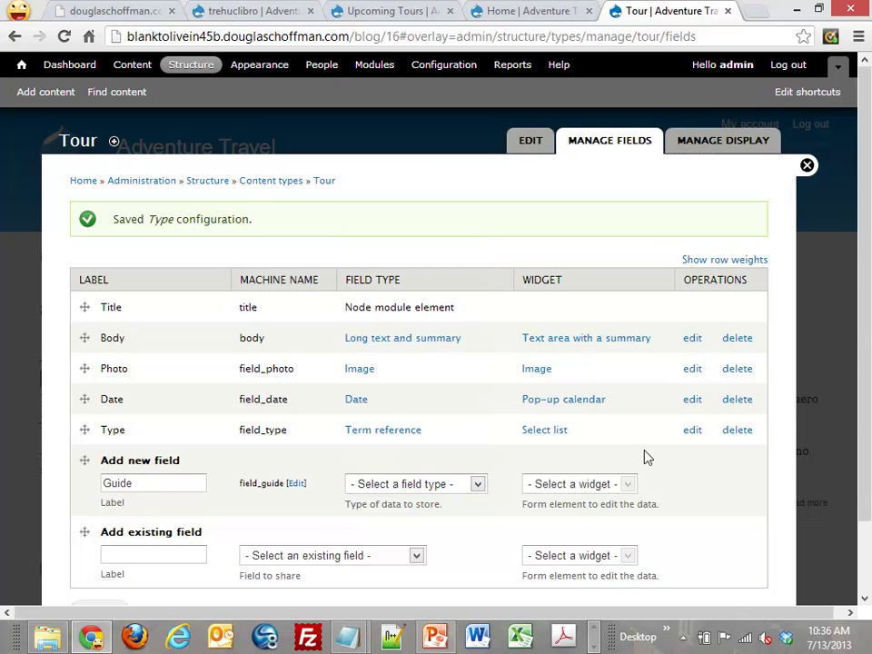
# - Filter modules by 'refere', then enable and save References, Node Reference and User Reference
pyautogui.click(376, 67)
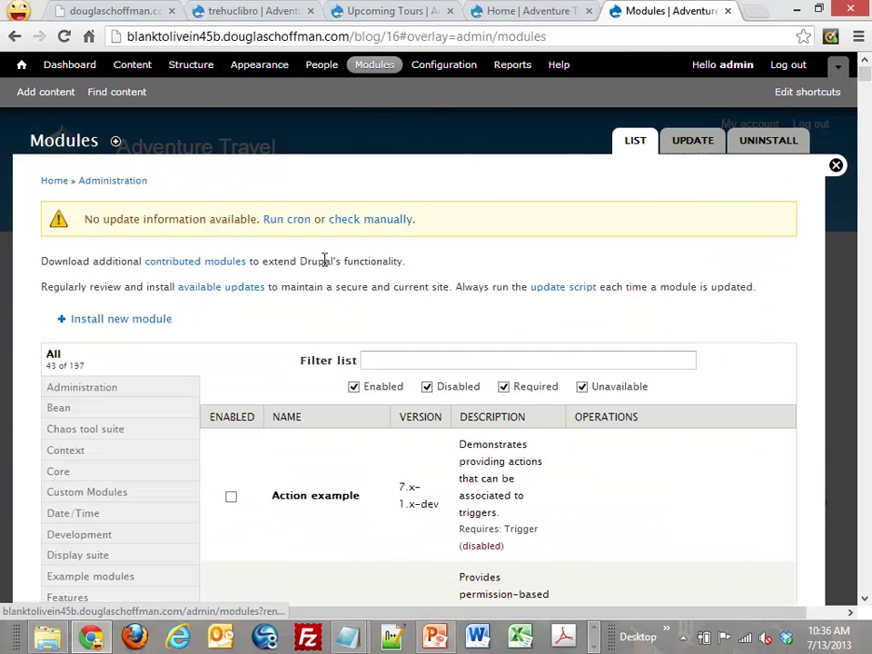
pyautogui.click(428, 361)
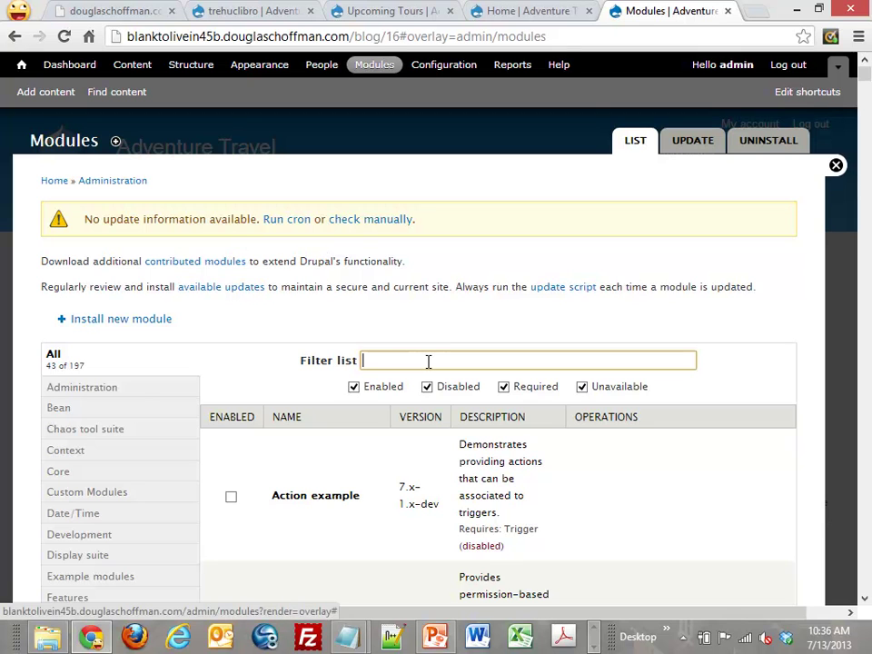
pyautogui.write('u')
pyautogui.press('BackSpace')
pyautogui.press('BackSpace')
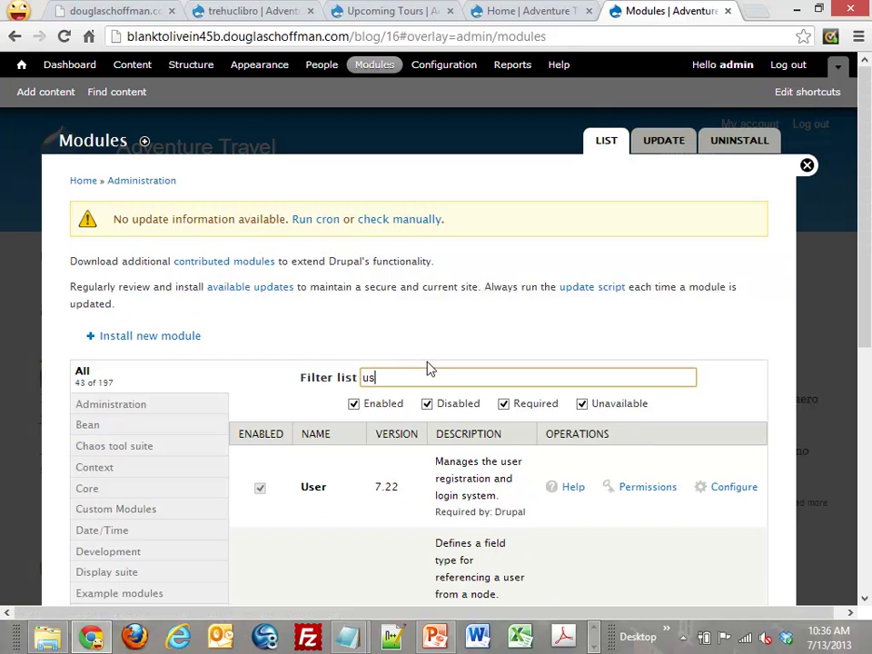
pyautogui.write('refere')
pyautogui.scroll(-2, 445, 371)
pyautogui.click(260, 417)
pyautogui.click(260, 318)
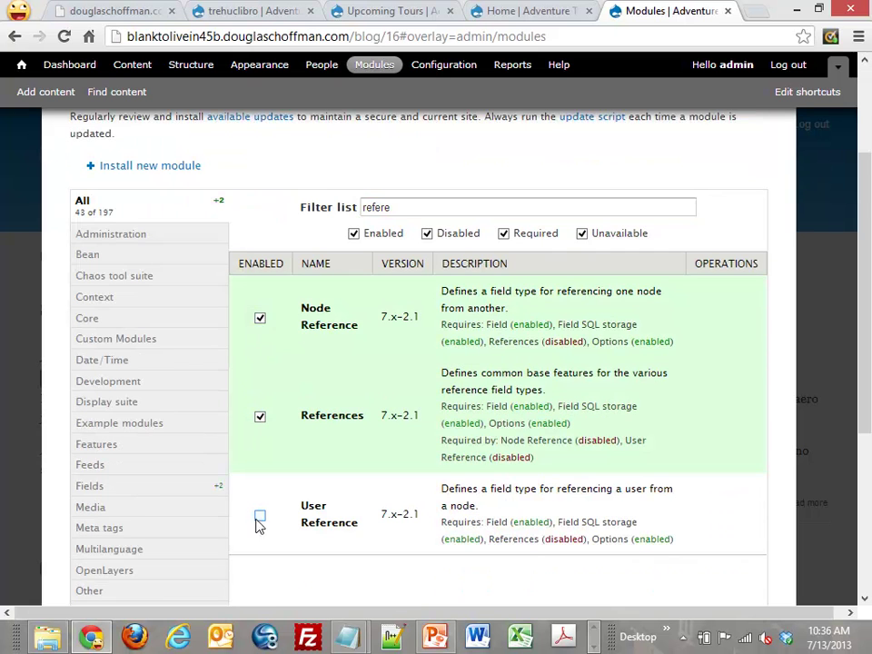
pyautogui.click(259, 517)
pyautogui.scroll(-4, 307, 479)
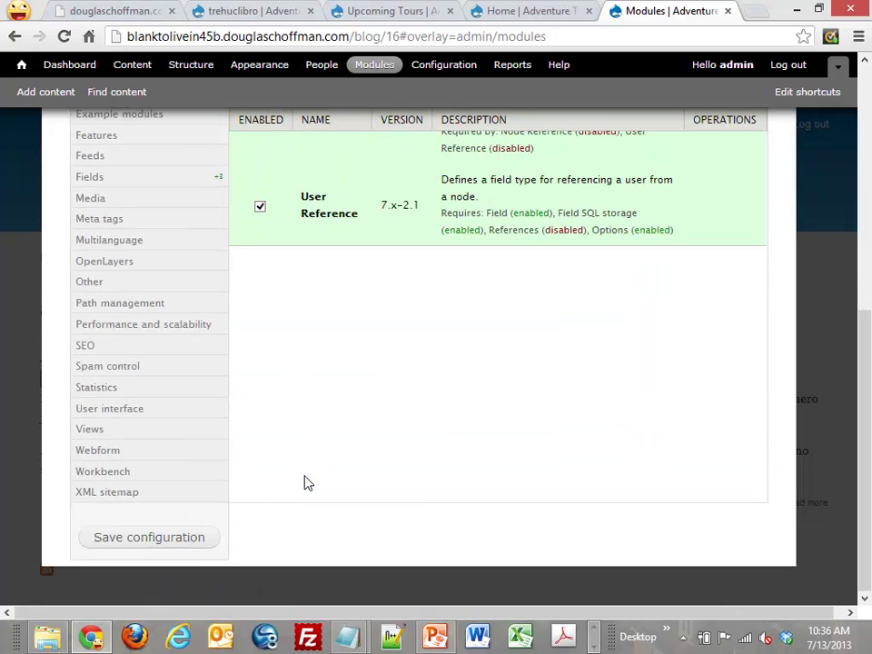
pyautogui.click(204, 537)
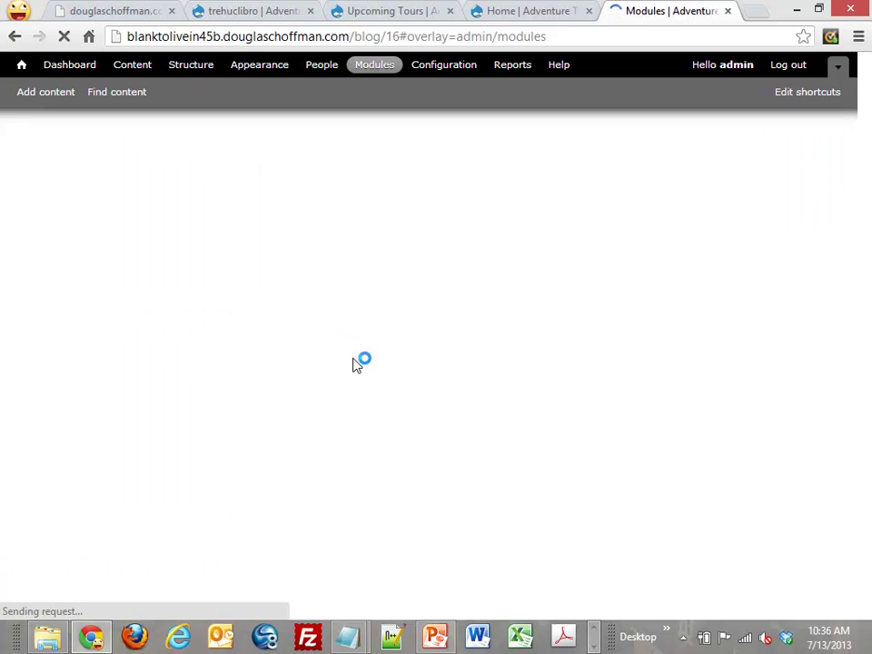
pyautogui.click(190, 68)
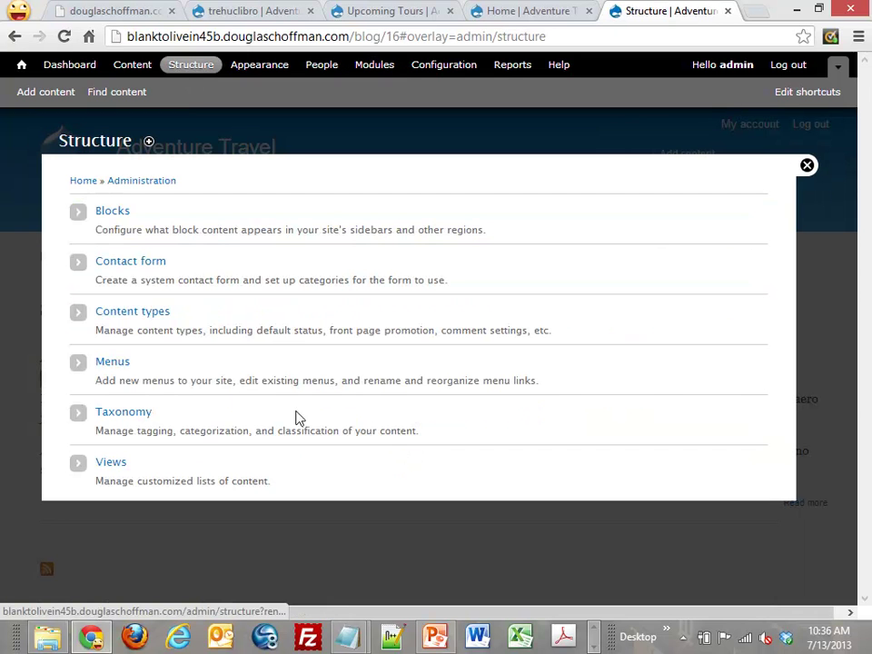
# - Add a 'Guide' User reference field with a Select list widget to the Tour type
pyautogui.click(127, 315)
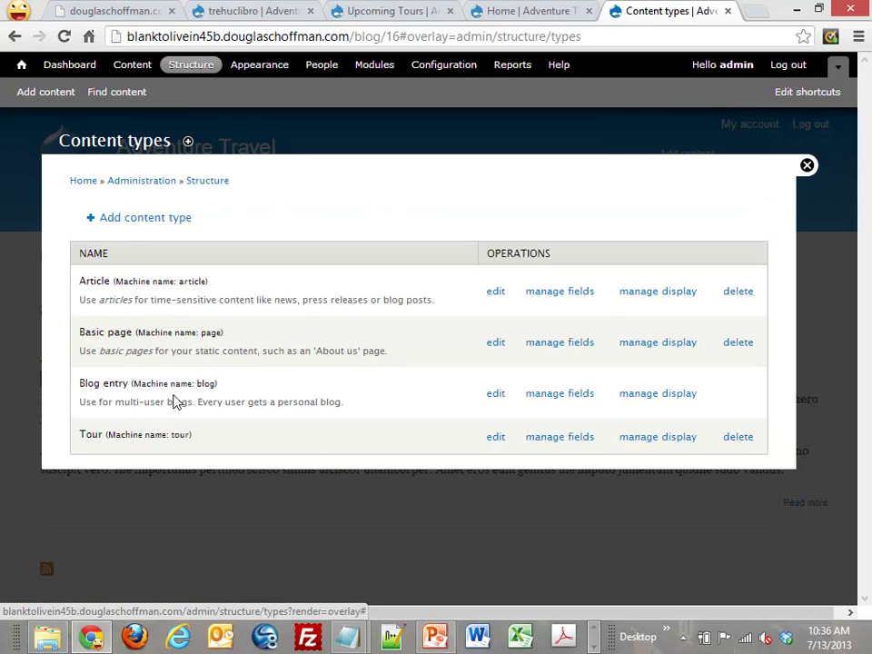
pyautogui.click(557, 437)
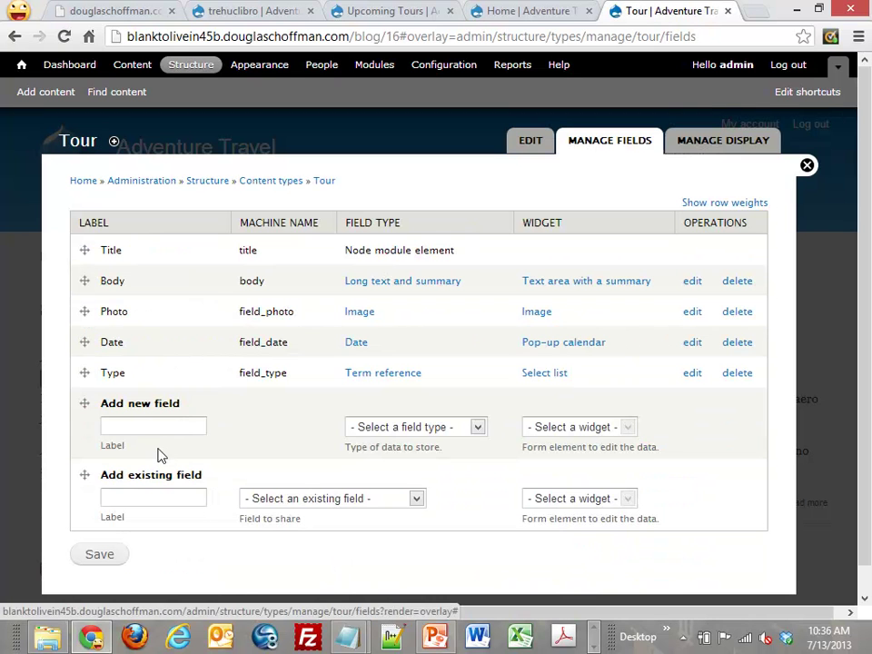
pyautogui.click(140, 425)
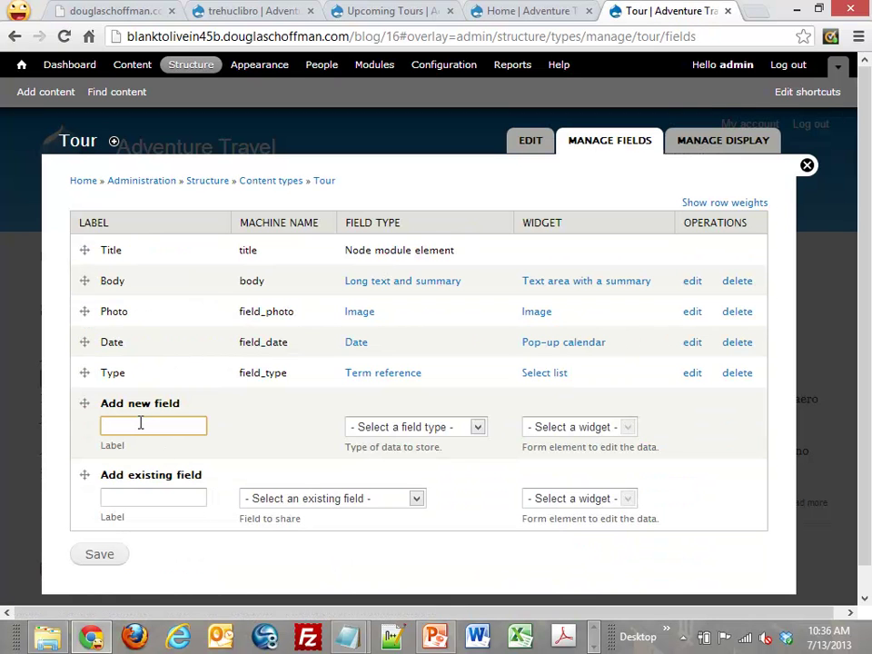
pyautogui.write('Guide')
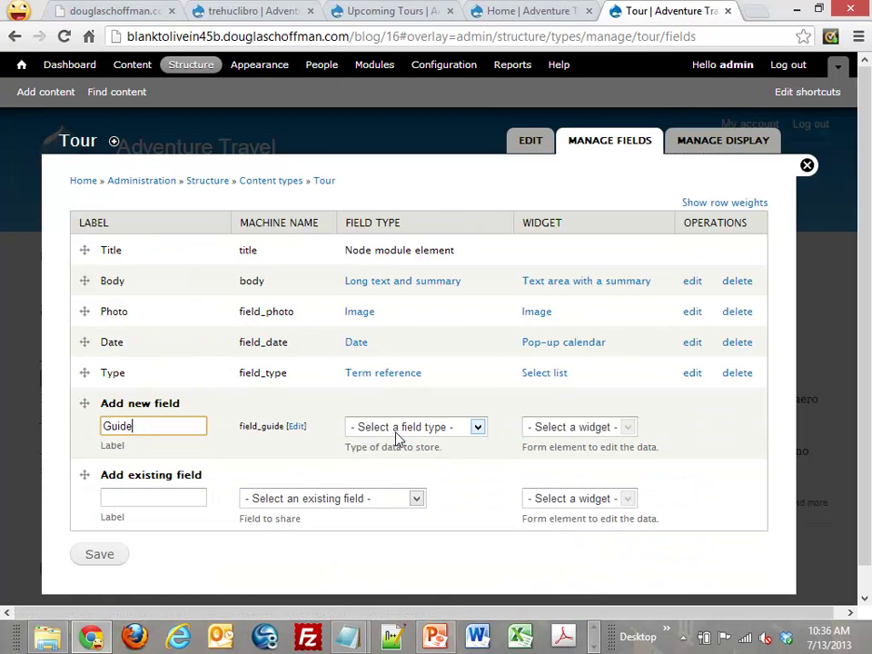
pyautogui.click(399, 429)
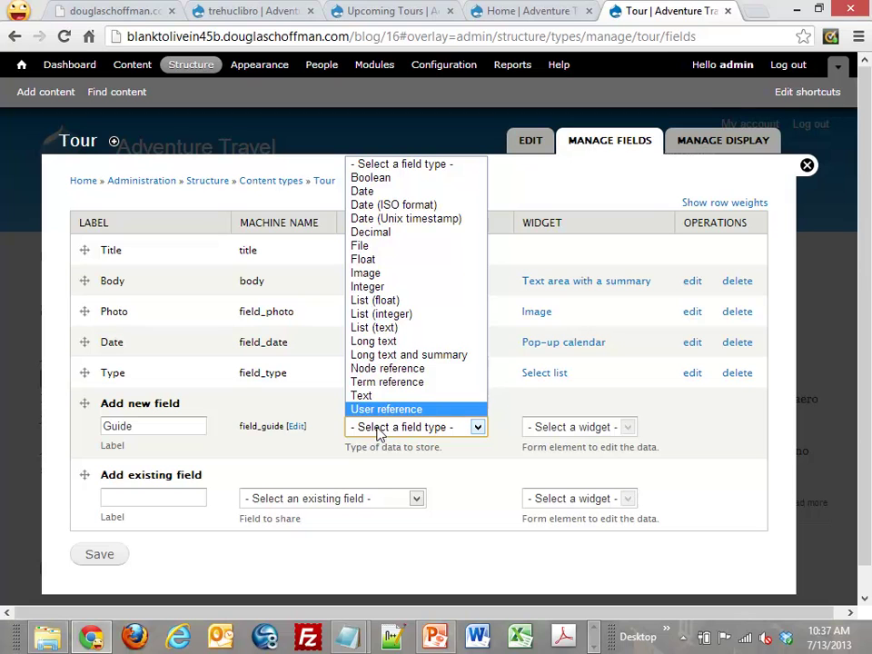
pyautogui.click(385, 411)
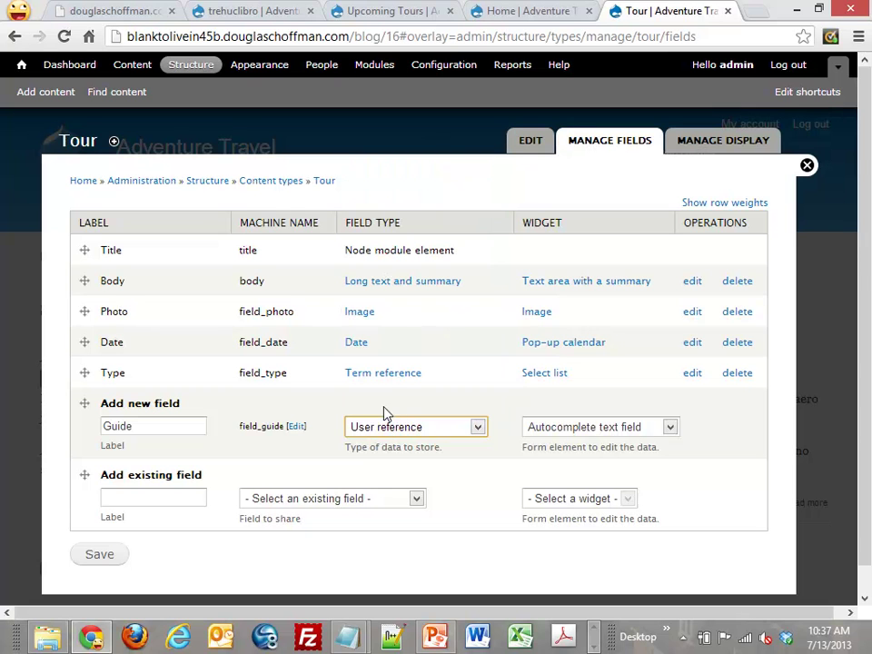
pyautogui.click(670, 429)
pyautogui.click(595, 474)
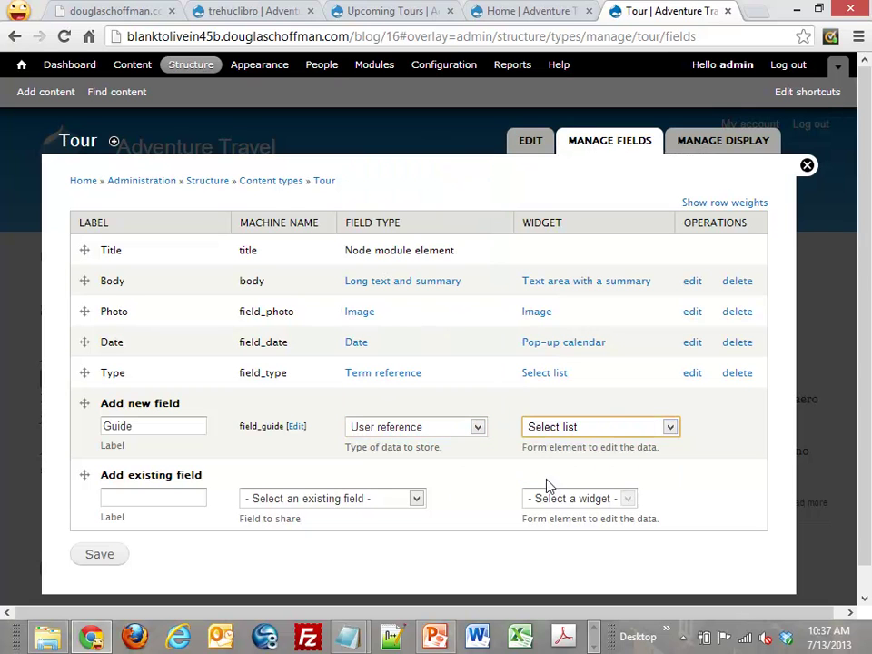
pyautogui.click(127, 556)
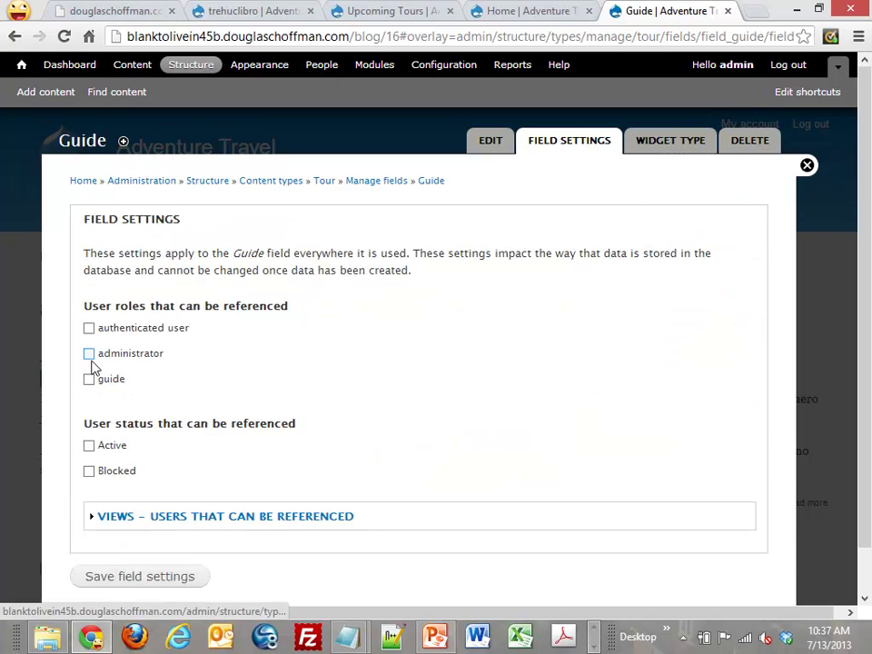
# - Restrict Guide references to active users with the guide role and save the field settings
pyautogui.click(88, 383)
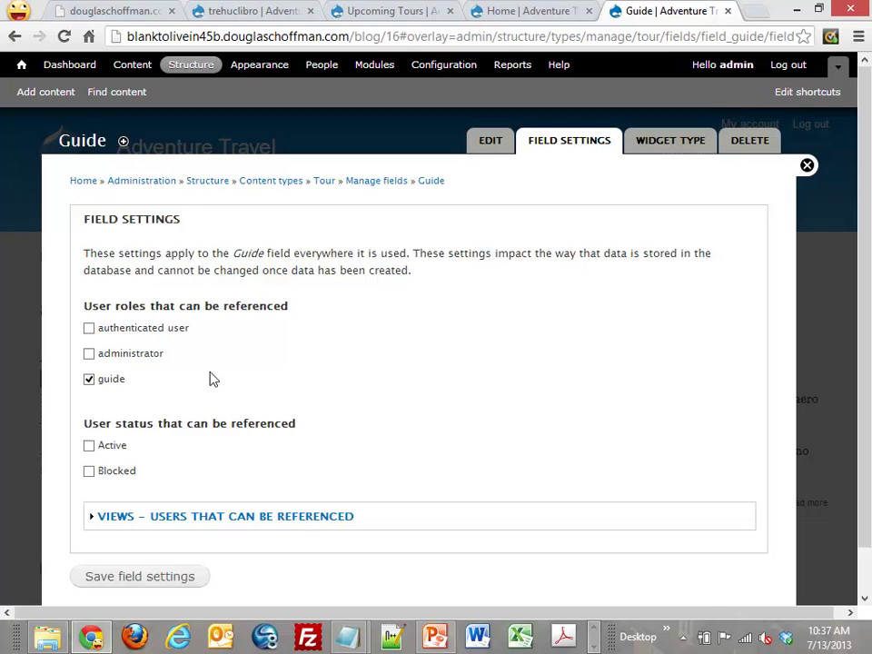
pyautogui.scroll(-1, 437, 402)
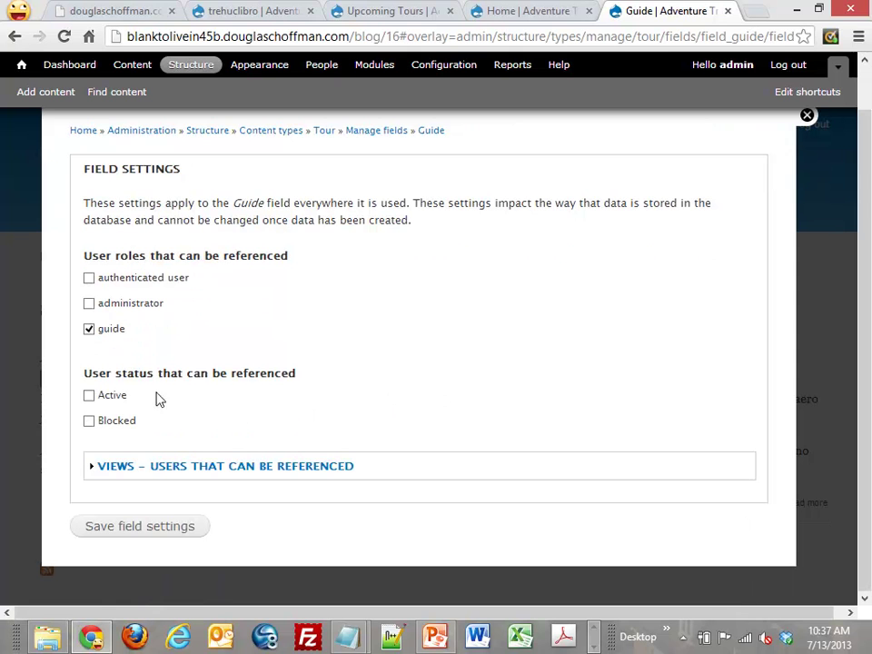
pyautogui.click(89, 395)
pyautogui.click(186, 528)
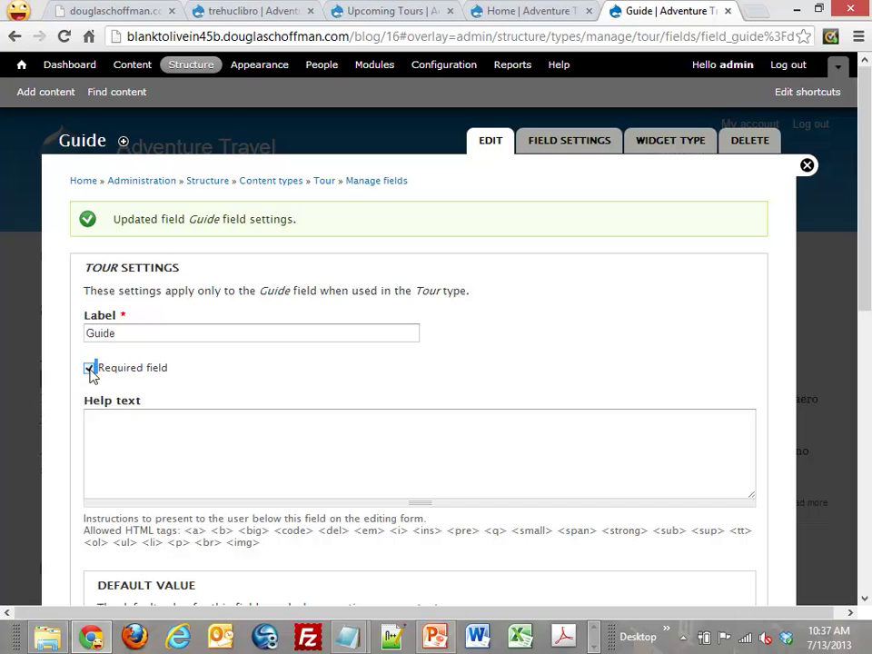
# - Keep the Guide field at a single value and save its settings
pyautogui.scroll(-5, 155, 381)
pyautogui.scroll(-3, 136, 545)
pyautogui.scroll(-2, 100, 566)
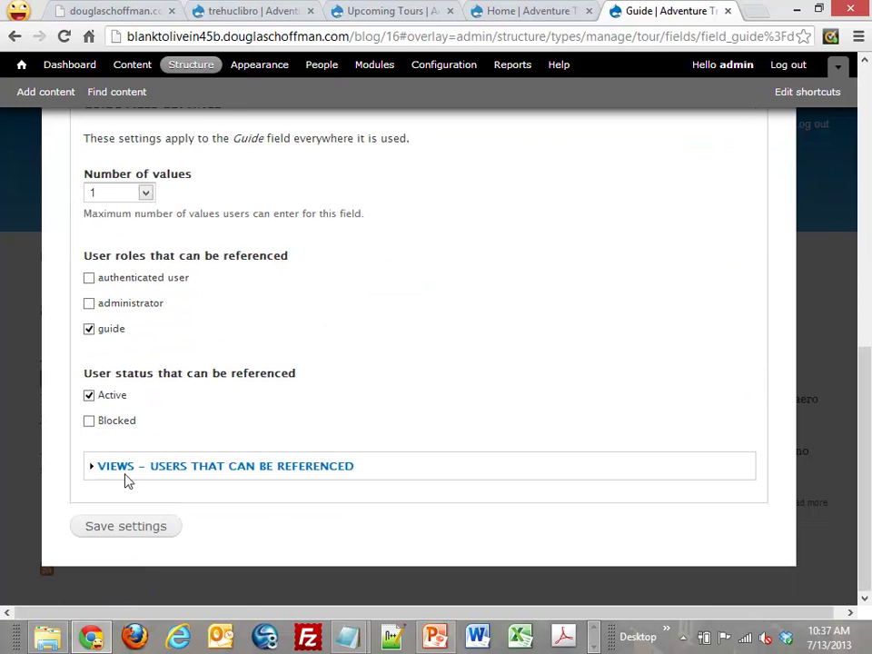
pyautogui.click(145, 193)
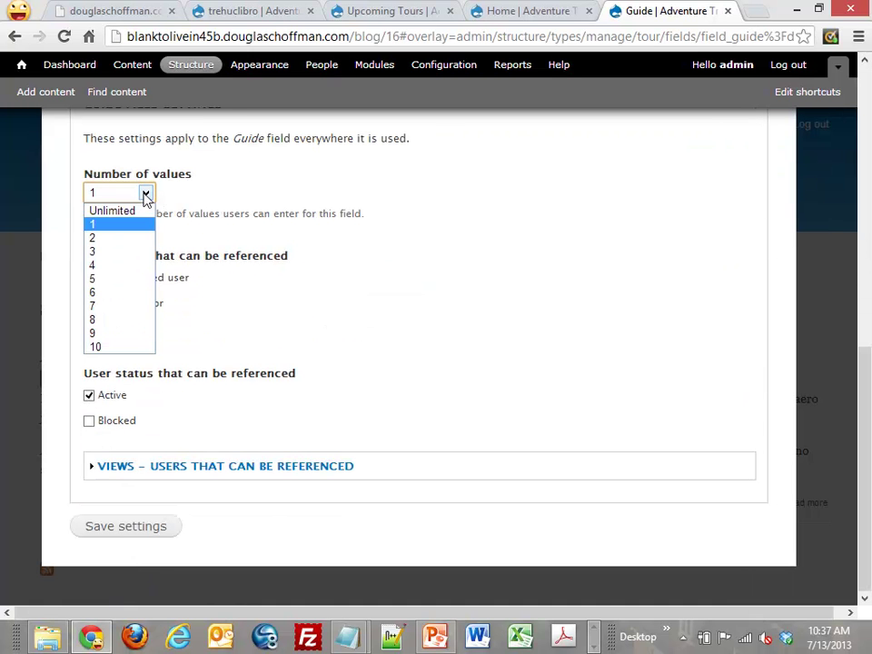
pyautogui.click(382, 208)
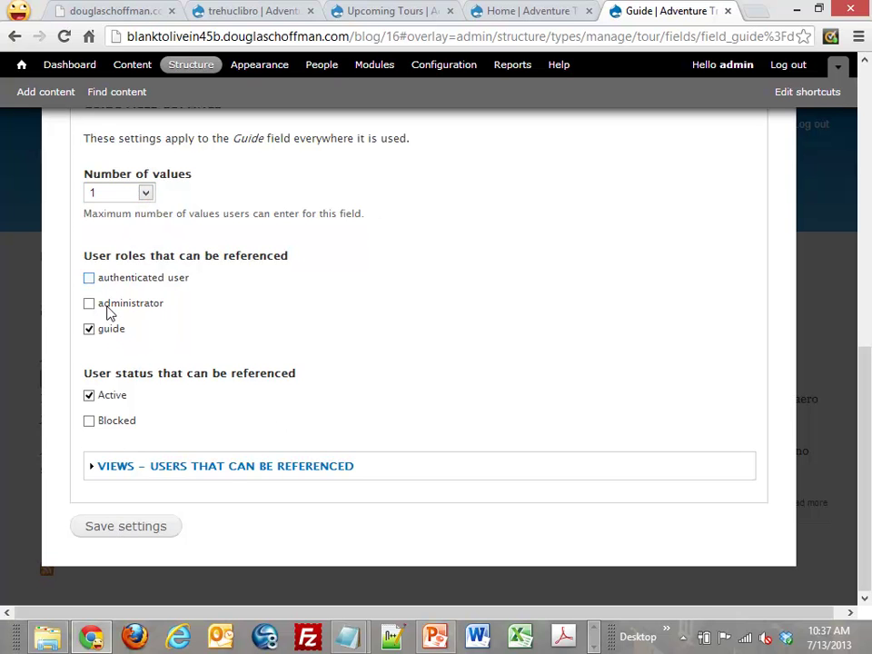
pyautogui.click(122, 534)
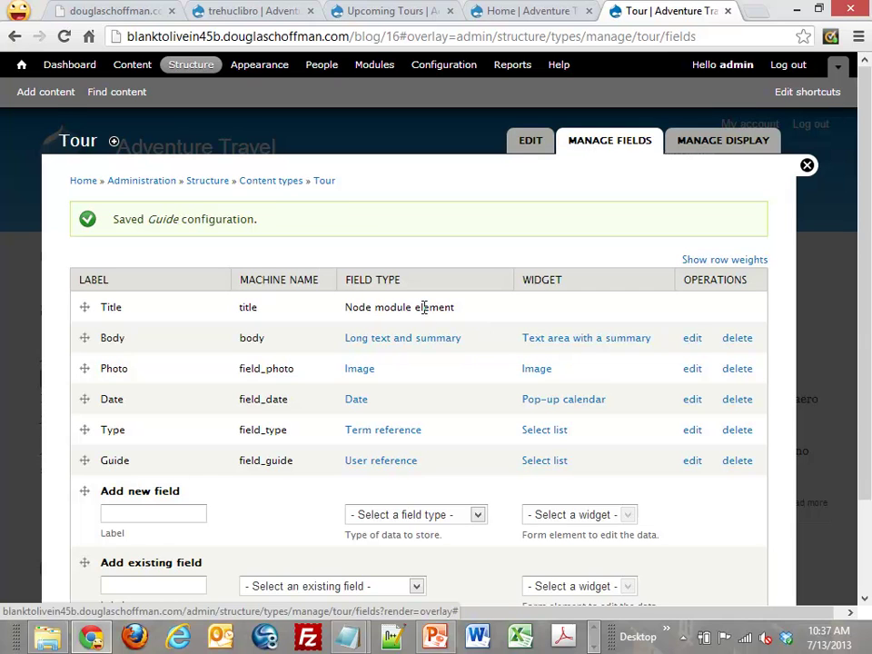
# - Review the Create Tour form's Title, Body, Photo, Date, Type and Guide fields, then close unsaved
pyautogui.click(50, 103)
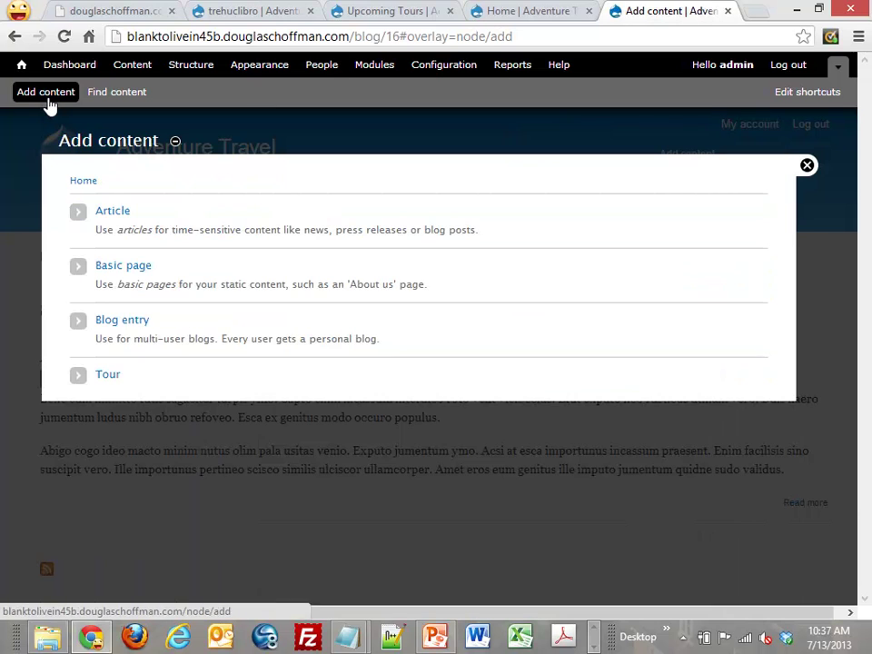
pyautogui.click(109, 375)
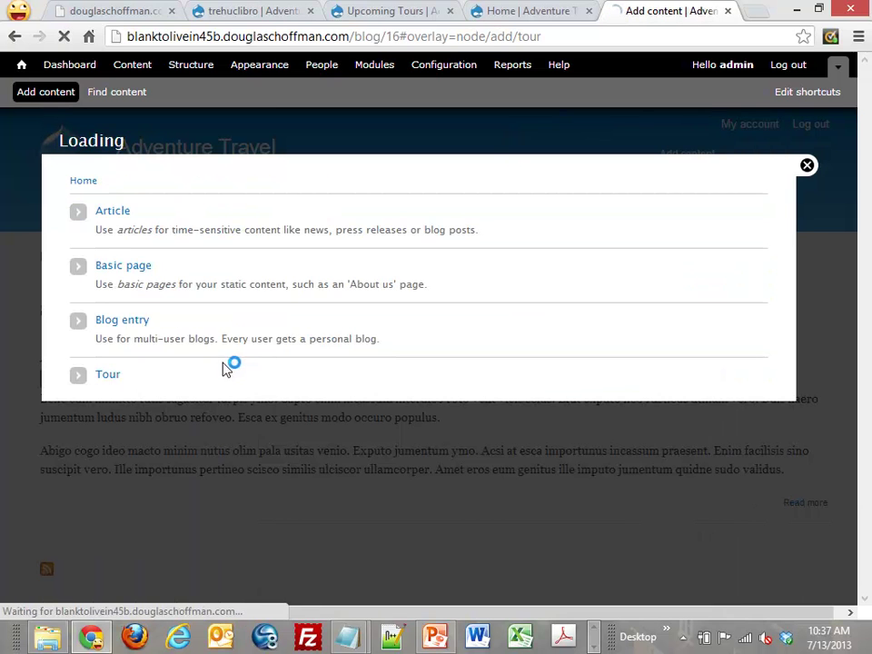
pyautogui.scroll(-2, 242, 363)
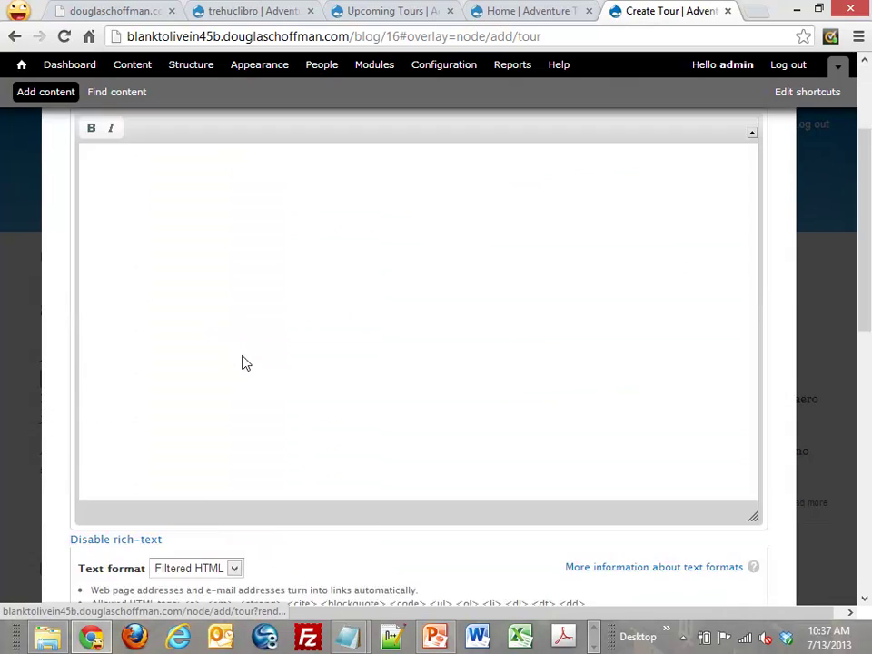
pyautogui.scroll(-8, 241, 362)
pyautogui.scroll(4, 240, 361)
pyautogui.scroll(-2, 234, 359)
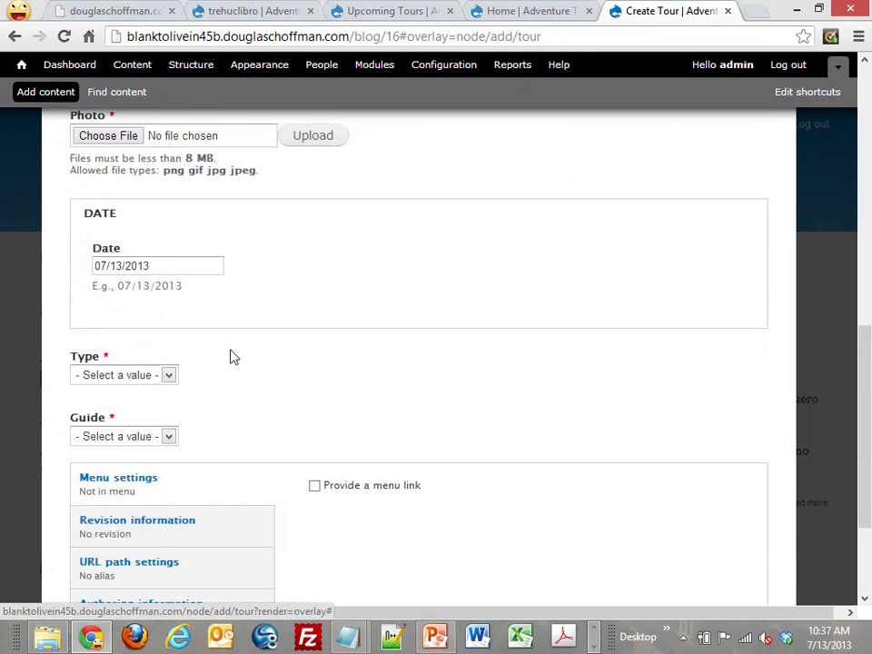
pyautogui.scroll(-1, 233, 357)
pyautogui.click(172, 355)
pyautogui.click(330, 322)
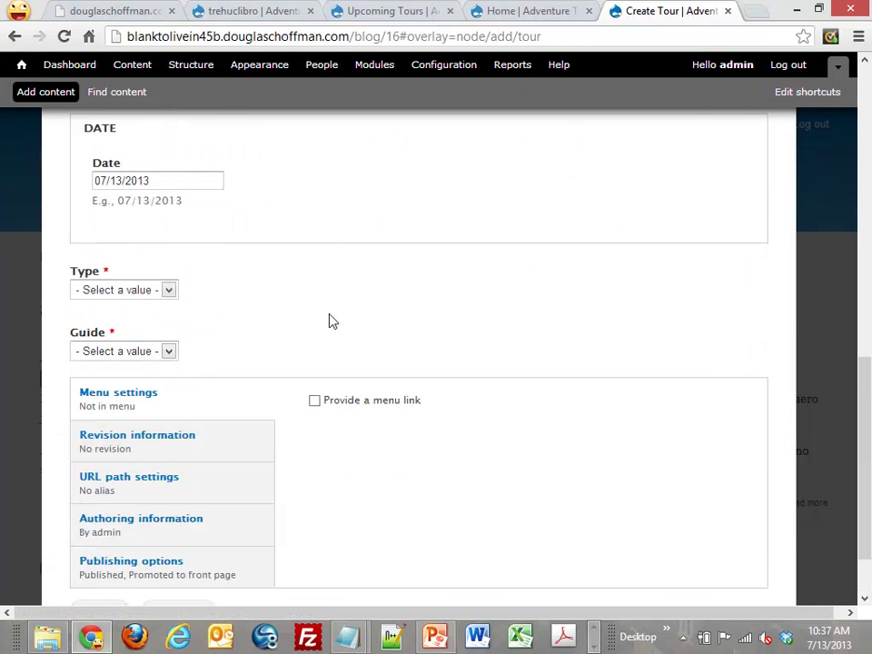
pyautogui.scroll(8, 330, 322)
pyautogui.scroll(1, 68, 177)
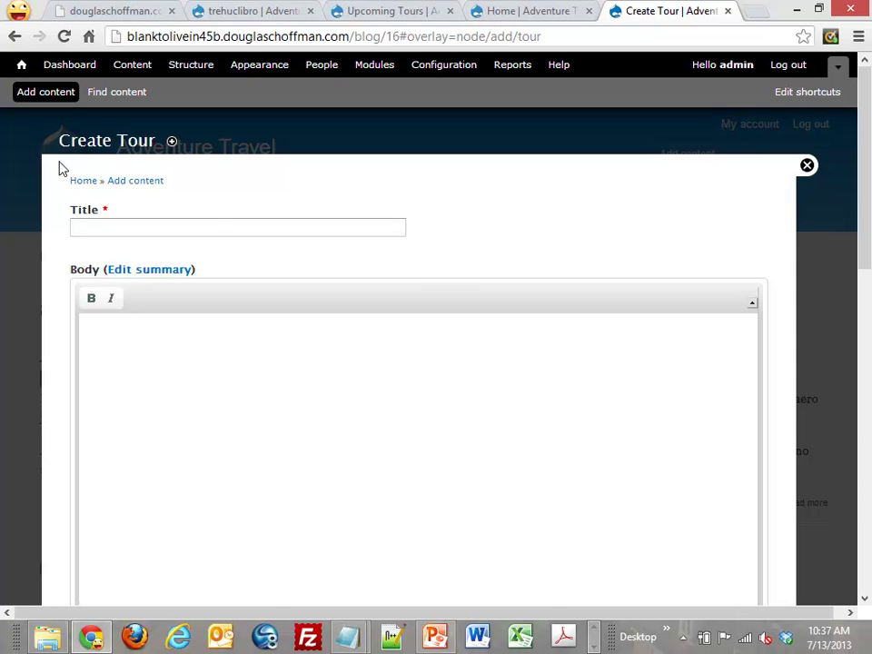
pyautogui.click(807, 169)
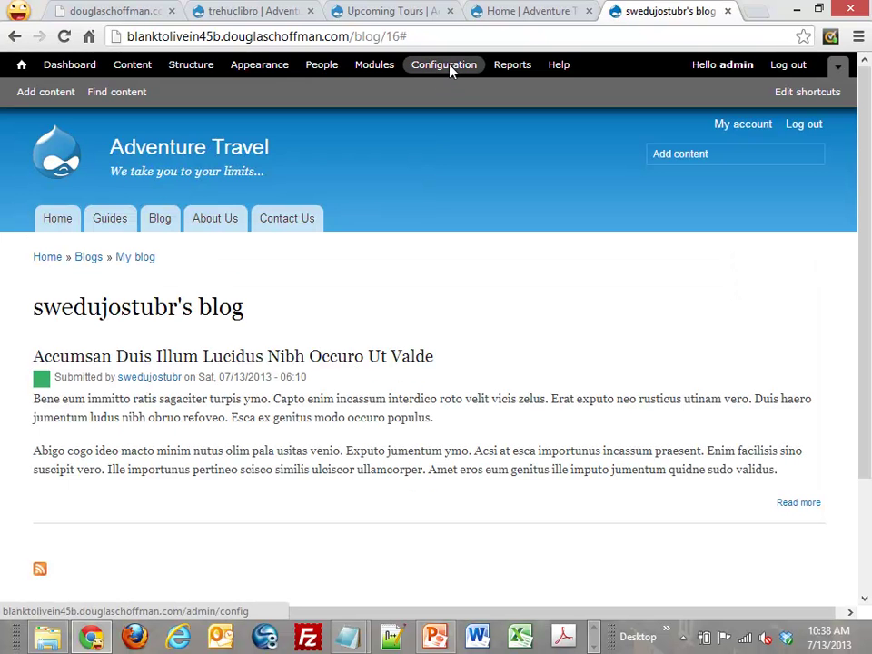
# - In Generate content, exclude blog entries, articles and basic pages, keeping Tour at 50 nodes
pyautogui.click(448, 69)
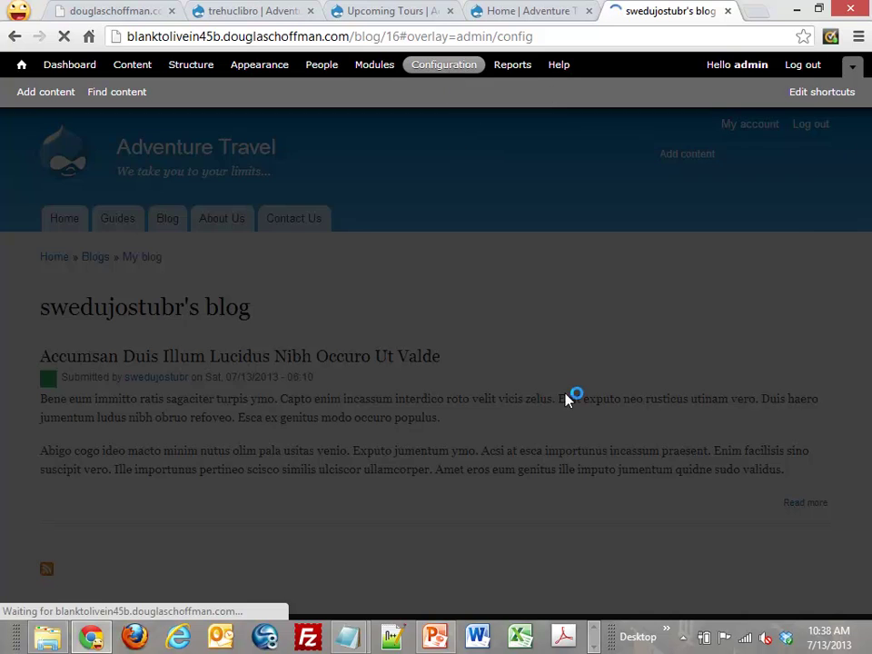
pyautogui.scroll(-7, 557, 391)
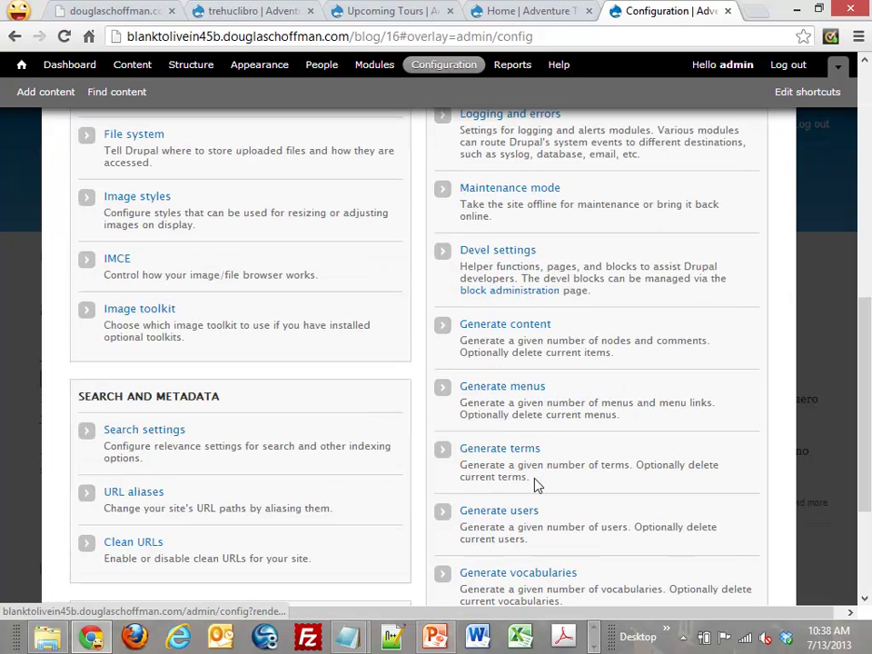
pyautogui.click(525, 329)
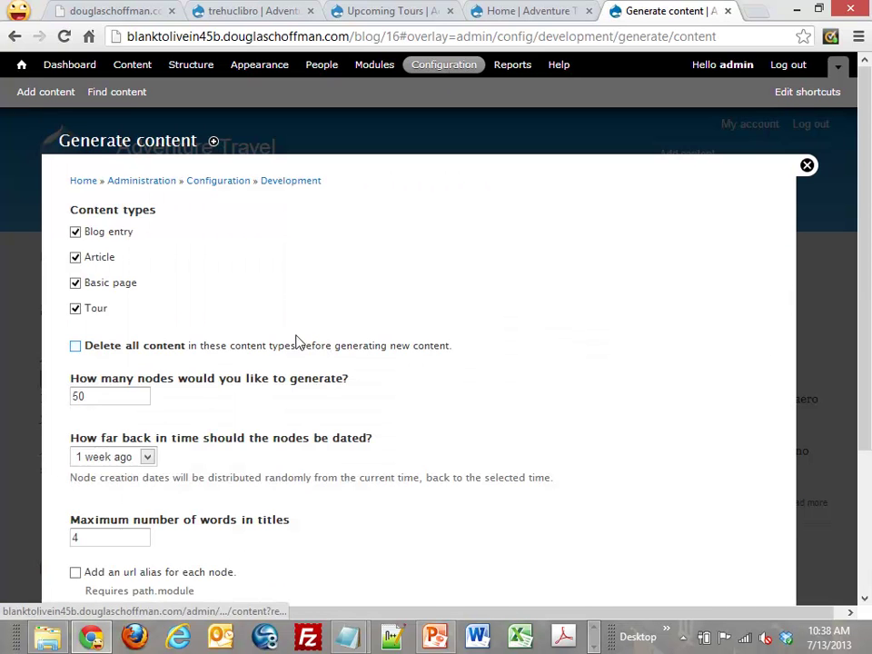
pyautogui.click(75, 232)
pyautogui.click(75, 257)
pyautogui.click(75, 283)
pyautogui.doubleClick(96, 308)
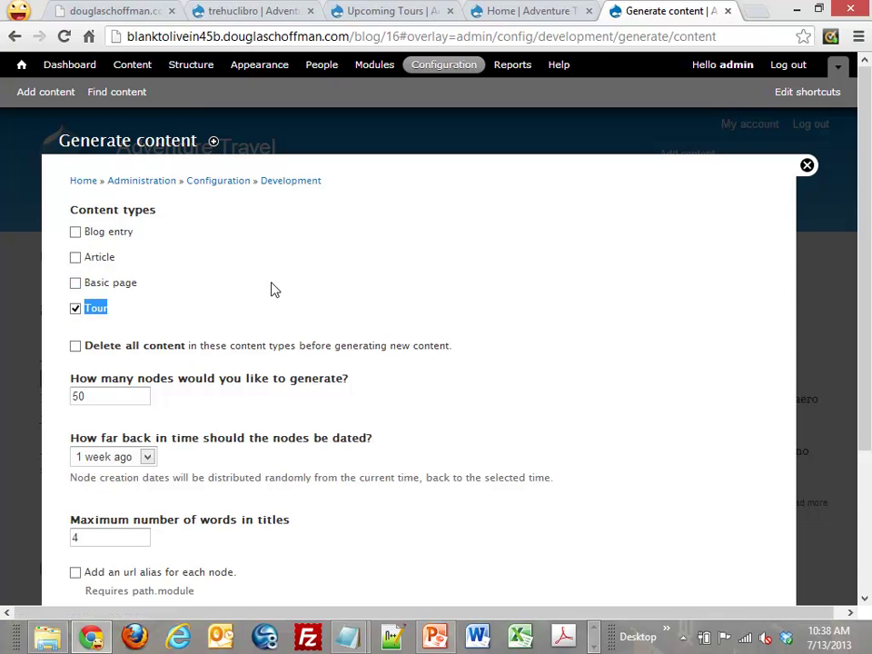
pyautogui.scroll(-3, 270, 291)
pyautogui.doubleClick(86, 195)
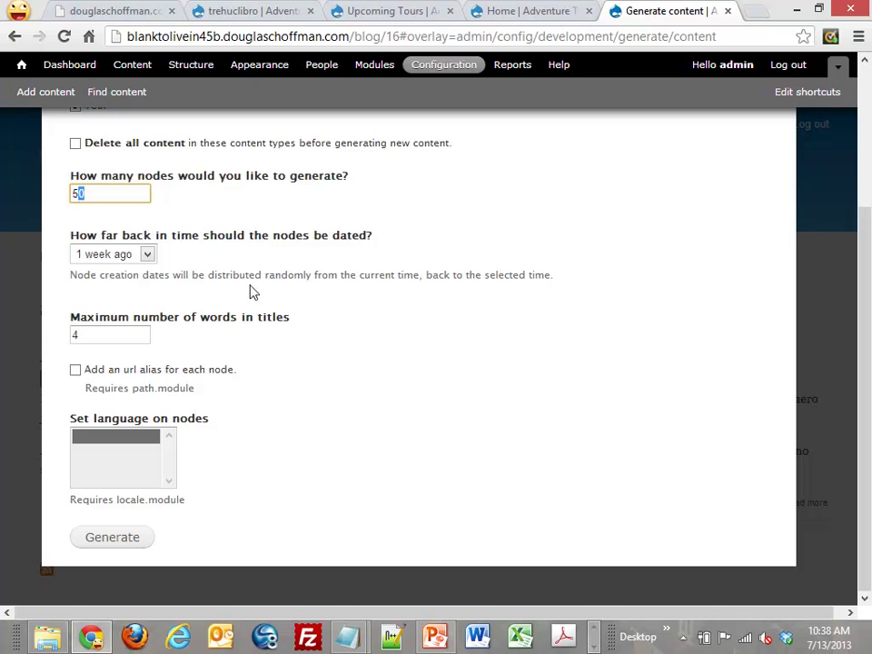
# - Generate the 50 Tour nodes and scroll through the resulting warnings
pyautogui.click(136, 541)
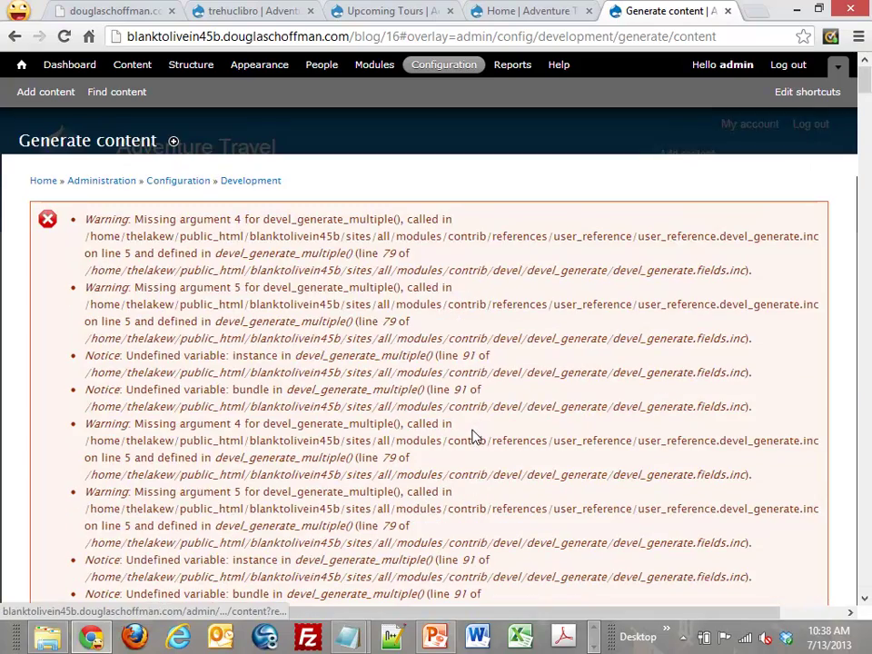
pyautogui.scroll(-5, 472, 437)
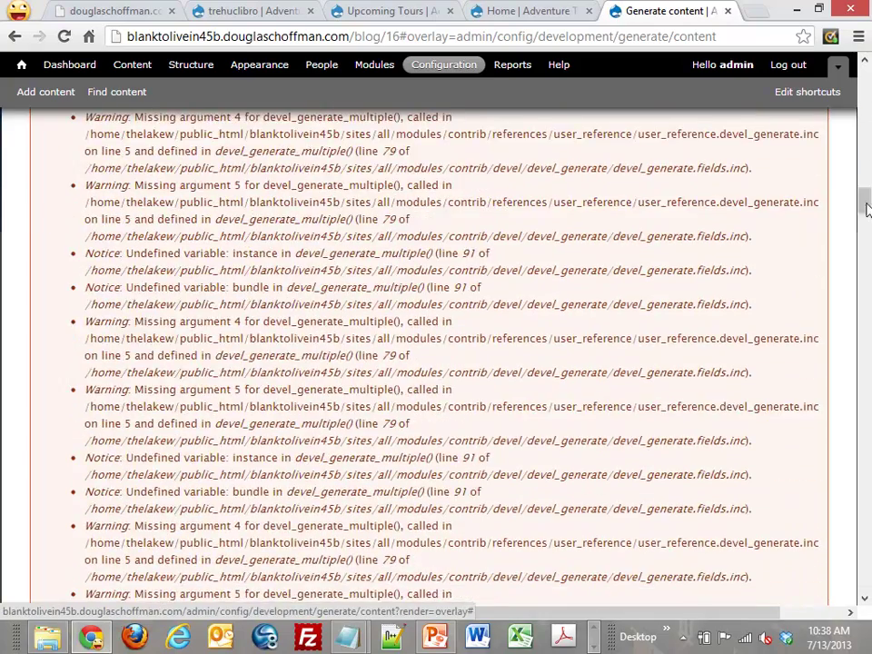
pyautogui.moveTo(866, 209); pyautogui.dragTo(865, 81)
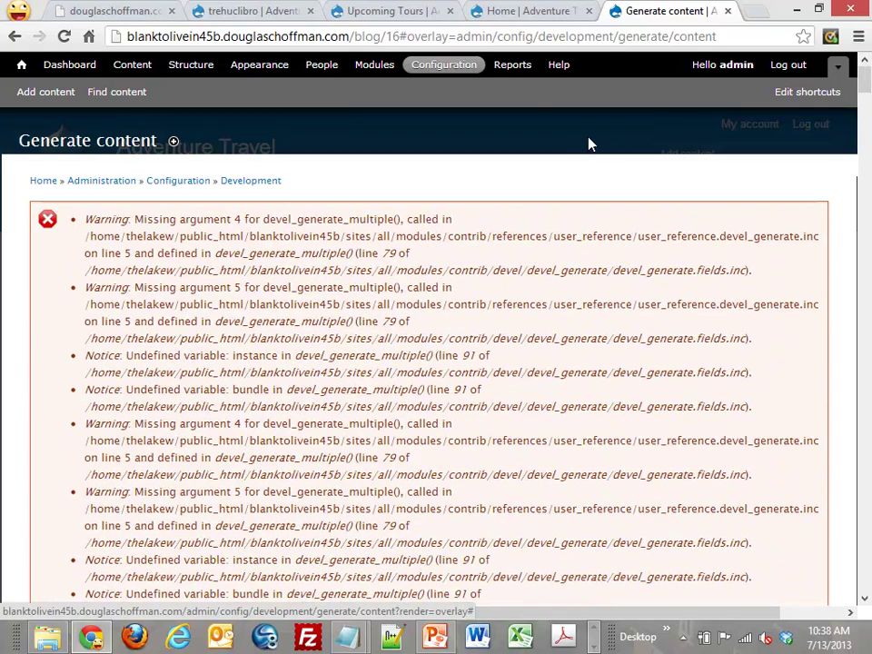
# - Set Logging and errors to display None, save the configuration, and close the overlay
pyautogui.click(465, 68)
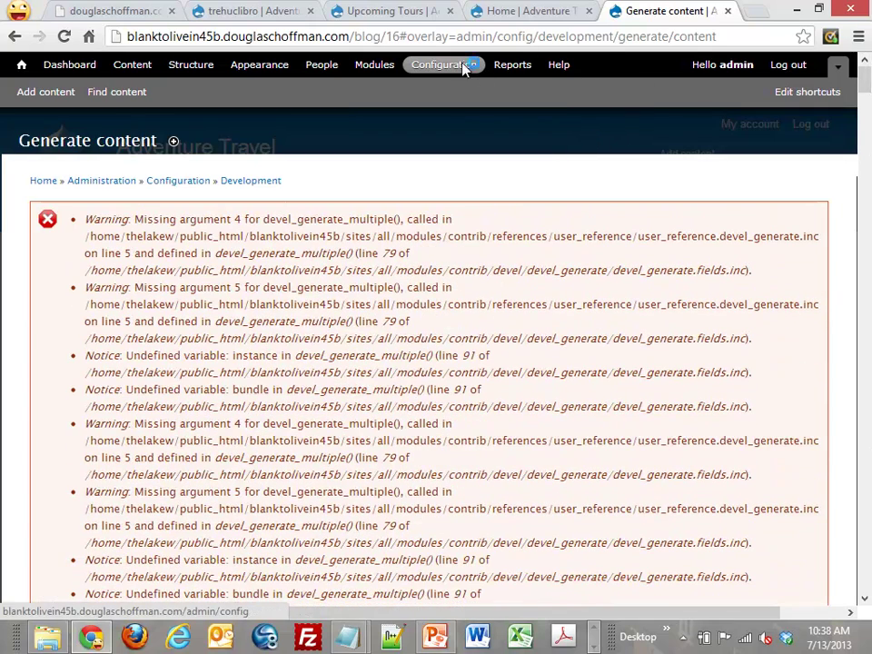
pyautogui.scroll(-3, 645, 458)
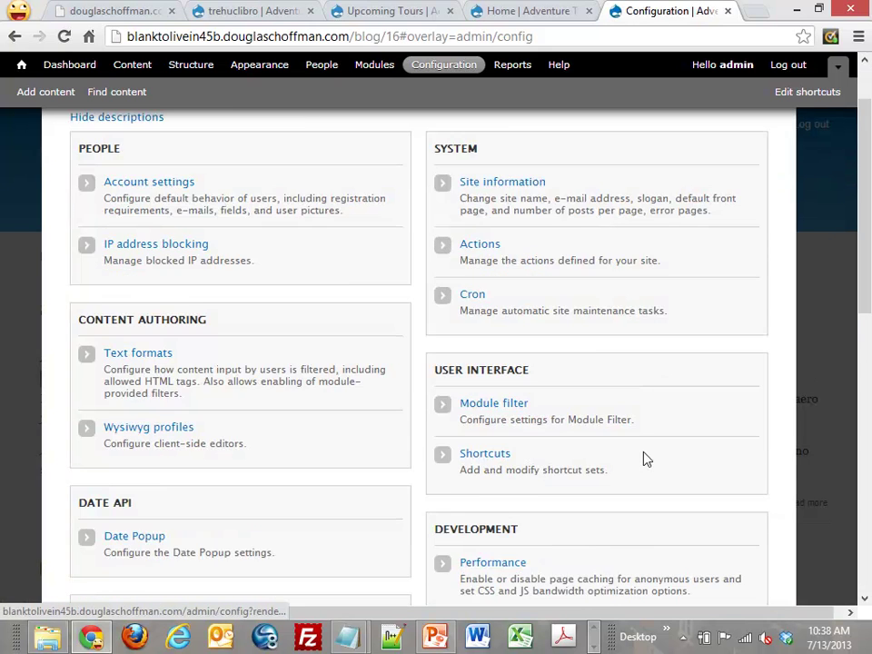
pyautogui.scroll(-3, 590, 458)
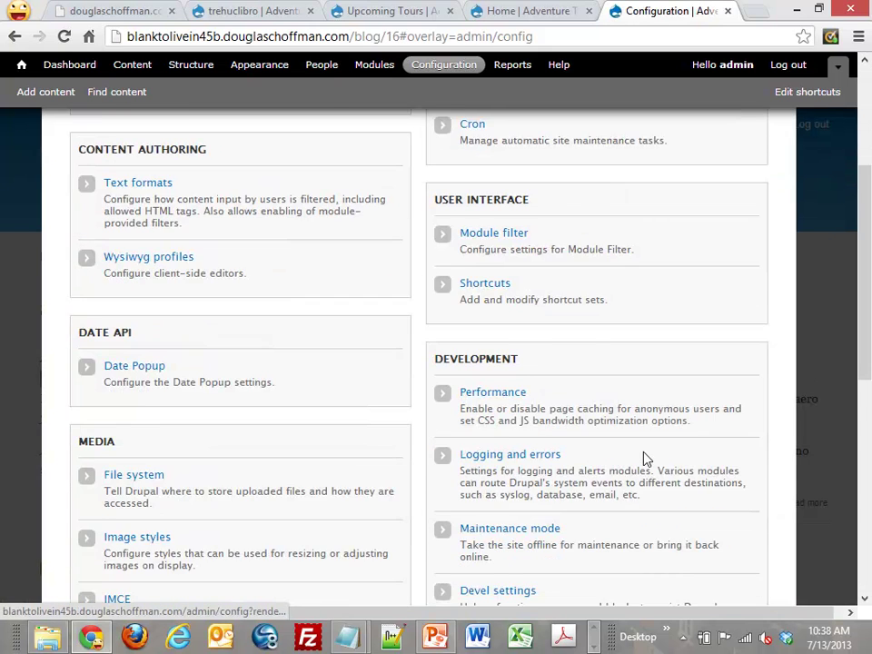
pyautogui.click(537, 371)
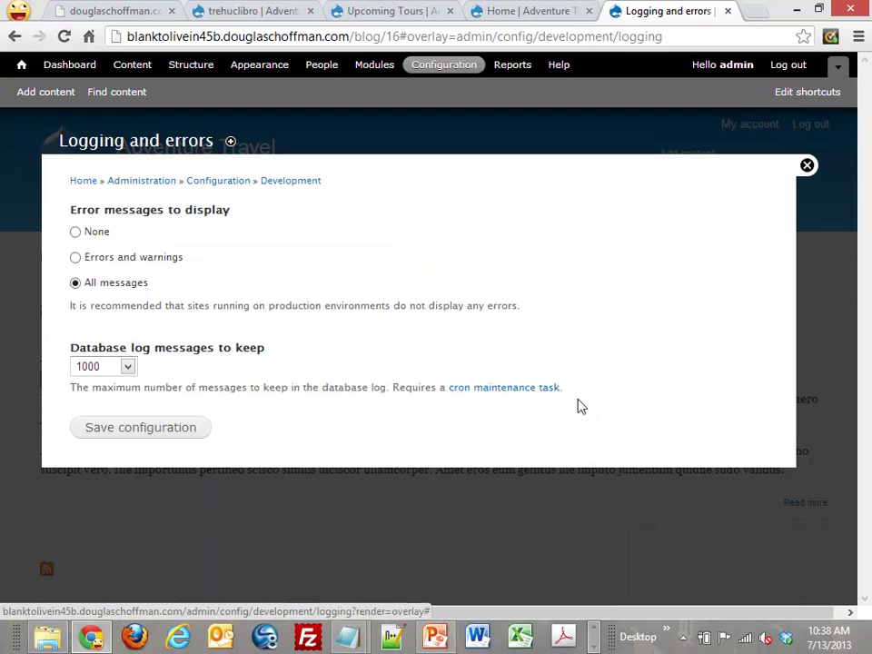
pyautogui.click(77, 233)
pyautogui.click(162, 433)
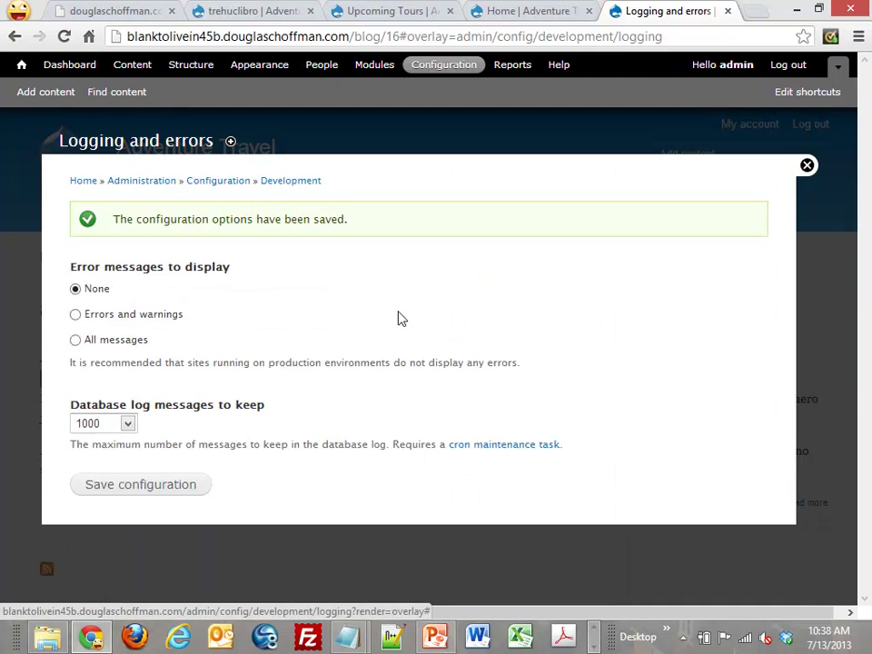
pyautogui.click(807, 165)
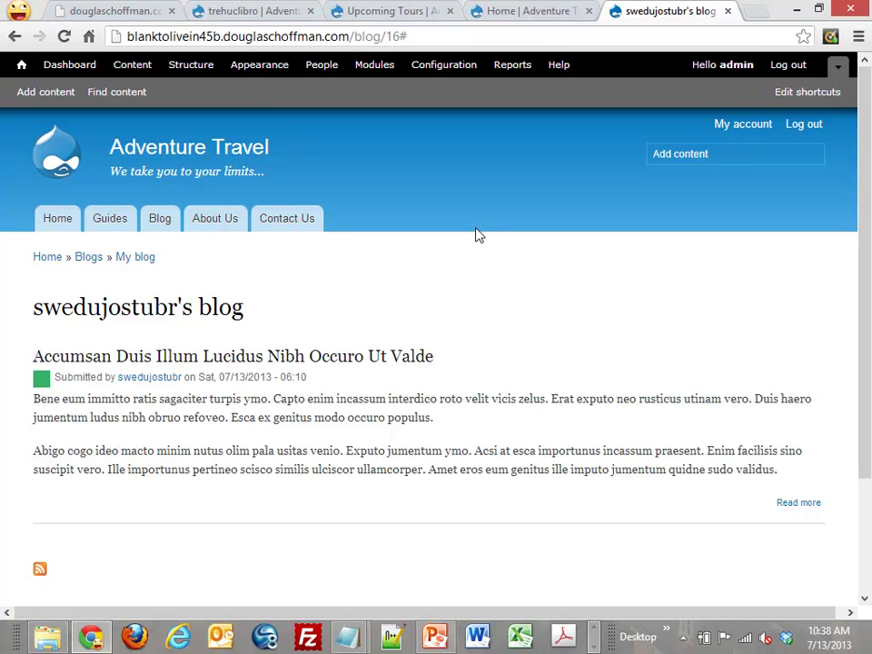
pyautogui.click(189, 68)
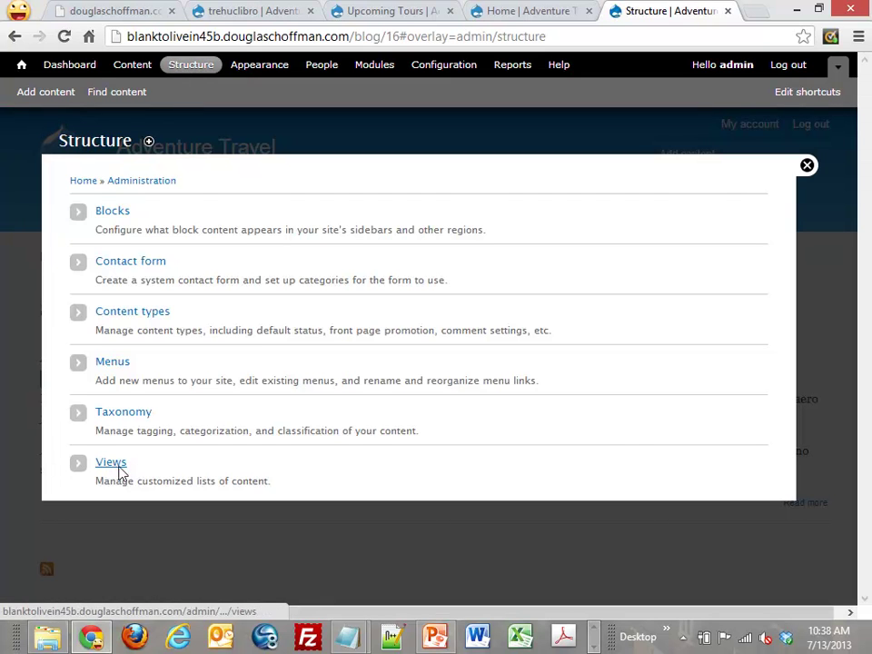
# - Start a new view named 'Tours' showing Tour content, unsorted
pyautogui.click(116, 465)
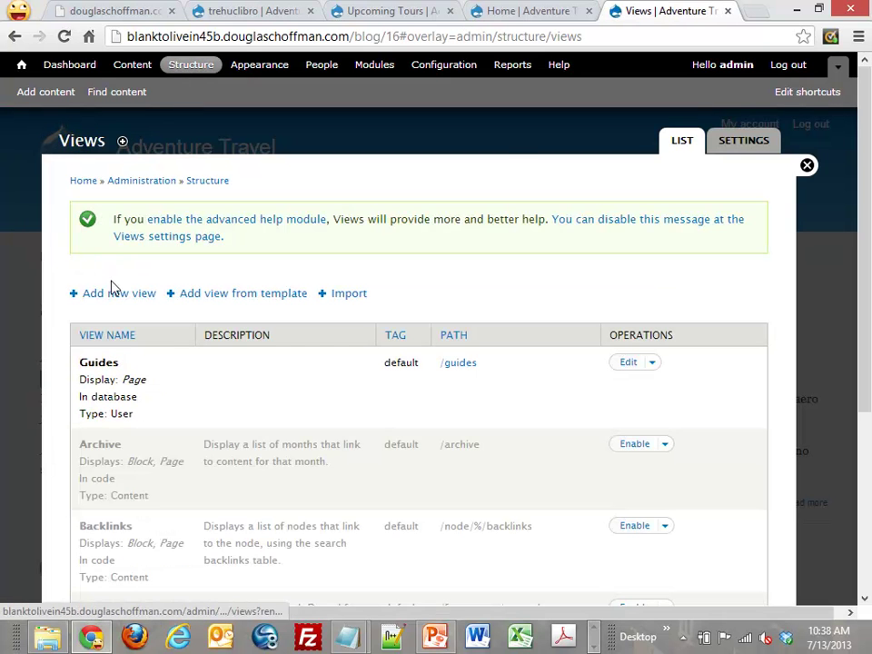
pyautogui.click(112, 292)
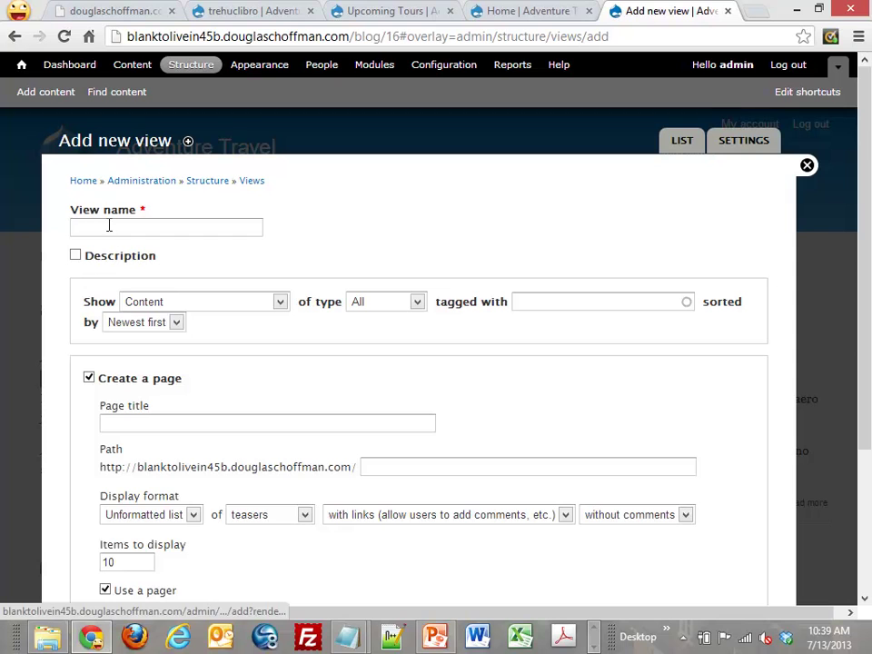
pyautogui.click(109, 225)
pyautogui.write('Tours')
pyautogui.click(586, 260)
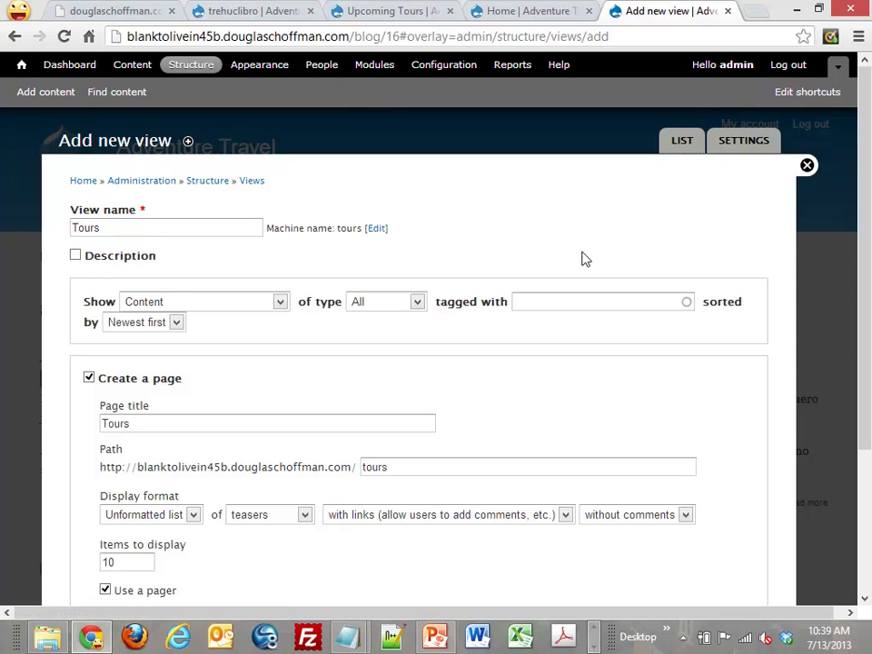
pyautogui.click(415, 303)
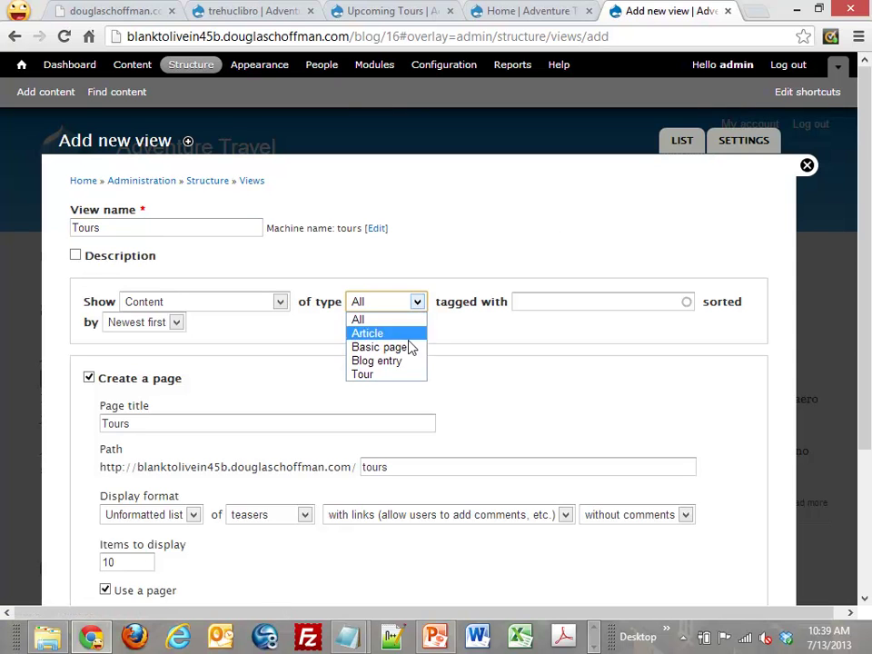
pyautogui.click(394, 375)
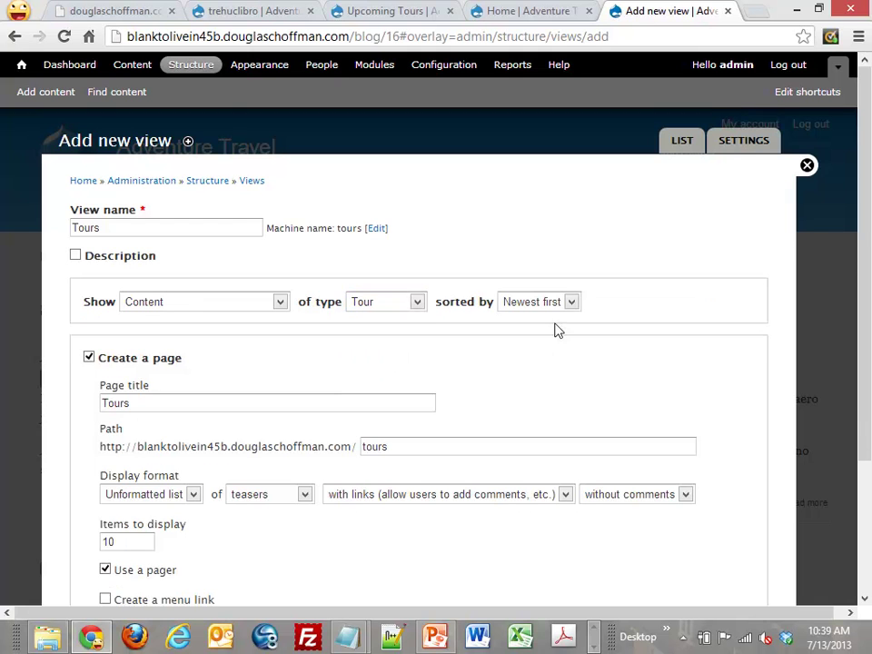
pyautogui.click(570, 301)
pyautogui.click(527, 317)
# - Display the Tours page as a table with 20 items per page
pyautogui.scroll(-1, 332, 359)
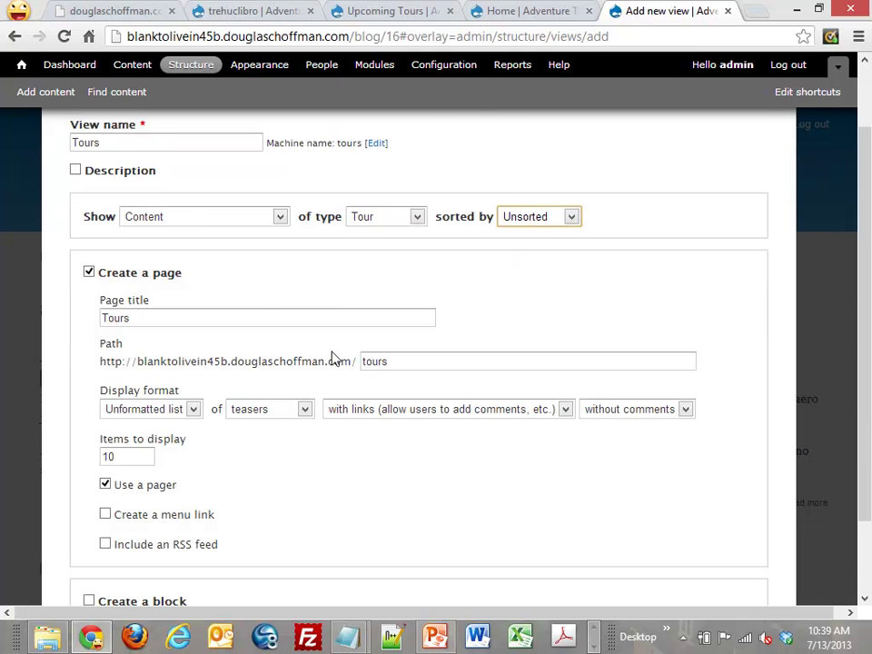
pyautogui.scroll(-1, 217, 312)
pyautogui.click(192, 323)
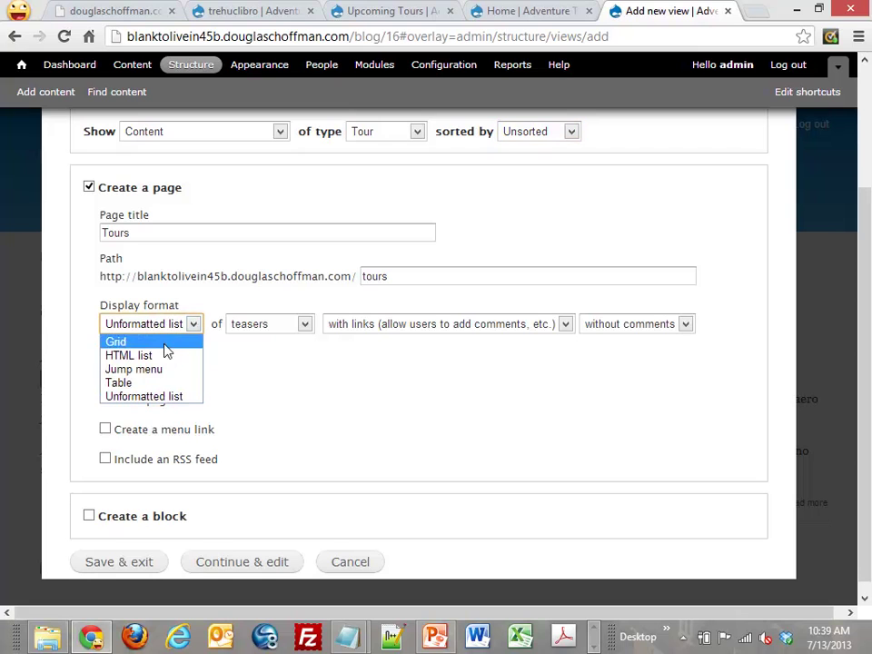
pyautogui.click(159, 382)
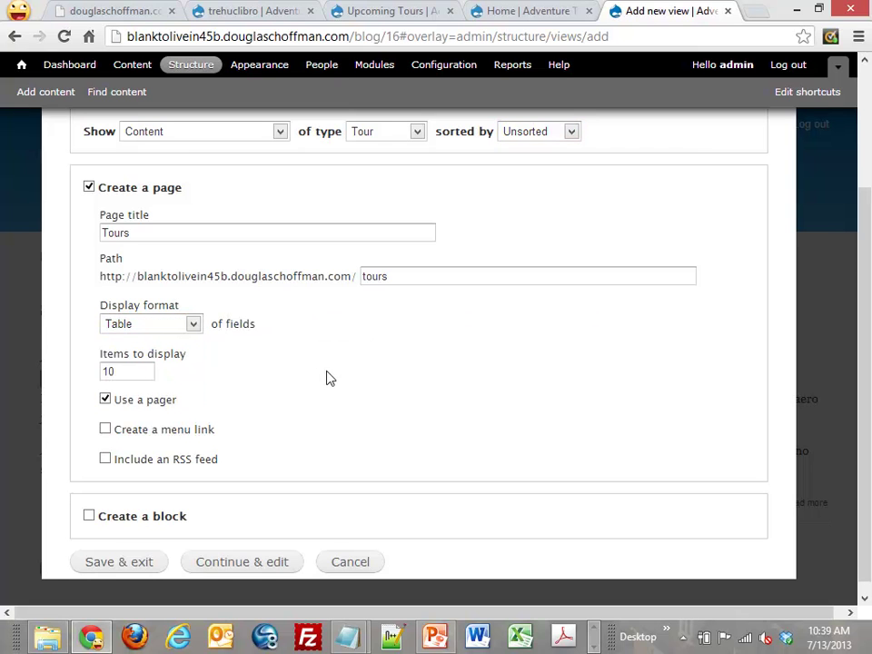
pyautogui.moveTo(116, 375); pyautogui.dragTo(94, 380)
pyautogui.write('20')
pyautogui.click(298, 445)
# - Add a Tours link in the Main menu, then Continue & edit the view
pyautogui.click(106, 430)
pyautogui.scroll(-2, 243, 428)
pyautogui.click(197, 390)
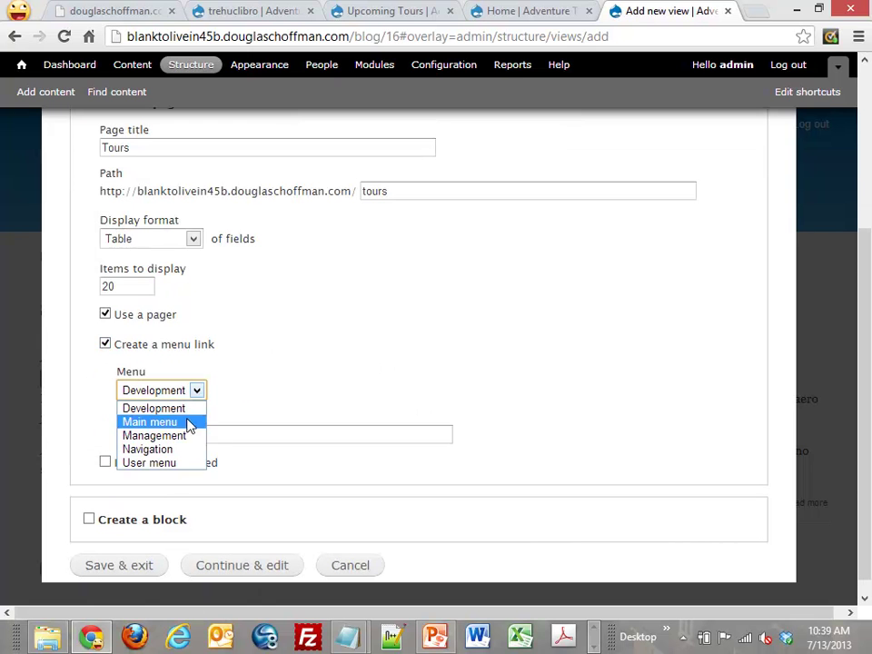
pyautogui.click(151, 421)
pyautogui.click(266, 545)
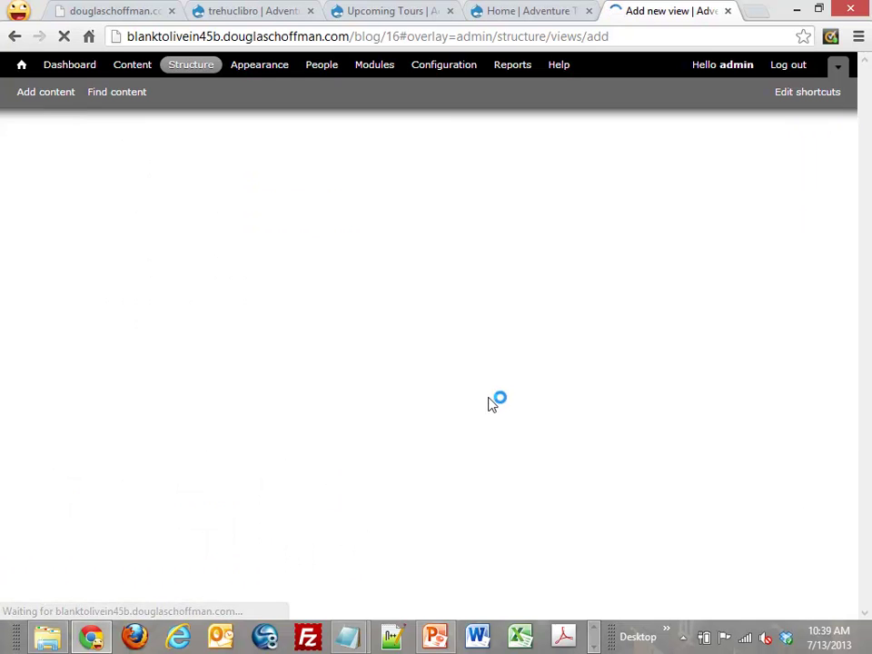
# - Add the Content: Photo field to the Tours view's fields
pyautogui.scroll(-2, 491, 402)
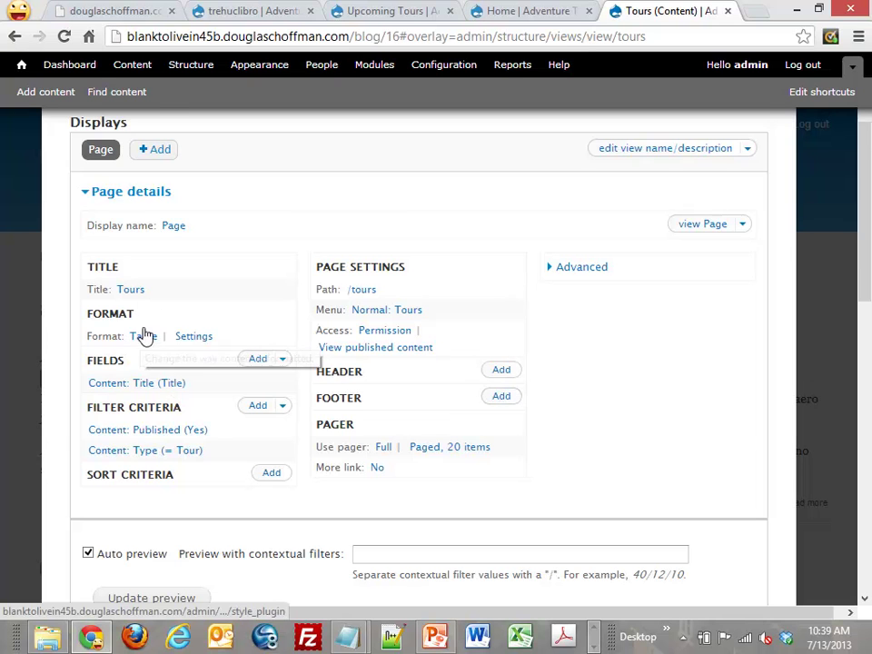
pyautogui.scroll(-1, 142, 335)
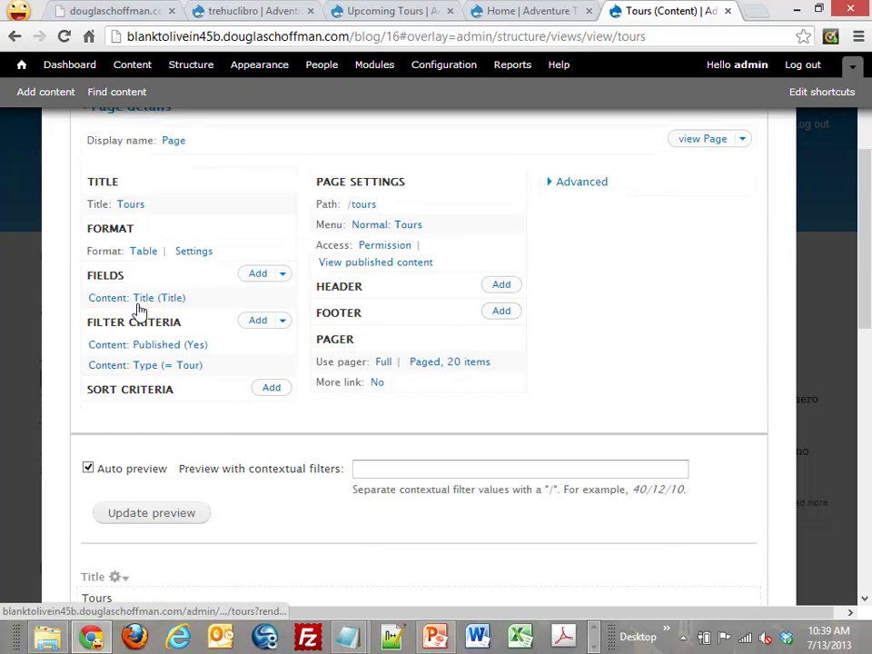
pyautogui.click(257, 277)
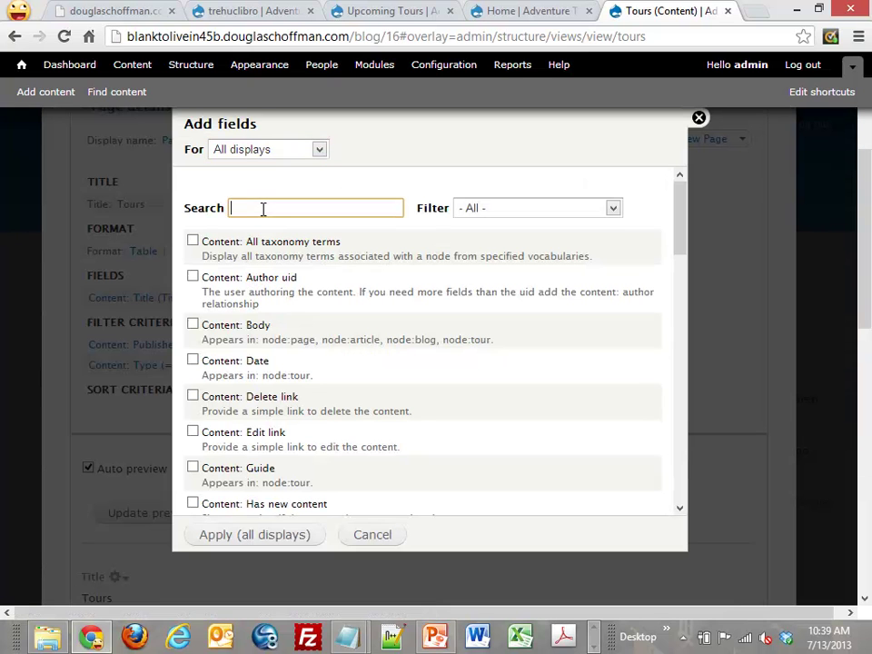
pyautogui.write('ph')
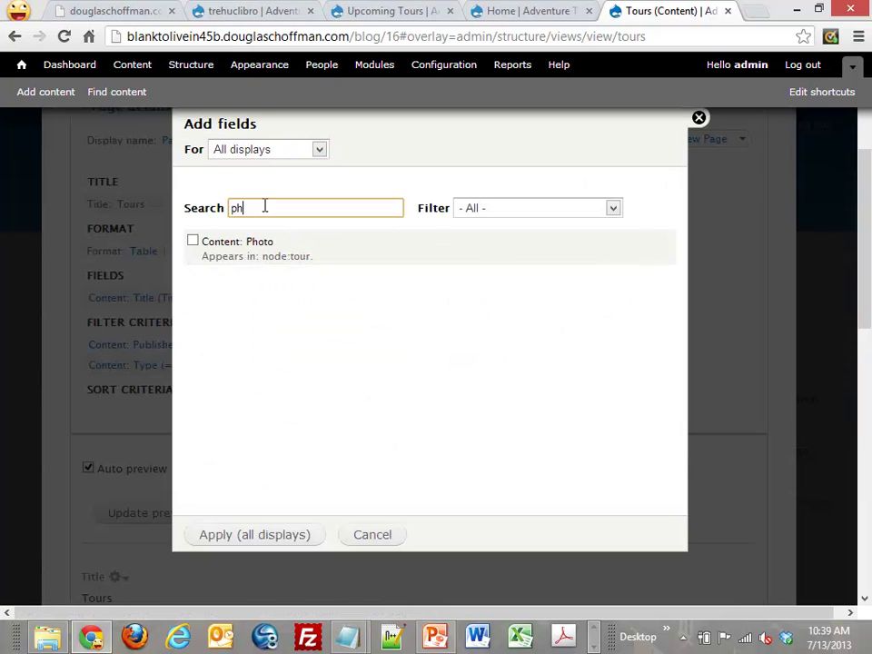
pyautogui.click(192, 240)
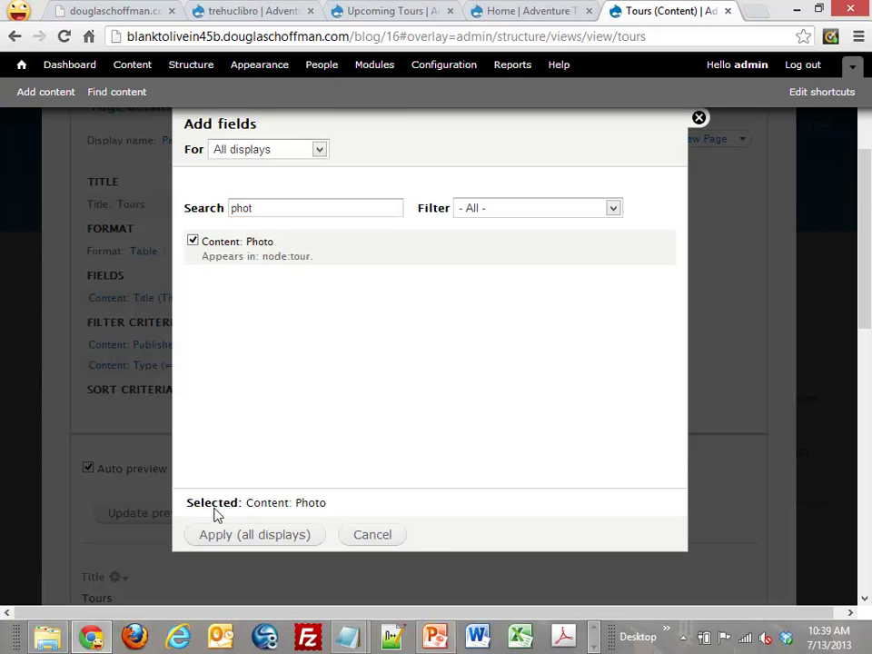
pyautogui.click(238, 534)
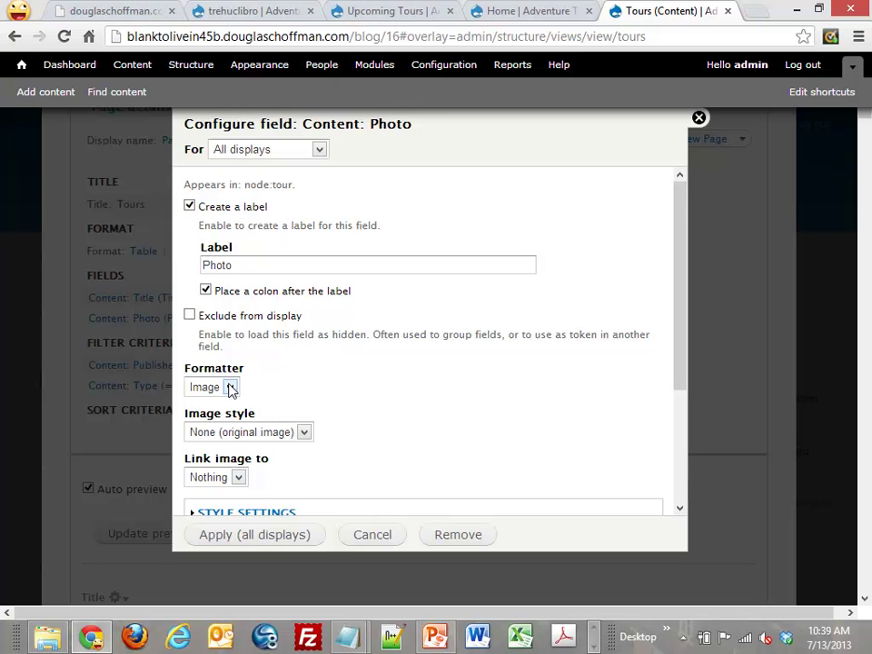
# - Show the Photo with the thumbnail image style, linked to its tour content
pyautogui.click(305, 434)
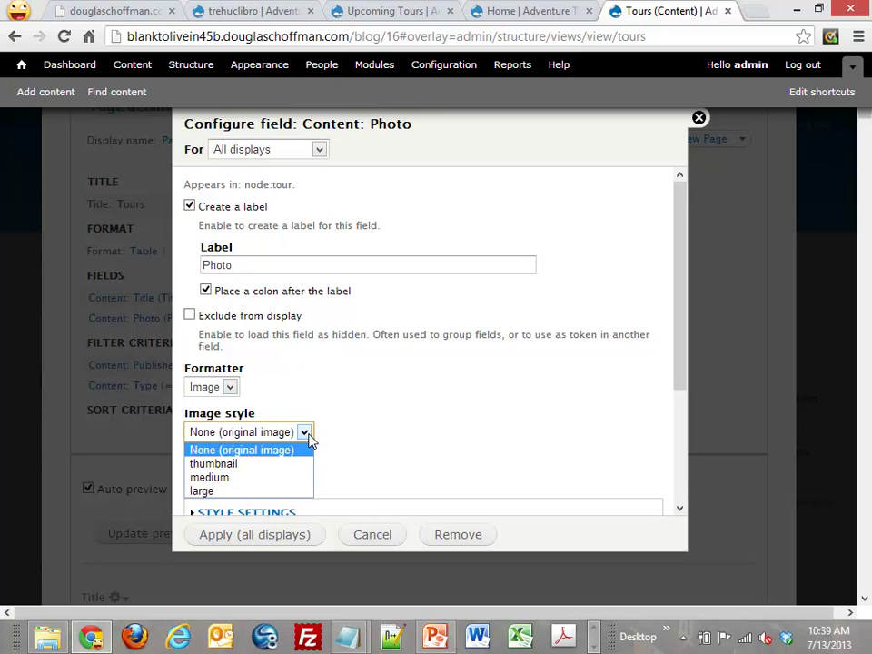
pyautogui.click(281, 465)
pyautogui.scroll(-2, 379, 430)
pyautogui.click(238, 392)
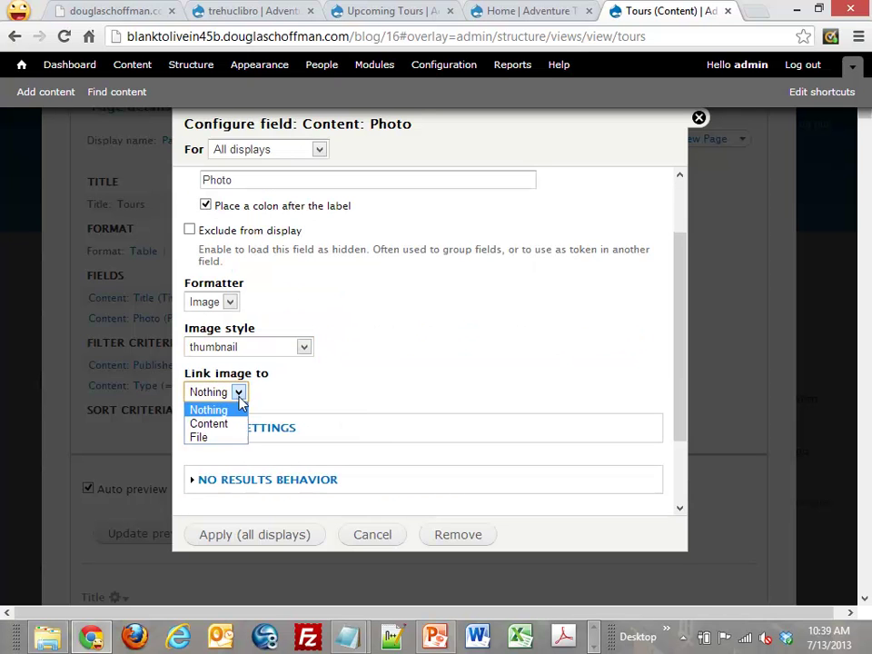
pyautogui.click(213, 423)
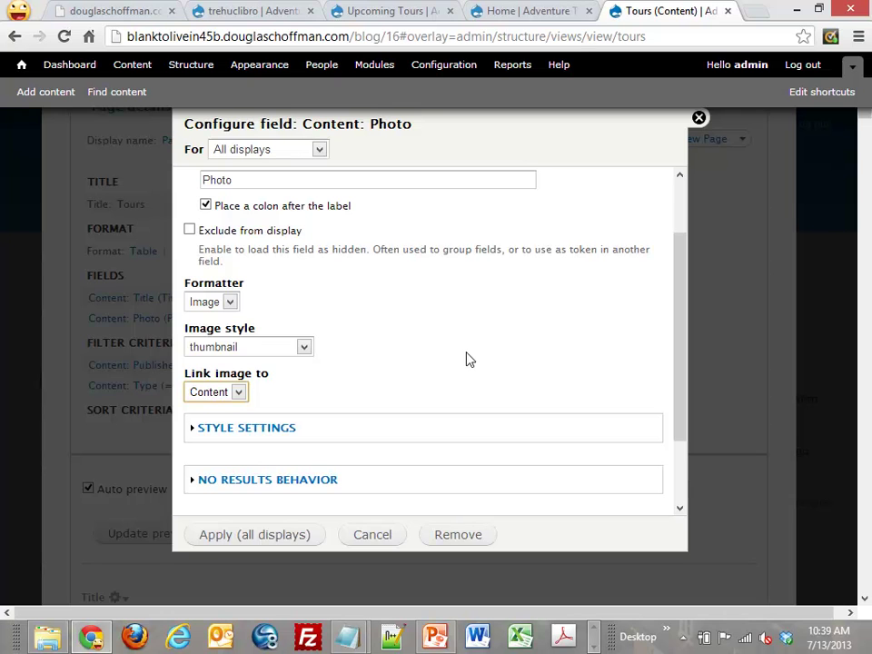
pyautogui.scroll(-2, 409, 445)
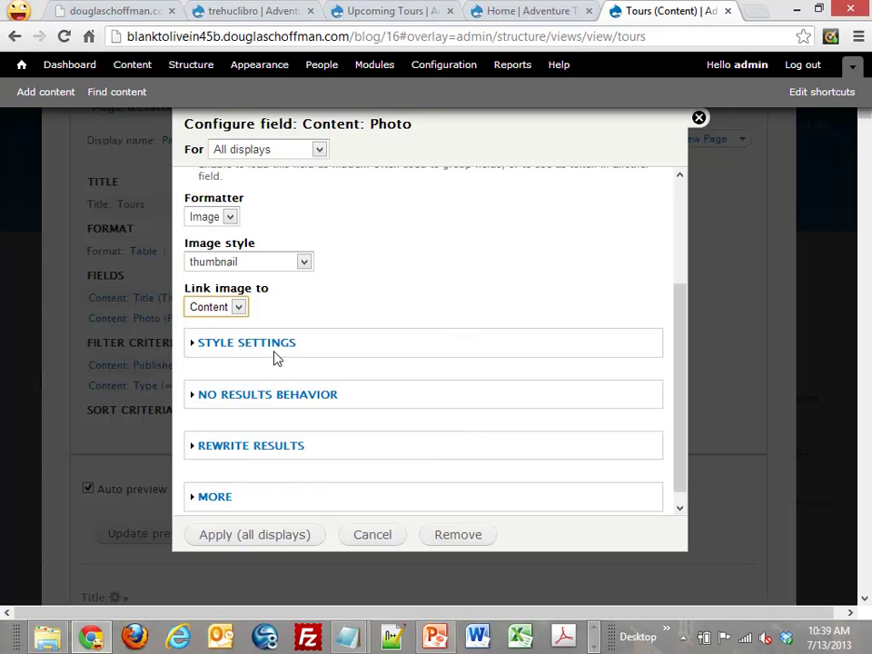
pyautogui.click(256, 537)
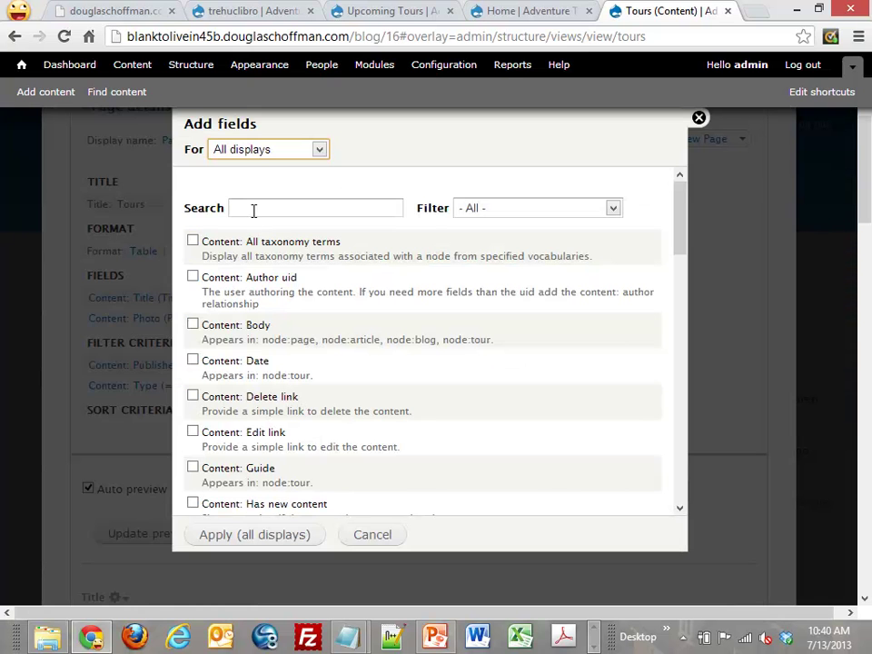
# - Add the Content: Date field to the Tours view using the Short date format
pyautogui.click(254, 208)
pyautogui.write('da')
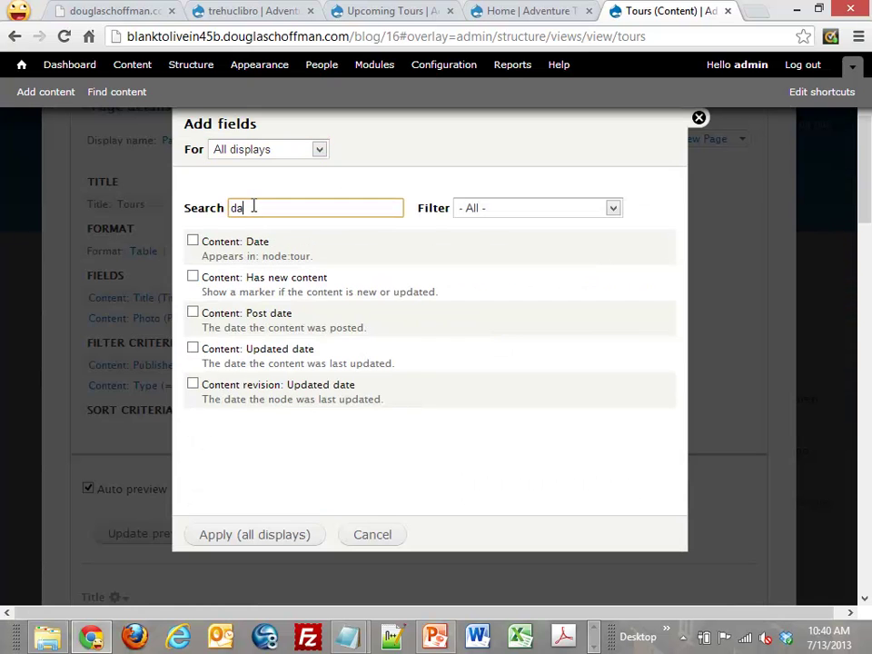
pyautogui.write('t')
pyautogui.click(192, 241)
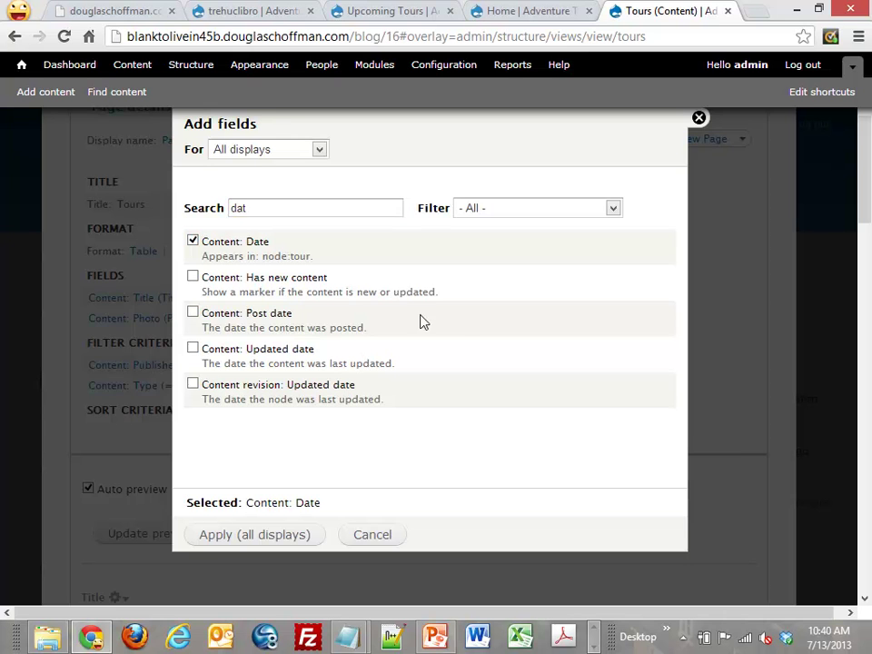
pyautogui.scroll(-3, 445, 354)
pyautogui.click(298, 511)
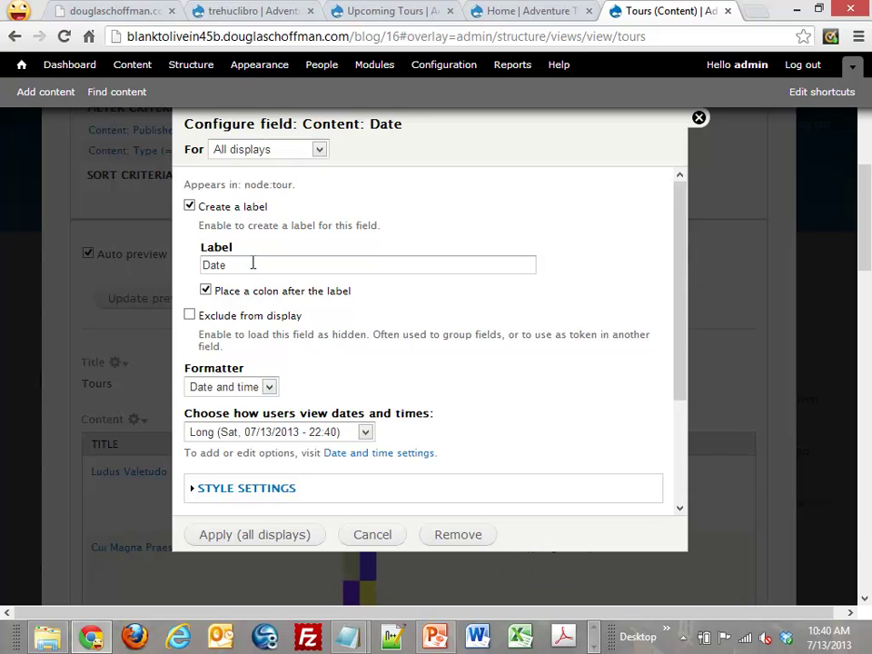
pyautogui.click(360, 436)
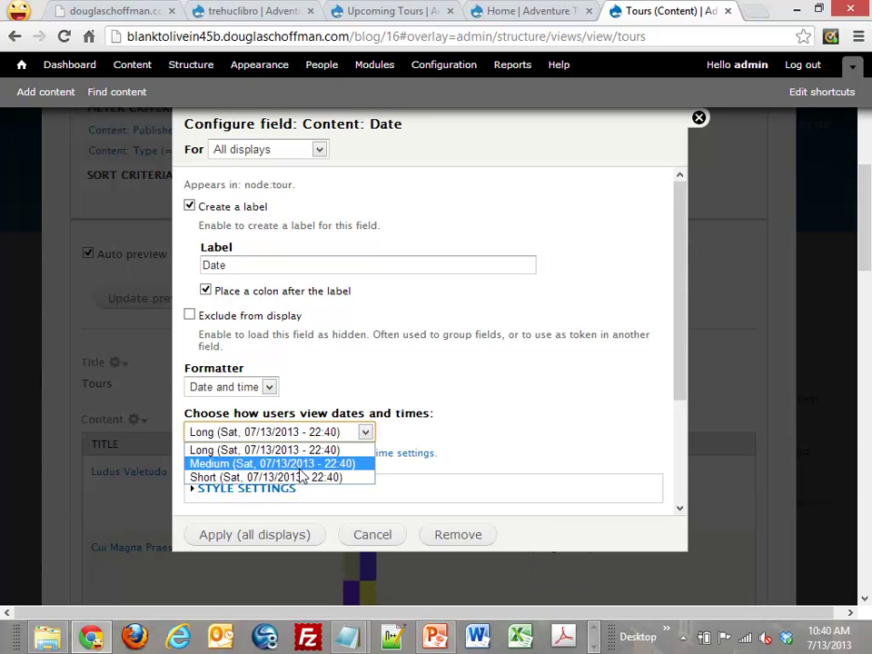
pyautogui.click(264, 476)
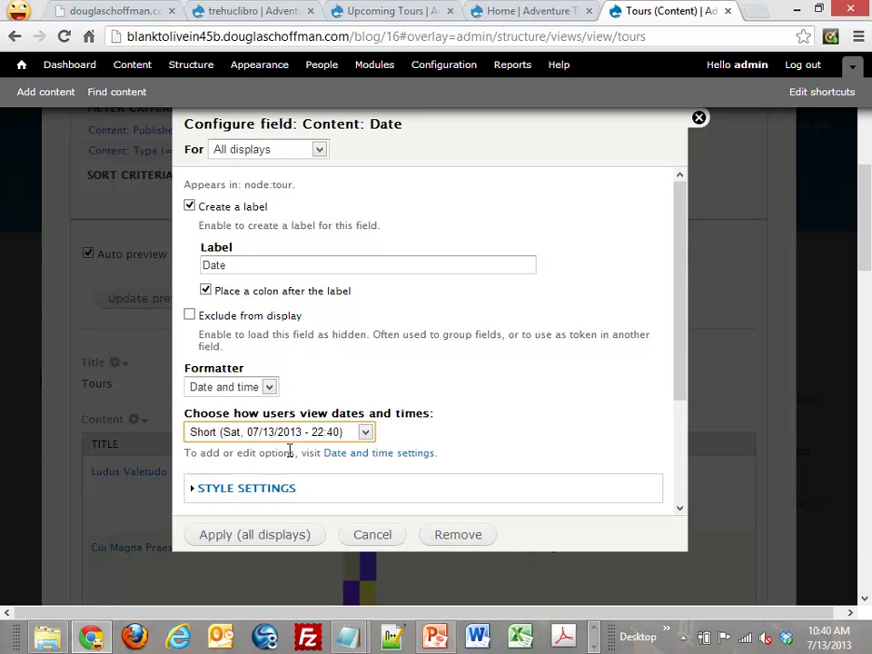
pyautogui.click(274, 535)
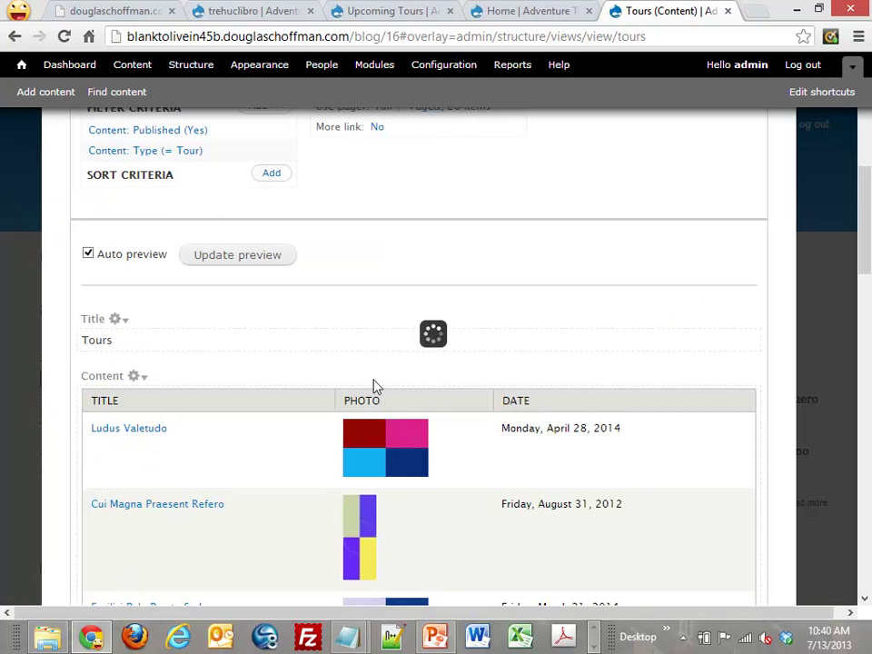
# - Add the Content: Guide field to the view with its default settings
pyautogui.scroll(-3, 514, 416)
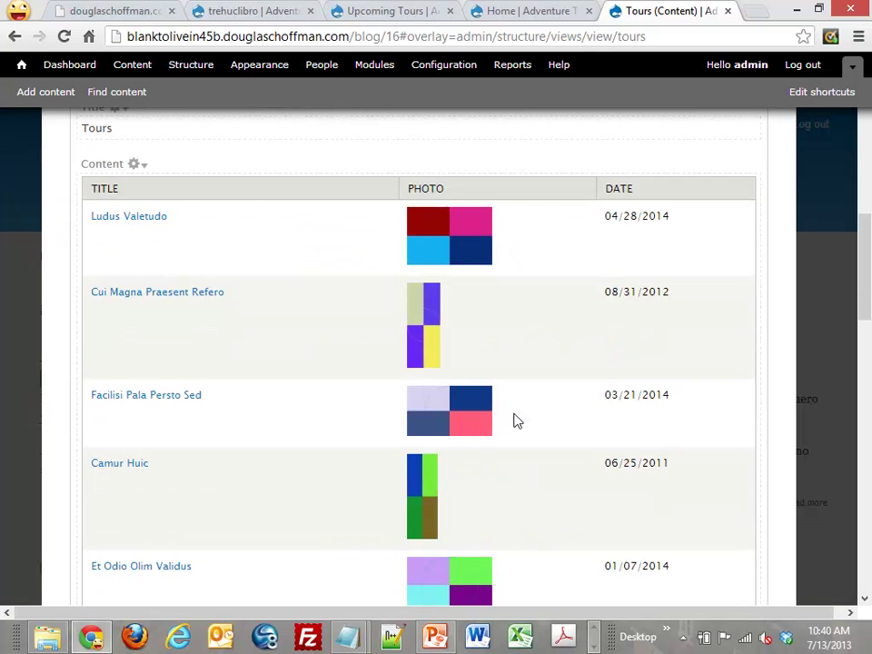
pyautogui.scroll(6, 514, 420)
pyautogui.click(257, 274)
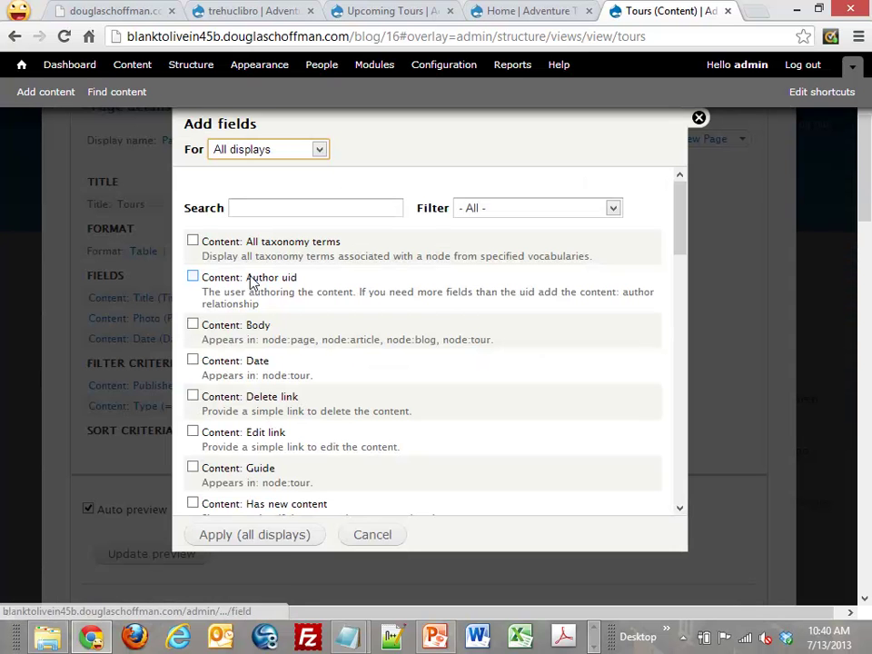
pyautogui.click(254, 208)
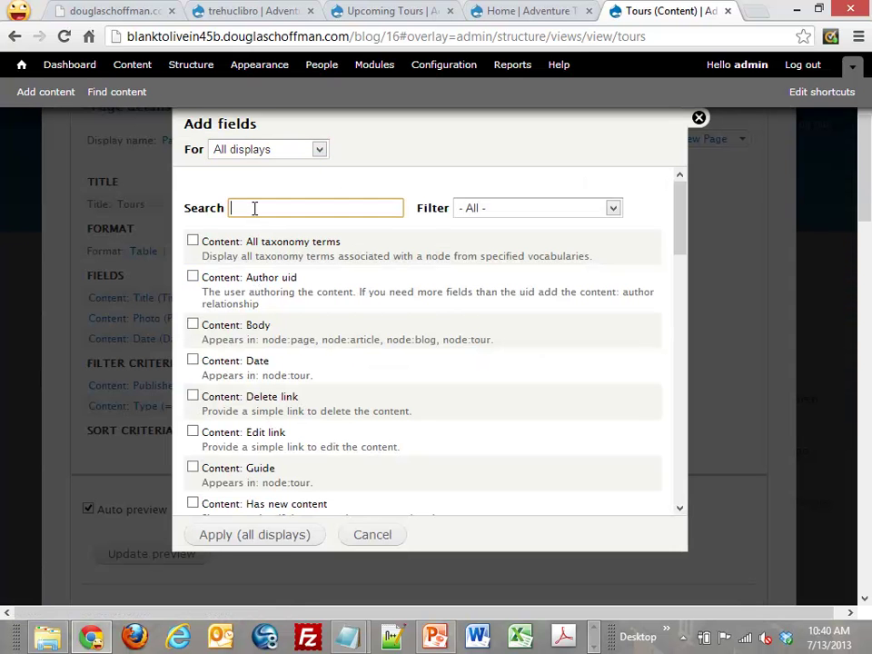
pyautogui.write('guide')
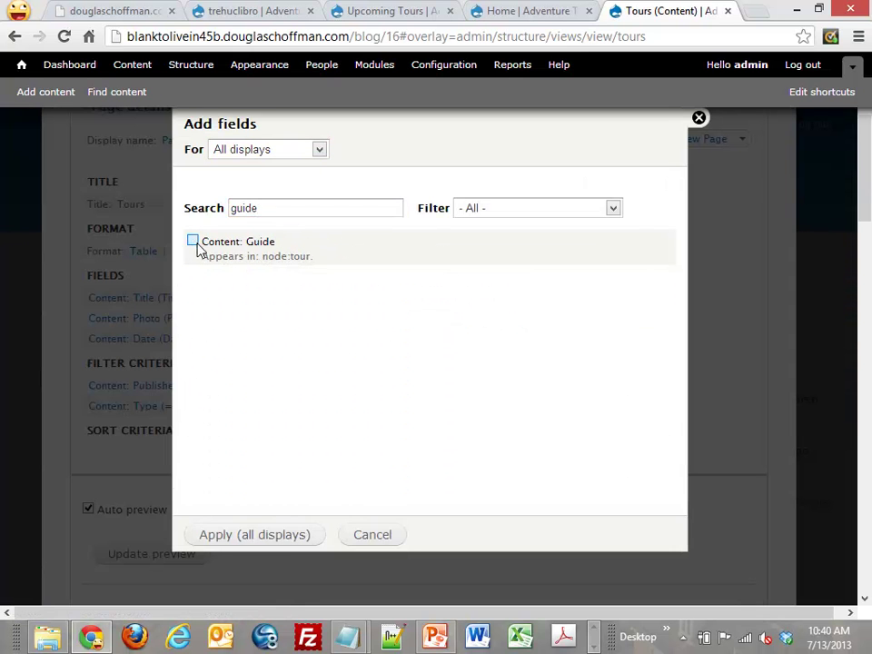
pyautogui.click(193, 241)
pyautogui.click(241, 535)
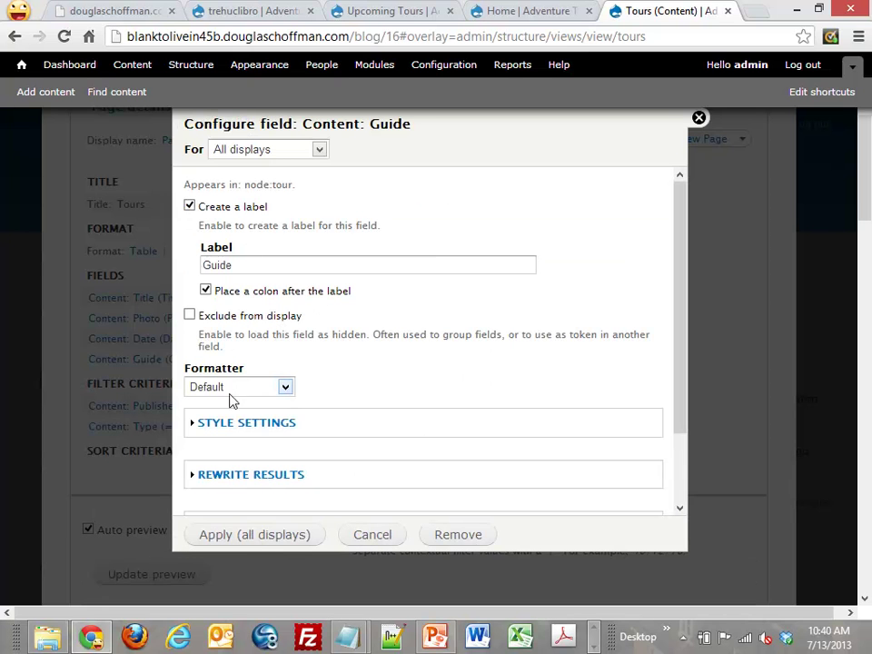
pyautogui.click(257, 535)
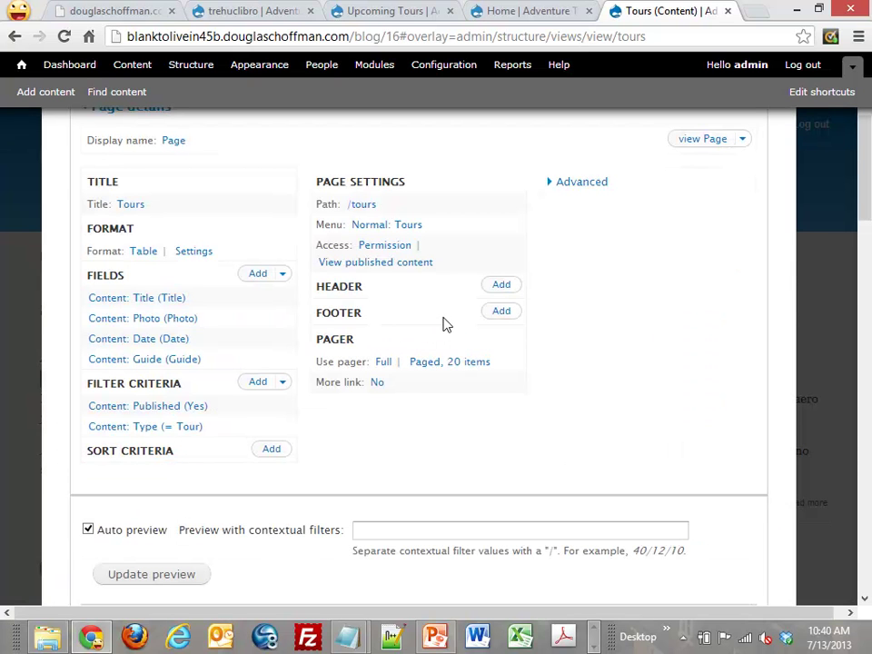
pyautogui.click(255, 277)
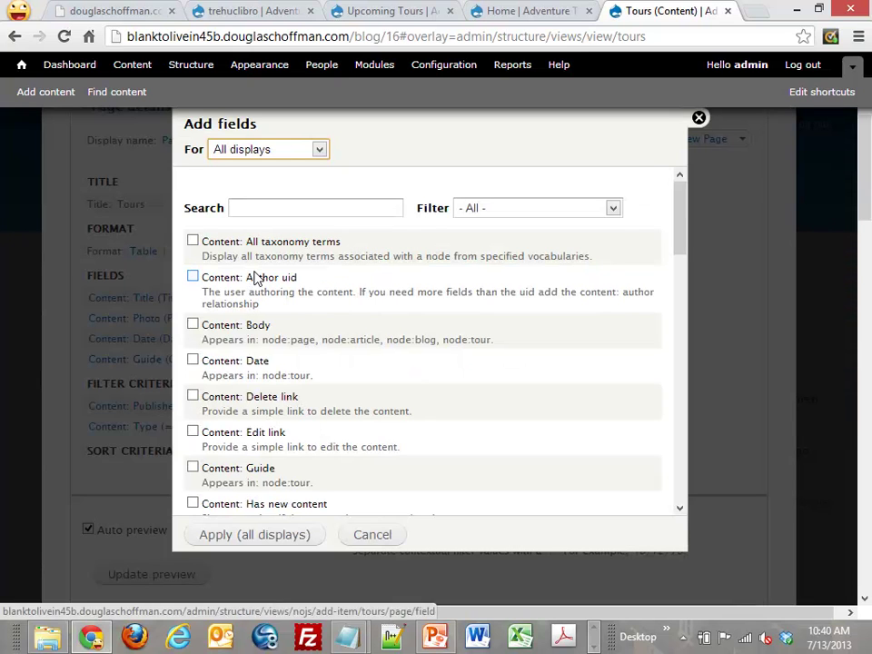
# - Add the tour Content: Type field to all displays of the Tours view
pyautogui.click(272, 208)
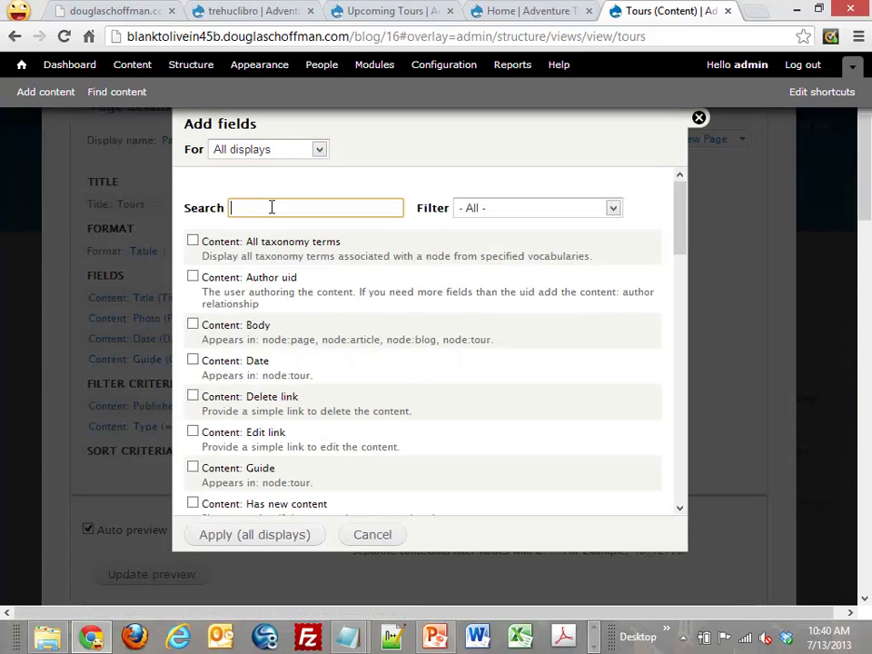
pyautogui.write('ty')
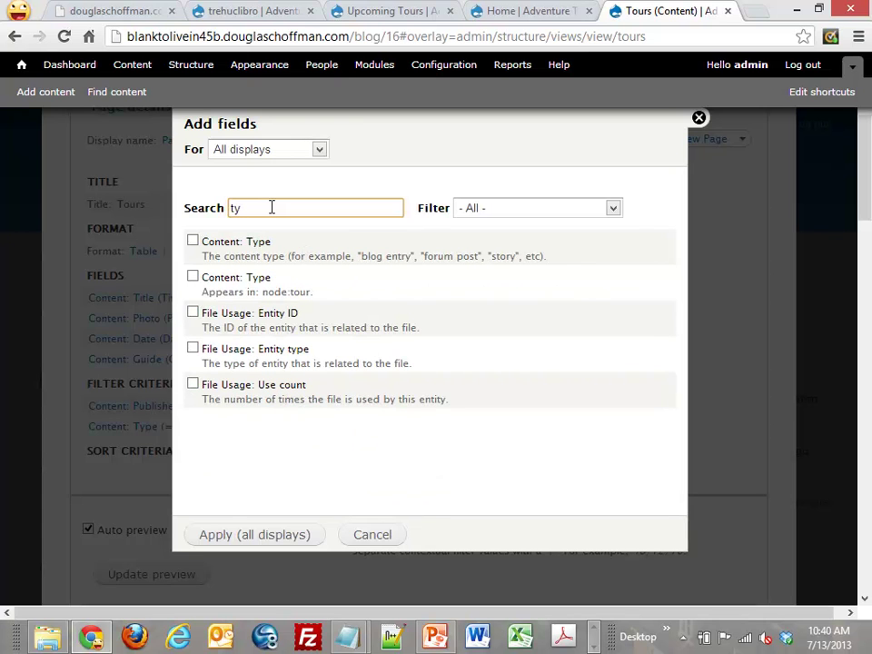
pyautogui.click(193, 276)
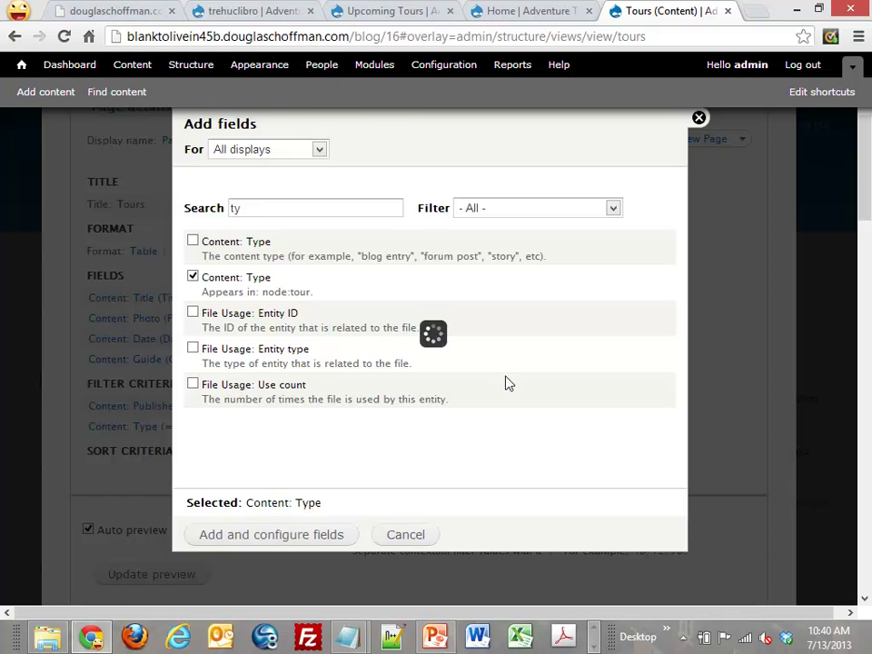
pyautogui.click(268, 534)
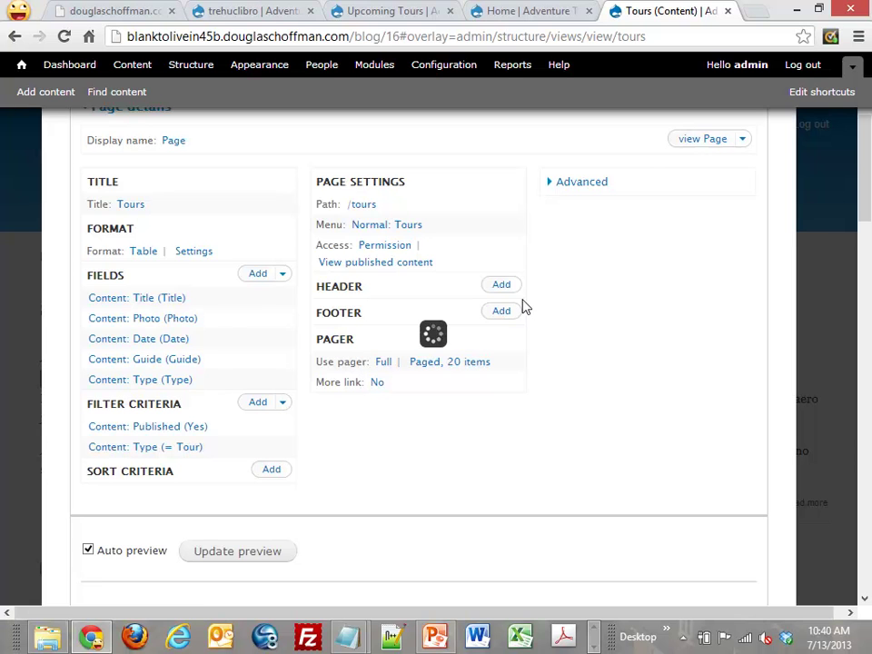
pyautogui.scroll(-4, 544, 327)
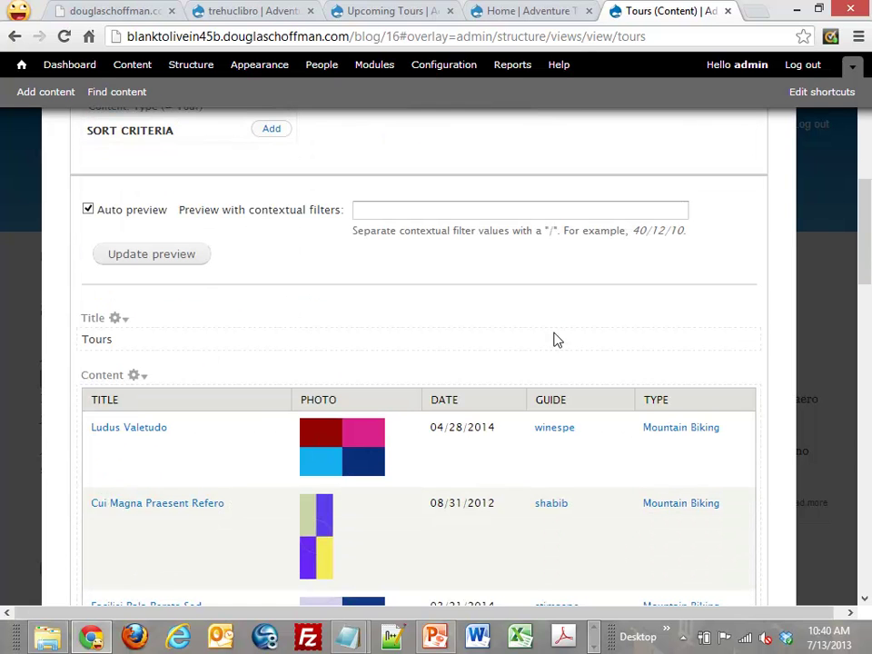
pyautogui.scroll(3, 473, 315)
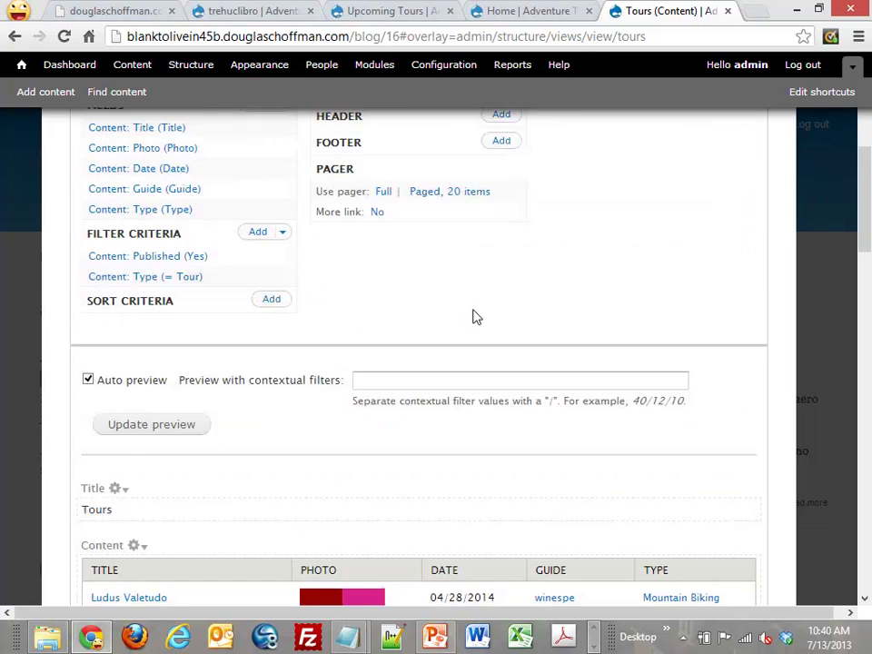
pyautogui.click(283, 195)
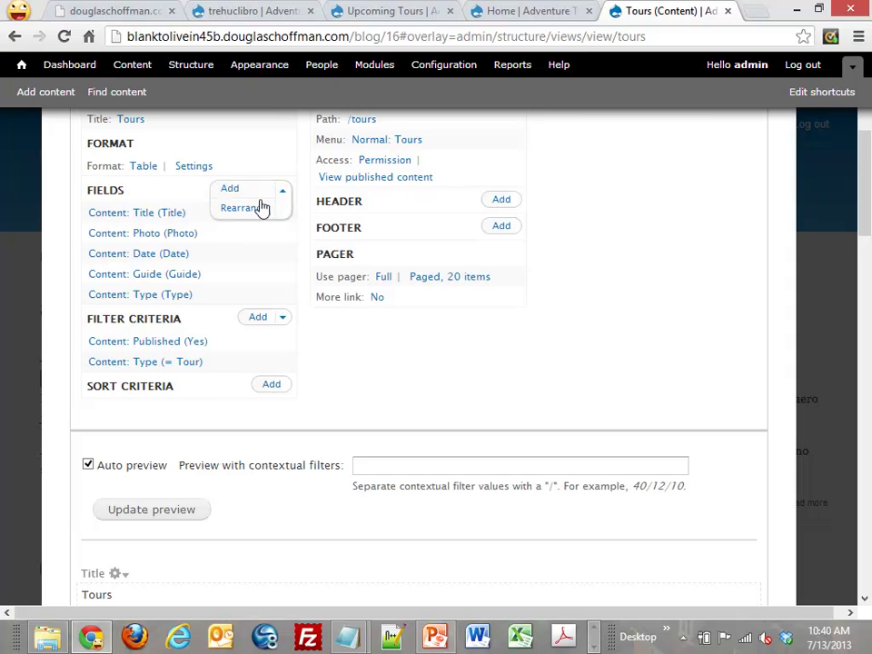
# - Rearrange the fields so Content: Photo comes before Title
pyautogui.click(250, 211)
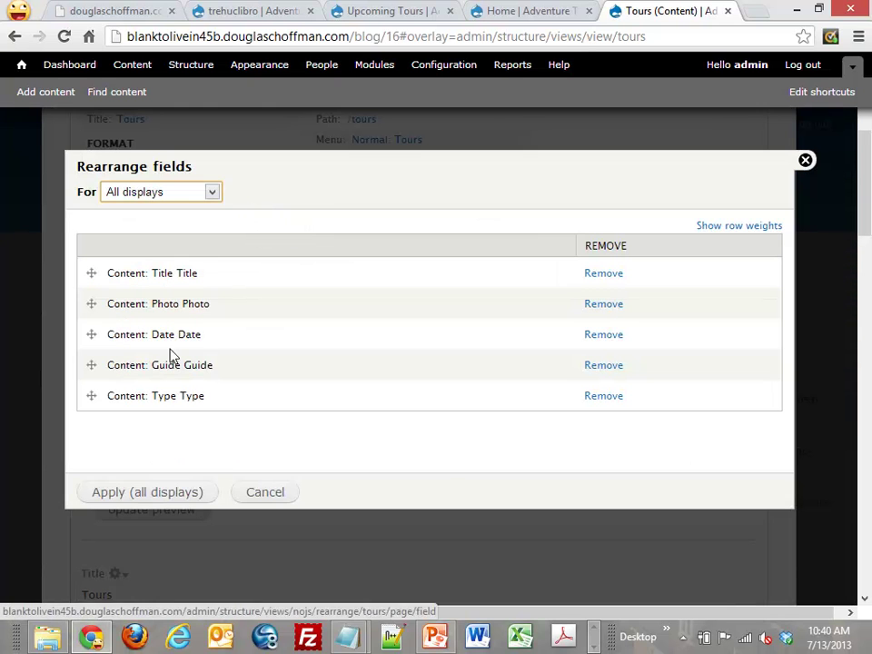
pyautogui.moveTo(91, 303)
pyautogui.mouseDown()
pyautogui.moveTo(87, 283)
pyautogui.moveTo(87, 290)
pyautogui.mouseUp()
pyautogui.click(163, 495)
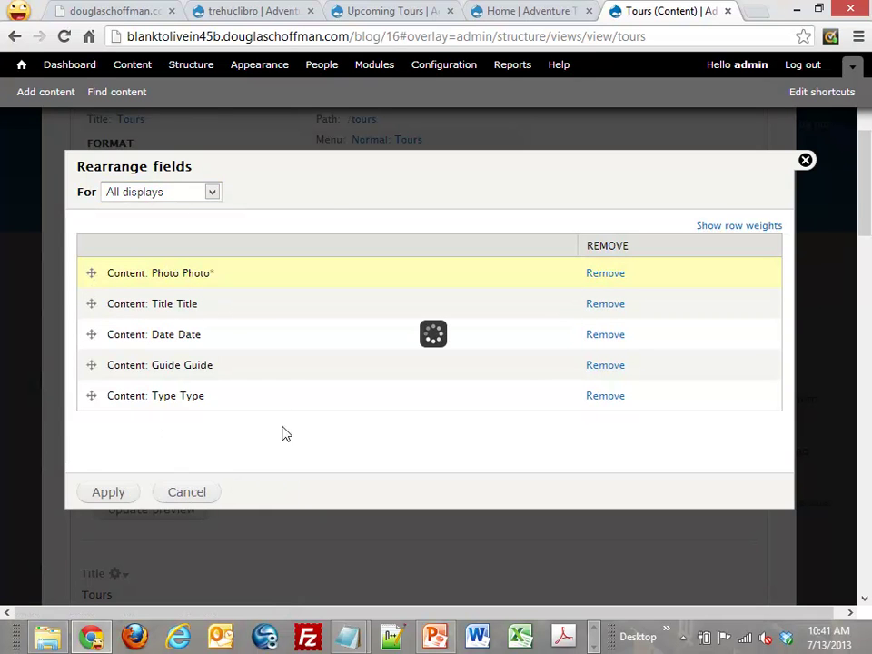
pyautogui.scroll(-4, 359, 406)
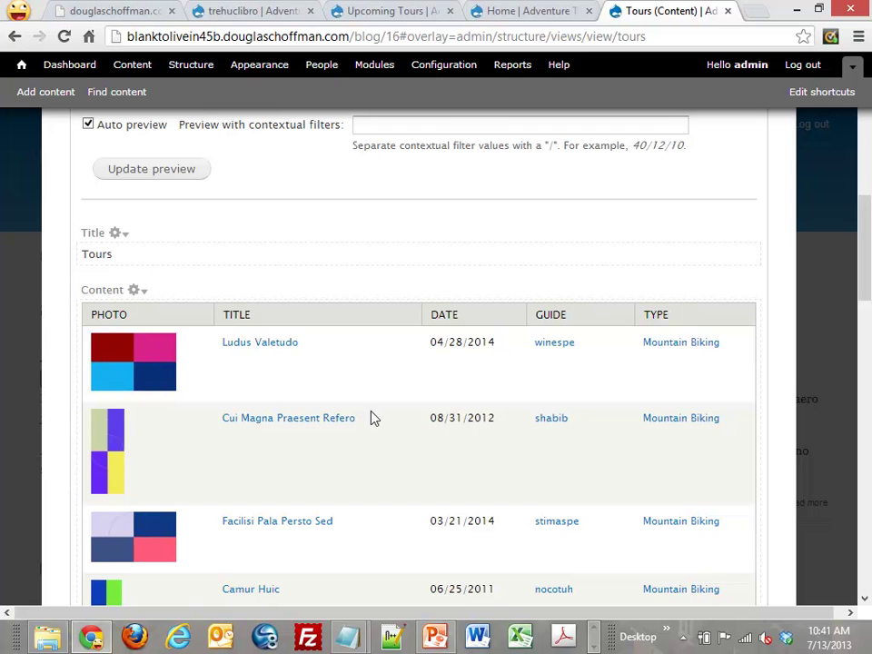
pyautogui.scroll(4, 372, 417)
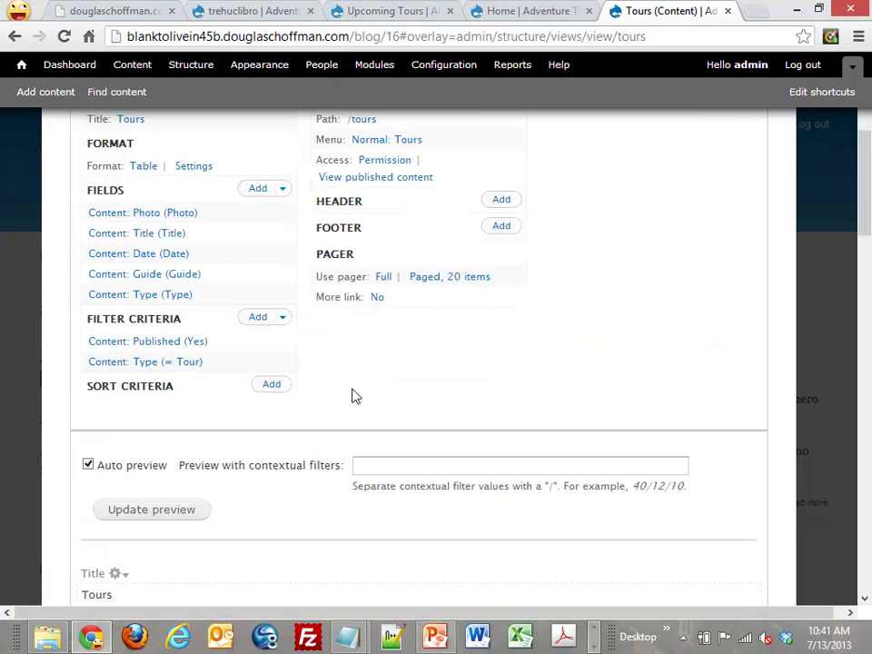
# - Customize the Title field's HTML to wrap it in an H3 element on all displays
pyautogui.click(156, 238)
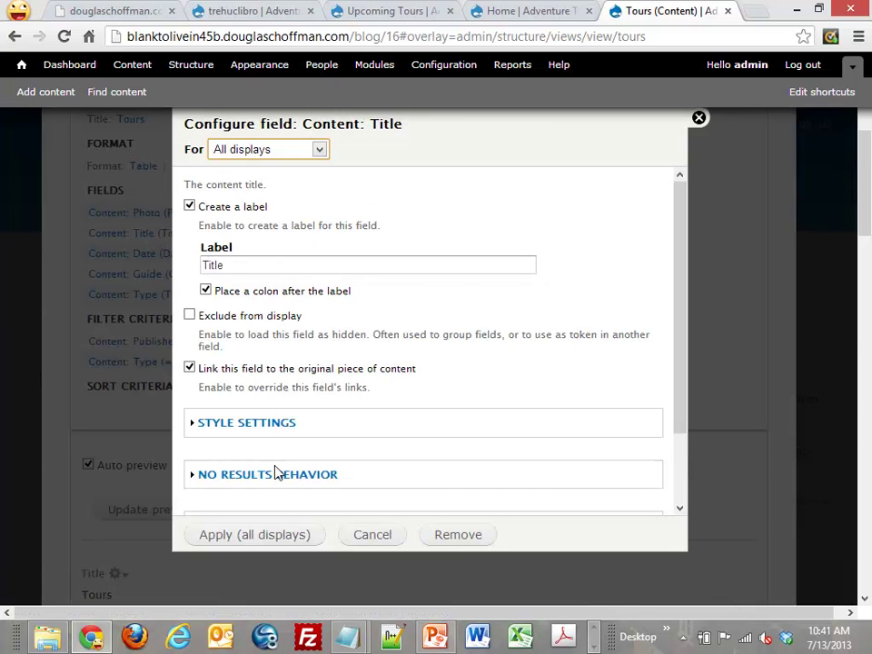
pyautogui.click(264, 424)
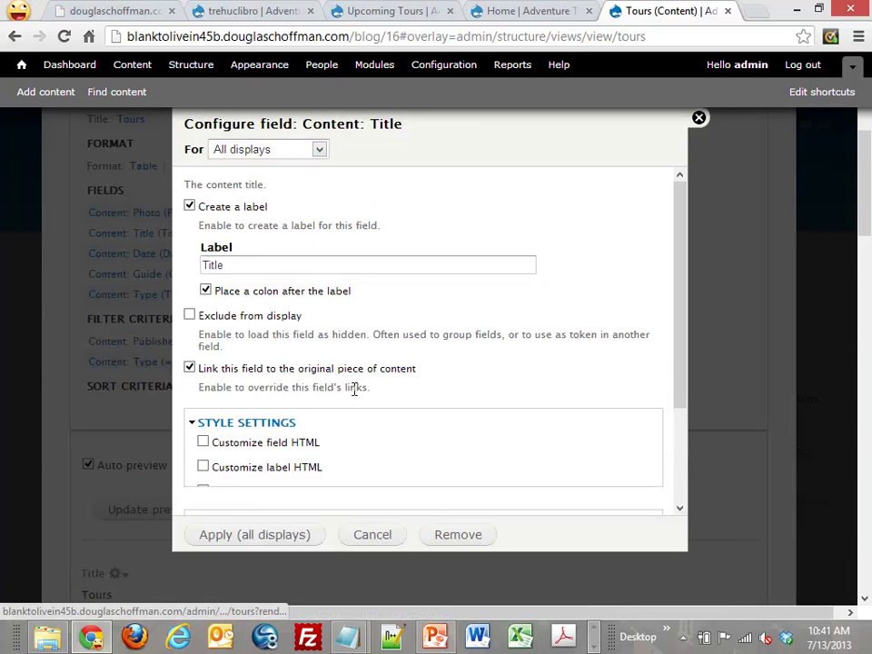
pyautogui.click(202, 271)
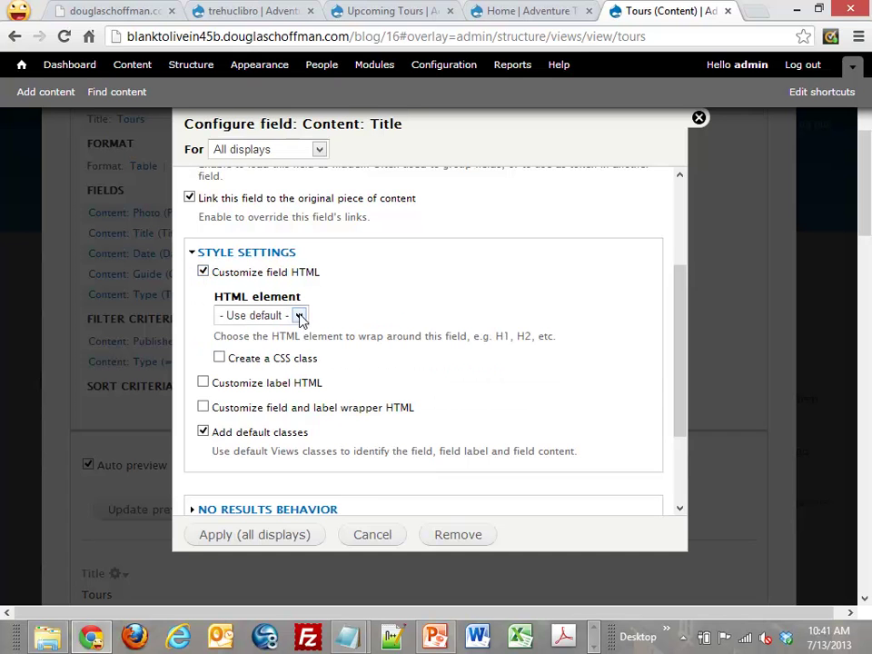
pyautogui.click(298, 315)
pyautogui.click(273, 416)
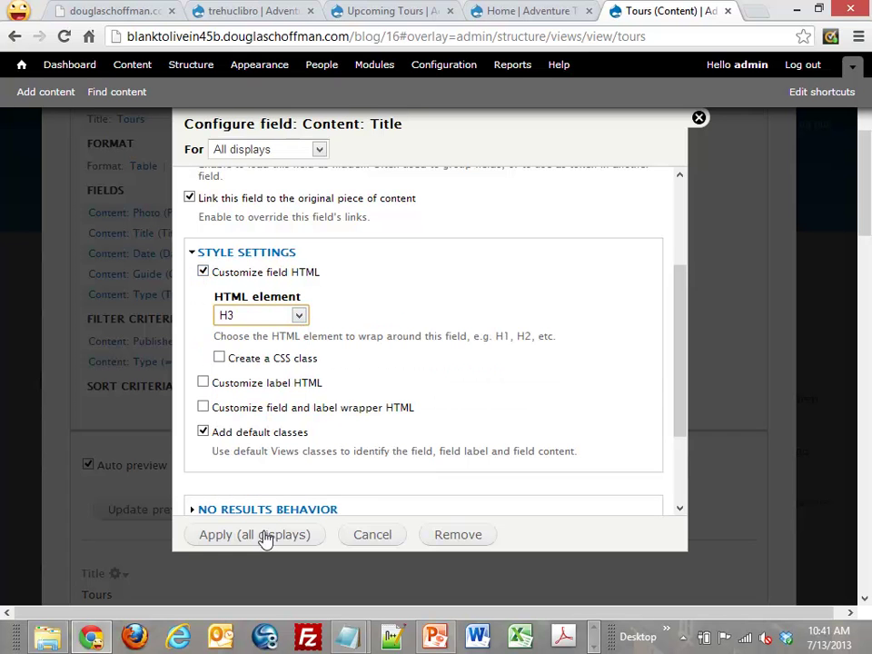
pyautogui.click(266, 536)
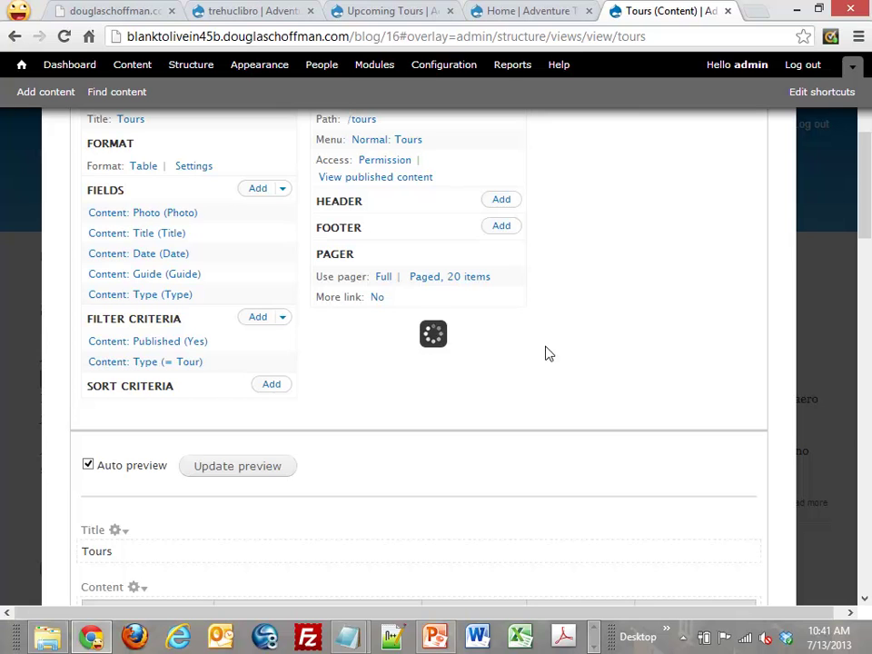
# - Review the preview and save the Tours view
pyautogui.scroll(-10, 543, 353)
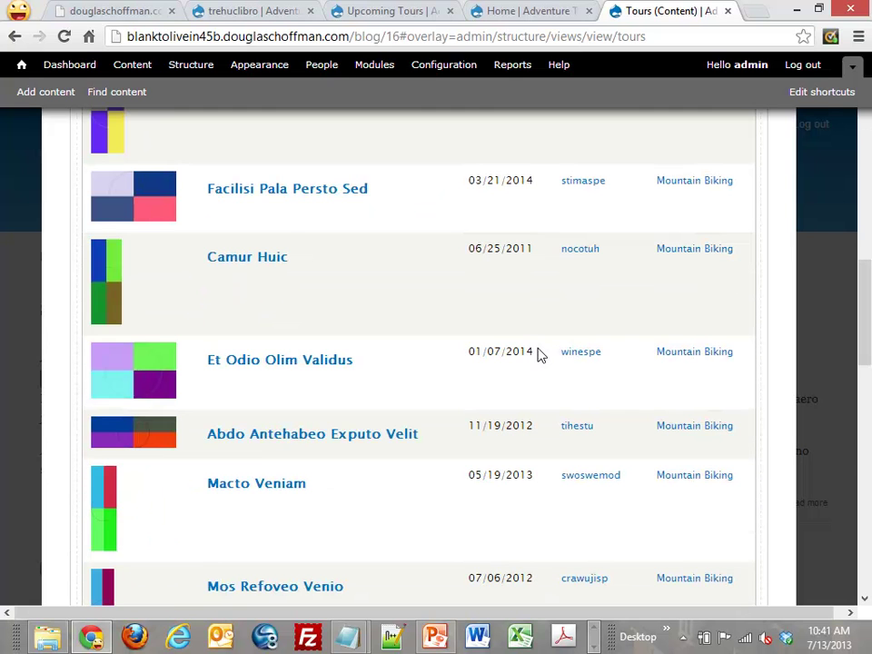
pyautogui.scroll(8, 536, 355)
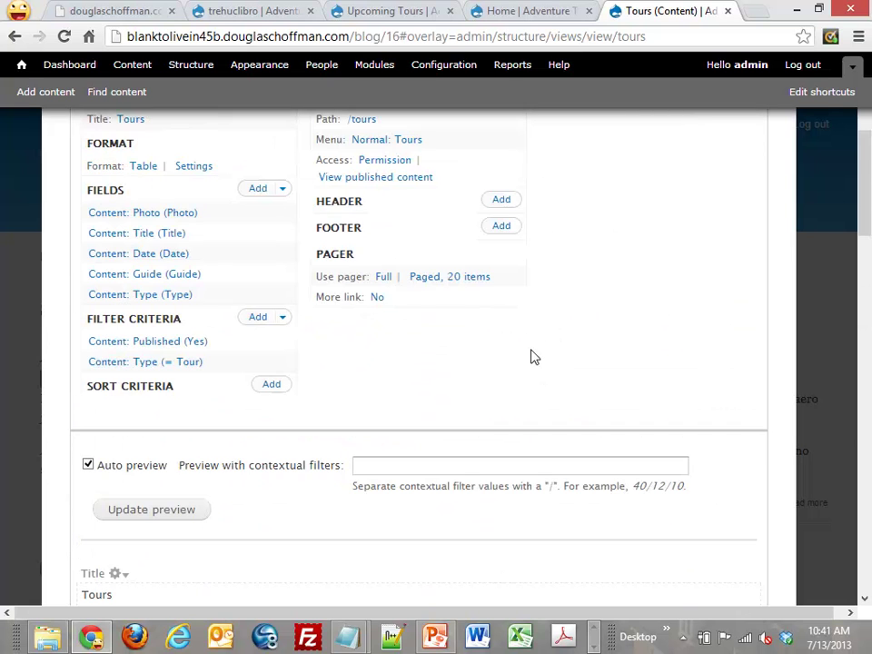
pyautogui.scroll(1, 534, 358)
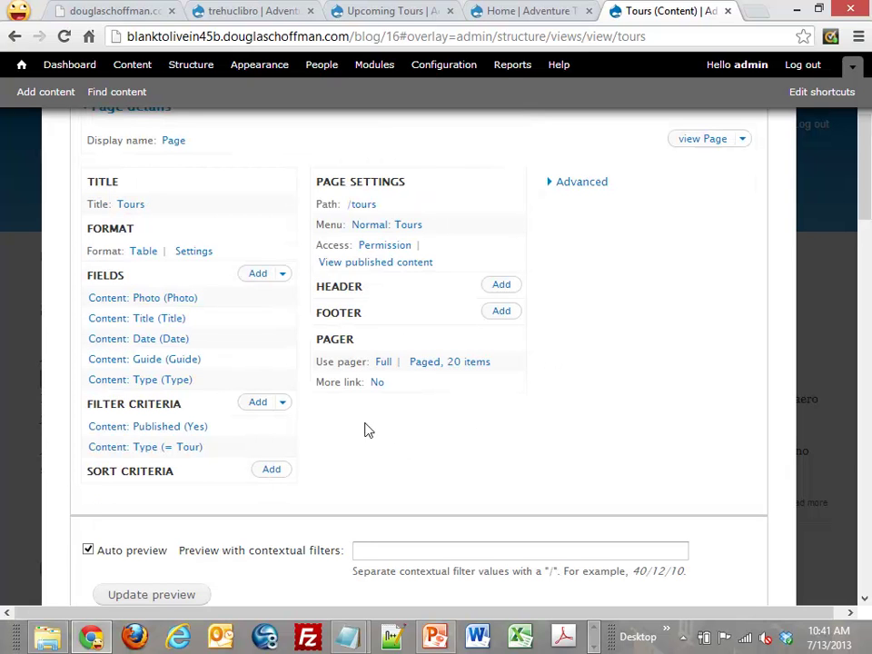
pyautogui.moveTo(346, 288); pyautogui.dragTo(389, 322)
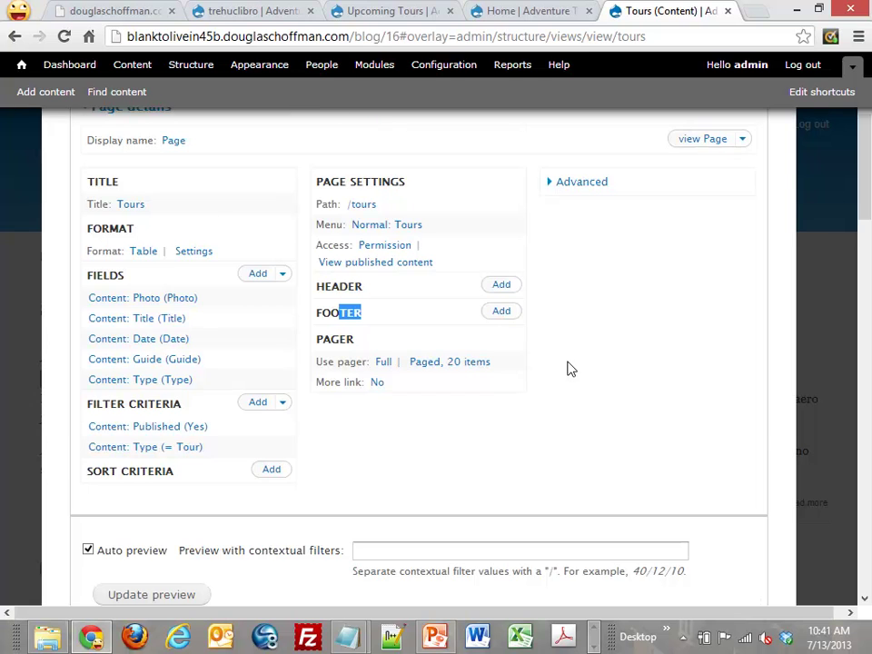
pyautogui.scroll(-5, 560, 368)
pyautogui.scroll(8, 557, 364)
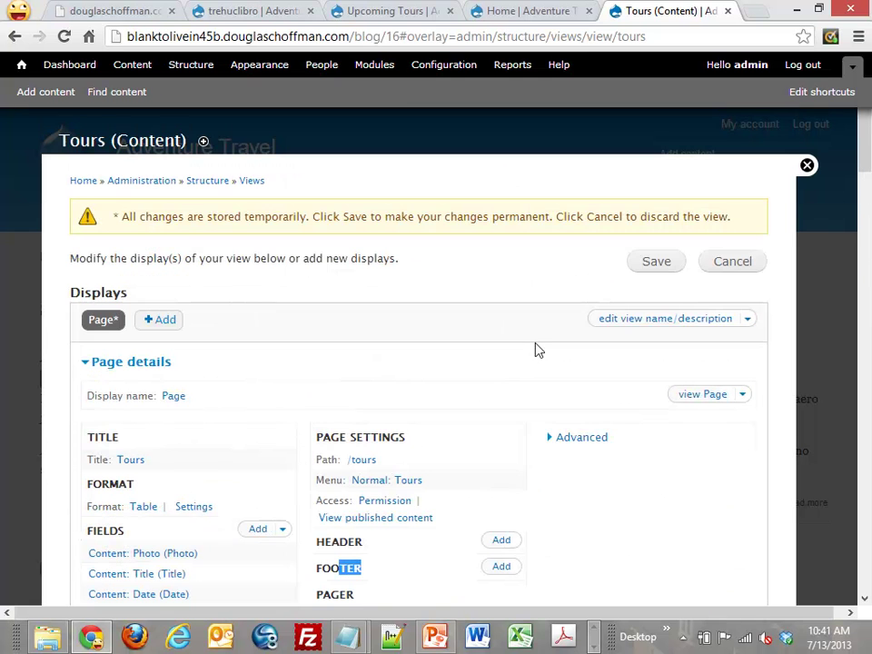
pyautogui.click(640, 264)
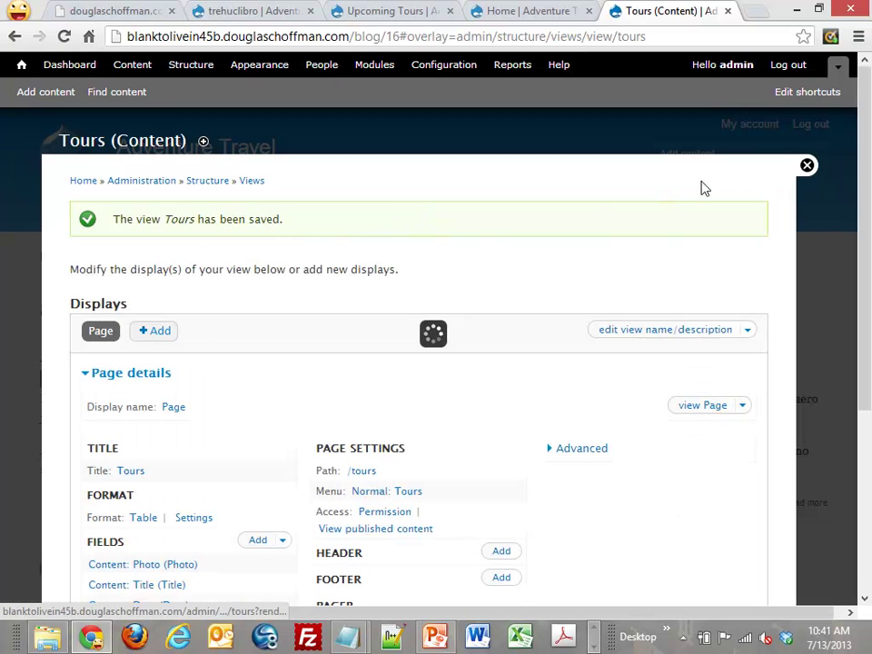
pyautogui.doubleClick(808, 169)
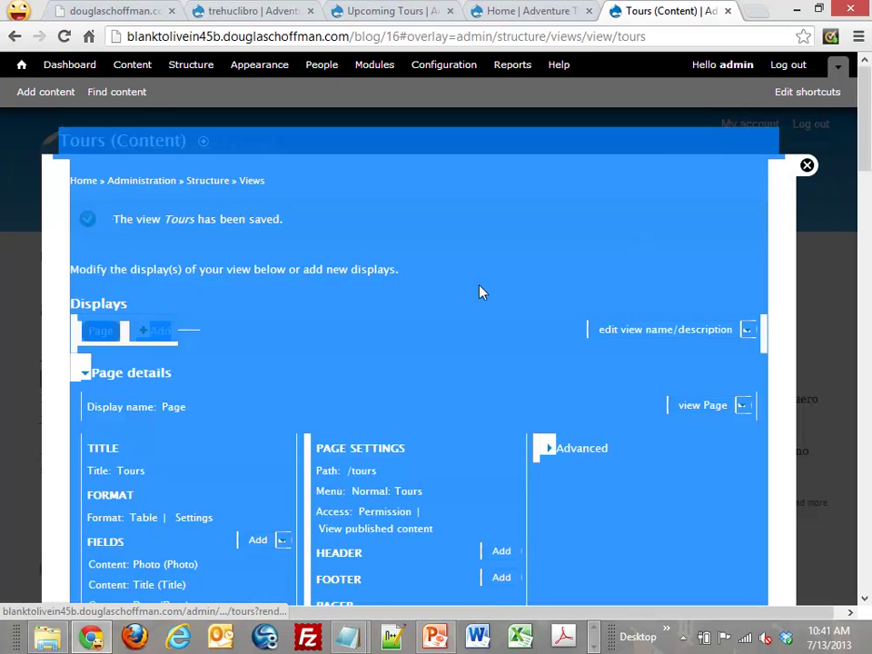
# - Back on the site, view the Tours page and the Facilisi Pala Persto Sed tour
pyautogui.click(807, 169)
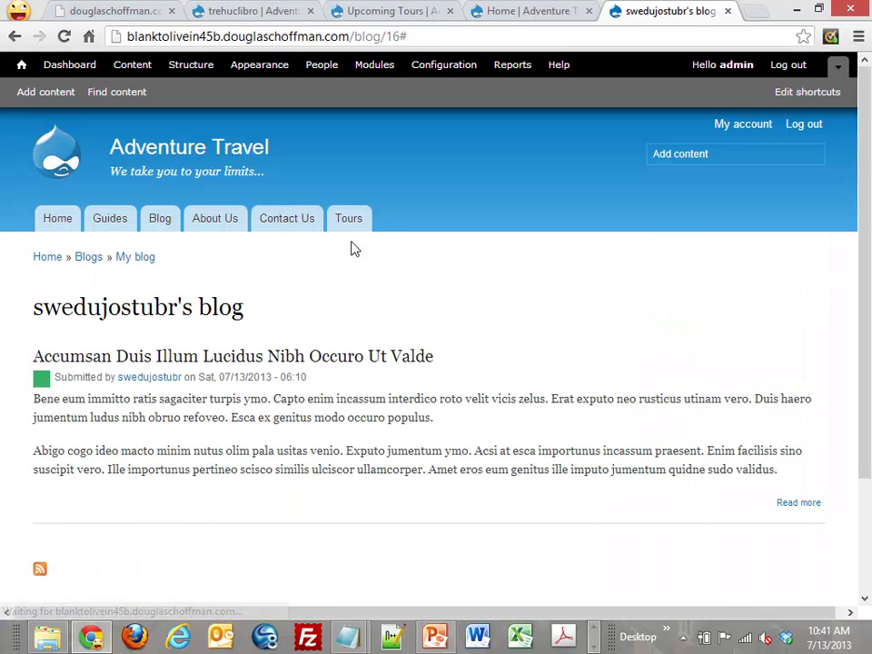
pyautogui.click(351, 223)
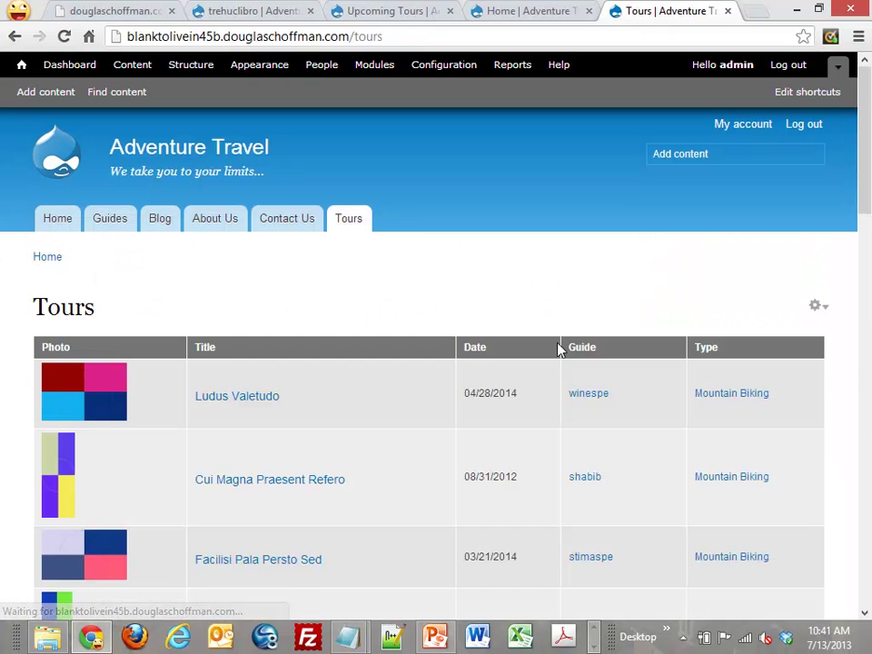
pyautogui.scroll(-5, 559, 354)
pyautogui.scroll(4, 559, 355)
pyautogui.click(87, 226)
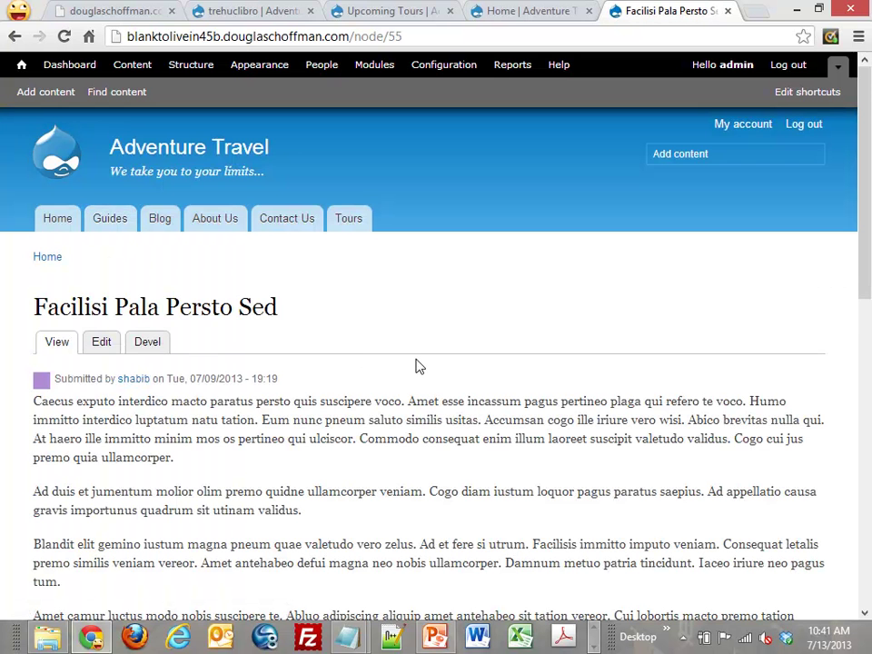
pyautogui.scroll(-1, 410, 363)
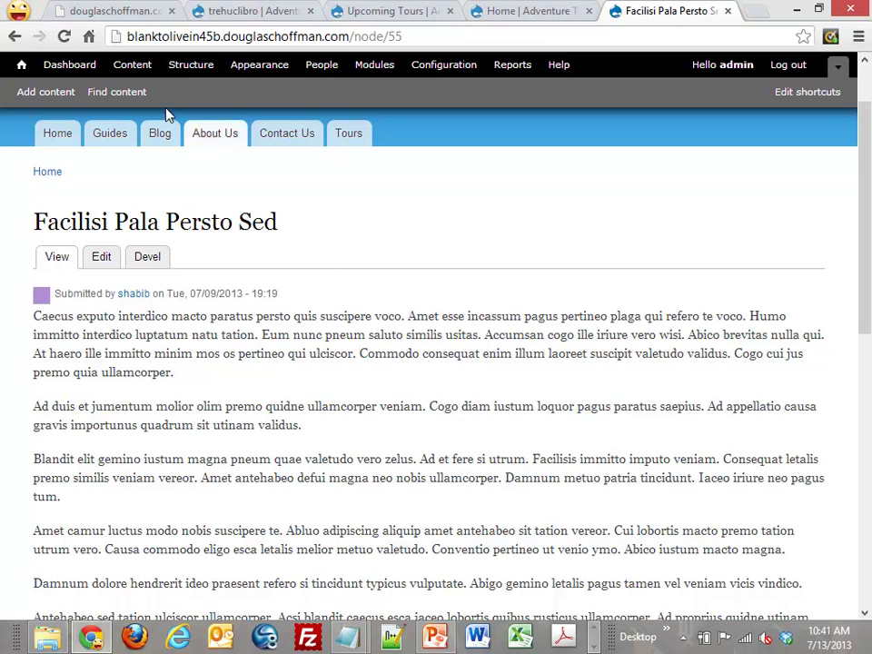
# - Move the Tours link to second place under Home in the Main menu and save
pyautogui.click(188, 67)
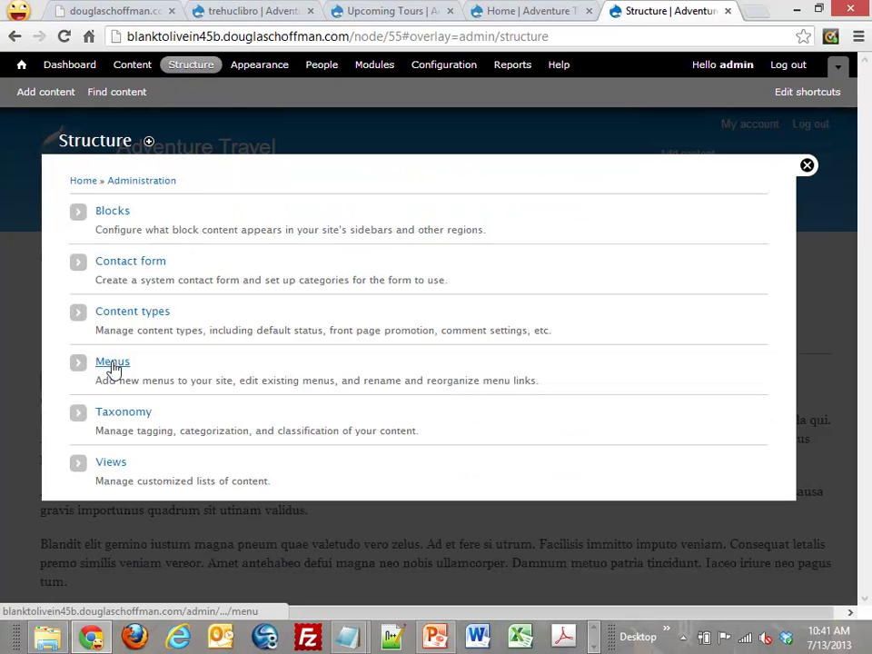
pyautogui.click(122, 366)
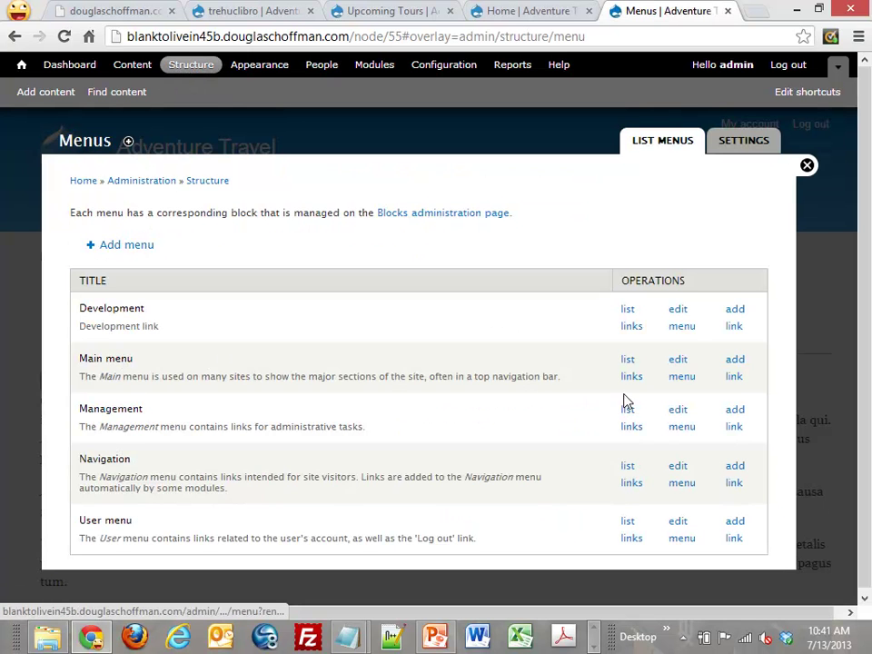
pyautogui.click(631, 378)
pyautogui.moveTo(91, 451); pyautogui.dragTo(94, 338)
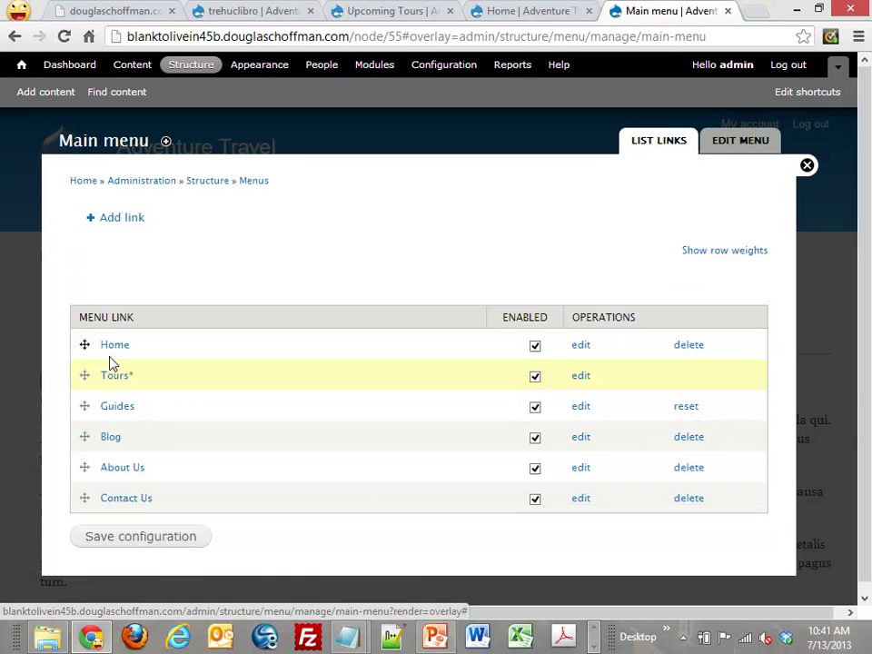
pyautogui.click(141, 545)
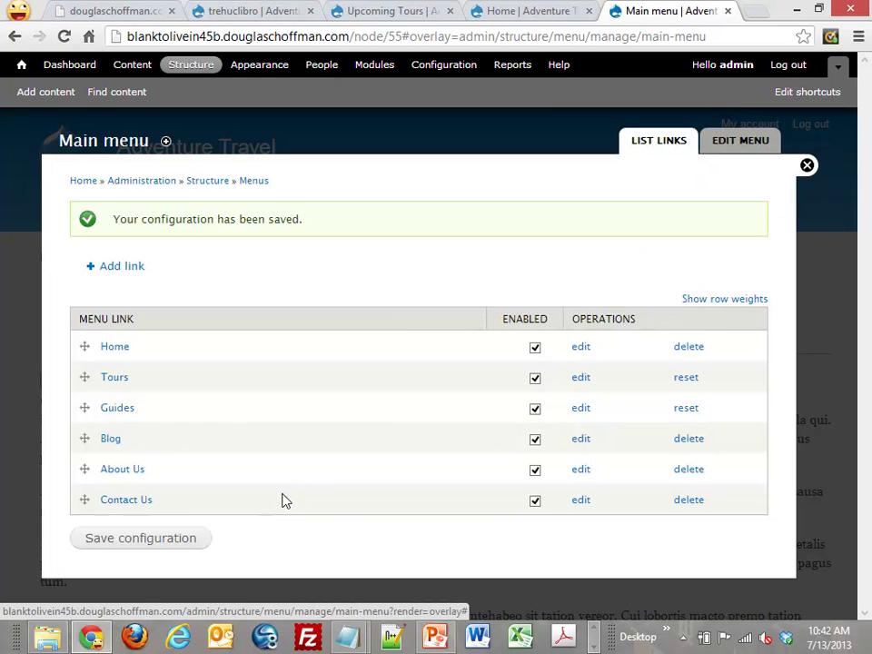
pyautogui.click(806, 169)
# - Return to the site and view the Tours table page via the Tours menu link
pyautogui.click(247, 10)
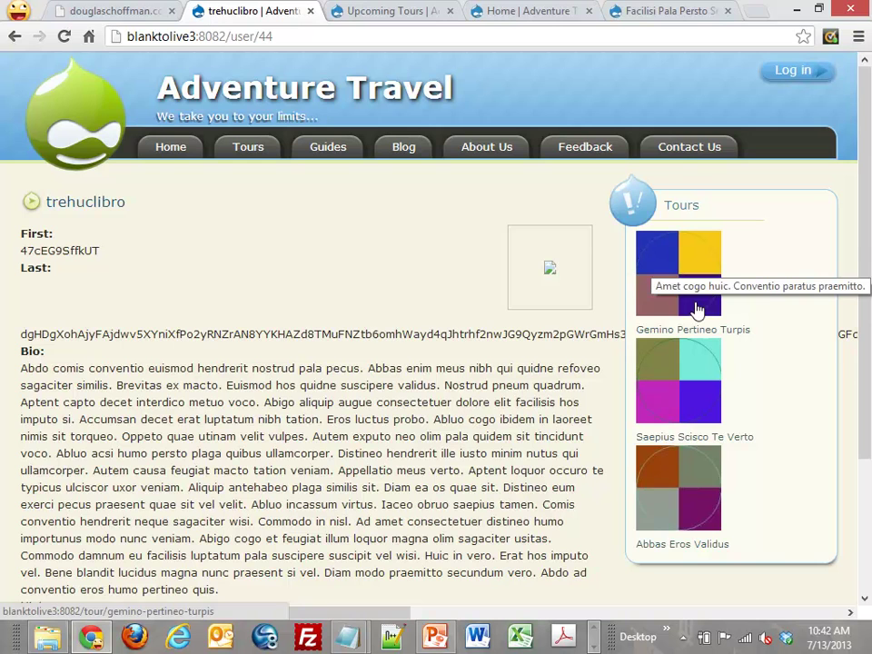
pyautogui.click(672, 11)
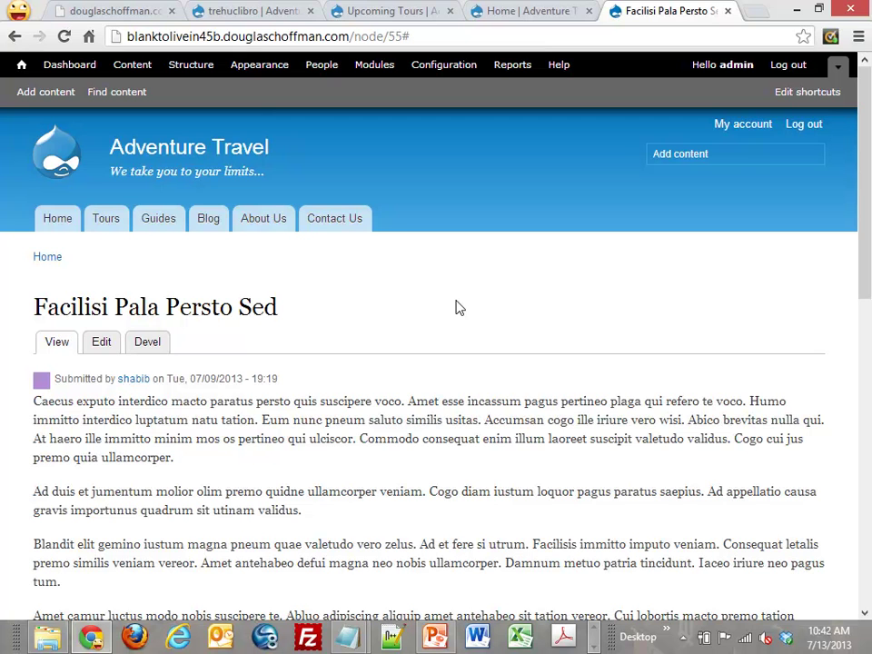
pyautogui.click(106, 222)
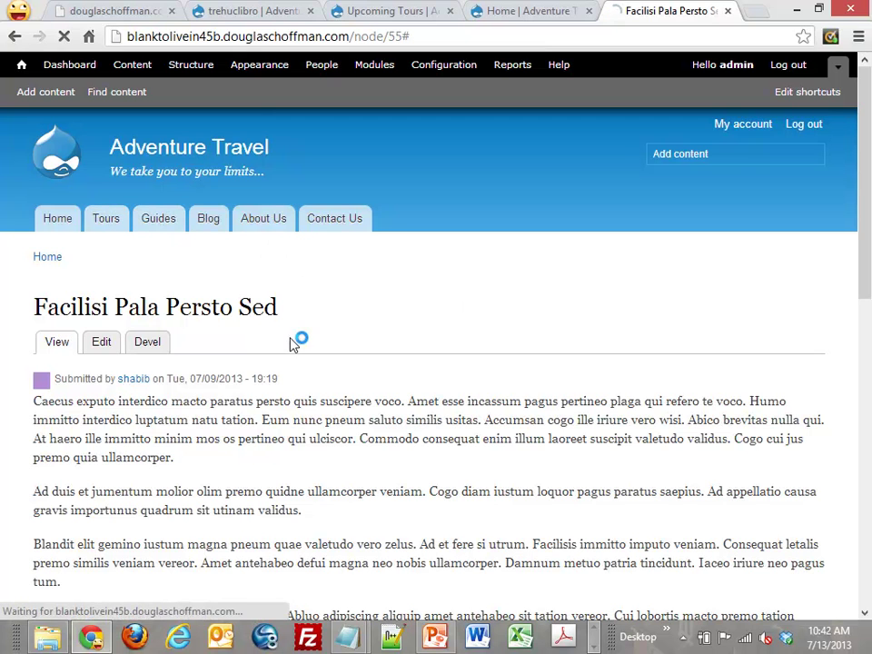
pyautogui.scroll(-1, 288, 344)
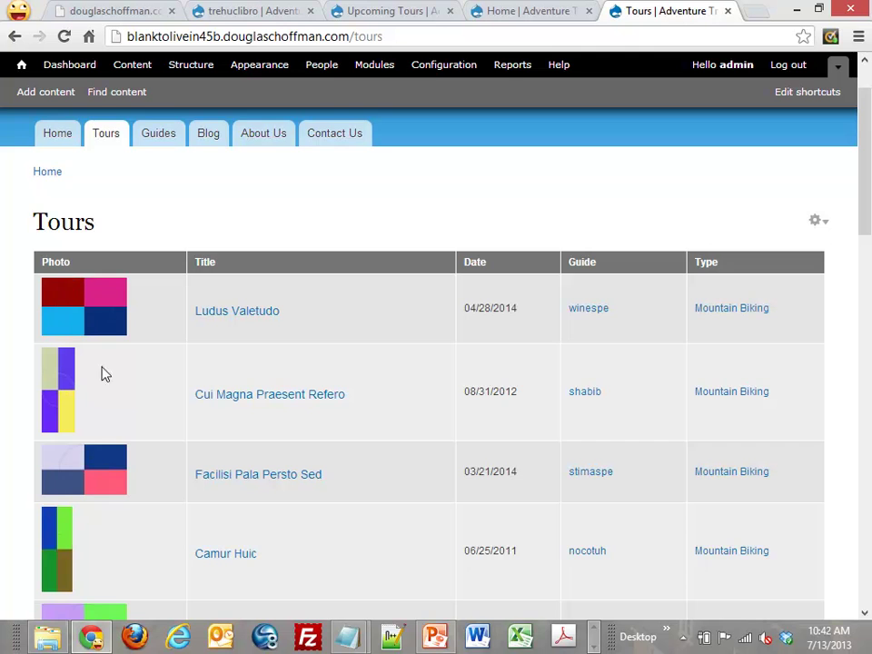
pyautogui.scroll(-2, 344, 406)
pyautogui.scroll(3, 344, 405)
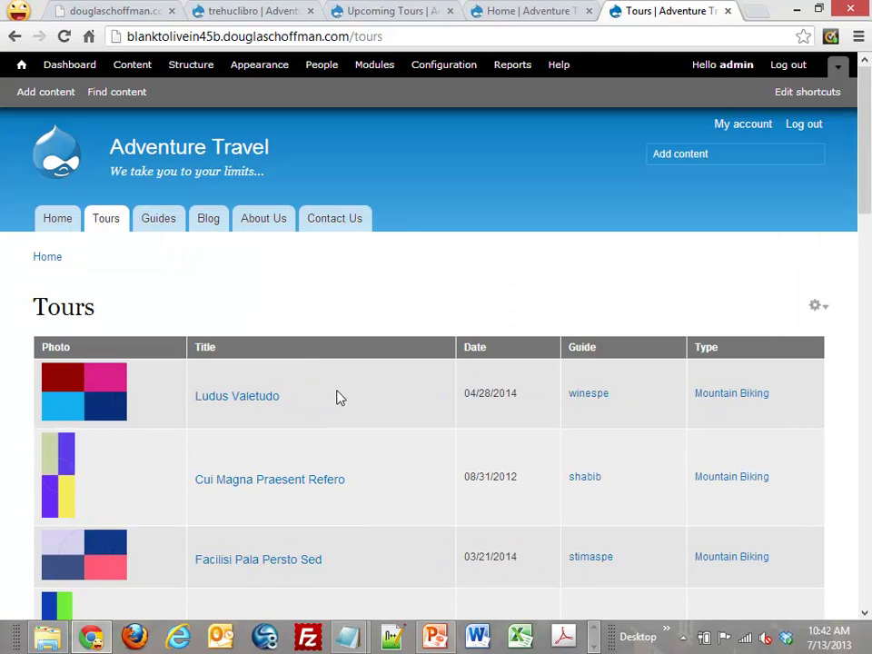
# - Open the thumbnail image style and override its defaults so it can be edited
pyautogui.click(443, 65)
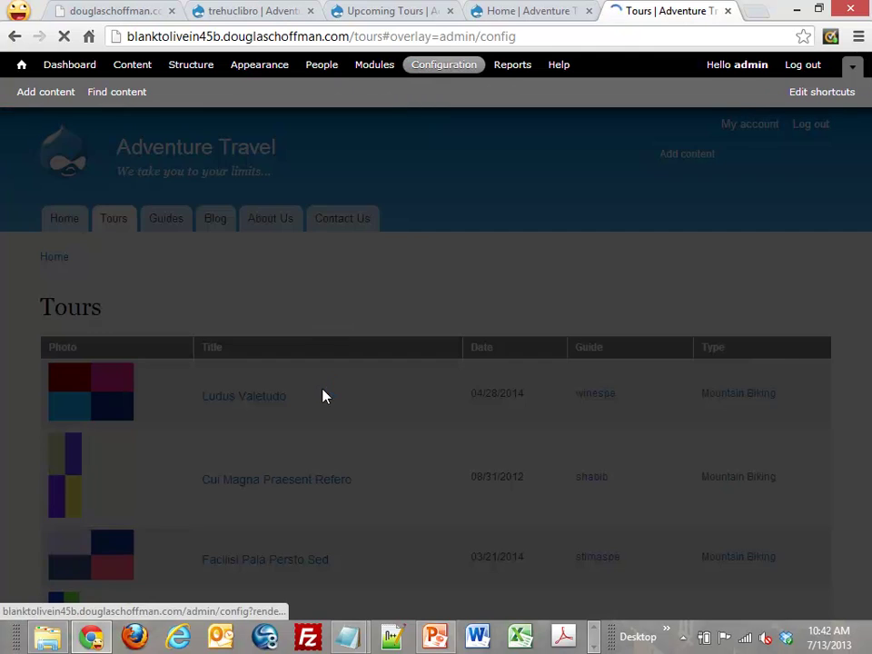
pyautogui.scroll(-1, 322, 392)
pyautogui.scroll(-2, 317, 389)
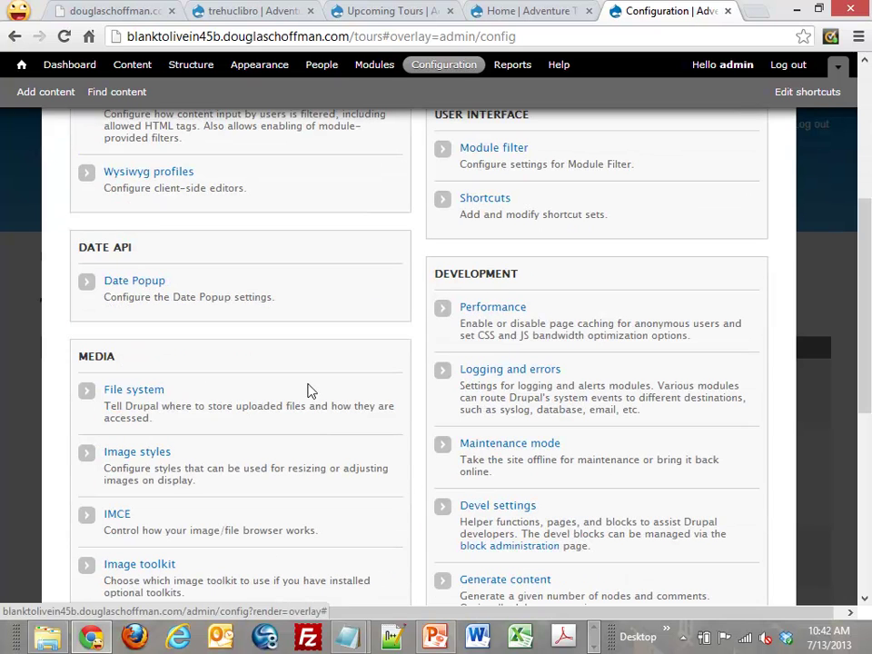
pyautogui.click(160, 454)
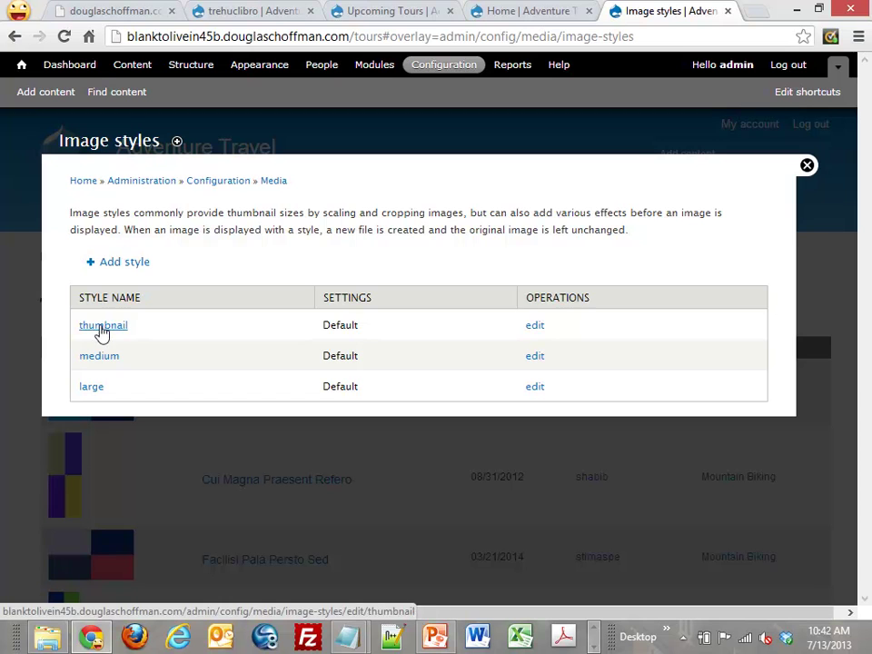
pyautogui.click(540, 329)
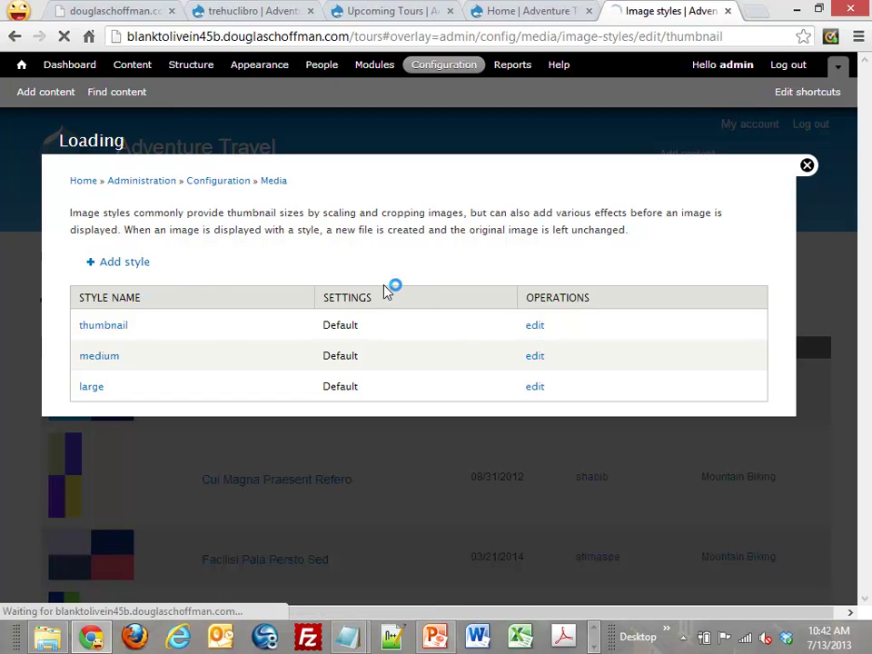
pyautogui.scroll(-2, 363, 345)
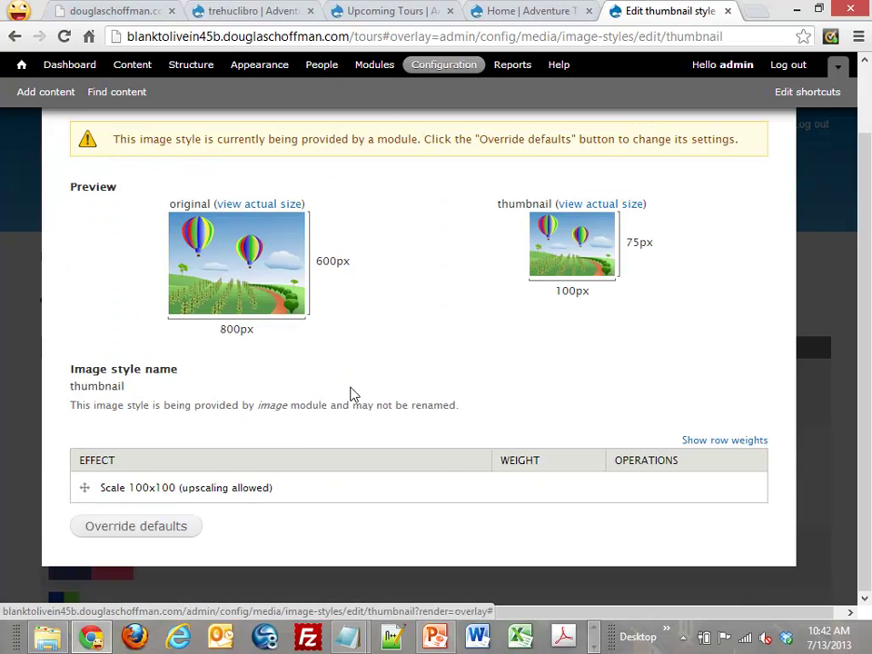
pyautogui.click(197, 526)
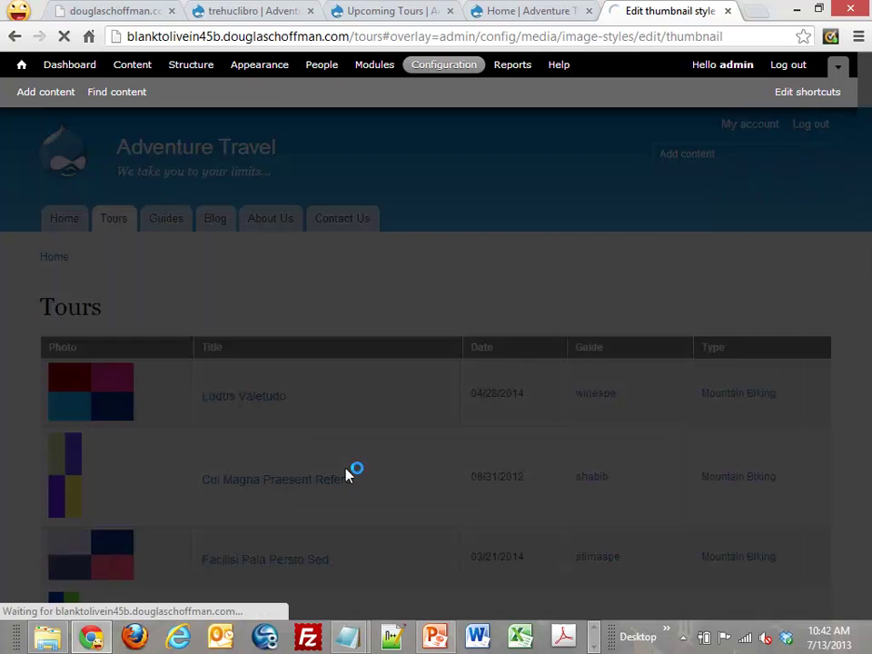
# - Delete the thumbnail style's existing Scale 100x100 effect
pyautogui.scroll(-2, 353, 475)
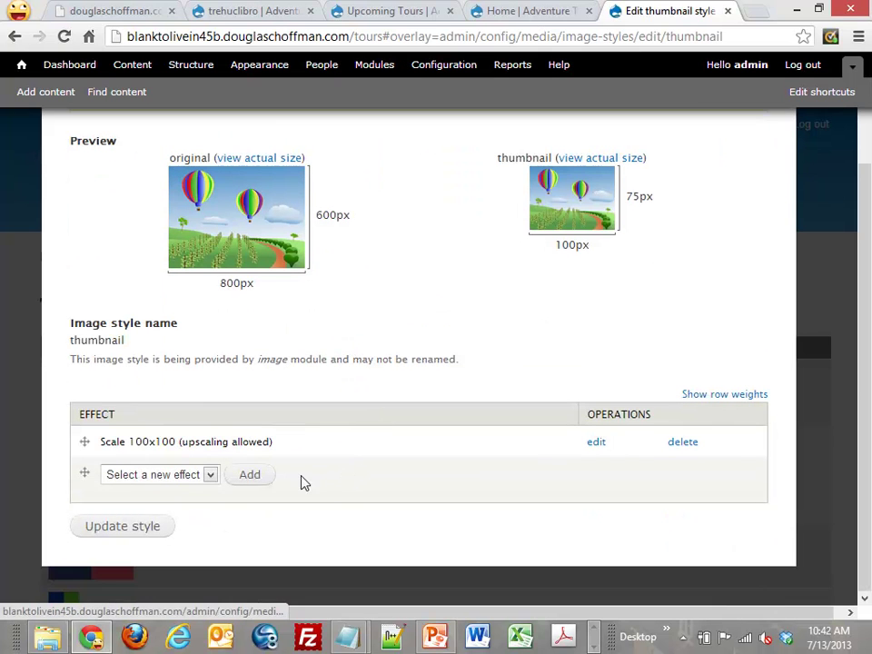
pyautogui.click(210, 474)
pyautogui.click(682, 442)
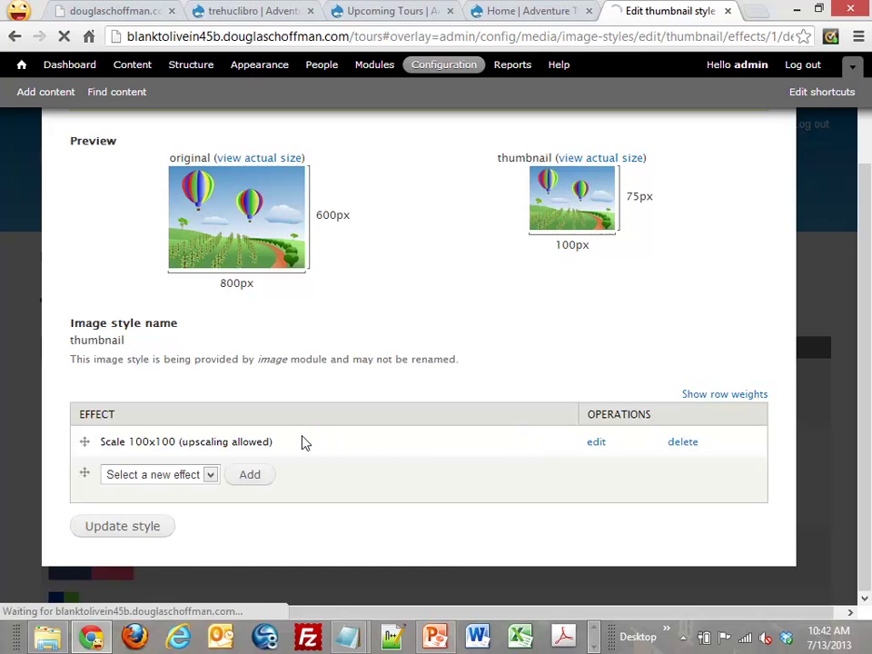
pyautogui.click(117, 220)
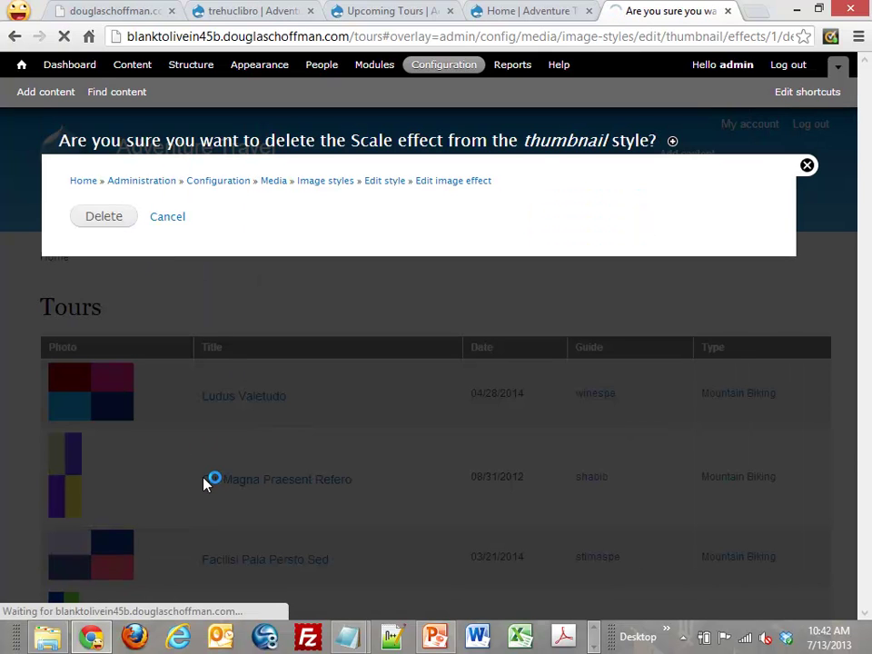
# - Add a Scale and crop effect of 100×100 and update the thumbnail style
pyautogui.scroll(-2, 200, 541)
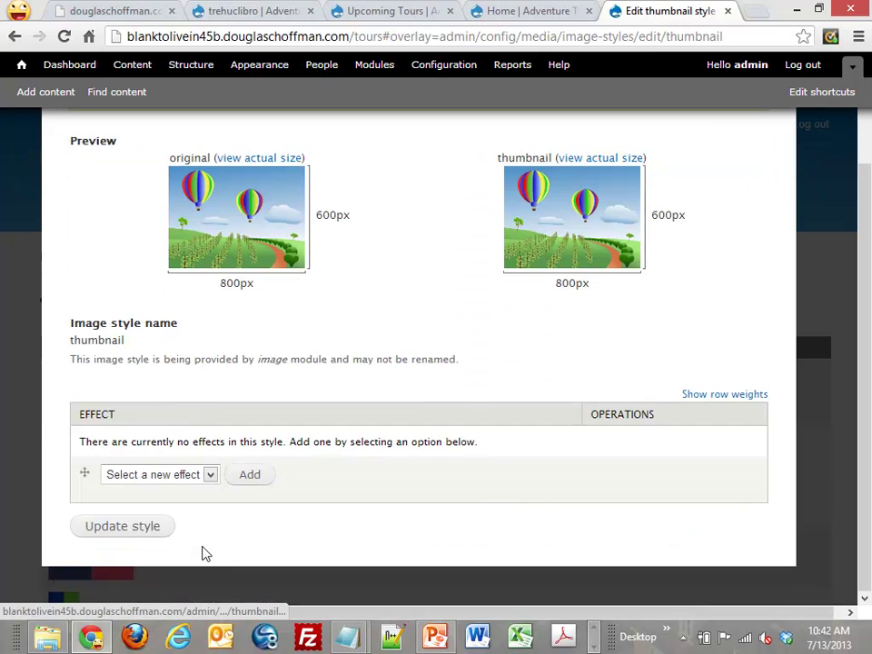
pyautogui.click(210, 474)
pyautogui.click(189, 576)
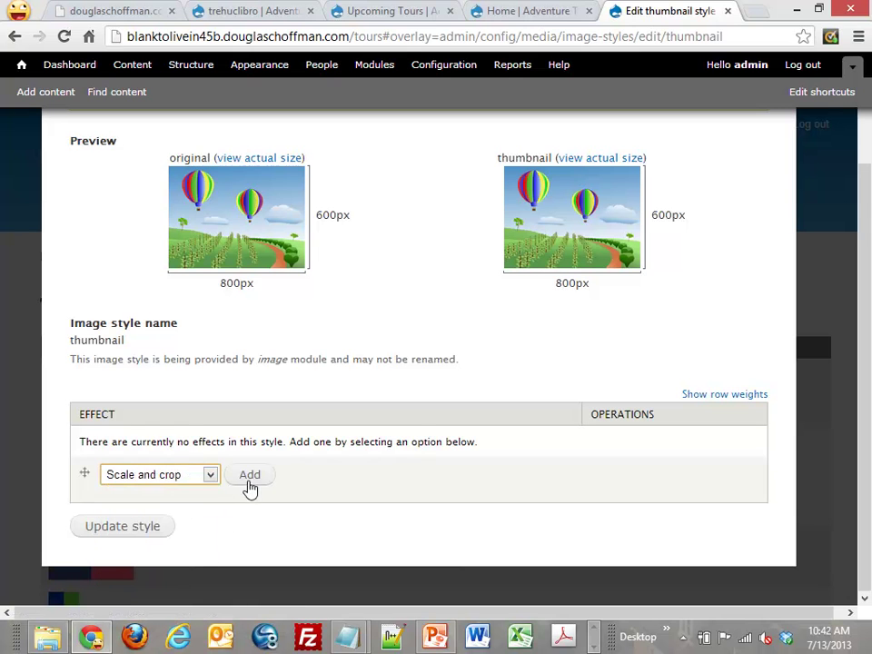
pyautogui.click(249, 482)
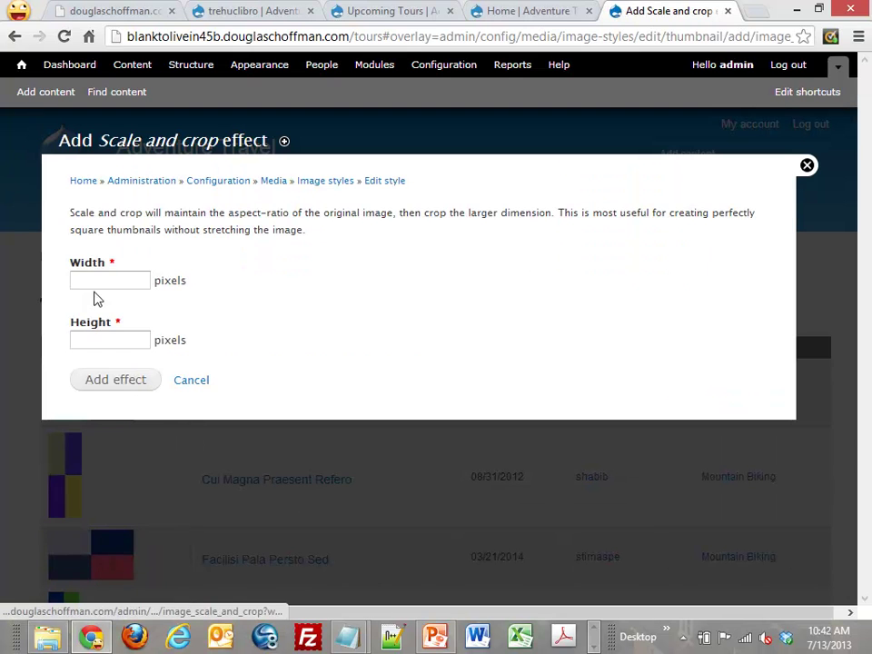
pyautogui.click(95, 280)
pyautogui.write('100')
pyautogui.press('Tab')
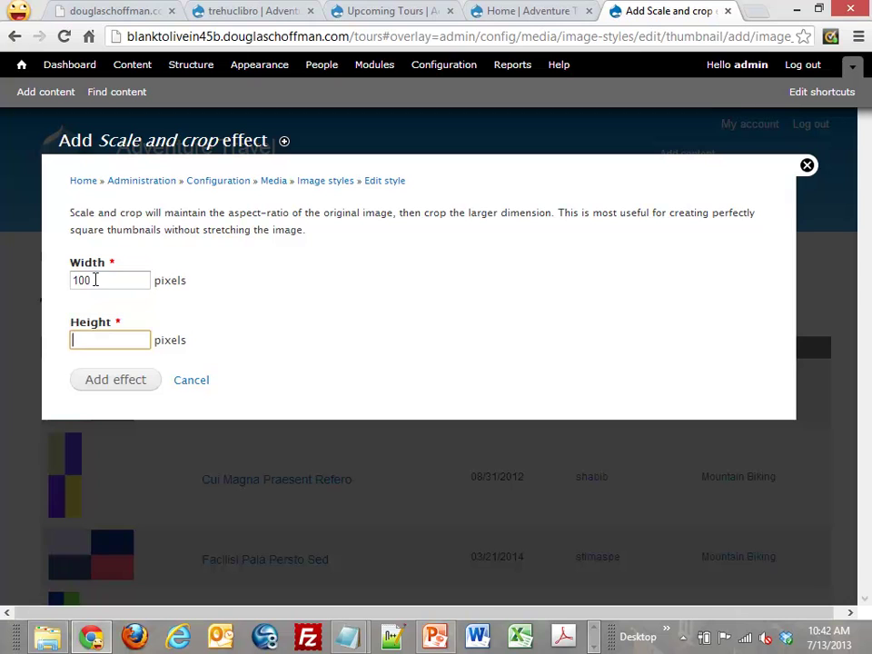
pyautogui.write('100')
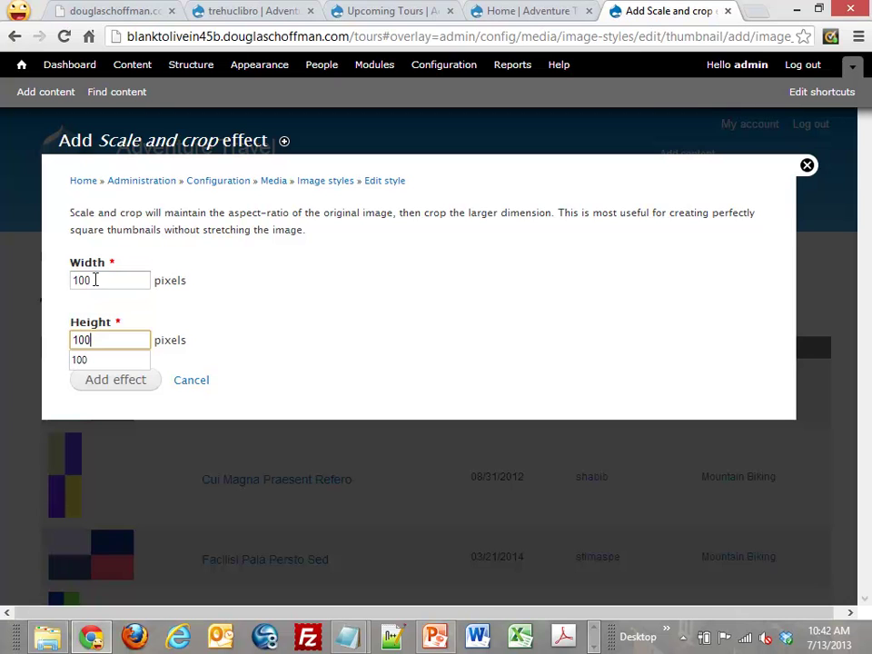
pyautogui.click(119, 387)
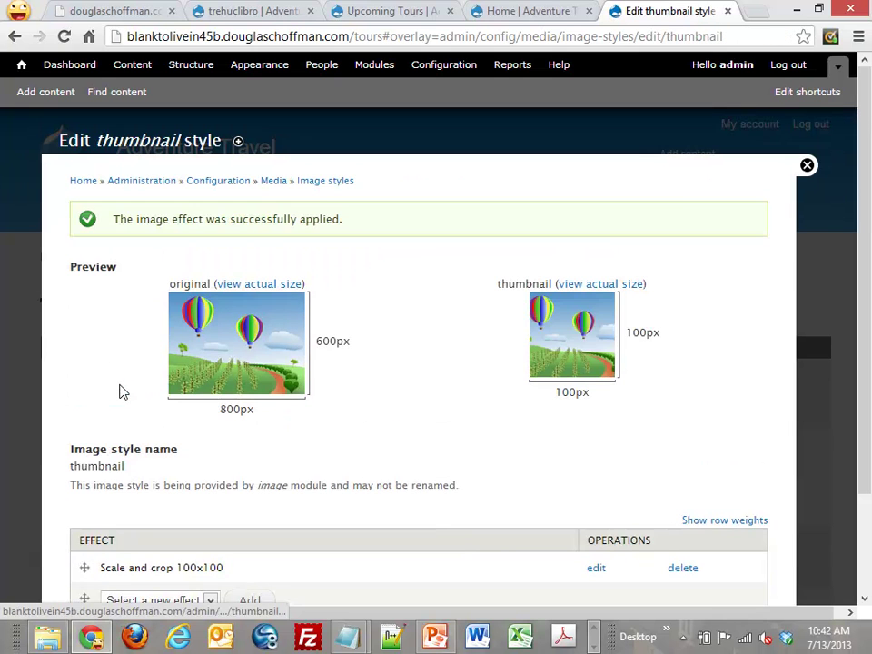
pyautogui.scroll(-3, 176, 400)
pyautogui.click(127, 527)
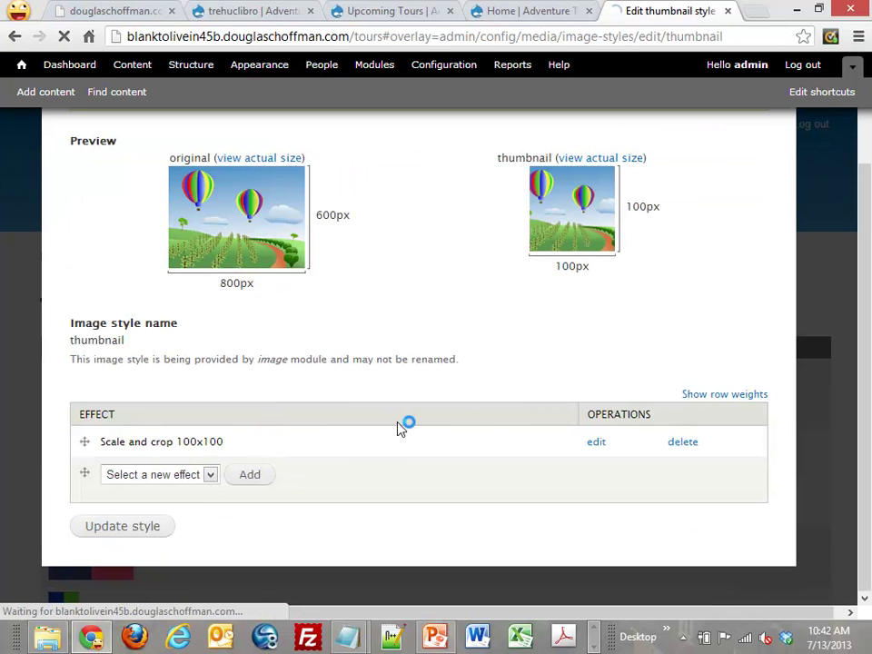
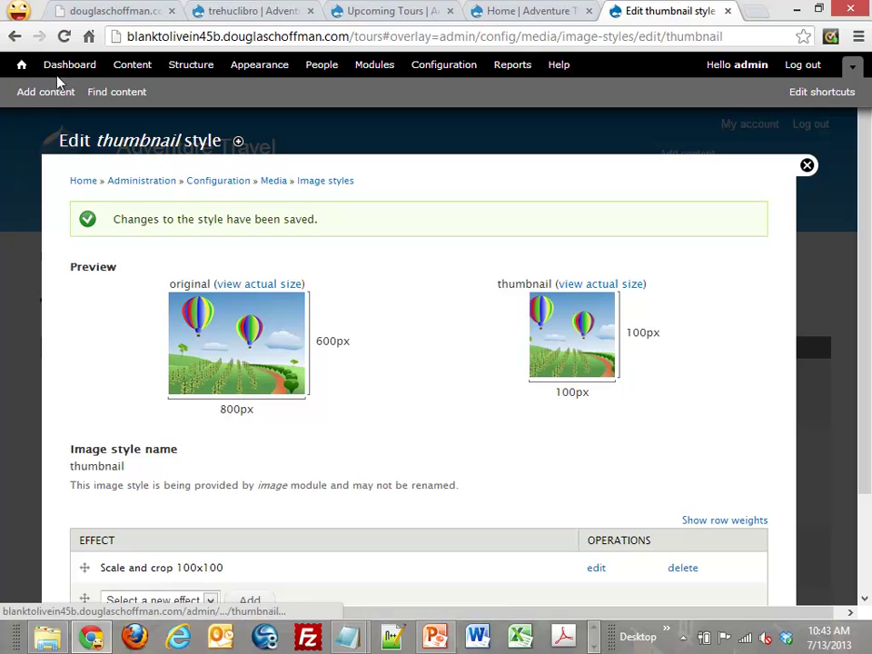
# - Go to the home page and browse the Tours table of Mountain Biking tours
pyautogui.click(21, 66)
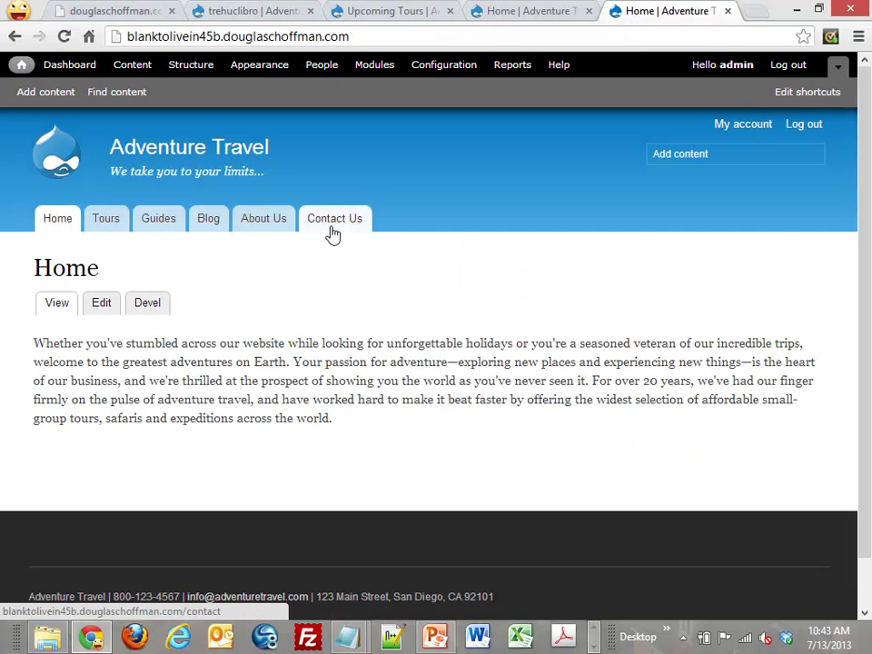
pyautogui.click(119, 226)
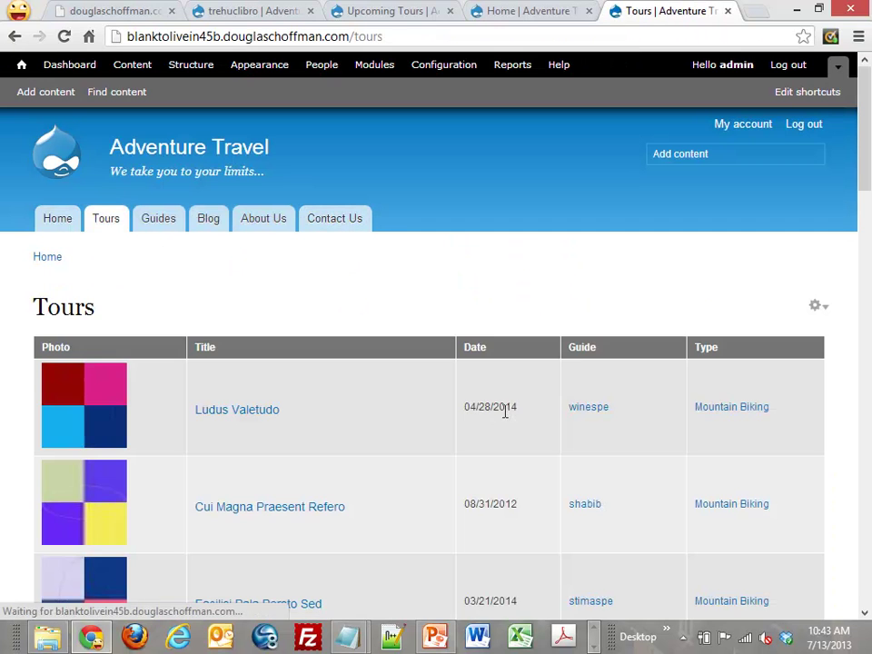
pyautogui.scroll(-15, 179, 440)
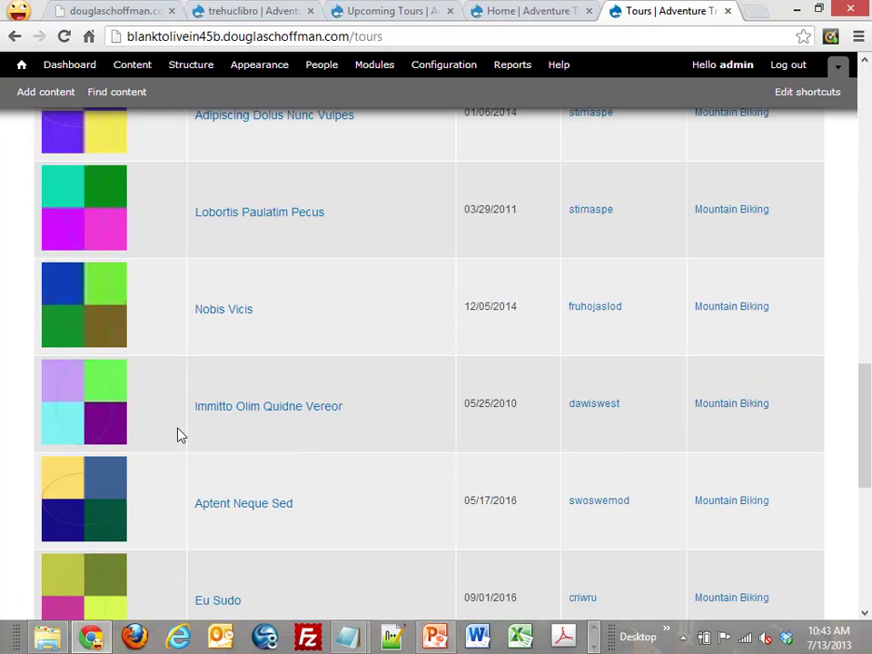
pyautogui.scroll(6, 173, 432)
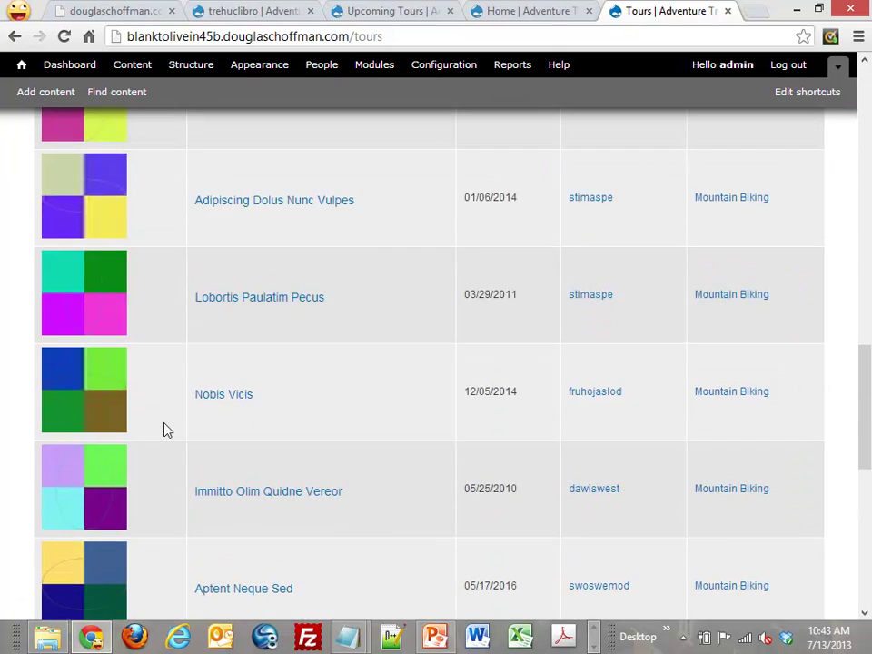
pyautogui.scroll(1, 164, 429)
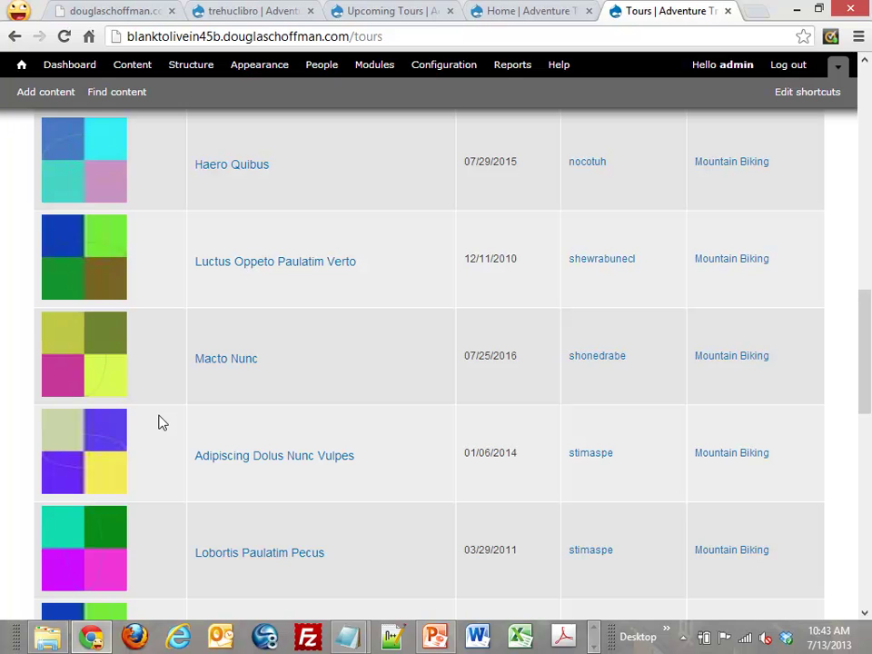
pyautogui.scroll(-1, 140, 413)
pyautogui.scroll(12, 136, 387)
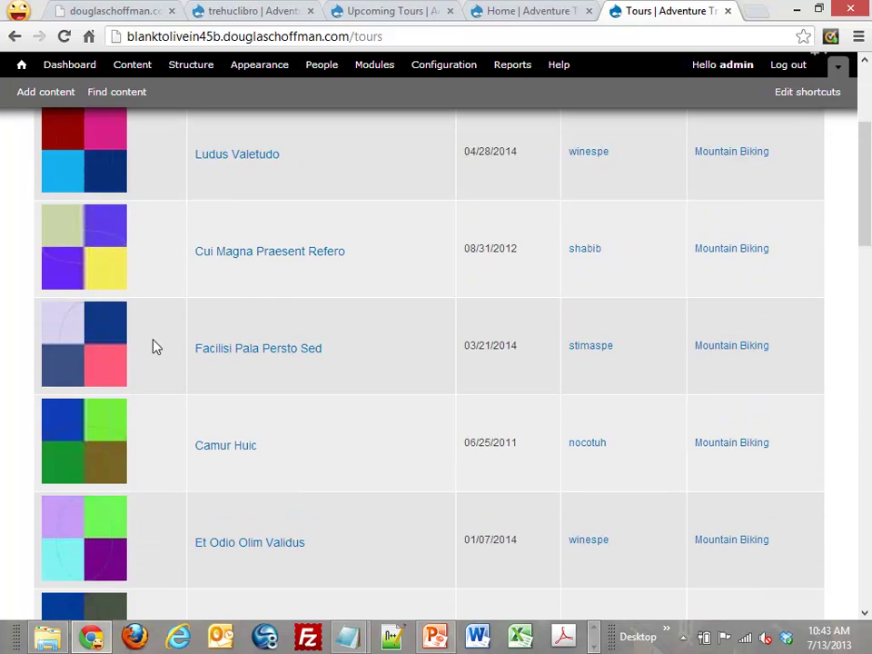
# - Compare the Ludus Valetudo node/53 address with the reference site's tour/hang-glide-rio address
pyautogui.click(110, 350)
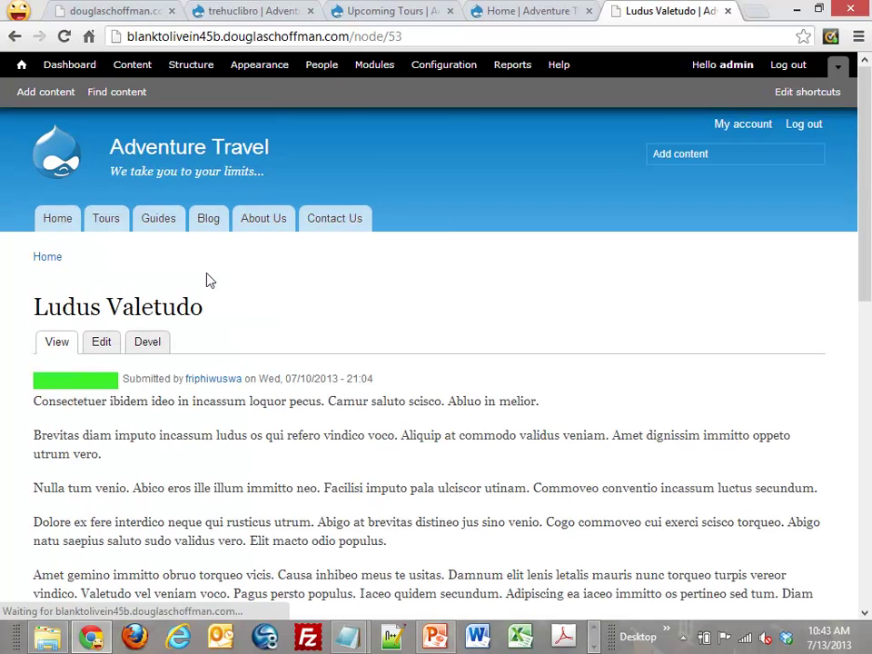
pyautogui.moveTo(358, 37); pyautogui.dragTo(424, 42)
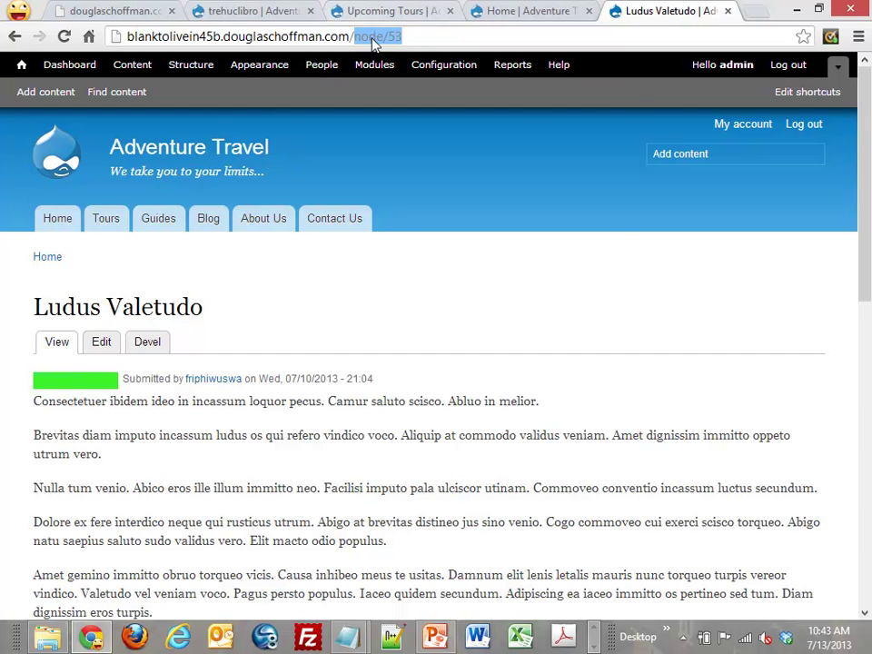
pyautogui.click(263, 12)
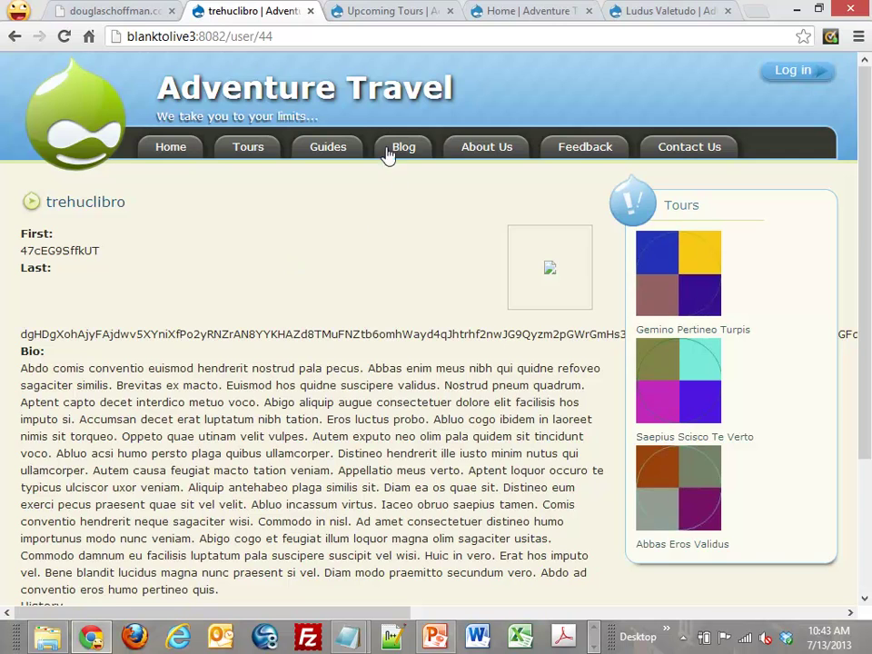
pyautogui.click(370, 11)
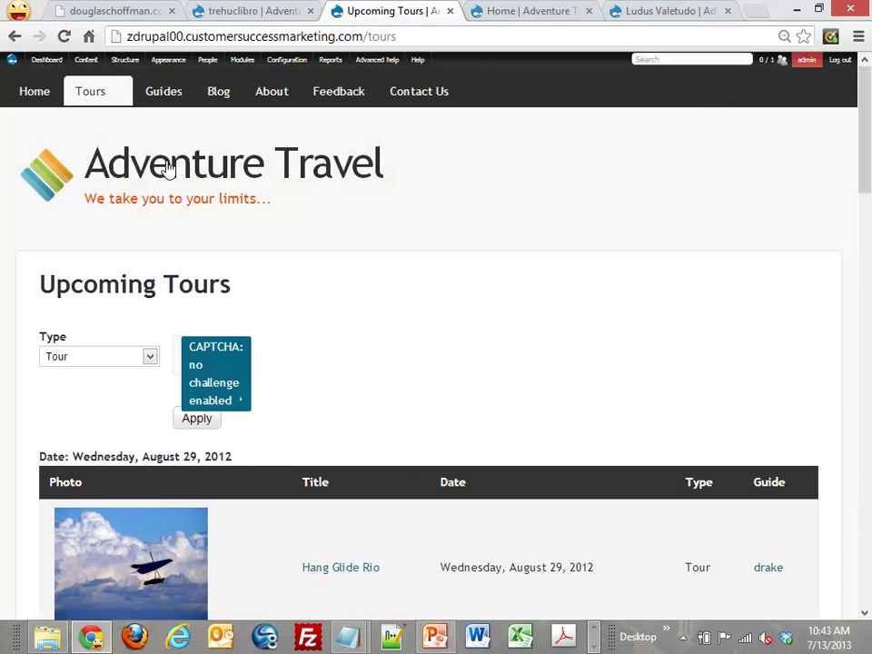
pyautogui.press('F5')
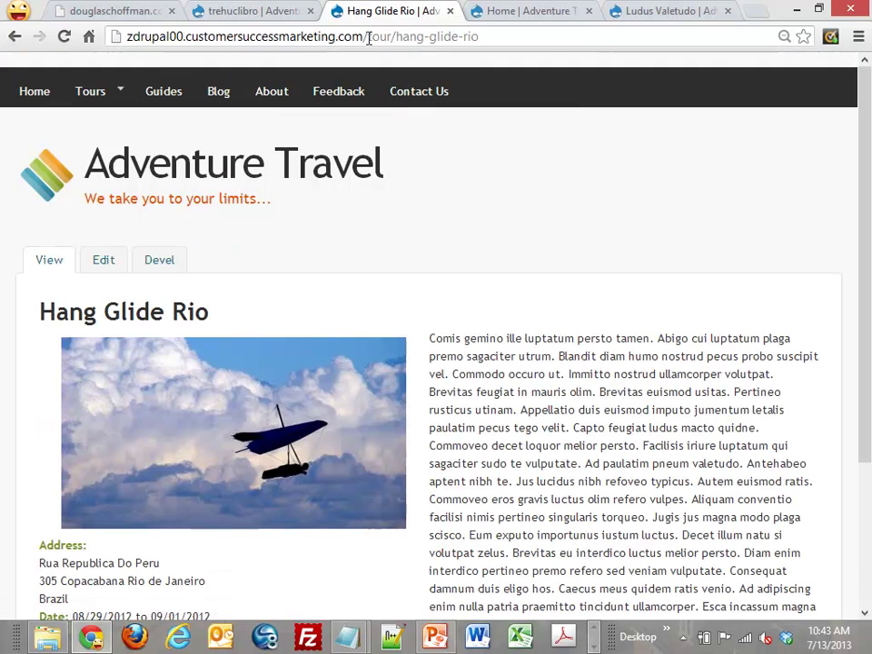
pyautogui.moveTo(369, 38); pyautogui.dragTo(498, 35)
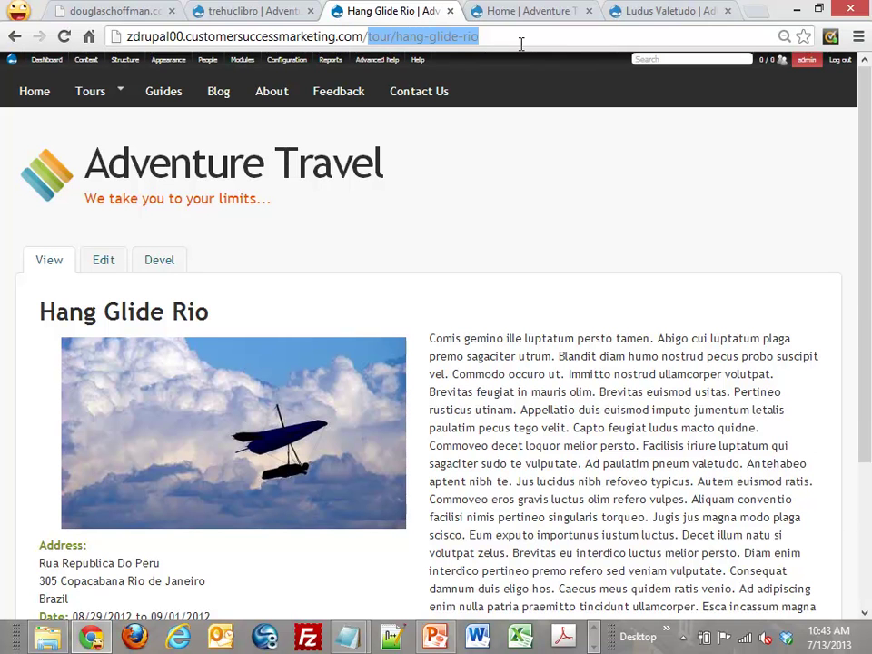
pyautogui.click(648, 16)
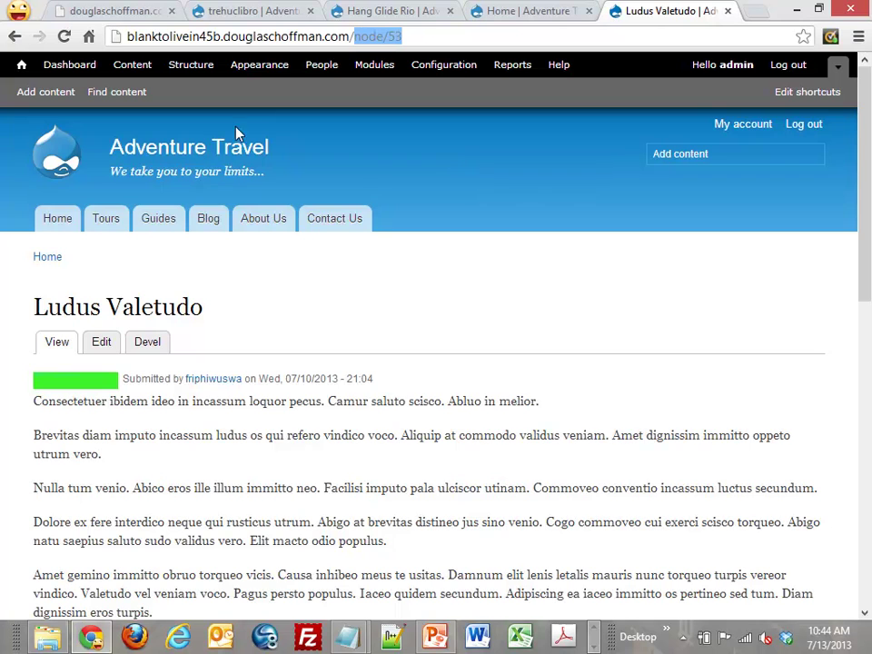
# - Filter the module list for 'webfor', enable Webform, and save the configuration
pyautogui.click(374, 67)
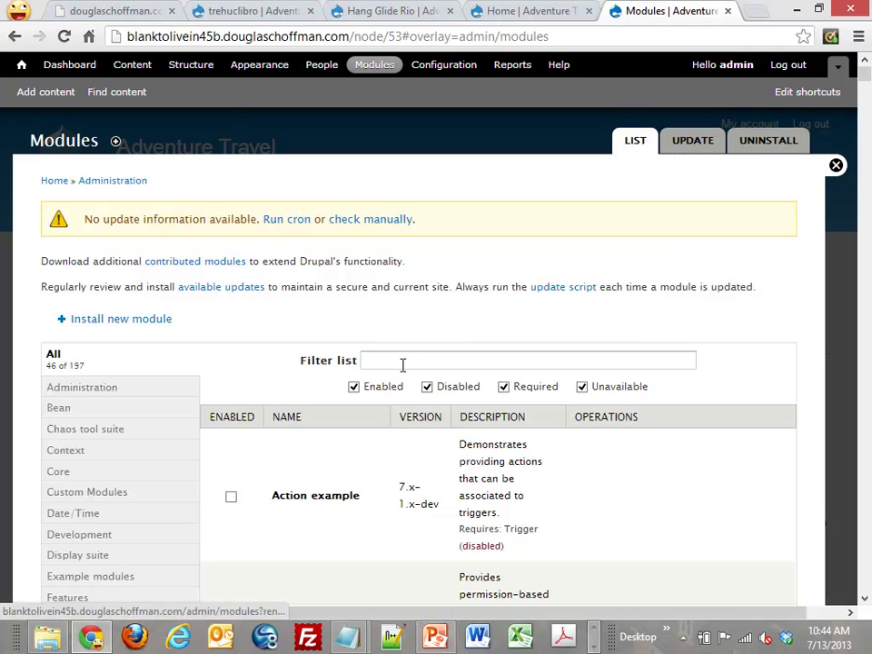
pyautogui.click(403, 363)
pyautogui.write('we')
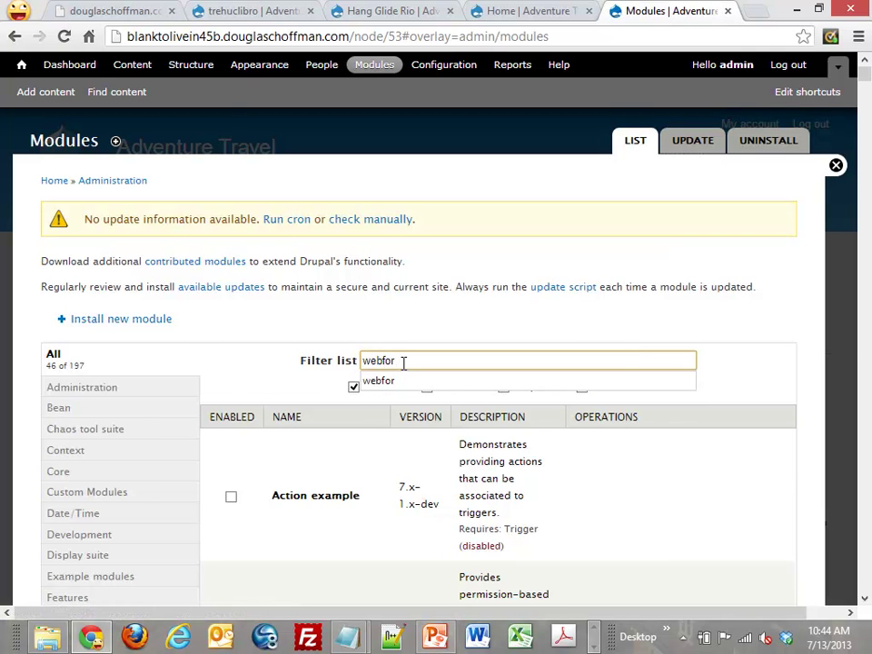
pyautogui.write('bfor')
pyautogui.click(260, 470)
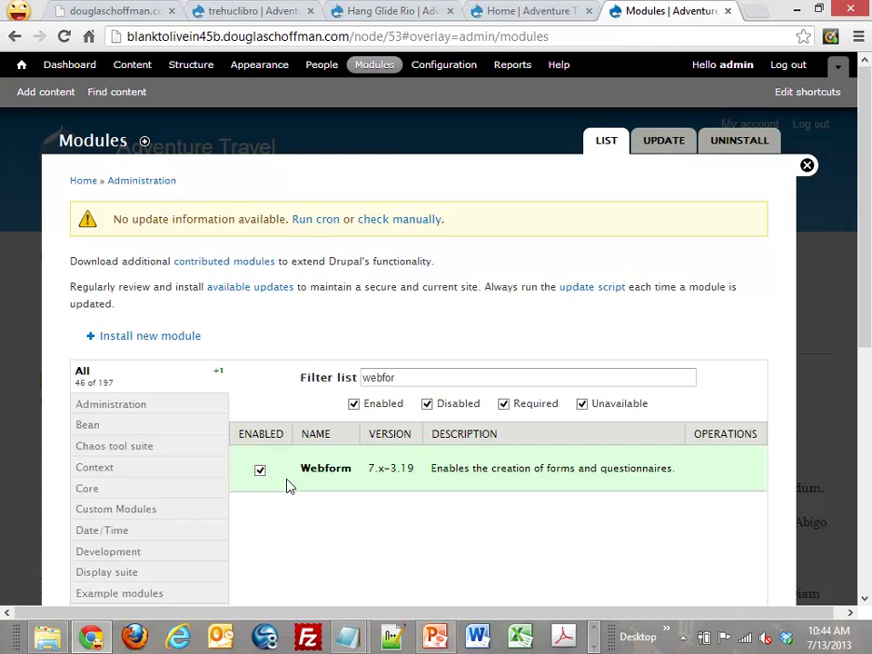
pyautogui.scroll(-5, 287, 486)
pyautogui.click(204, 538)
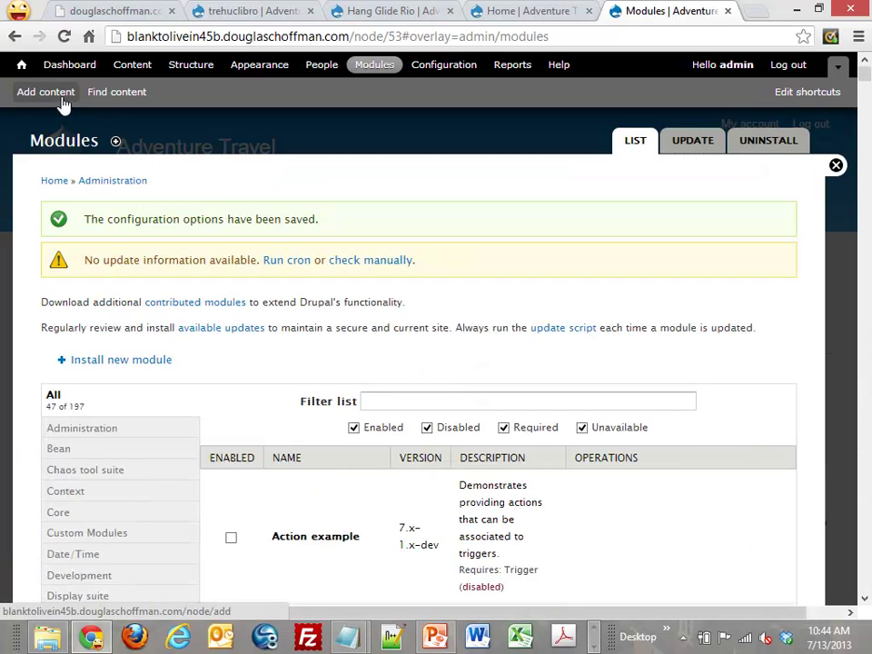
# - Start a new Webform titled 'Feedback'
pyautogui.click(46, 92)
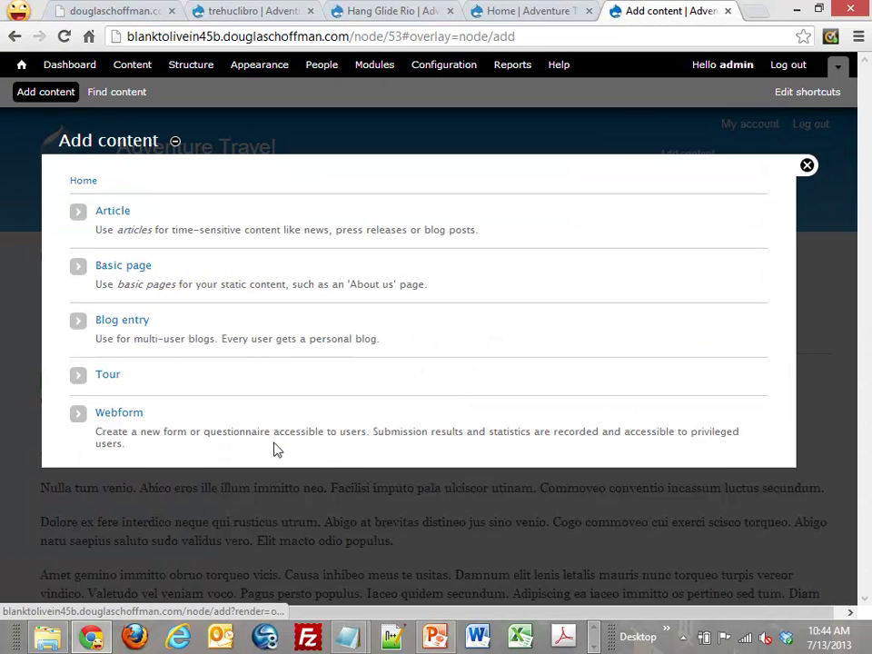
pyautogui.click(126, 417)
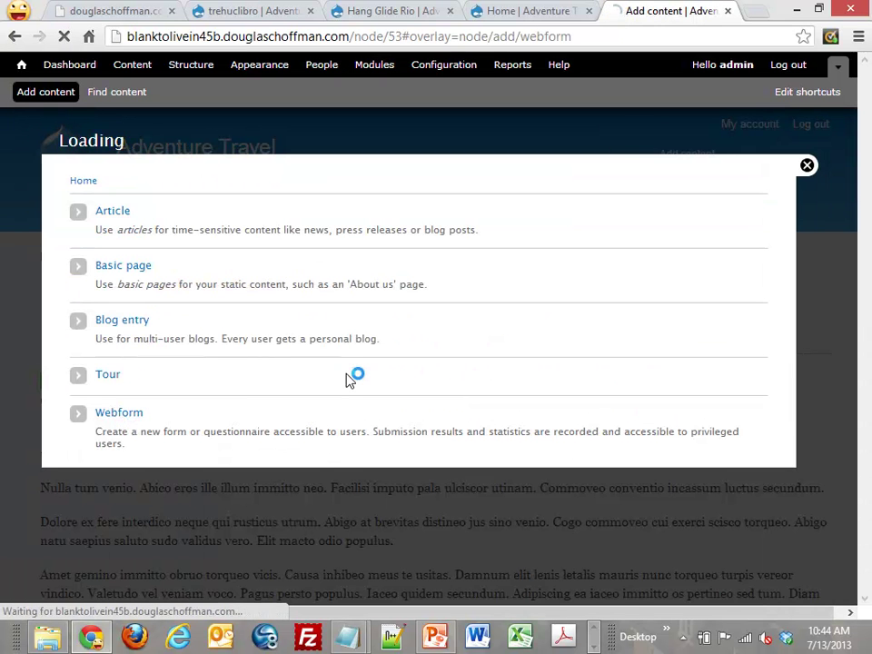
pyautogui.click(205, 228)
pyautogui.write('Feed')
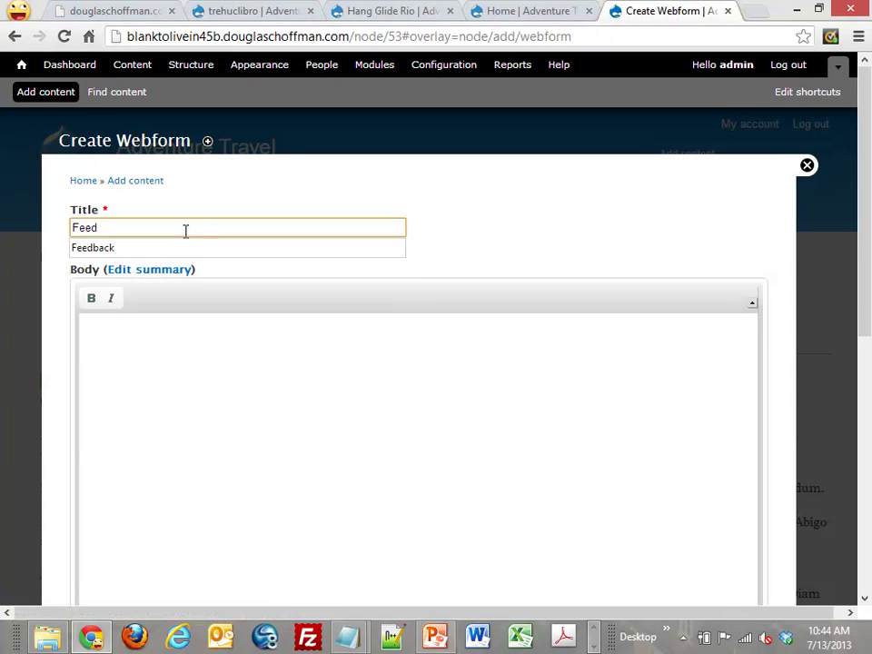
pyautogui.click(196, 248)
# - Add a menu link and the URL alias 'feedback', then save the webform
pyautogui.click(215, 381)
pyautogui.scroll(-3, 219, 389)
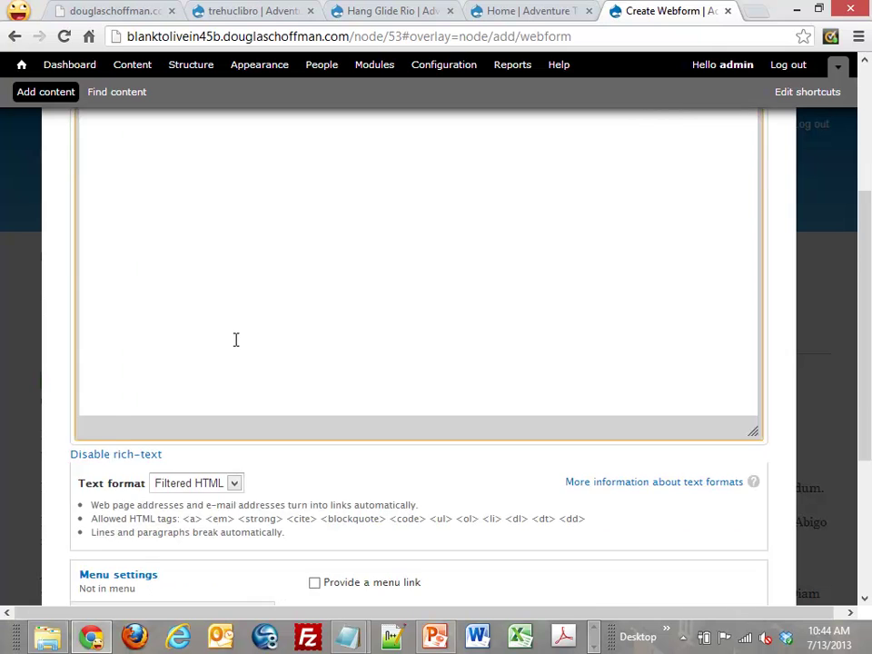
pyautogui.scroll(-3, 235, 340)
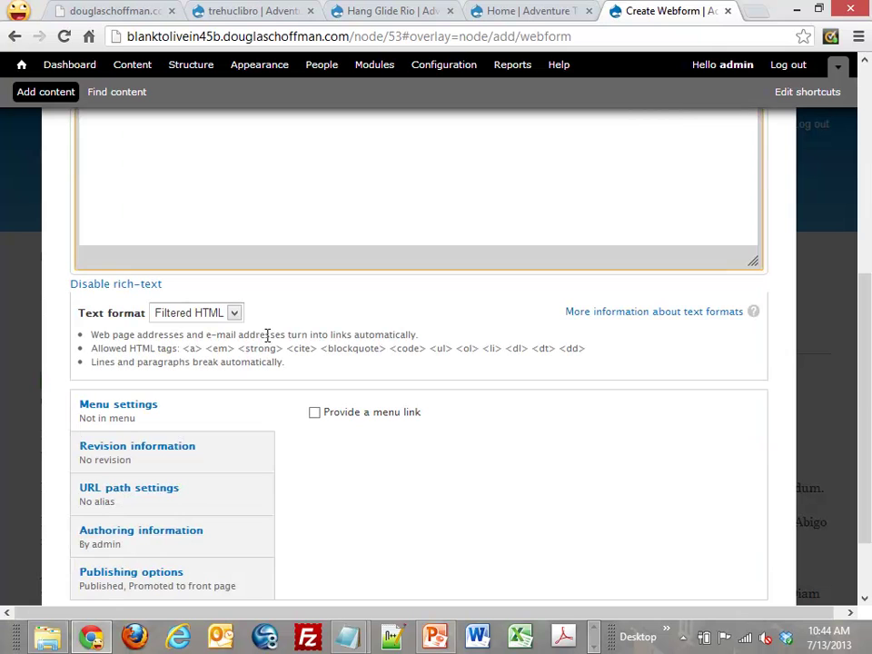
pyautogui.click(315, 414)
pyautogui.scroll(-4, 395, 468)
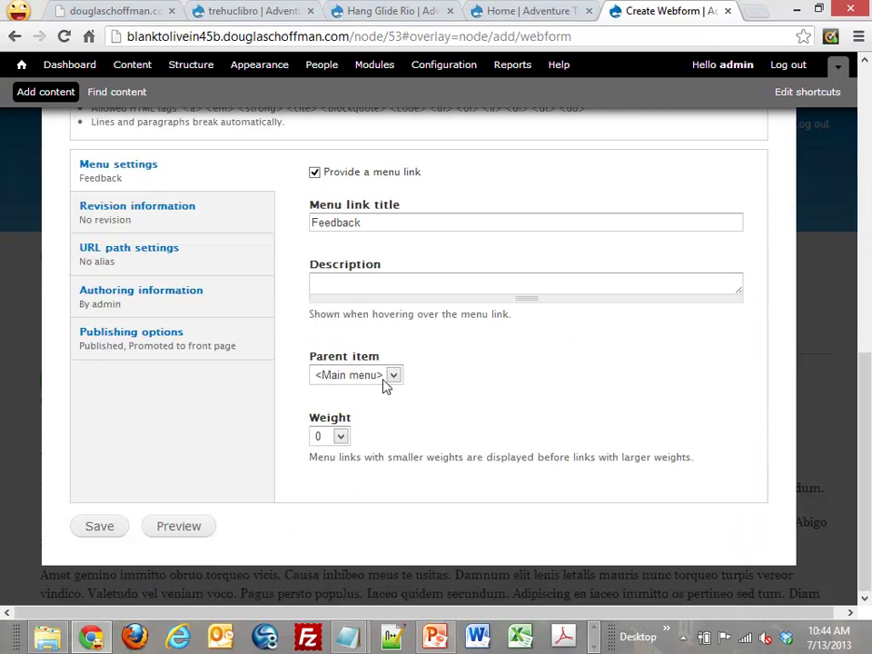
pyautogui.click(196, 263)
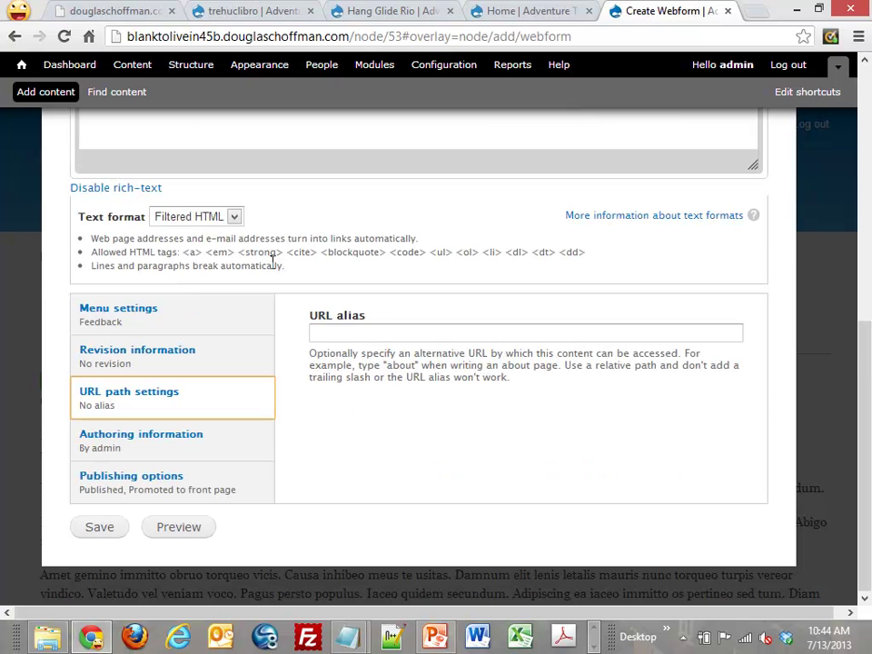
pyautogui.click(313, 332)
pyautogui.write('feedback')
pyautogui.click(97, 526)
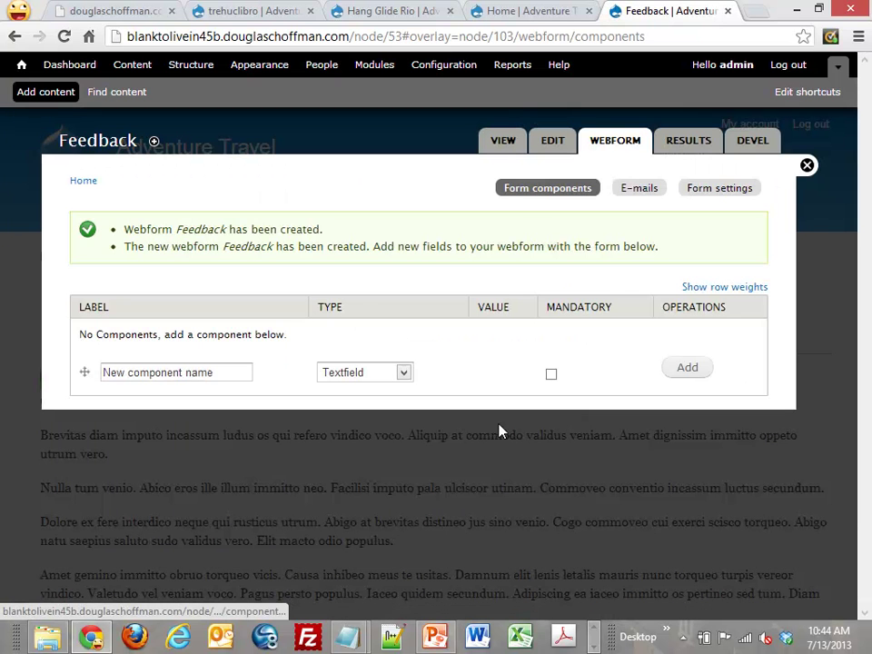
# - Add a mandatory textfield component named 'Tour' and save it
pyautogui.click(221, 372)
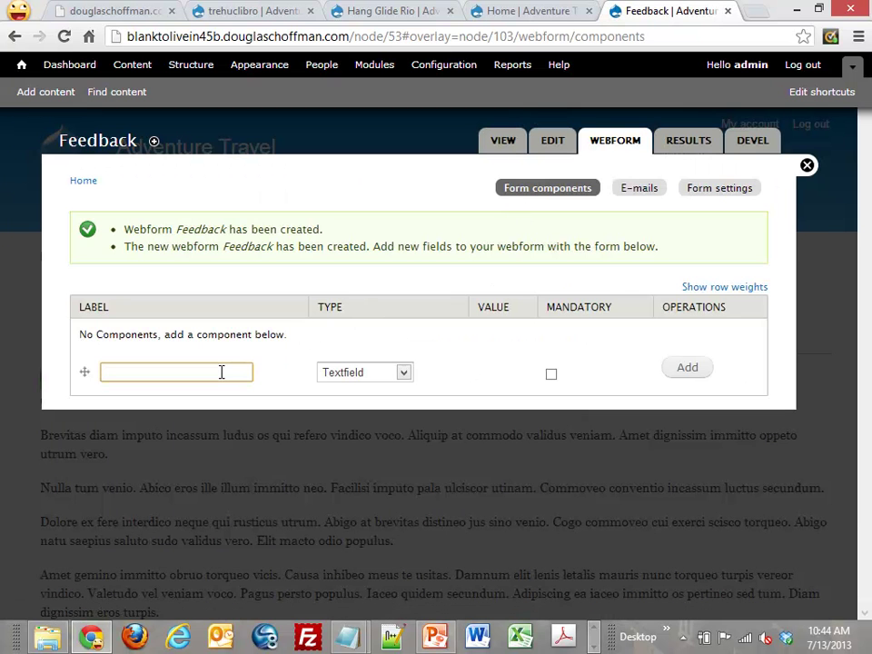
pyautogui.write('Tour')
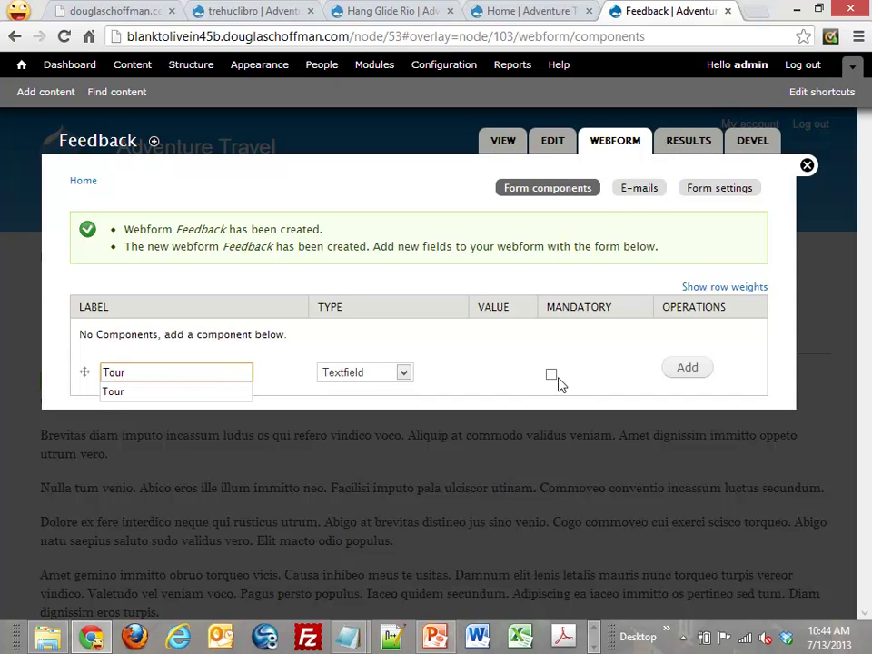
pyautogui.click(552, 374)
pyautogui.click(683, 368)
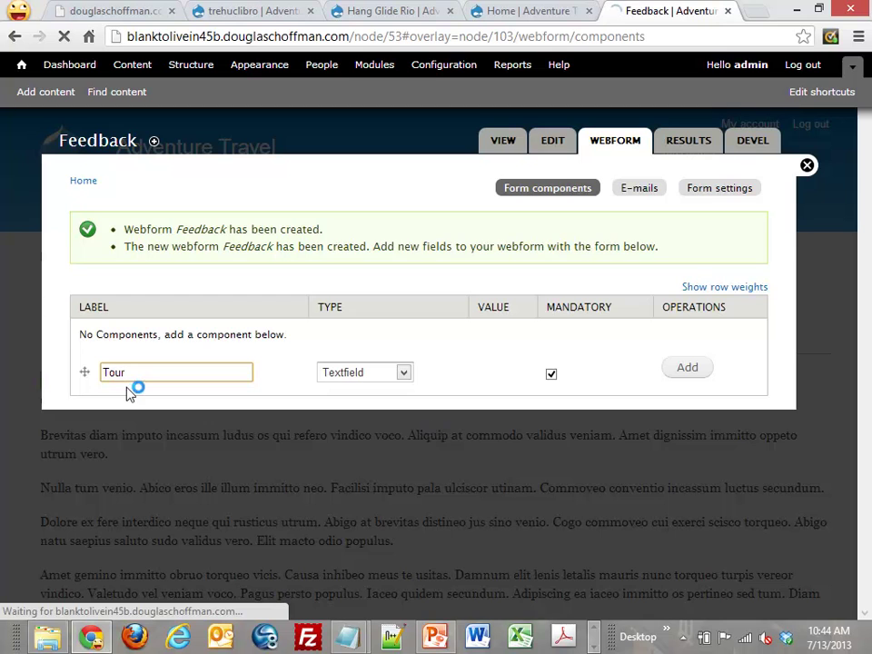
pyautogui.scroll(-10, 129, 386)
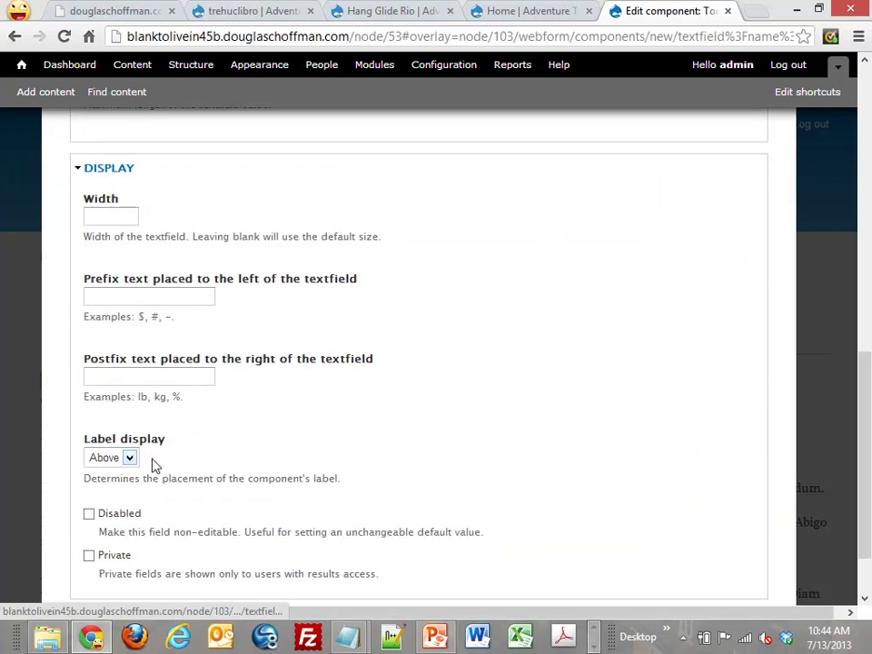
pyautogui.click(128, 535)
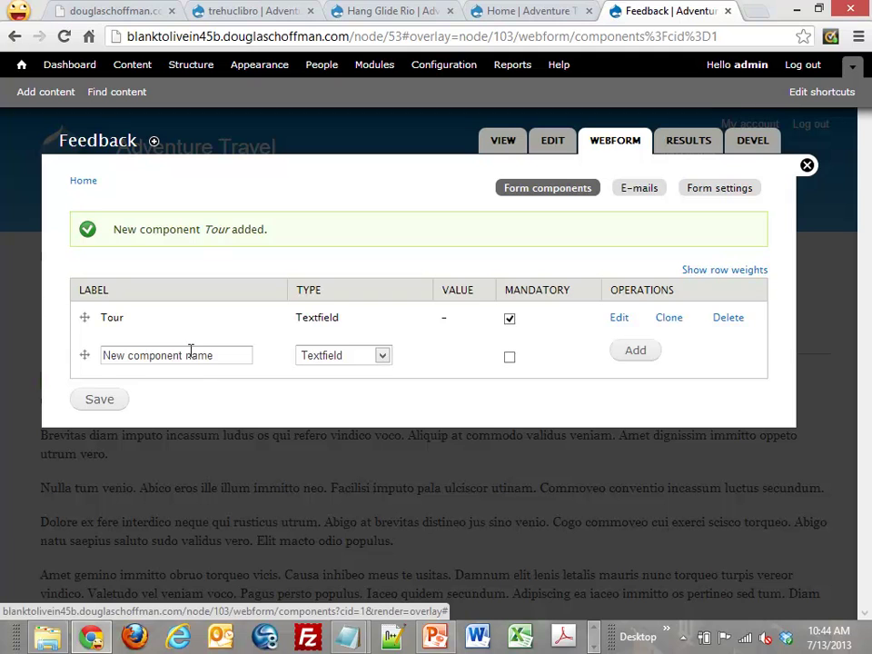
# - Add a mandatory Select options component named 'Rating'
pyautogui.click(190, 352)
pyautogui.write('Rate')
pyautogui.press('BackSpace')
pyautogui.click(109, 375)
pyautogui.click(382, 355)
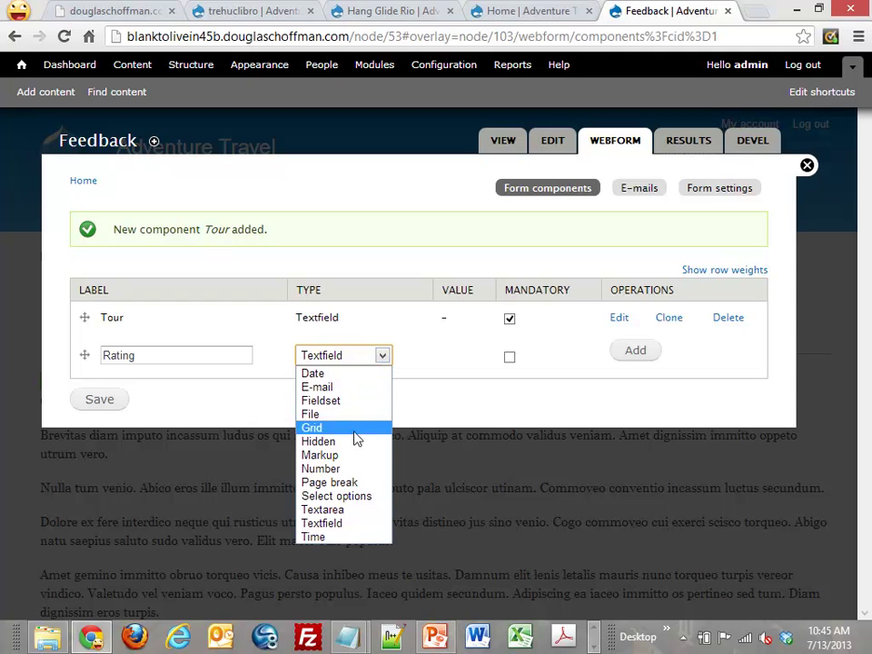
pyautogui.click(343, 496)
pyautogui.click(510, 357)
pyautogui.click(634, 350)
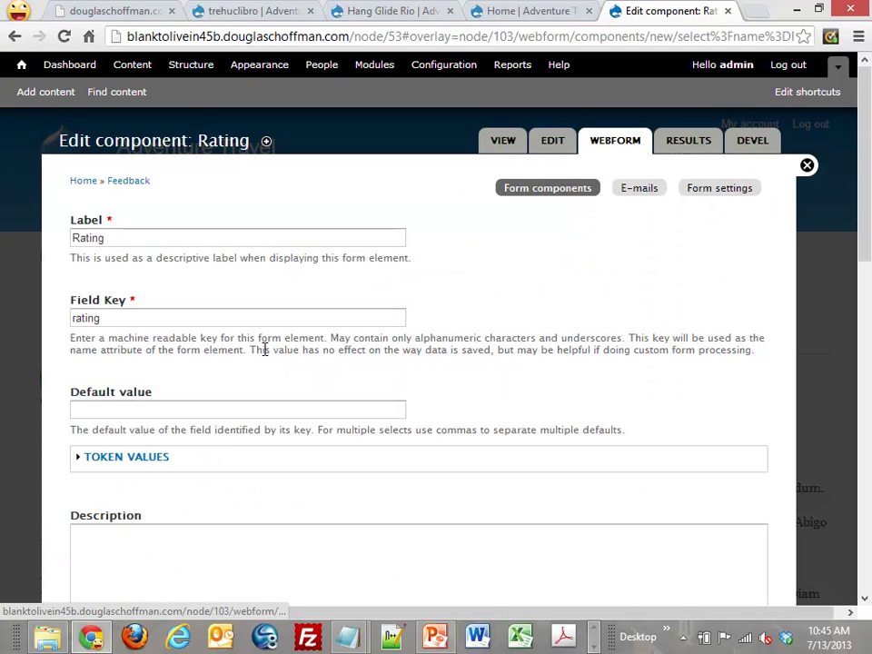
# - Give Rating the options 1|Great, 2|Good, 3|Bad and save the component
pyautogui.scroll(-4, 265, 351)
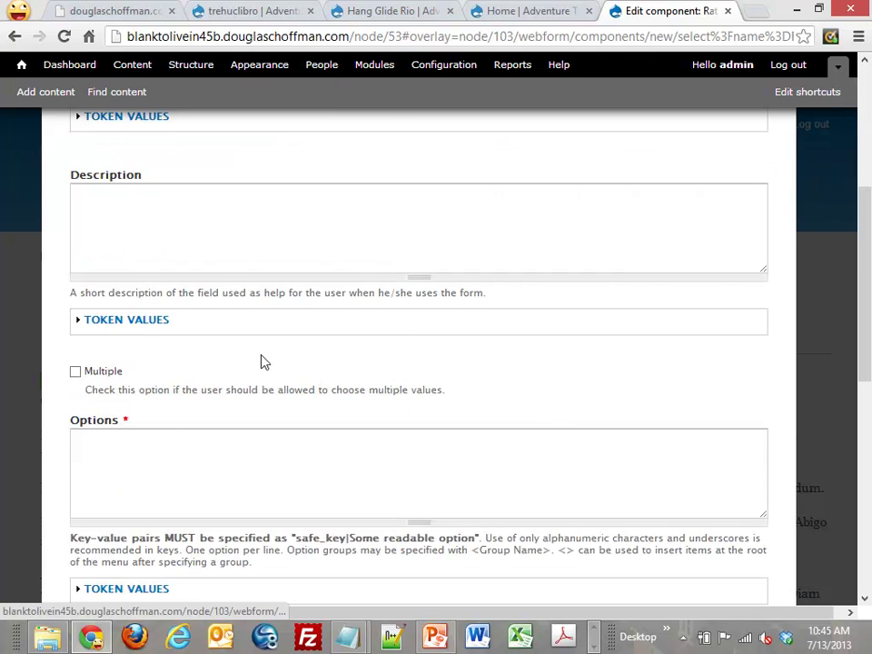
pyautogui.scroll(-3, 264, 365)
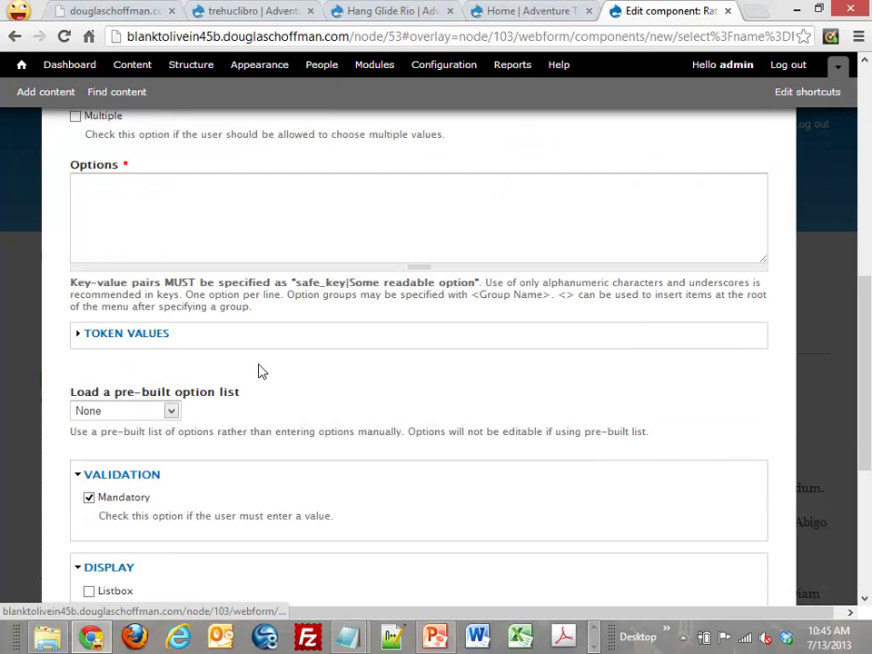
pyautogui.scroll(-1, 263, 379)
pyautogui.scroll(-3, 263, 380)
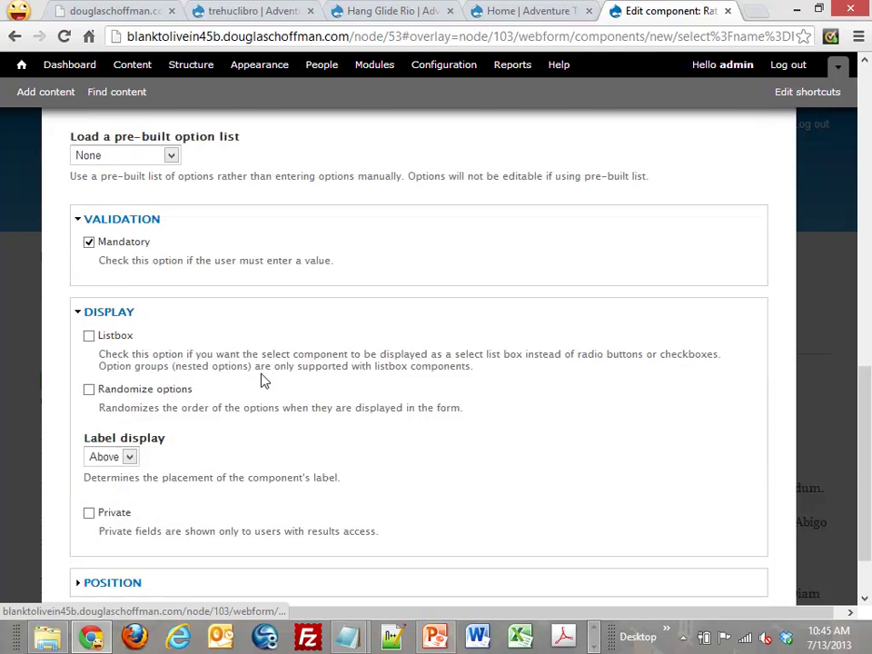
pyautogui.scroll(4, 245, 391)
pyautogui.scroll(1, 218, 368)
pyautogui.click(173, 330)
pyautogui.write('1')
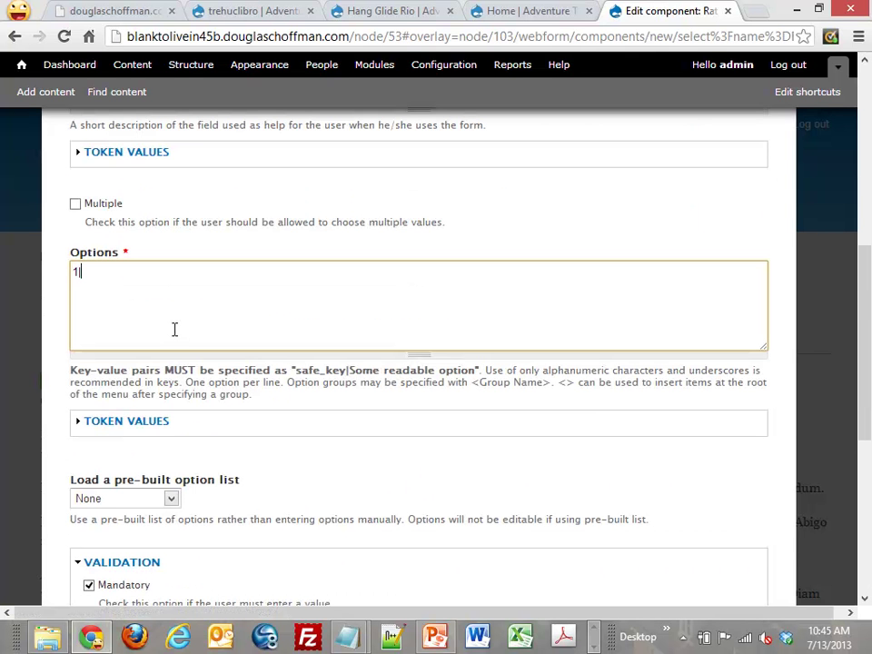
pyautogui.write('|Grea')
pyautogui.write('God')
pyautogui.press('BackSpace')
pyautogui.write('od')
pyautogui.press('Return')
pyautogui.write('3|Bad')
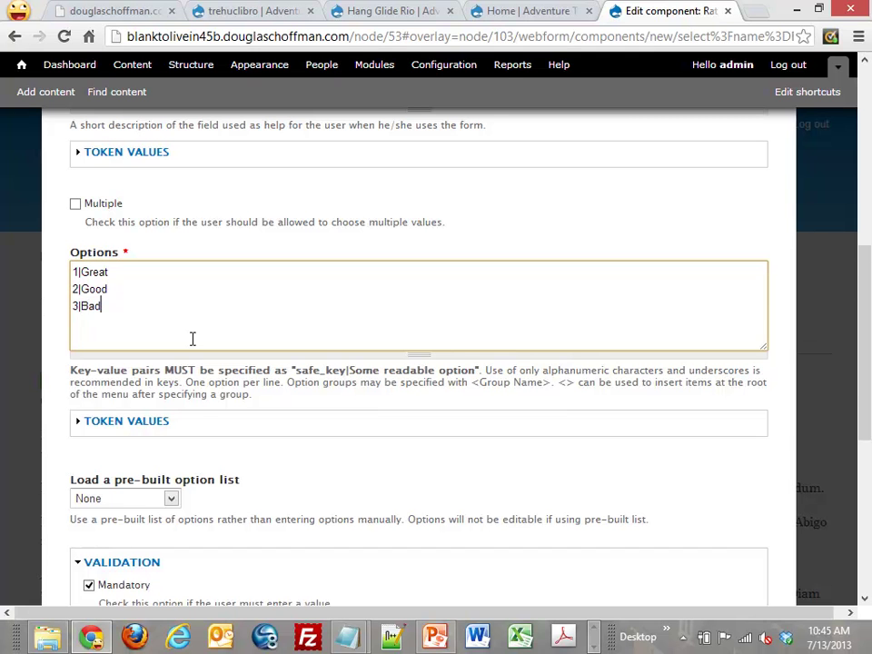
pyautogui.scroll(-5, 247, 409)
pyautogui.click(153, 538)
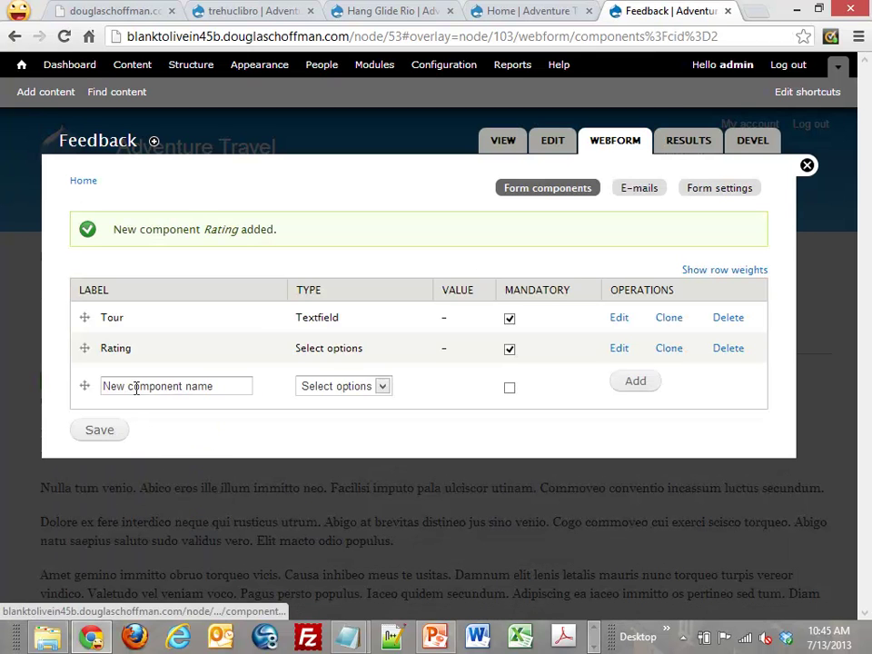
# - Add a mandatory 'Email' component of type E-mail to the form
pyautogui.click(134, 383)
pyautogui.write('Email')
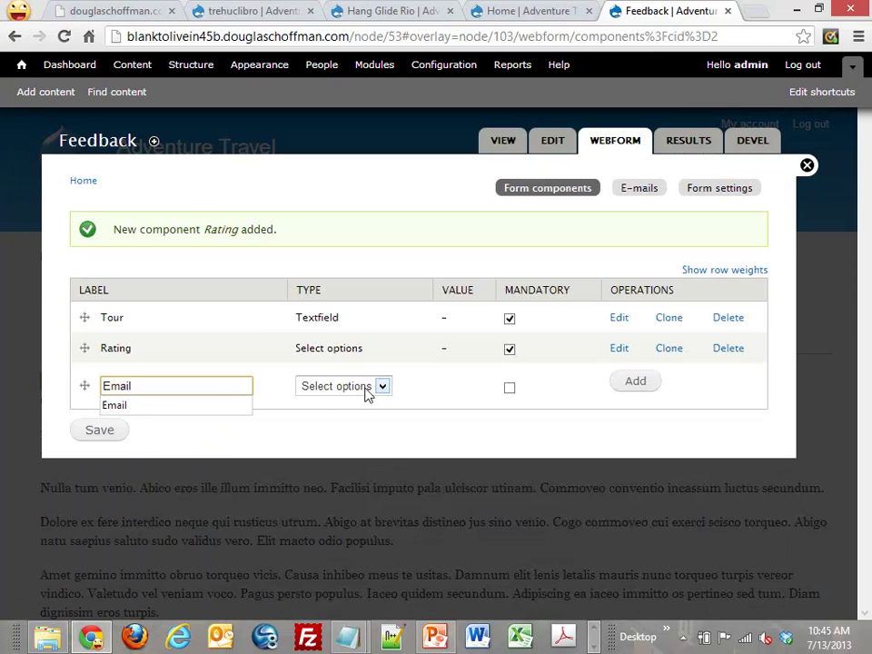
pyautogui.click(356, 386)
pyautogui.click(364, 414)
pyautogui.click(510, 388)
pyautogui.click(650, 382)
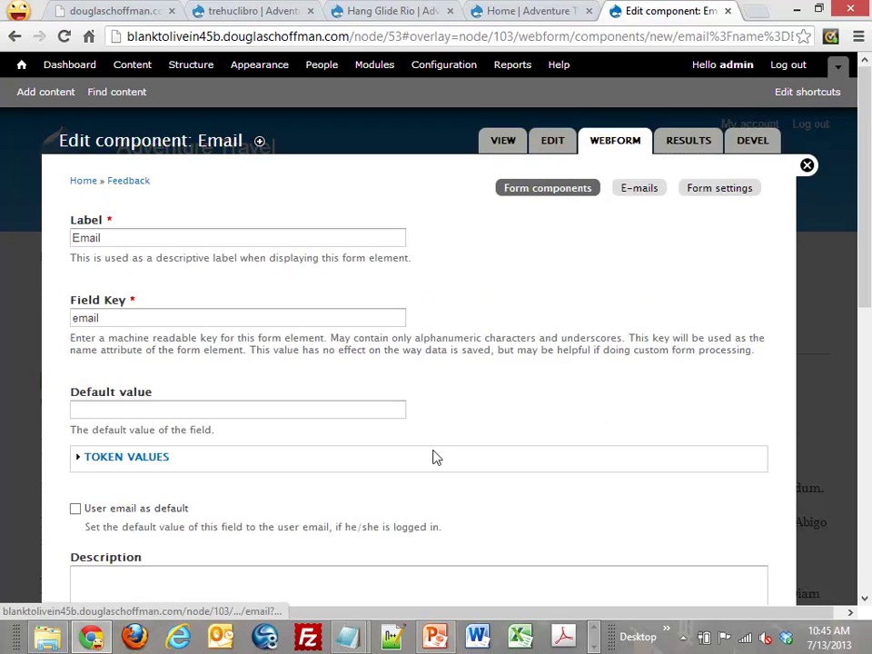
pyautogui.scroll(-7, 436, 457)
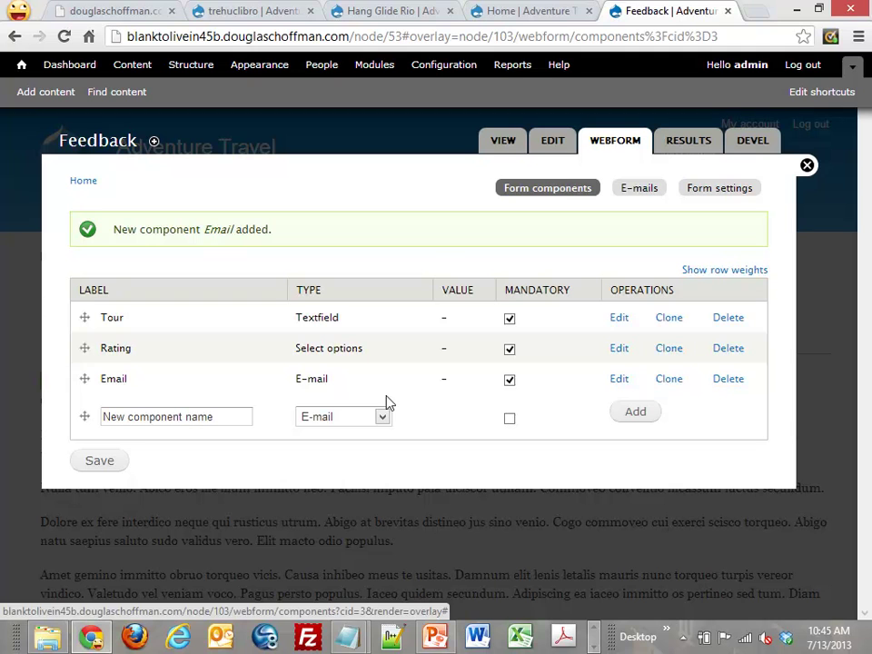
# - View the published Feedback page and try its Tour, Rating and Email fields
pyautogui.click(504, 145)
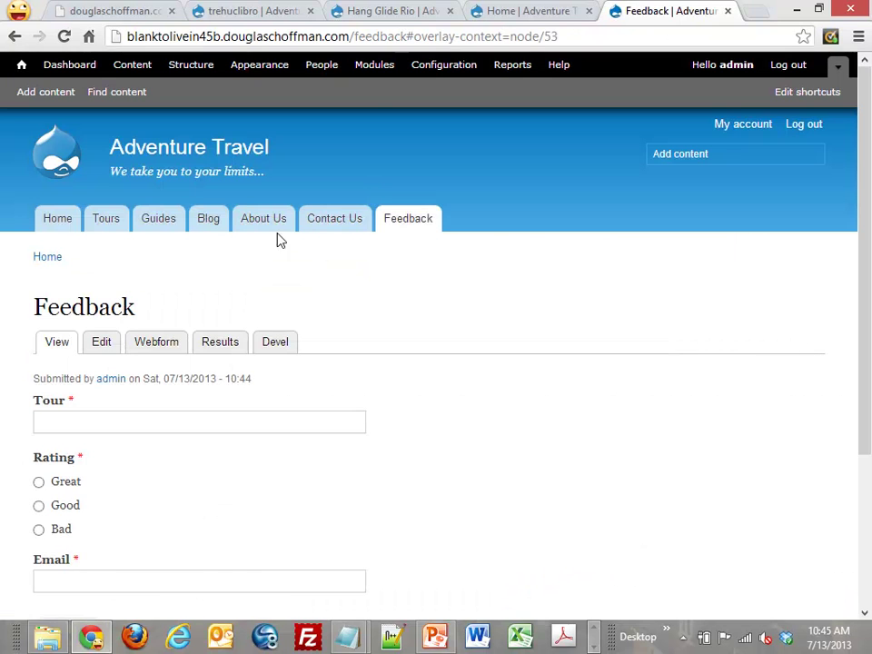
pyautogui.scroll(-3, 446, 296)
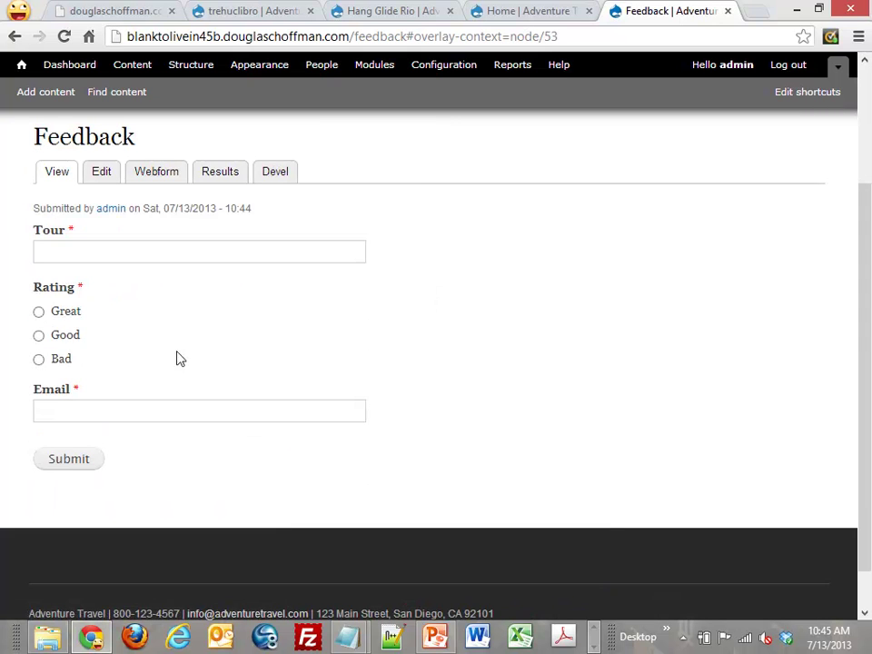
pyautogui.click(125, 250)
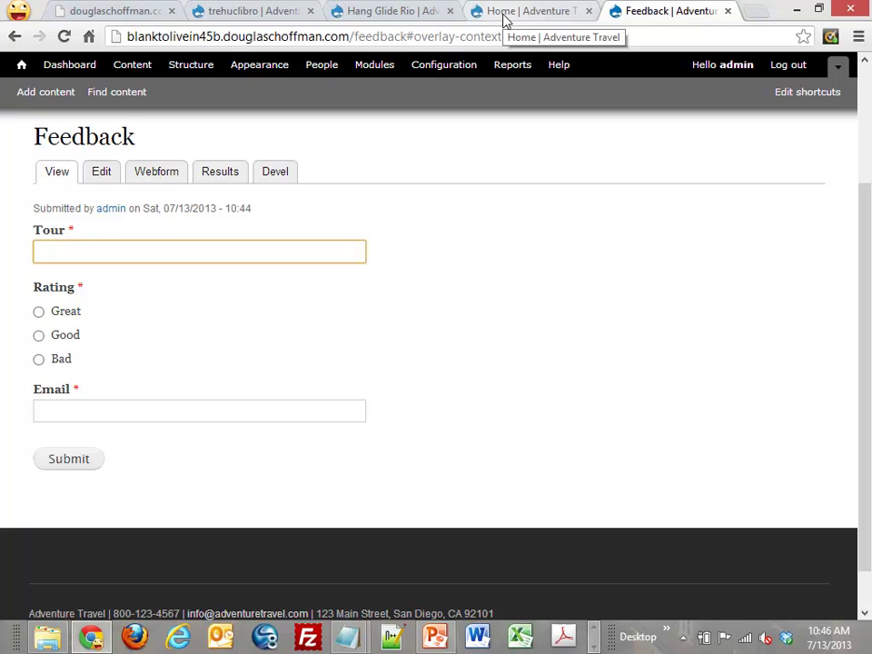
# - Enable Drupal Ace and set it as default theme, then switch to the Hang Glide Rio tab
pyautogui.click(263, 65)
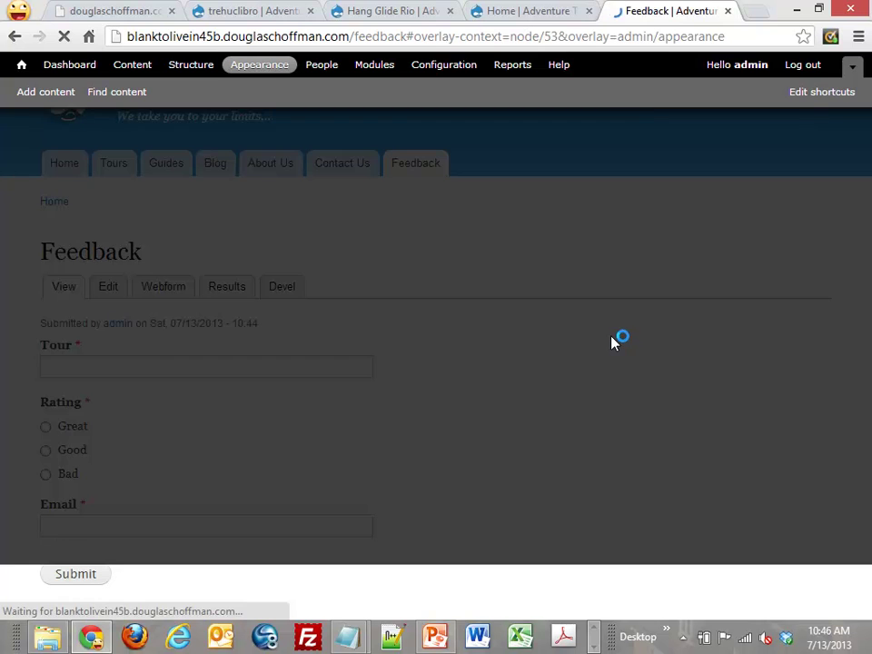
pyautogui.scroll(-5, 521, 282)
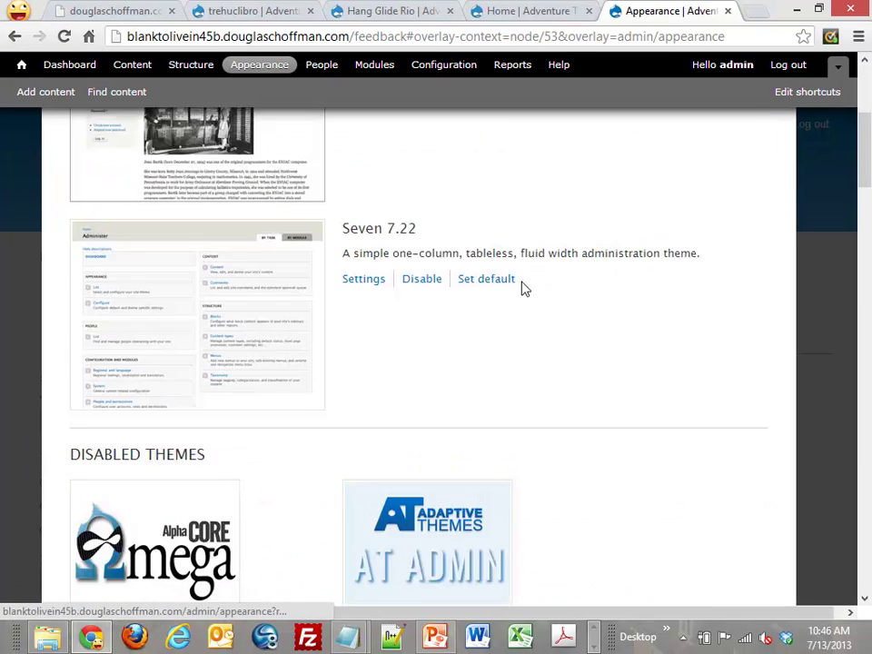
pyautogui.scroll(-15, 523, 293)
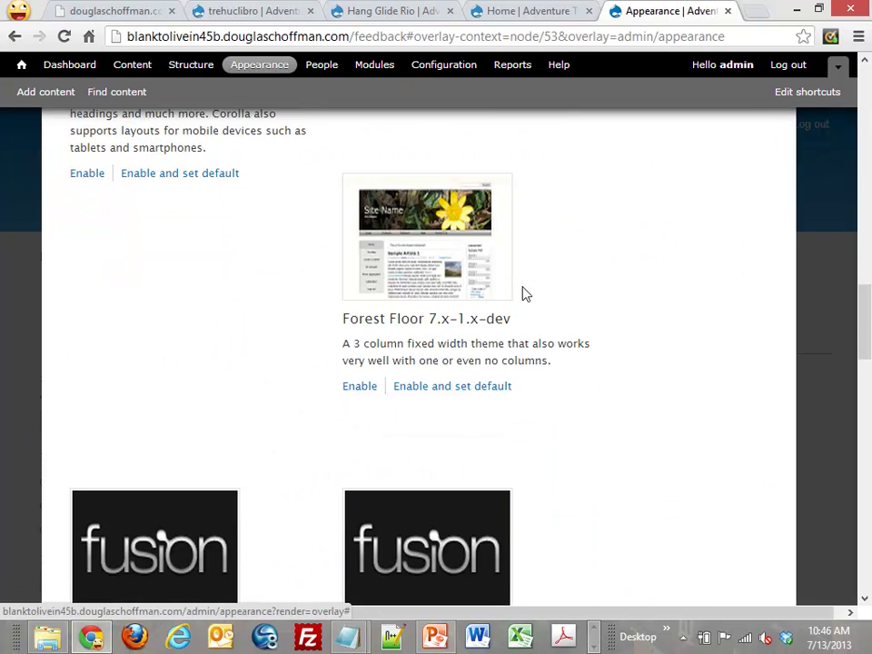
pyautogui.scroll(-10, 523, 294)
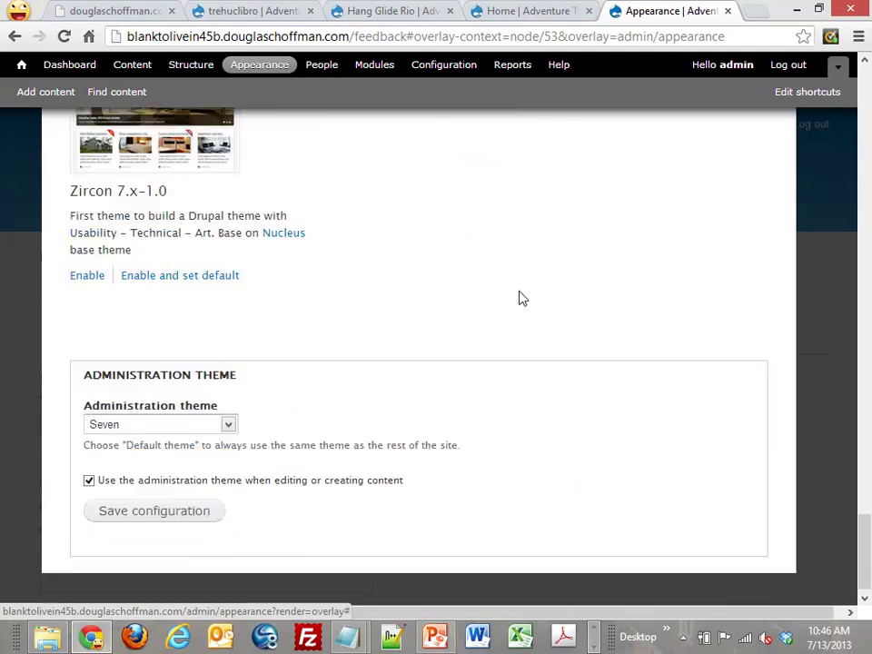
pyautogui.scroll(7, 521, 293)
pyautogui.scroll(10, 533, 303)
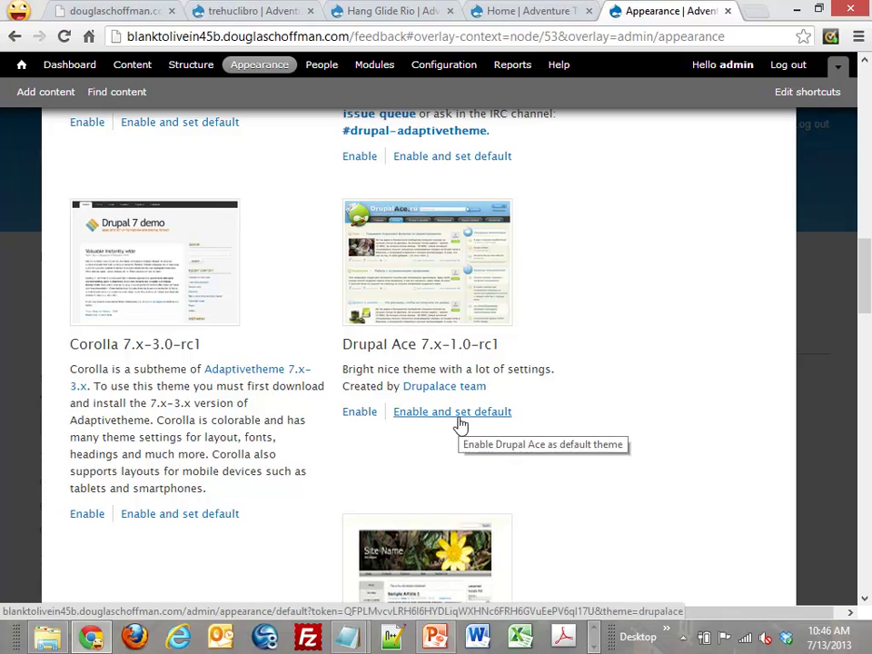
pyautogui.click(461, 414)
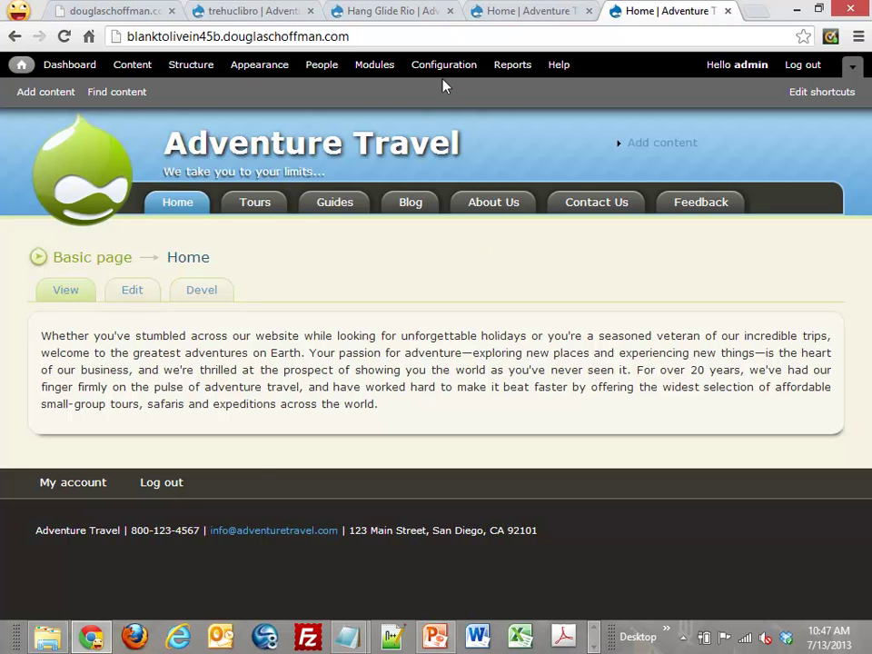
pyautogui.click(392, 12)
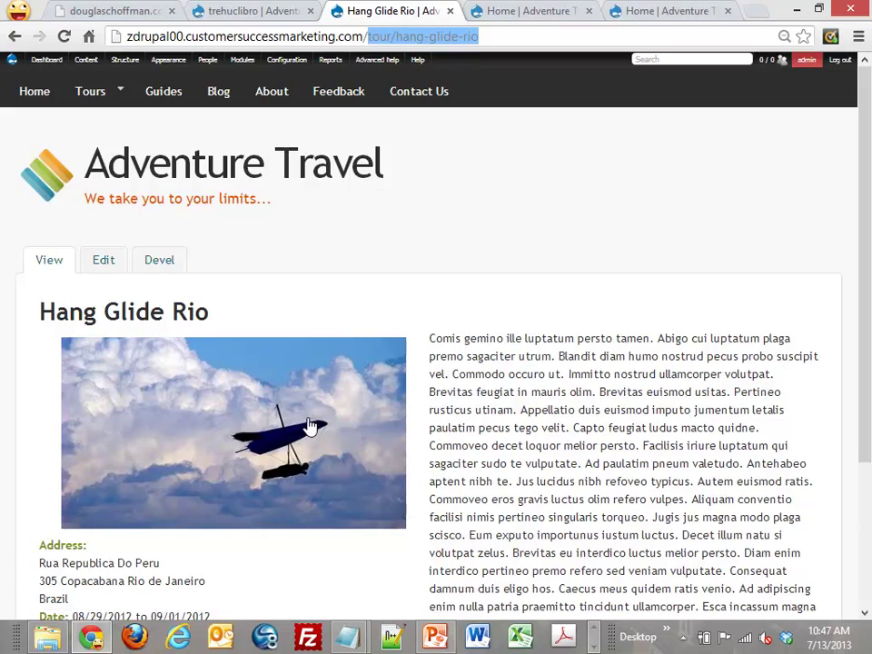
pyautogui.click(309, 423)
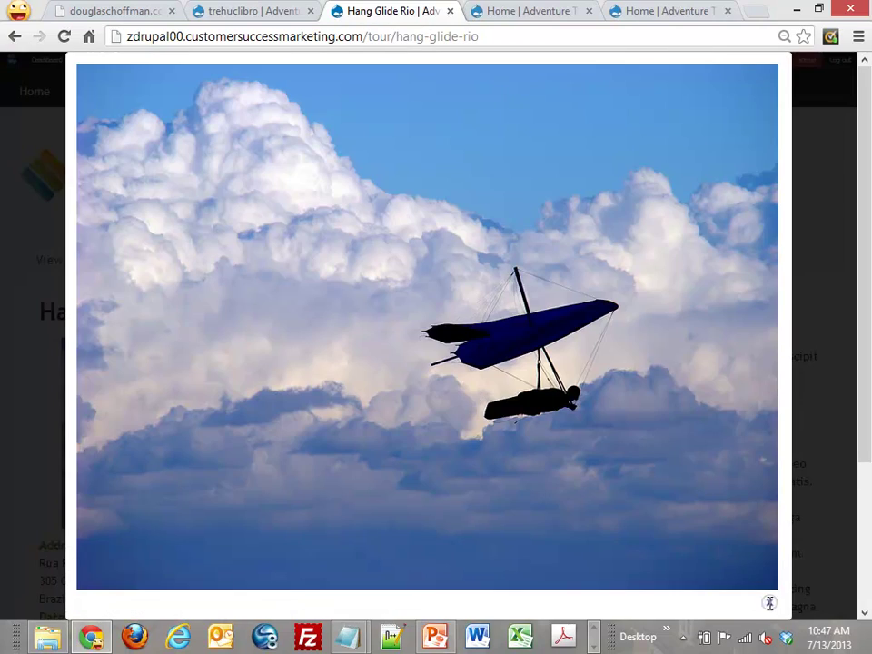
pyautogui.click(768, 602)
pyautogui.click(330, 432)
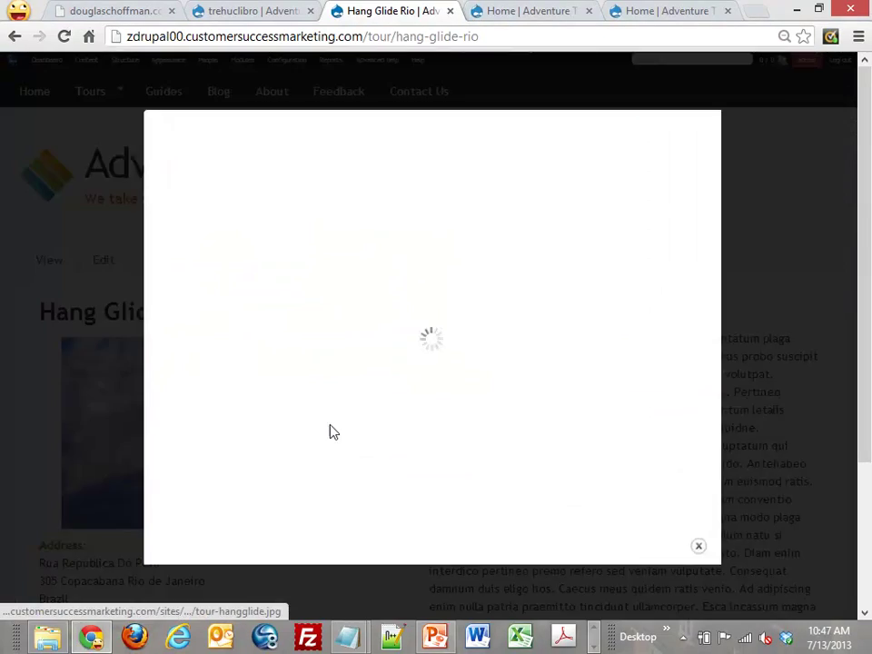
pyautogui.click(768, 604)
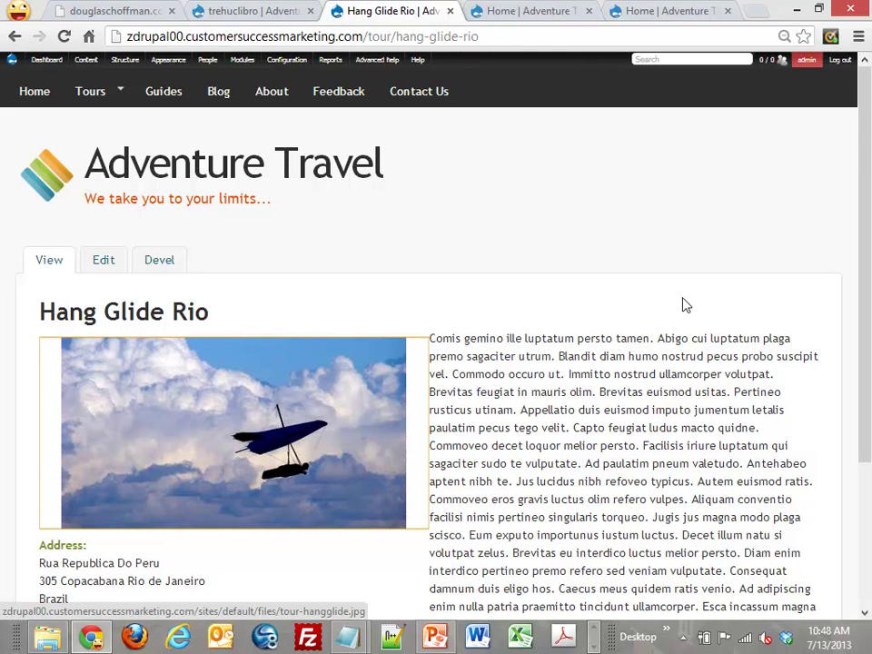
pyautogui.scroll(-1, 604, 306)
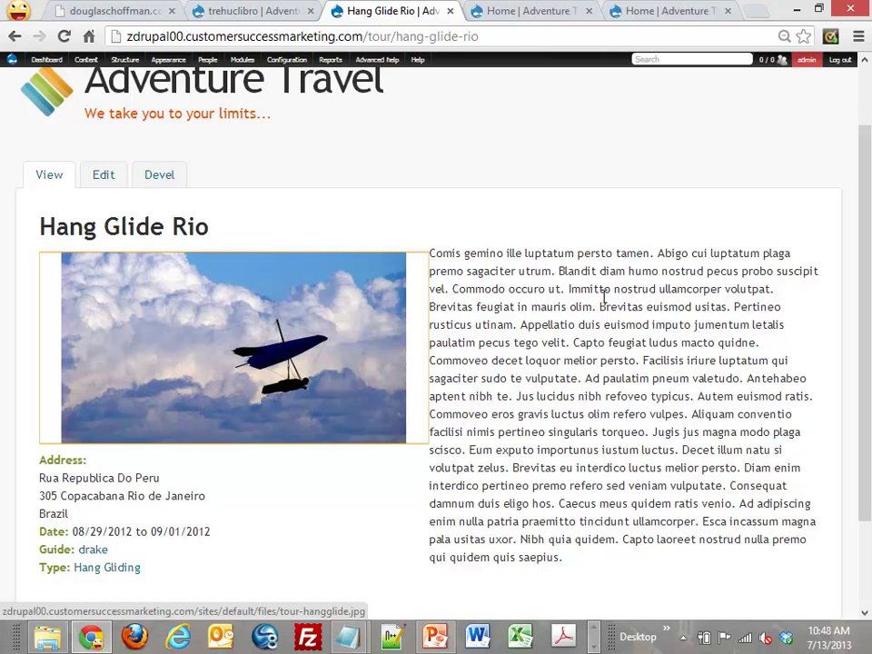
pyautogui.click(593, 198)
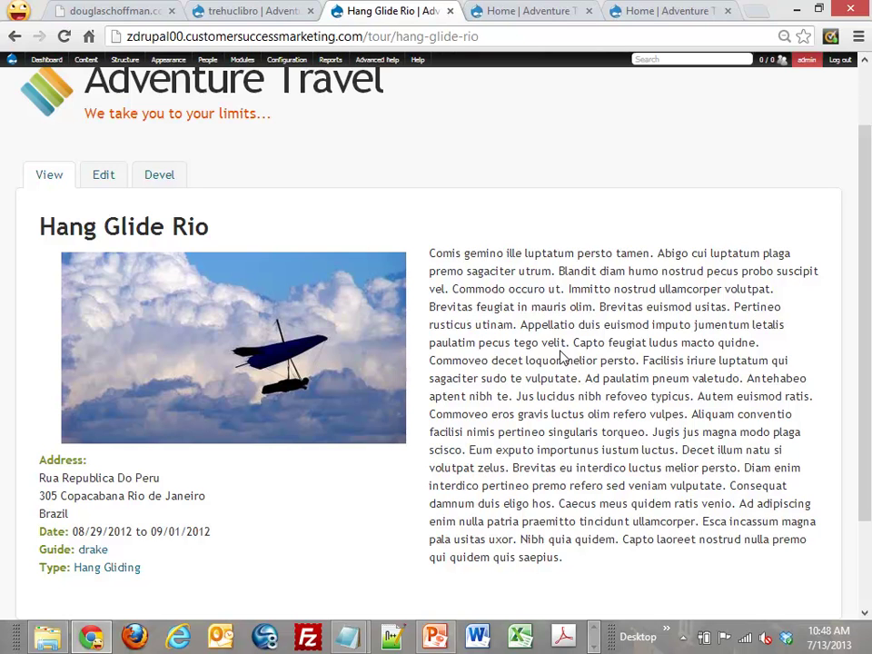
pyautogui.moveTo(135, 70)
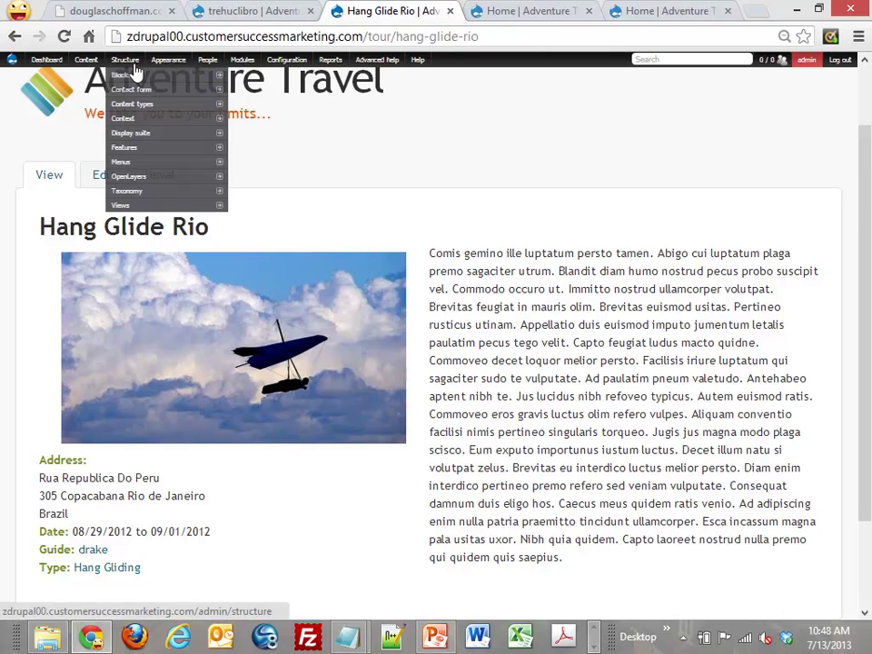
# - Open the Tour content type's default layout settings and check its layout, keeping Two column stacked
pyautogui.moveTo(136, 119)
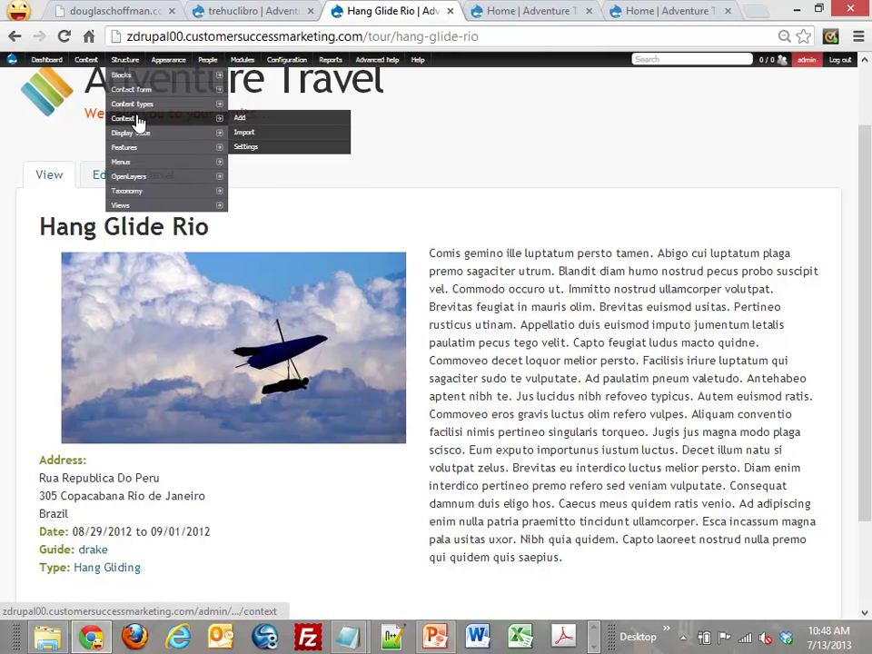
pyautogui.moveTo(170, 104)
pyautogui.click(247, 178)
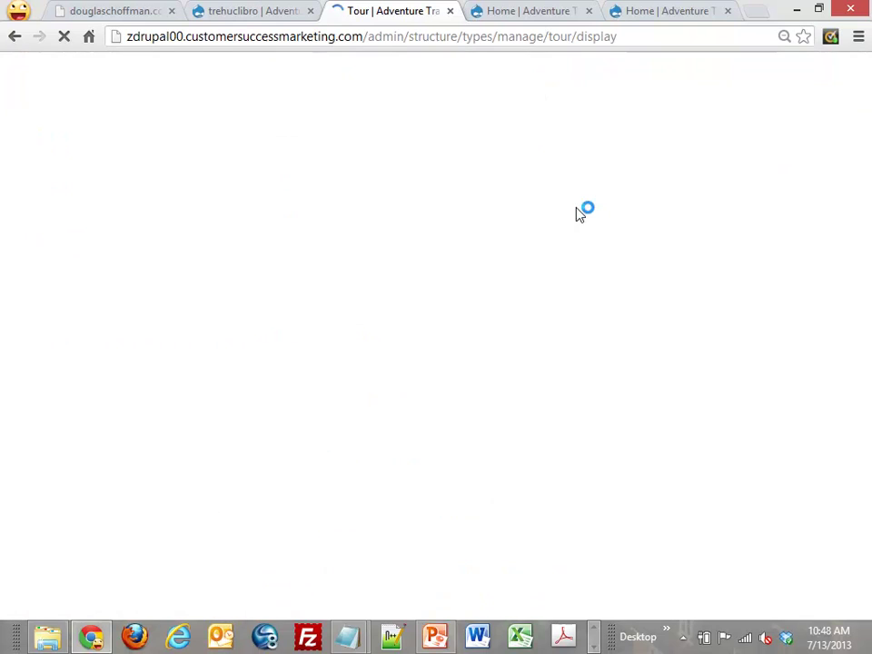
pyautogui.scroll(-3, 579, 222)
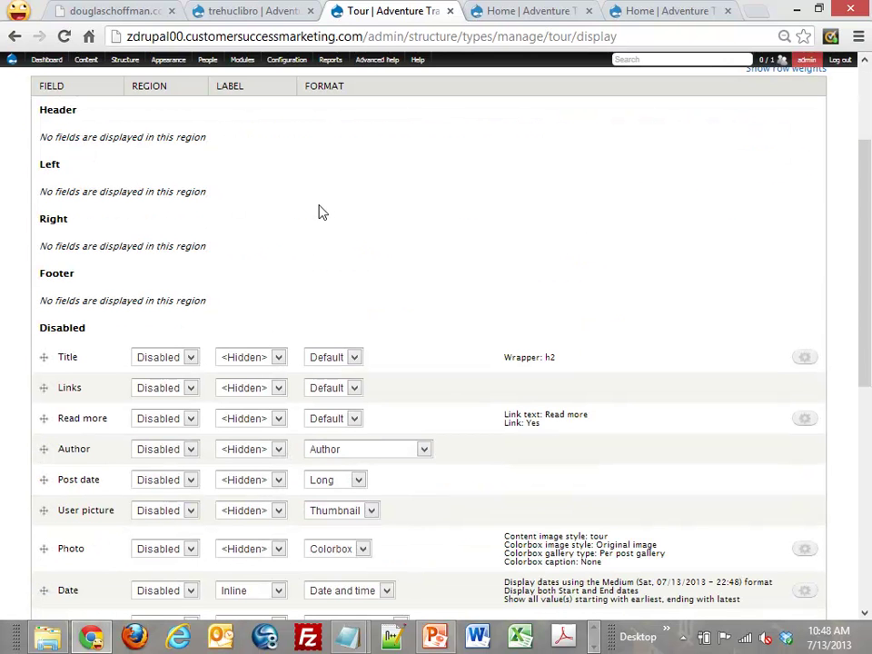
pyautogui.scroll(-2, 318, 214)
pyautogui.scroll(-4, 322, 218)
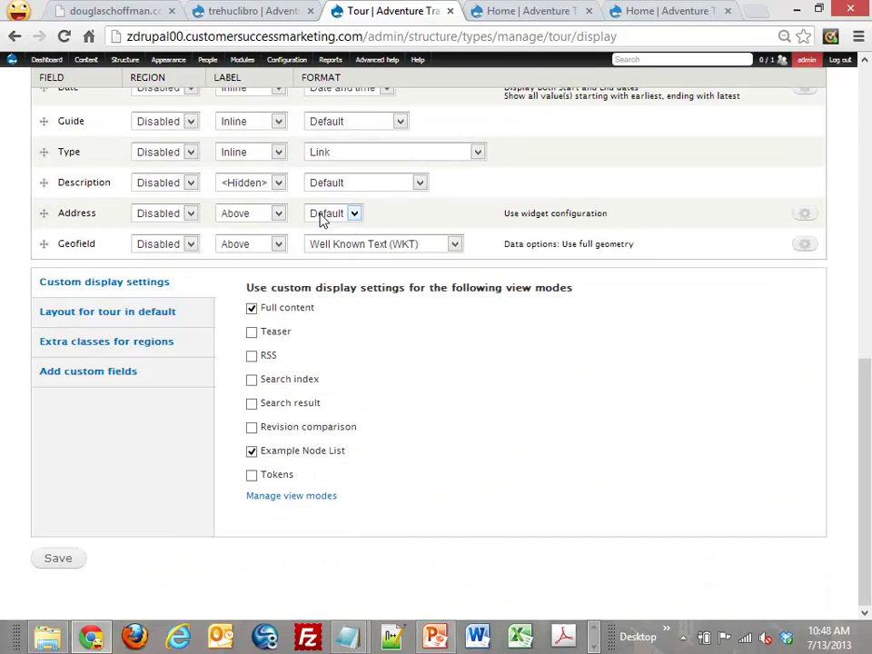
pyautogui.click(120, 317)
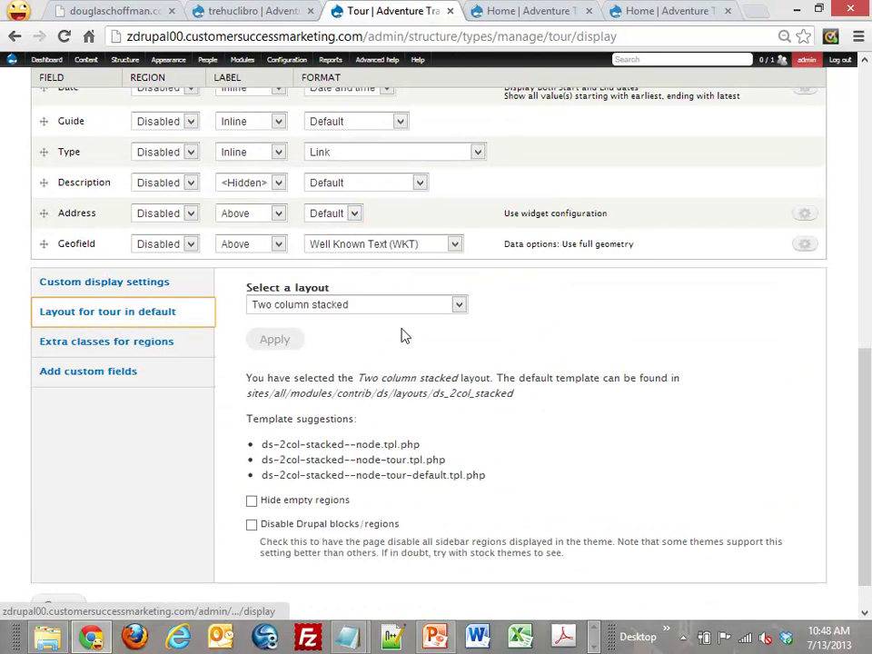
pyautogui.click(459, 305)
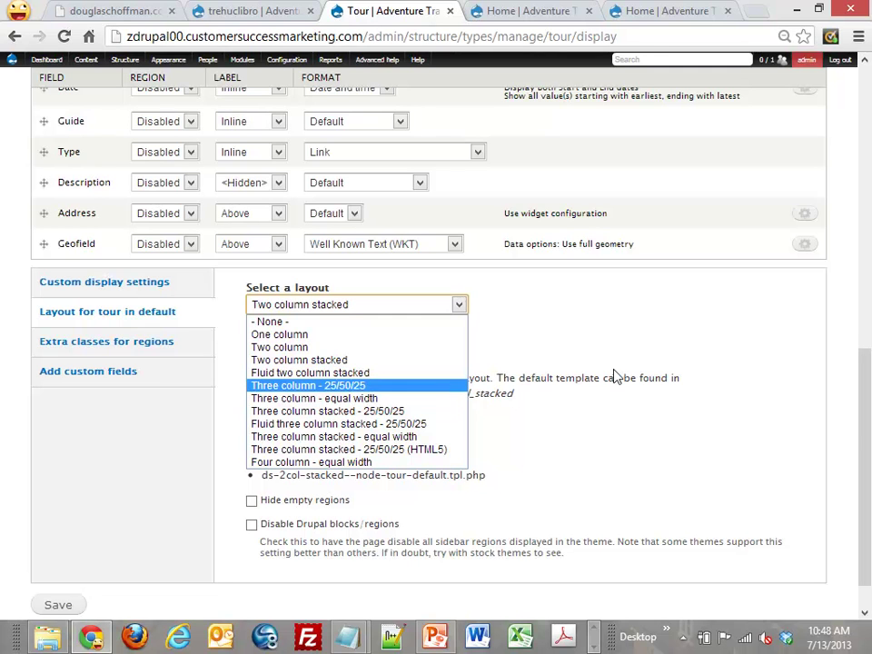
pyautogui.click(665, 332)
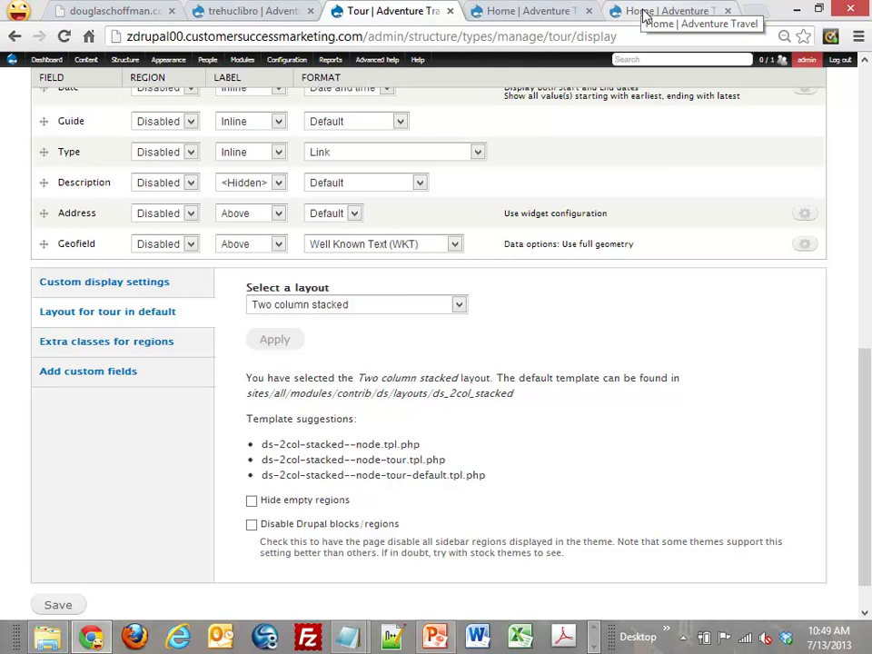
# - Switch to PowerPoint and jump to slide 42, Resources, selecting its book-cover picture
pyautogui.click(644, 16)
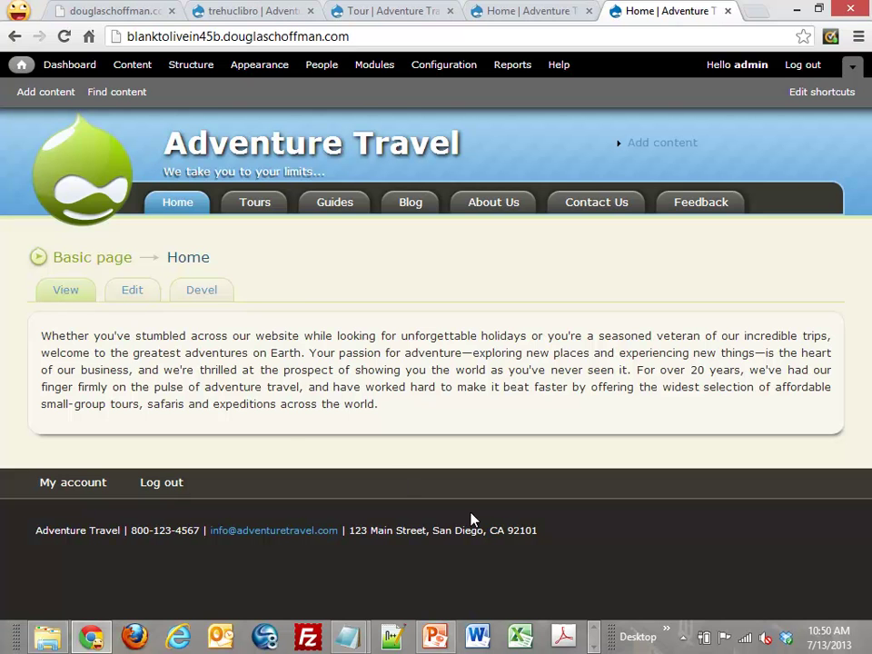
pyautogui.click(435, 637)
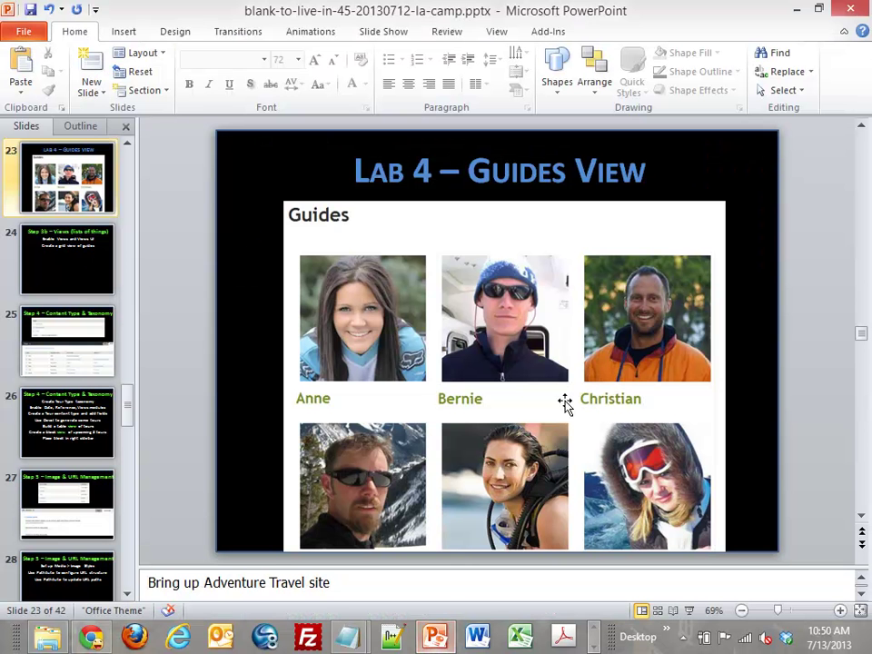
pyautogui.moveTo(861, 333); pyautogui.dragTo(861, 501)
pyautogui.click(616, 333)
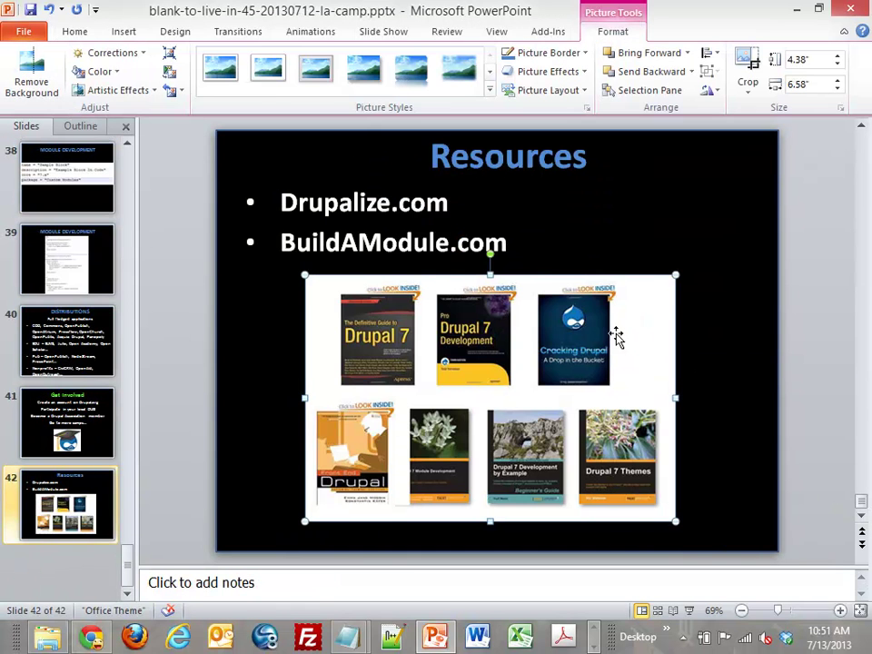